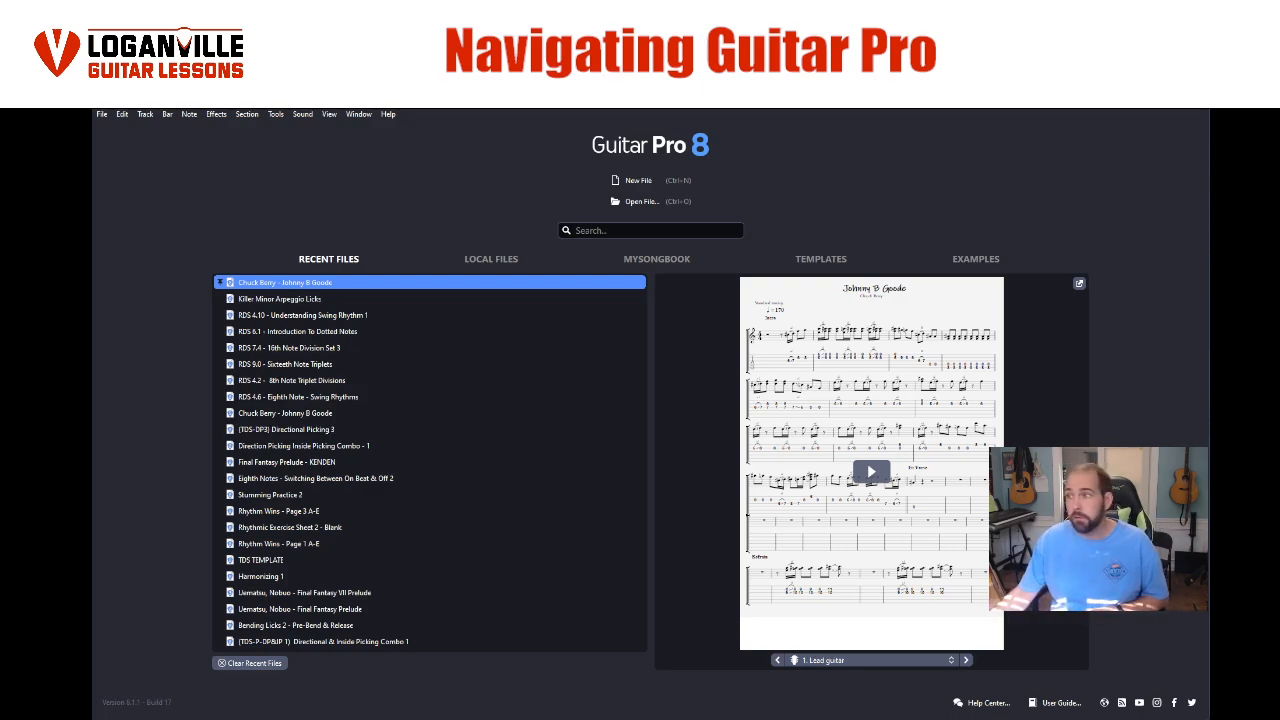
- Start a new file and compare the Stringed, Orchestra and Drums instrument categories for its first track
{"action": "left_click", "coordinate": [652, 182]}
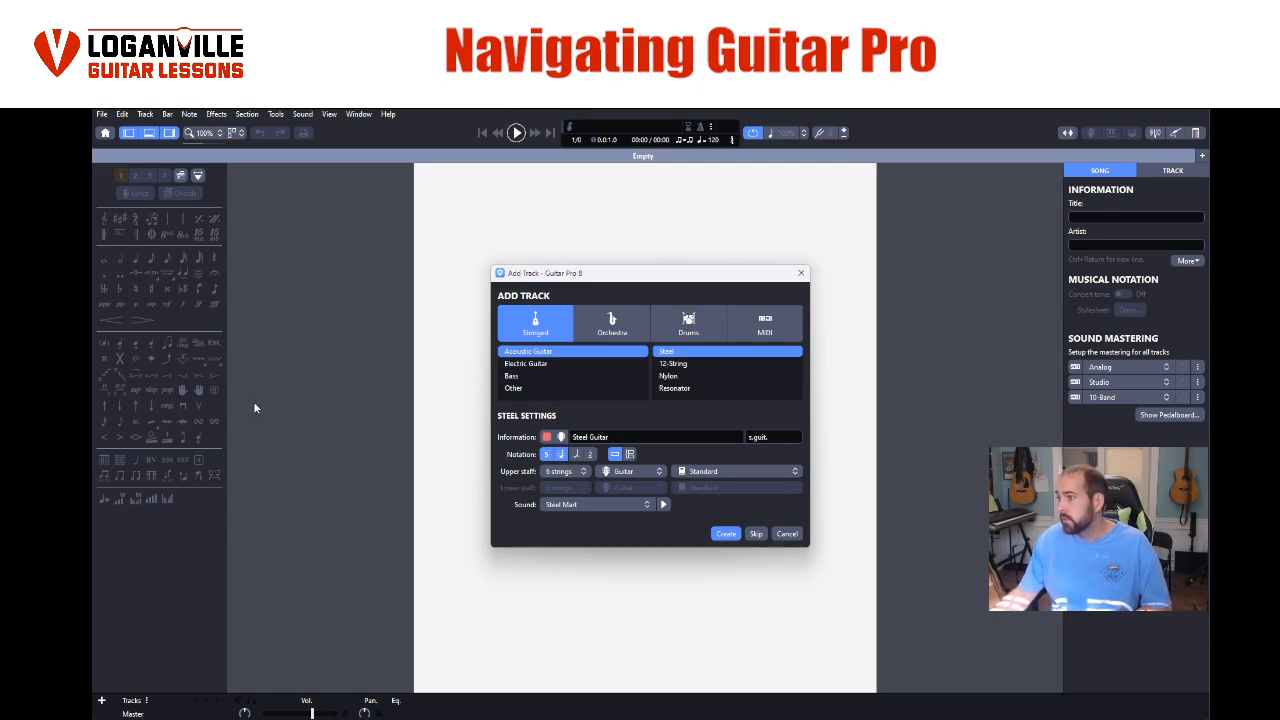
{"action": "left_click", "coordinate": [612, 324]}
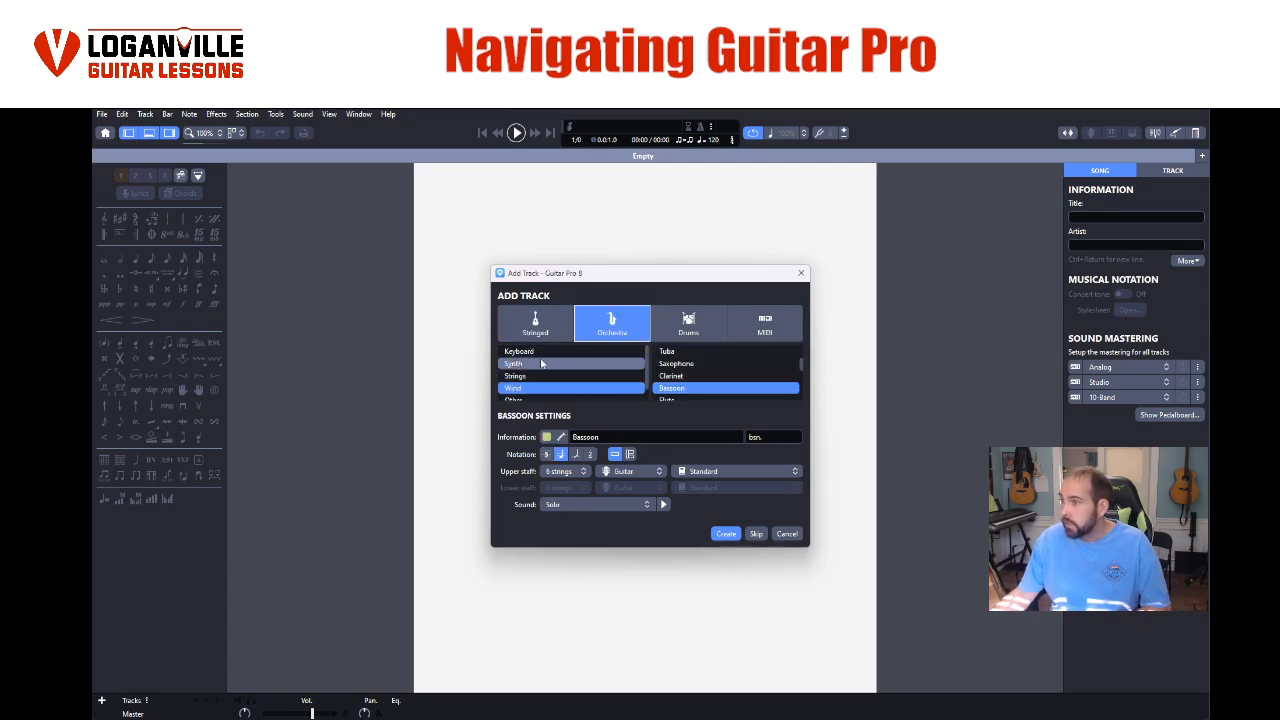
{"action": "left_click", "coordinate": [688, 324]}
{"action": "left_click", "coordinate": [612, 324]}
{"action": "left_click", "coordinate": [535, 324]}
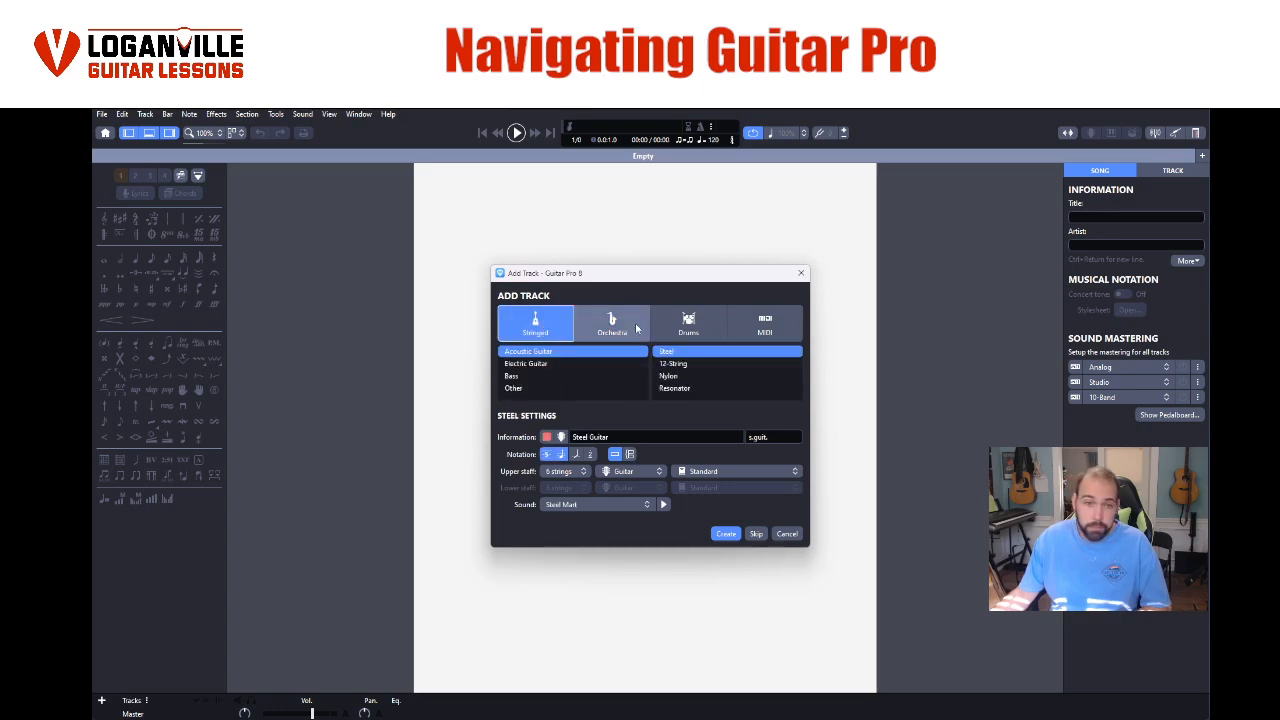
{"action": "left_click", "coordinate": [688, 324]}
{"action": "left_click", "coordinate": [738, 320]}
{"action": "left_click", "coordinate": [688, 324]}
{"action": "left_click", "coordinate": [612, 324]}
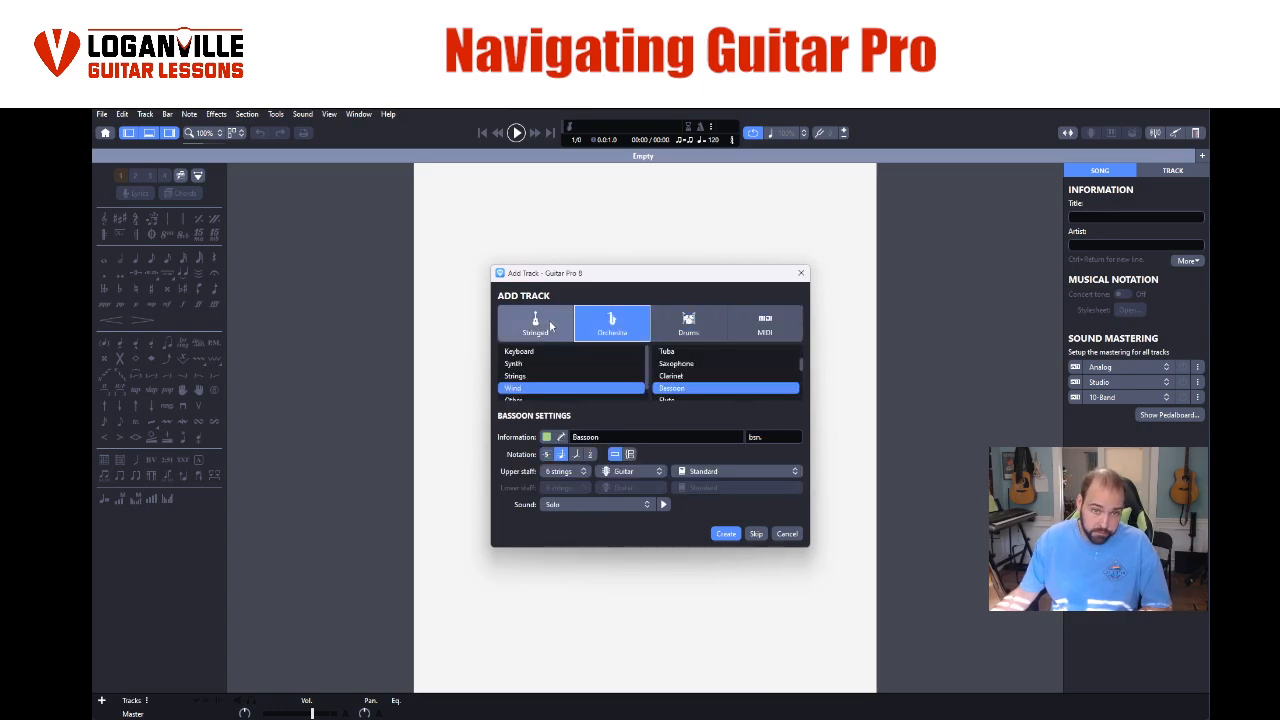
{"action": "left_click", "coordinate": [535, 324]}
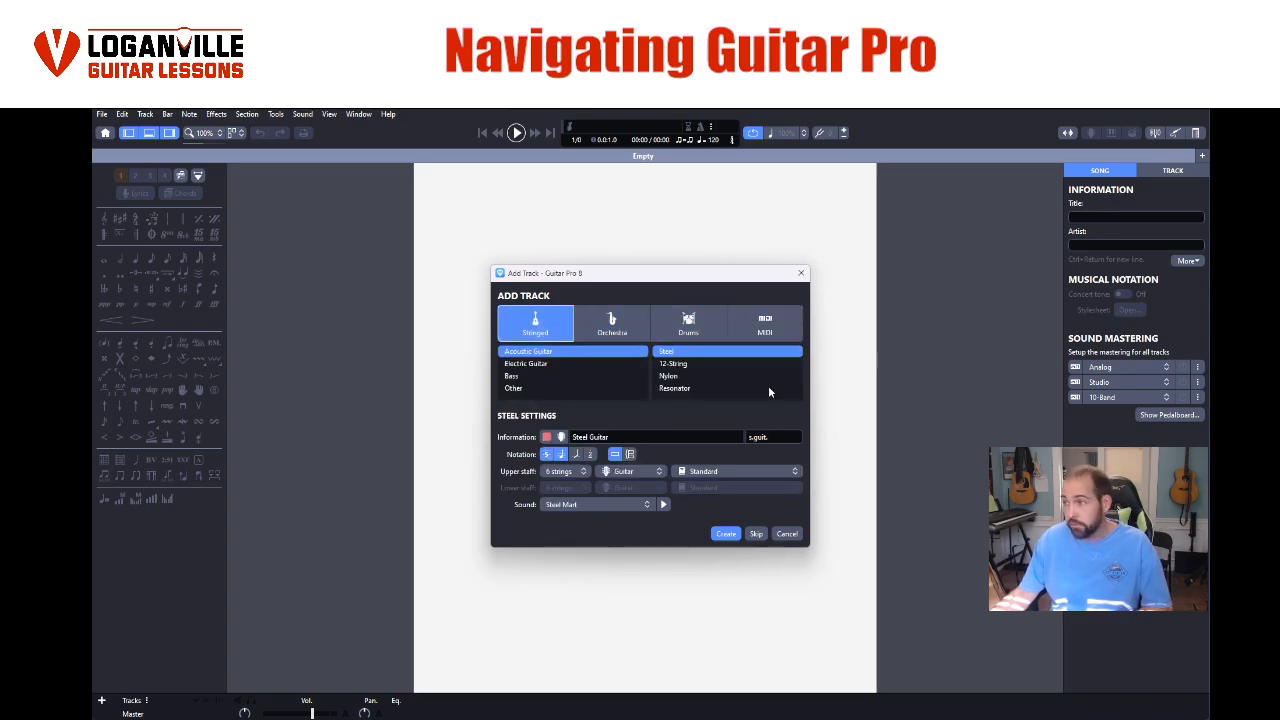
- Look through the electric guitar, bass and other instruments in the Stringed category
{"action": "left_click", "coordinate": [522, 363]}
{"action": "left_click", "coordinate": [513, 377]}
{"action": "left_click", "coordinate": [514, 388]}
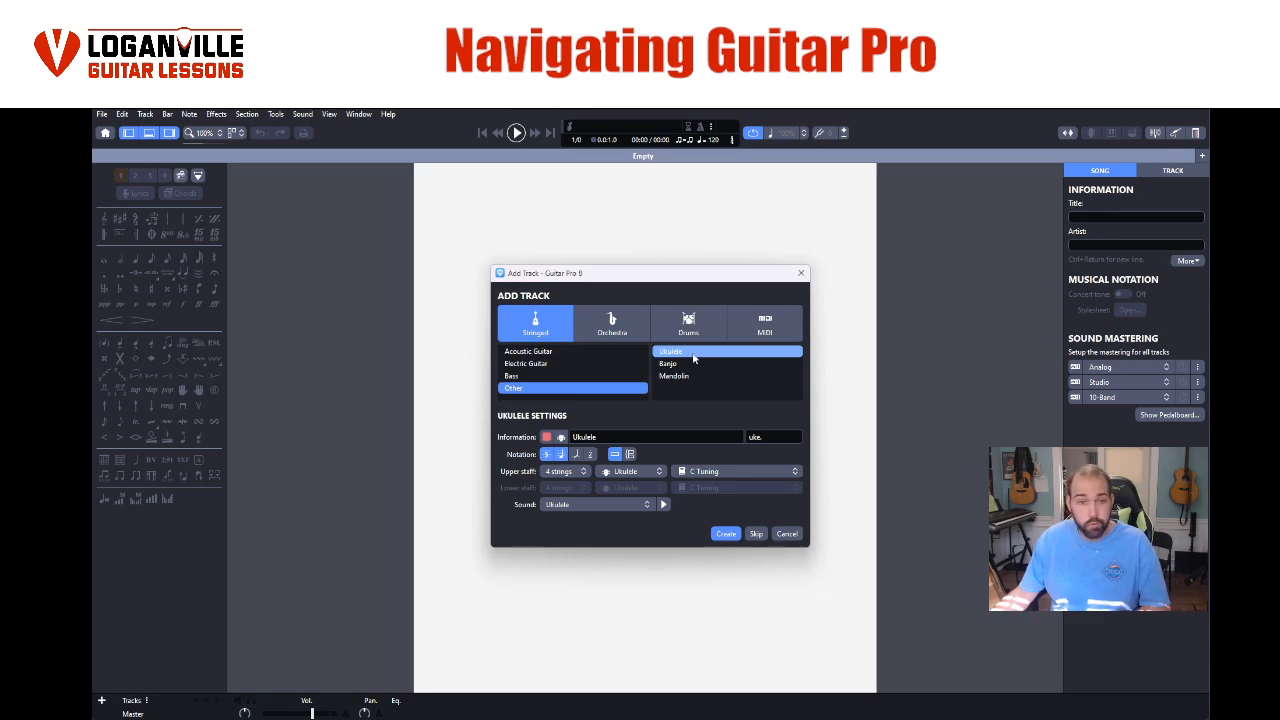
- Look through the wind, synth and keyboard instruments in the Orchestra category
{"action": "left_click", "coordinate": [612, 323]}
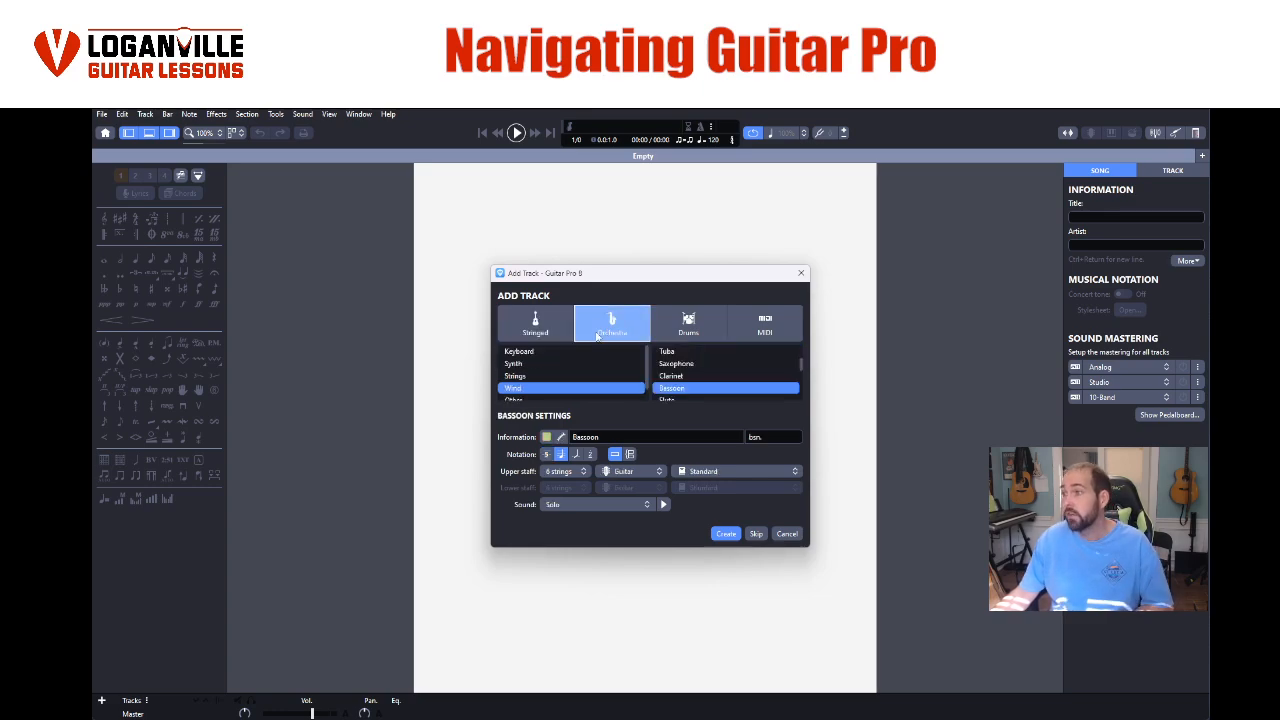
{"action": "scroll", "coordinate": [550, 385], "scroll_direction": "down", "scroll_amount": 1}
{"action": "scroll", "coordinate": [550, 388], "scroll_direction": "up", "scroll_amount": 1}
{"action": "scroll", "coordinate": [703, 387], "scroll_direction": "down", "scroll_amount": 5}
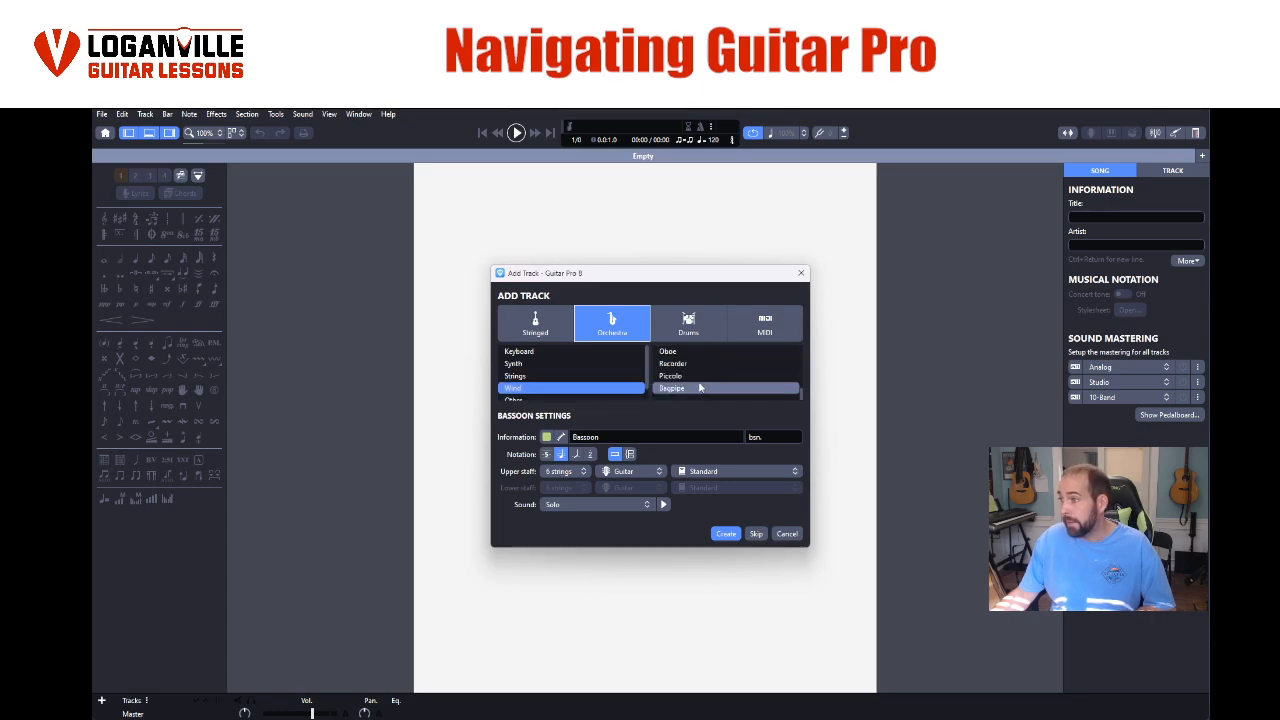
{"action": "scroll", "coordinate": [703, 387], "scroll_direction": "up", "scroll_amount": 1}
{"action": "left_click", "coordinate": [641, 364]}
{"action": "scroll", "coordinate": [660, 366], "scroll_direction": "down", "scroll_amount": 2}
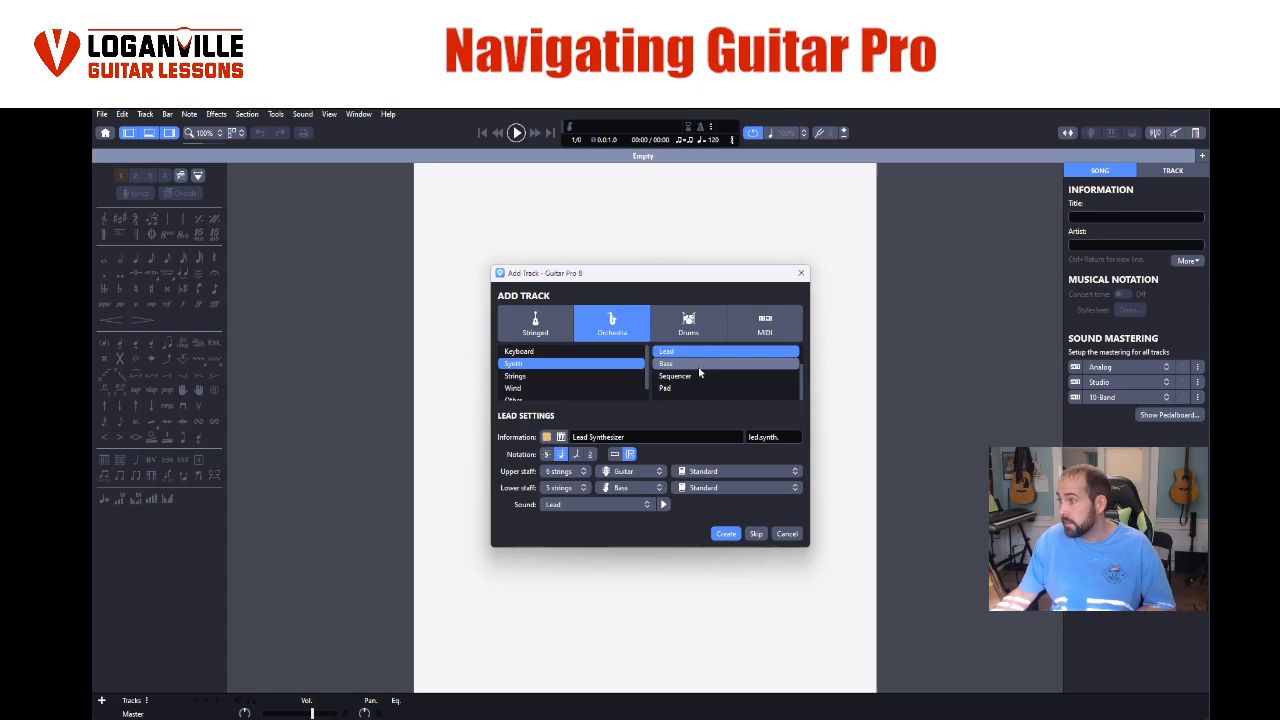
{"action": "scroll", "coordinate": [663, 371], "scroll_direction": "up", "scroll_amount": 2}
{"action": "scroll", "coordinate": [660, 372], "scroll_direction": "down", "scroll_amount": 2}
{"action": "left_click", "coordinate": [590, 351]}
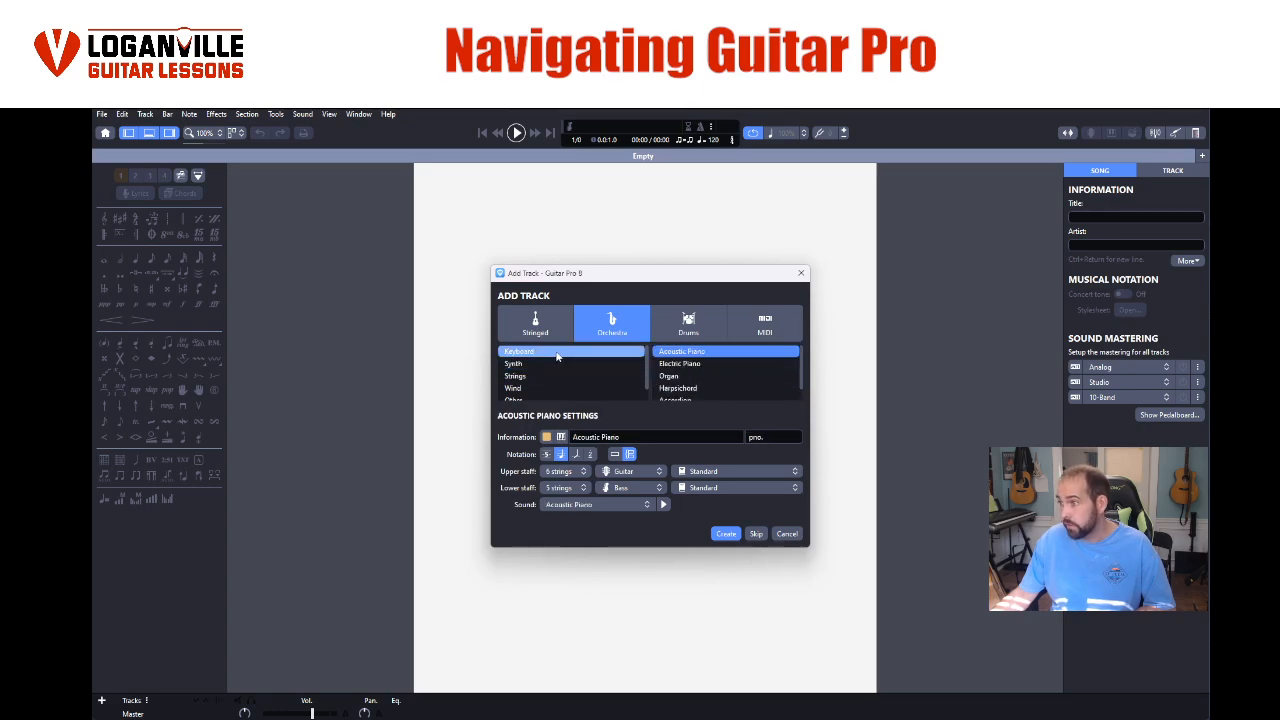
{"action": "scroll", "coordinate": [718, 372], "scroll_direction": "down", "scroll_amount": 1}
{"action": "scroll", "coordinate": [590, 390], "scroll_direction": "down", "scroll_amount": 1}
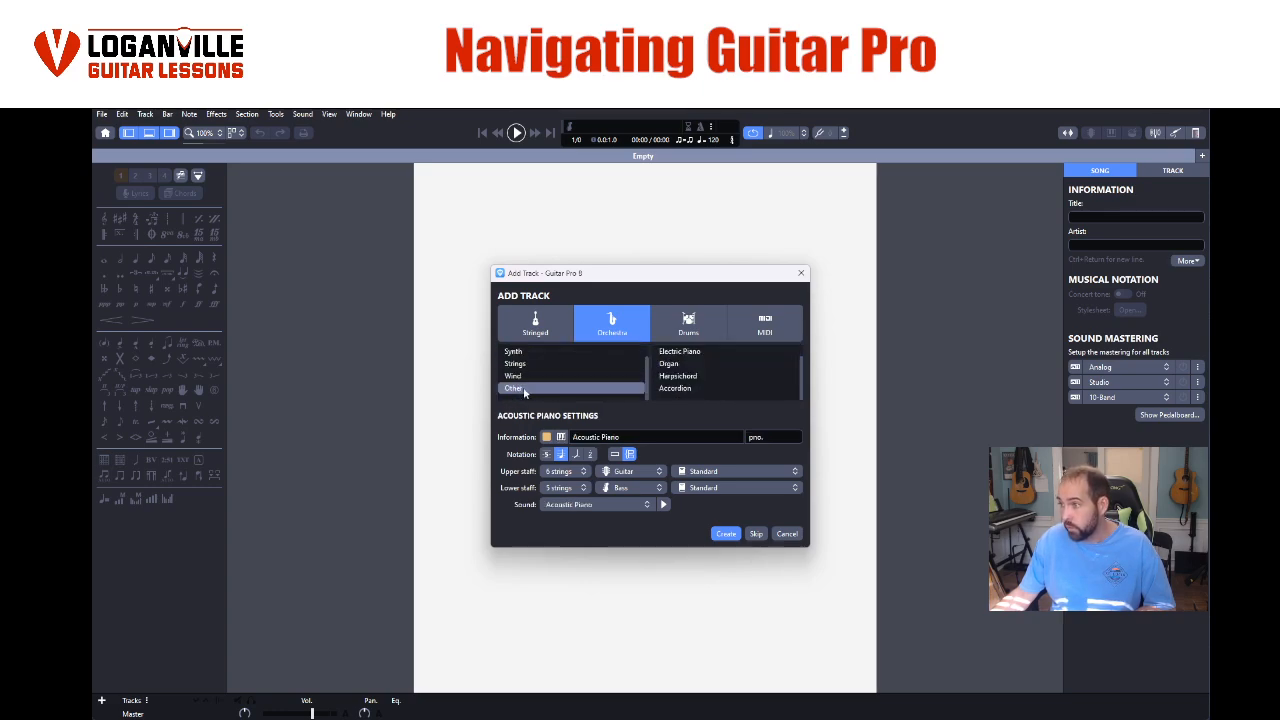
- Choose Singer from the other orchestra instruments for the new track
{"action": "left_click", "coordinate": [540, 388]}
{"action": "scroll", "coordinate": [725, 371], "scroll_direction": "down", "scroll_amount": 1}
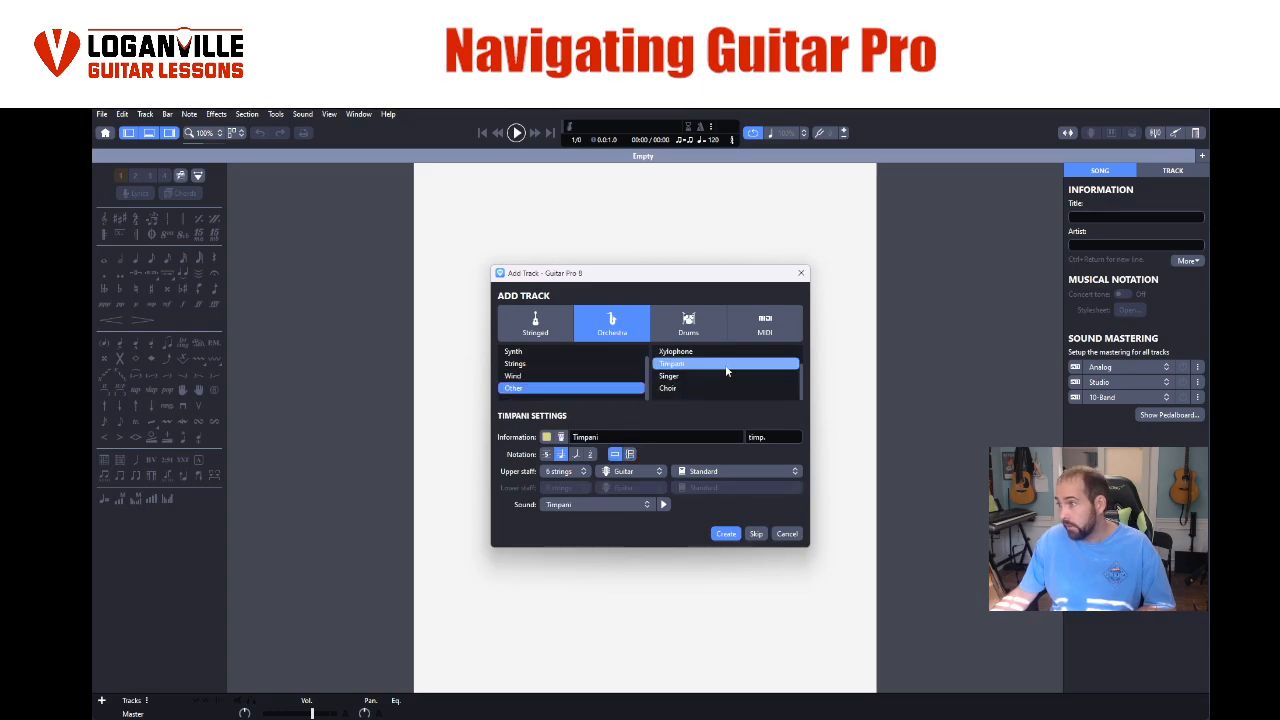
{"action": "scroll", "coordinate": [718, 376], "scroll_direction": "up", "scroll_amount": 1}
{"action": "scroll", "coordinate": [670, 388], "scroll_direction": "down", "scroll_amount": 1}
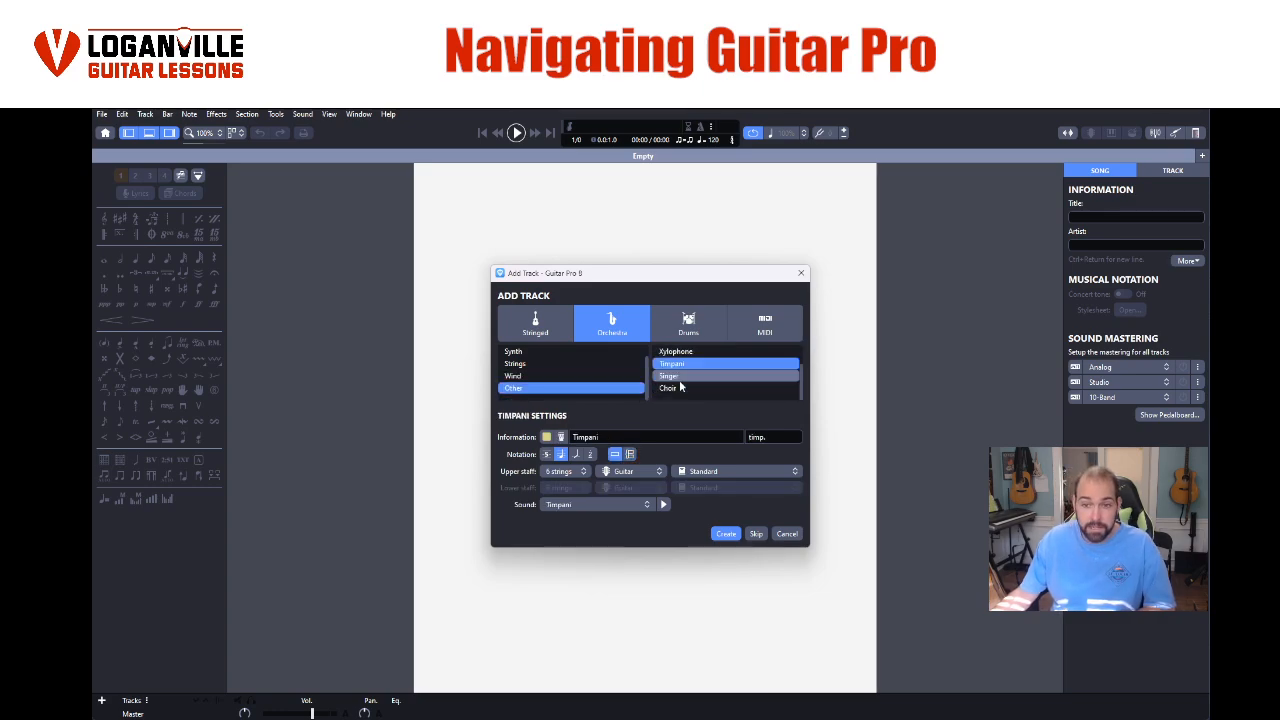
{"action": "left_click", "coordinate": [679, 378]}
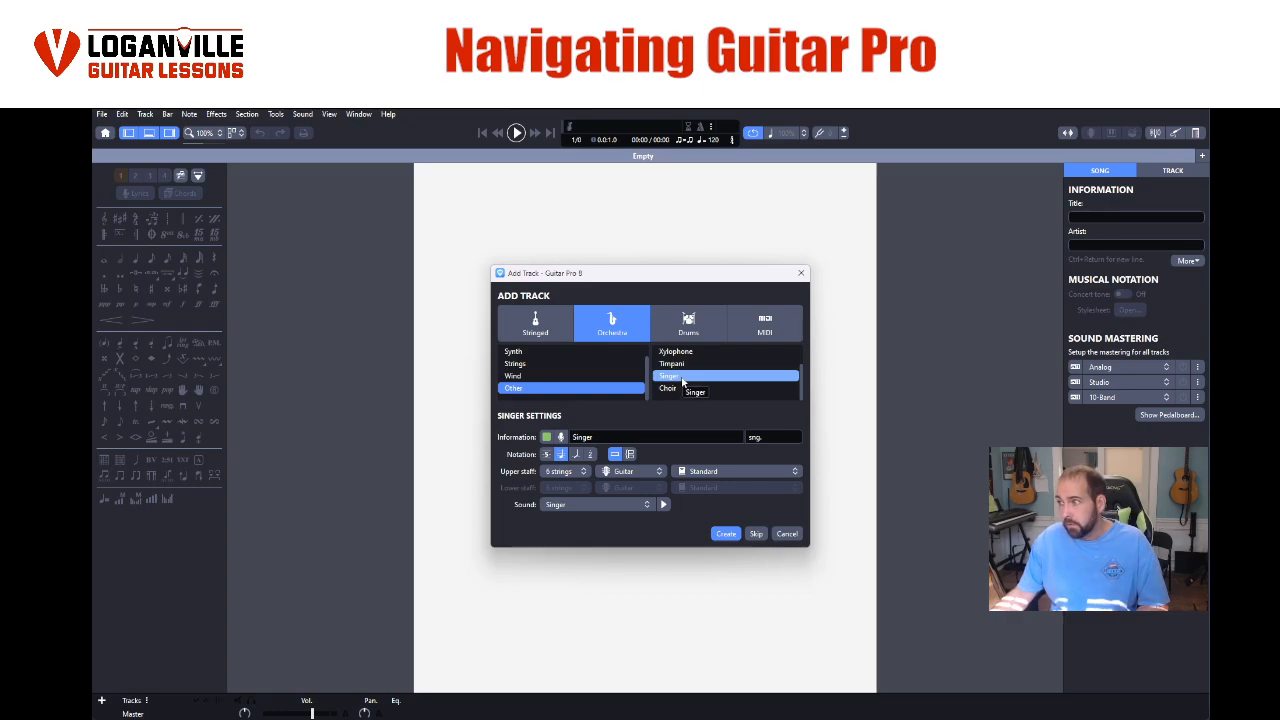
- Check the Singer track's upper-staff instrument and tuning choices, keep Guitar and Standard, and create the track
{"action": "left_click", "coordinate": [553, 455]}
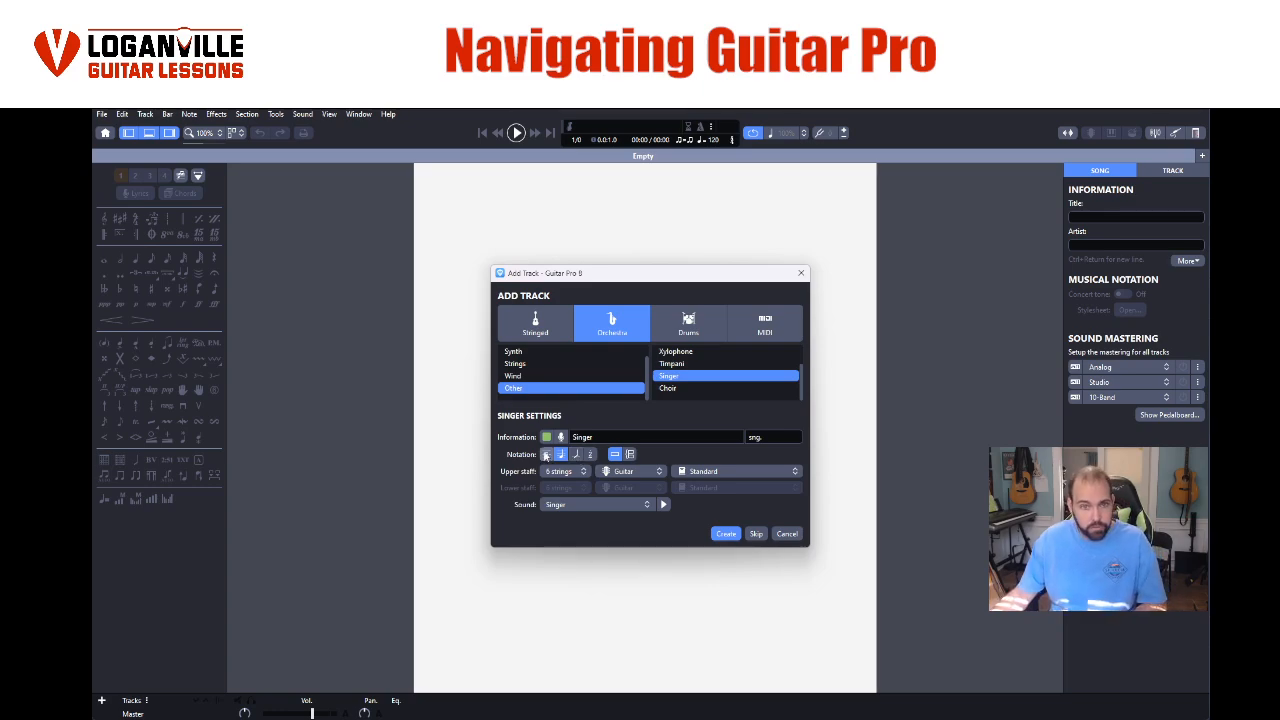
{"action": "left_click", "coordinate": [595, 436]}
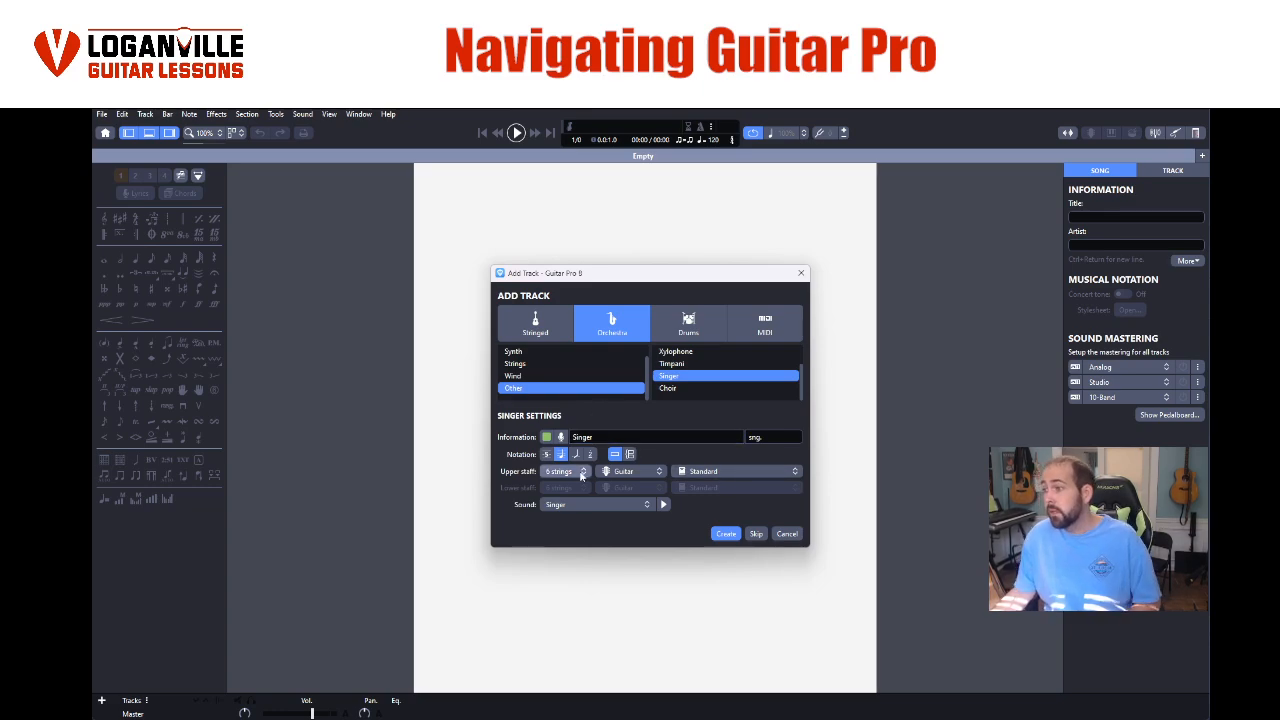
{"action": "left_click", "coordinate": [630, 472]}
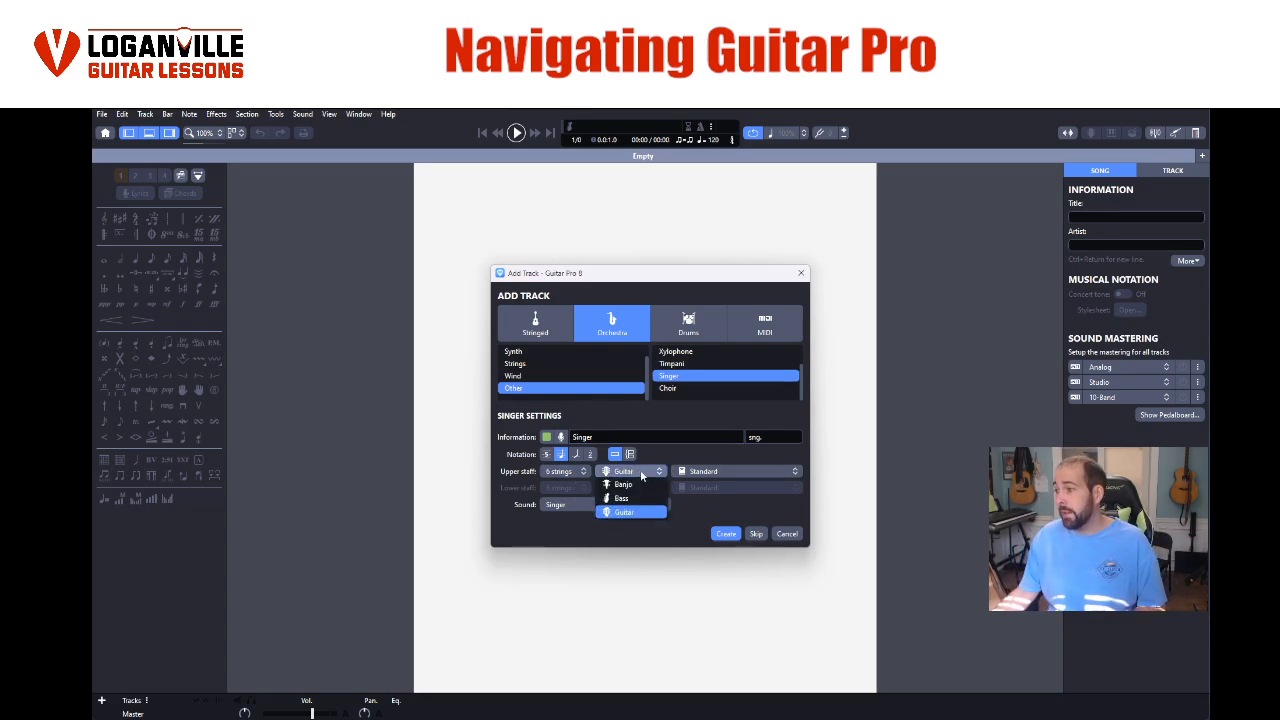
{"action": "left_click", "coordinate": [642, 475]}
{"action": "left_click", "coordinate": [727, 470]}
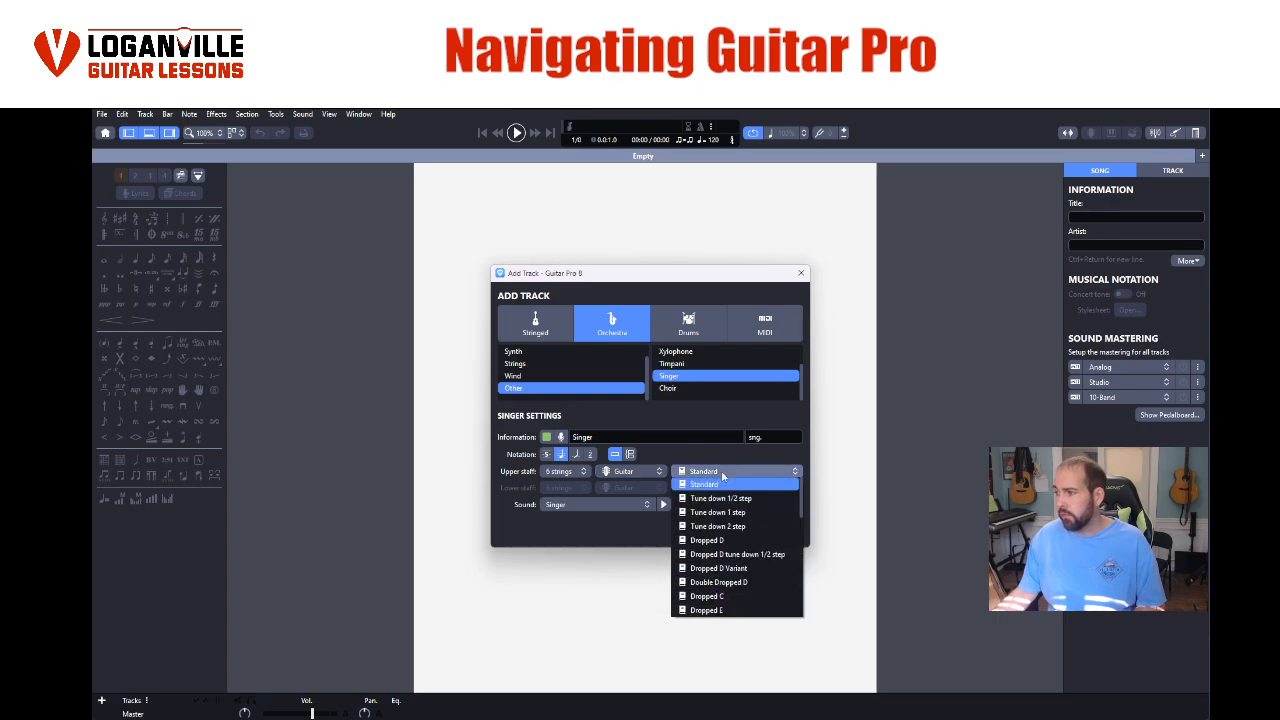
{"action": "left_click", "coordinate": [720, 471]}
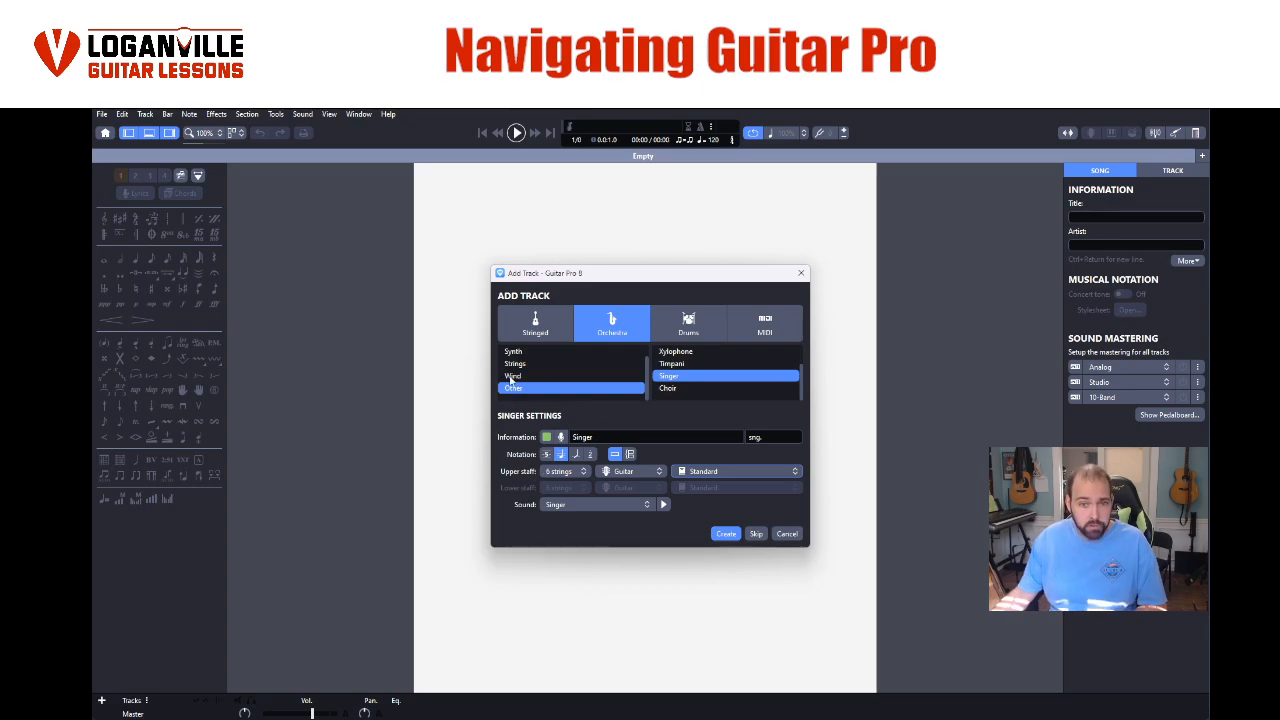
{"action": "left_click", "coordinate": [716, 533]}
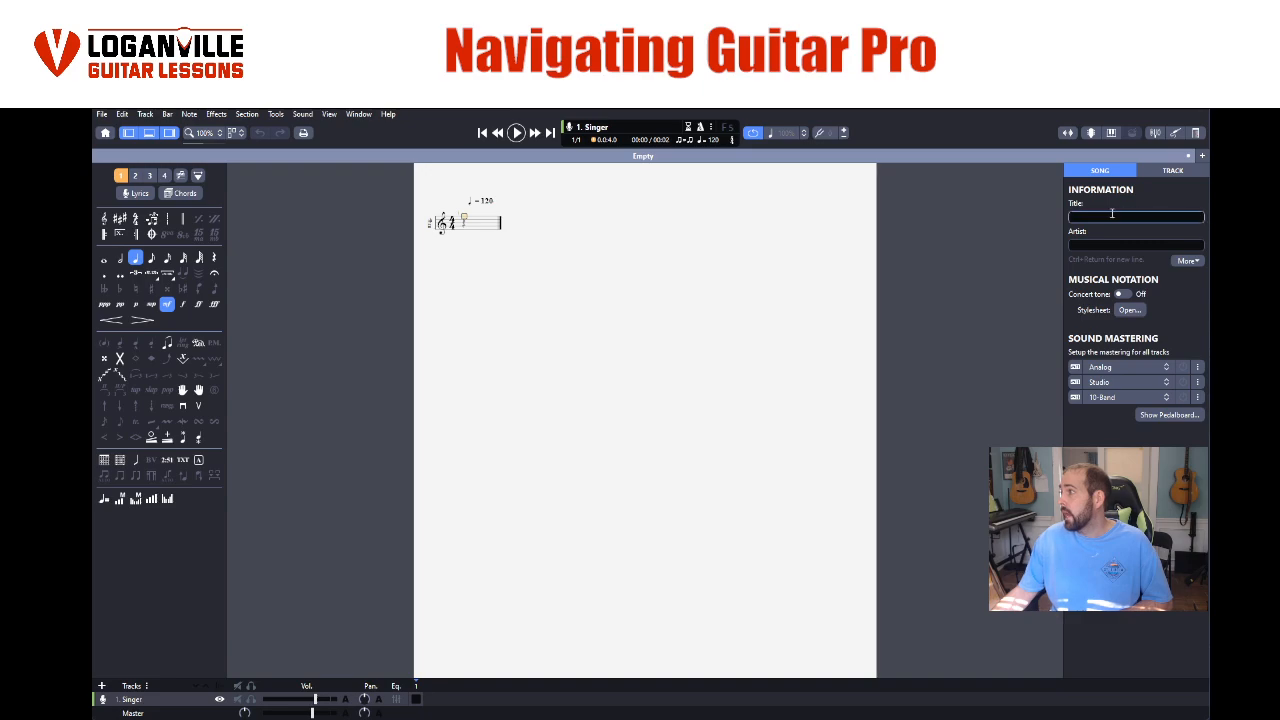
- Display the Singer track's settings for information, notation, sounds and interpretation
{"action": "left_click", "coordinate": [1175, 171]}
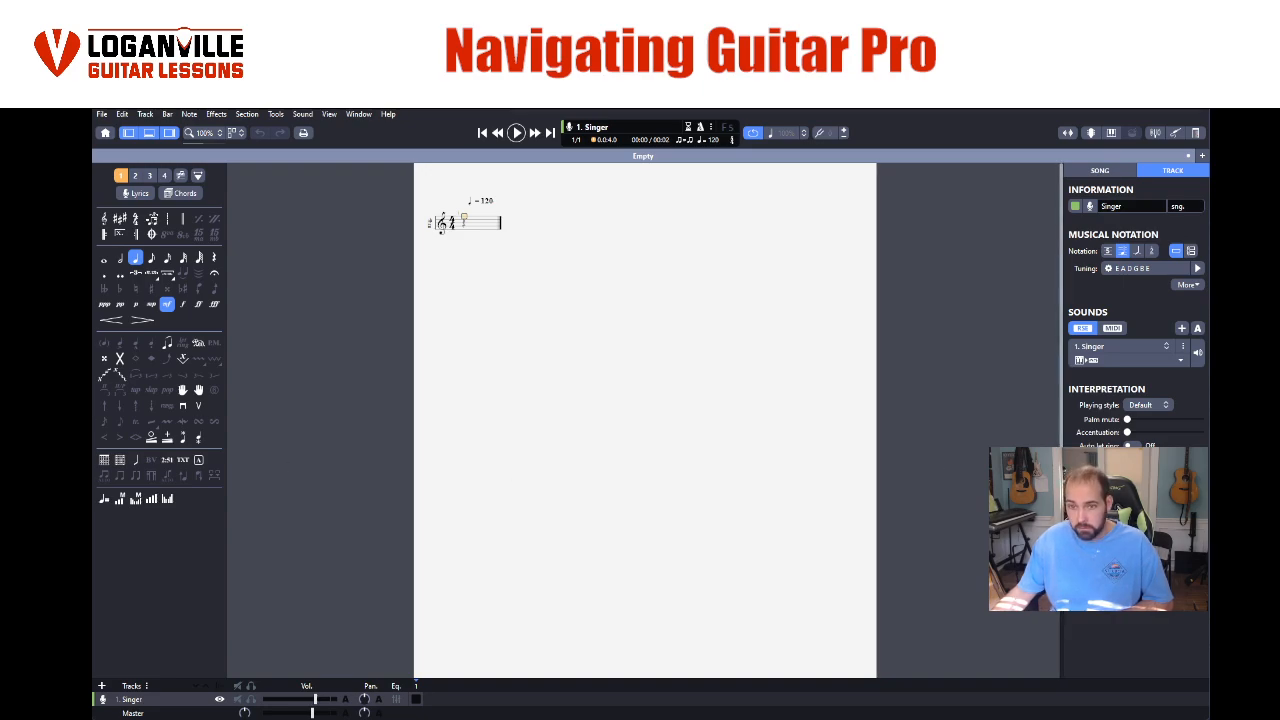
{"action": "left_click_drag", "start_coordinate": [1085, 530], "coordinate": [1083, 577]}
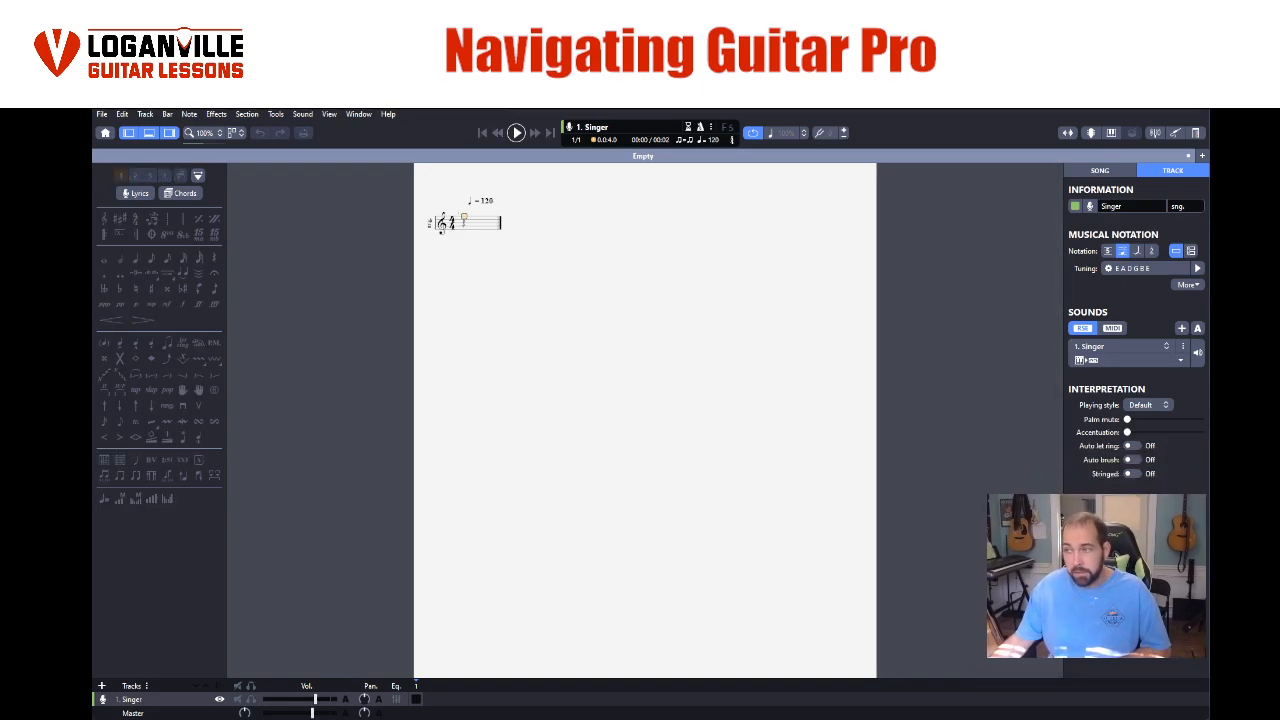
{"action": "left_click", "coordinate": [1113, 207]}
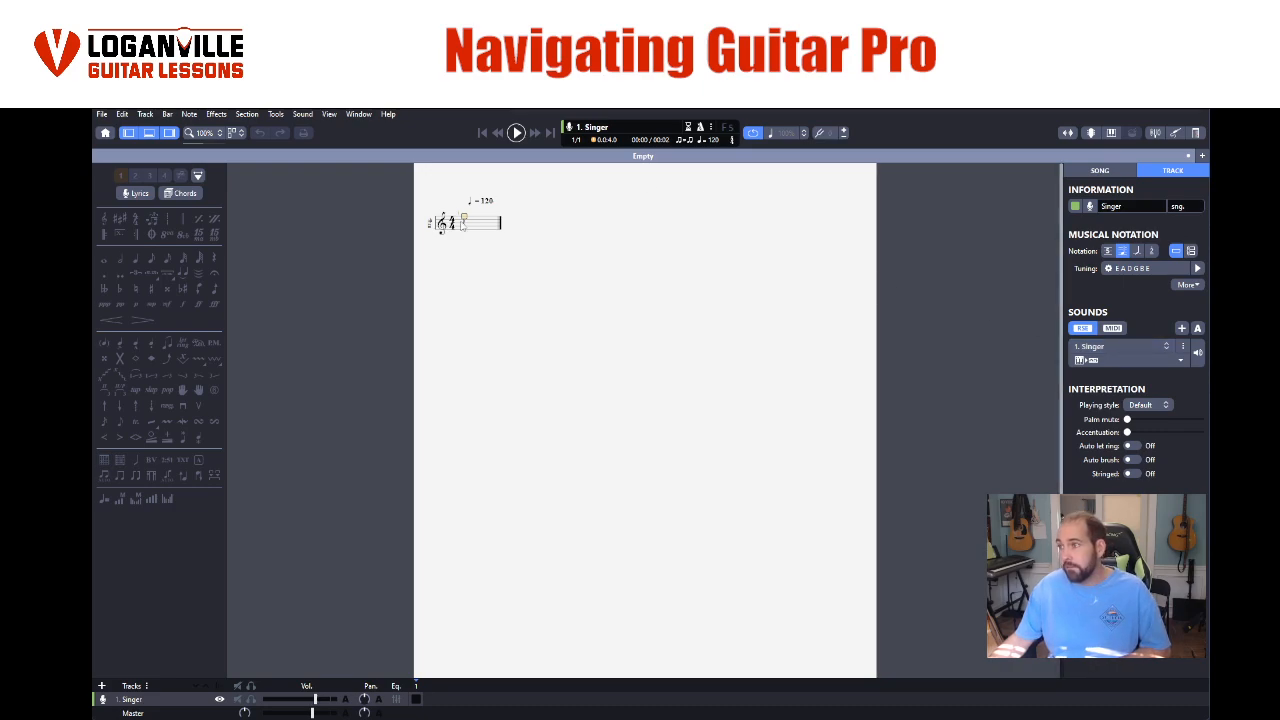
- Enter a quarter note B4 on the first beat of bar 1
{"action": "left_click", "coordinate": [465, 224]}
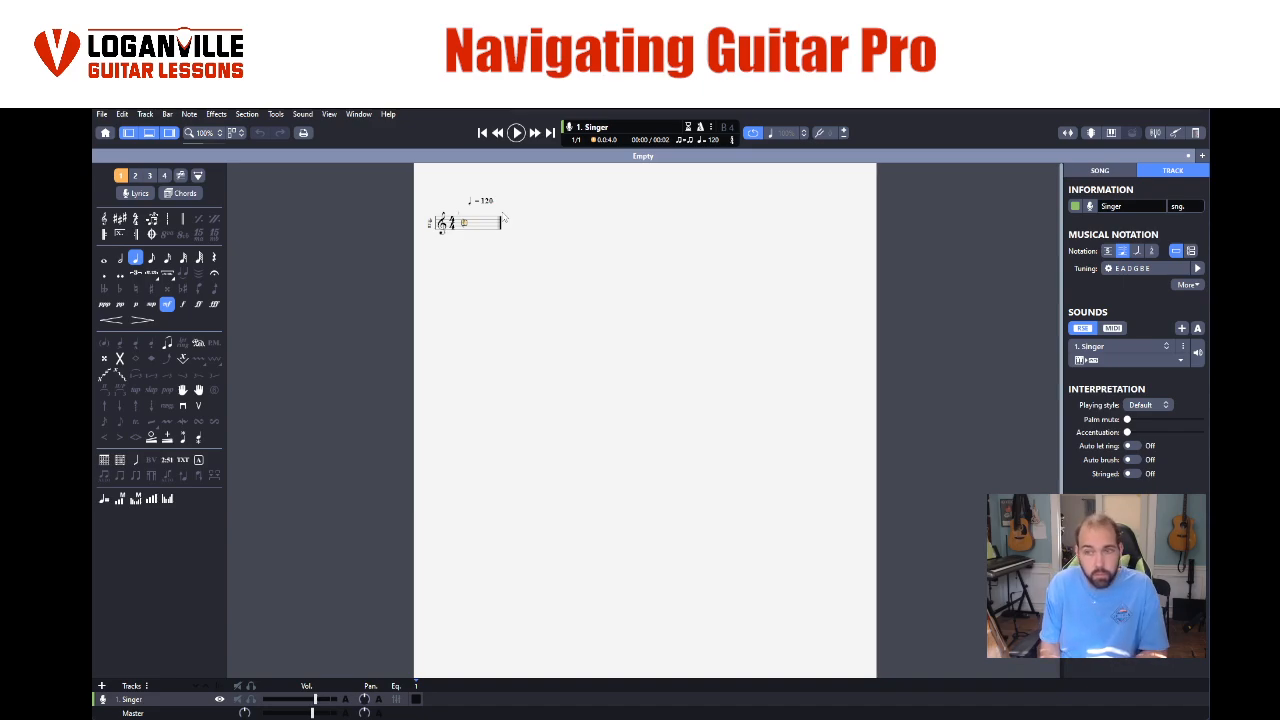
{"action": "key", "text": "r"}
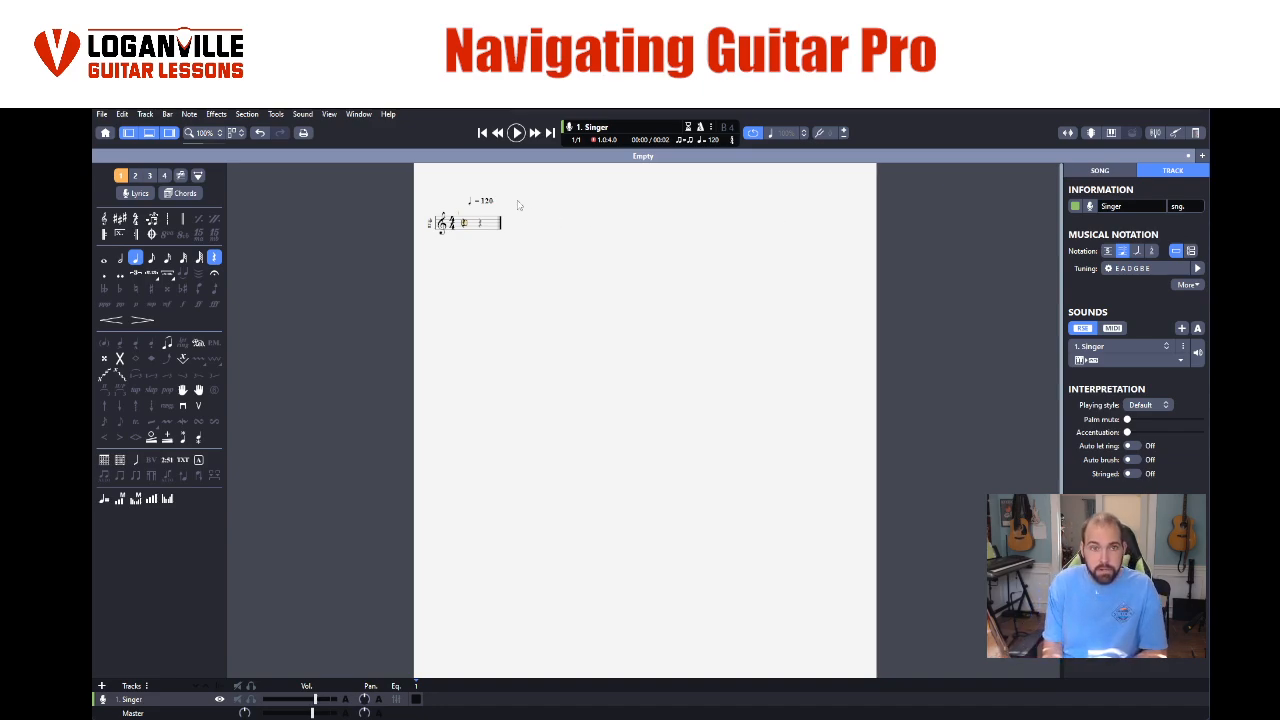
{"action": "key", "text": "Return"}
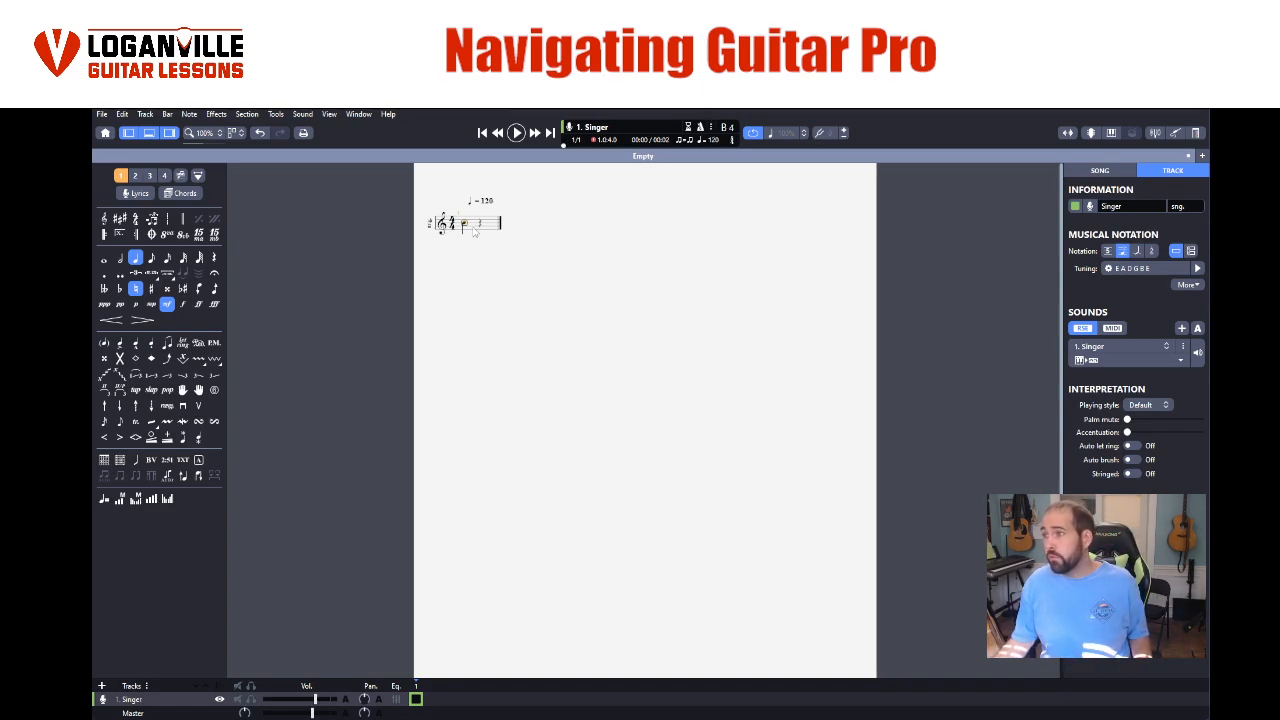
{"action": "scroll", "coordinate": [474, 243], "scroll_direction": "up", "scroll_amount": 6}
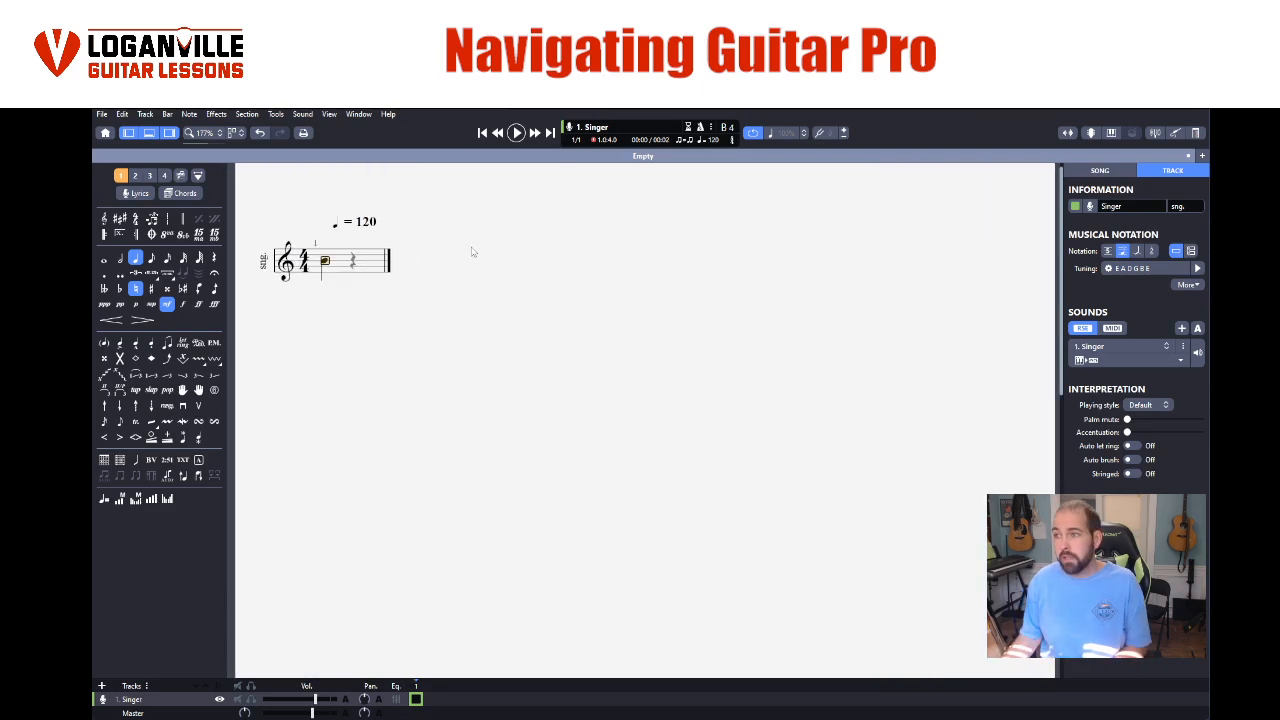
- Enter a quarter note F5 on the second beat of bar 1
{"action": "left_click", "coordinate": [333, 254]}
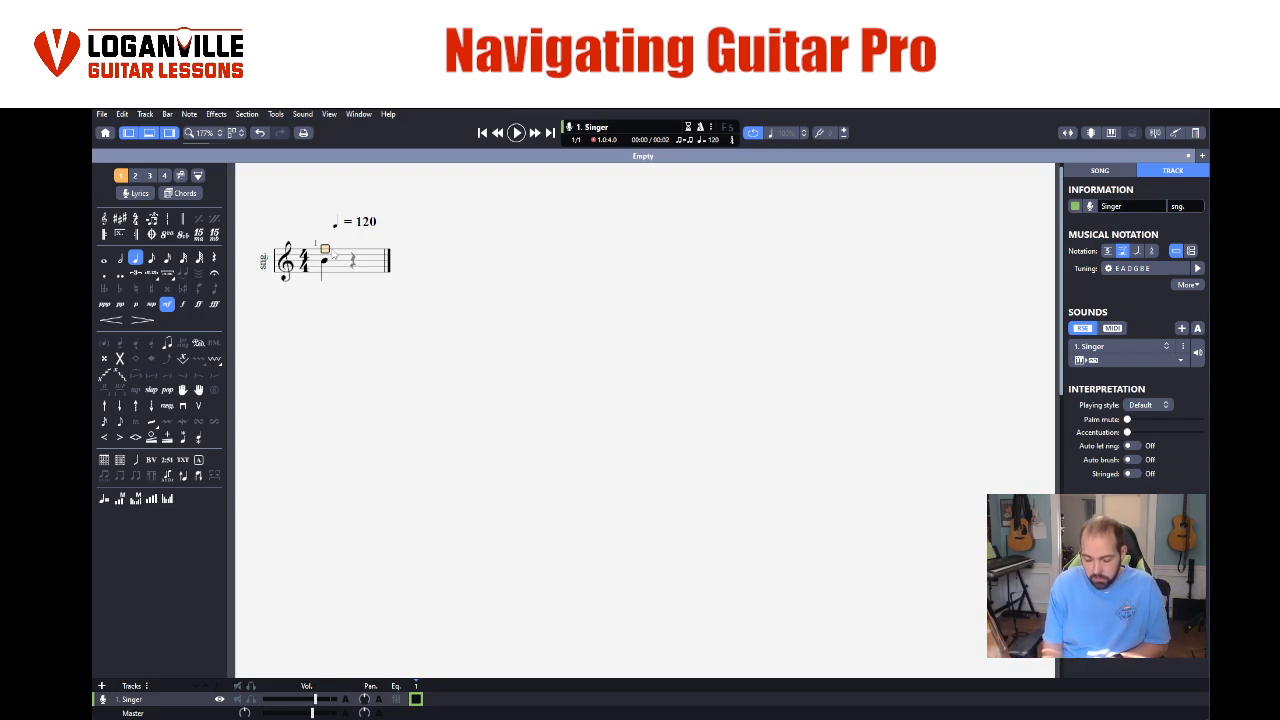
{"action": "key", "text": "Right"}
{"action": "key", "text": "Down"}
{"action": "key", "text": "Down"}
{"action": "key", "text": "Down"}
{"action": "key", "text": "Down"}
{"action": "key", "text": "Down"}
{"action": "key", "text": "Down"}
{"action": "key", "text": "Down"}
{"action": "key", "text": "Down"}
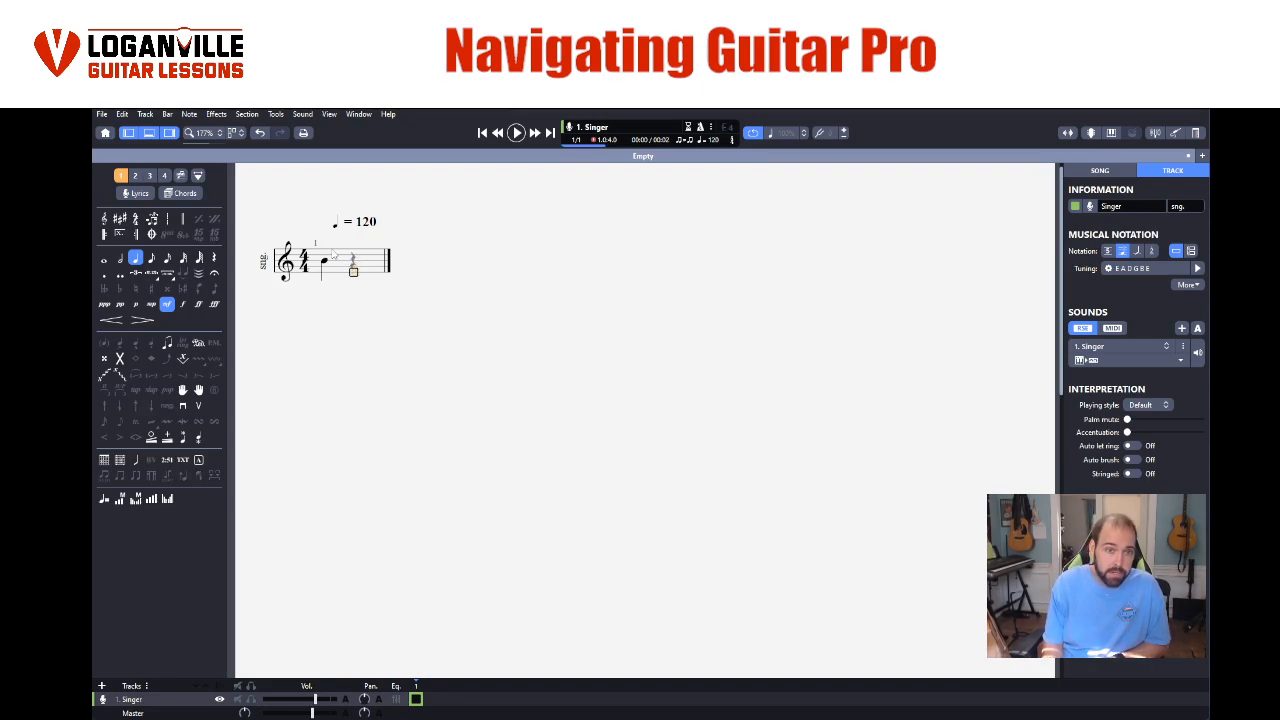
{"action": "key", "text": "Up"}
{"action": "key", "text": "Up"}
{"action": "key", "text": "Up"}
{"action": "key", "text": "Up"}
{"action": "key", "text": "Up"}
{"action": "key", "text": "Up"}
{"action": "key", "text": "Up"}
{"action": "key", "text": "Up"}
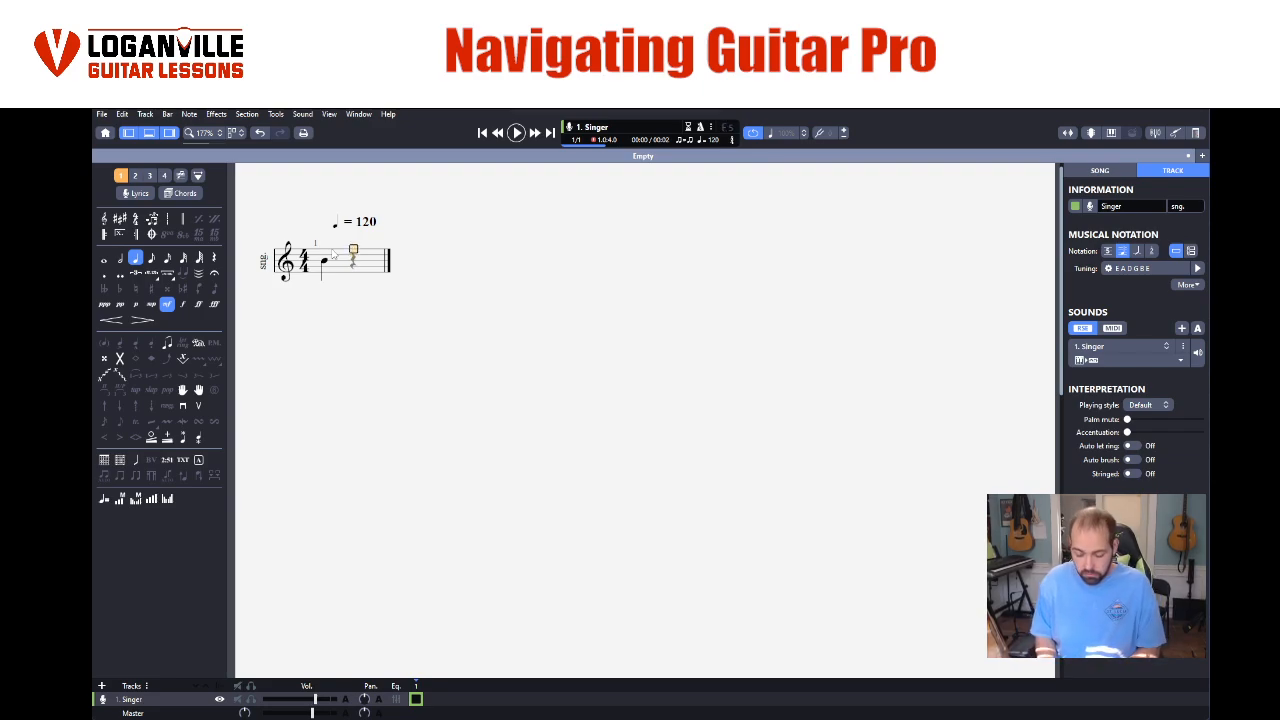
{"action": "key", "text": "Return"}
- Complete bar 1 with quarter notes D5 and B4 on the third and fourth beats
{"action": "key", "text": "Down"}
{"action": "key", "text": "Down"}
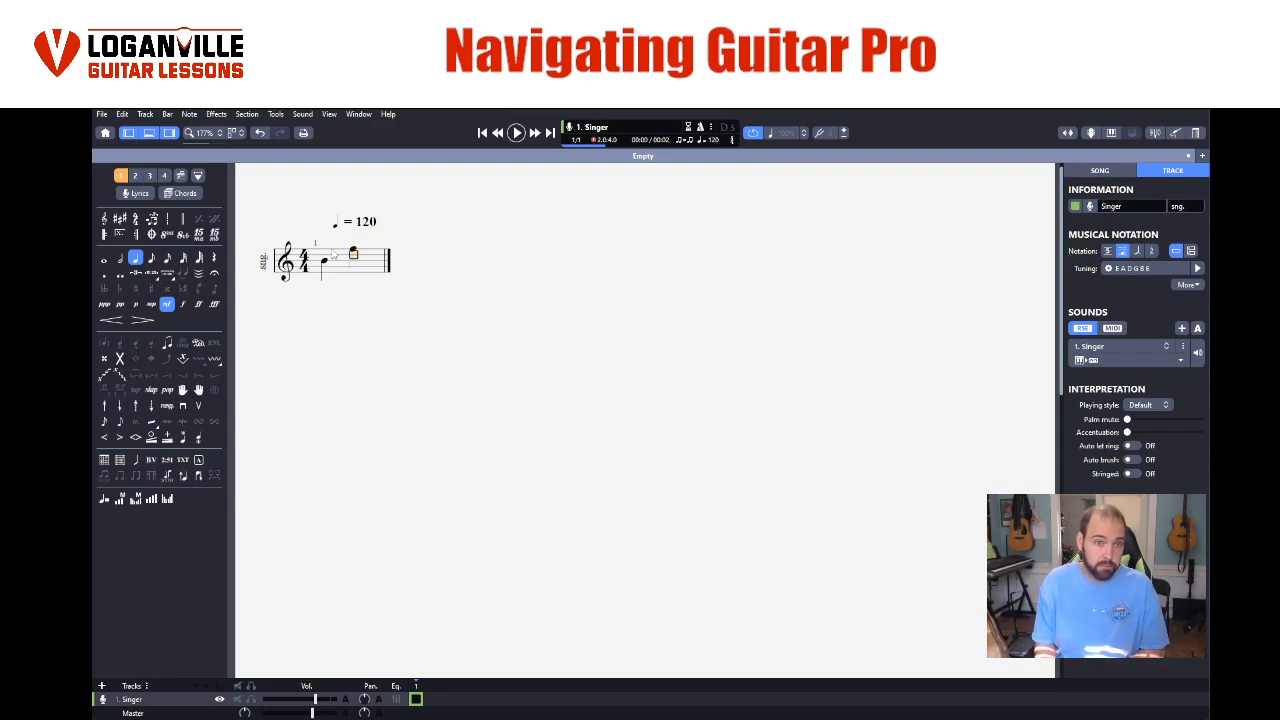
{"action": "key", "text": "Right"}
{"action": "key", "text": "Return"}
{"action": "key", "text": "Down"}
{"action": "key", "text": "Down"}
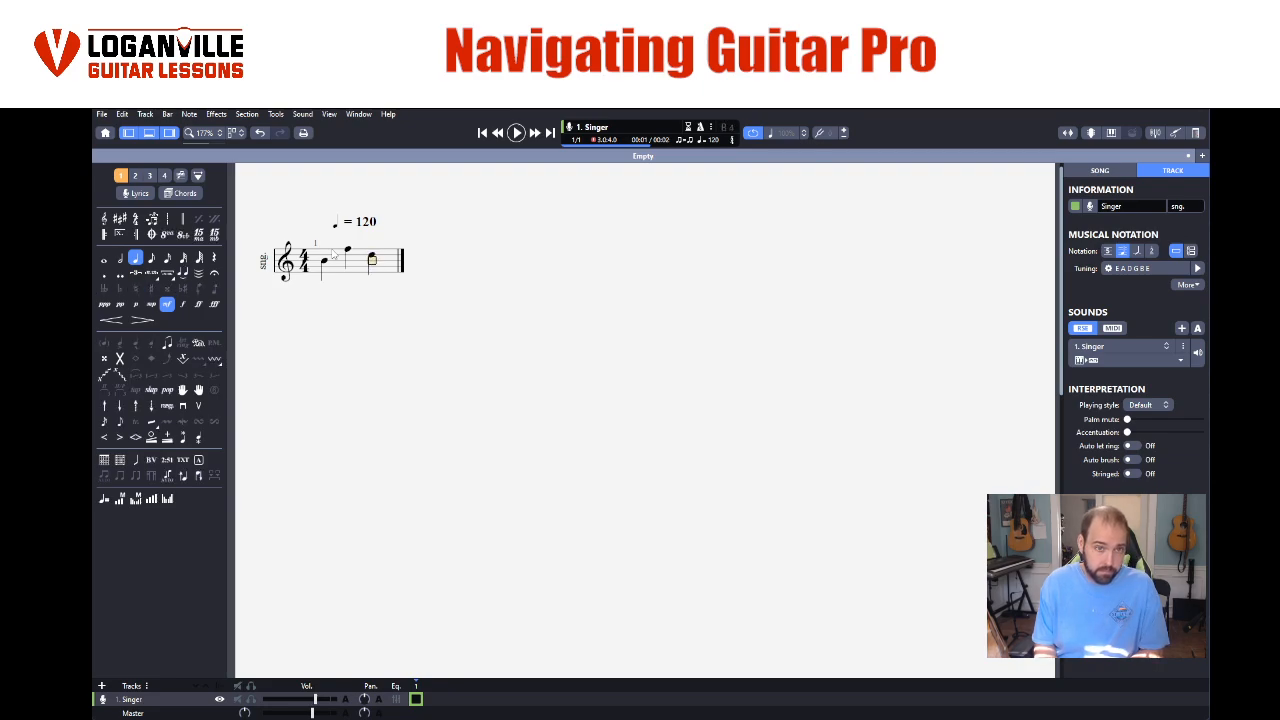
{"action": "key", "text": "Right"}
{"action": "key", "text": "Return"}
- Fill bar 2 with the quarter notes A4, G4, E4 and F4
{"action": "key", "text": "Down"}
{"action": "key", "text": "Right"}
{"action": "key", "text": "Return"}
{"action": "key", "text": "Down"}
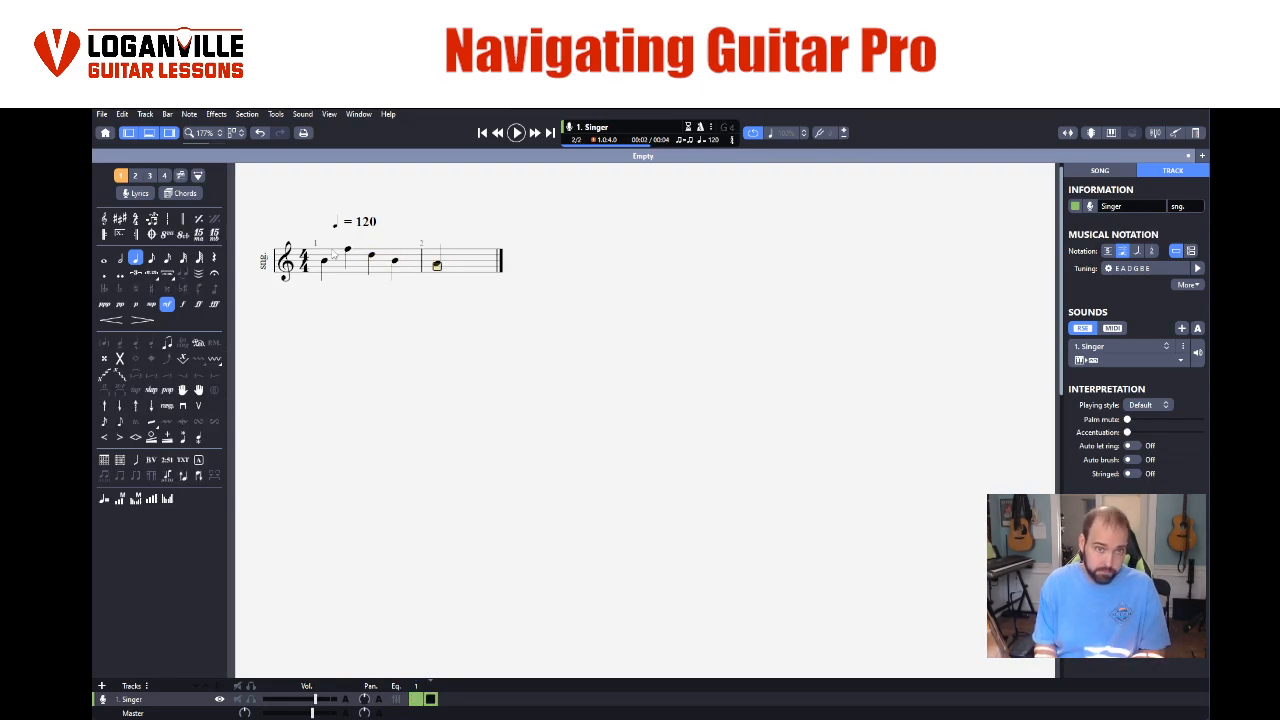
{"action": "key", "text": "Right"}
{"action": "key", "text": "Return"}
{"action": "key", "text": "Right"}
{"action": "key", "text": "Down"}
{"action": "key", "text": "Return"}
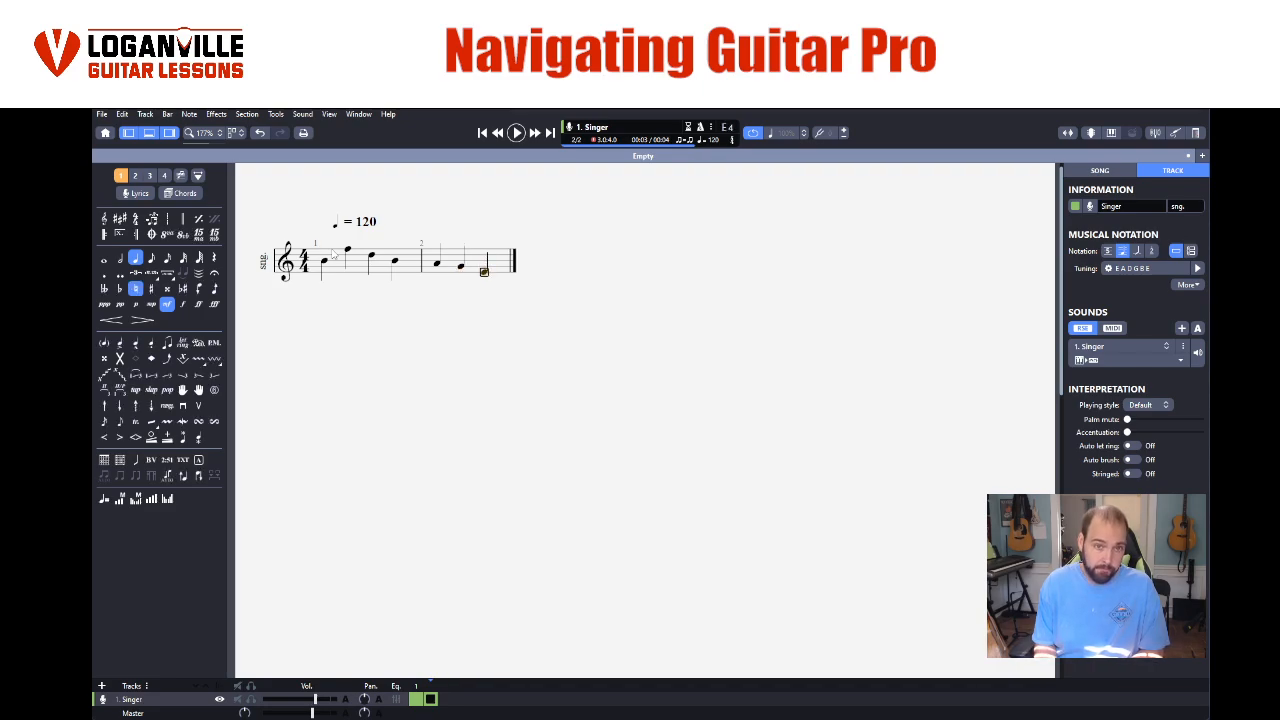
{"action": "key", "text": "Right"}
{"action": "key", "text": "Return"}
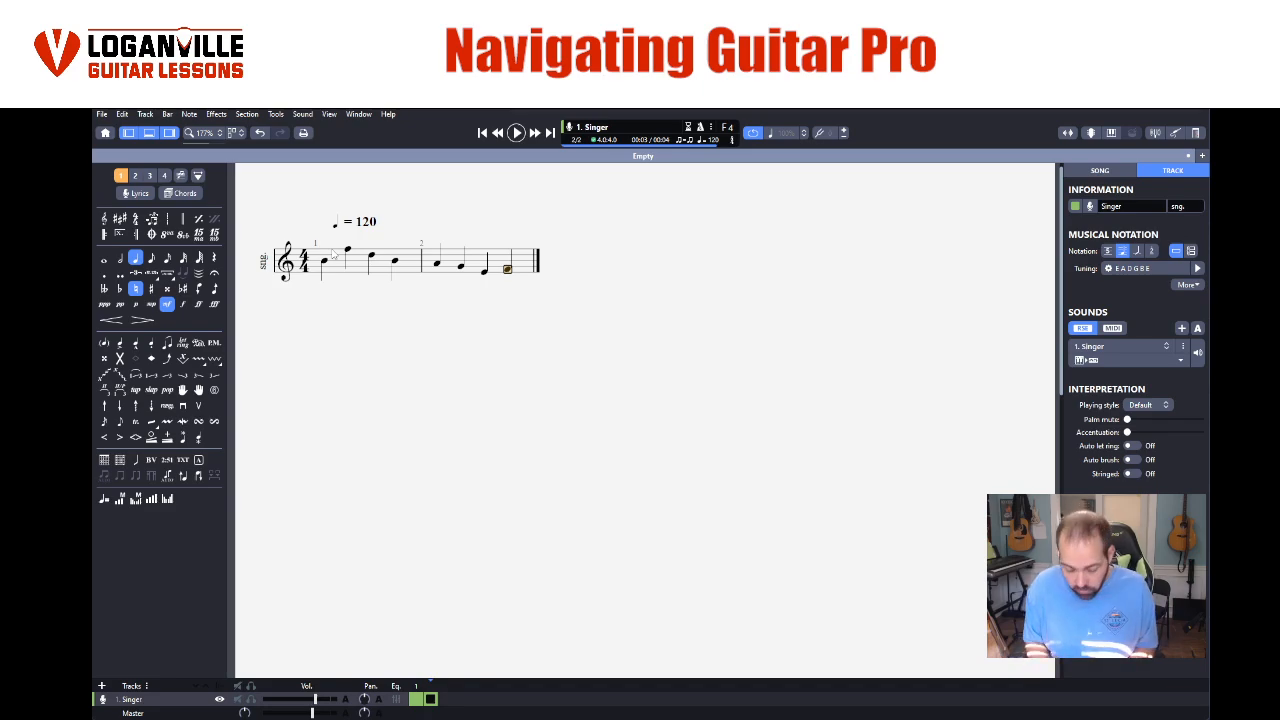
- Enter quarter notes A4 and B4 followed by a stacked C5 and D5 in bar 3
{"action": "key", "text": "Right"}
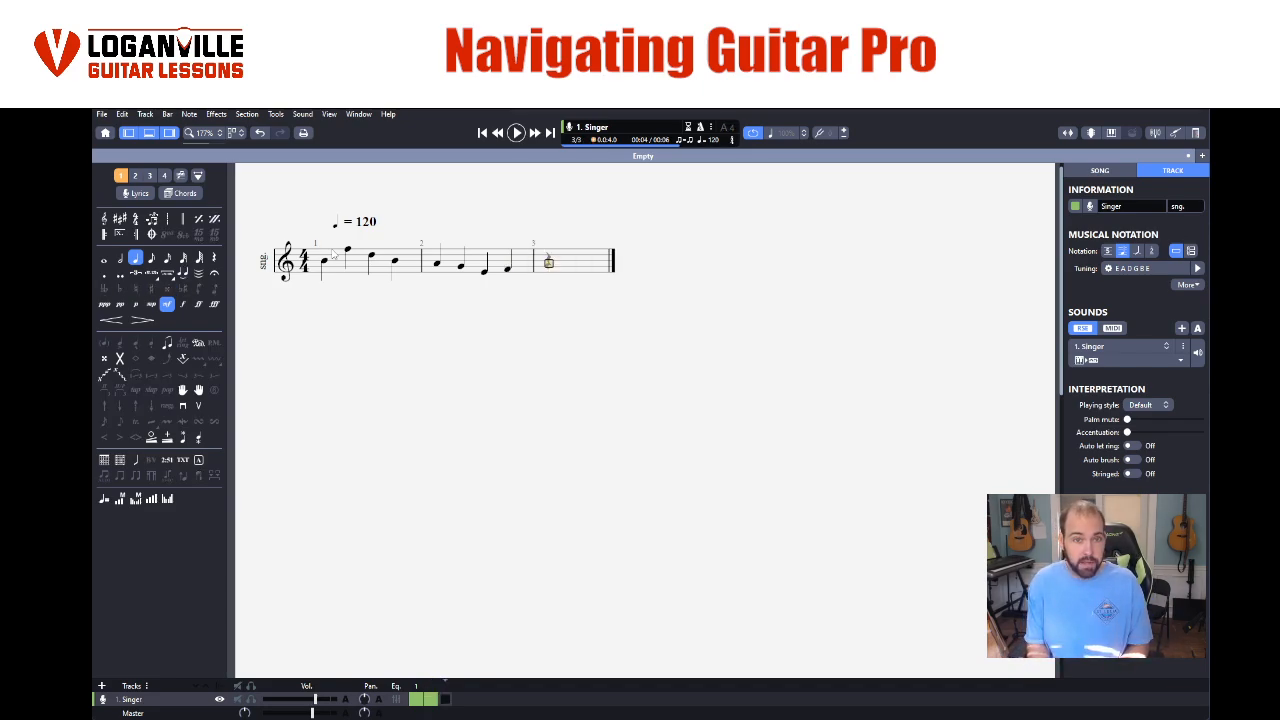
{"action": "key", "text": "Return"}
{"action": "key", "text": "Right"}
{"action": "key", "text": "Return"}
{"action": "key", "text": "Right"}
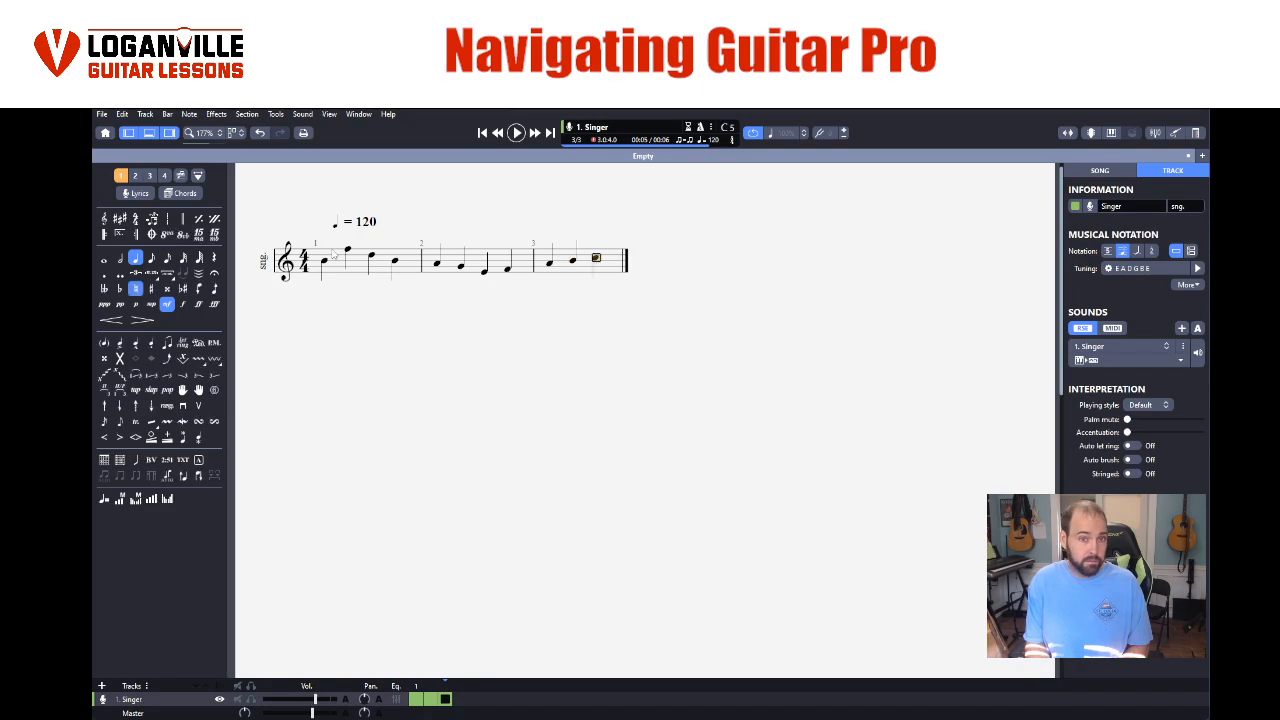
{"action": "key", "text": "Return"}
{"action": "key", "text": "Right"}
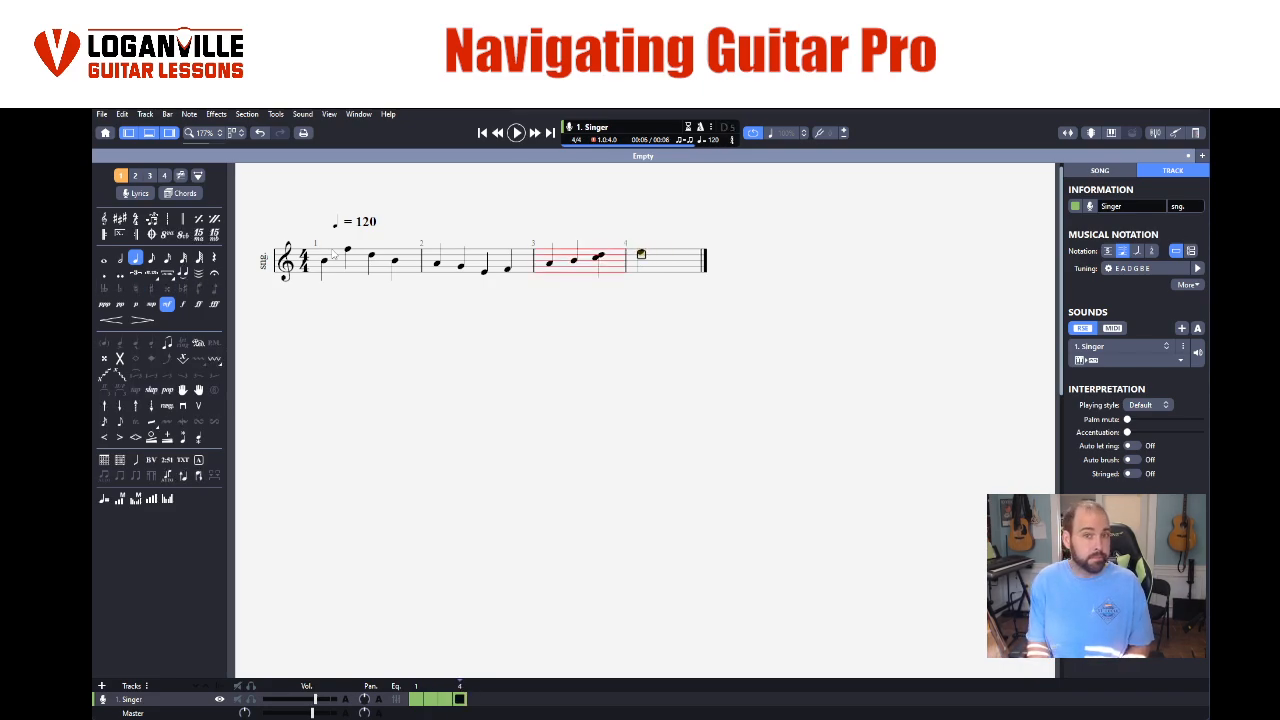
- Enter clusters of stacked quarter notes on the first two beats of bar 4
{"action": "key", "text": "Return"}
{"action": "key", "text": "Down"}
{"action": "key", "text": "Return"}
{"action": "key", "text": "Right"}
{"action": "key", "text": "Return"}
{"action": "key", "text": "Down"}
{"action": "key", "text": "Left"}
{"action": "key", "text": "Return"}
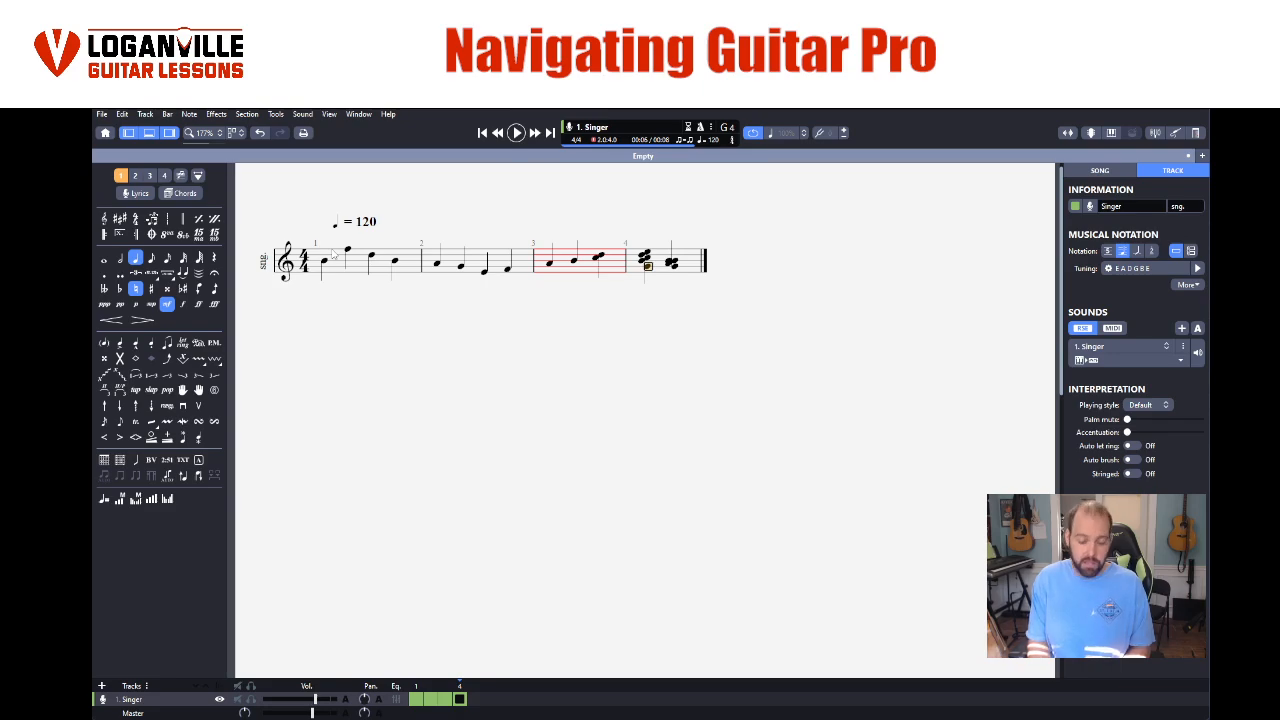
- Delete the stray lower notes from the first cluster in bar 4 and the C5 on the third beat of bar 3
{"action": "key", "text": "Delete"}
{"action": "key", "text": "Up"}
{"action": "key", "text": "Up"}
{"action": "key", "text": "Delete"}
{"action": "key", "text": "Left"}
{"action": "key", "text": "Right"}
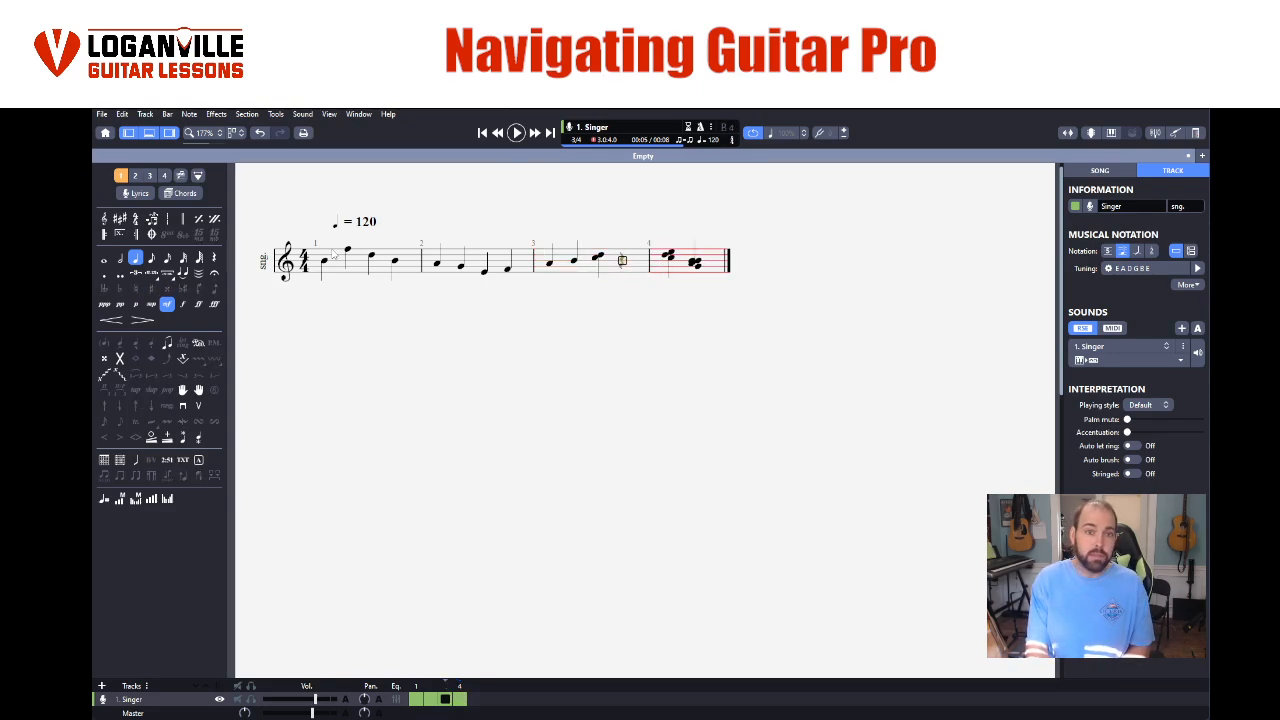
{"action": "key", "text": "Up"}
{"action": "key", "text": "Left"}
{"action": "key", "text": "Delete"}
{"action": "key", "text": "Left"}
{"action": "key", "text": "Left"}
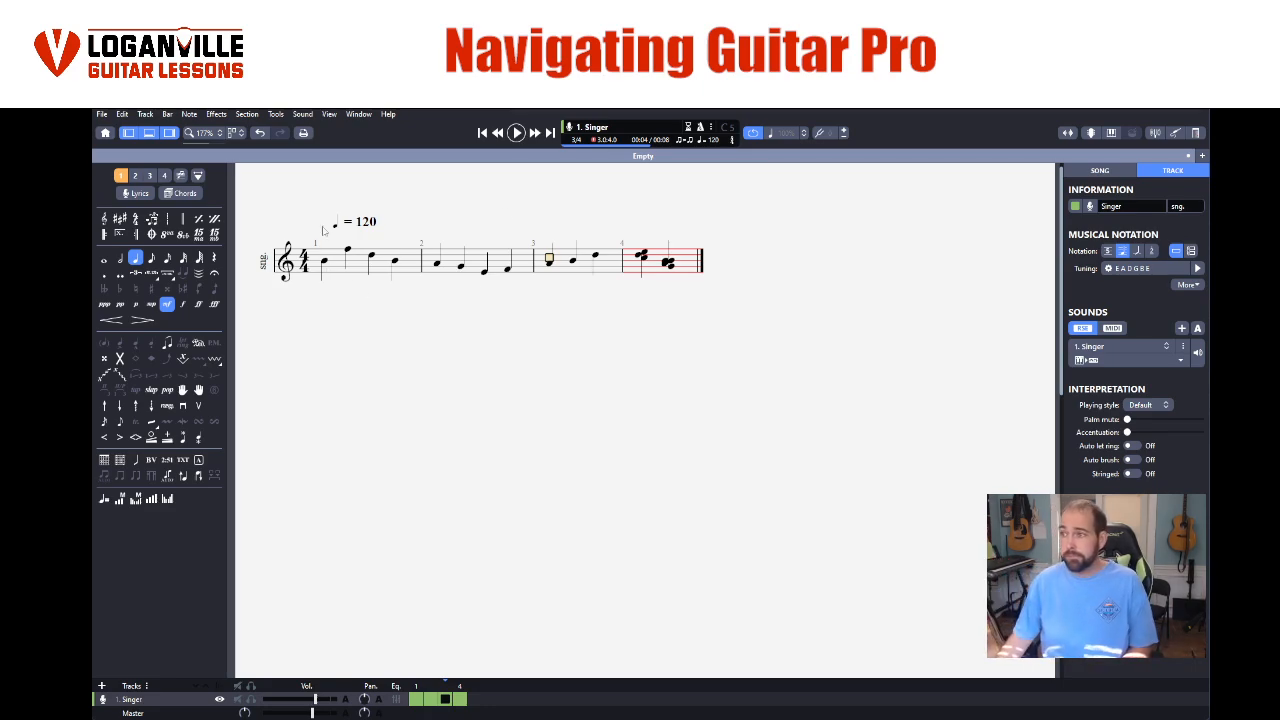
- Clear all notes from bars 2 to 4 and delete these three bars from the score
{"action": "left_click_drag", "start_coordinate": [440, 266], "coordinate": [682, 265]}
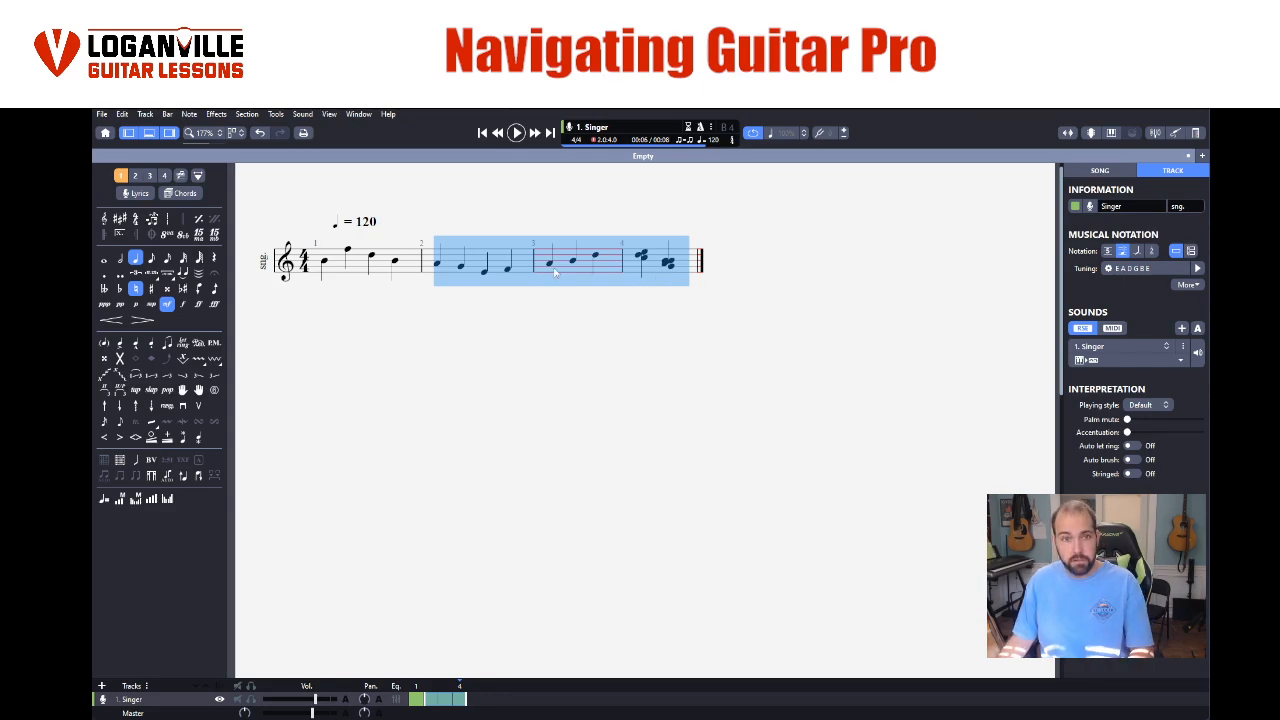
{"action": "key", "text": "Delete"}
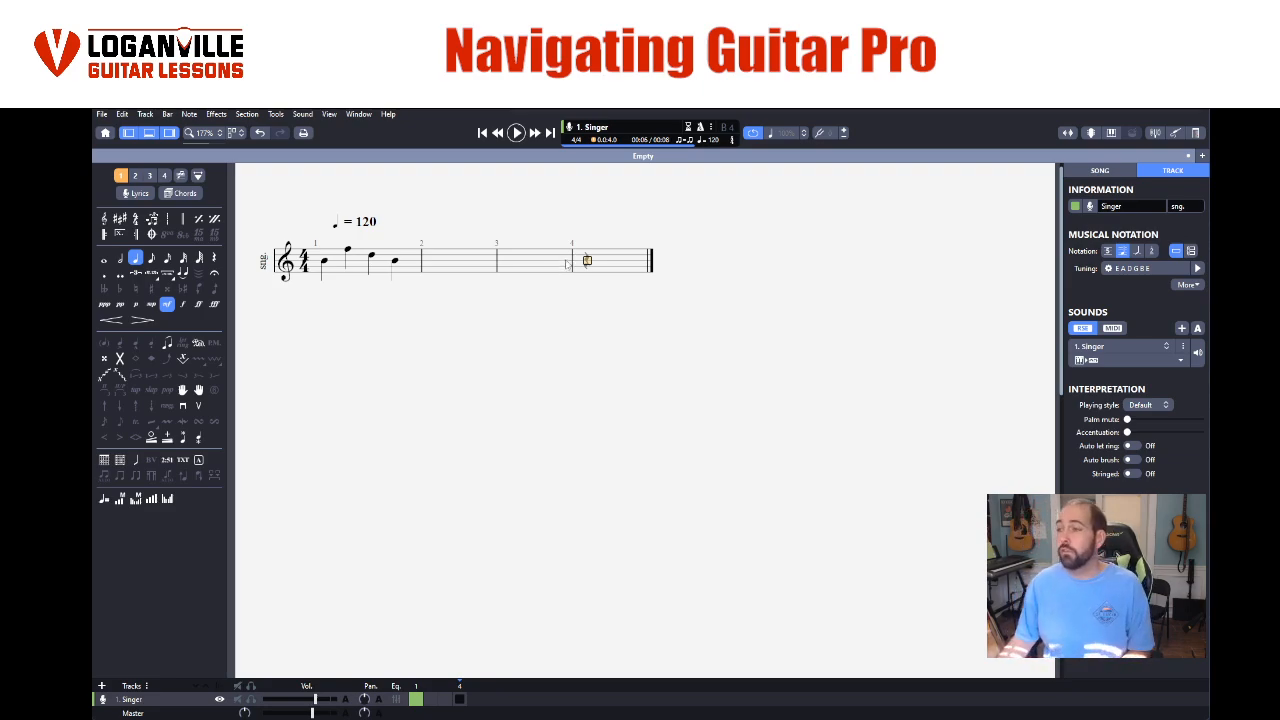
{"action": "left_click_drag", "start_coordinate": [408, 264], "coordinate": [328, 268]}
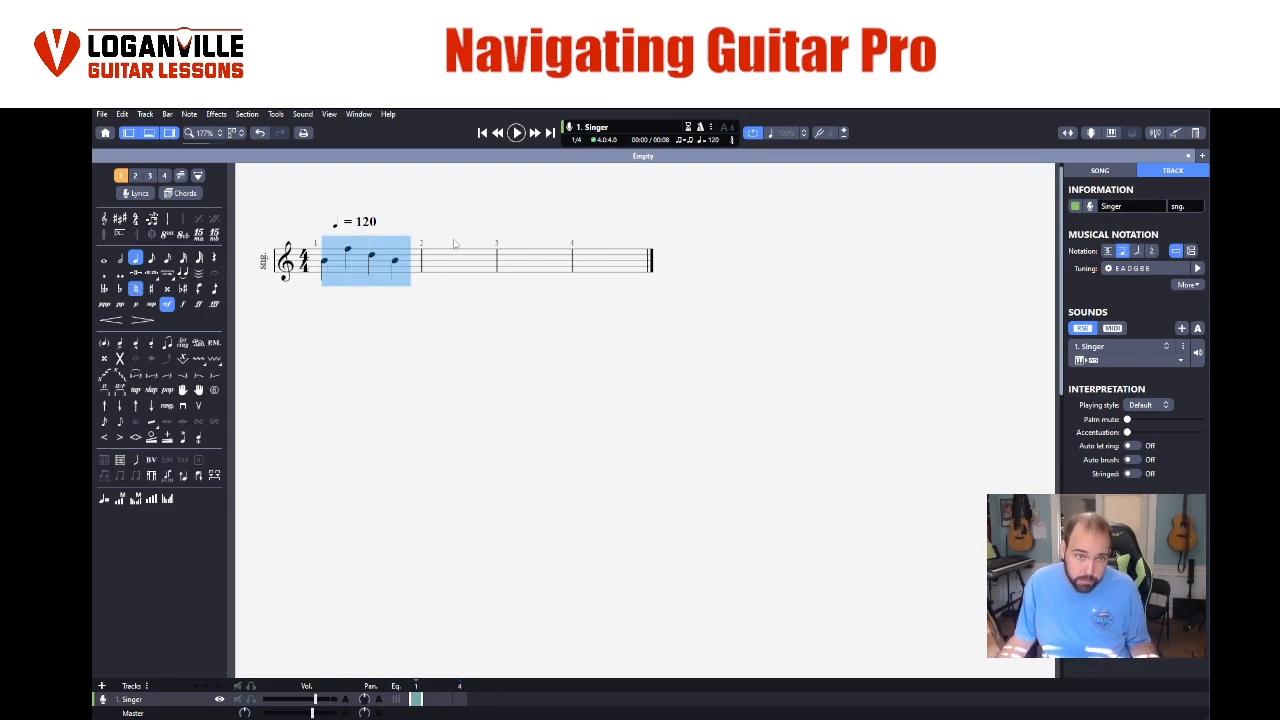
{"action": "left_click_drag", "start_coordinate": [442, 260], "coordinate": [611, 268]}
{"action": "right_click", "coordinate": [610, 265]}
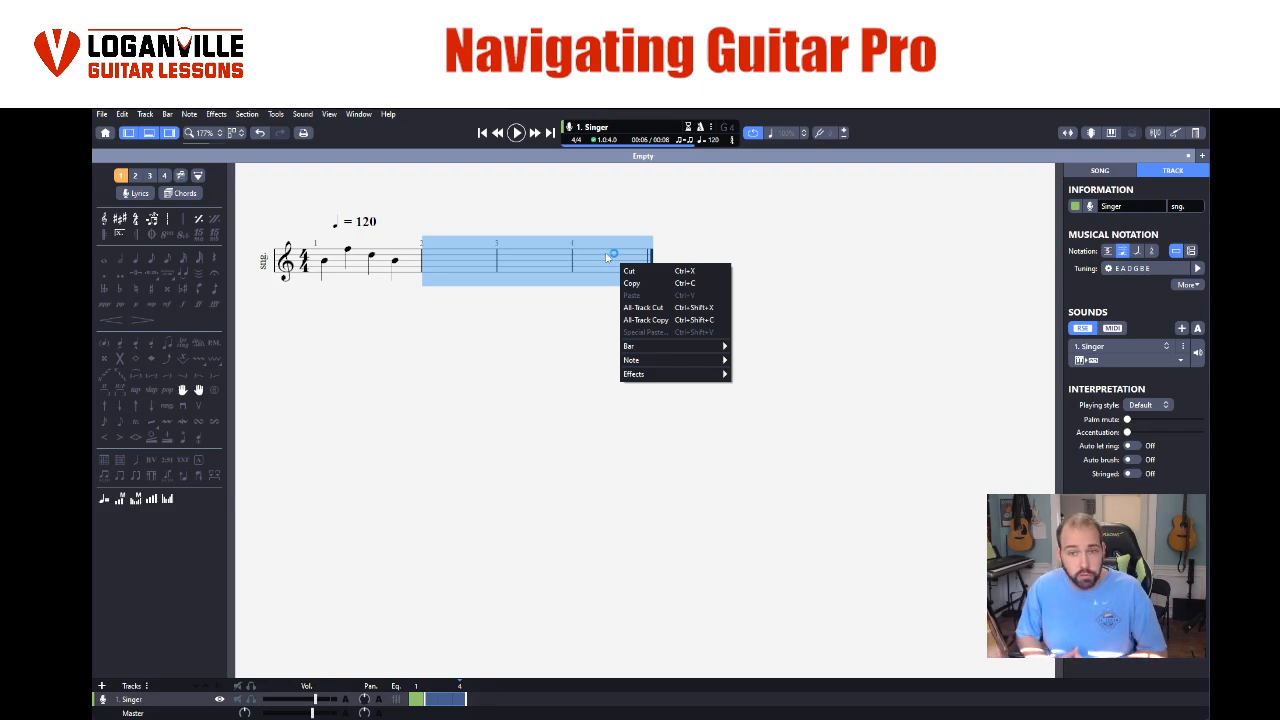
{"action": "mouse_move", "coordinate": [643, 347]}
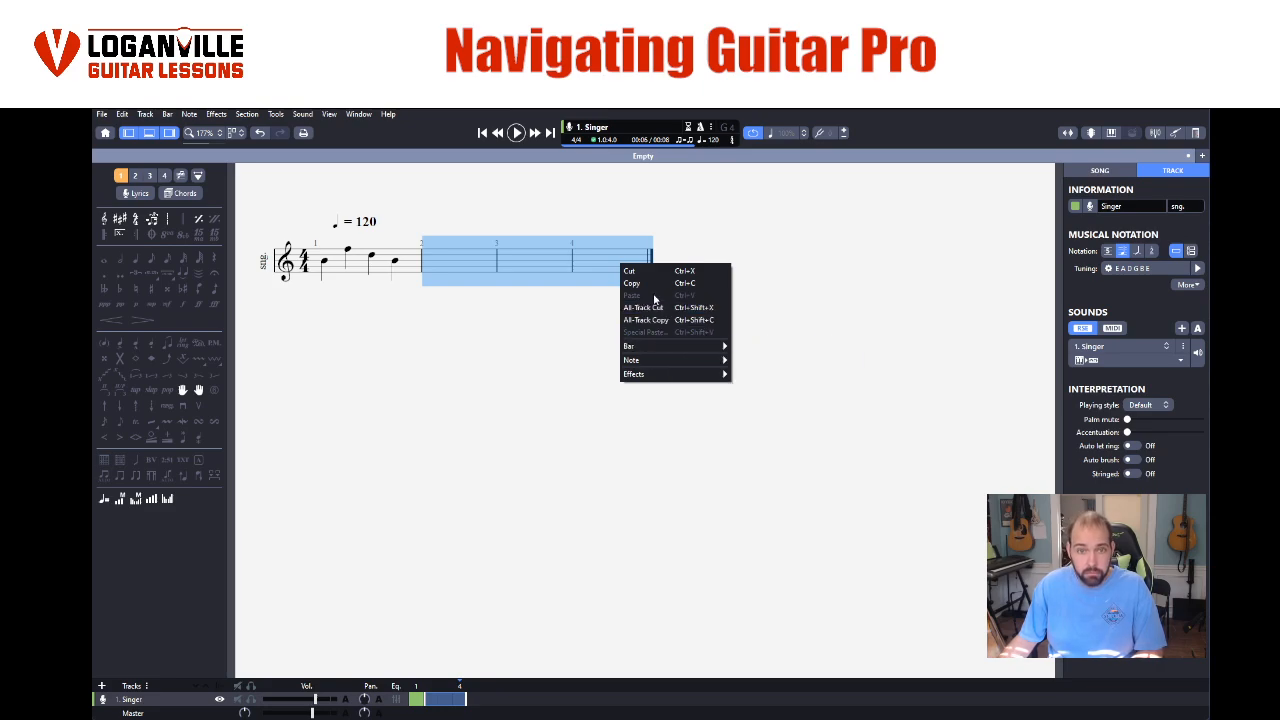
{"action": "mouse_move", "coordinate": [704, 348]}
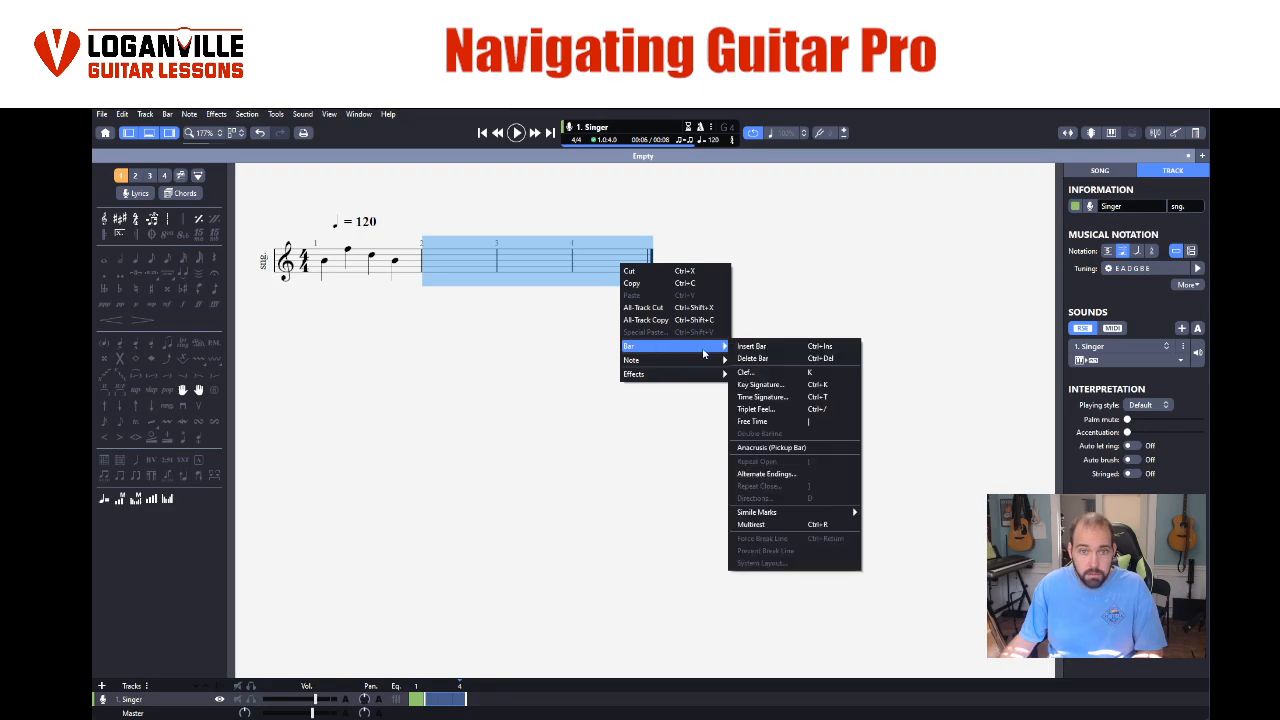
{"action": "left_click", "coordinate": [765, 360]}
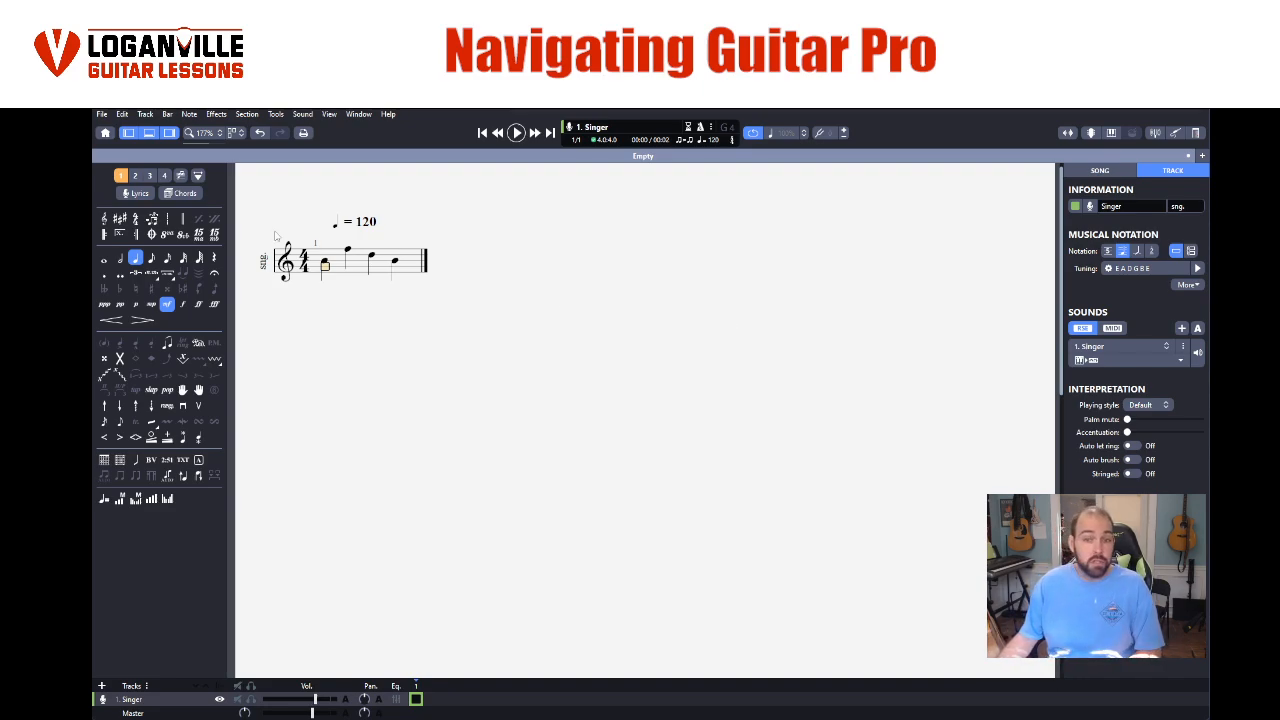
- Change the first note of bar 1 to an eighth note and then to a sixty-fourth note
{"action": "left_click", "coordinate": [326, 256]}
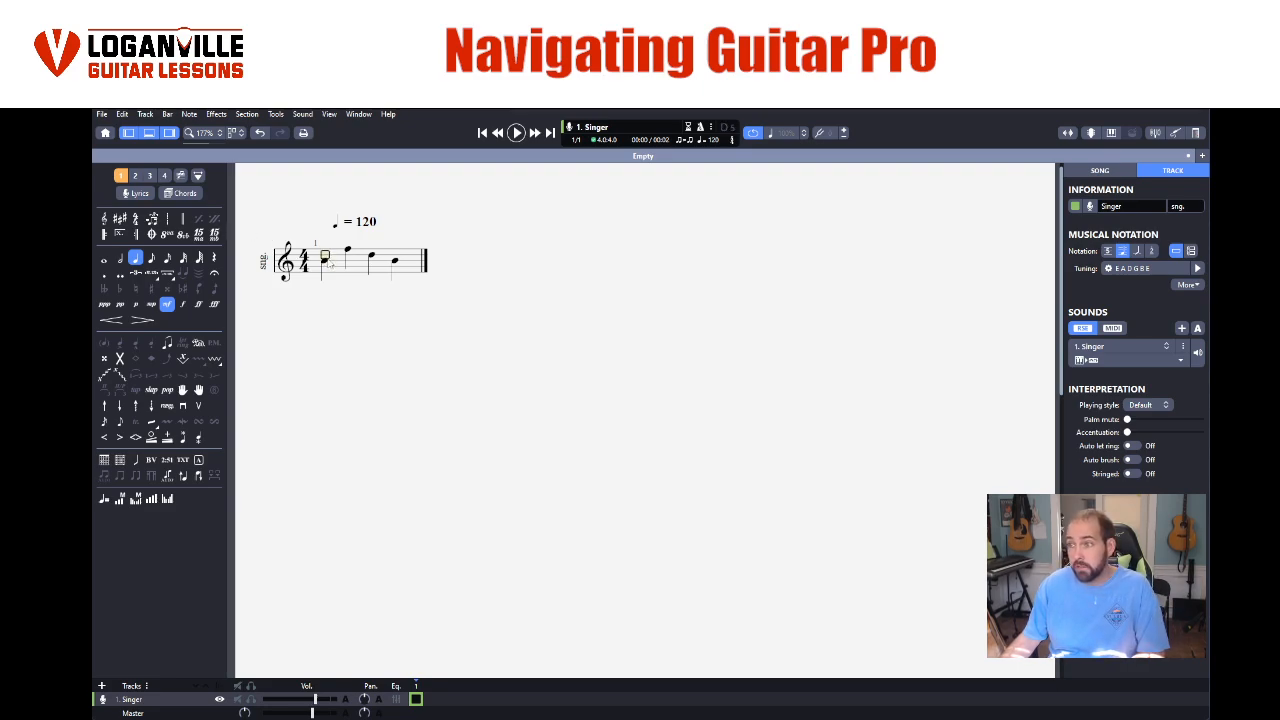
{"action": "double_click", "coordinate": [327, 263]}
{"action": "left_click", "coordinate": [325, 262]}
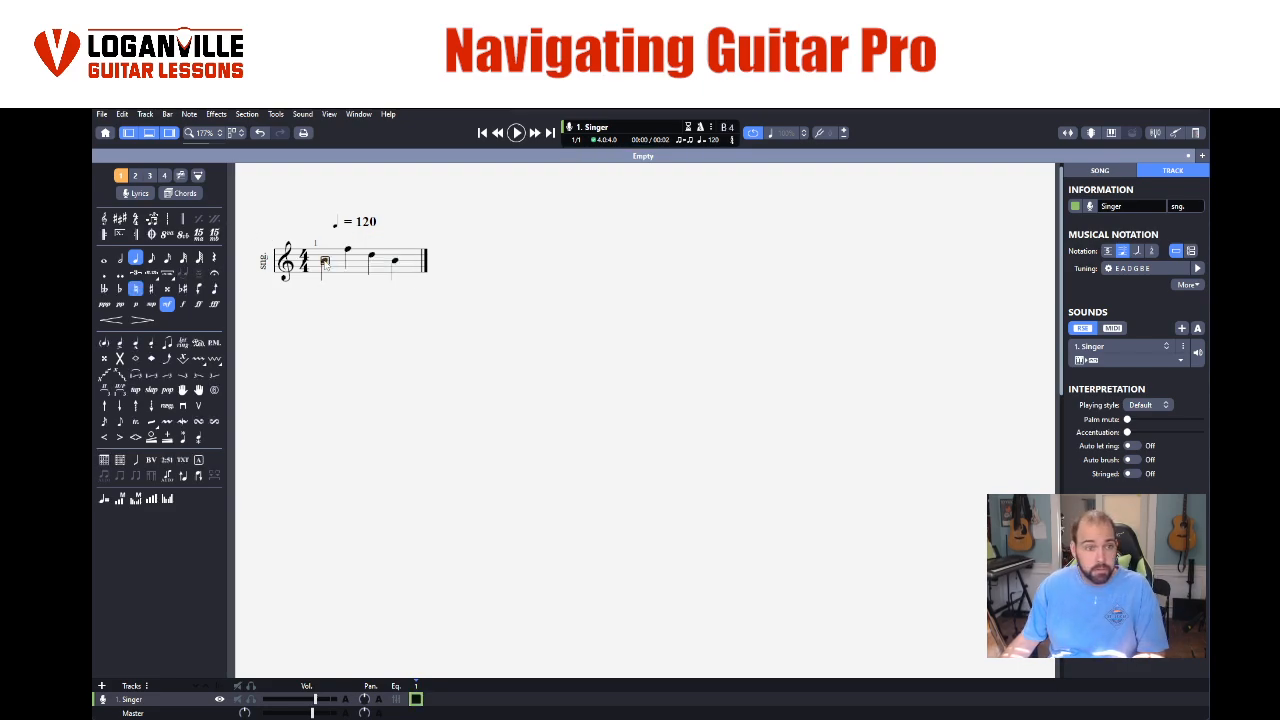
{"action": "left_click", "coordinate": [152, 258]}
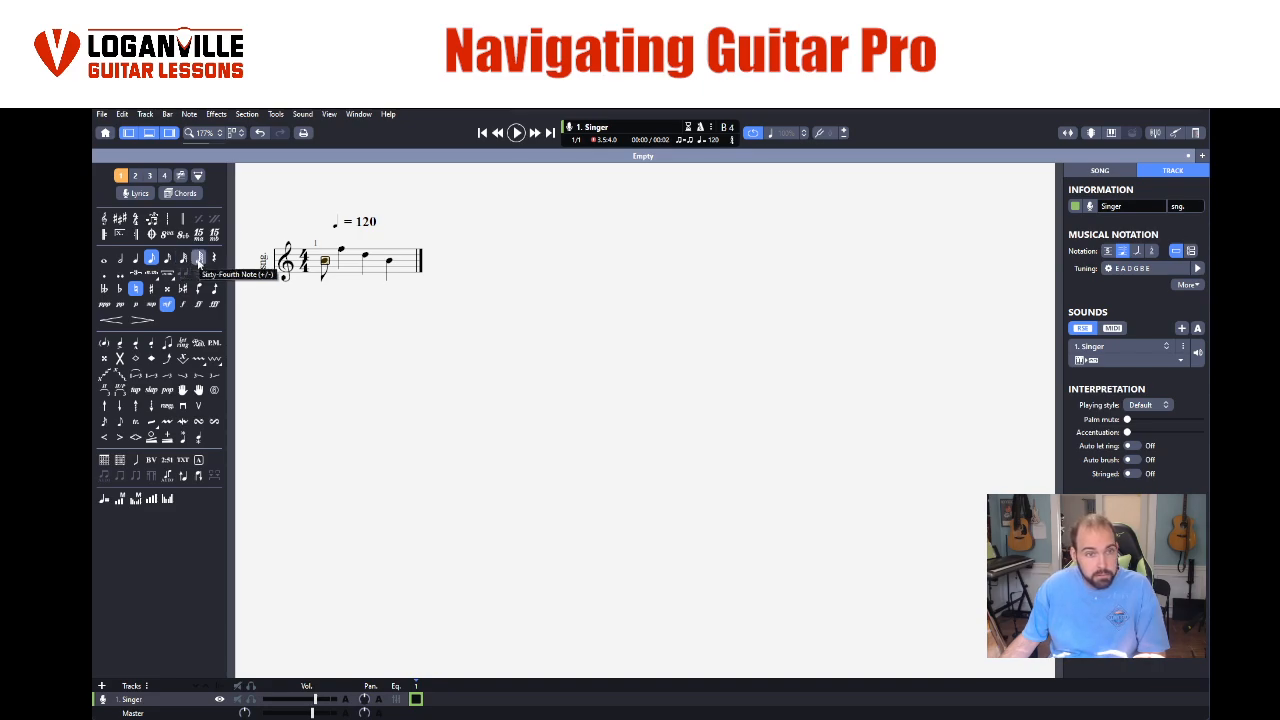
{"action": "left_click", "coordinate": [199, 262]}
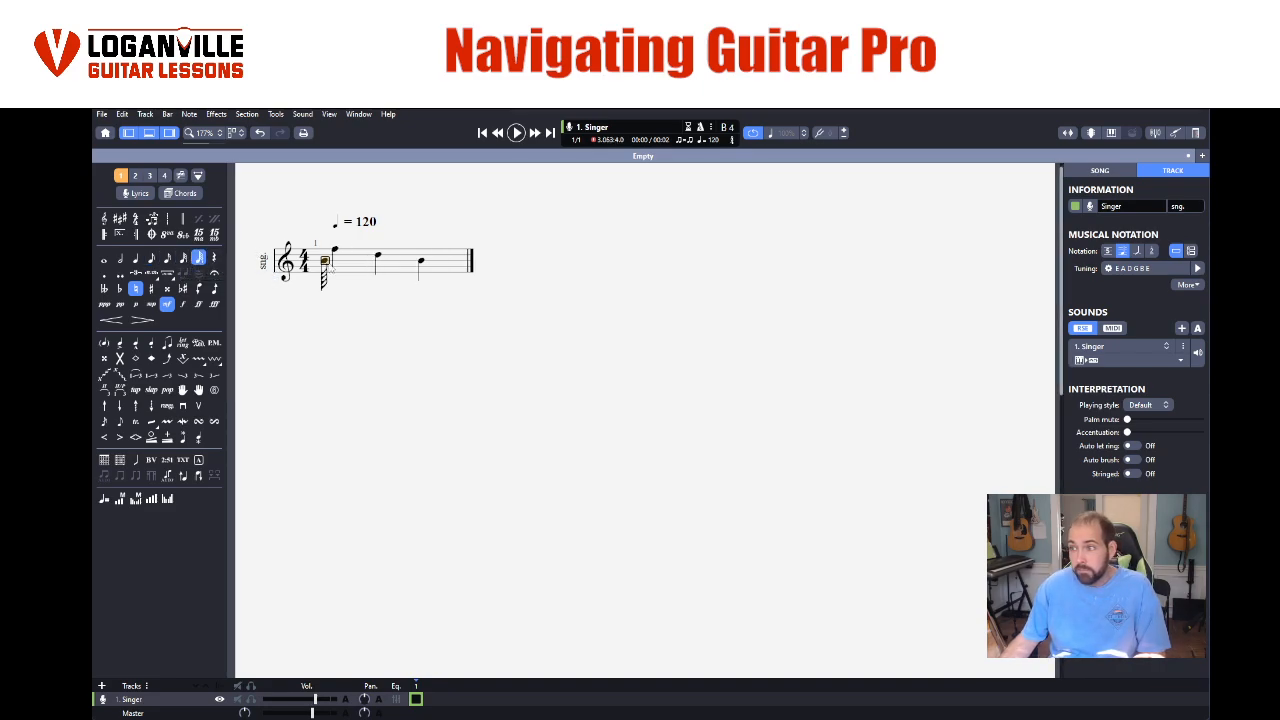
- Set the first note of bar 1 back to a quarter note
{"action": "left_click", "coordinate": [383, 266]}
{"action": "left_click", "coordinate": [323, 262]}
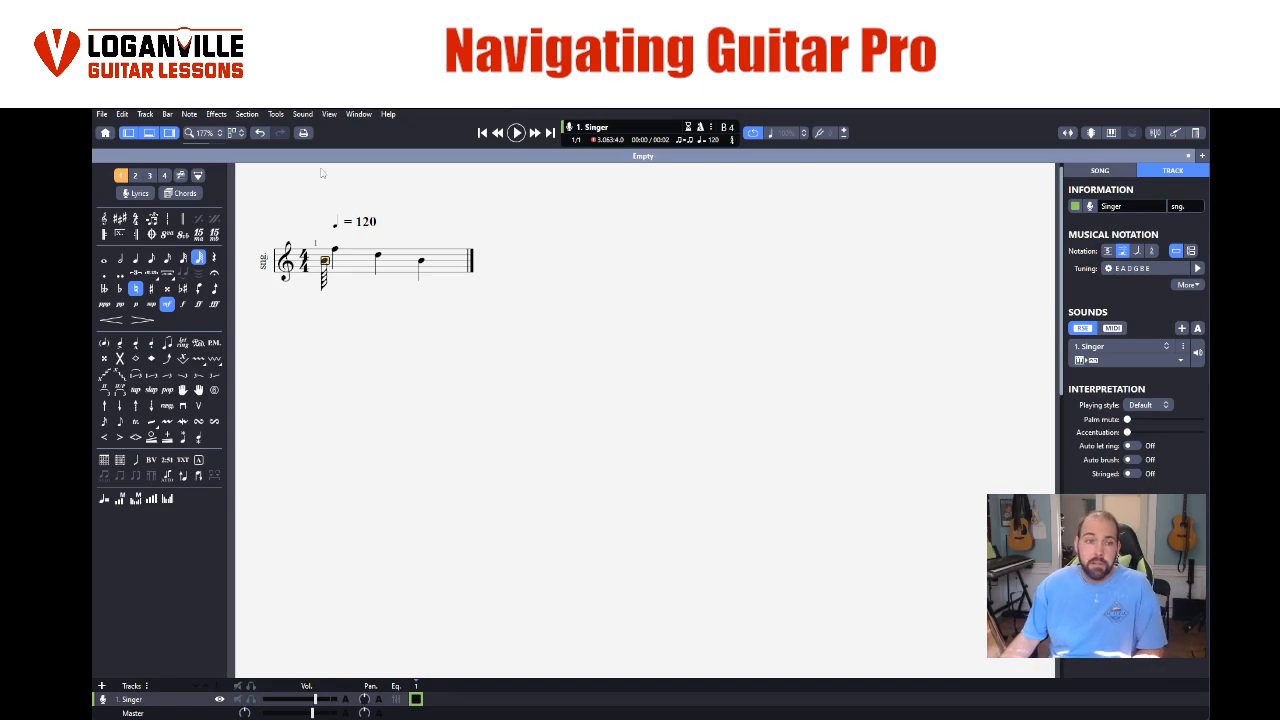
{"action": "left_click", "coordinate": [365, 268]}
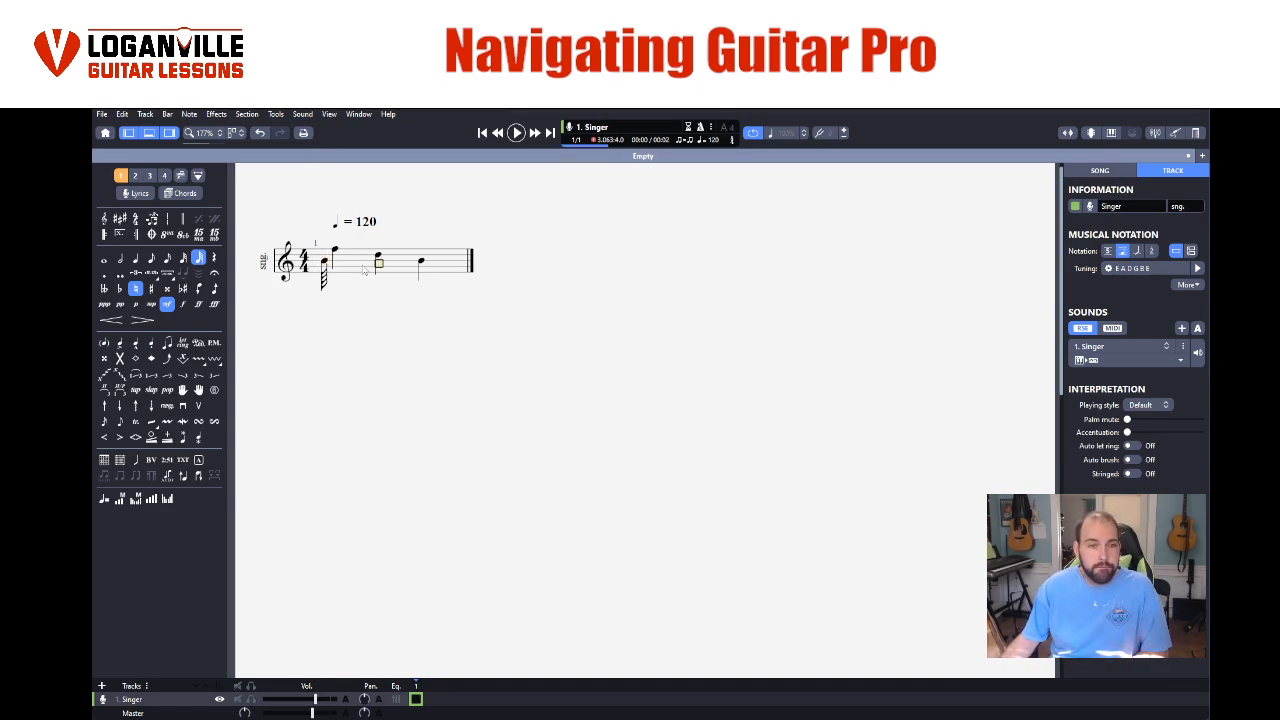
{"action": "left_click_drag", "start_coordinate": [326, 266], "coordinate": [438, 275]}
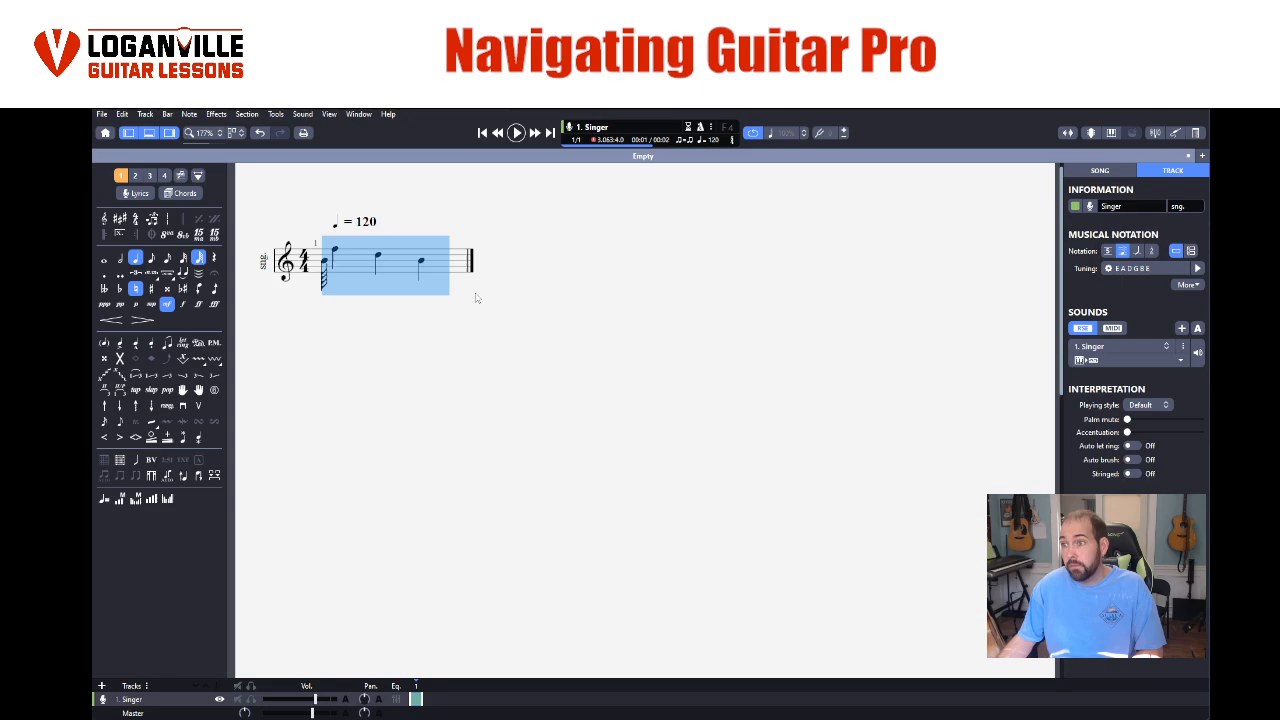
{"action": "left_click", "coordinate": [357, 257]}
{"action": "left_click", "coordinate": [325, 263]}
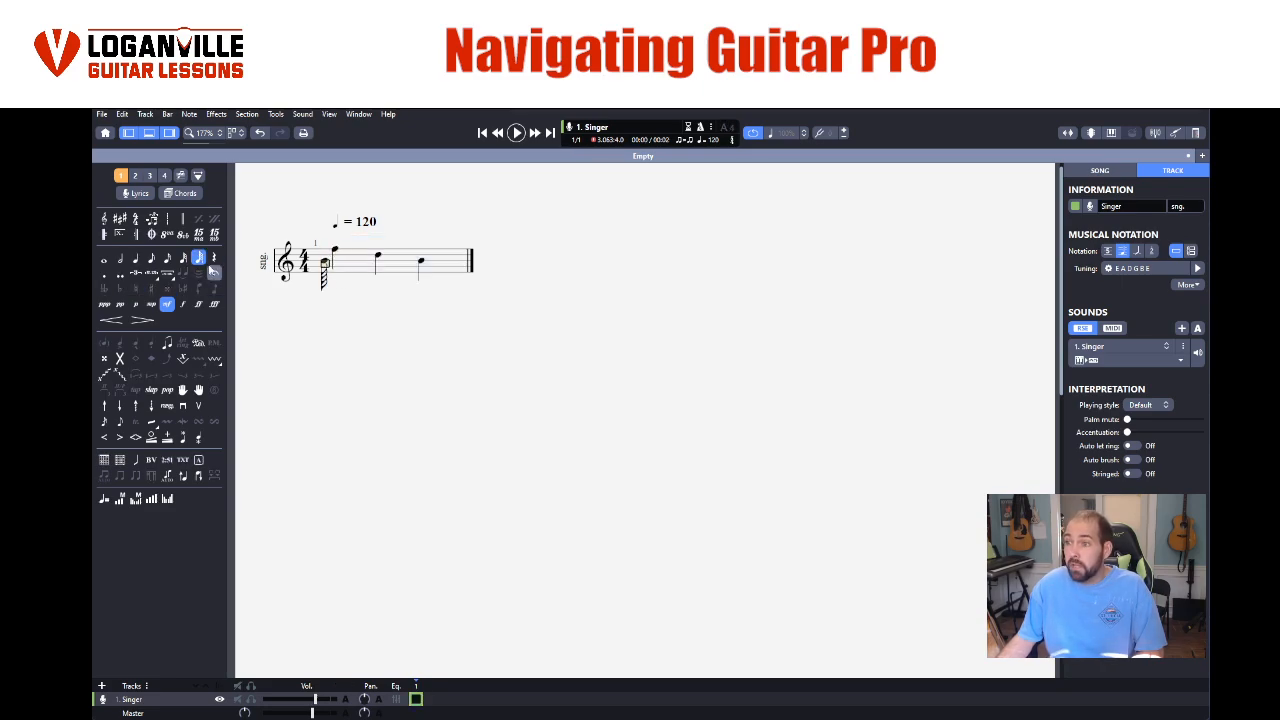
{"action": "left_click", "coordinate": [138, 260]}
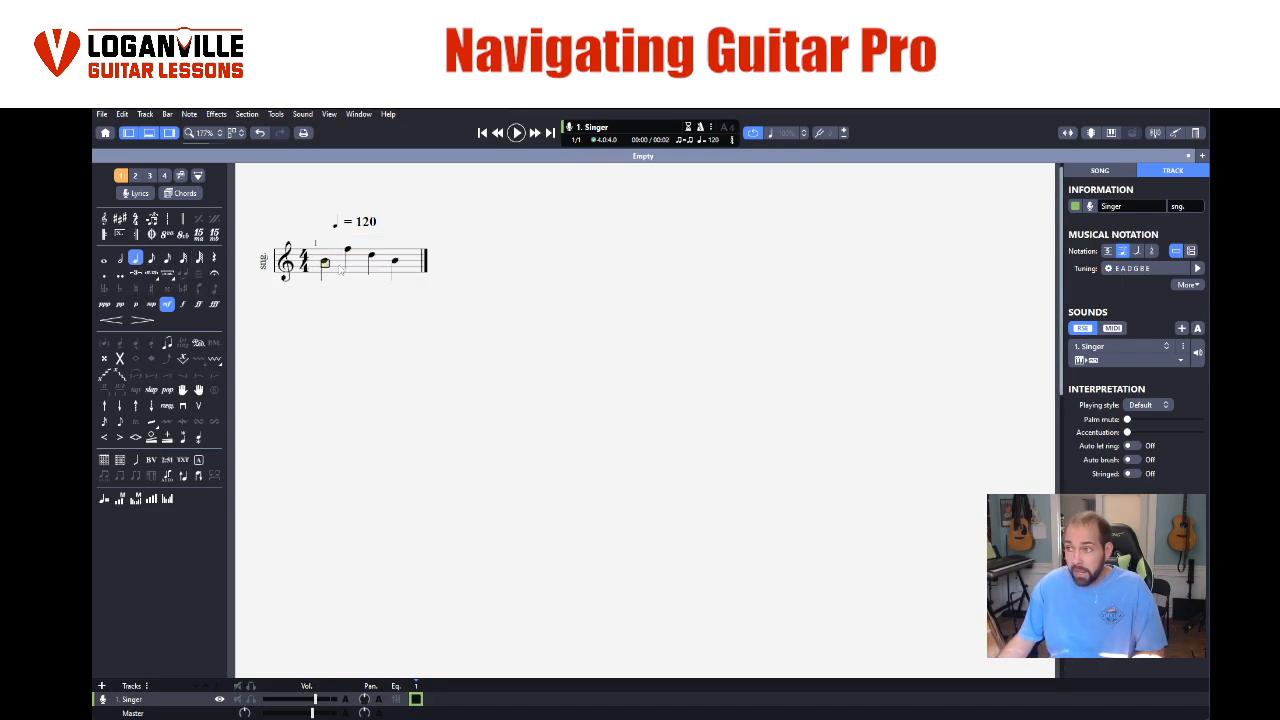
- Shorten the fourth note of bar 1 to an eighth note and add an empty bar 2
{"action": "left_click_drag", "start_coordinate": [342, 268], "coordinate": [408, 268]}
{"action": "left_click", "coordinate": [400, 264]}
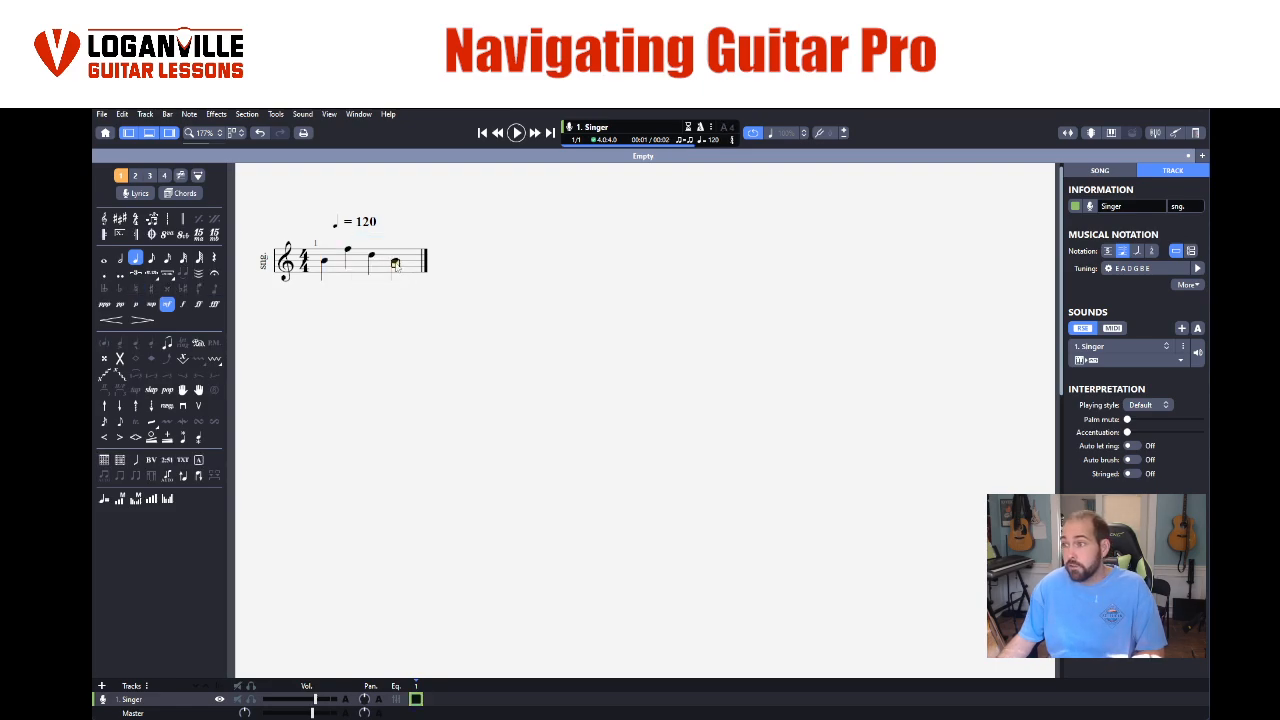
{"action": "left_click", "coordinate": [151, 258]}
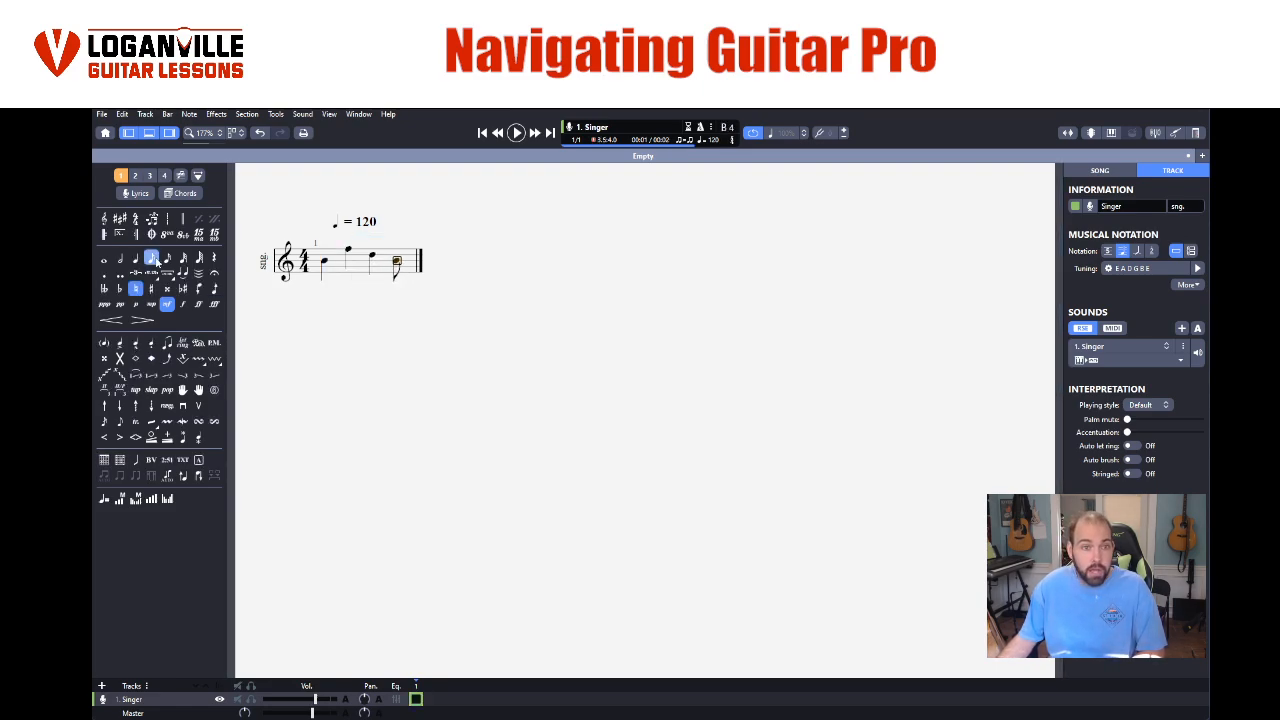
{"action": "key", "text": "Right"}
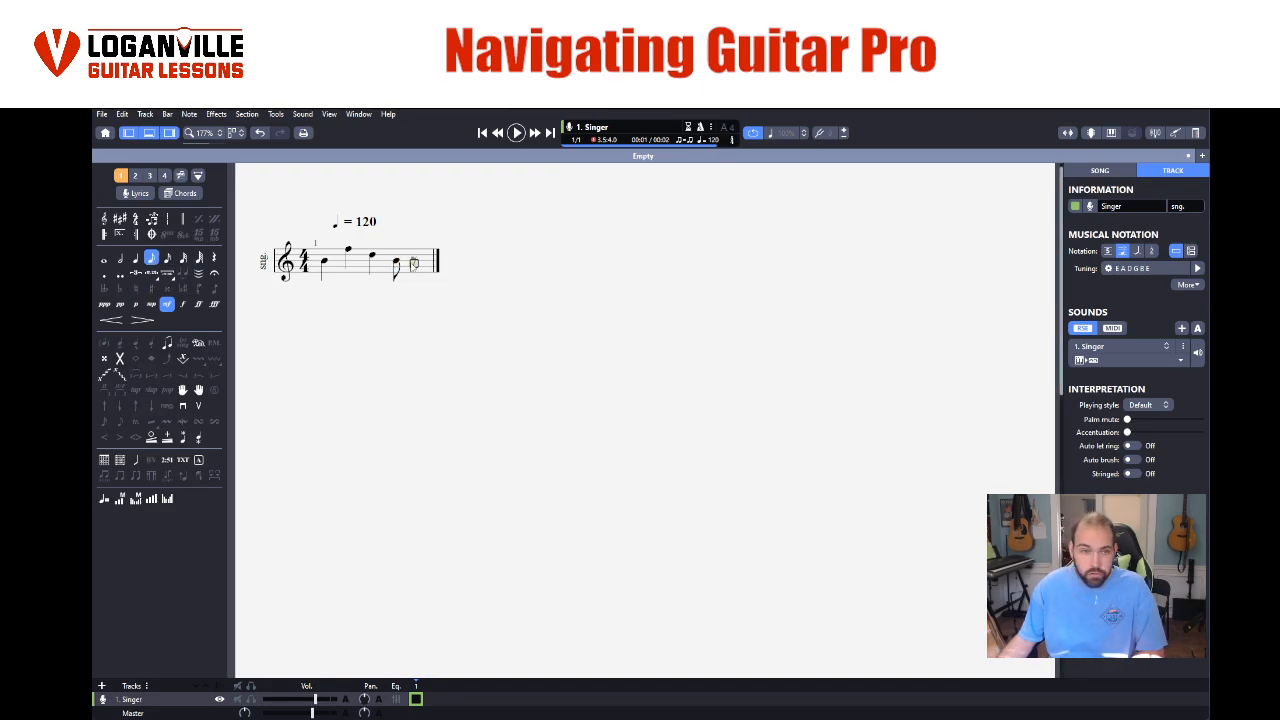
{"action": "key", "text": "Right"}
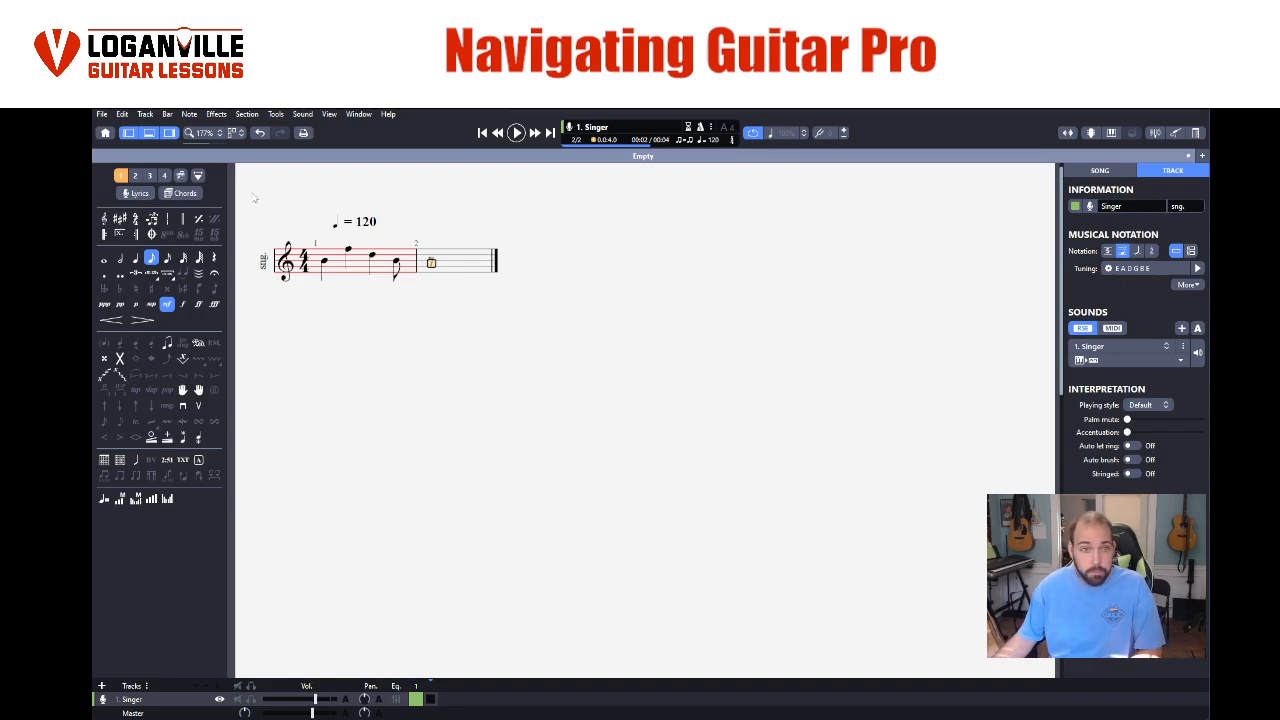
- Play the score from the first note of bar 1, stop playback and return to that note
{"action": "left_click", "coordinate": [324, 262]}
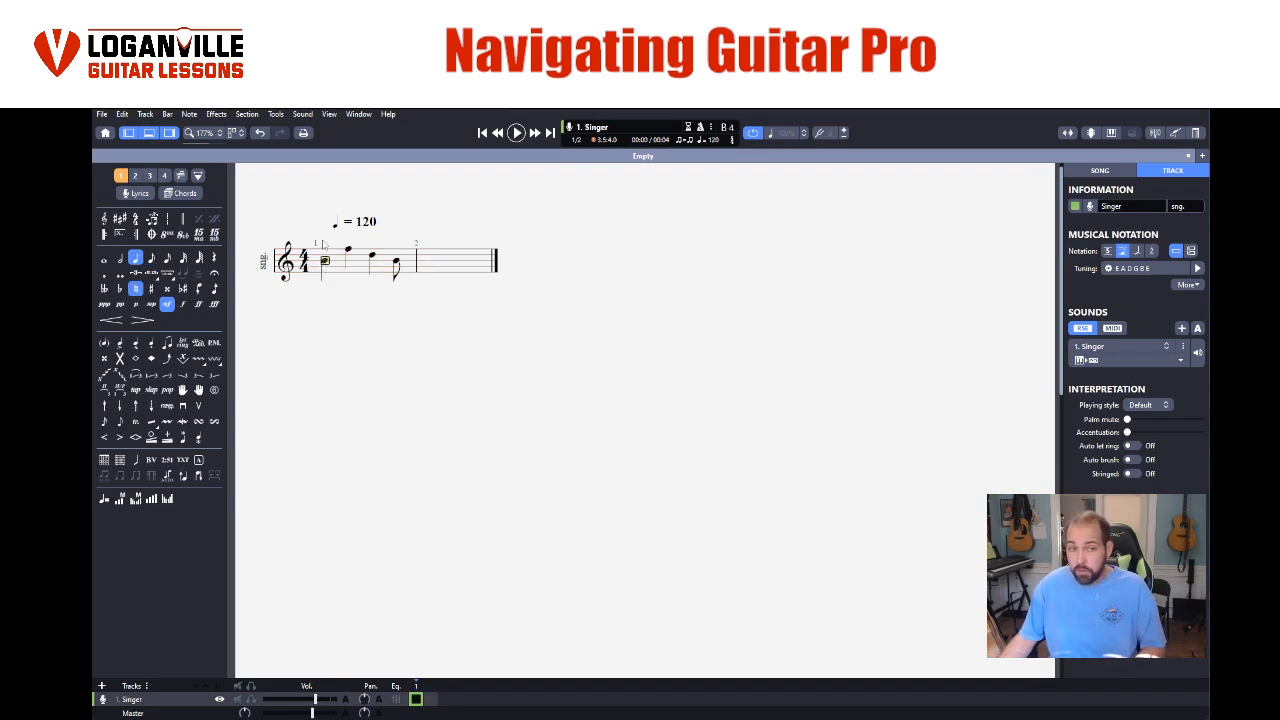
{"action": "key", "text": "space"}
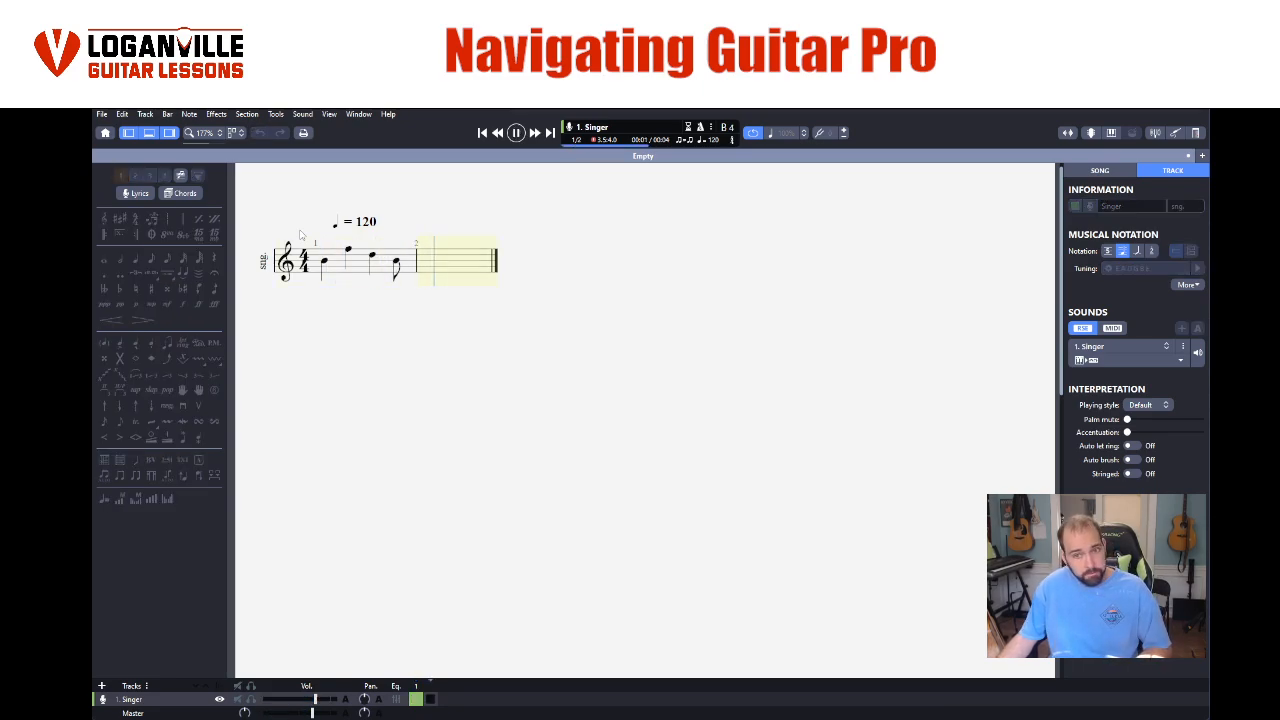
{"action": "key", "text": "space"}
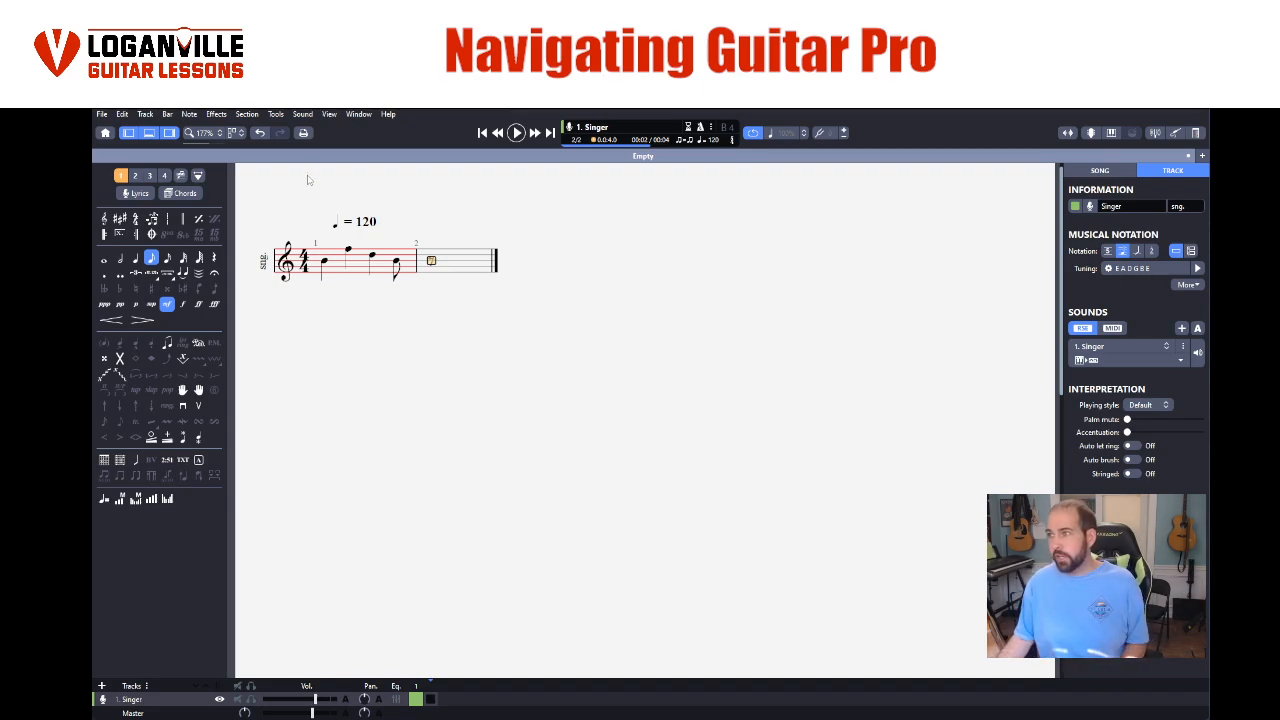
{"action": "left_click", "coordinate": [325, 263]}
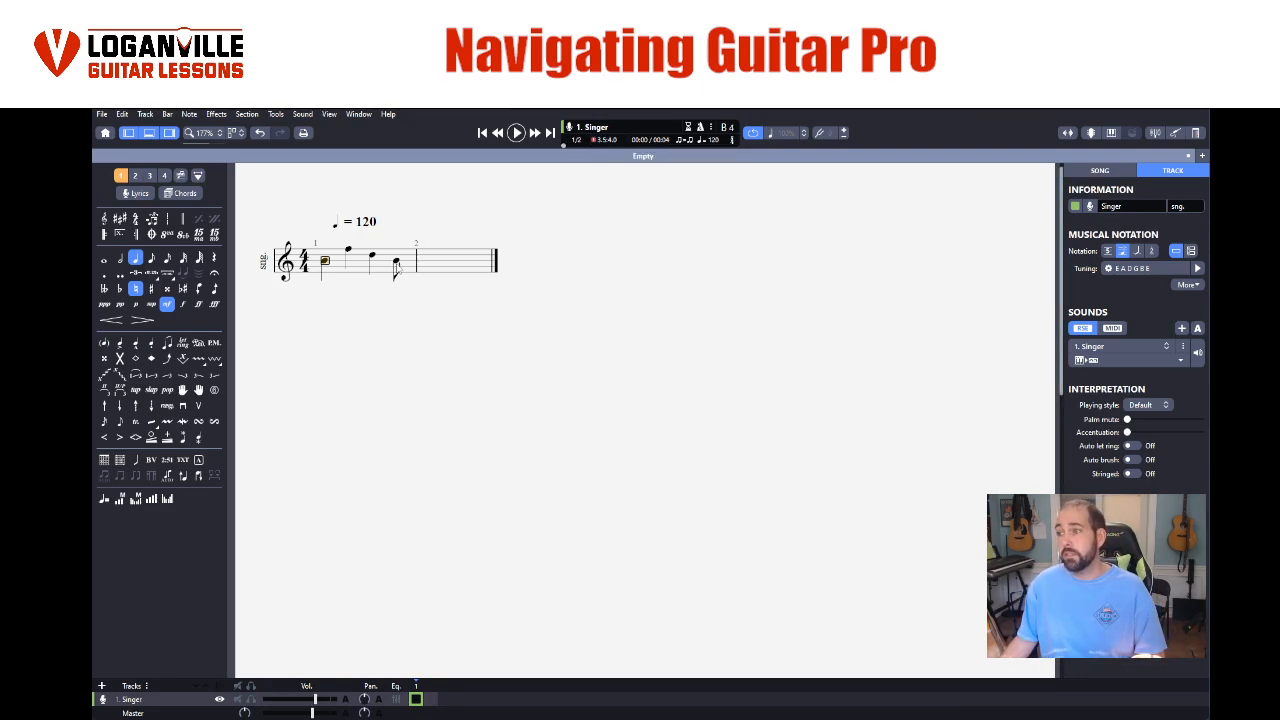
- Set the fourth note of bar 1 back to a quarter note
{"action": "double_click", "coordinate": [397, 264]}
{"action": "left_click", "coordinate": [397, 264]}
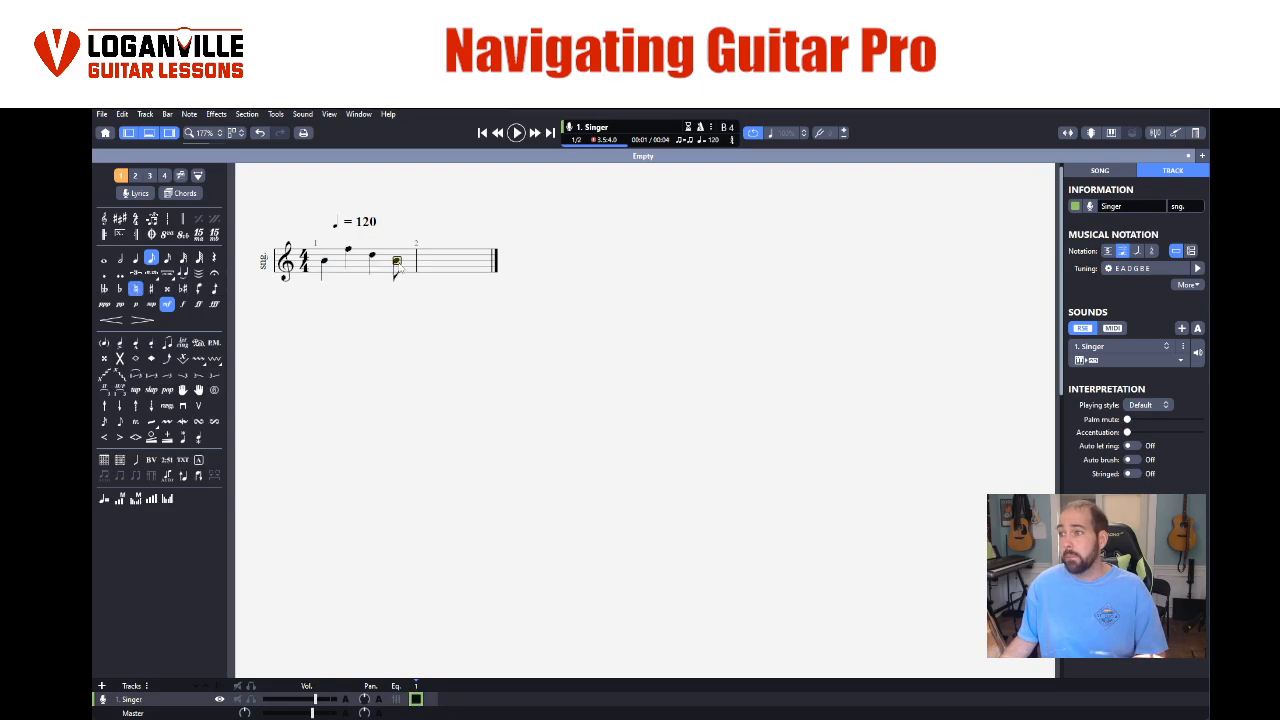
{"action": "left_click", "coordinate": [150, 258]}
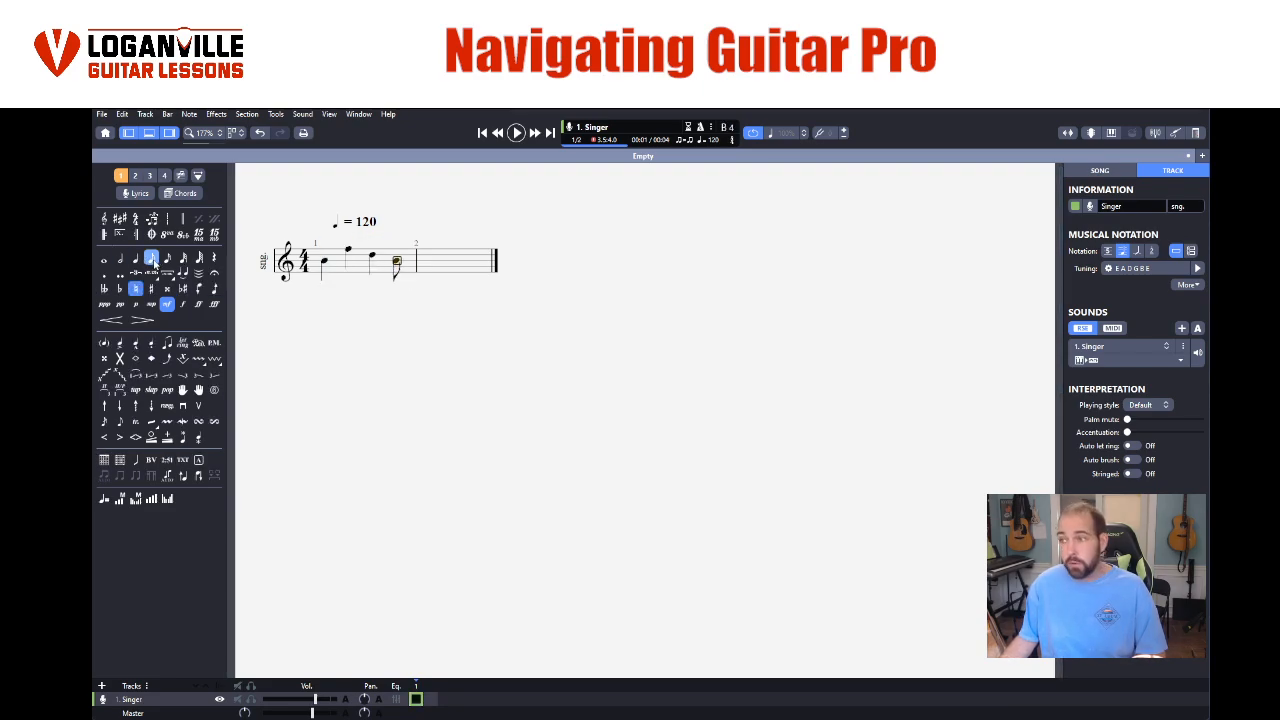
{"action": "left_click", "coordinate": [135, 258]}
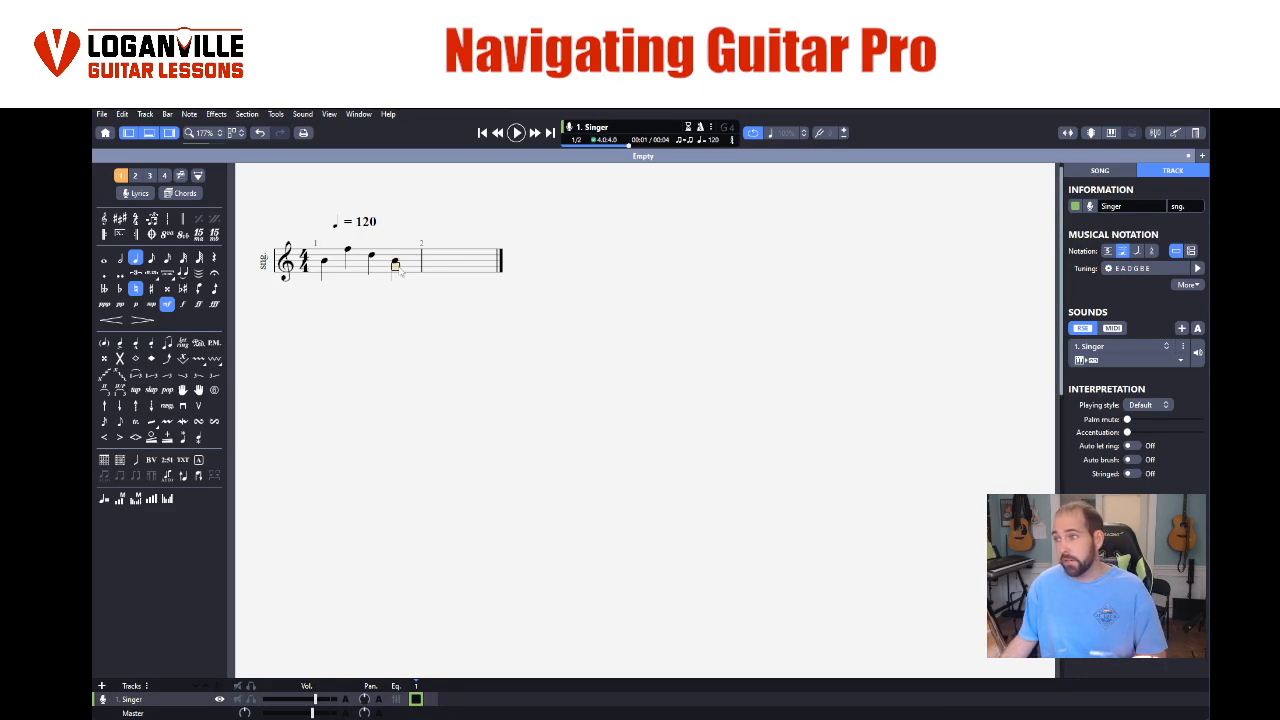
- Delete the third and fourth notes of bar 1
{"action": "left_click_drag", "start_coordinate": [370, 258], "coordinate": [413, 265]}
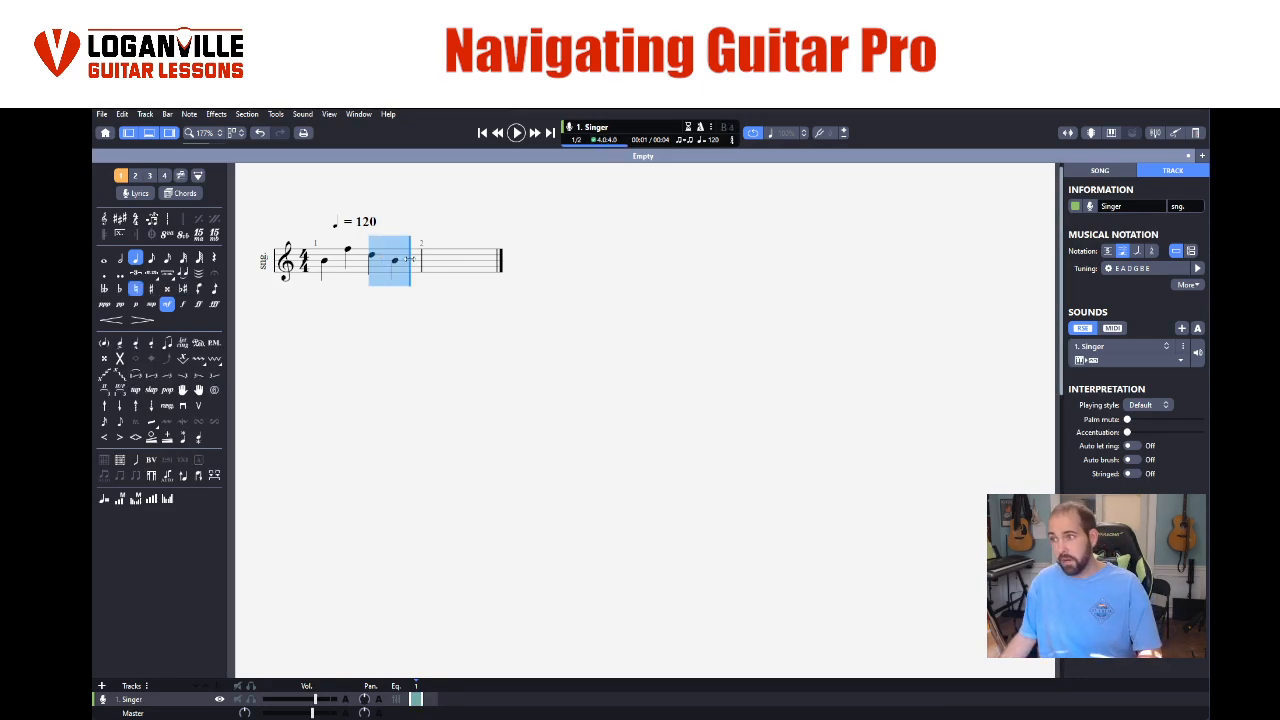
{"action": "key", "text": "Delete"}
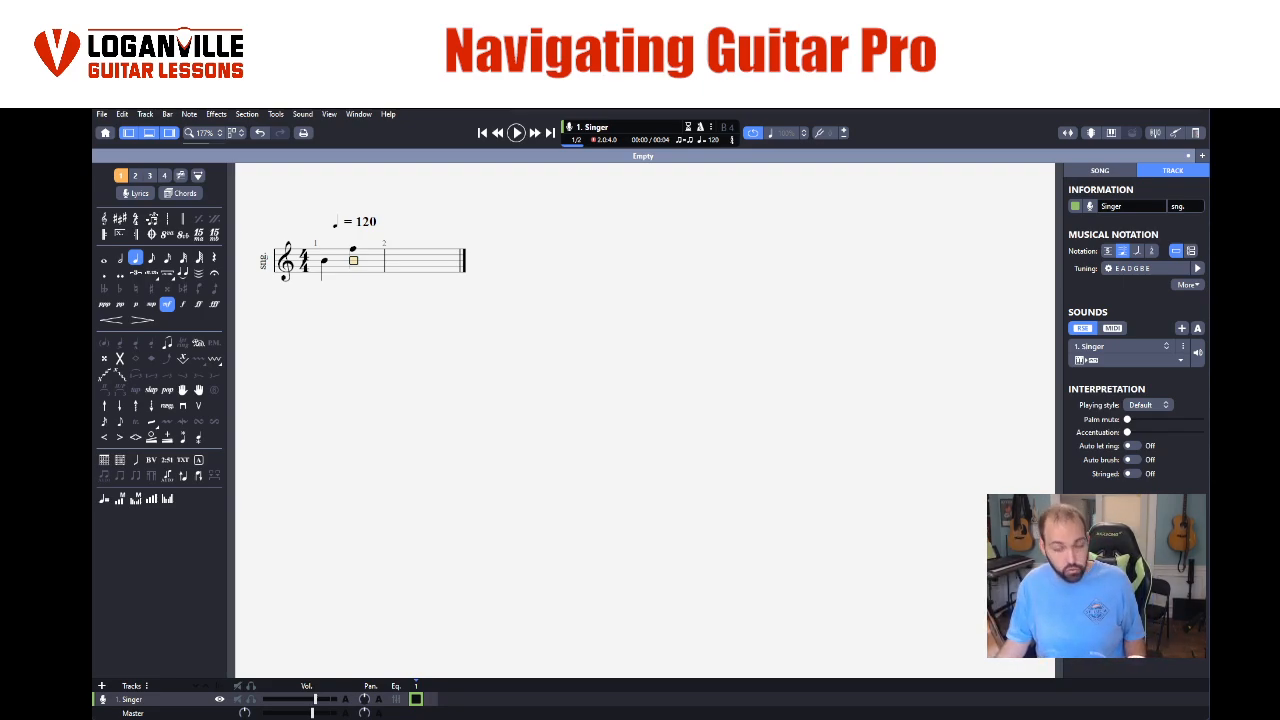
- Undo the last edits back to bar 1 only, restoring its deleted notes and removing the added bar 2
{"action": "key", "text": "ctrl+z"}
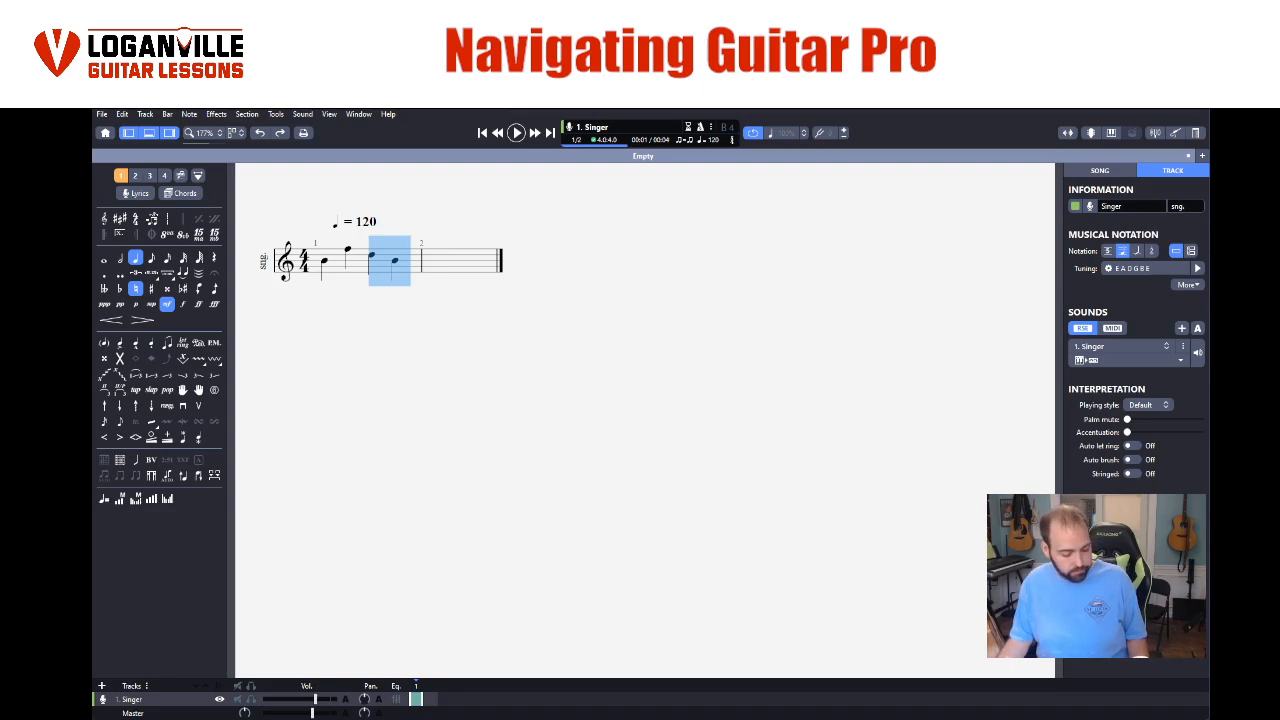
{"action": "key", "text": "ctrl+z"}
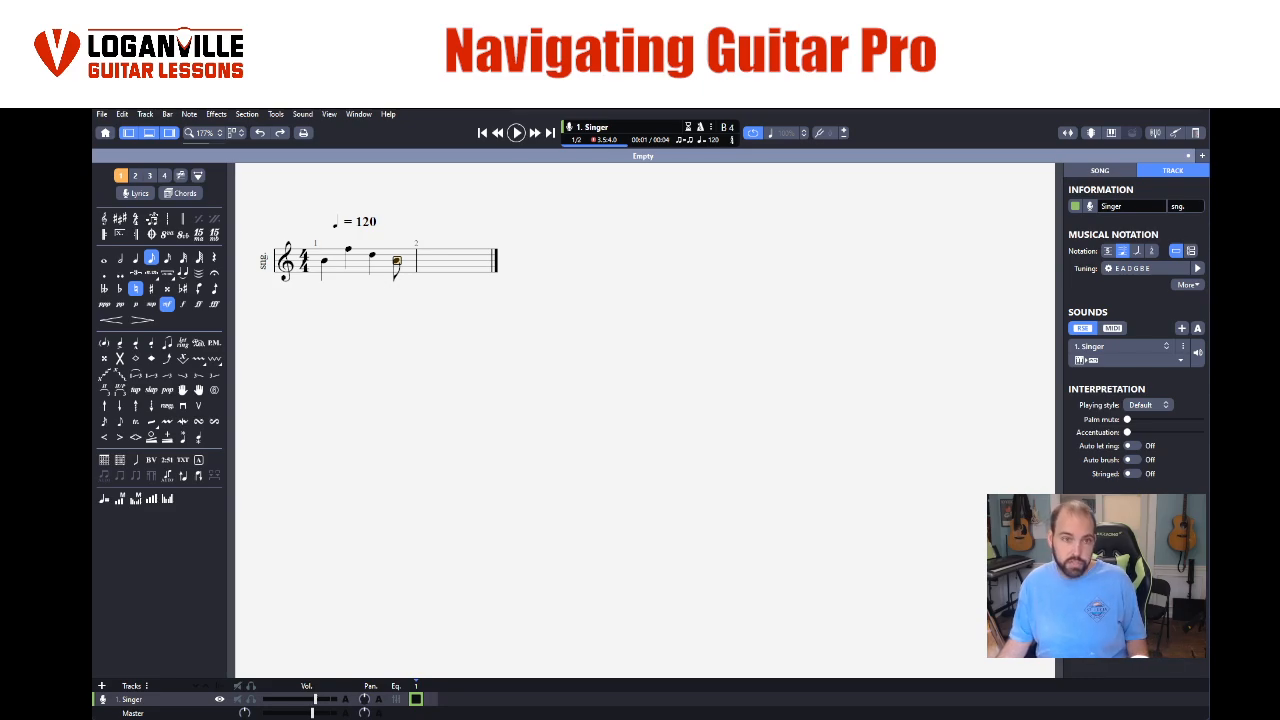
{"action": "key", "text": "ctrl+z"}
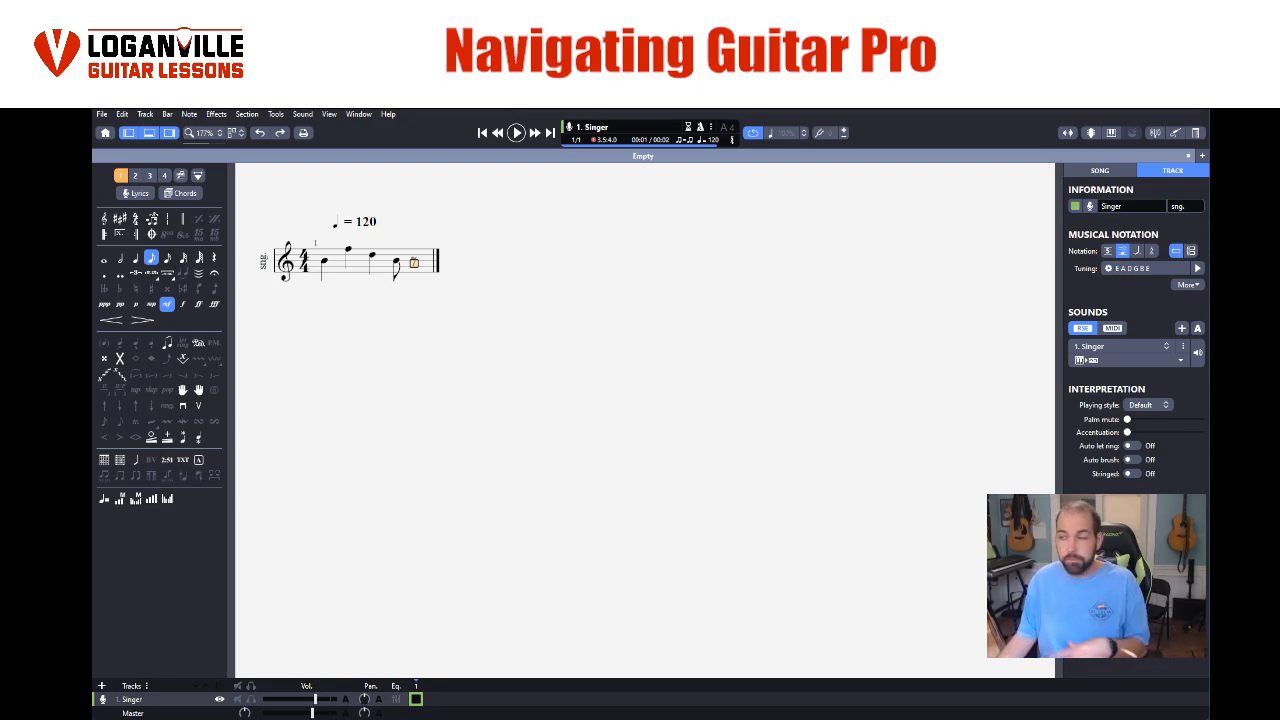
- Set the fourth note of bar 1 to a quarter note and play the bar from its first note
{"action": "double_click", "coordinate": [398, 264]}
{"action": "left_click", "coordinate": [398, 264]}
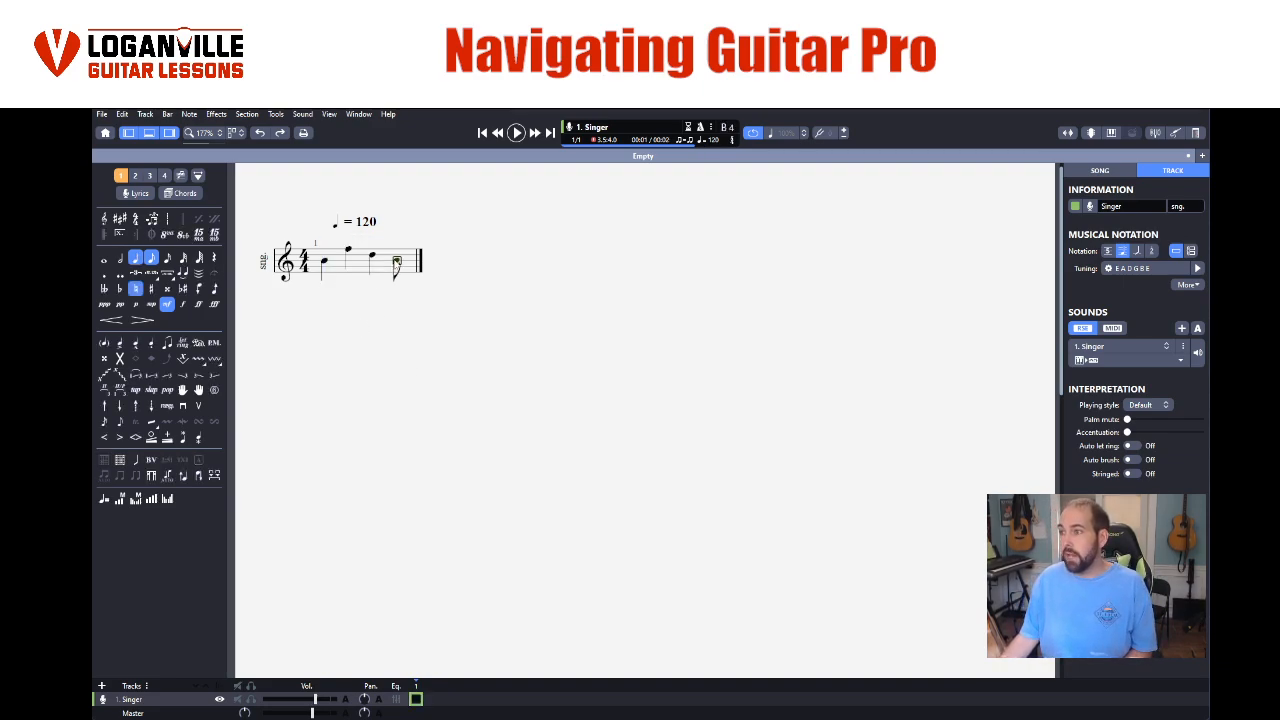
{"action": "left_click", "coordinate": [136, 259]}
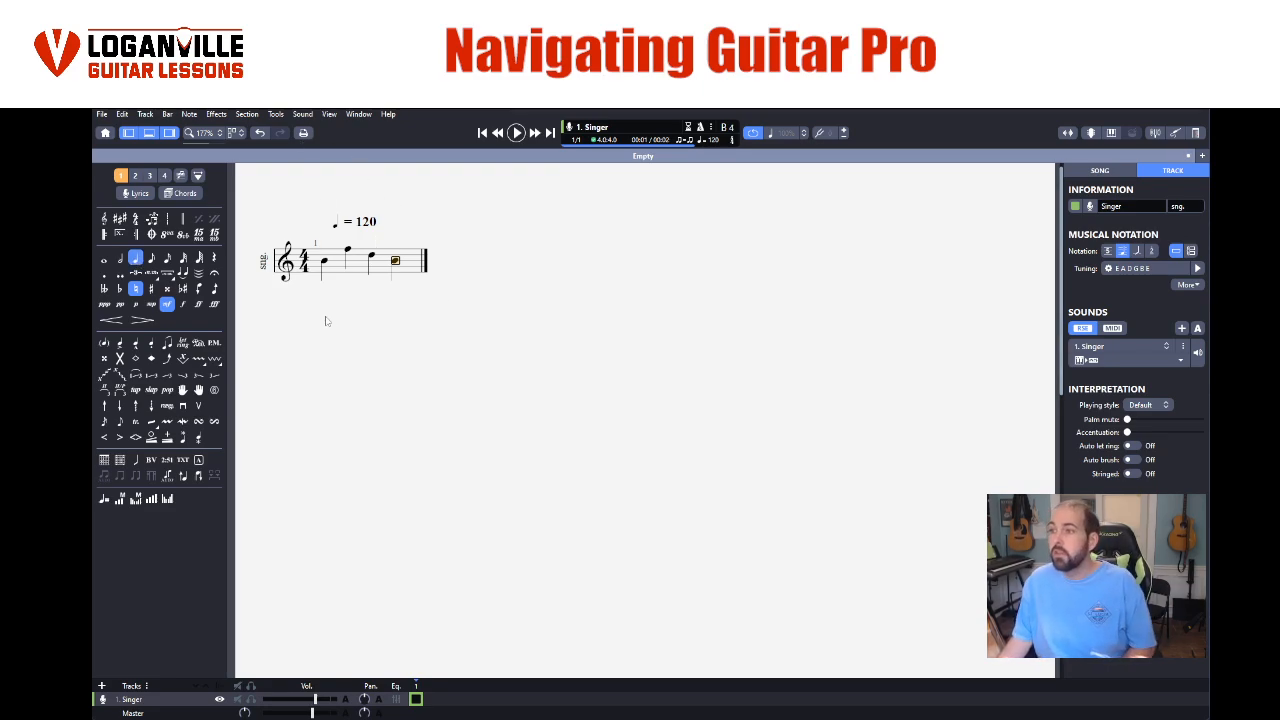
{"action": "left_click", "coordinate": [326, 267]}
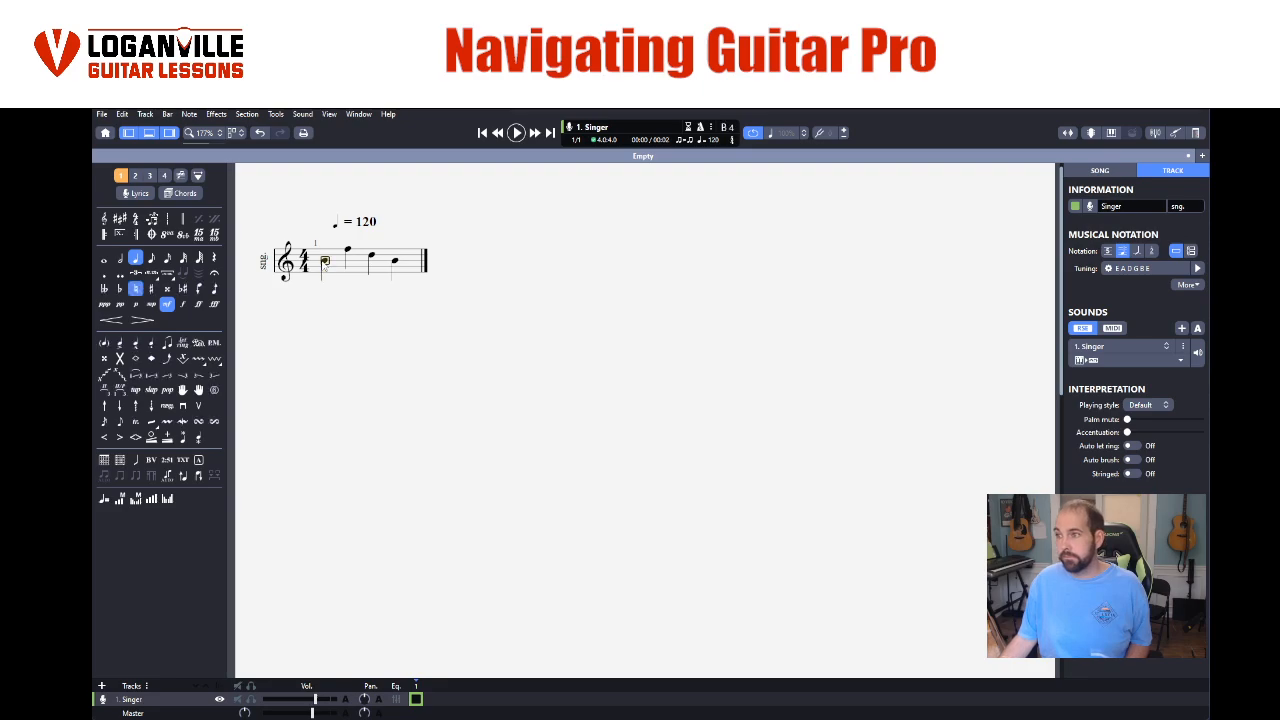
{"action": "key", "text": "space"}
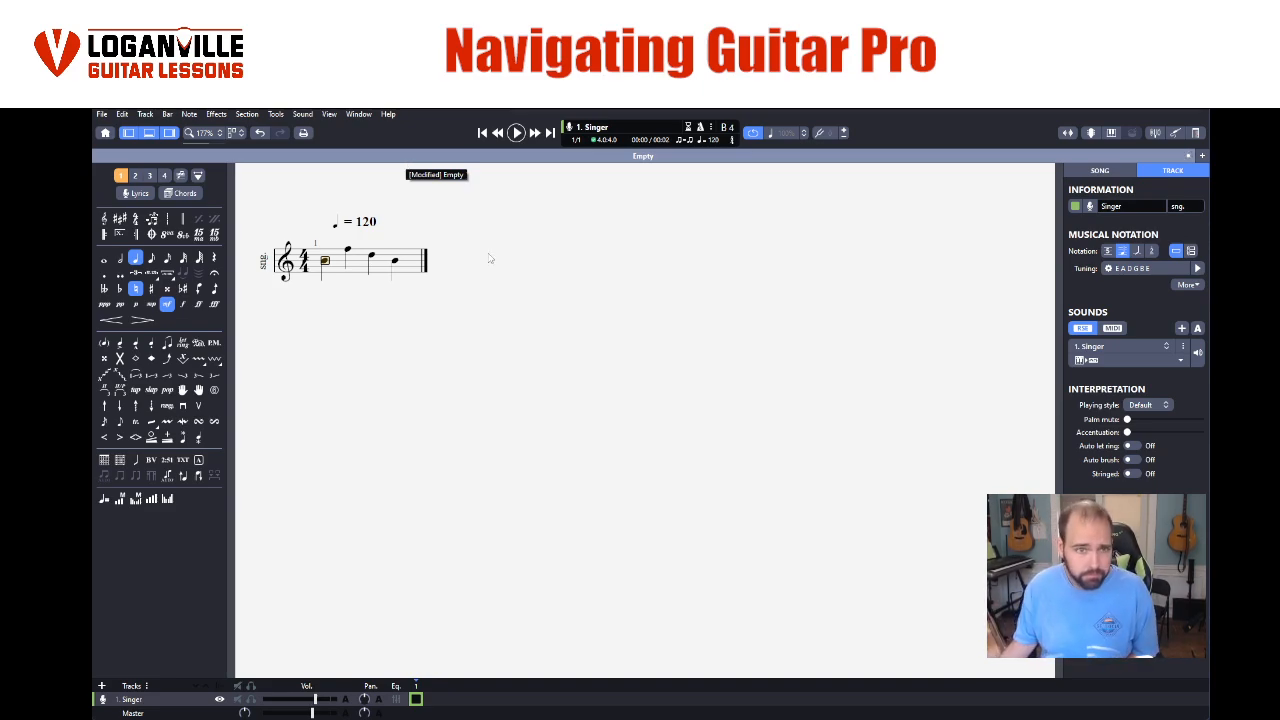
- Open the score's tempo marking for editing and tap in a quarter-note tempo of 125 bpm
{"action": "double_click", "coordinate": [363, 230]}
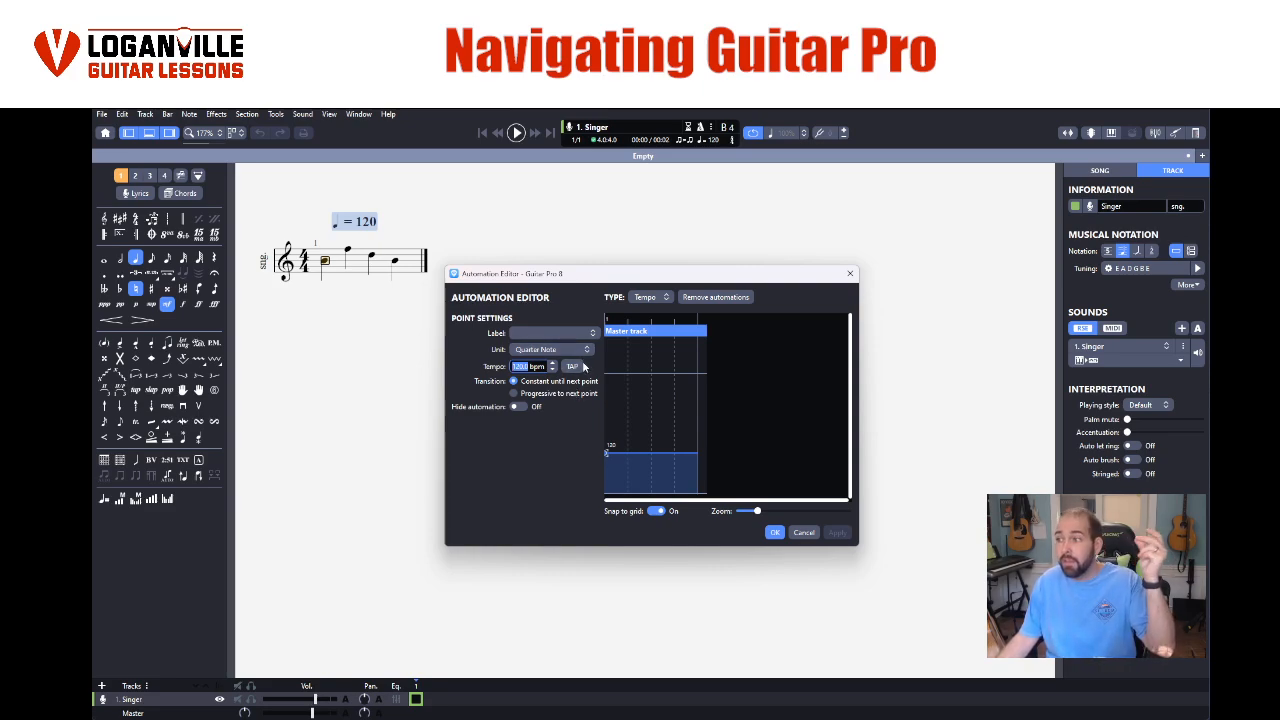
{"action": "left_click", "coordinate": [572, 366]}
{"action": "left_click", "coordinate": [572, 366]}
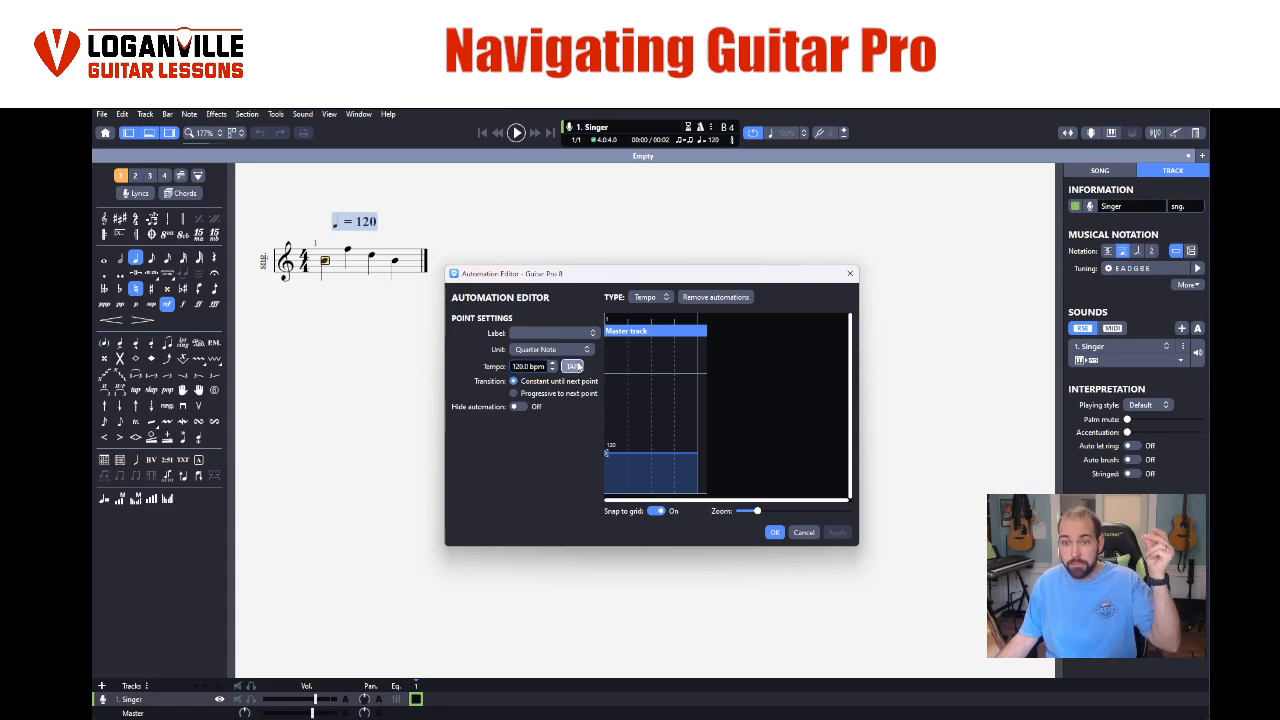
{"action": "left_click", "coordinate": [572, 366]}
{"action": "left_click", "coordinate": [572, 366]}
{"action": "left_click", "coordinate": [574, 366]}
{"action": "left_click", "coordinate": [574, 366]}
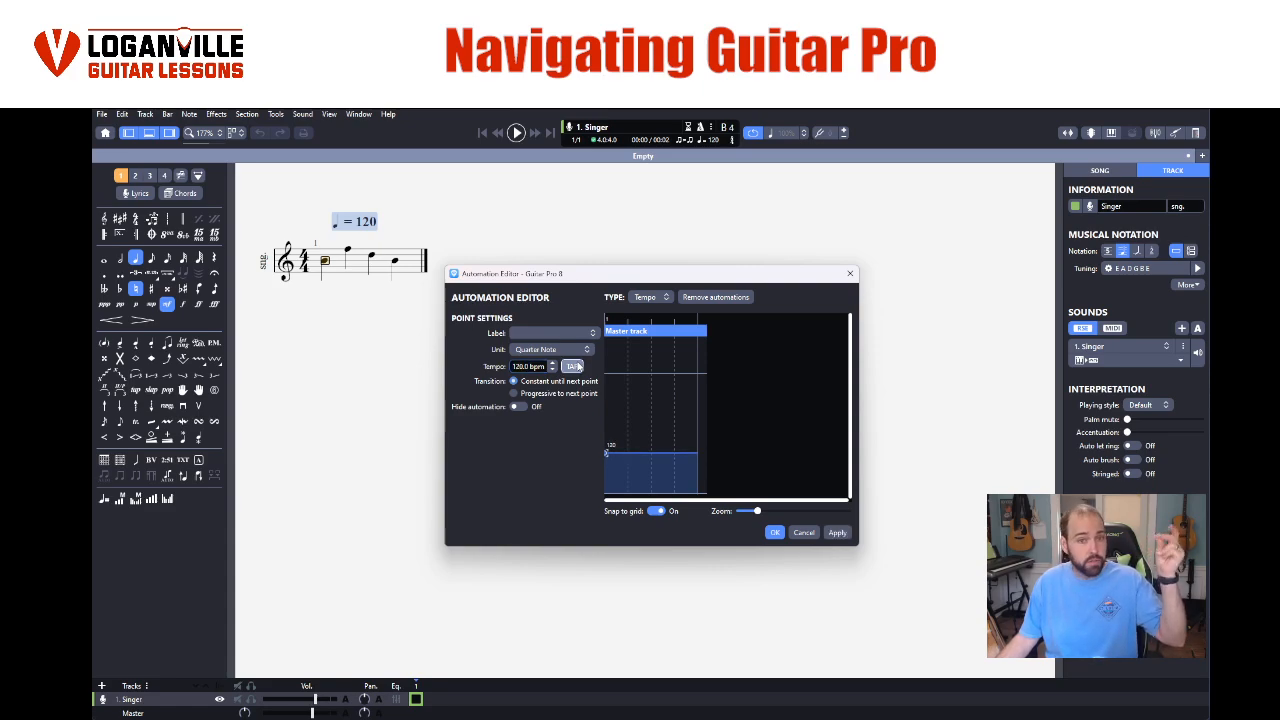
{"action": "left_click", "coordinate": [575, 366]}
{"action": "left_click", "coordinate": [575, 366]}
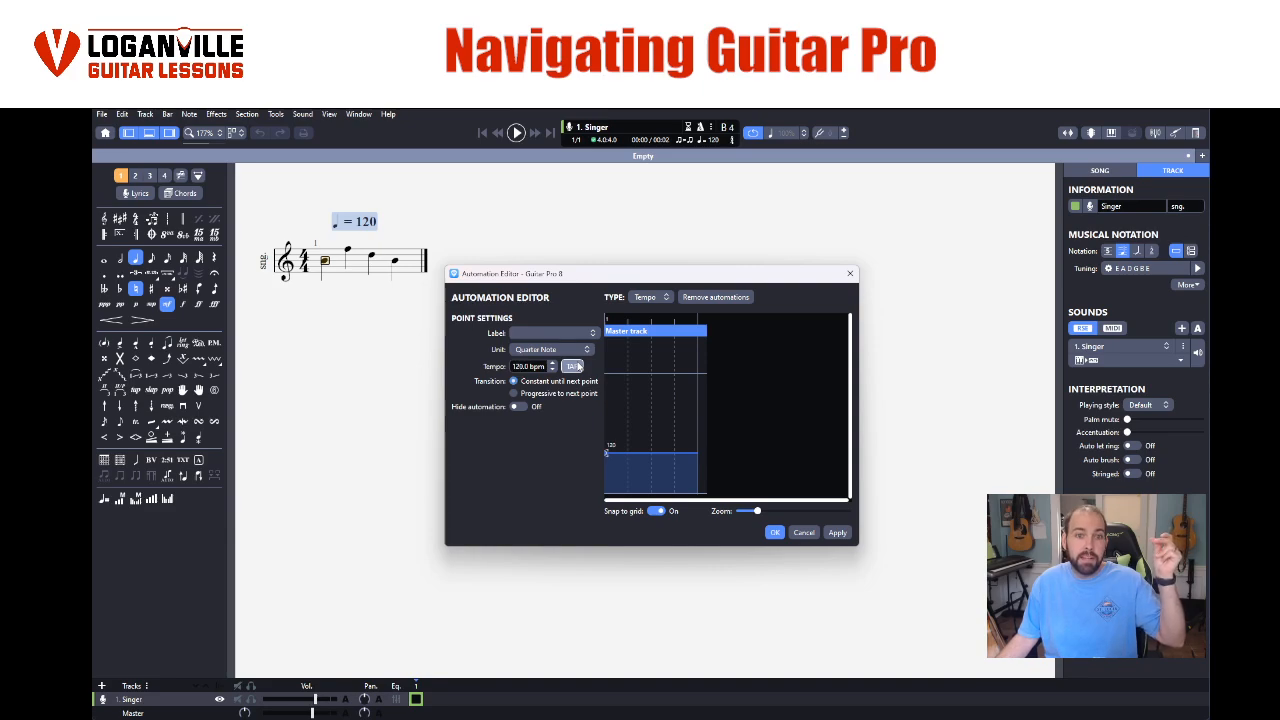
{"action": "left_click", "coordinate": [575, 366]}
{"action": "left_click", "coordinate": [575, 366]}
{"action": "left_click", "coordinate": [576, 366]}
{"action": "left_click", "coordinate": [576, 366]}
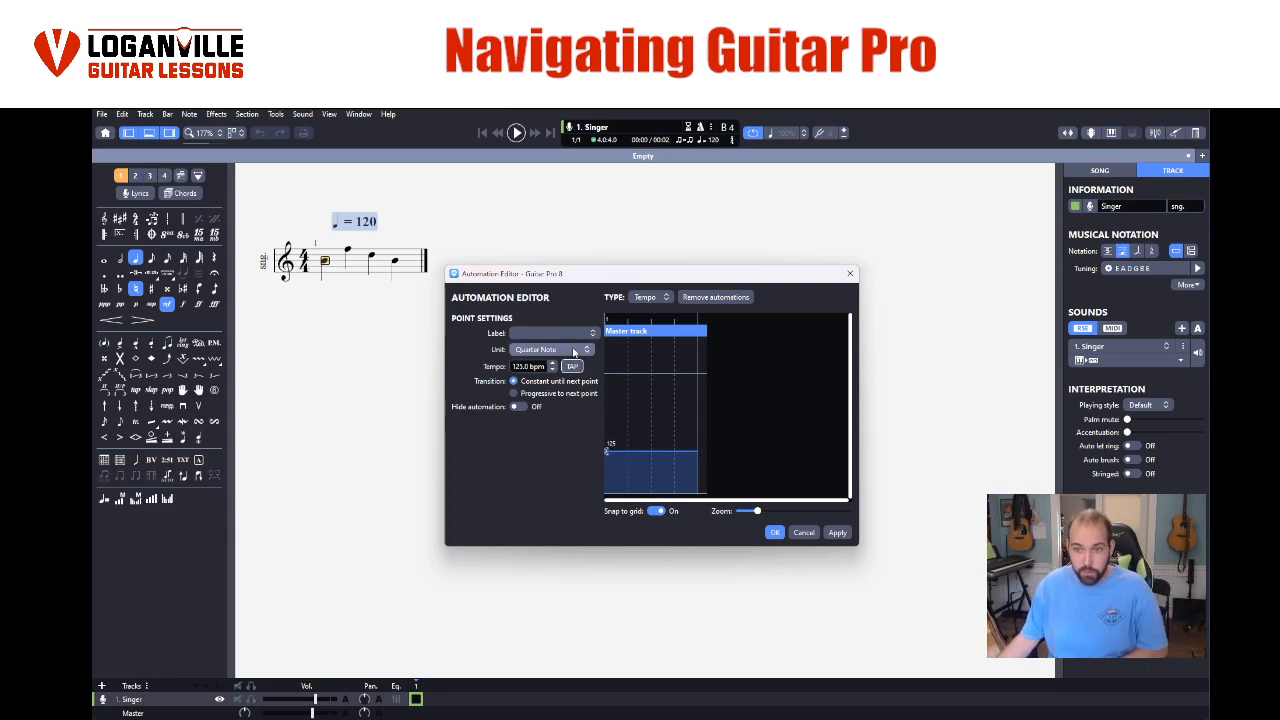
- Tap in a faster tempo of 256 bpm, apply it and close the Automation Editor
{"action": "left_click", "coordinate": [576, 366]}
{"action": "left_click", "coordinate": [577, 368]}
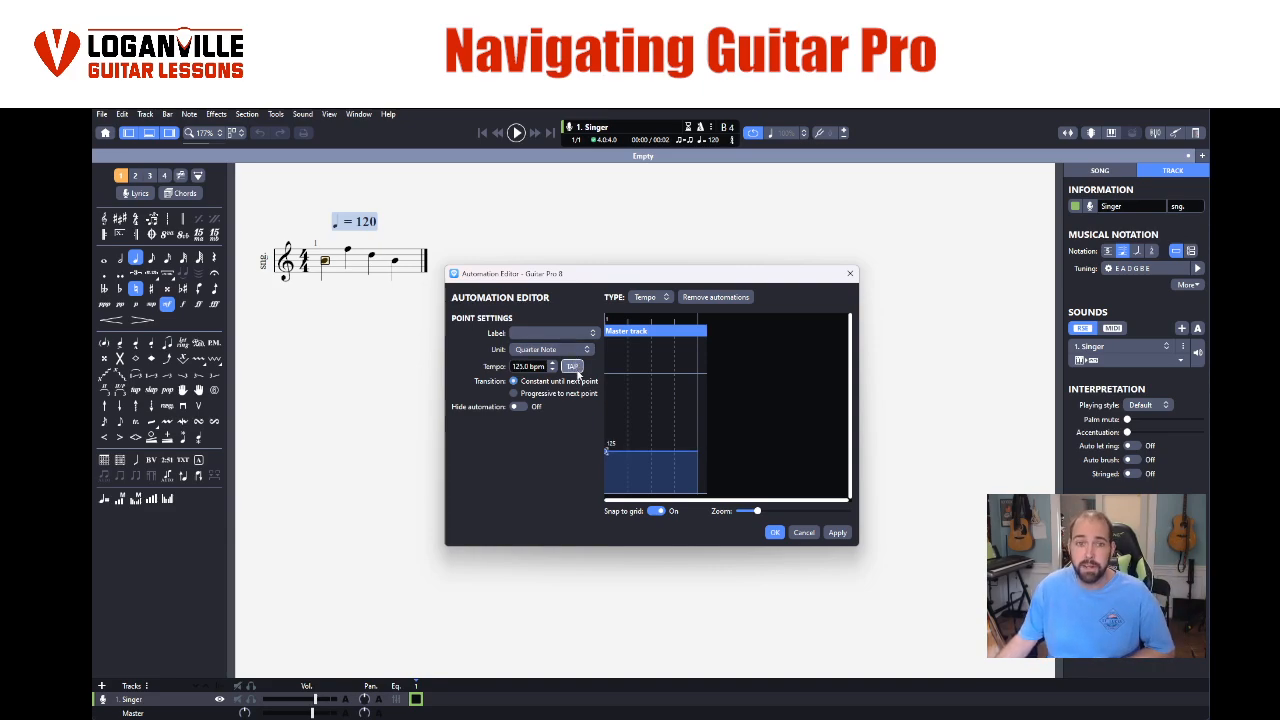
{"action": "left_click", "coordinate": [577, 368]}
{"action": "left_click", "coordinate": [577, 368]}
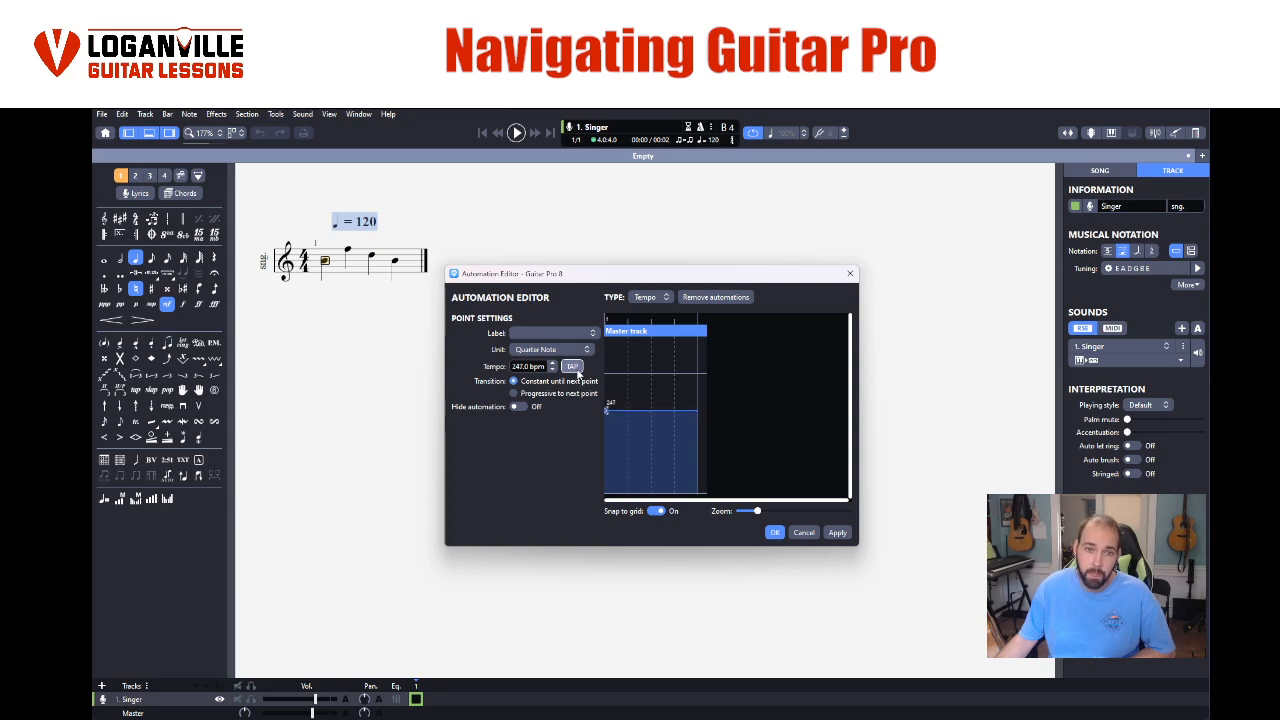
{"action": "left_click", "coordinate": [577, 368]}
{"action": "left_click", "coordinate": [577, 368]}
{"action": "left_click", "coordinate": [577, 368]}
{"action": "left_click", "coordinate": [577, 368]}
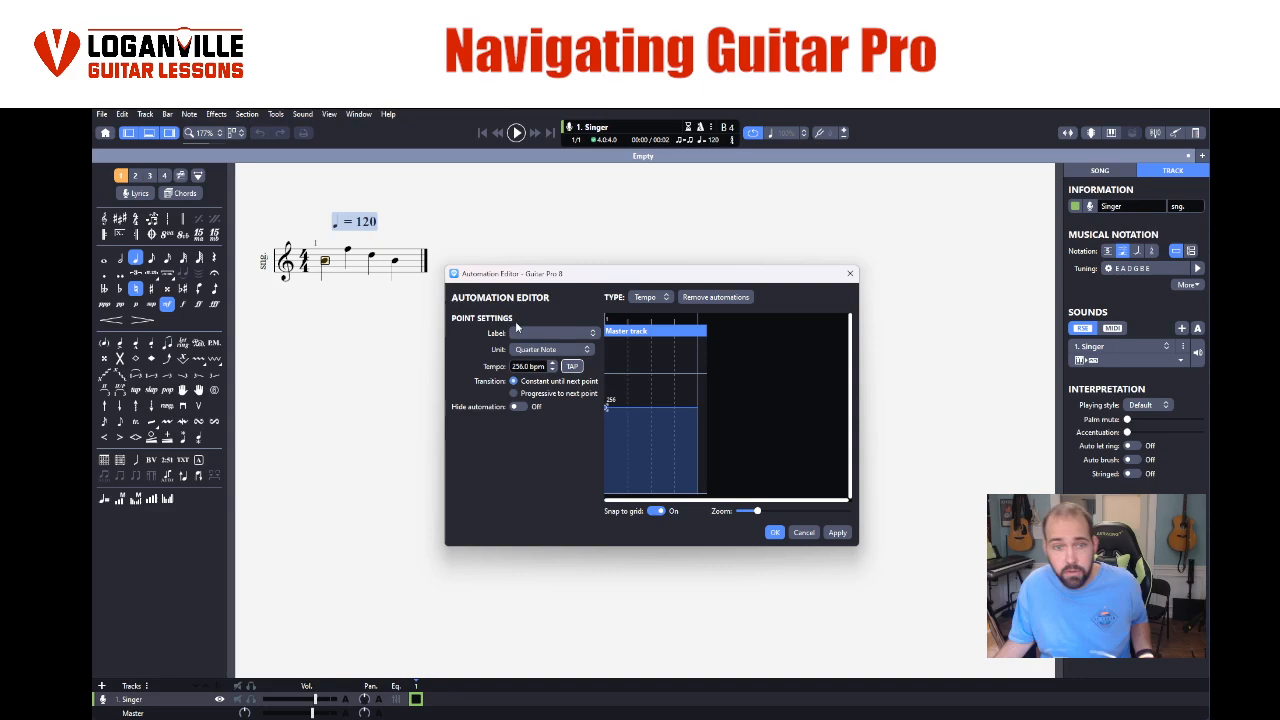
{"action": "left_click", "coordinate": [835, 533]}
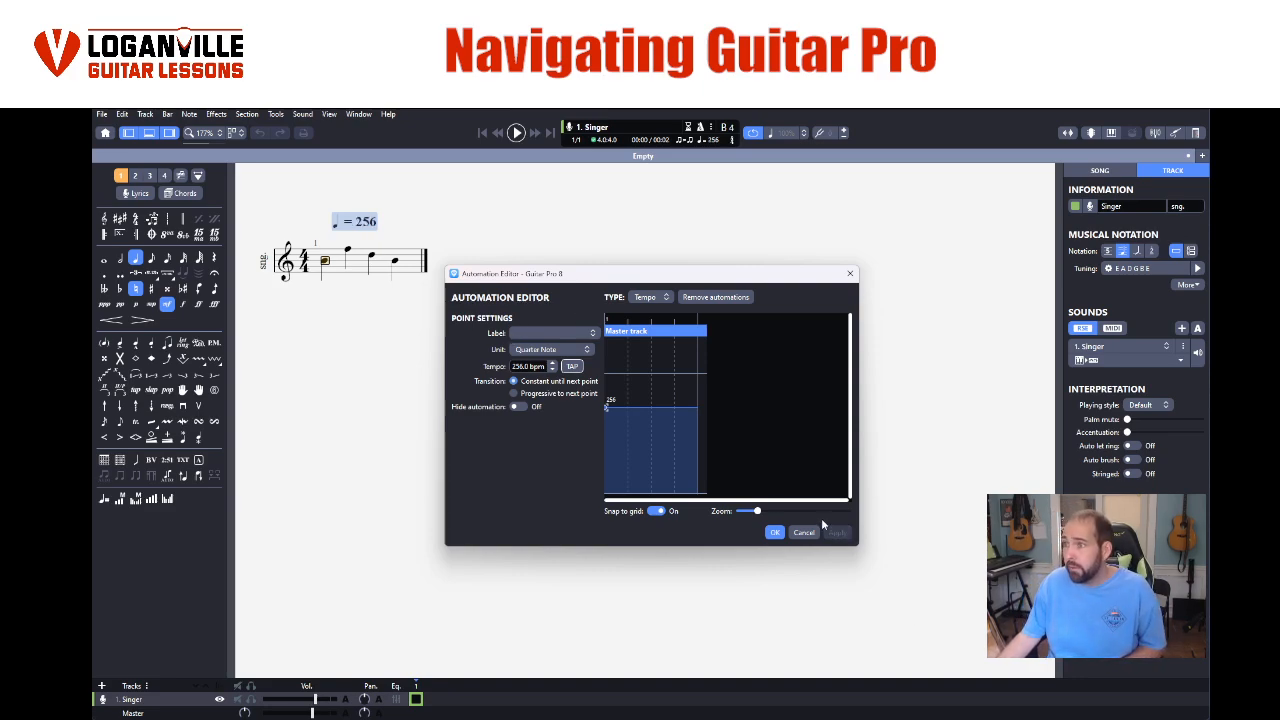
{"action": "left_click", "coordinate": [774, 532]}
- Play bar 1 from its first note at the new tempo, then stop playback
{"action": "left_click_drag", "start_coordinate": [320, 262], "coordinate": [410, 265]}
{"action": "left_click", "coordinate": [324, 262]}
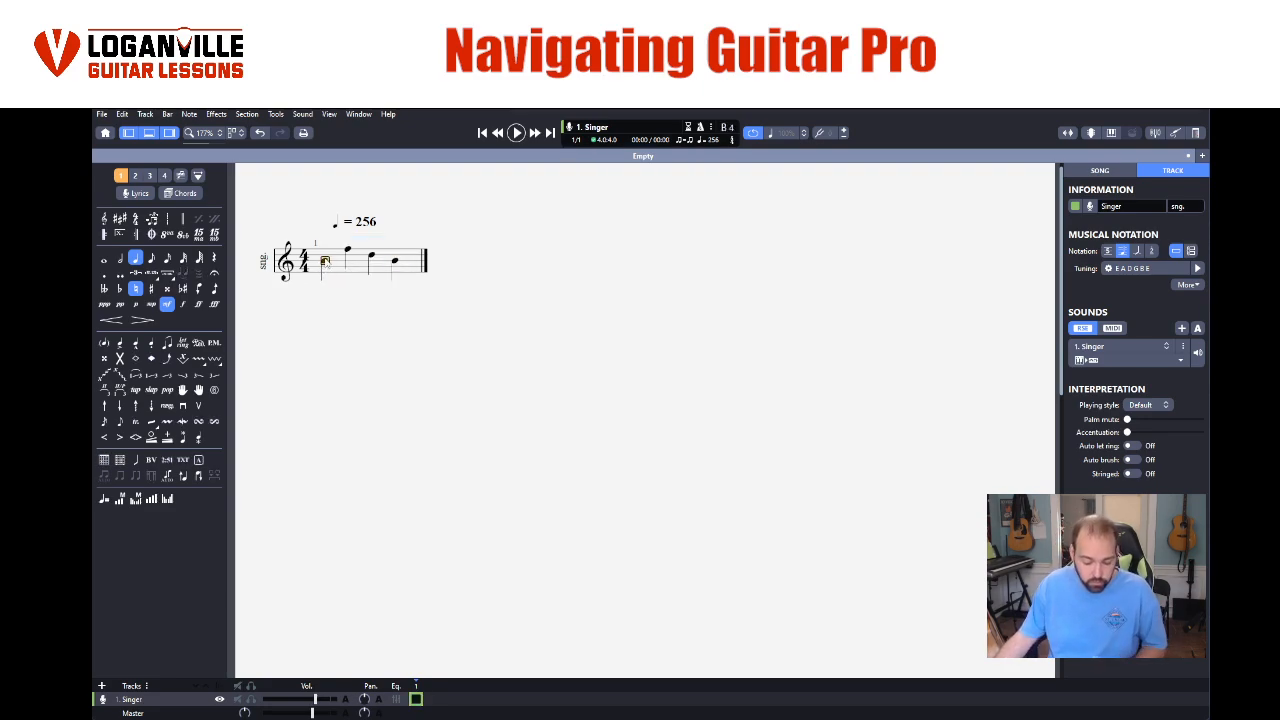
{"action": "key", "text": "space"}
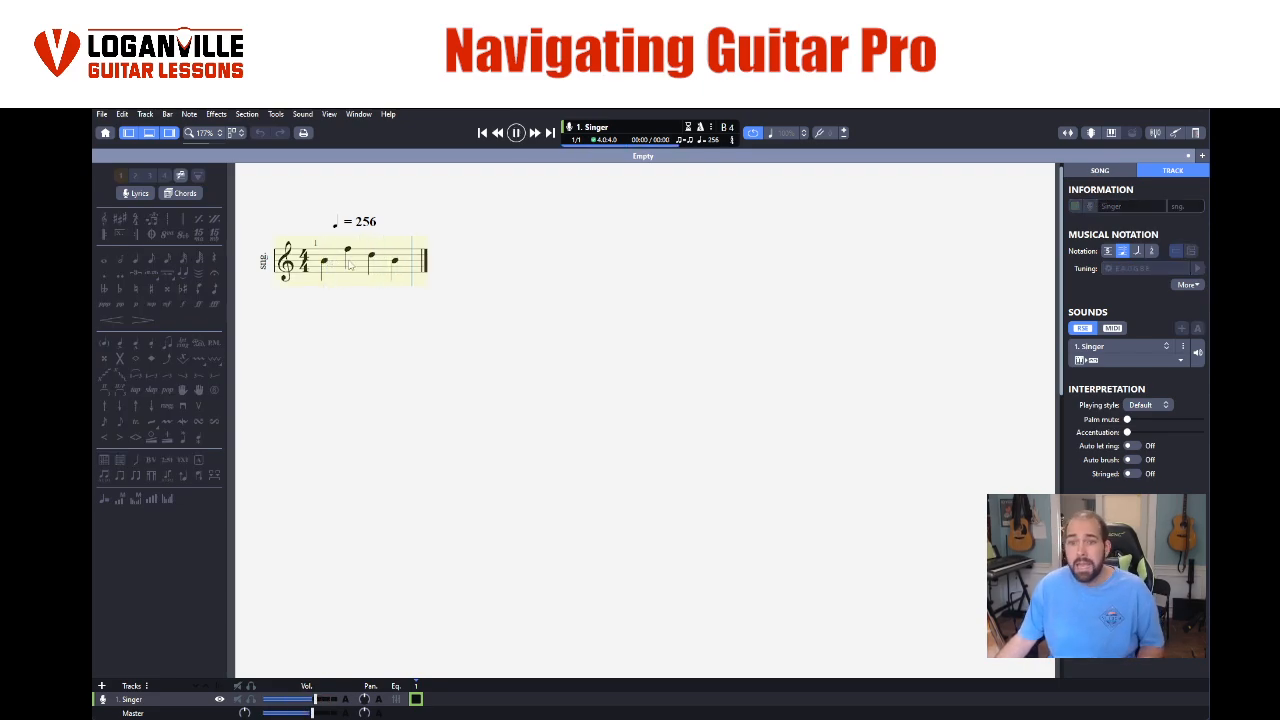
{"action": "left_click", "coordinate": [347, 270]}
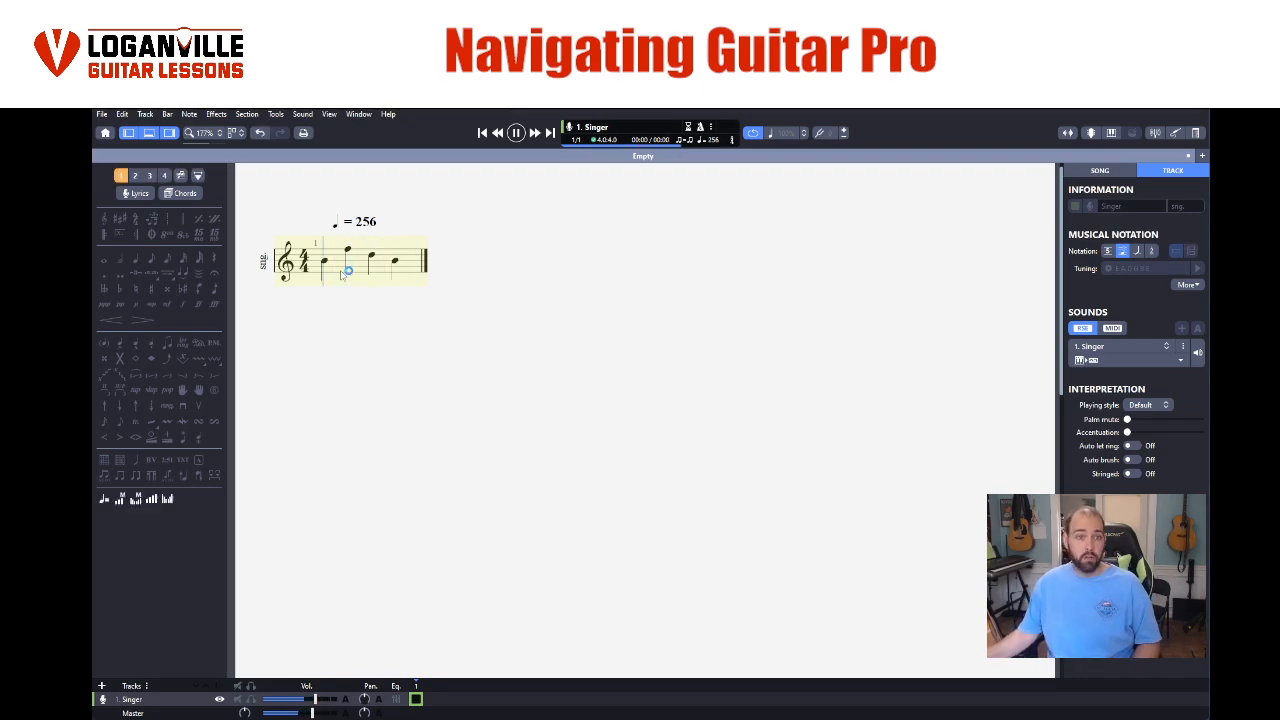
{"action": "key", "text": "space"}
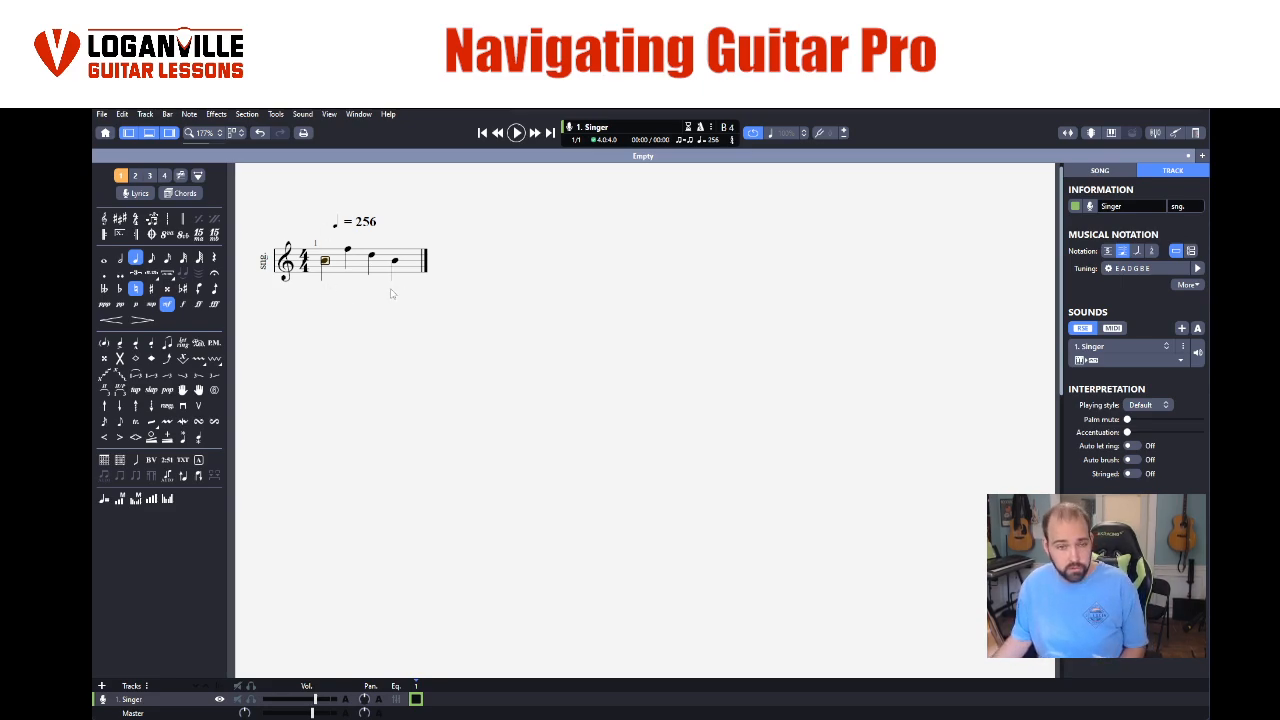
- Select all four notes of bar 1 and copy them
{"action": "left_click", "coordinate": [350, 258]}
{"action": "double_click", "coordinate": [397, 260]}
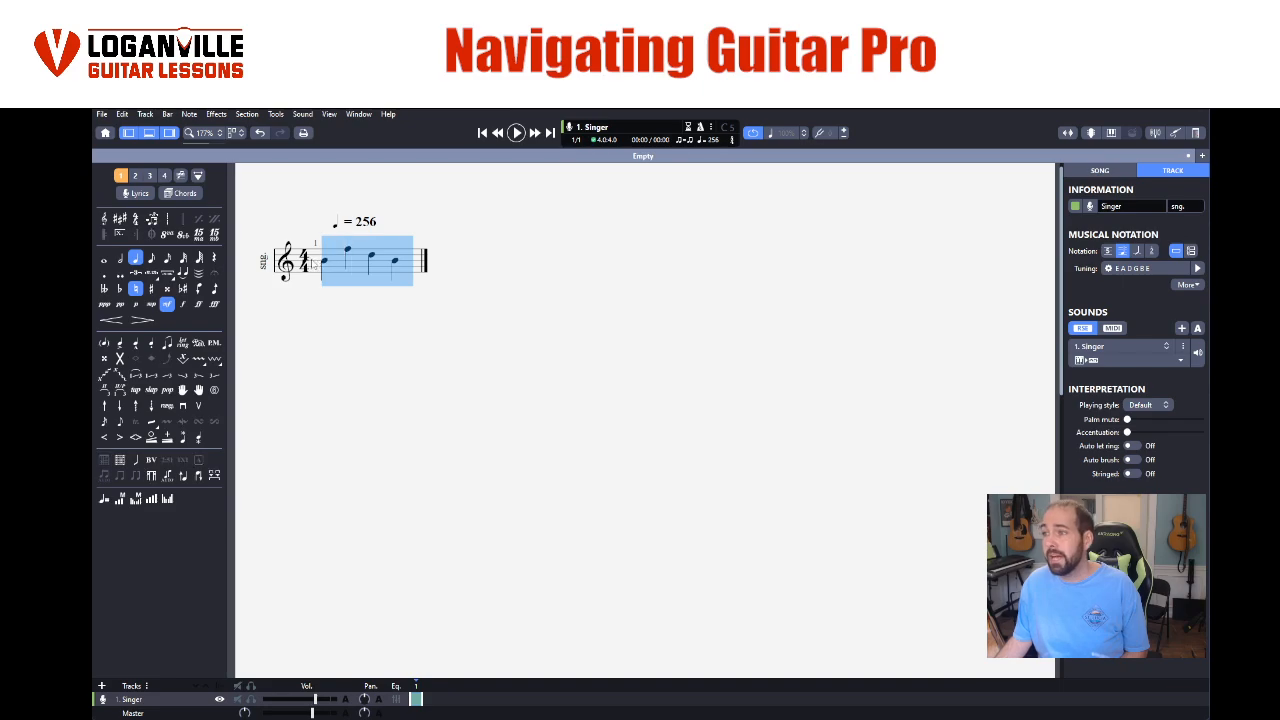
{"action": "right_click", "coordinate": [379, 269]}
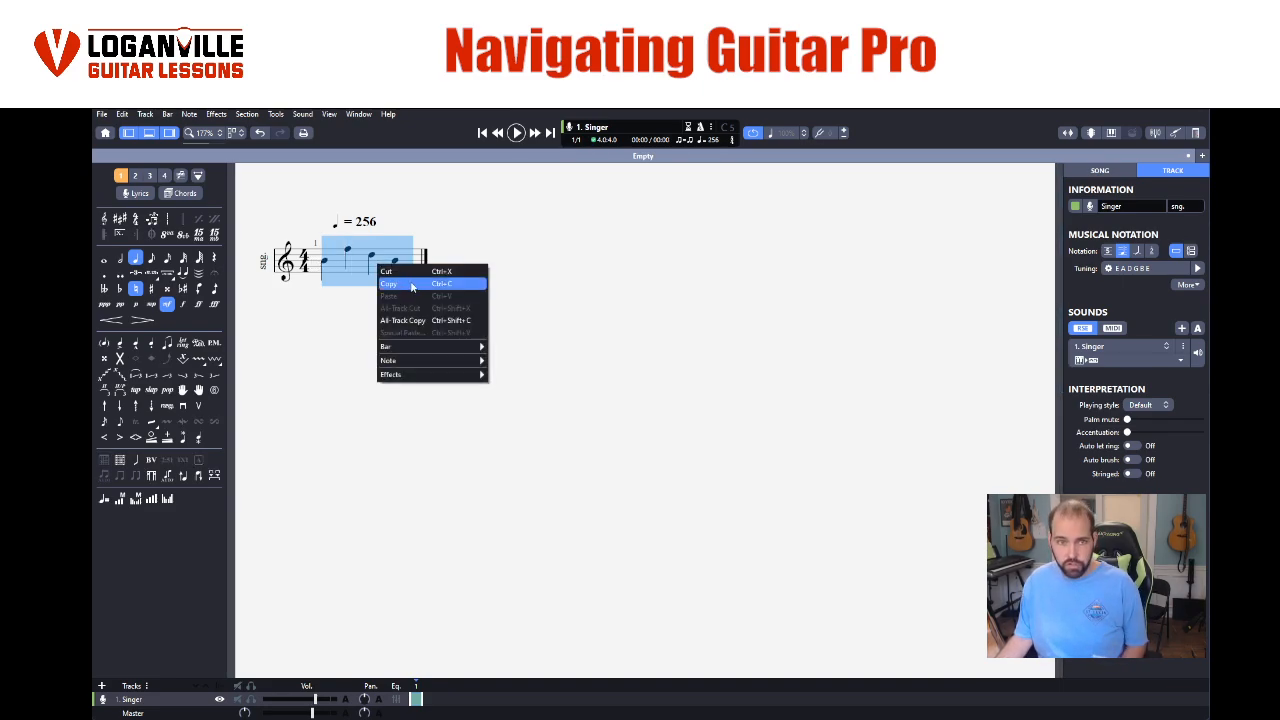
{"action": "left_click", "coordinate": [411, 285]}
{"action": "left_click", "coordinate": [401, 274]}
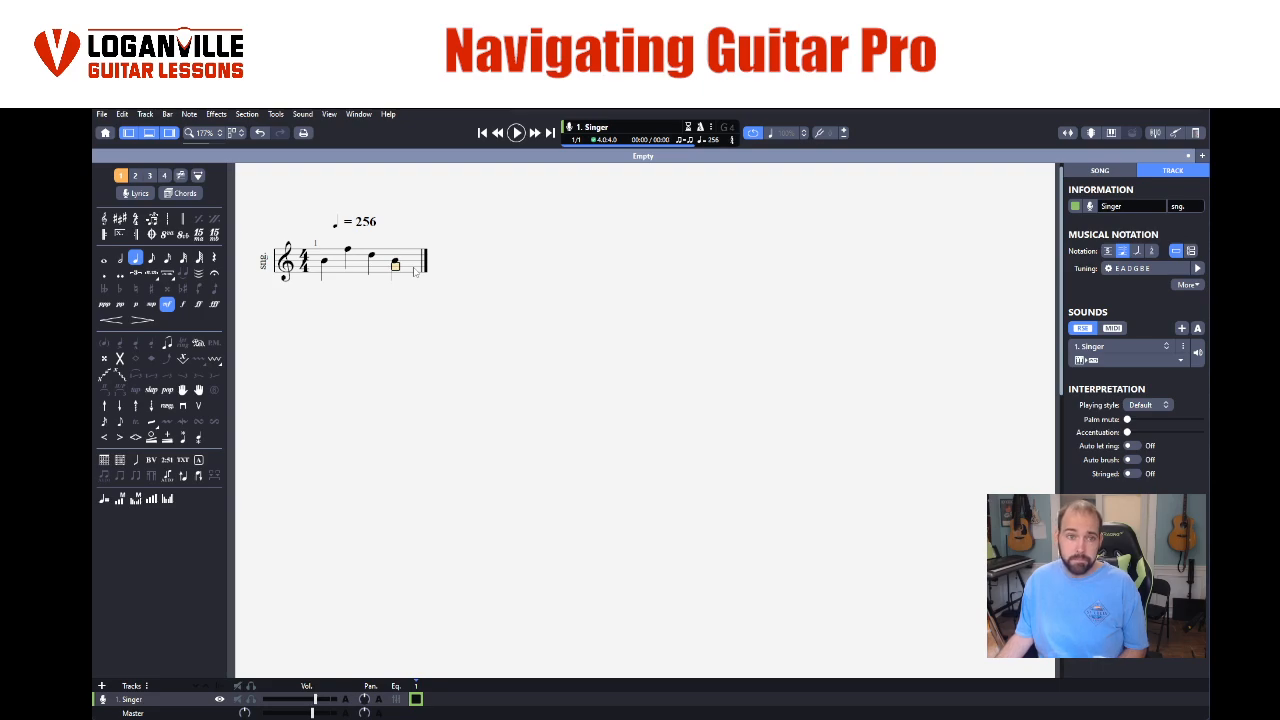
{"action": "left_click_drag", "start_coordinate": [314, 258], "coordinate": [396, 262]}
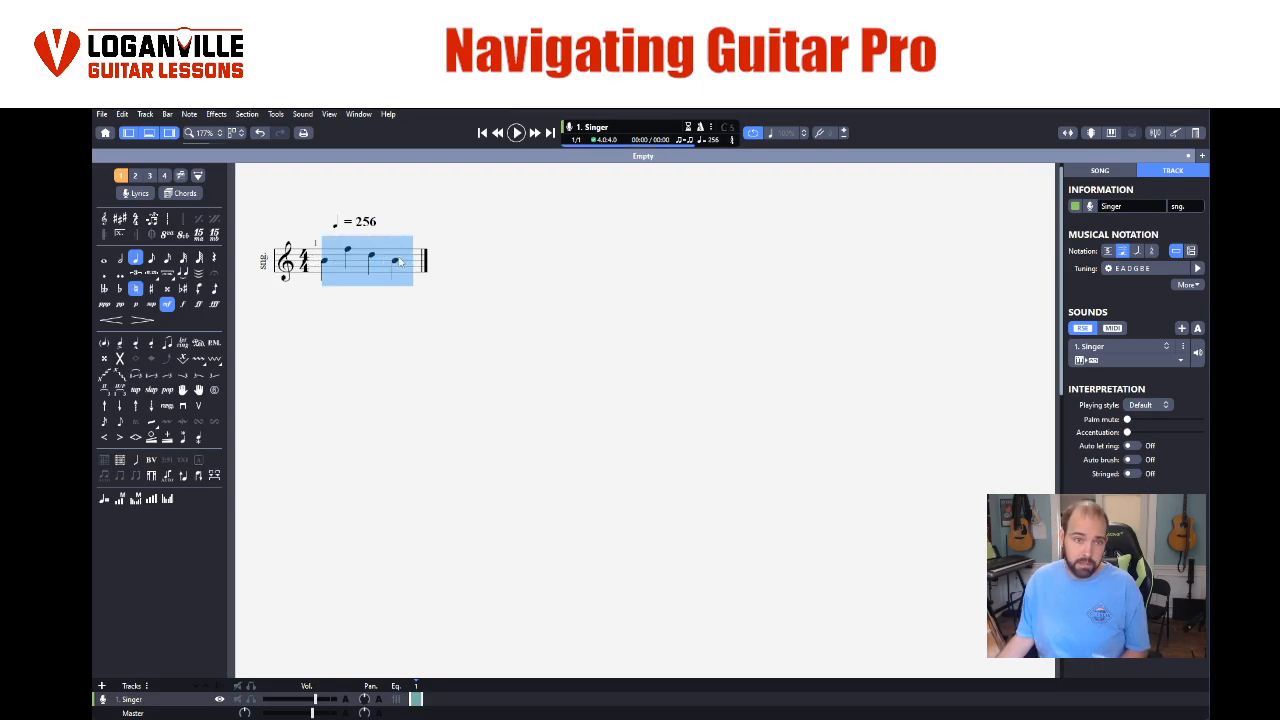
{"action": "right_click", "coordinate": [394, 264]}
{"action": "left_click", "coordinate": [406, 285]}
{"action": "left_click", "coordinate": [403, 278]}
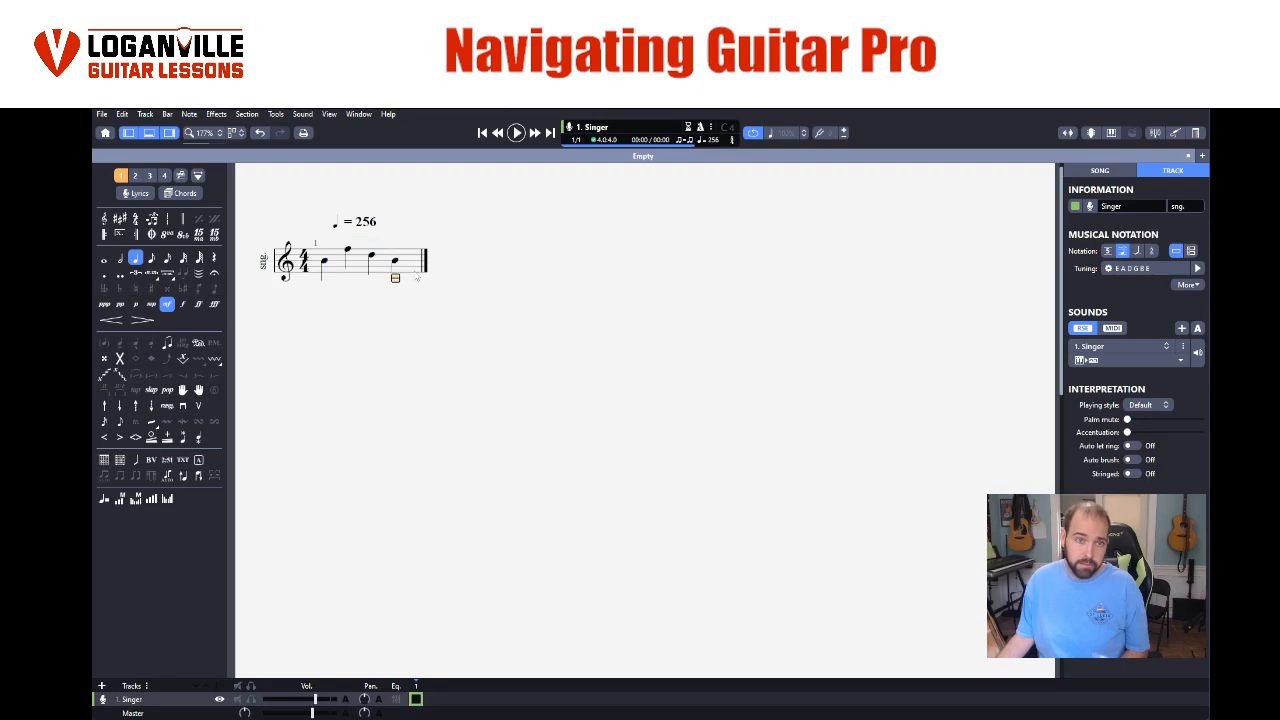
- Add a new bar 2 after bar 1 and paste the copied notes into it
{"action": "left_click", "coordinate": [417, 269]}
{"action": "key", "text": "Right"}
{"action": "right_click", "coordinate": [436, 266]}
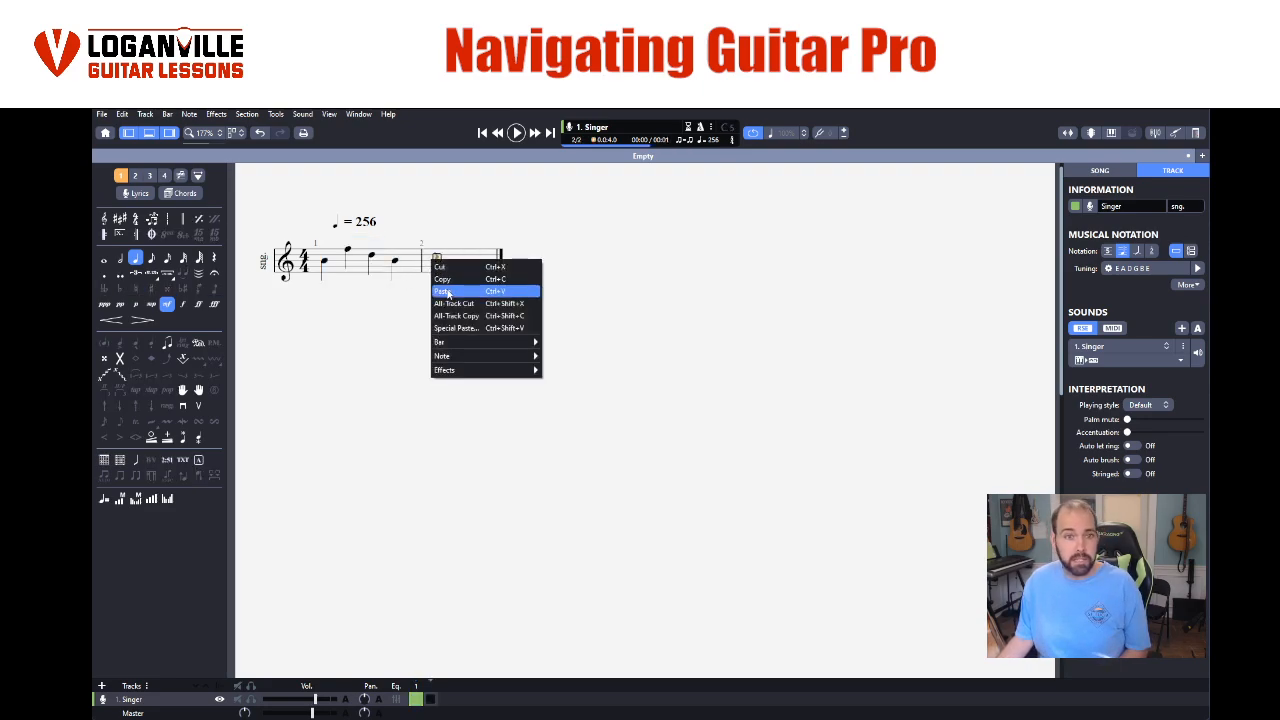
{"action": "left_click", "coordinate": [447, 287]}
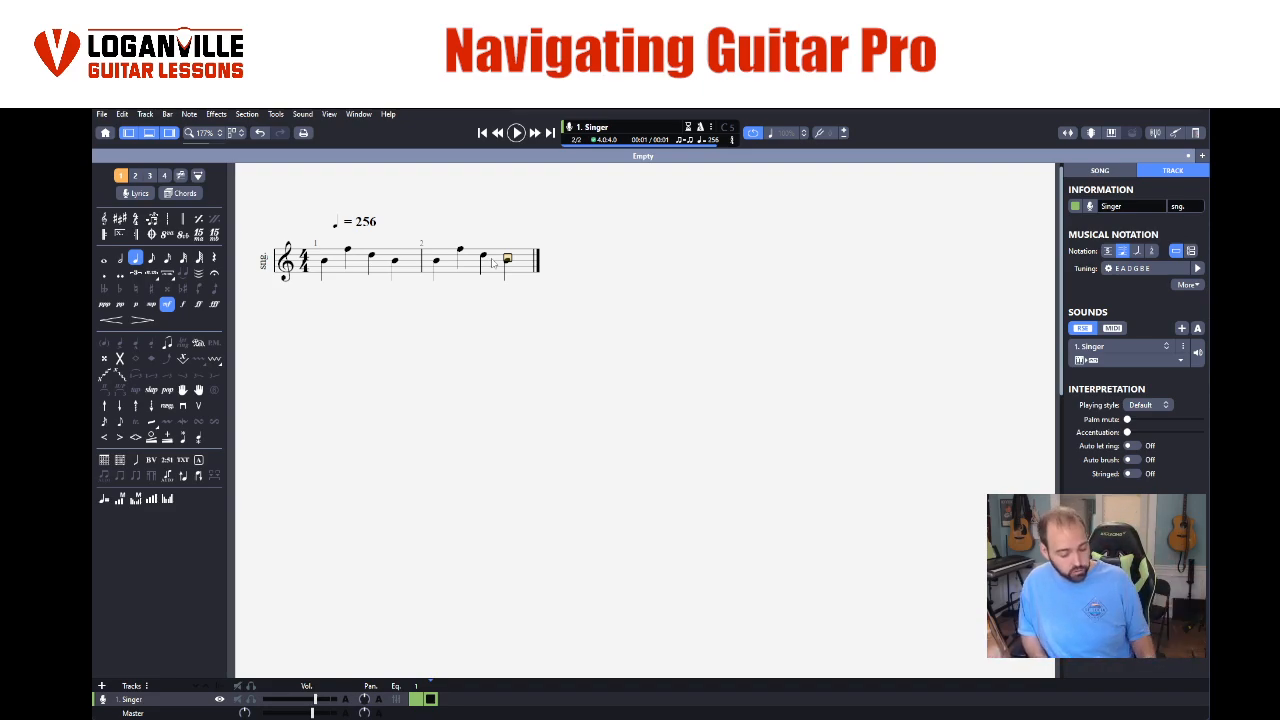
- Paste the copied notes three more times into bar 2 and move to the first note of bar 1
{"action": "key", "text": "ctrl+v"}
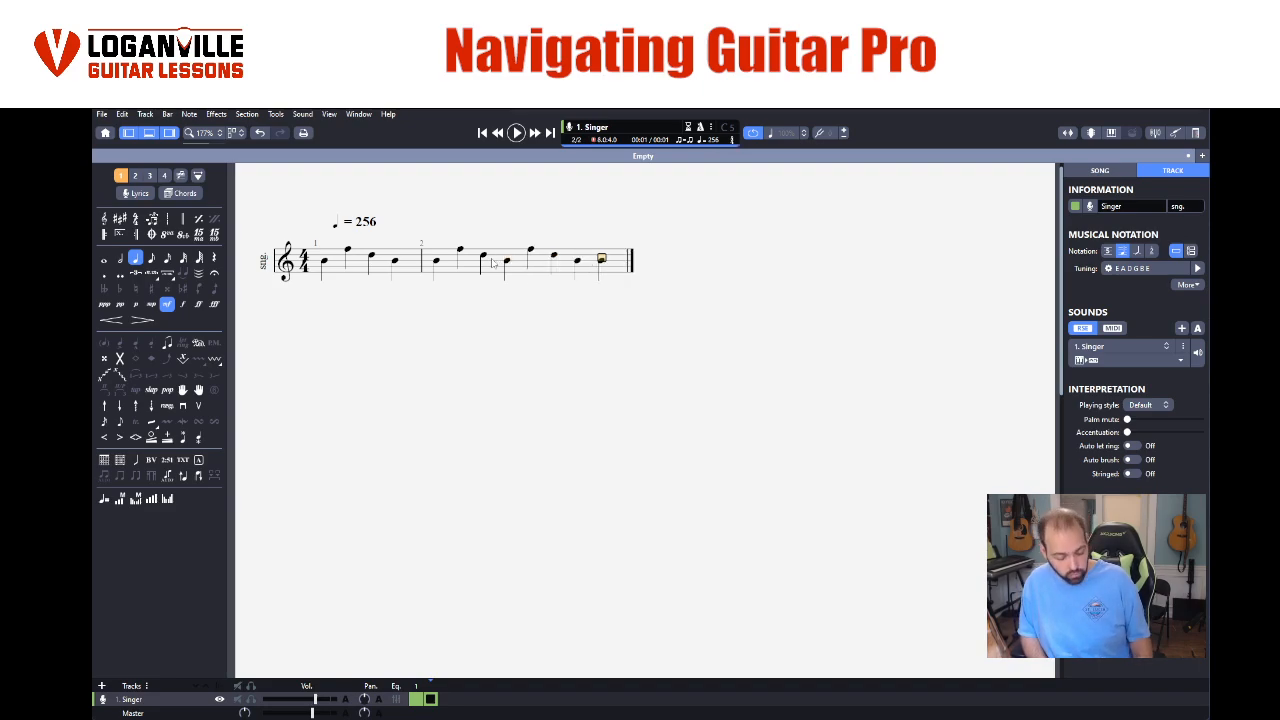
{"action": "key", "text": "ctrl+v"}
{"action": "key", "text": "ctrl+v"}
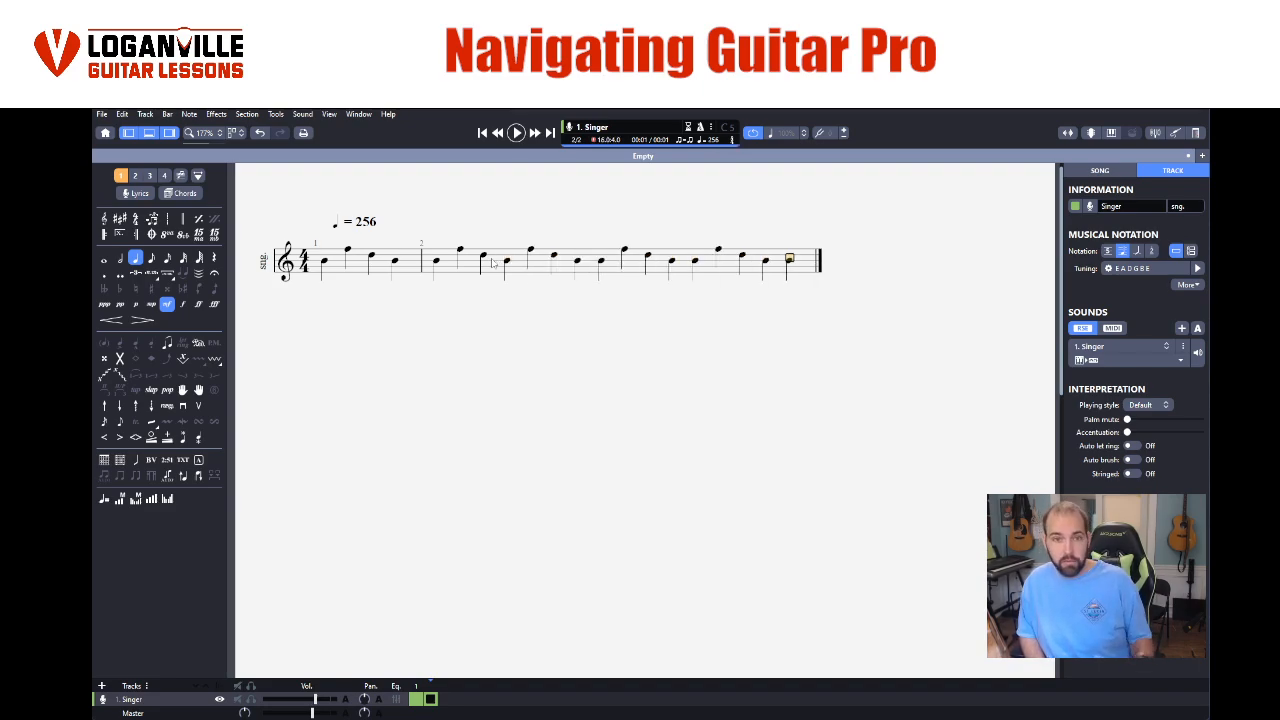
{"action": "left_click", "coordinate": [323, 266]}
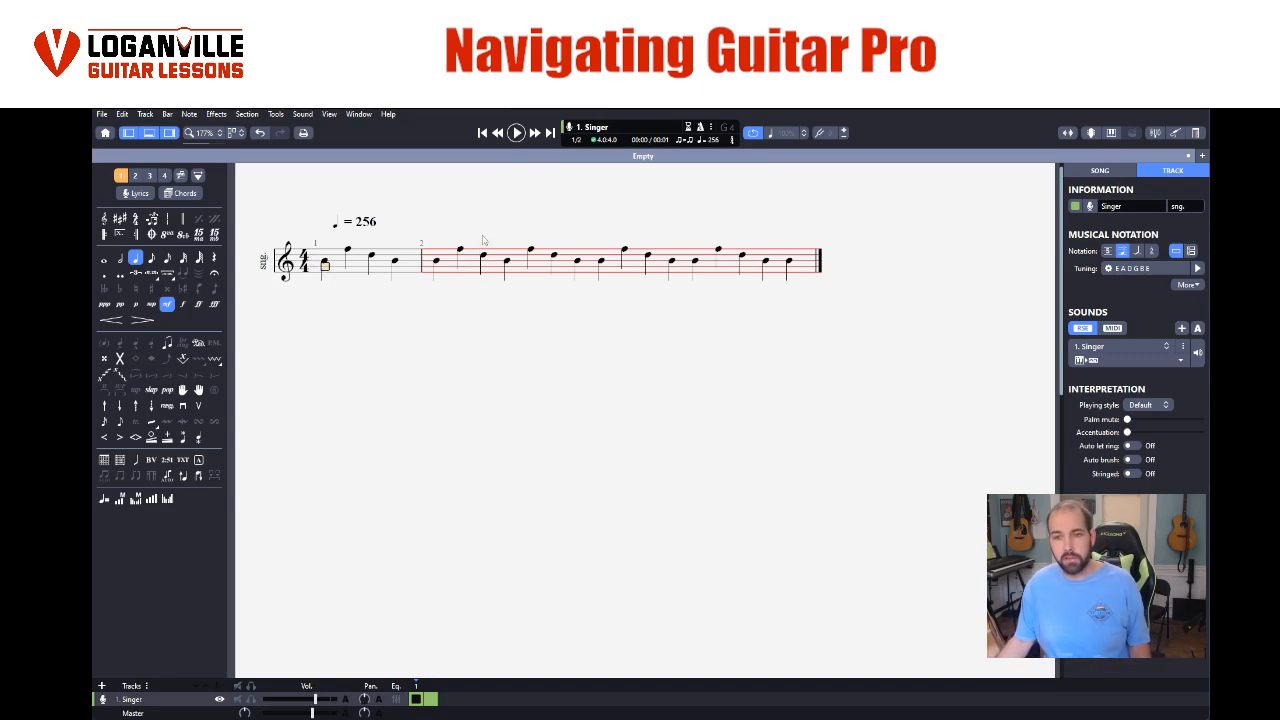
- Undo the three extra pastes in bar 2
{"action": "key", "text": "ctrl+z"}
{"action": "key", "text": "ctrl+z"}
{"action": "key", "text": "ctrl+z"}
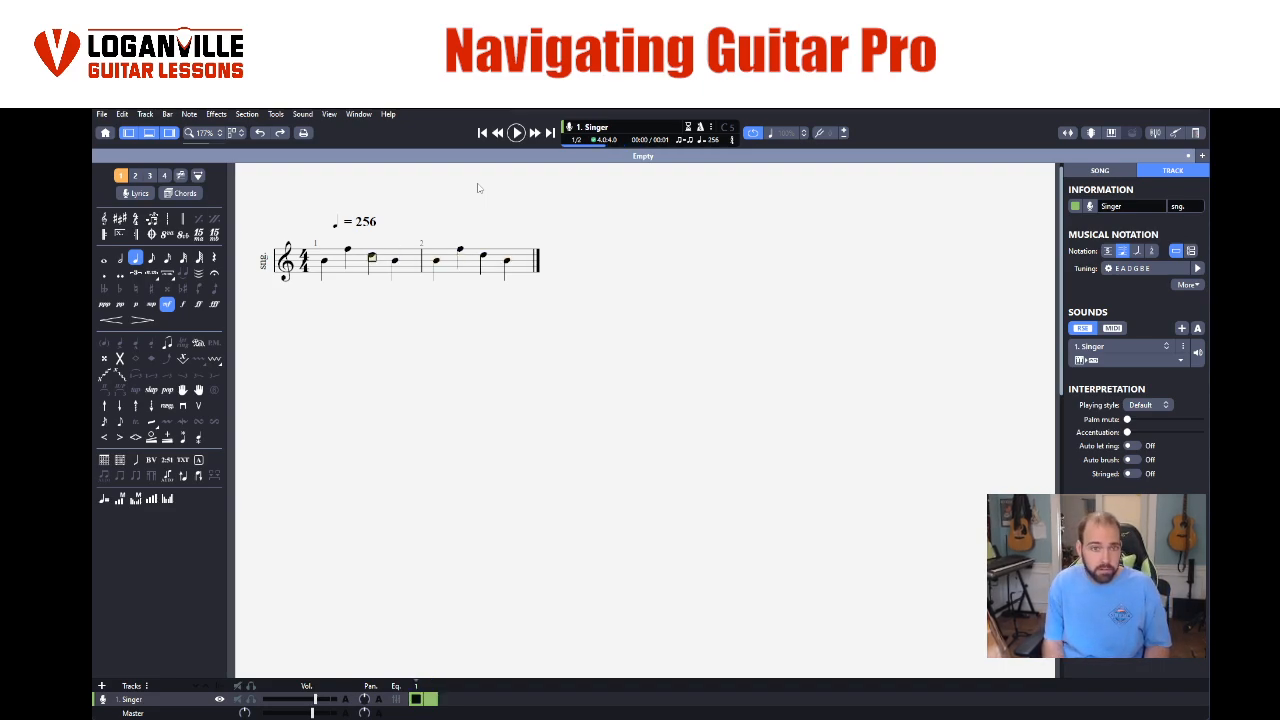
- Paste the copied notes into new bars 3 and 4, add an empty bar 5, and return to the first note of bar 1
{"action": "key", "text": "Right"}
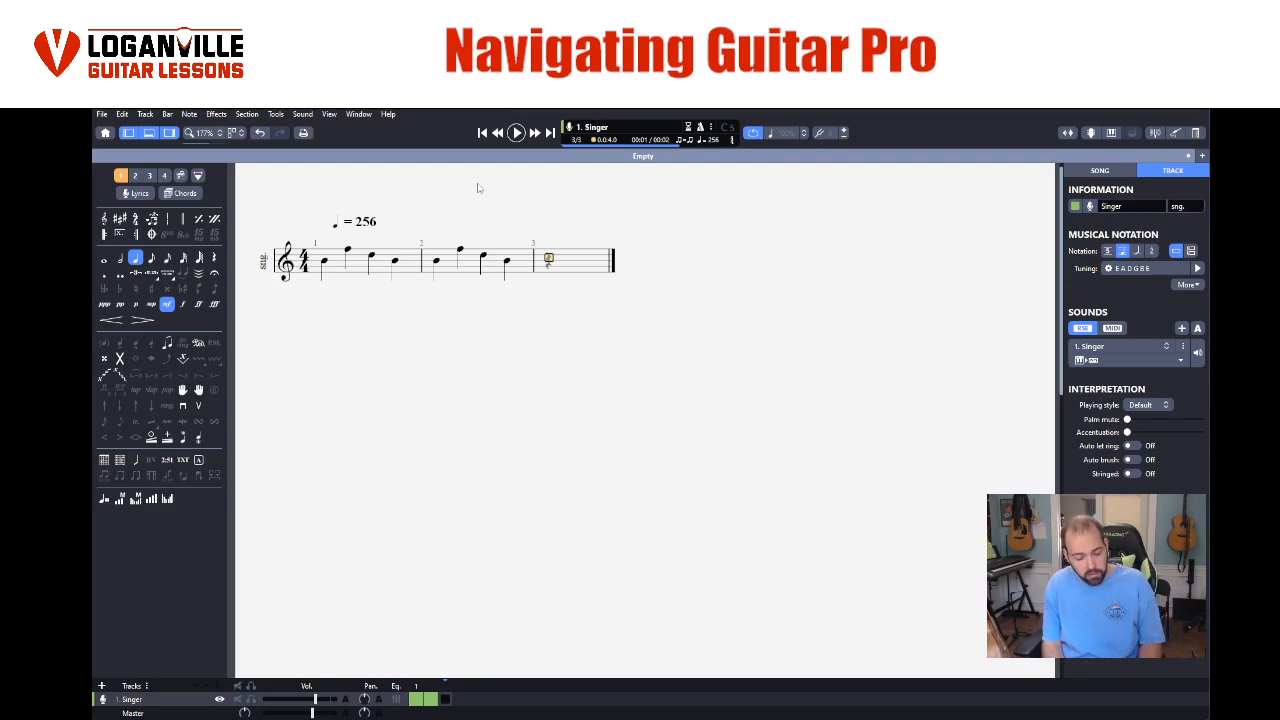
{"action": "key", "text": "ctrl+v"}
{"action": "key", "text": "Right"}
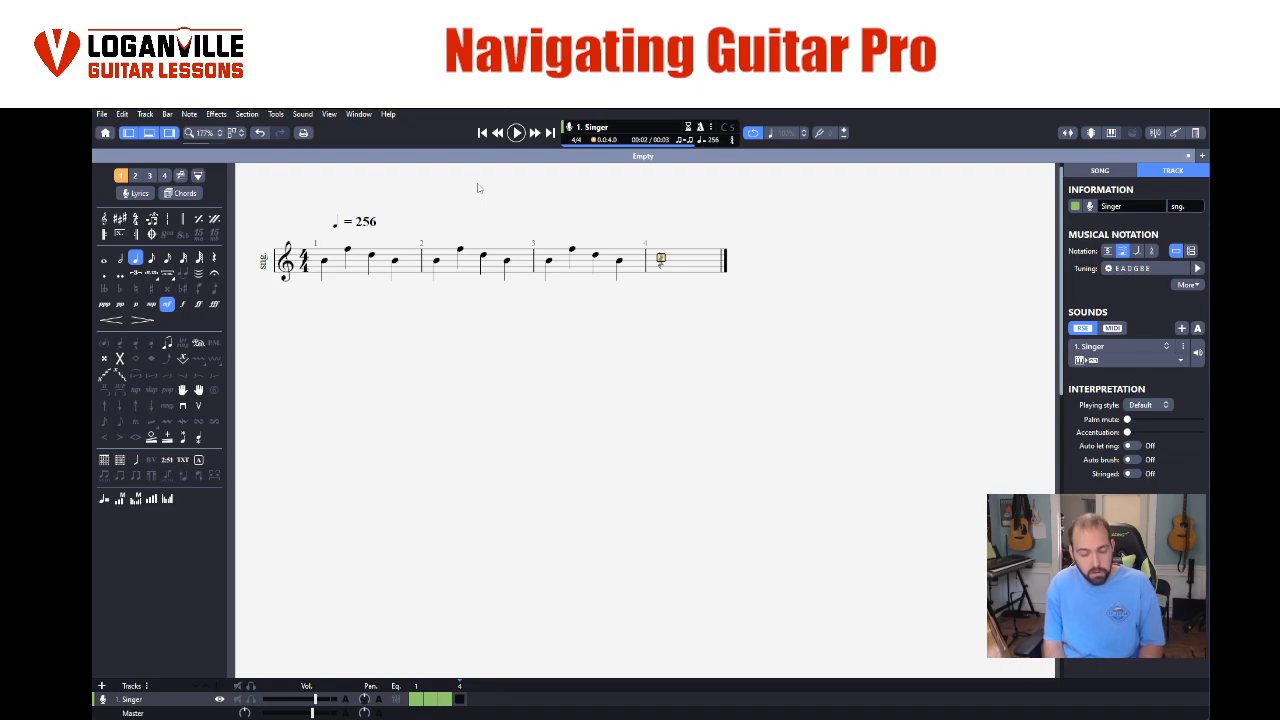
{"action": "key", "text": "ctrl+v"}
{"action": "key", "text": "Right"}
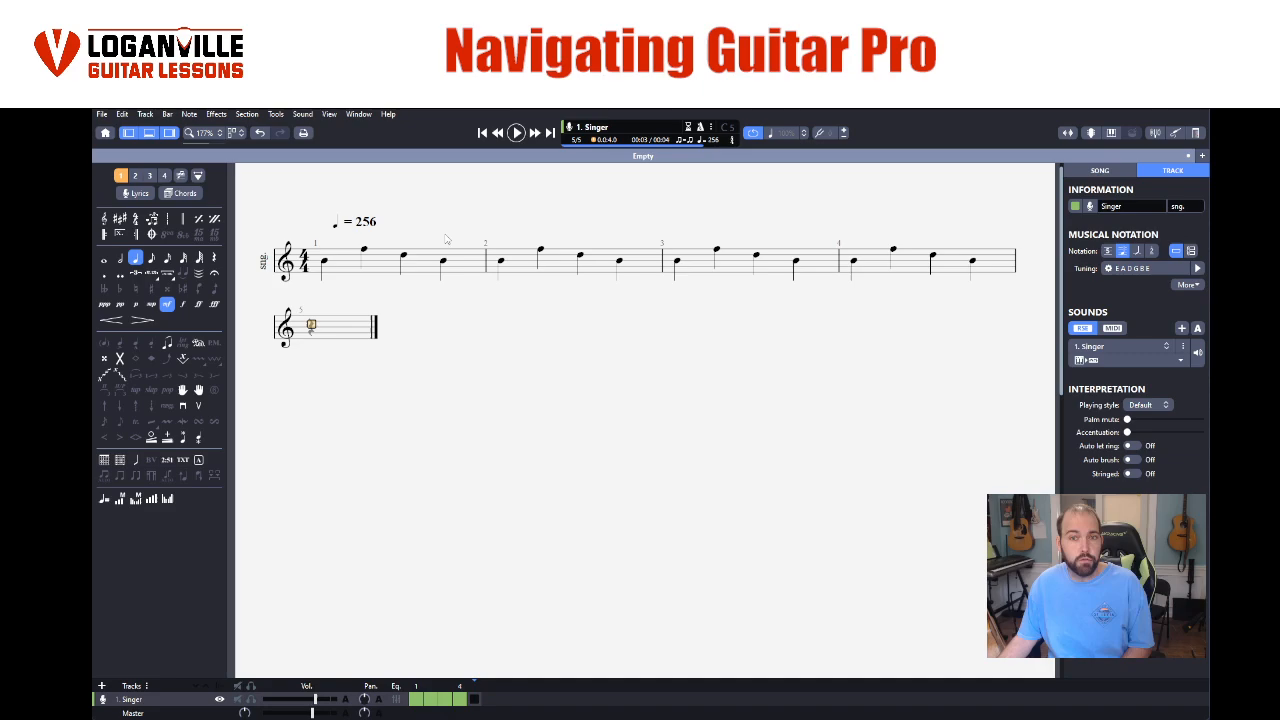
{"action": "left_click", "coordinate": [325, 264]}
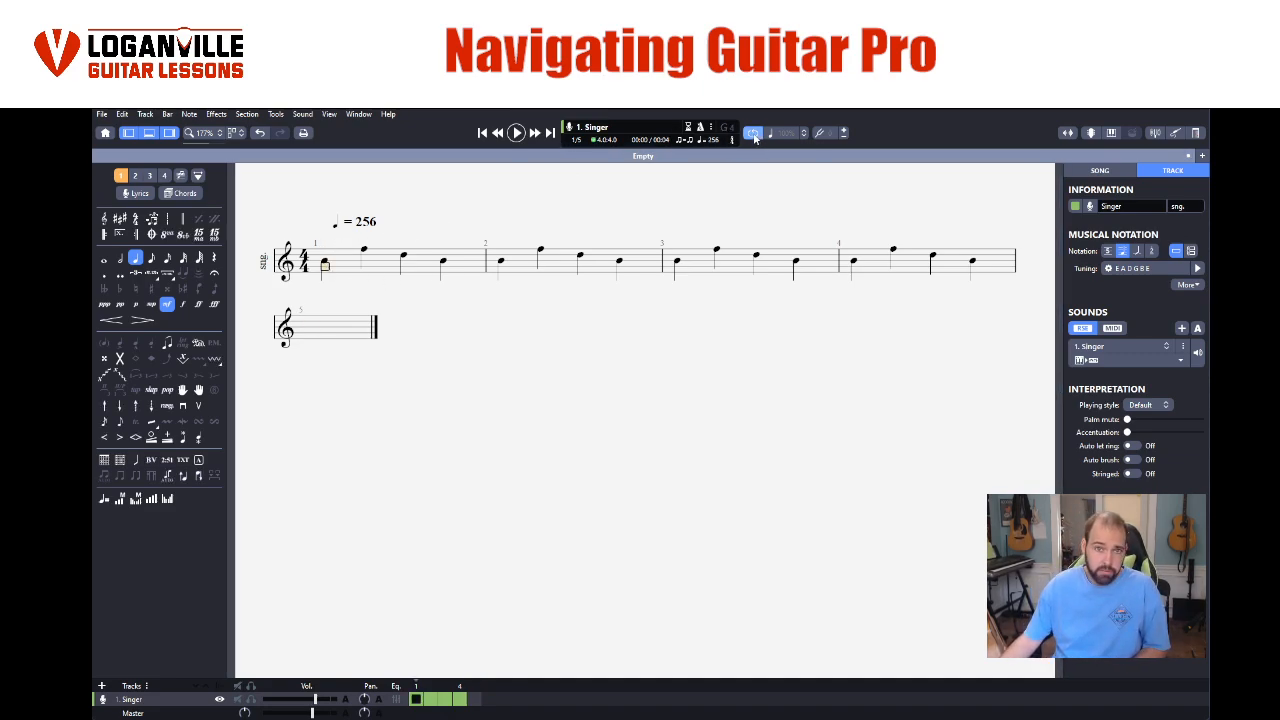
- Play the looped score from the first note of bar 1 and stop the playback
{"action": "key", "text": "space"}
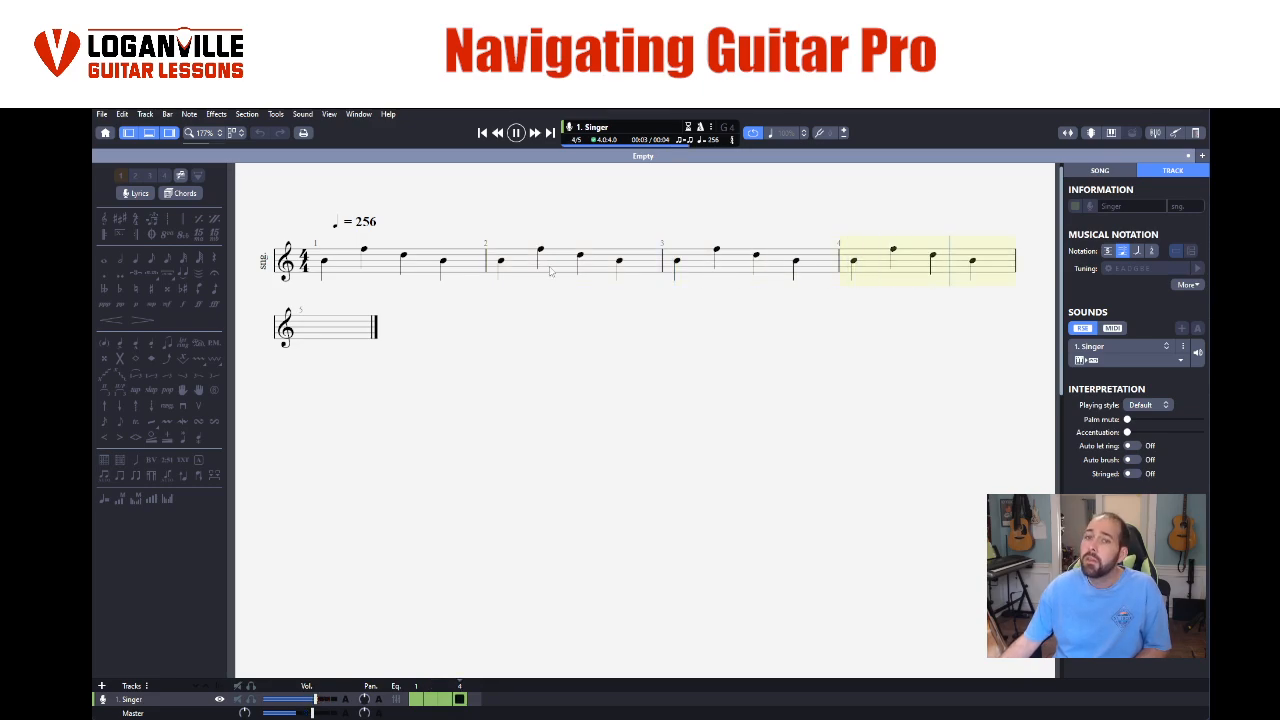
{"action": "key", "text": "space"}
- Delete the empty bar 5 and play back the remaining four bars in a loop
{"action": "left_click_drag", "start_coordinate": [309, 331], "coordinate": [343, 331]}
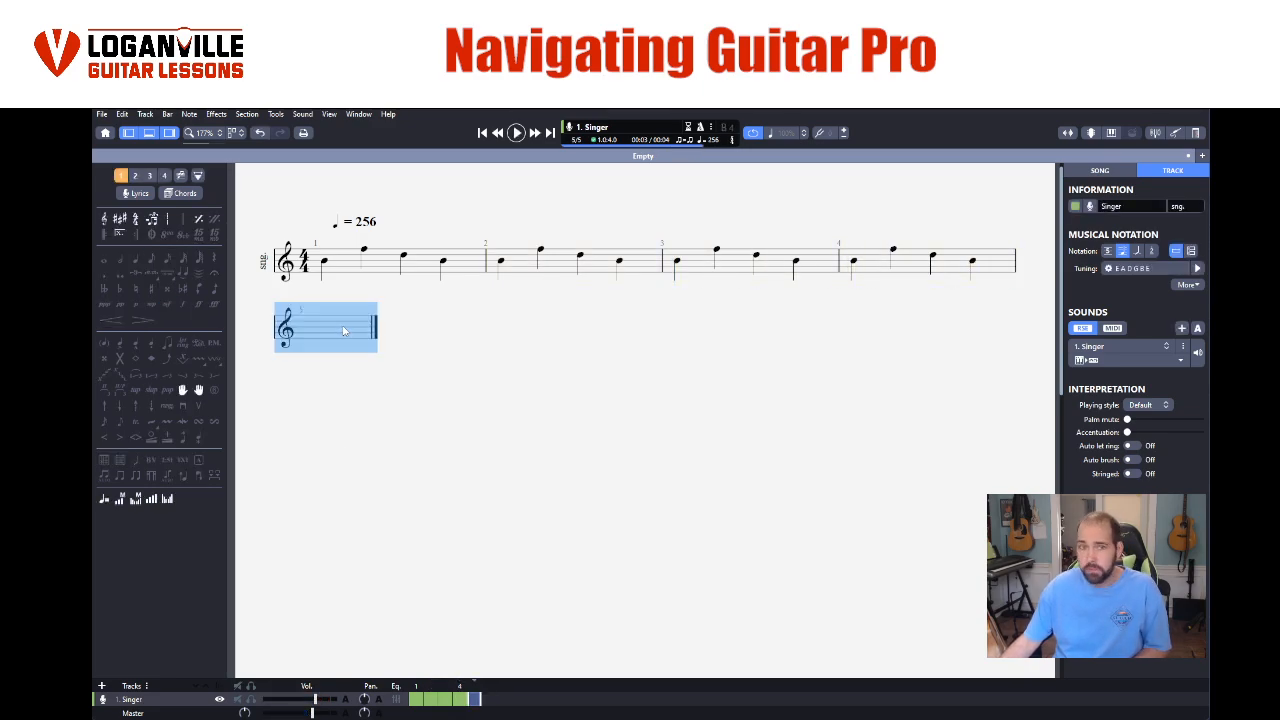
{"action": "right_click", "coordinate": [343, 331]}
{"action": "mouse_move", "coordinate": [384, 412]}
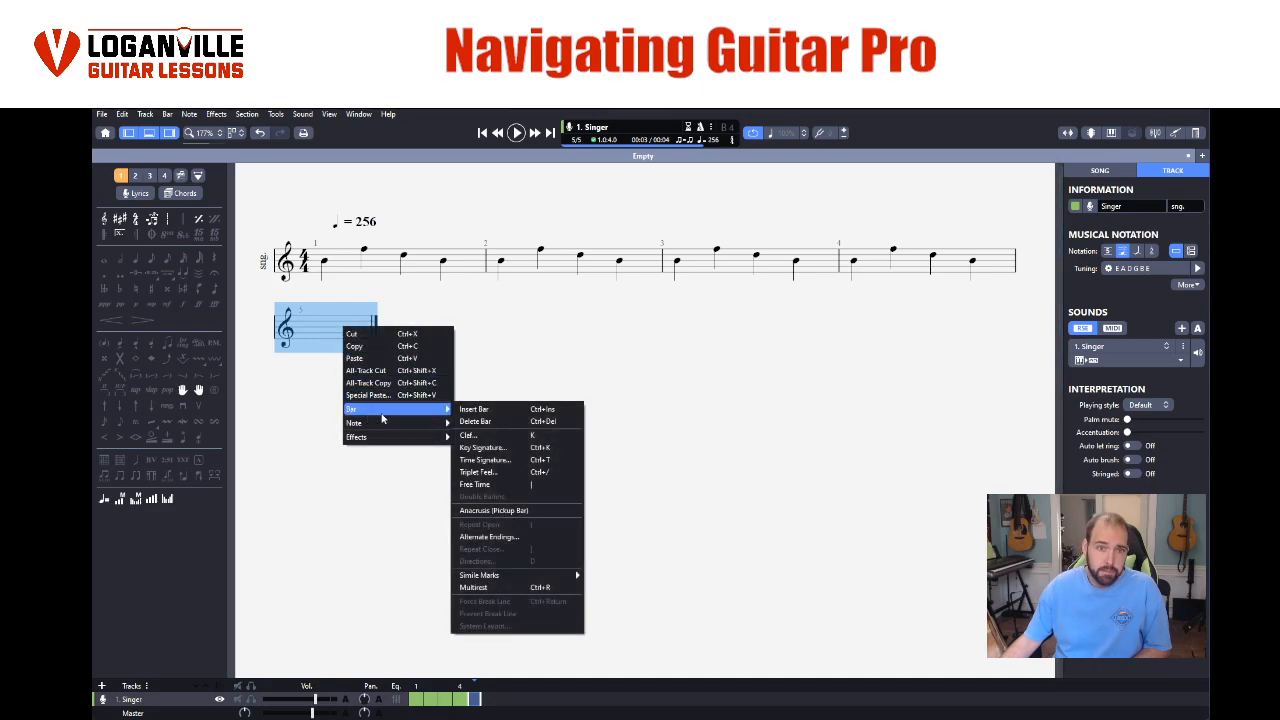
{"action": "left_click", "coordinate": [473, 422]}
{"action": "key", "text": "space"}
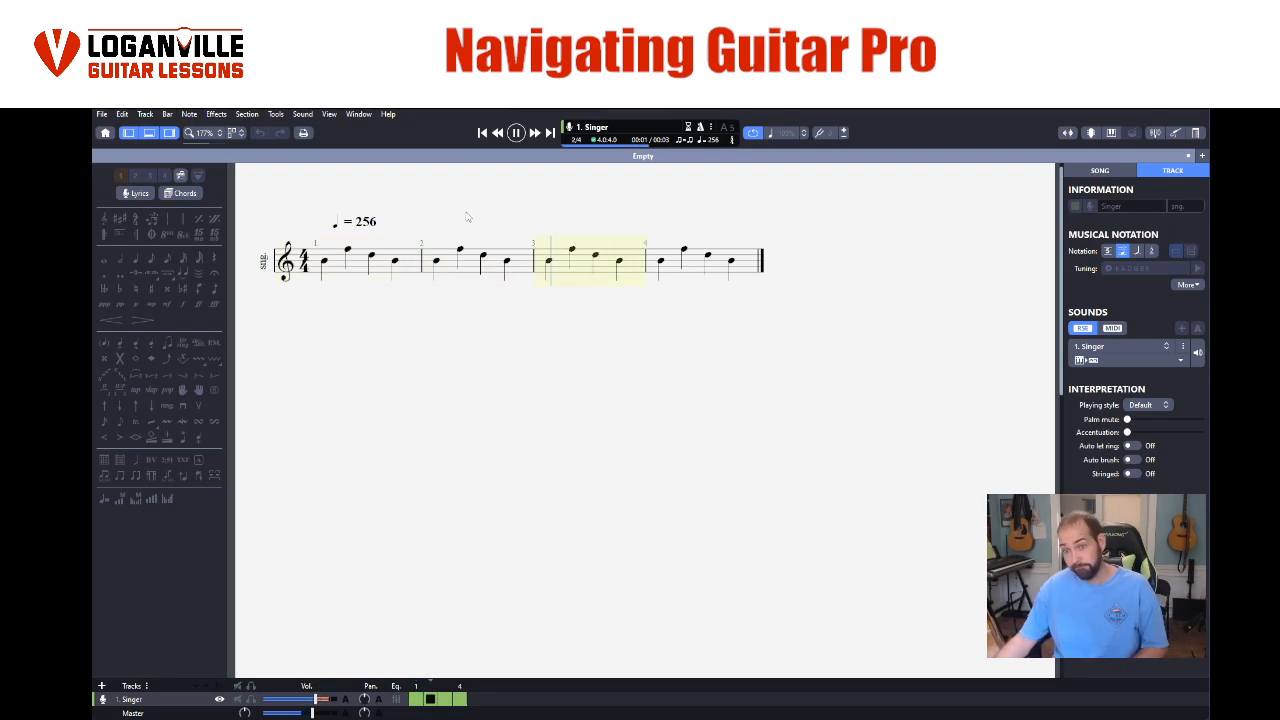
{"action": "key", "text": "space"}
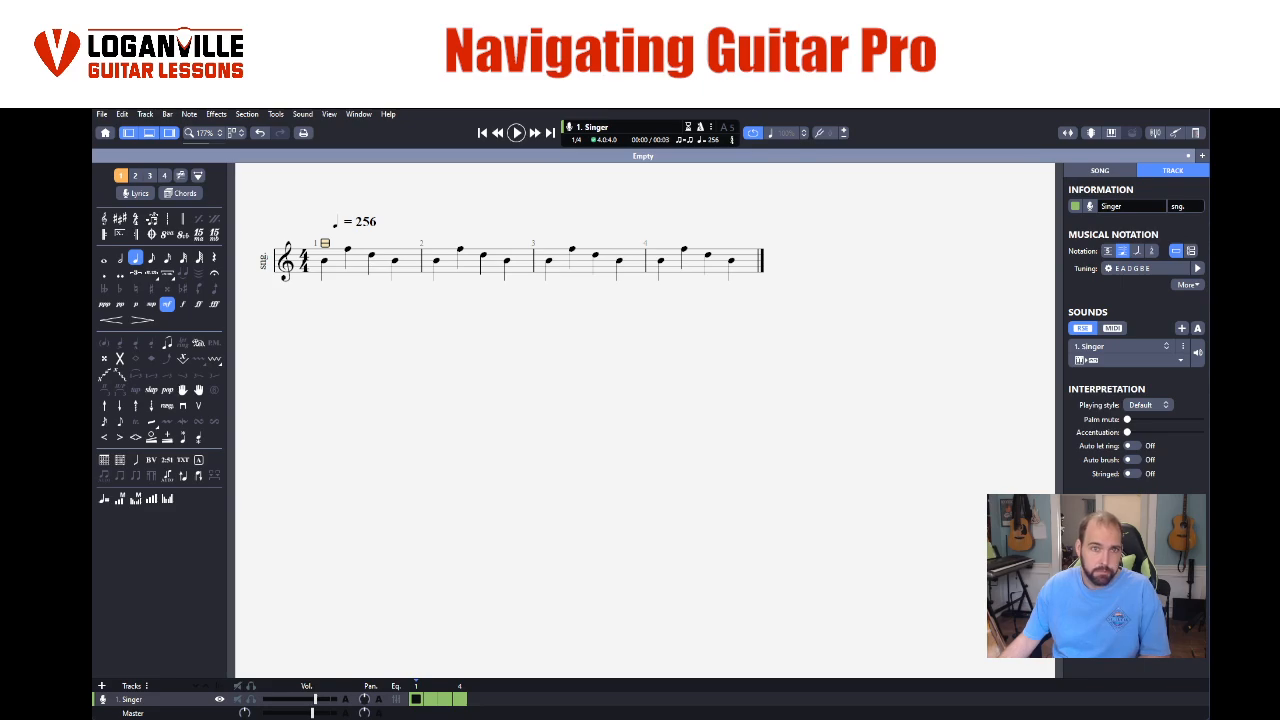
- Change the last two quarter notes of bar 2 to eighth notes
{"action": "left_click", "coordinate": [483, 257]}
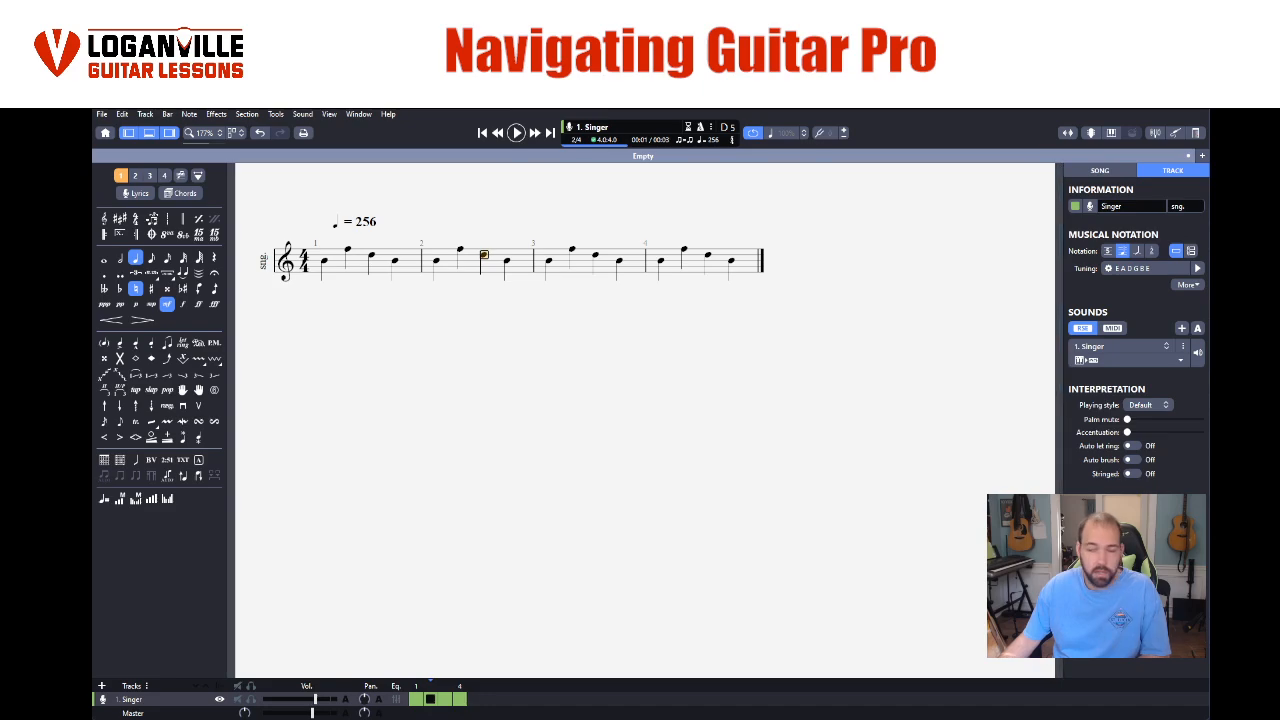
{"action": "left_click_drag", "start_coordinate": [483, 258], "coordinate": [507, 268]}
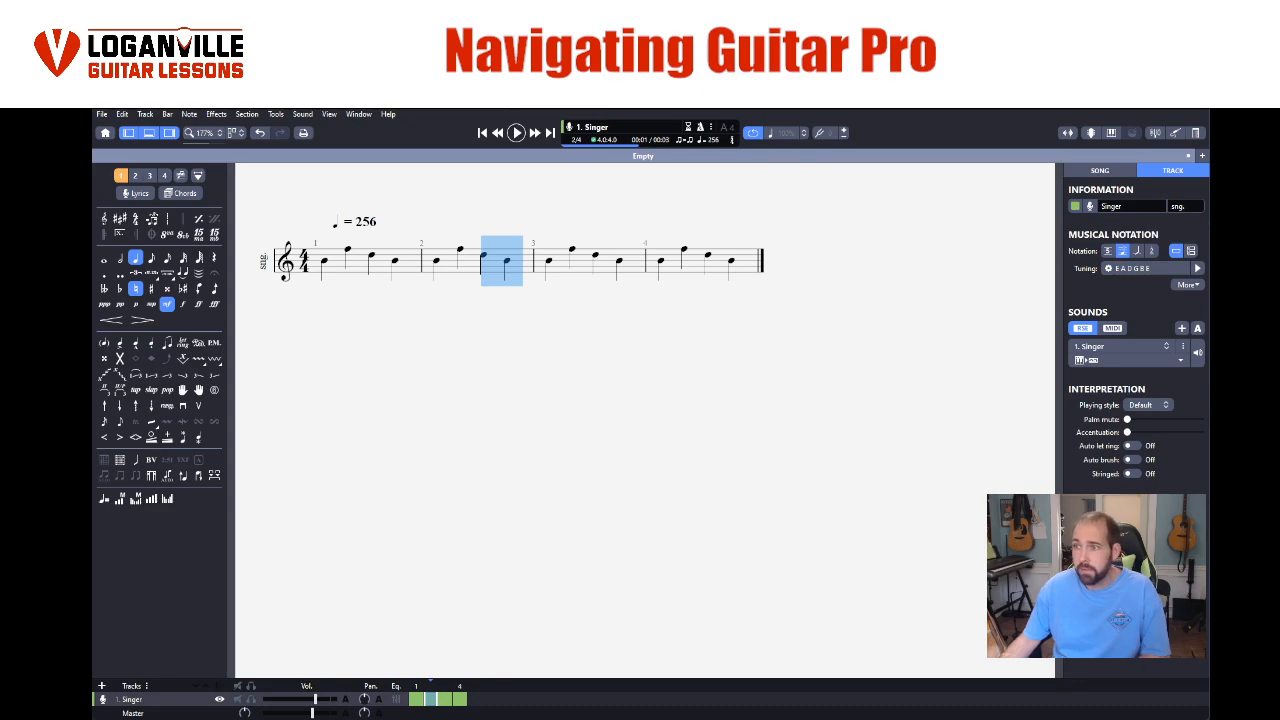
{"action": "left_click", "coordinate": [151, 258]}
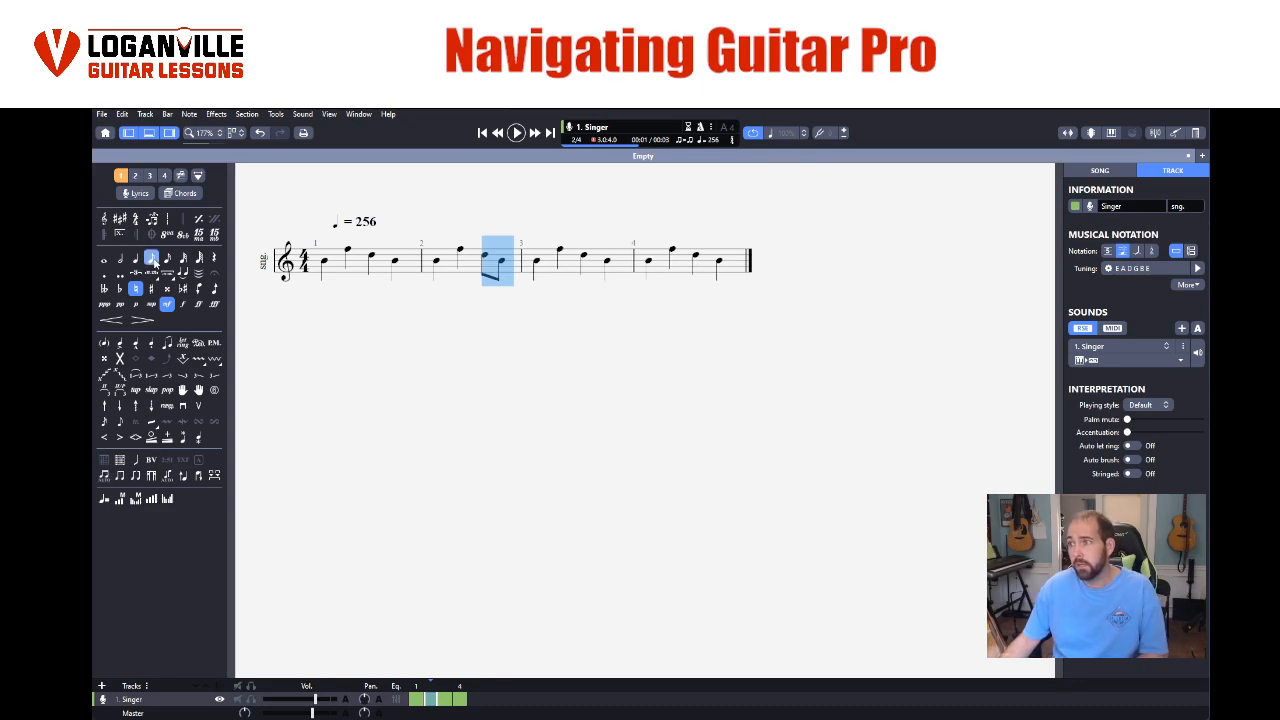
- Copy the pair of eighth notes in bar 2 and paste it at the end of the same bar
{"action": "left_click_drag", "start_coordinate": [476, 272], "coordinate": [502, 277]}
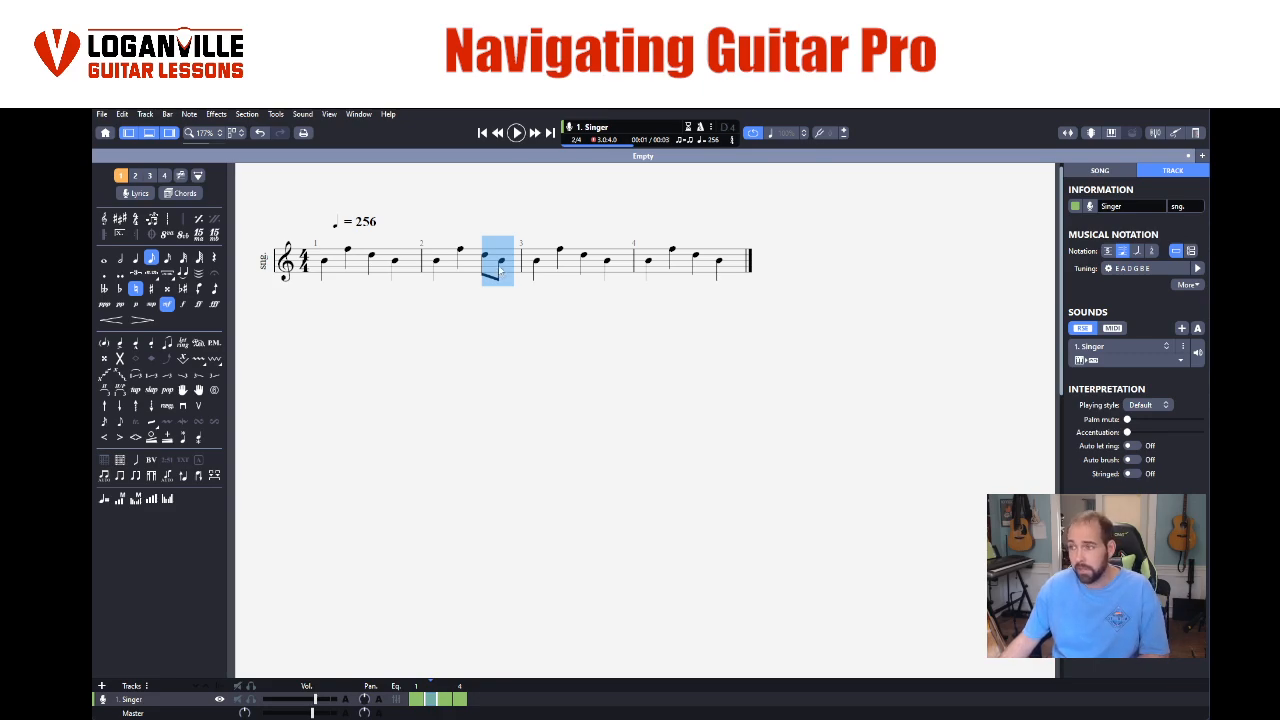
{"action": "right_click", "coordinate": [499, 266]}
{"action": "left_click", "coordinate": [507, 288]}
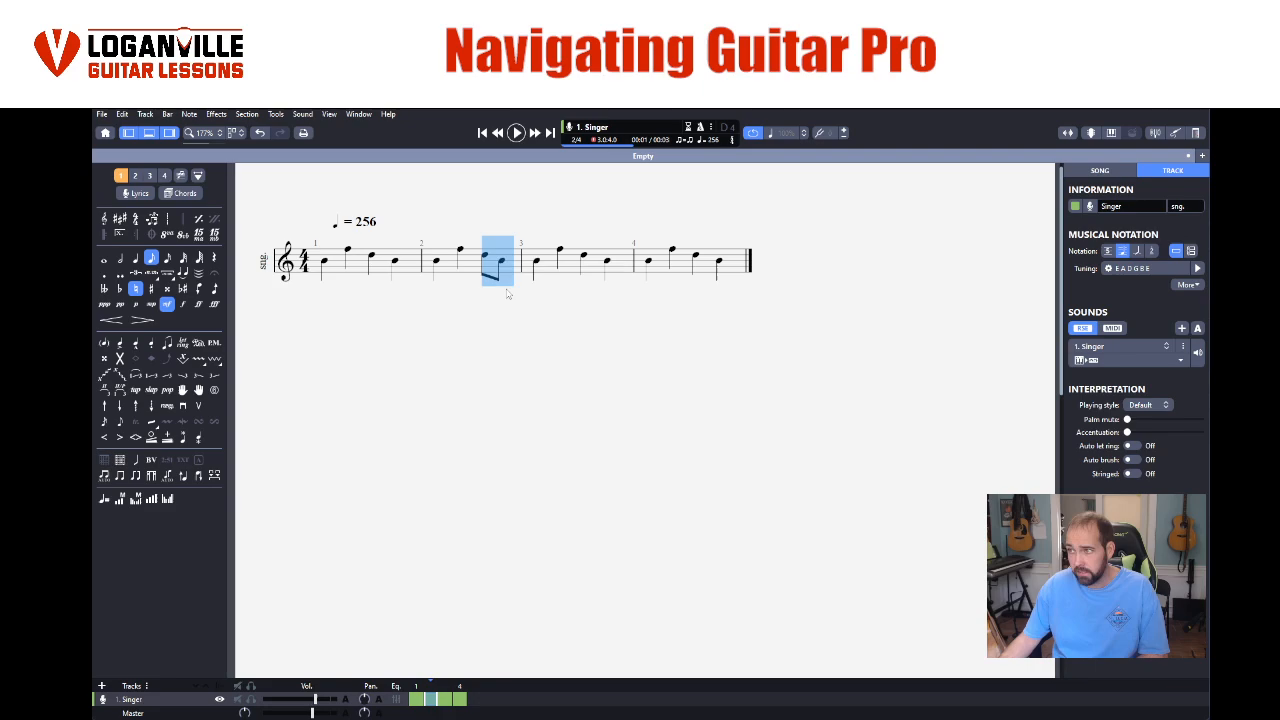
{"action": "left_click", "coordinate": [499, 264]}
{"action": "key", "text": "Right"}
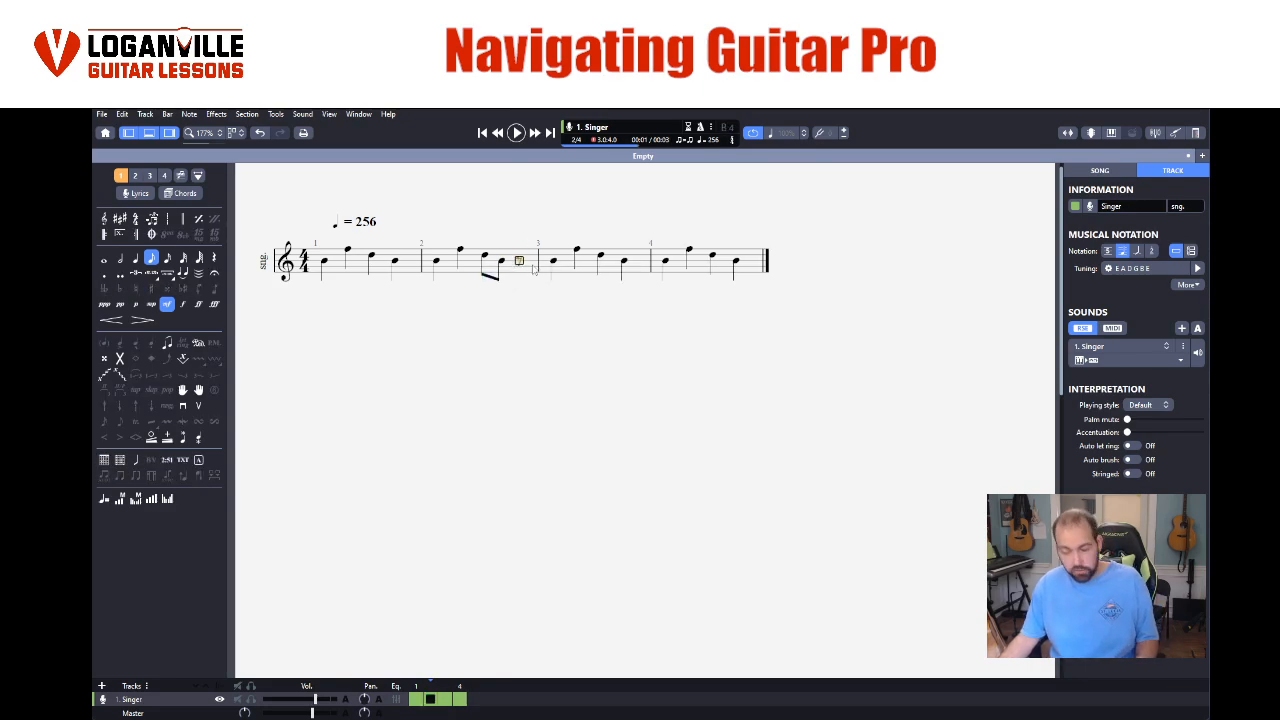
{"action": "key", "text": "ctrl+v"}
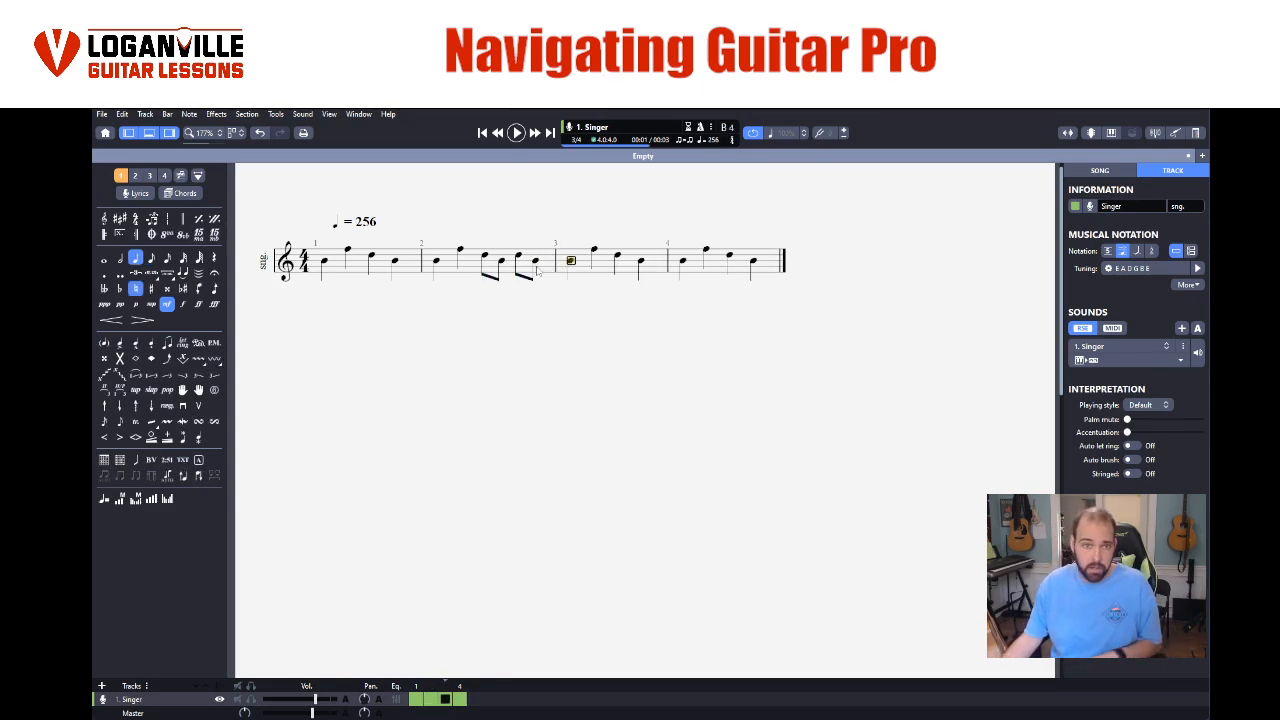
- Copy all the notes of bar 2 and paste them over the notes in bar 4
{"action": "left_click", "coordinate": [536, 268]}
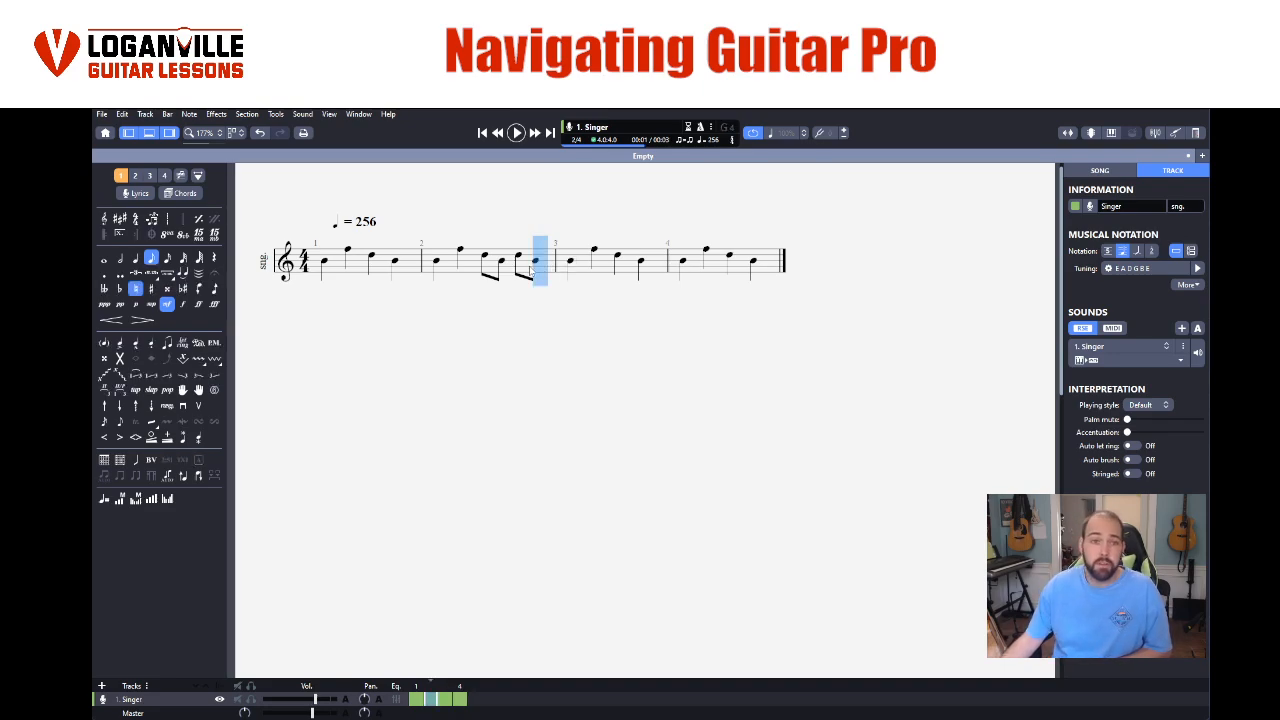
{"action": "left_click_drag", "start_coordinate": [533, 272], "coordinate": [440, 272]}
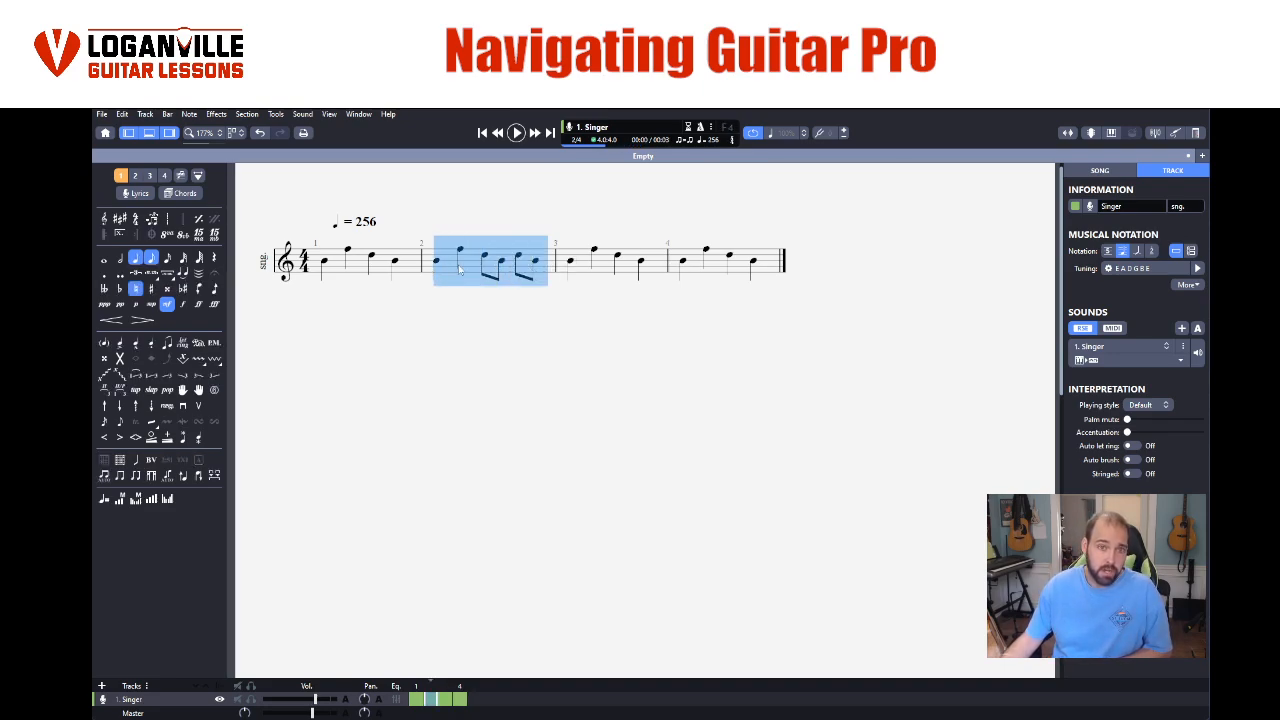
{"action": "right_click", "coordinate": [474, 277]}
{"action": "left_click", "coordinate": [477, 287]}
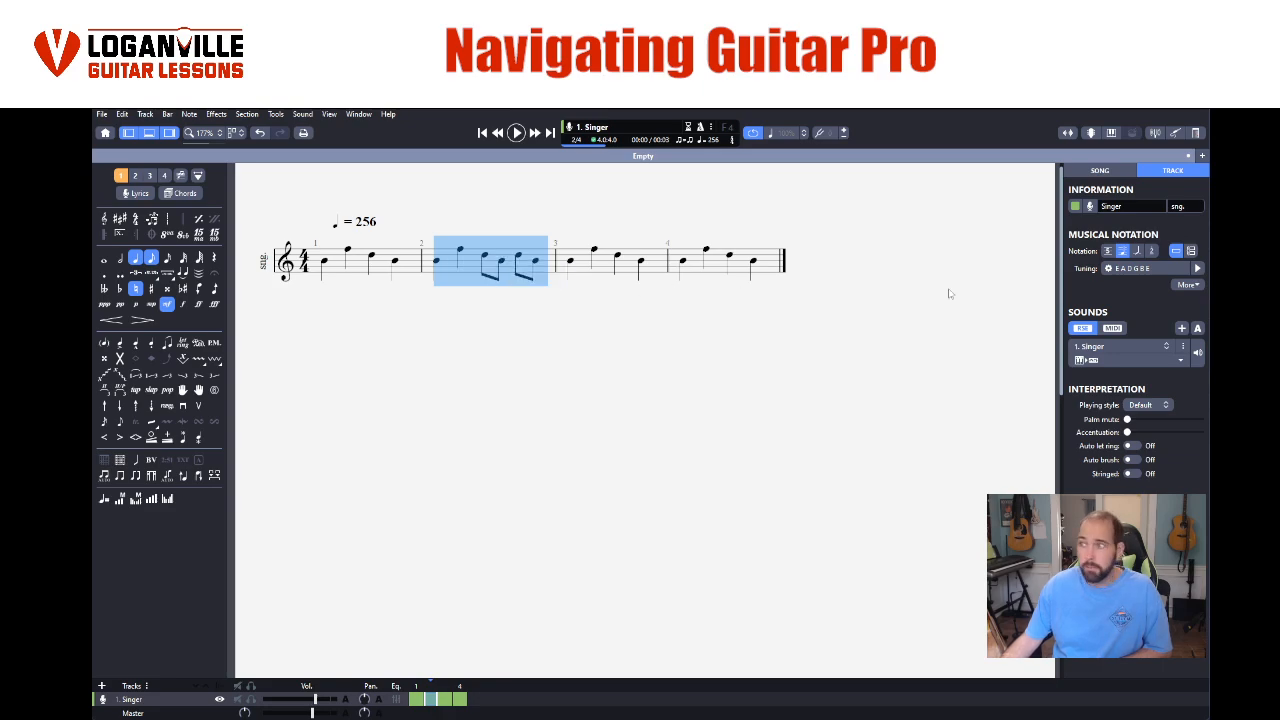
{"action": "left_click_drag", "start_coordinate": [757, 278], "coordinate": [689, 276]}
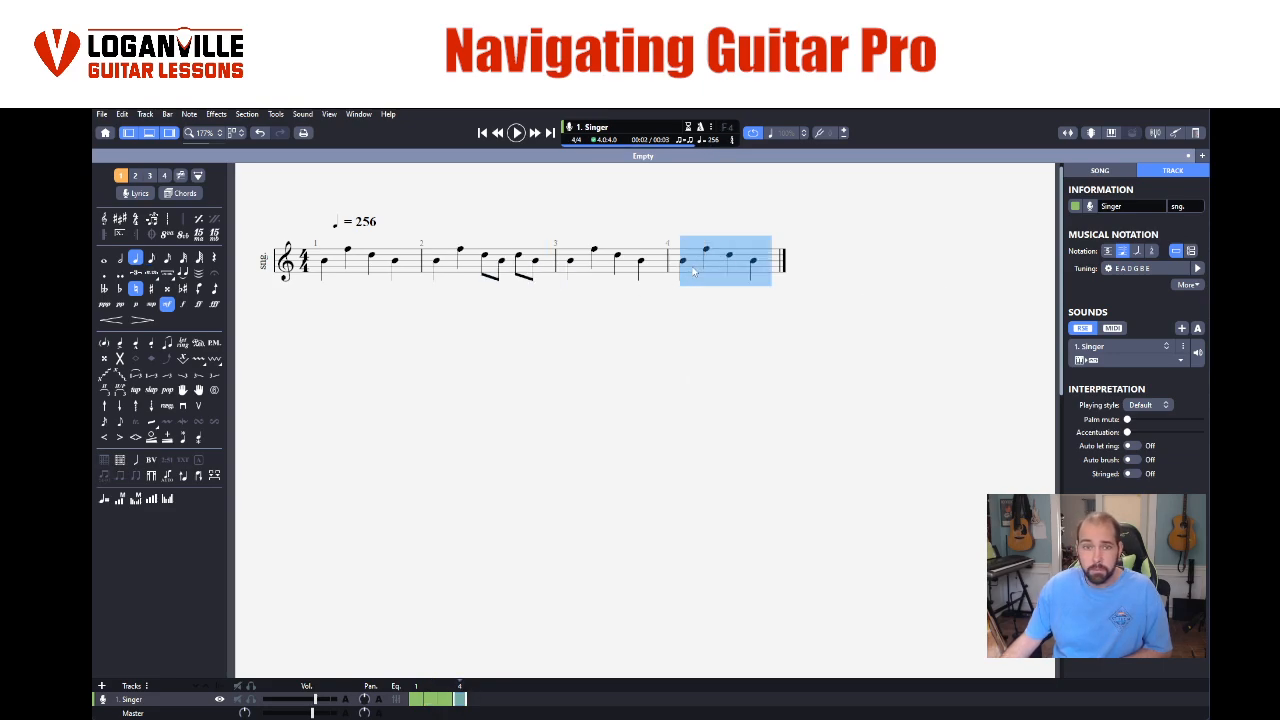
{"action": "right_click", "coordinate": [692, 272]}
{"action": "left_click", "coordinate": [700, 292]}
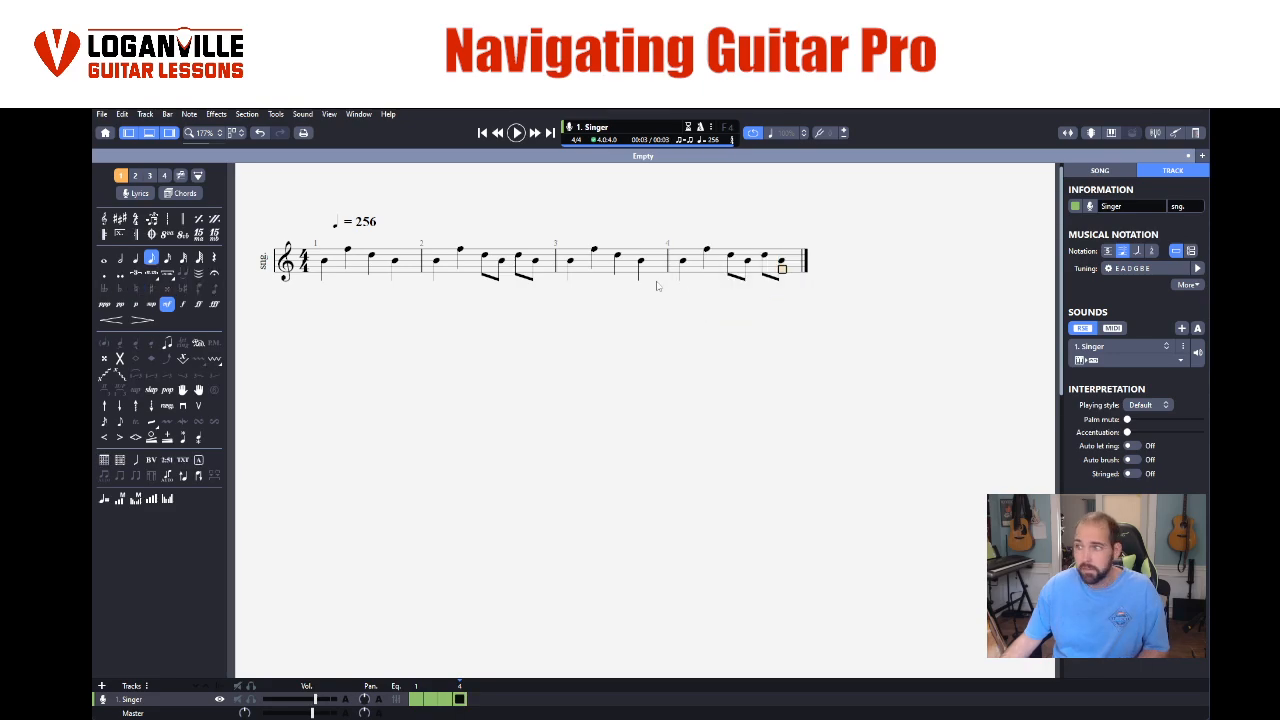
- Play back the edited four bars, stop, and return to the first note of bar 1
{"action": "key", "text": "space"}
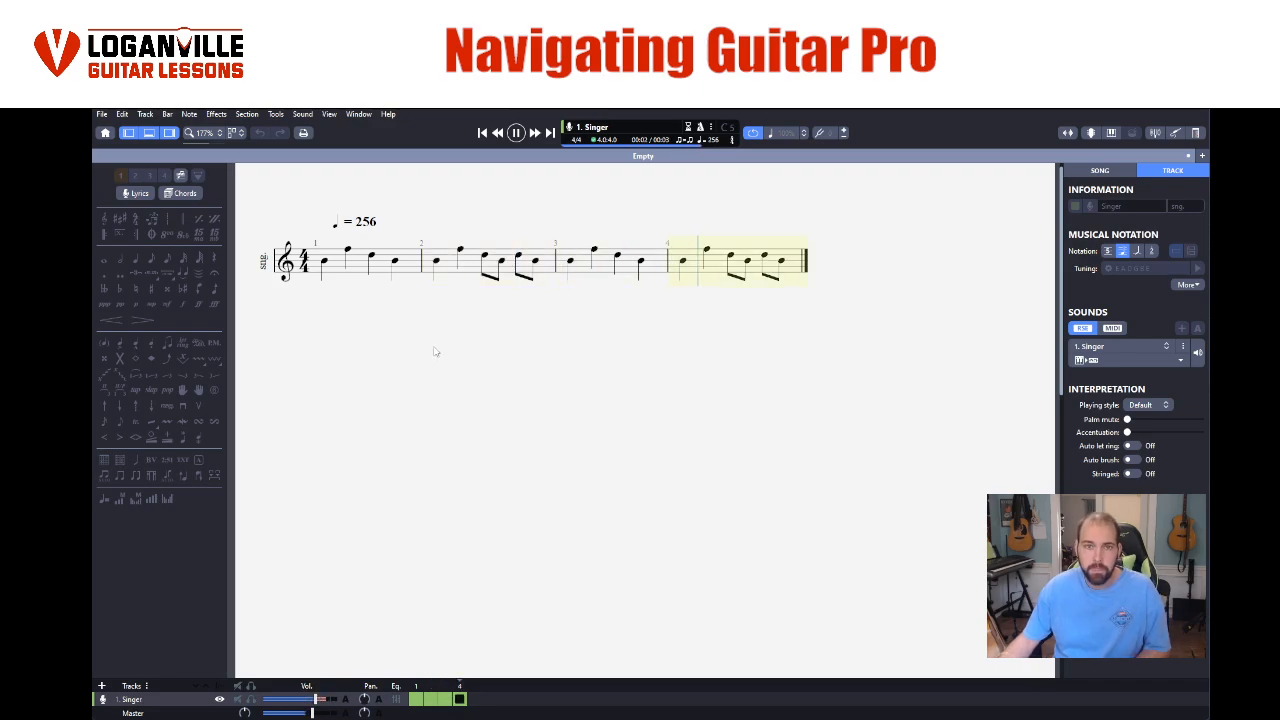
{"action": "key", "text": "space"}
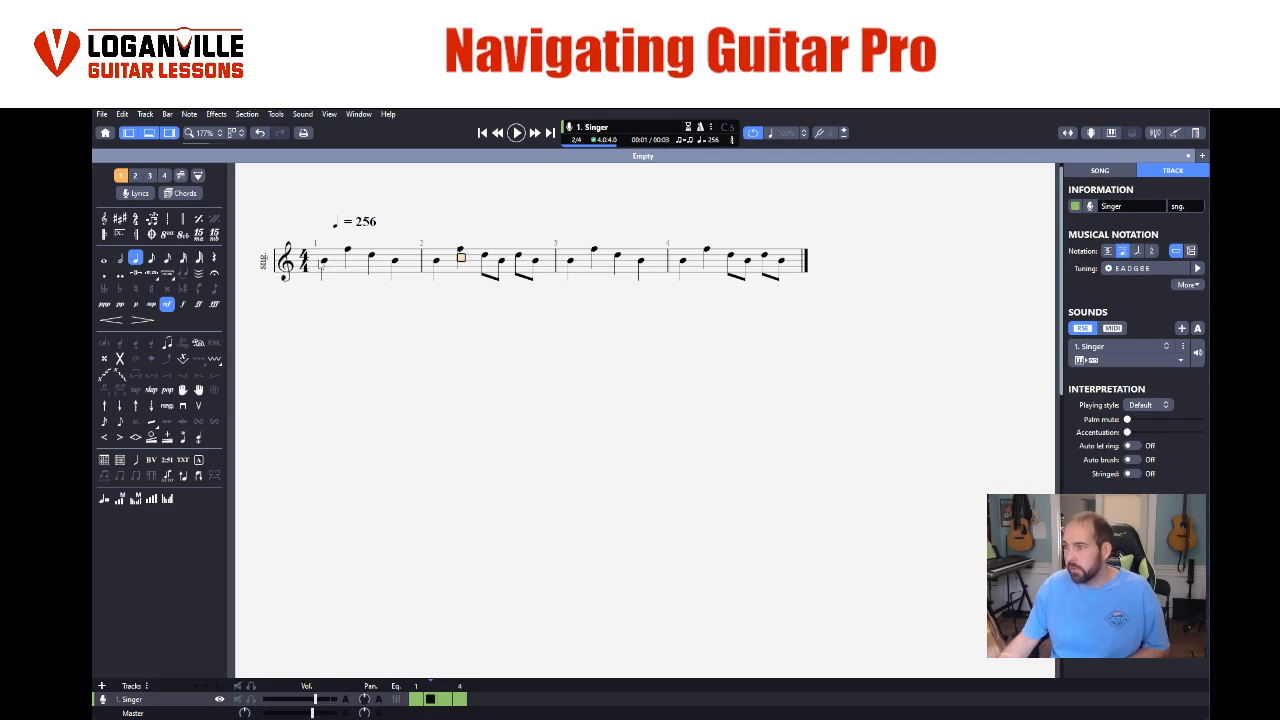
{"action": "left_click_drag", "start_coordinate": [321, 263], "coordinate": [799, 276]}
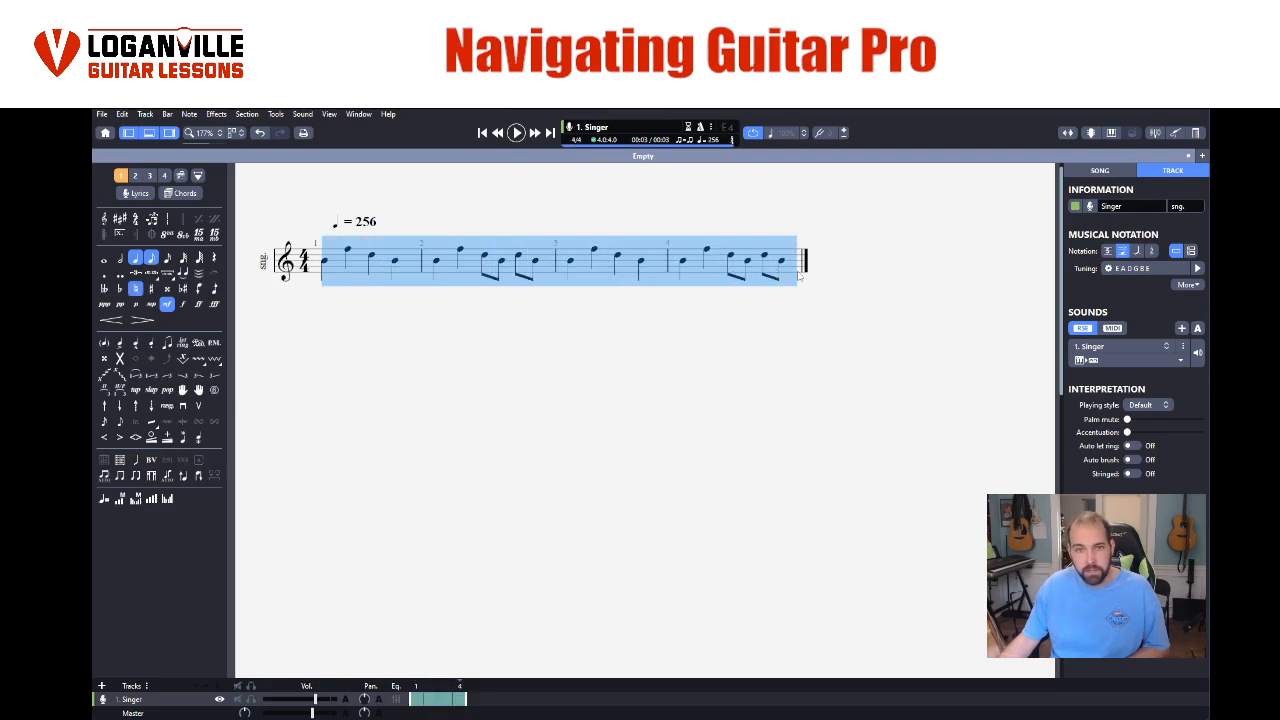
{"action": "left_click", "coordinate": [372, 293]}
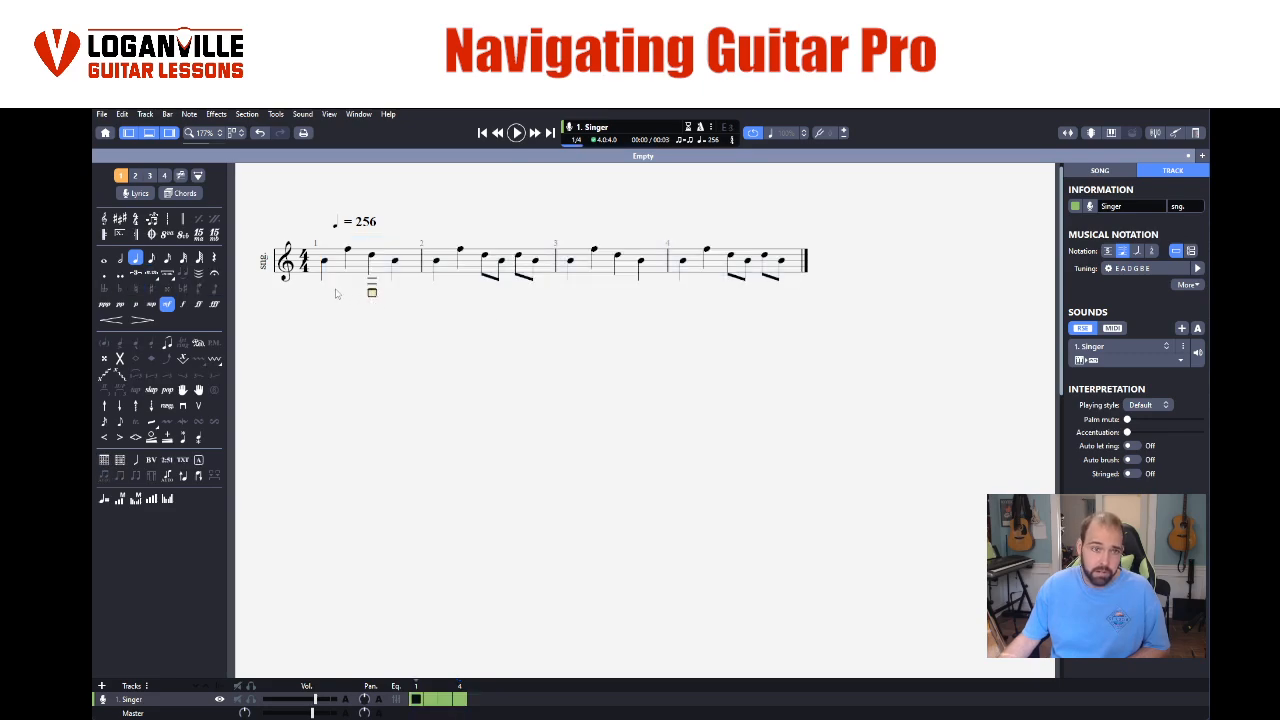
{"action": "left_click", "coordinate": [323, 262]}
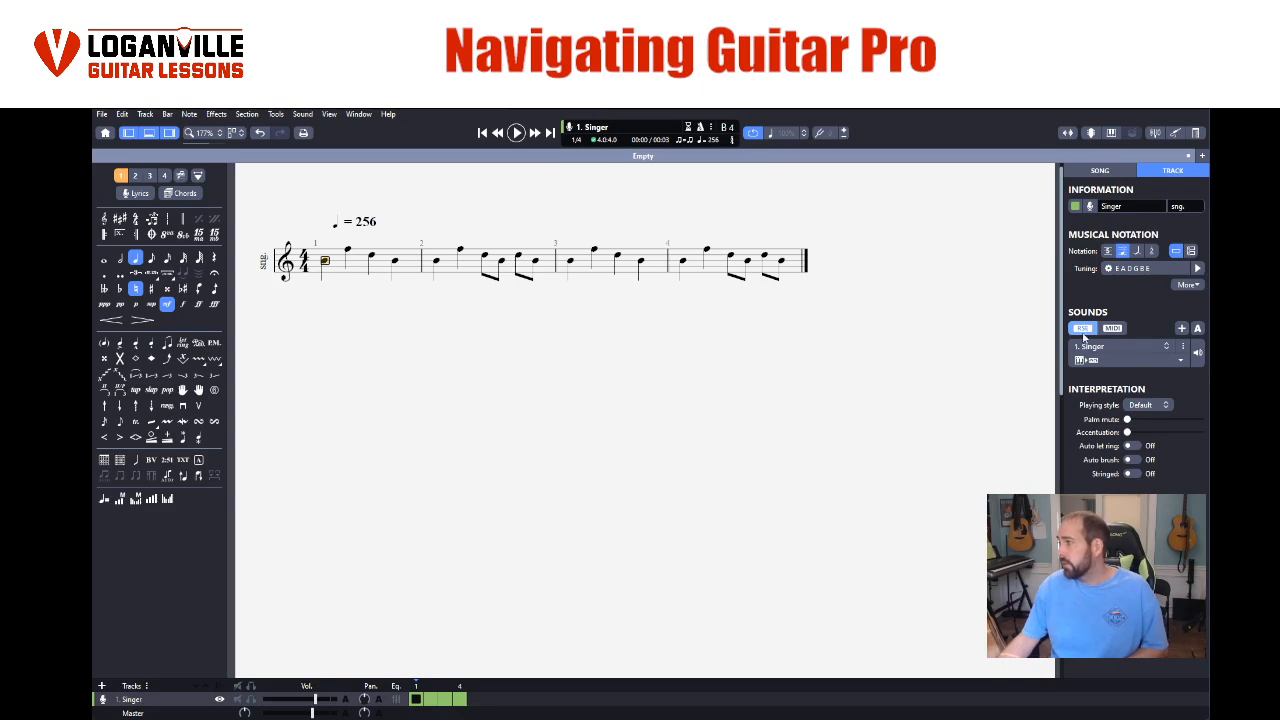
- Set the track's sound to the Electric Piano from the Keyboard sounds and listen to the looped bars
{"action": "left_click", "coordinate": [1095, 172]}
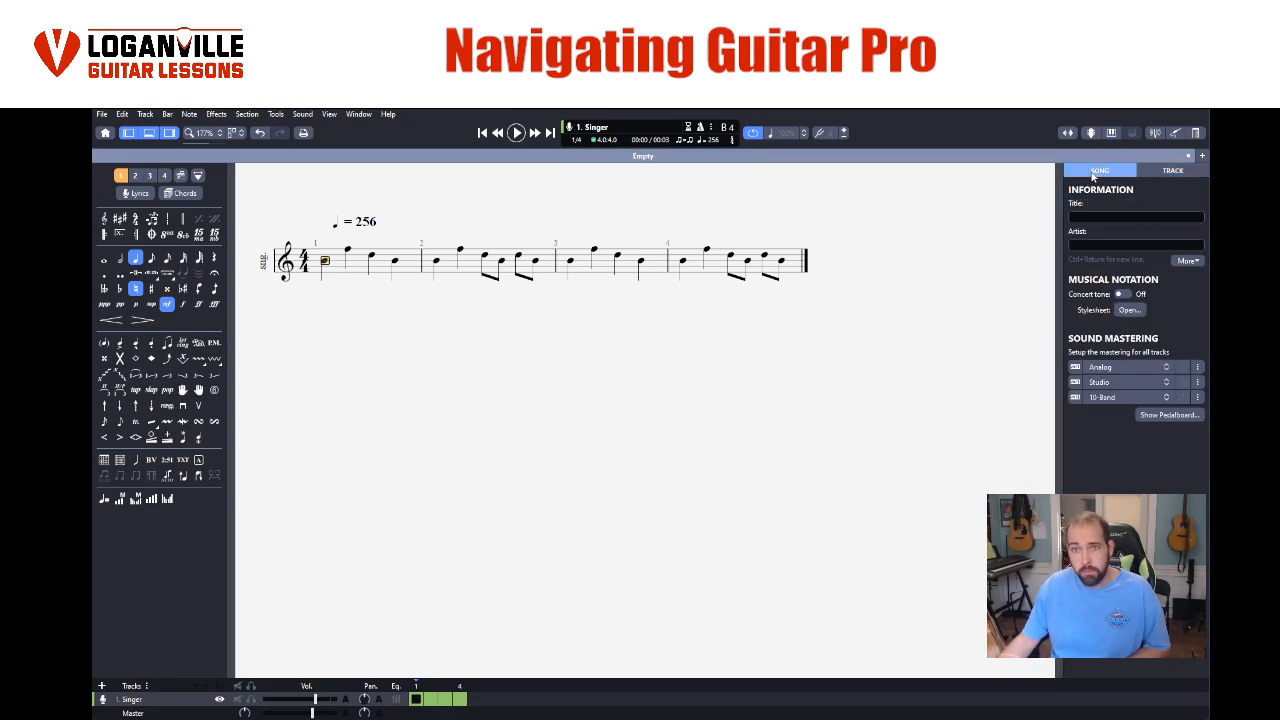
{"action": "left_click", "coordinate": [1165, 172]}
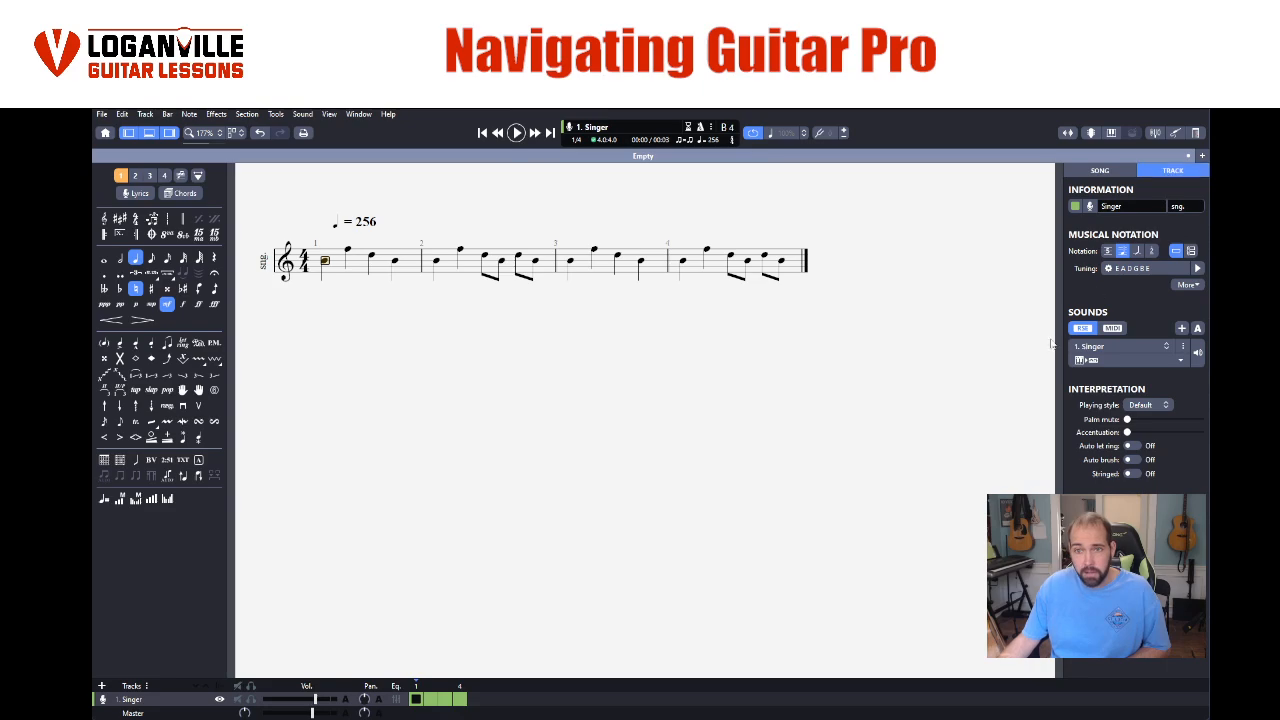
{"action": "left_click", "coordinate": [1099, 347]}
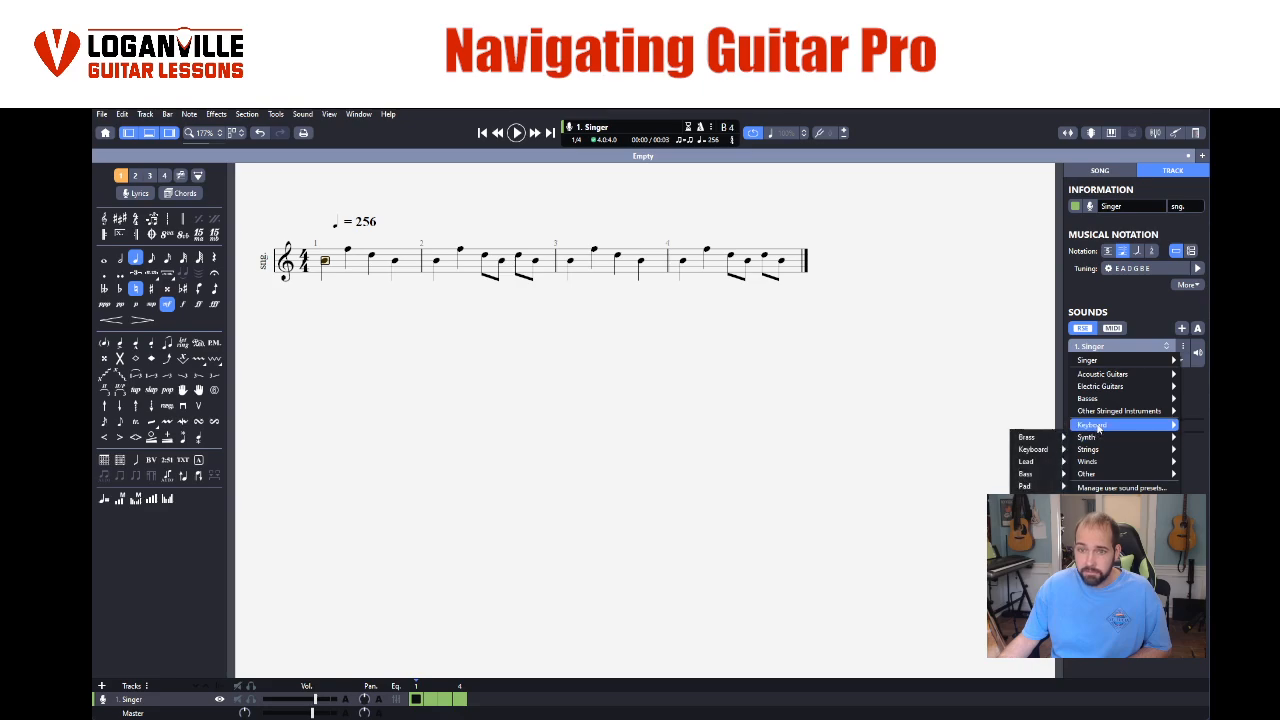
{"action": "mouse_move", "coordinate": [1099, 426]}
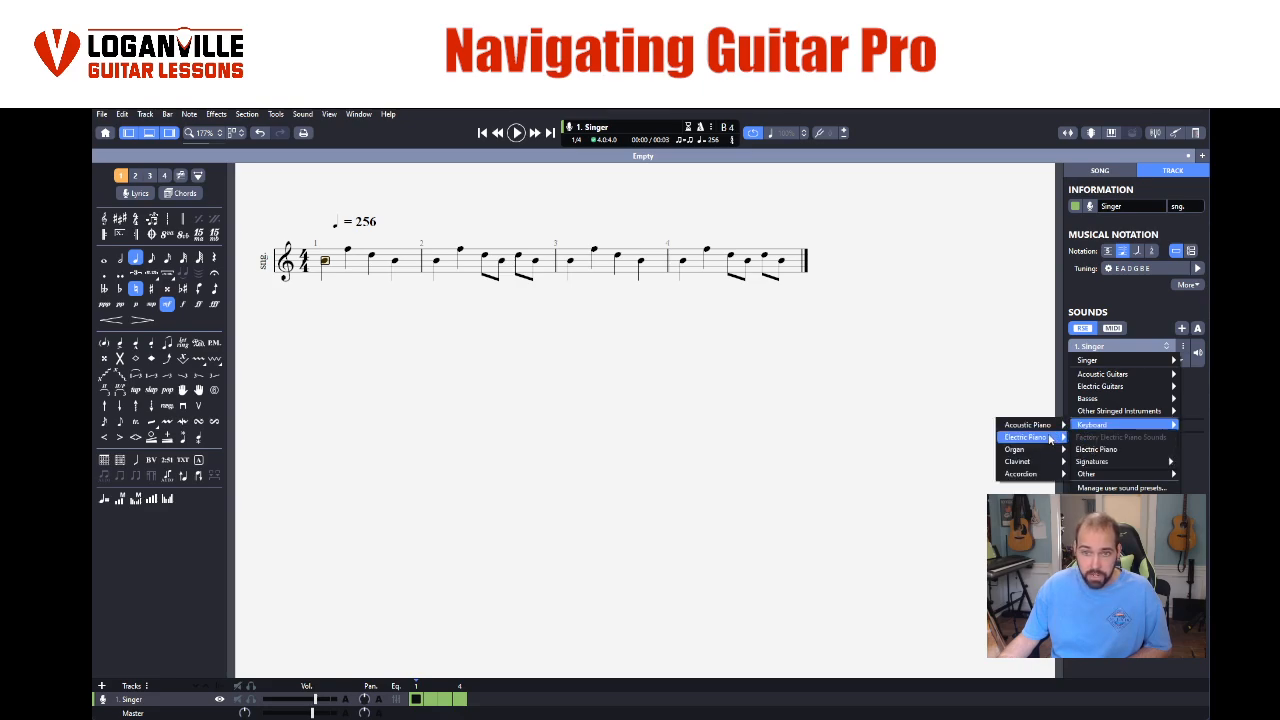
{"action": "left_click", "coordinate": [1089, 451]}
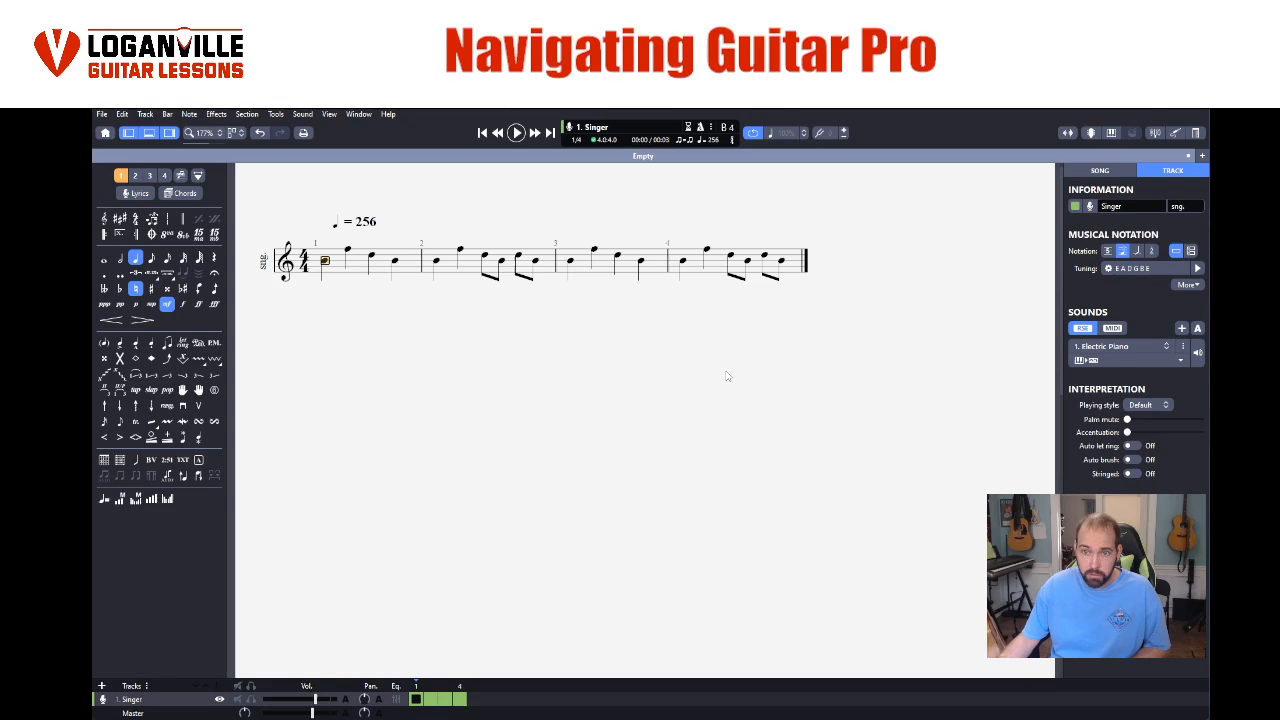
{"action": "key", "text": "space"}
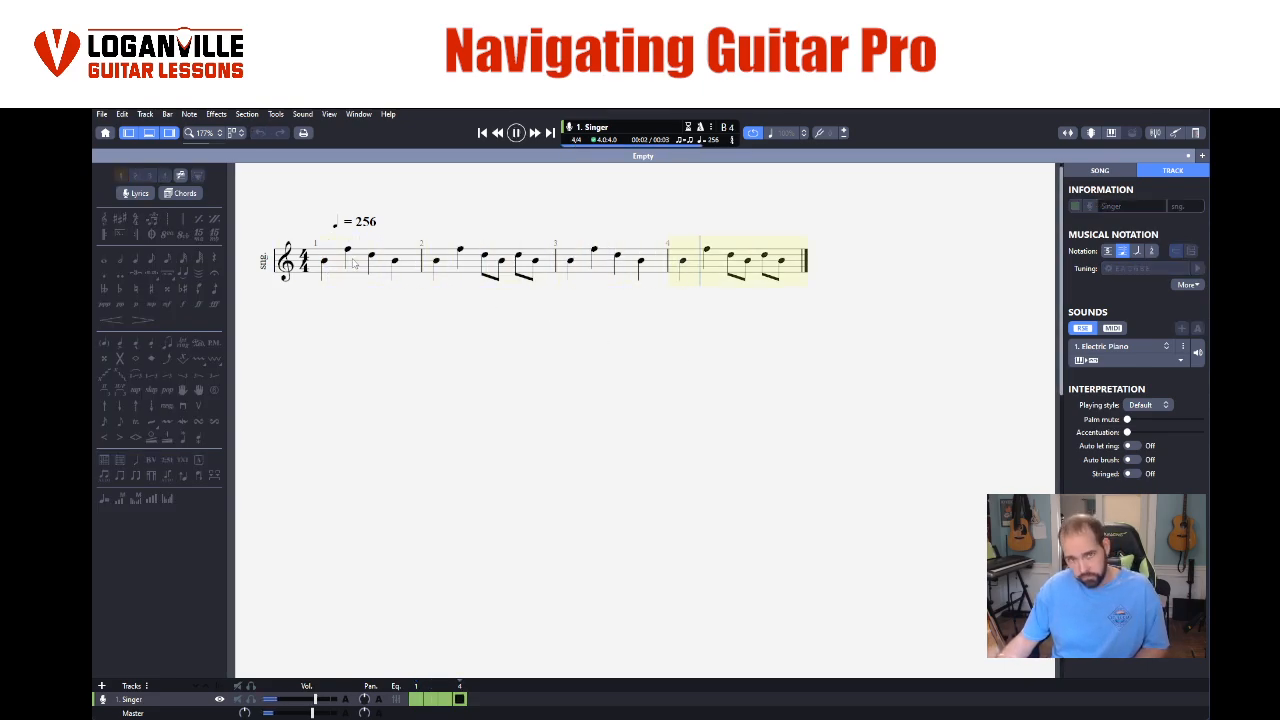
{"action": "key", "text": "space"}
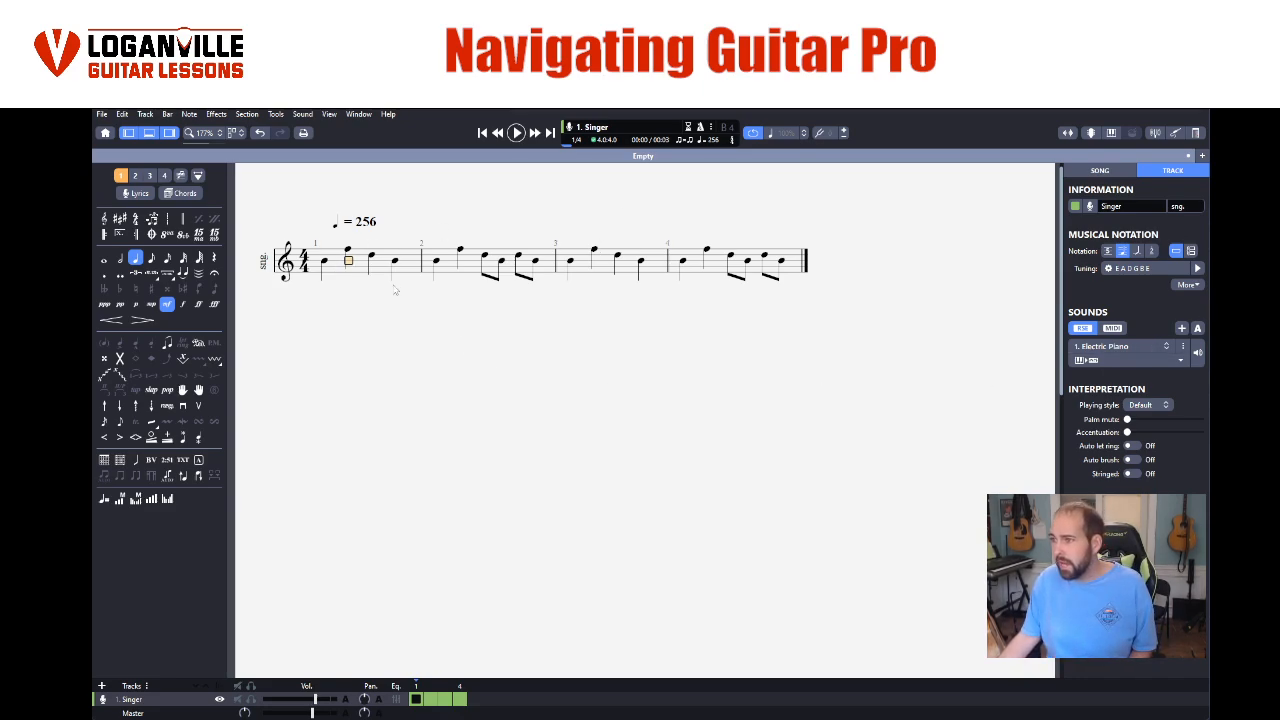
- Loop playback over all four bars and switch the track's sound to the Funky organ from the Keyboard sounds
{"action": "left_click_drag", "start_coordinate": [324, 263], "coordinate": [793, 265]}
{"action": "left_click", "coordinate": [516, 133]}
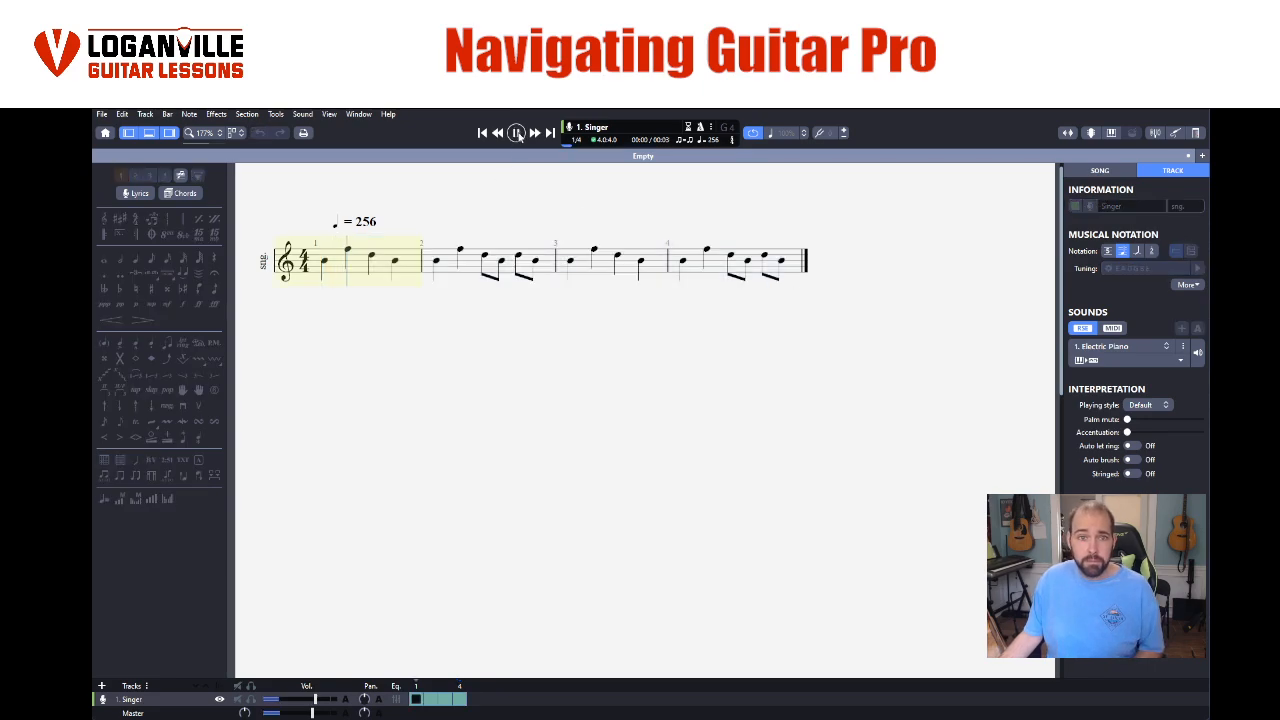
{"action": "left_click", "coordinate": [1140, 347]}
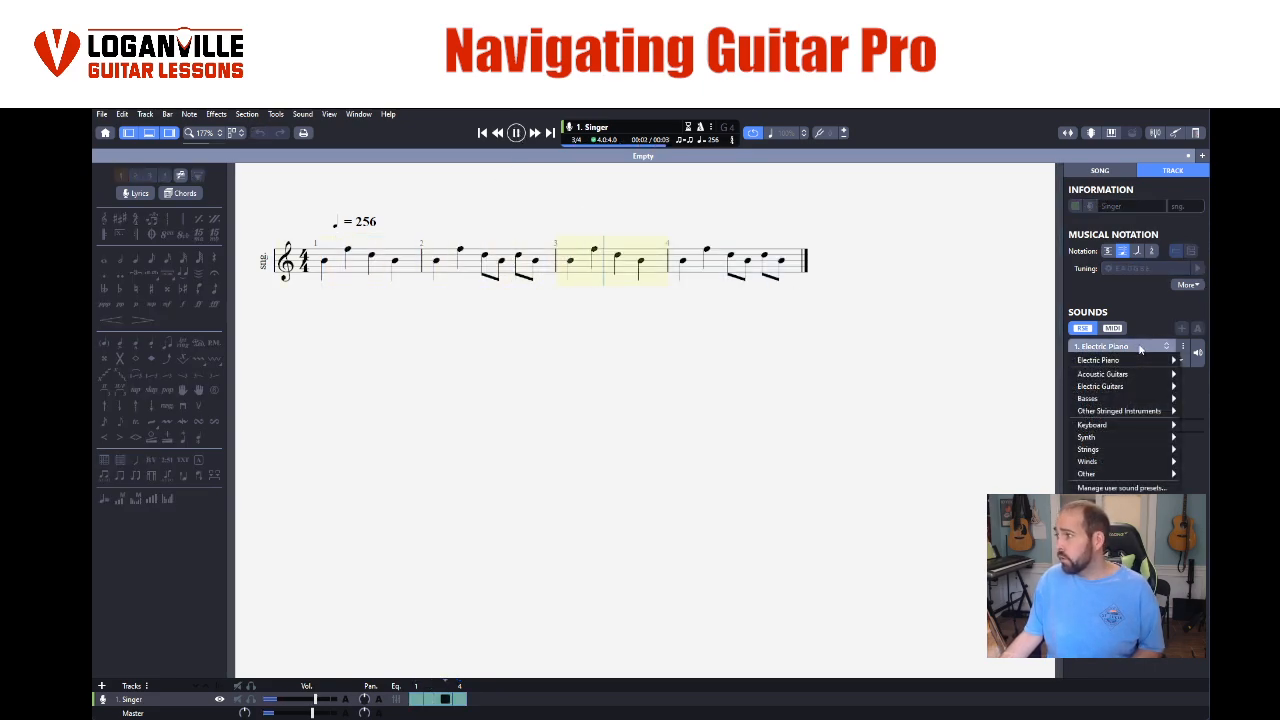
{"action": "mouse_move", "coordinate": [1117, 390]}
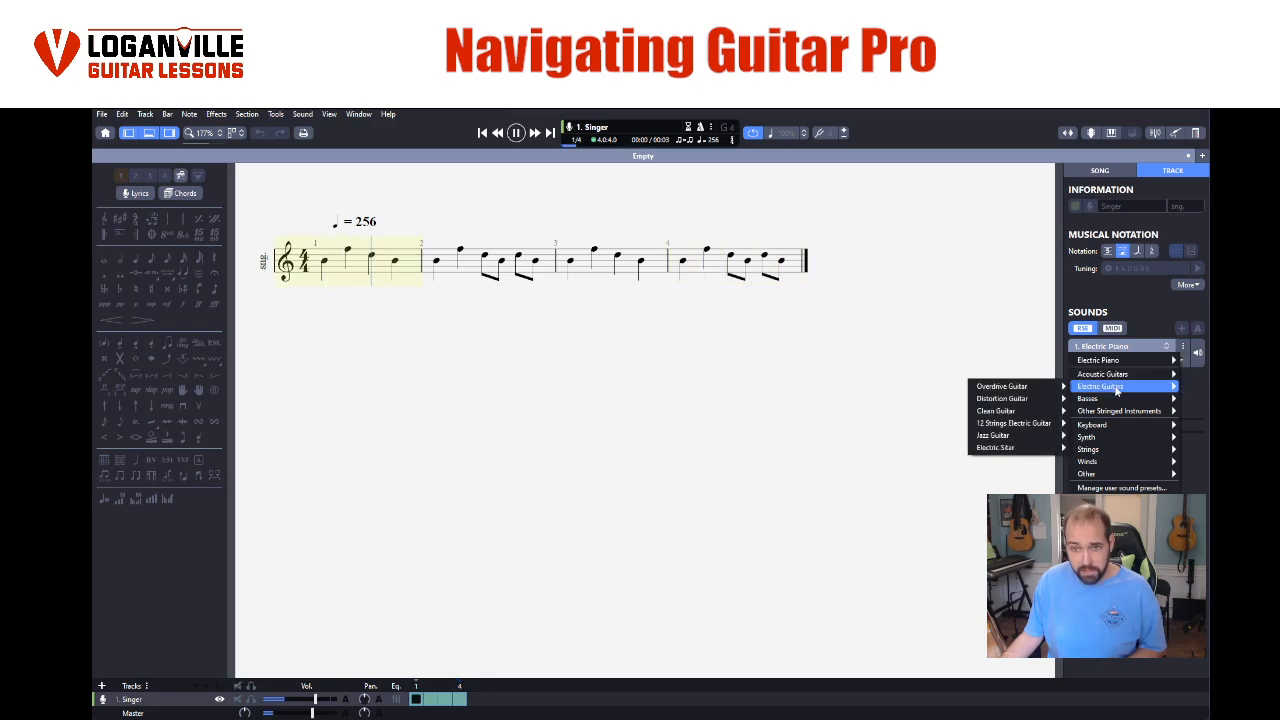
{"action": "mouse_move", "coordinate": [1105, 430]}
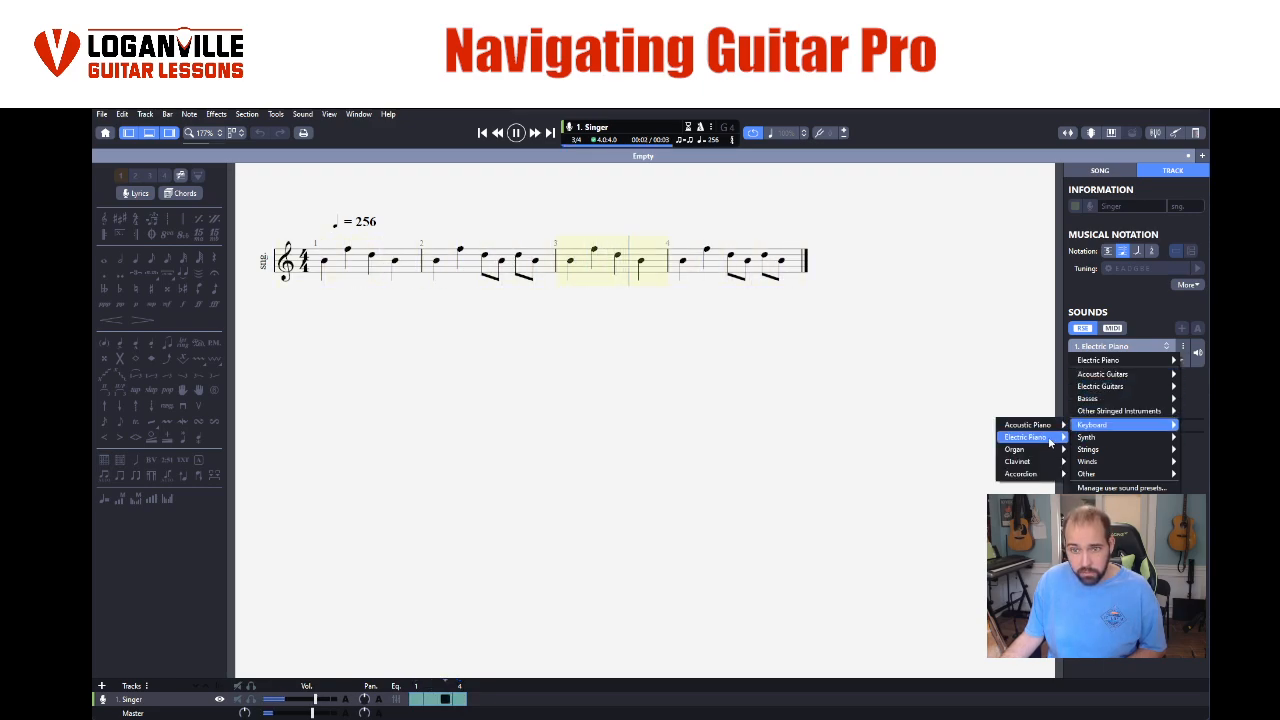
{"action": "mouse_move", "coordinate": [1015, 449]}
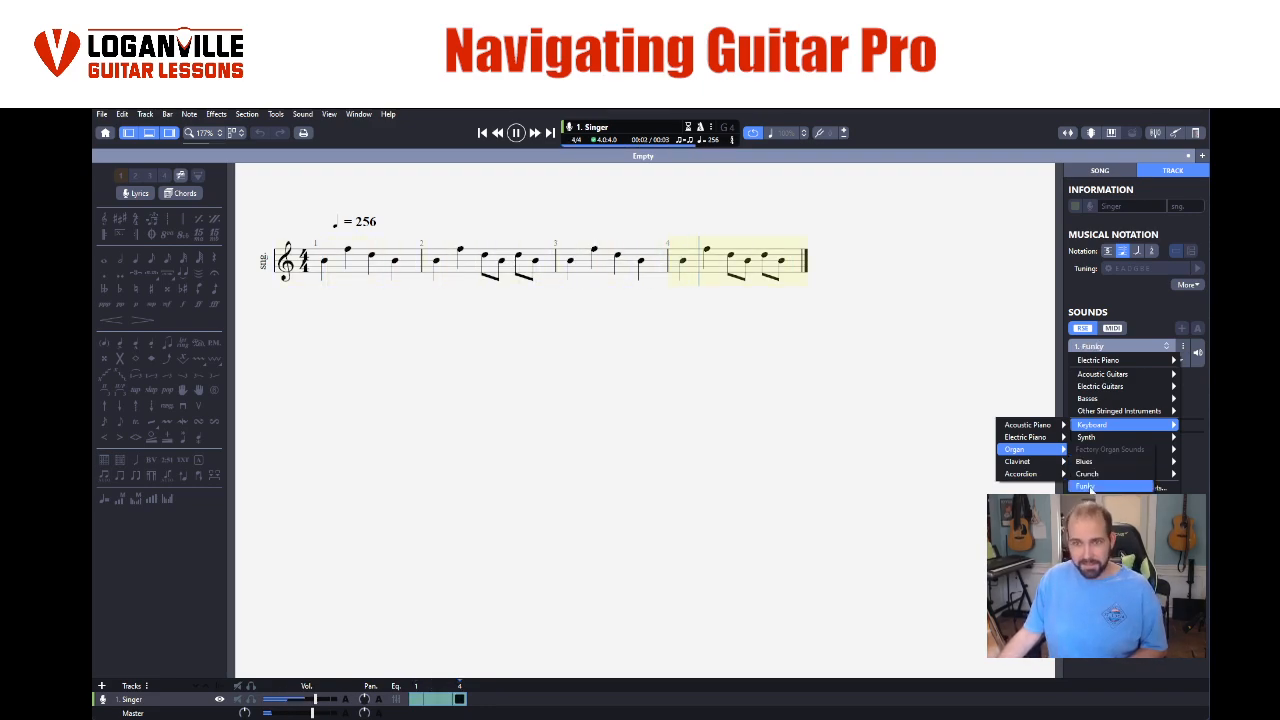
- Set the track's sound to the Accordion from the Keyboard sounds, listen to the looped bars and stop playback
{"action": "mouse_move", "coordinate": [1032, 474]}
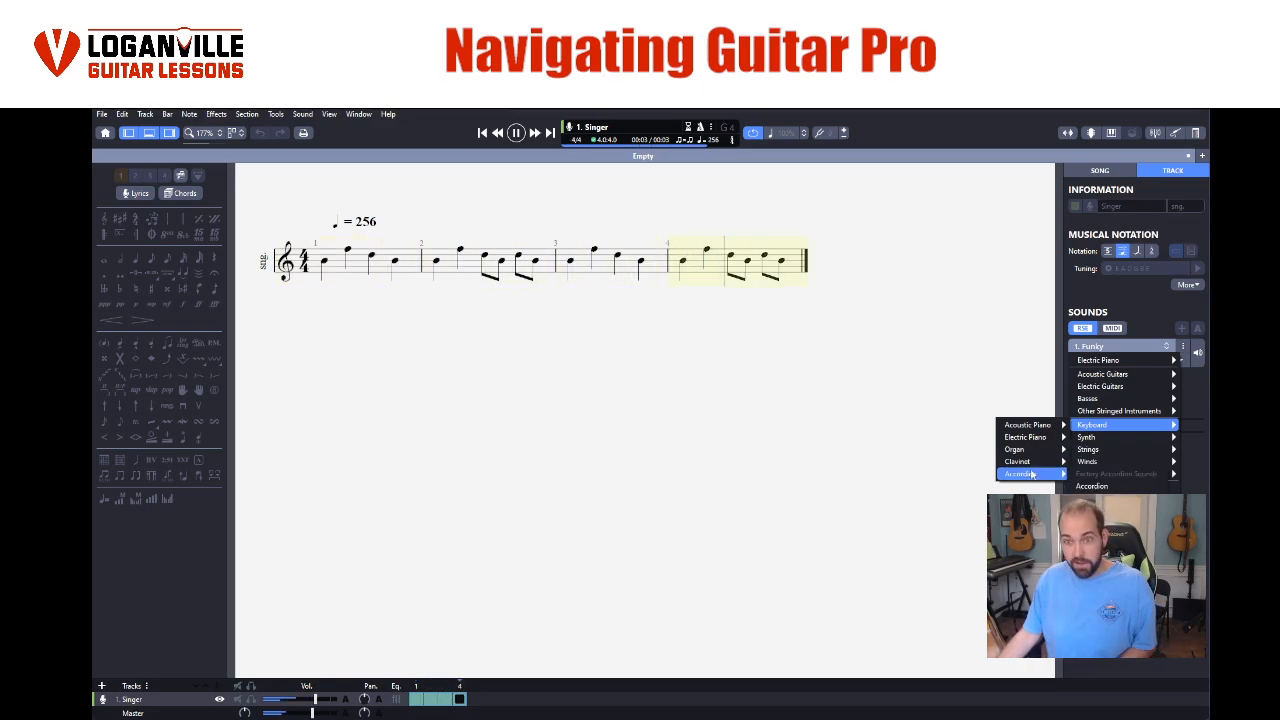
{"action": "mouse_move", "coordinate": [1095, 467]}
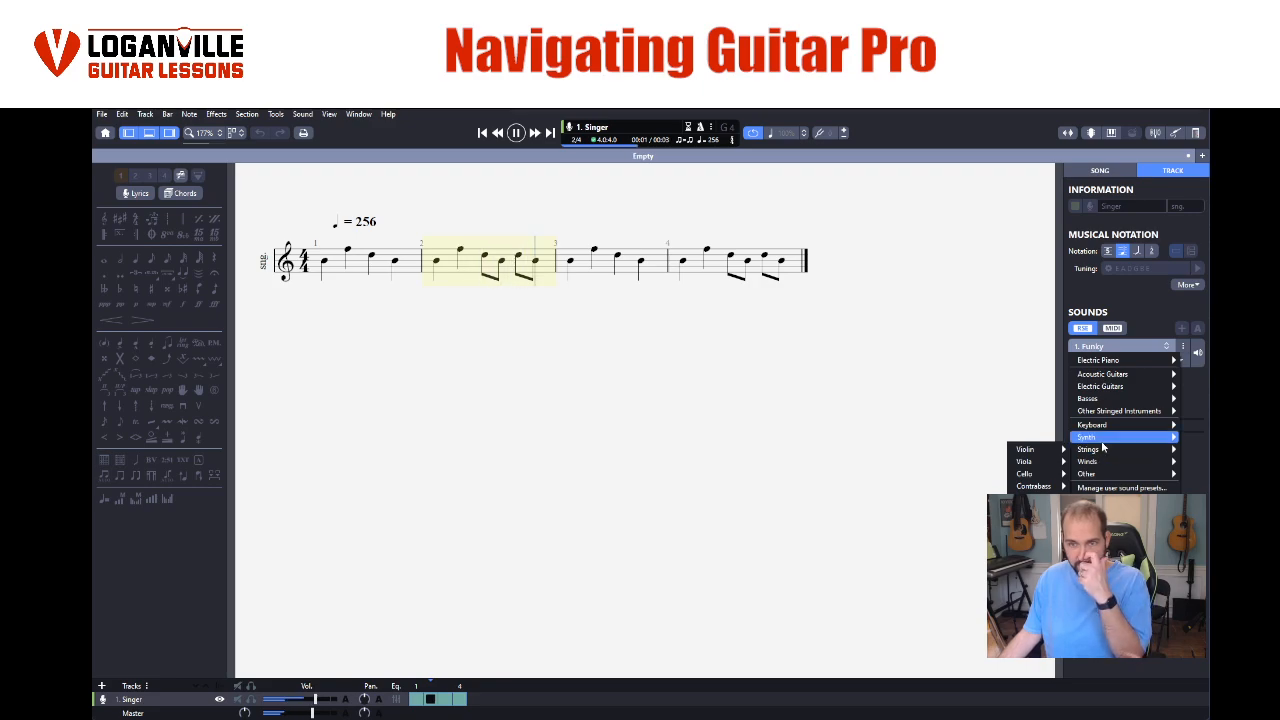
{"action": "mouse_move", "coordinate": [1095, 429]}
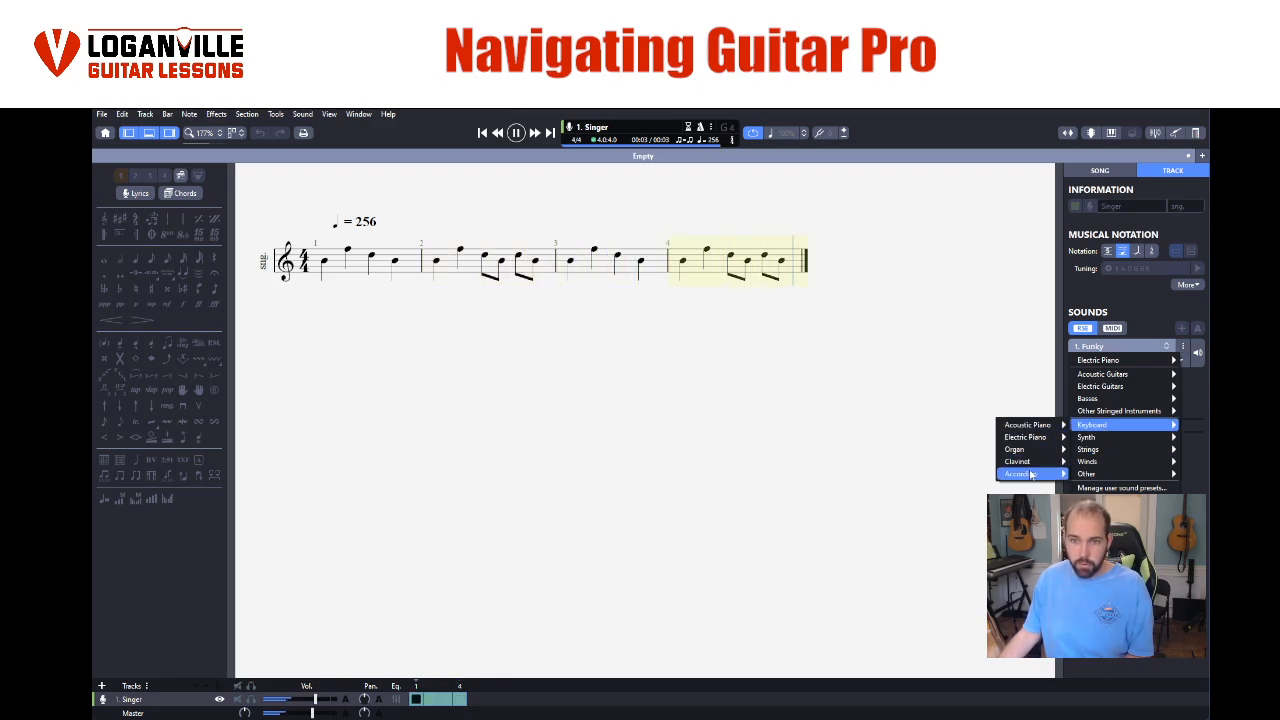
{"action": "mouse_move", "coordinate": [1030, 475]}
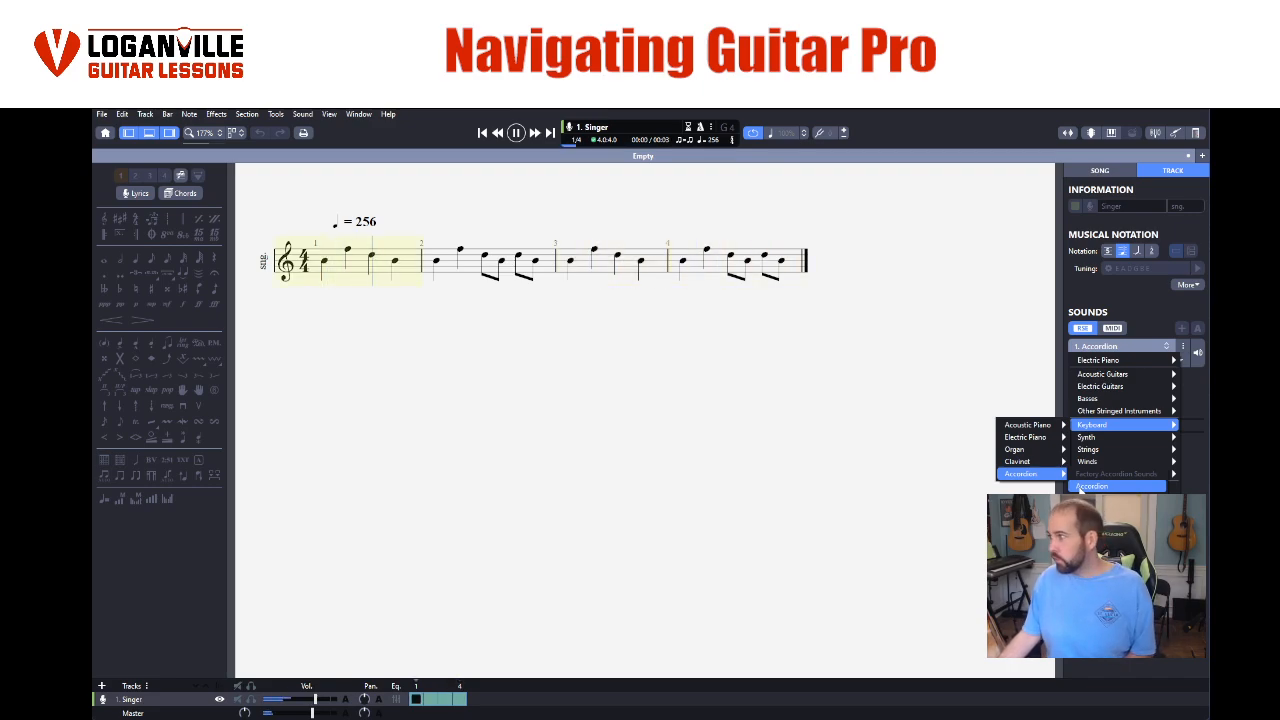
{"action": "left_click", "coordinate": [1082, 487]}
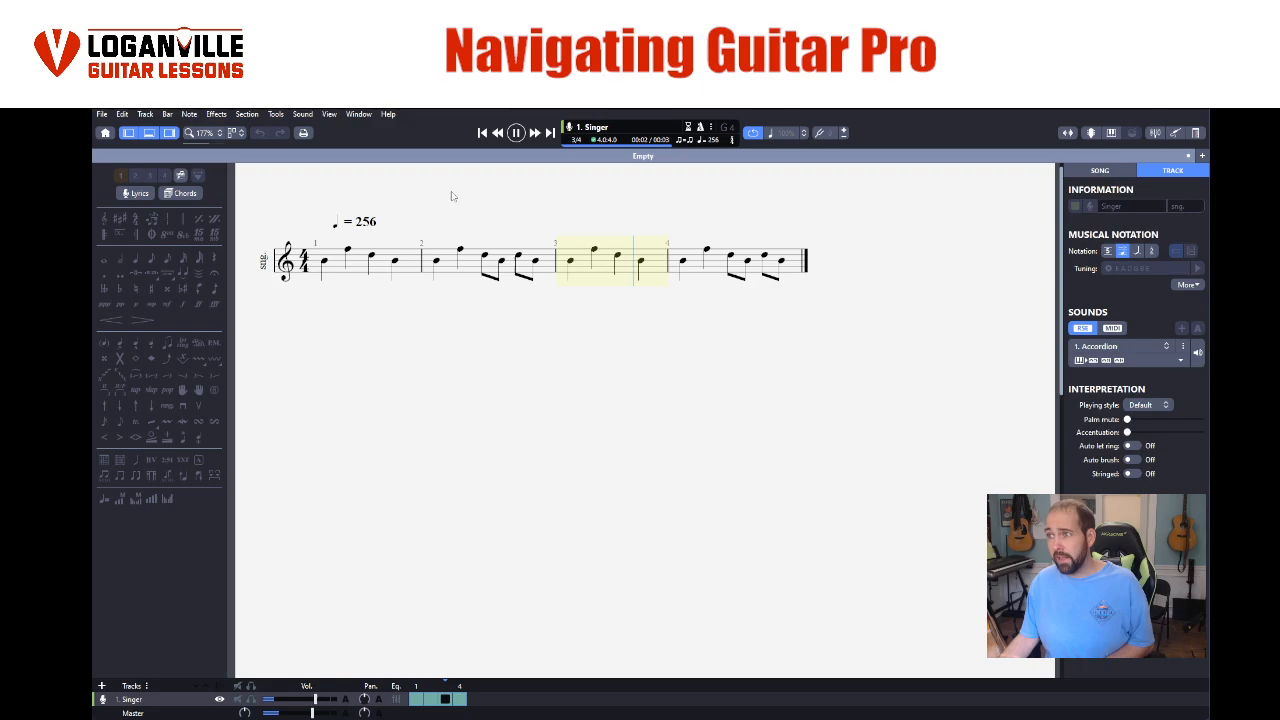
{"action": "left_click", "coordinate": [517, 134]}
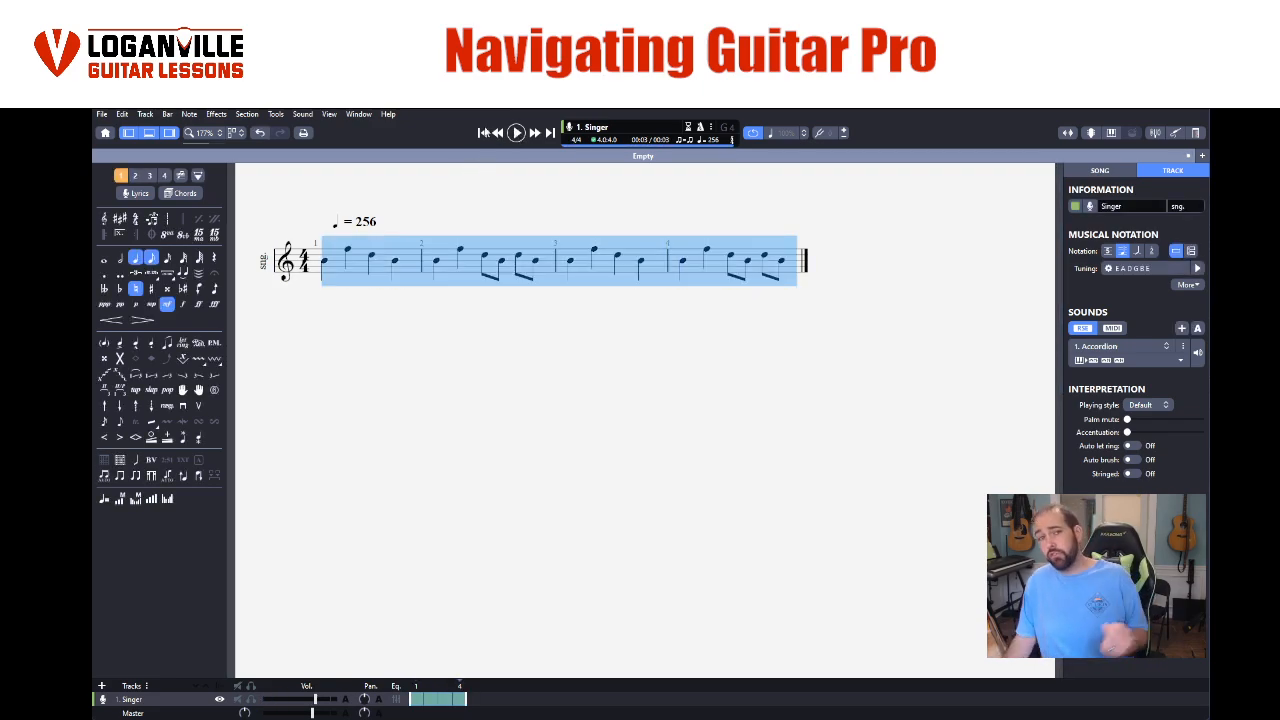
{"action": "key", "text": "space"}
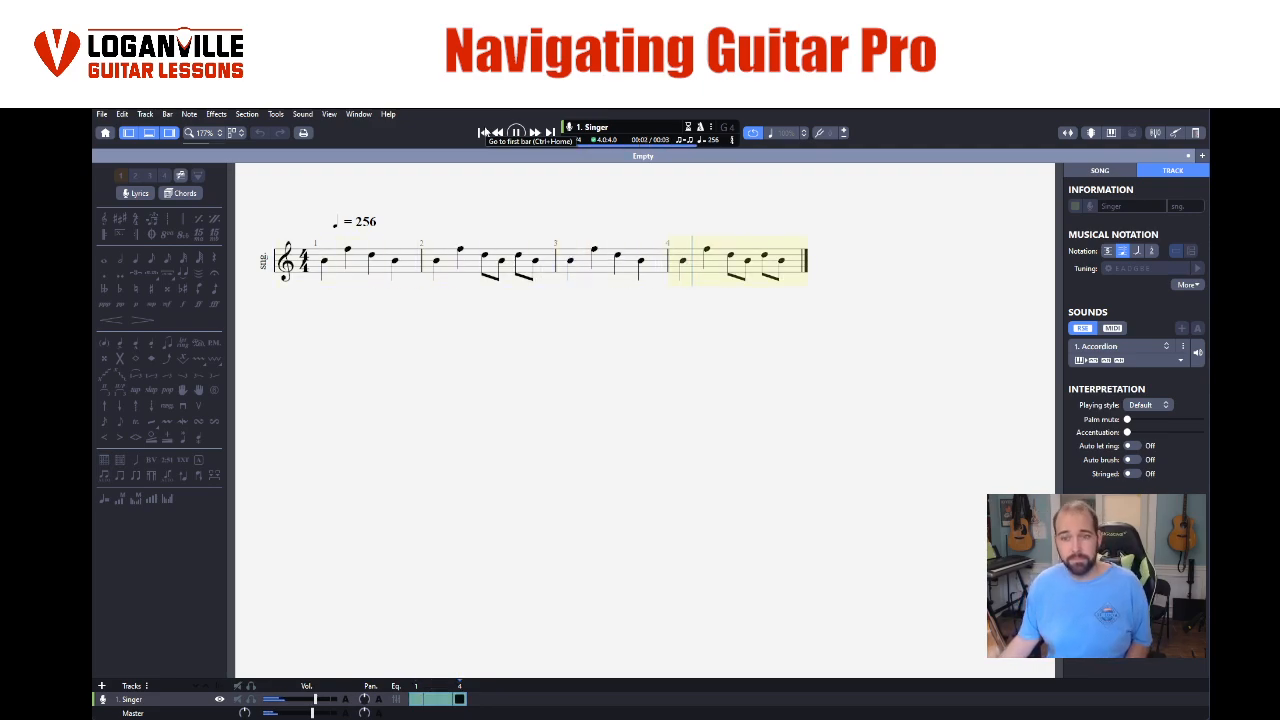
{"action": "key", "text": "space"}
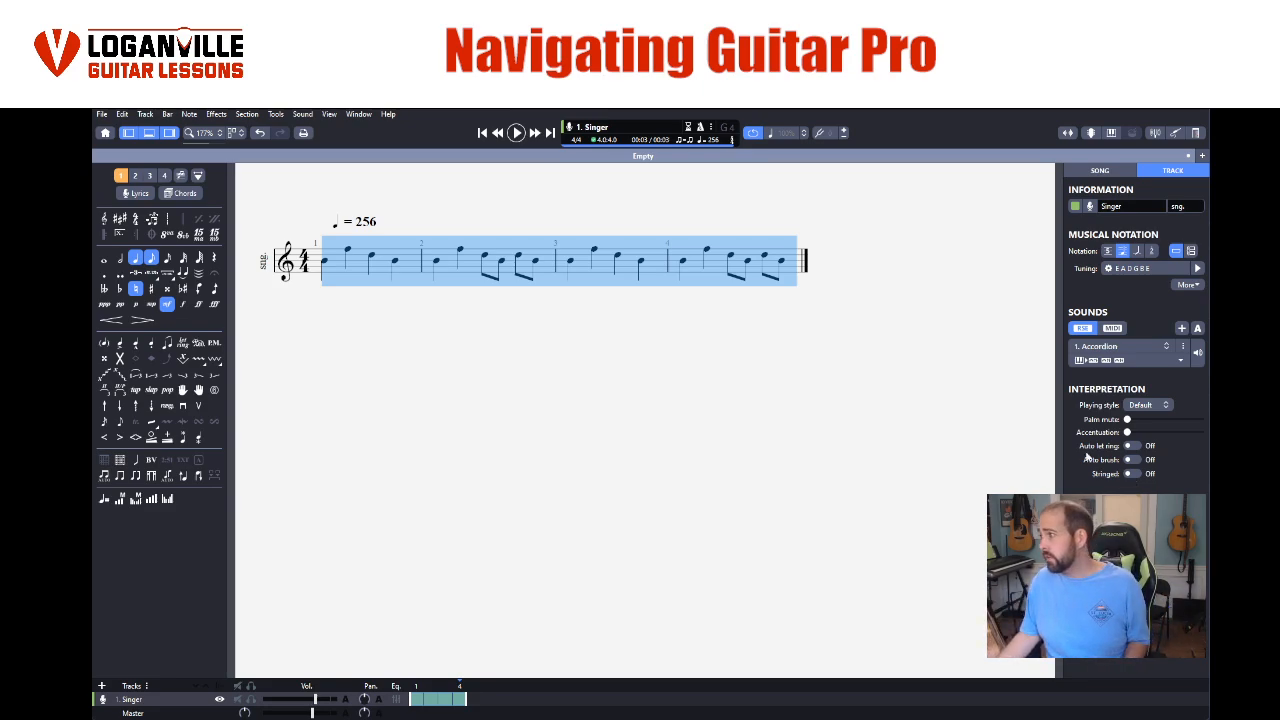
- Compare the looped bars with the Stringed interpretation option on and off, leave it off and stop playback
{"action": "left_click", "coordinate": [1129, 474]}
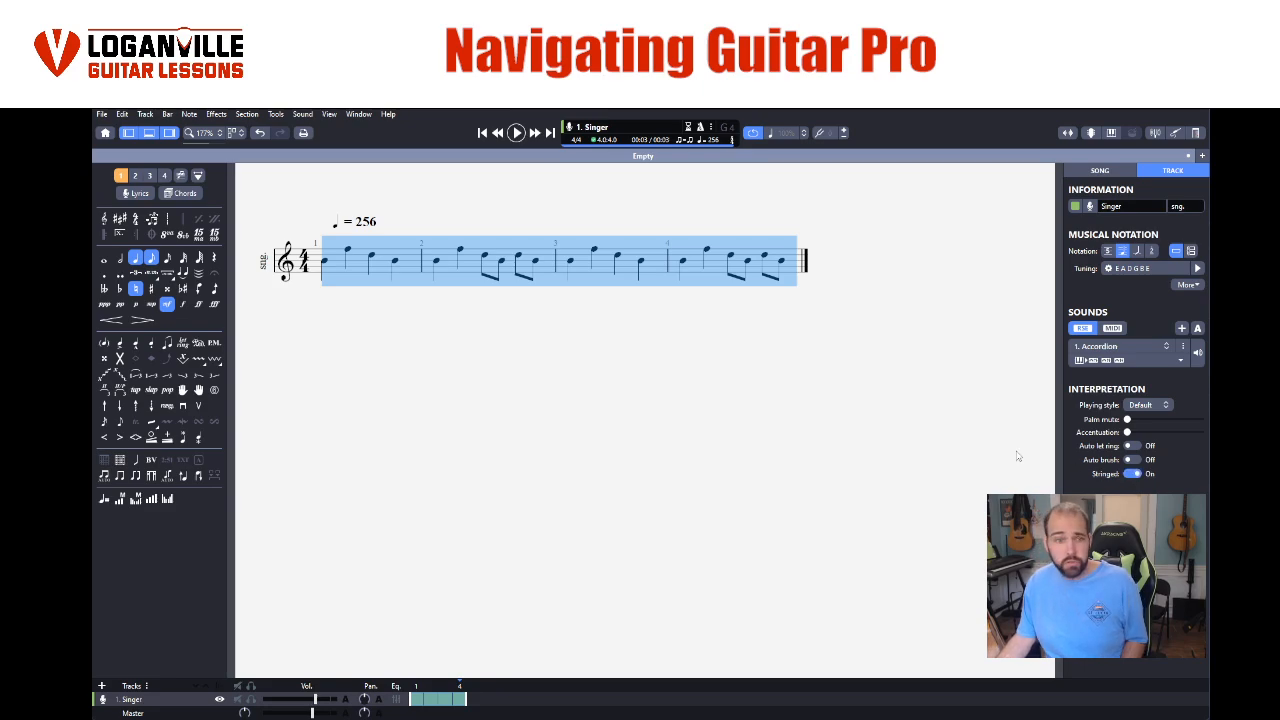
{"action": "key", "text": "space"}
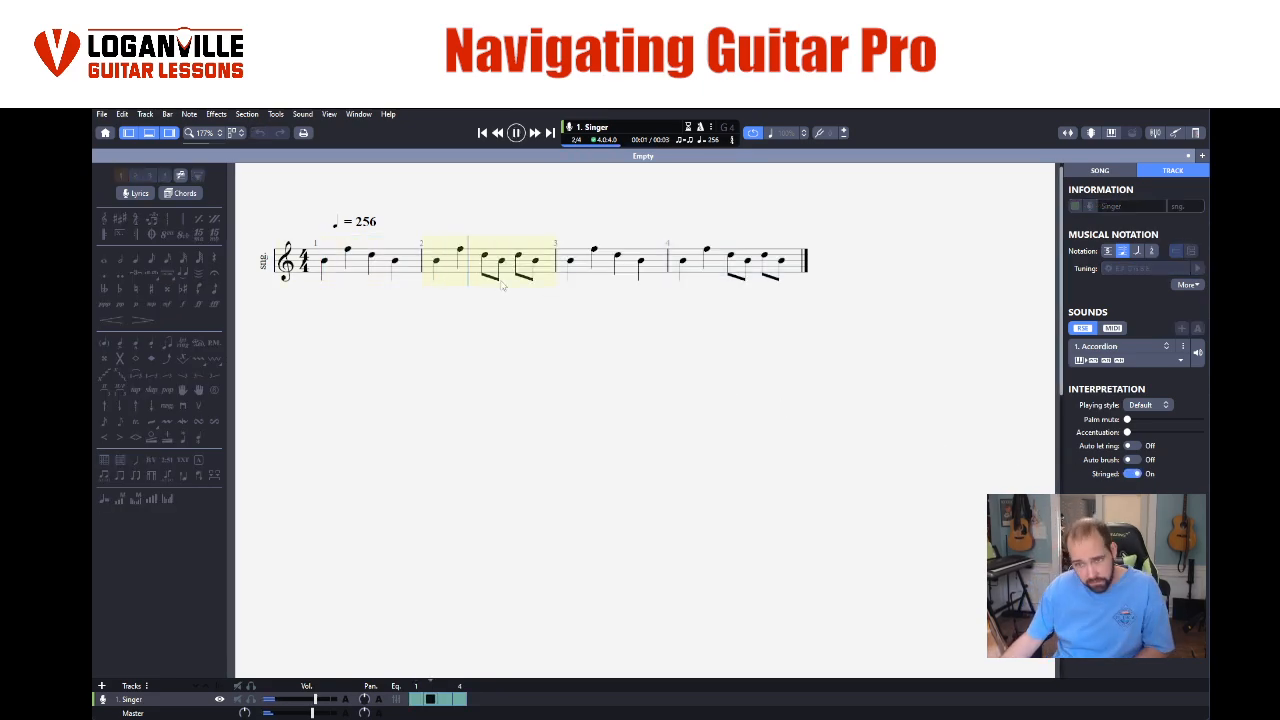
{"action": "left_click", "coordinate": [1131, 474]}
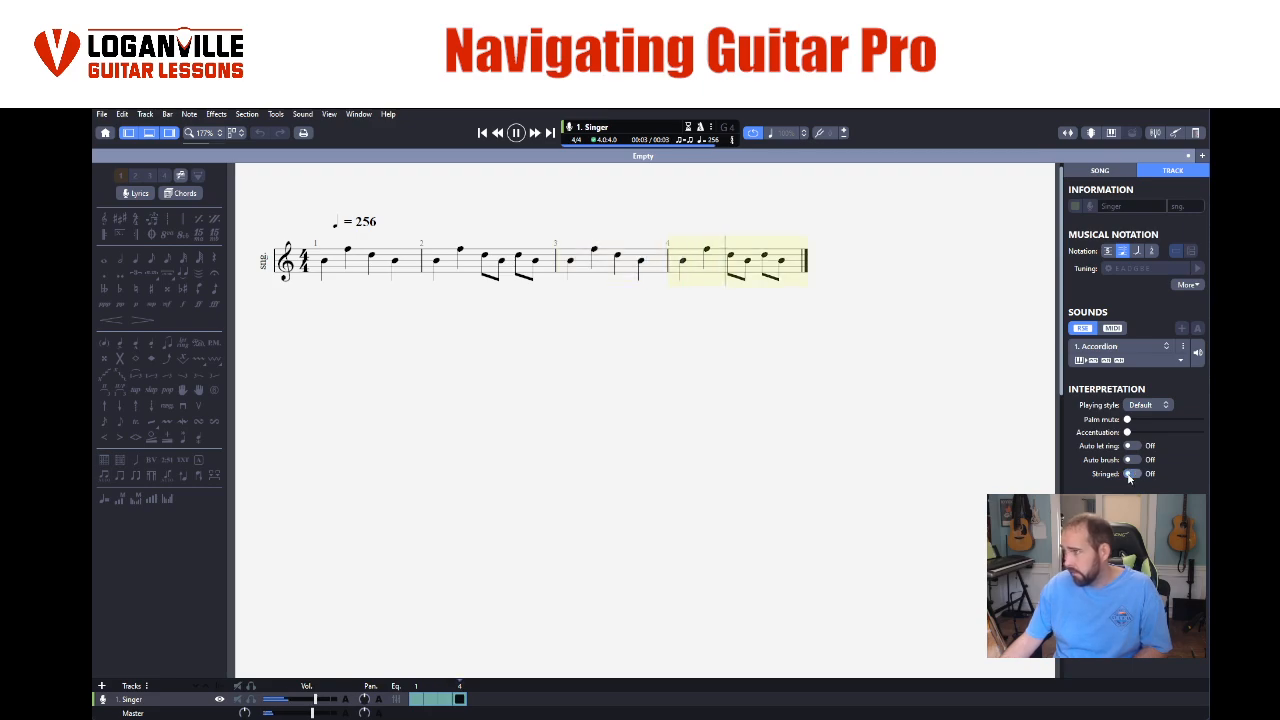
{"action": "left_click", "coordinate": [1131, 476]}
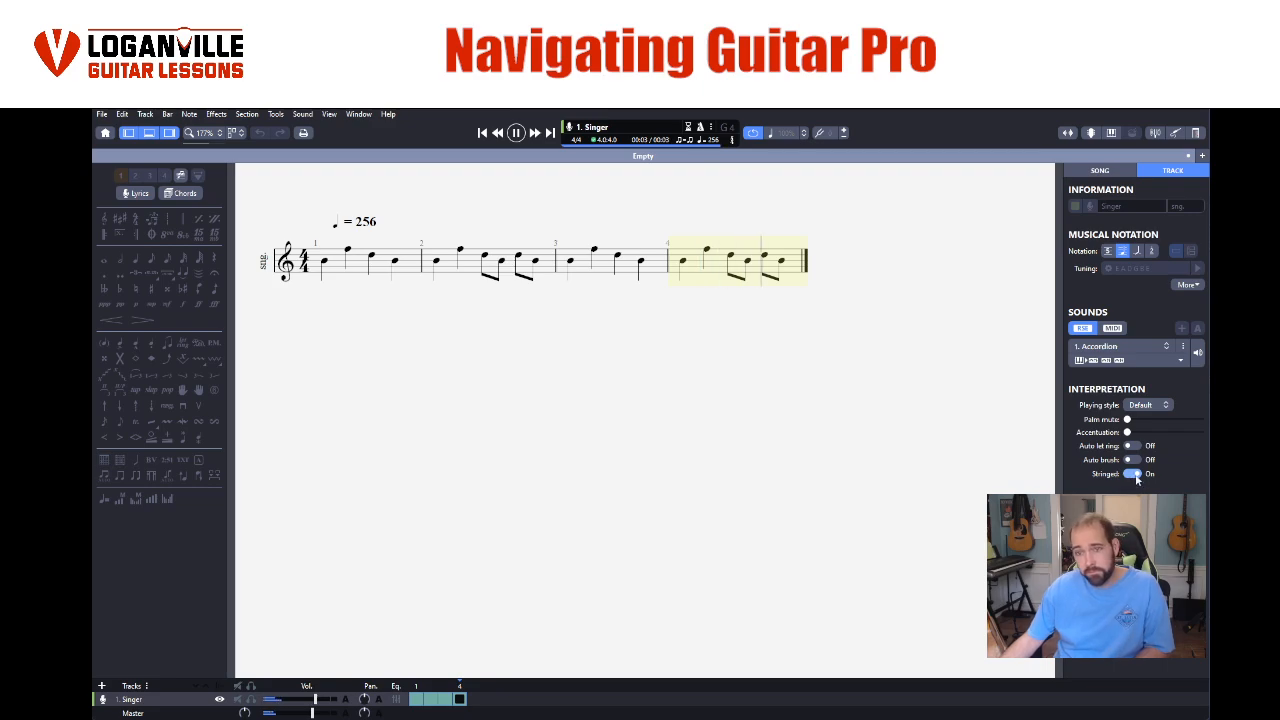
{"action": "left_click", "coordinate": [1132, 475]}
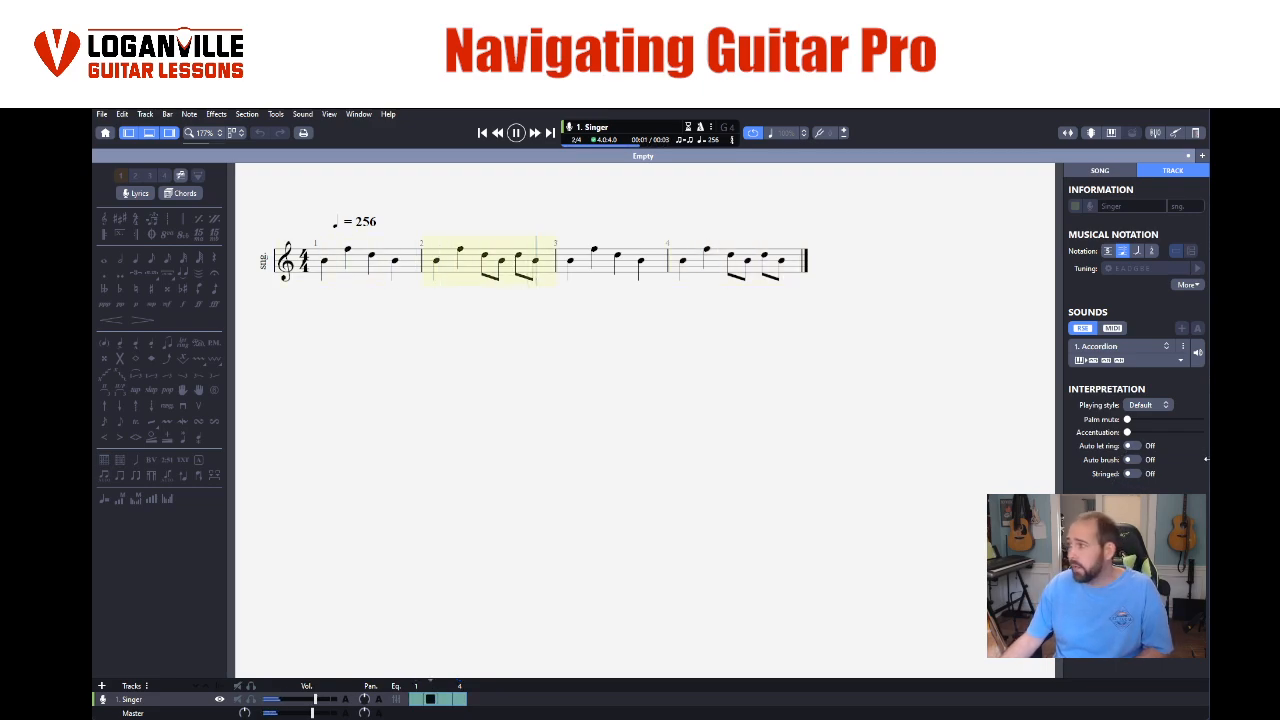
{"action": "left_click", "coordinate": [516, 133]}
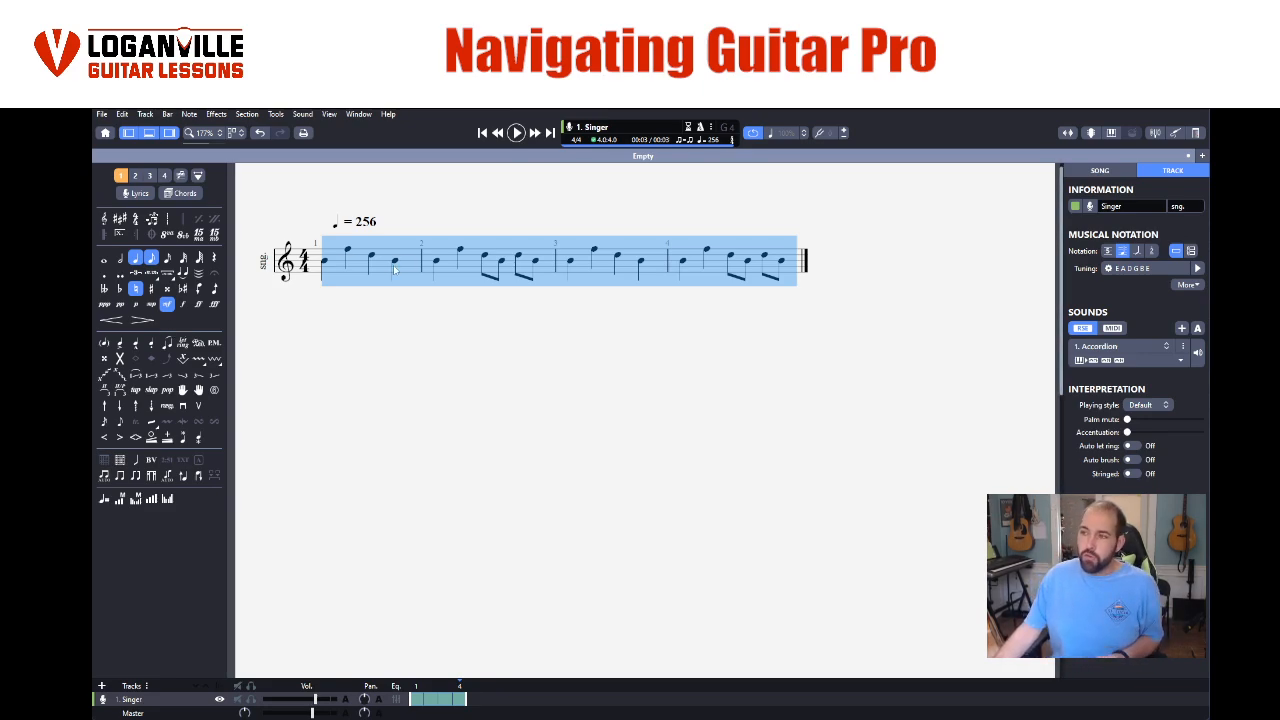
- Mark the first note of bar 1 as a heavily accented note and play the bar to hear it
{"action": "left_click", "coordinate": [324, 261]}
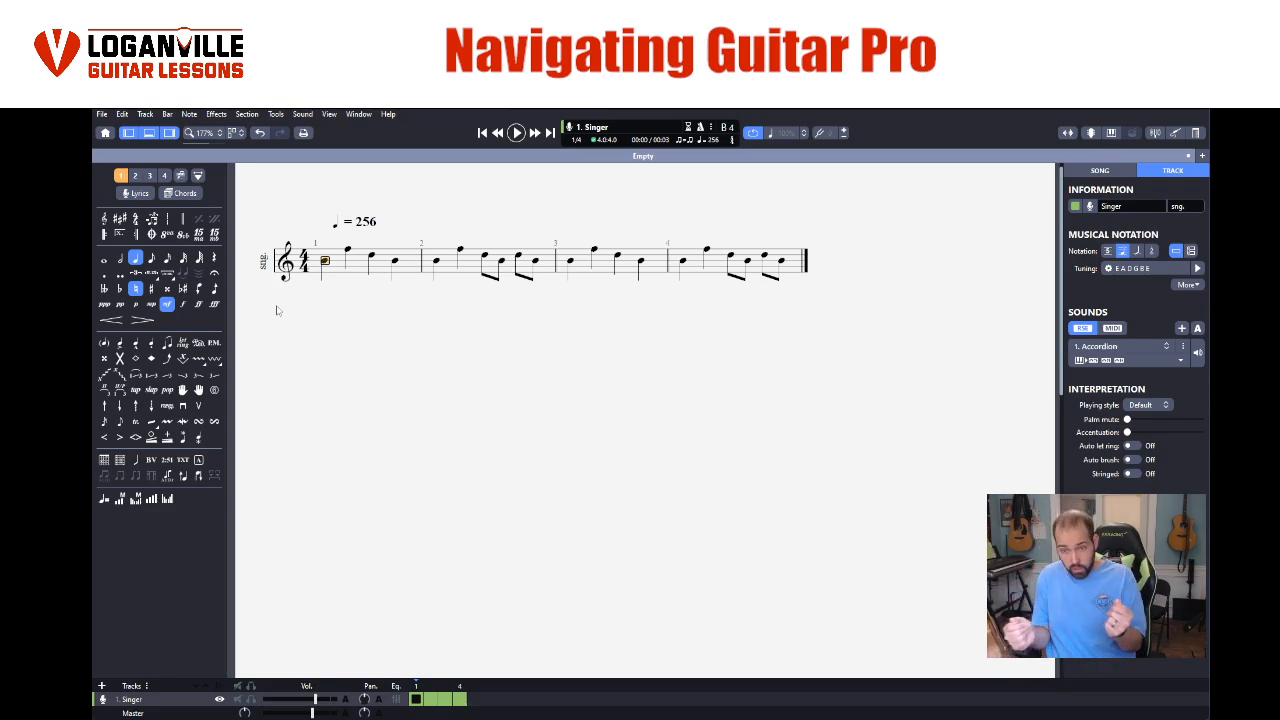
{"action": "left_click_drag", "start_coordinate": [326, 264], "coordinate": [328, 268]}
{"action": "left_click", "coordinate": [326, 262]}
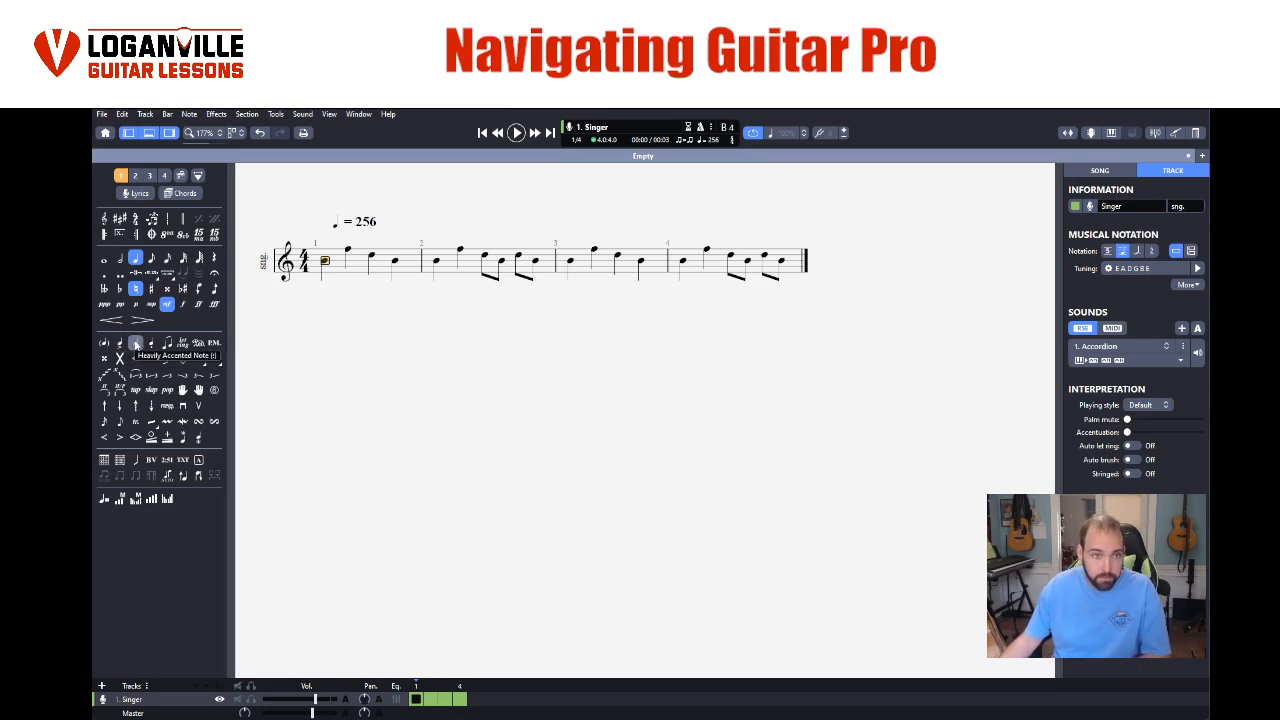
{"action": "left_click", "coordinate": [136, 344]}
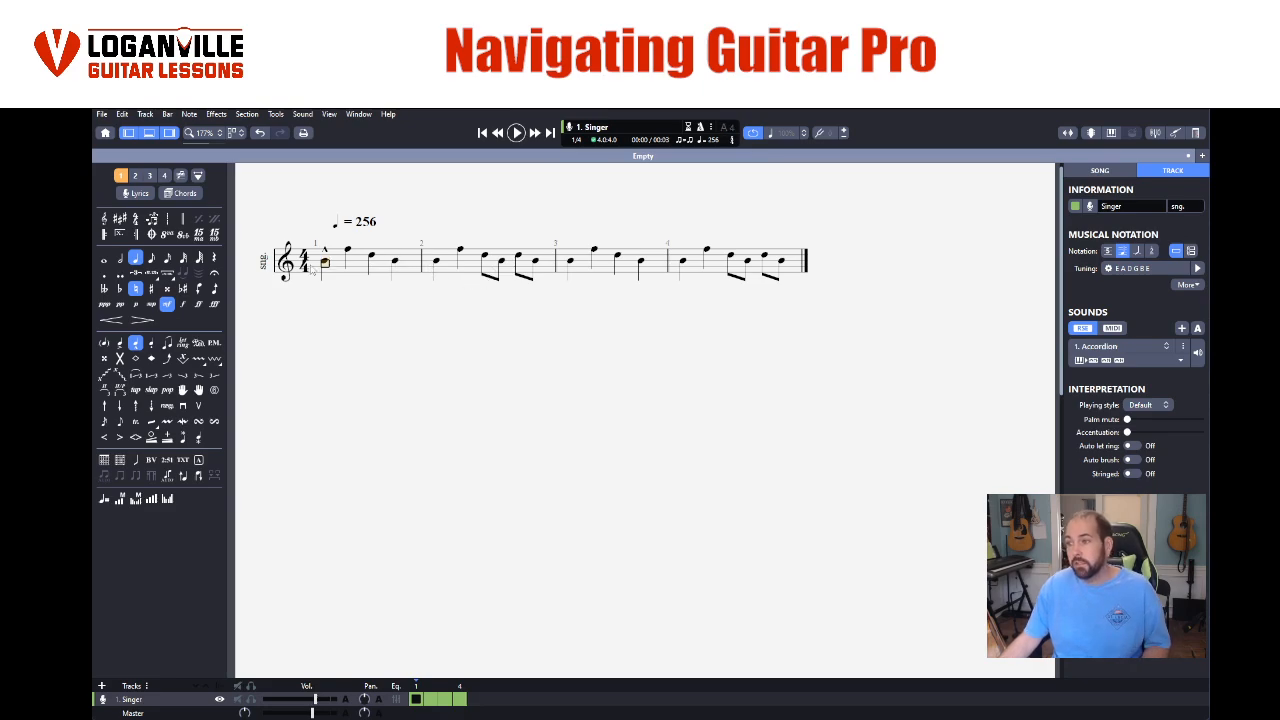
{"action": "key", "text": "space"}
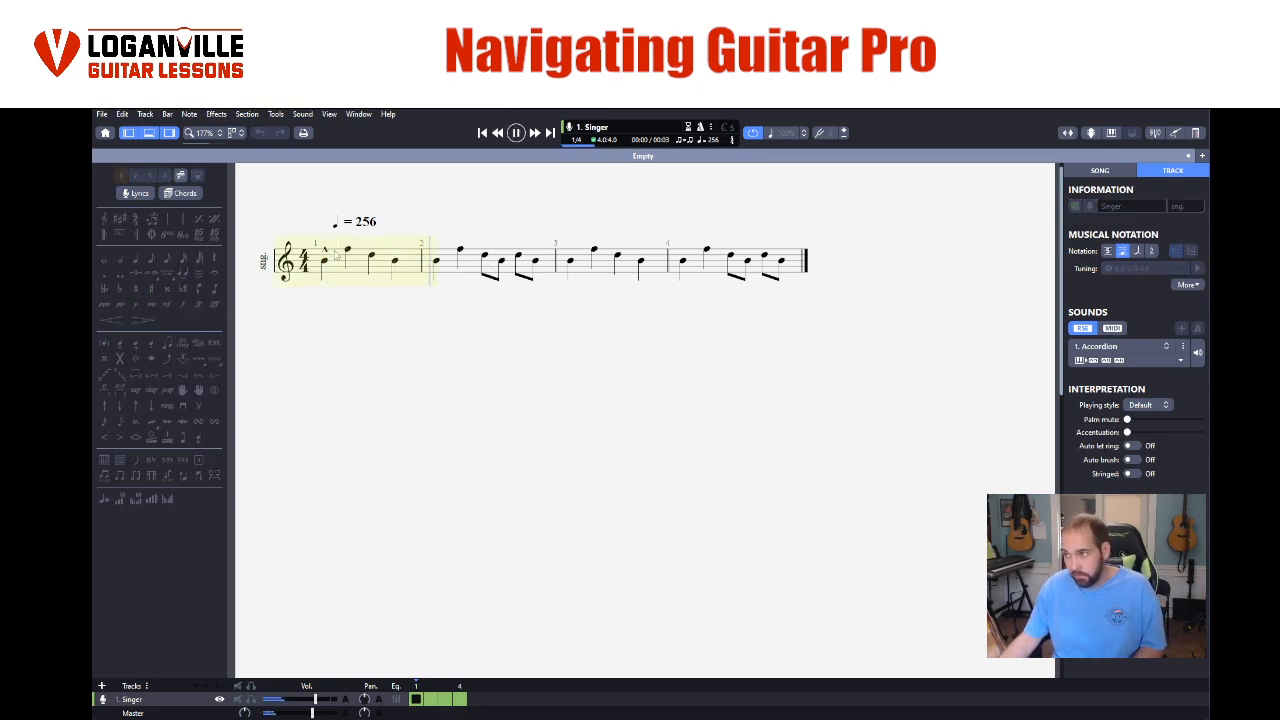
{"action": "key", "text": "space"}
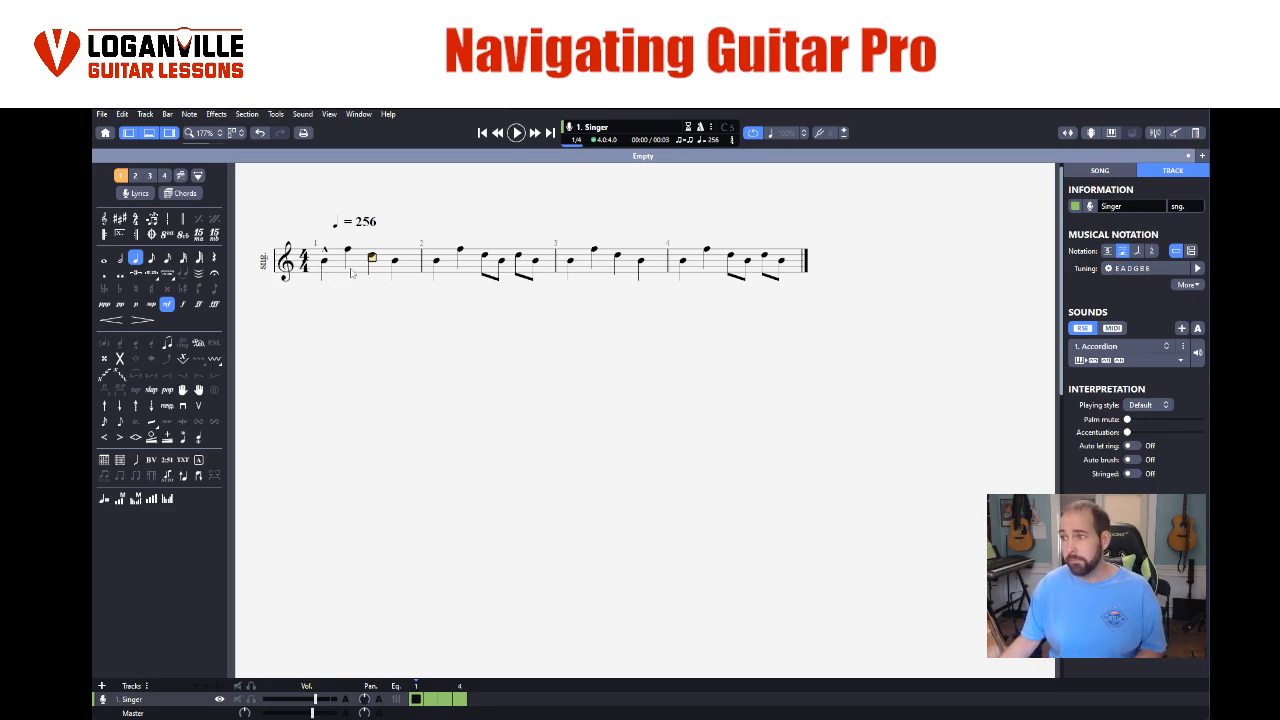
- Select all four notes of bar 1, listen to them looped and stop playback
{"action": "left_click_drag", "start_coordinate": [323, 258], "coordinate": [399, 262]}
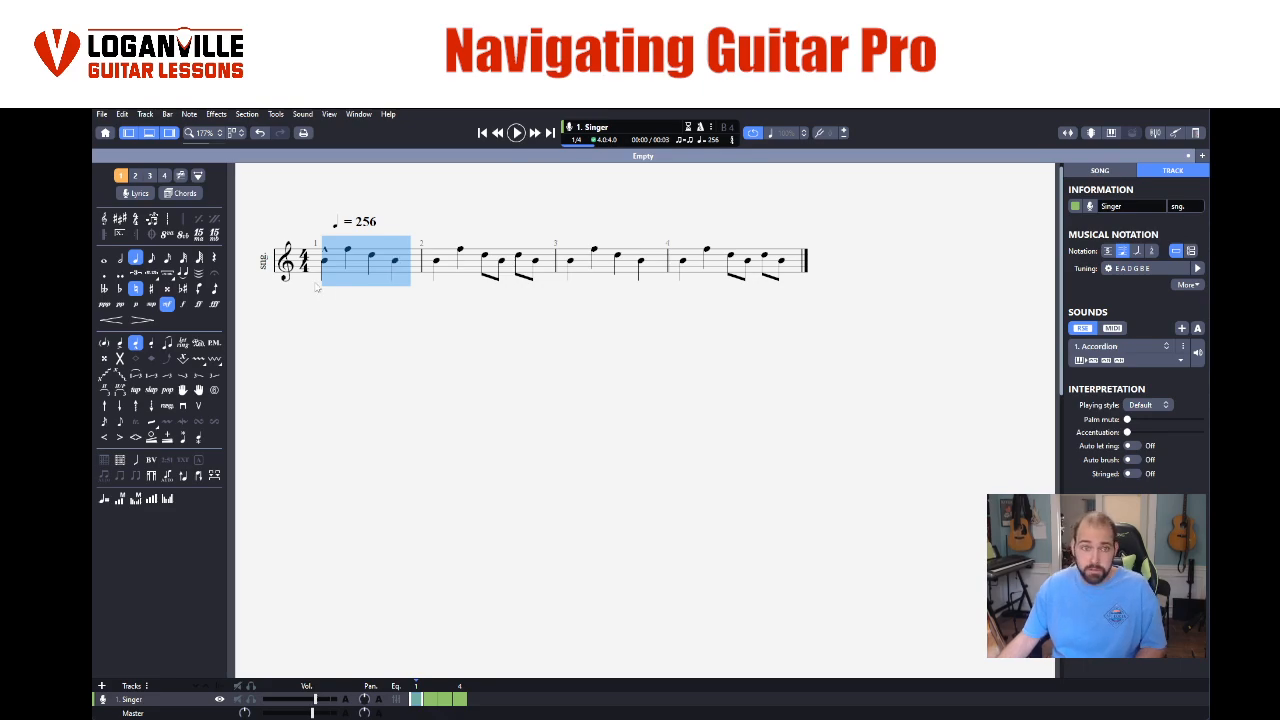
{"action": "left_click", "coordinate": [348, 258]}
{"action": "left_click_drag", "start_coordinate": [323, 258], "coordinate": [400, 266]}
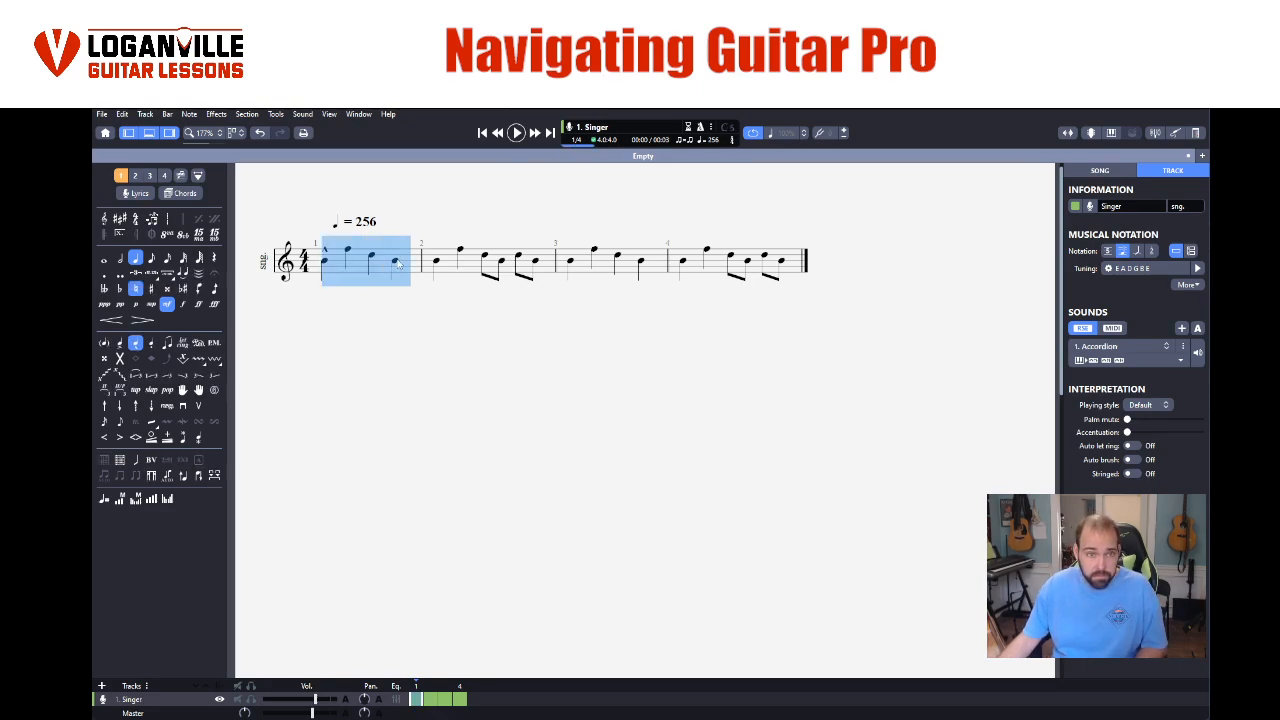
{"action": "left_click", "coordinate": [517, 135]}
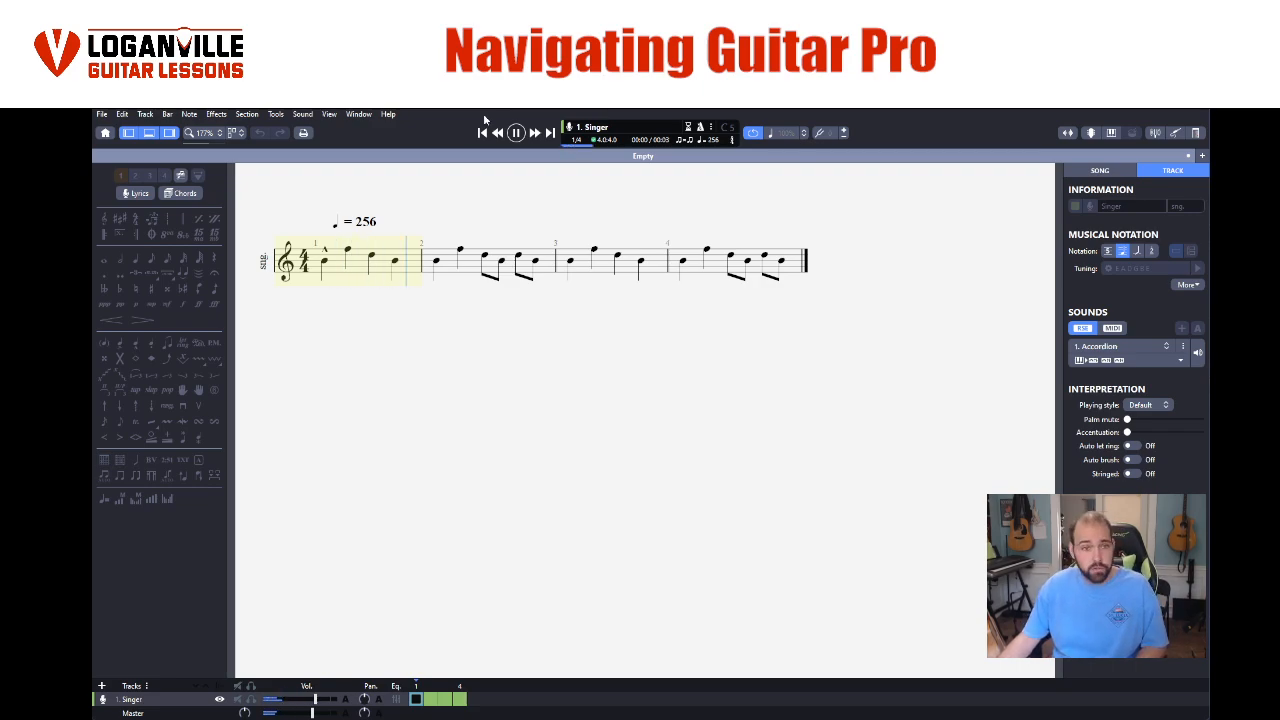
{"action": "key", "text": "space"}
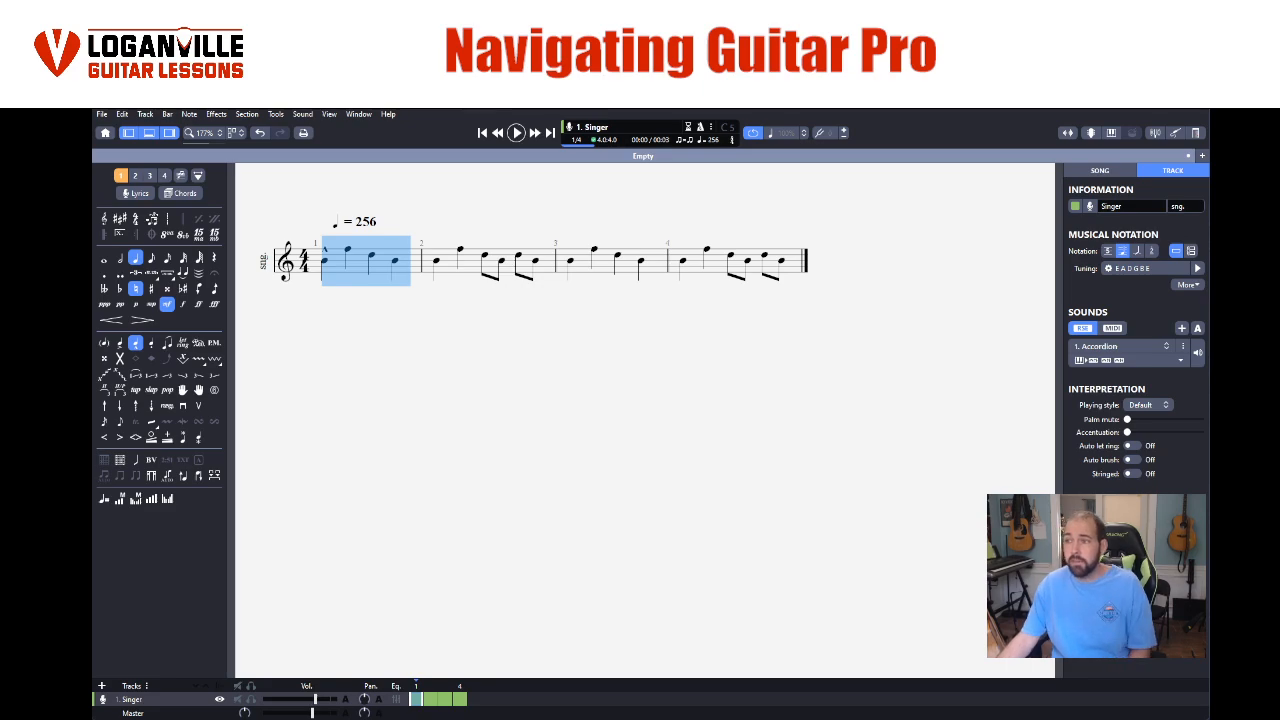
- Inspect the first and third notes of bar 1 in turn, finishing with the accented first note selected
{"action": "left_click", "coordinate": [338, 274]}
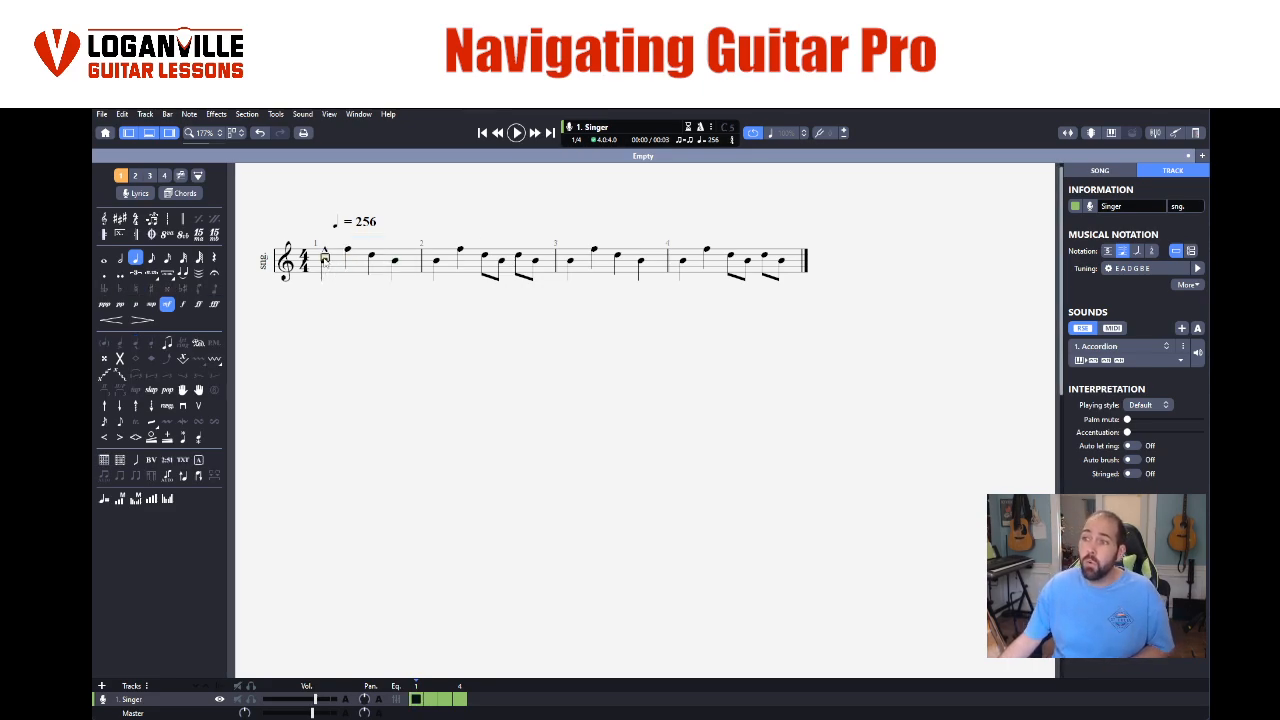
{"action": "left_click", "coordinate": [325, 262]}
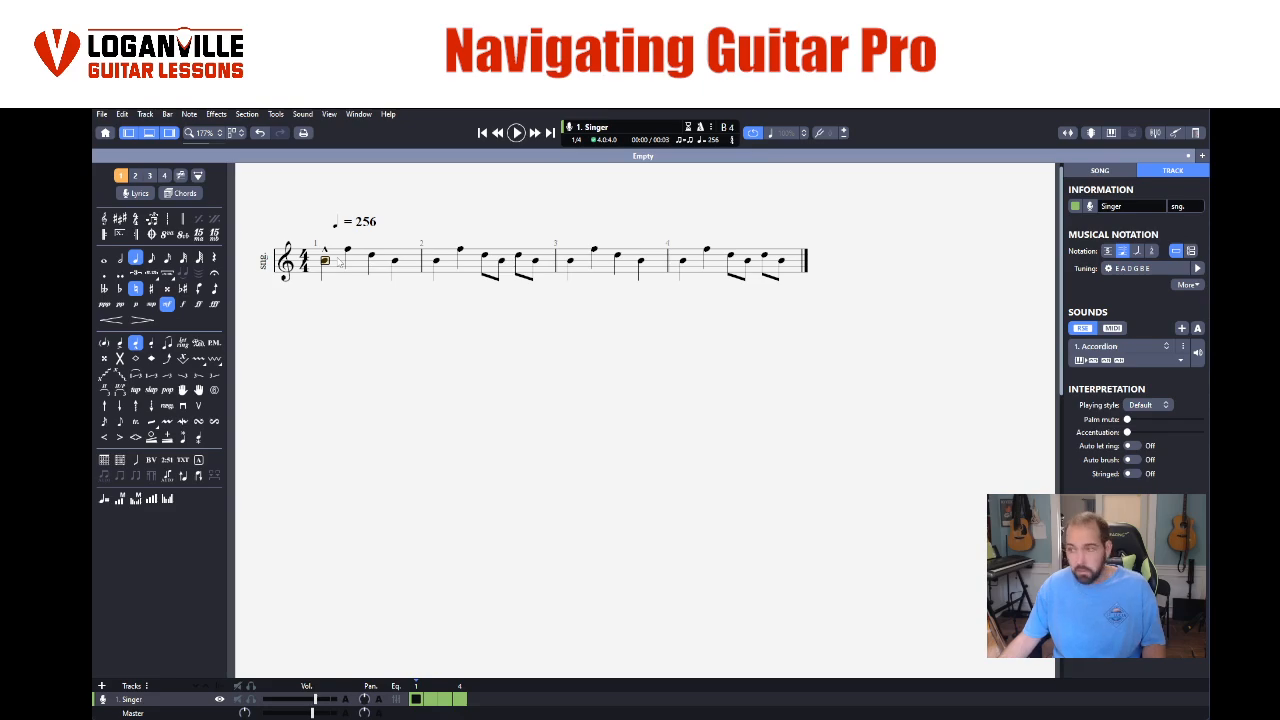
{"action": "left_click", "coordinate": [376, 262], "text": "shift"}
{"action": "left_click", "coordinate": [374, 262]}
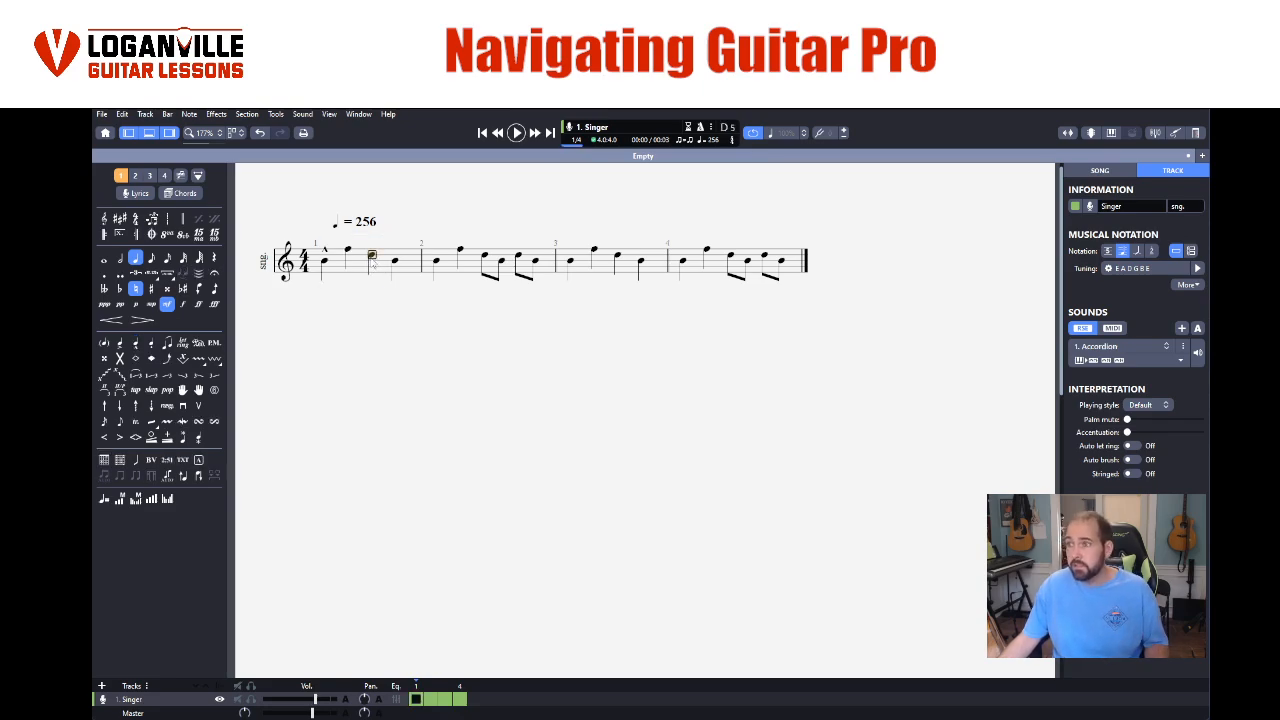
{"action": "left_click", "coordinate": [325, 262]}
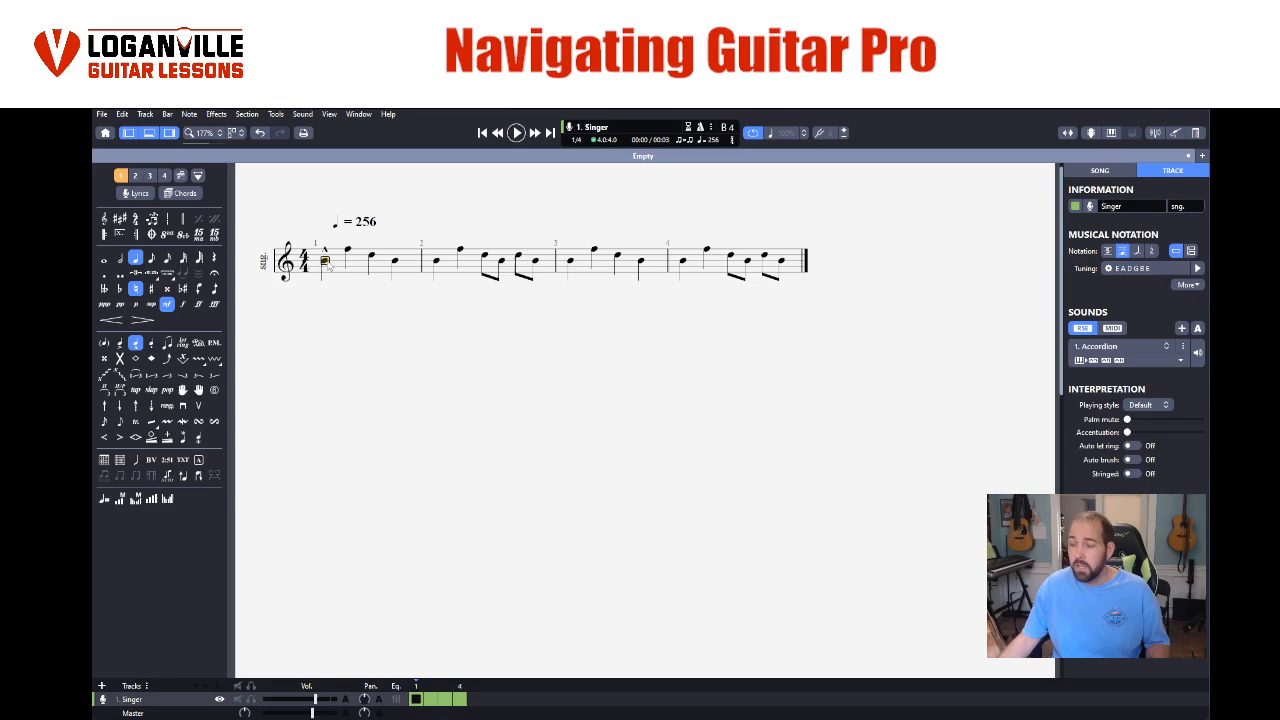
{"action": "left_click", "coordinate": [374, 262]}
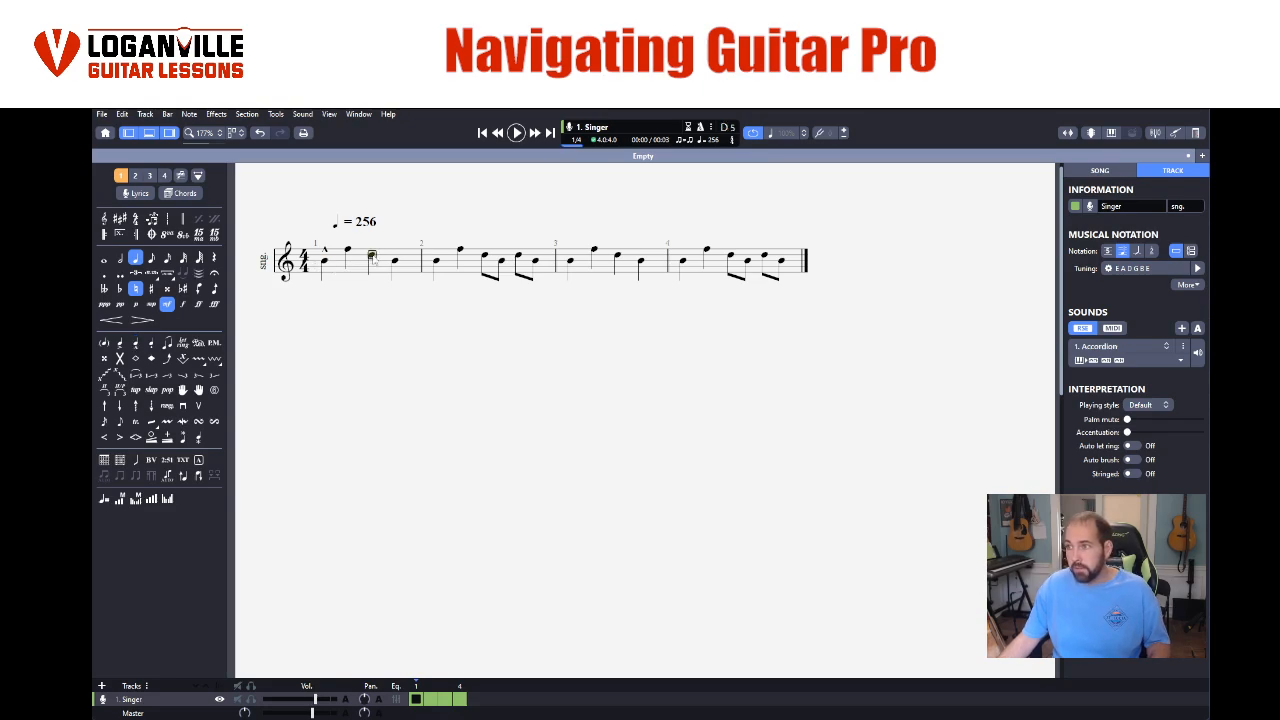
{"action": "left_click", "coordinate": [330, 263], "text": "shift"}
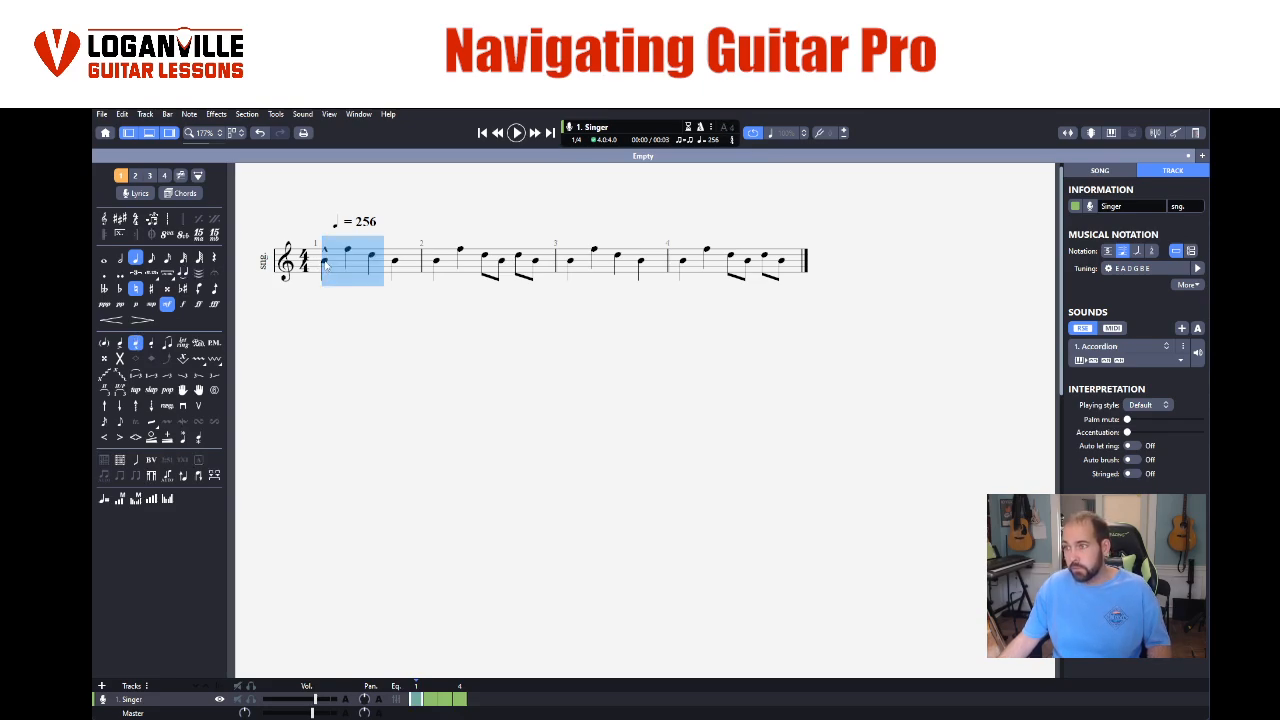
{"action": "left_click", "coordinate": [325, 262]}
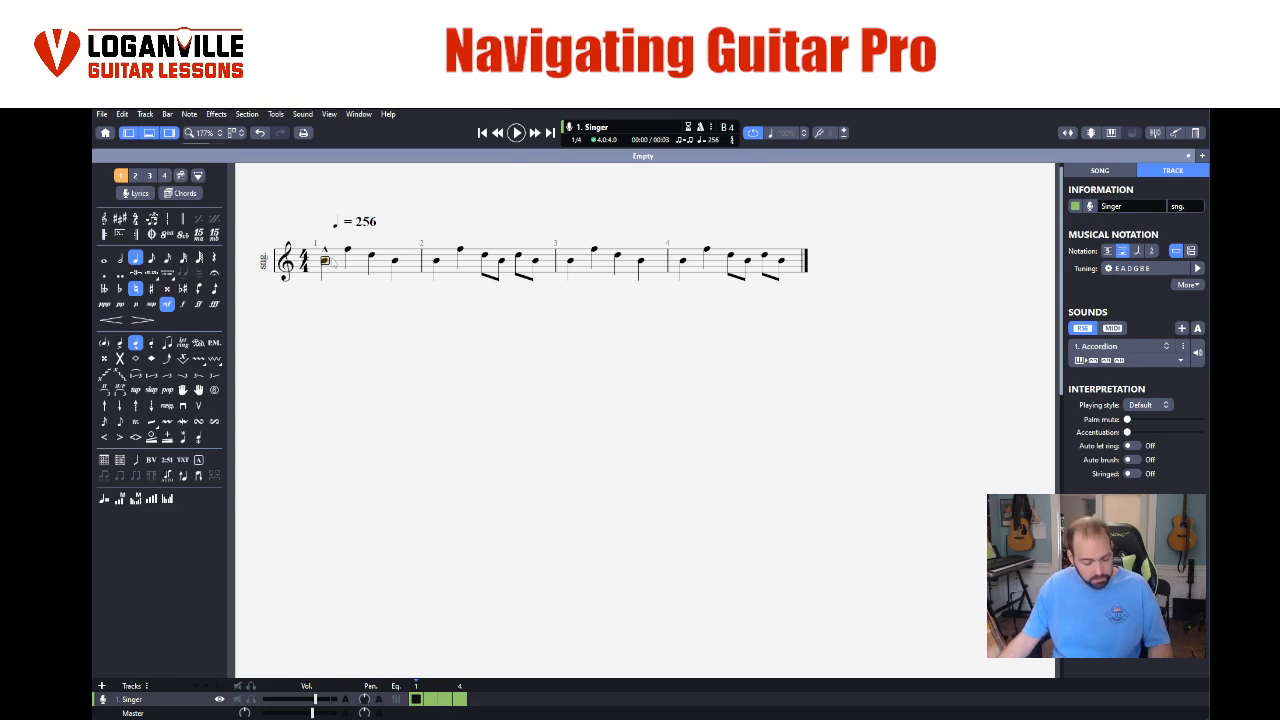
- Mark the third note of bar 1 as a heavily accented note
{"action": "left_click", "coordinate": [395, 262]}
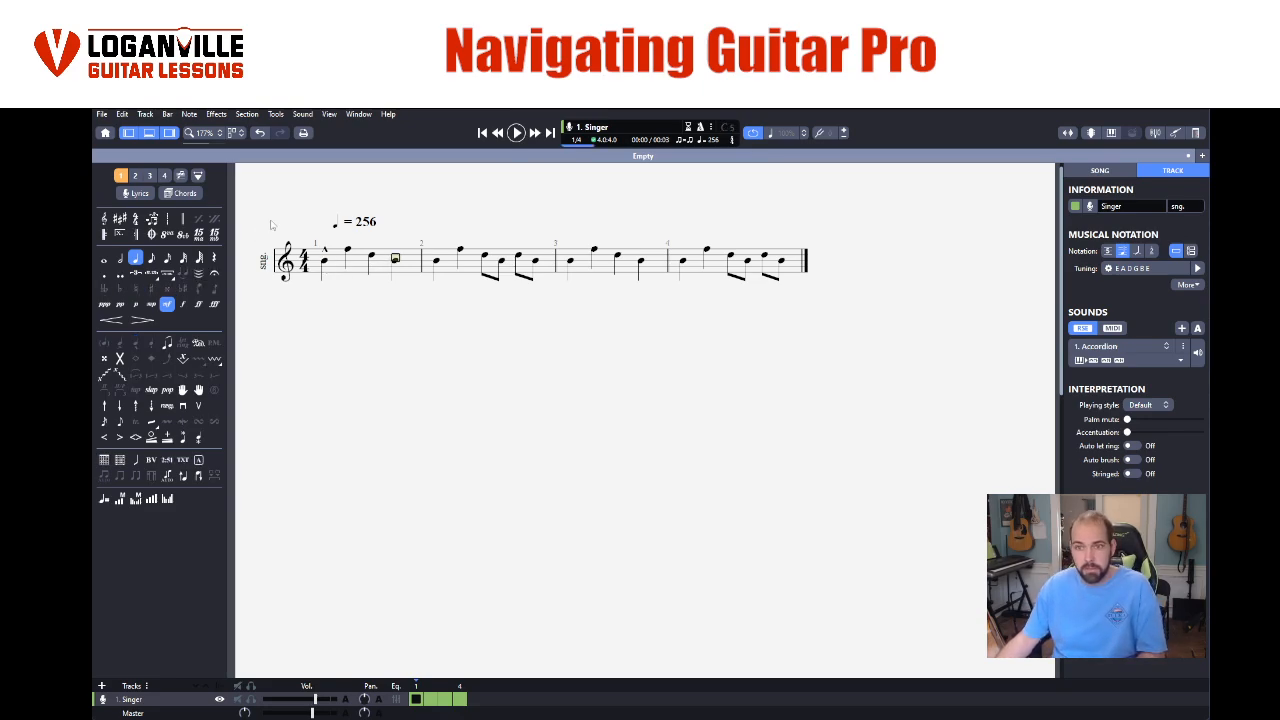
{"action": "left_click", "coordinate": [323, 262]}
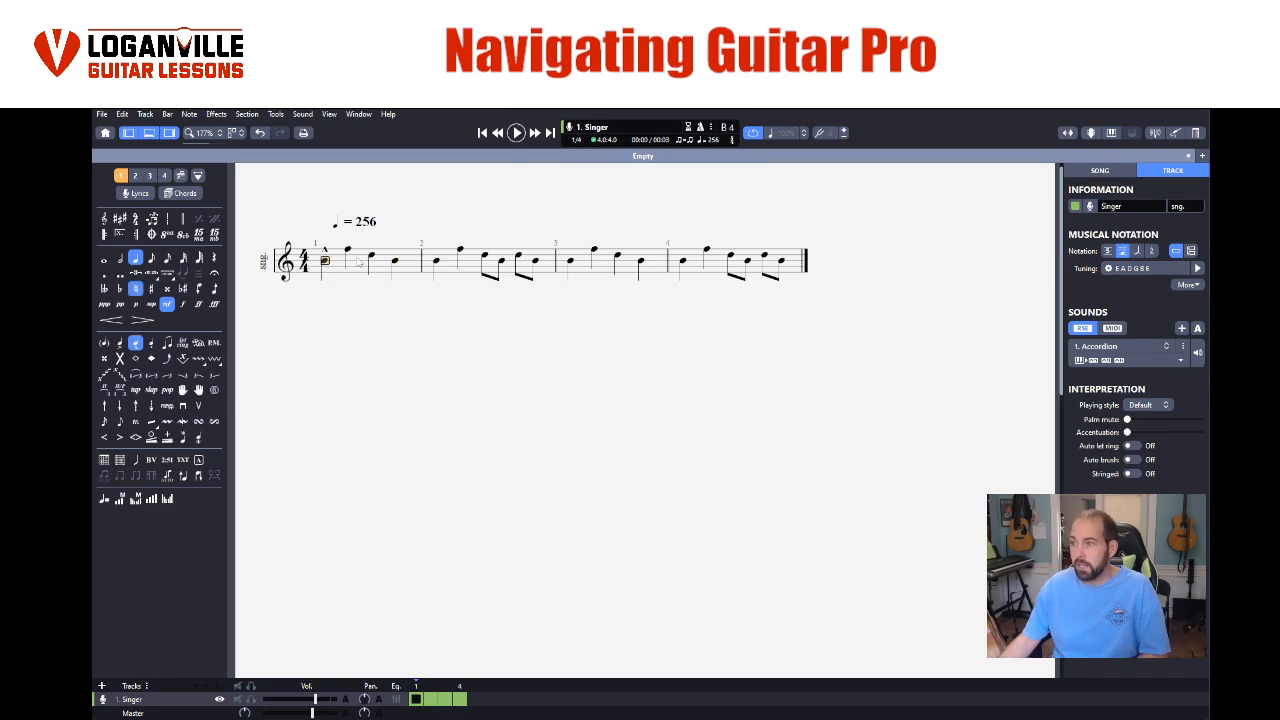
{"action": "left_click", "coordinate": [372, 257]}
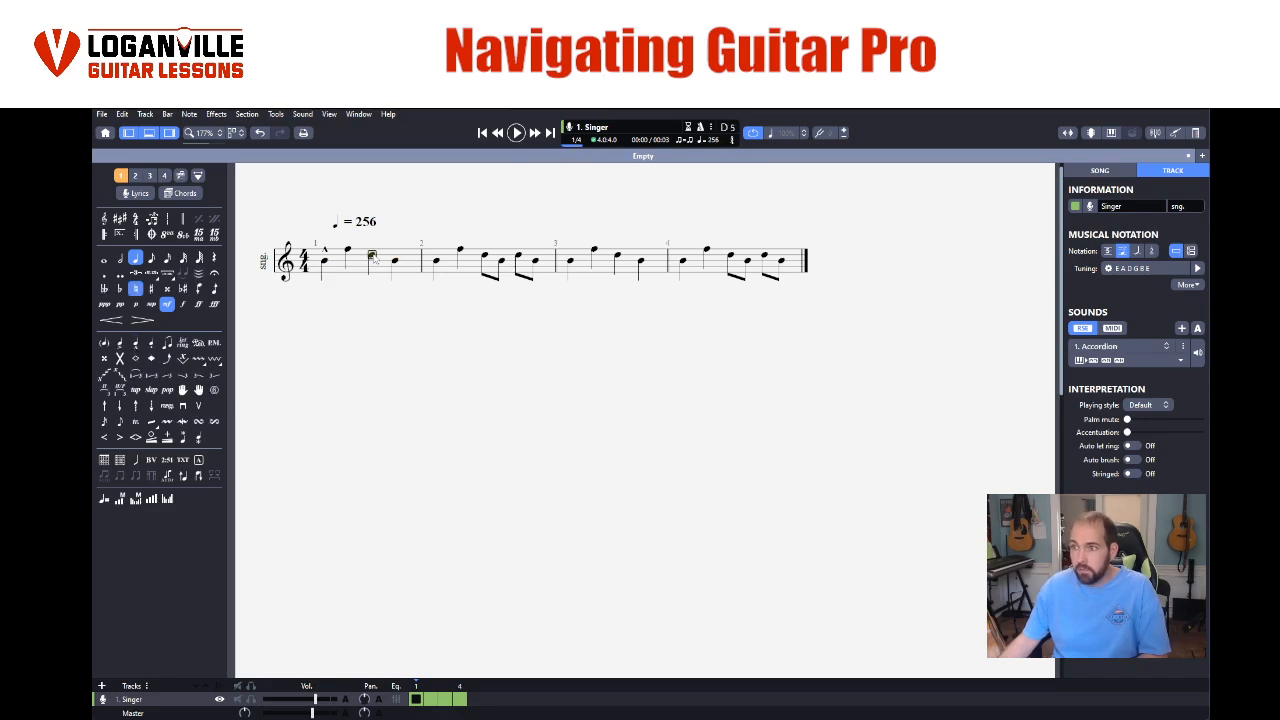
{"action": "left_click", "coordinate": [137, 343]}
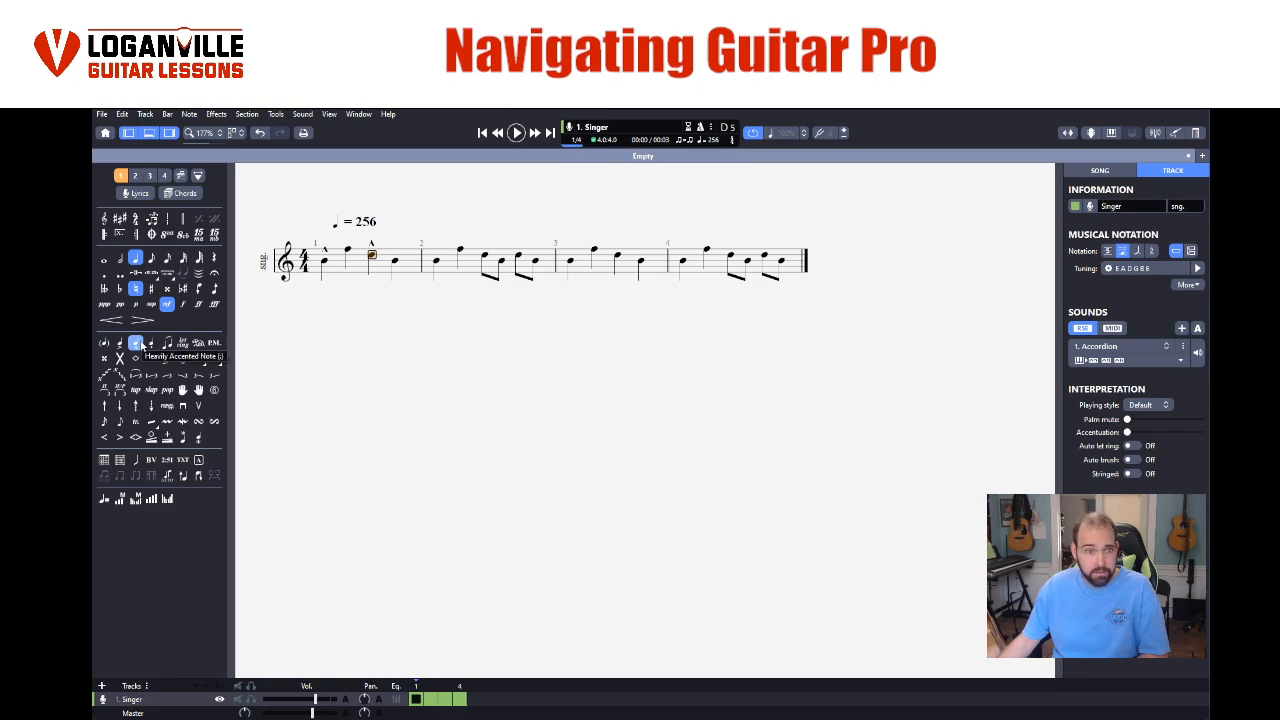
- Listen to bar 1 looped with its first and third notes accented, stop playback and reselect the first note
{"action": "left_click", "coordinate": [348, 262]}
{"action": "left_click_drag", "start_coordinate": [325, 266], "coordinate": [400, 262]}
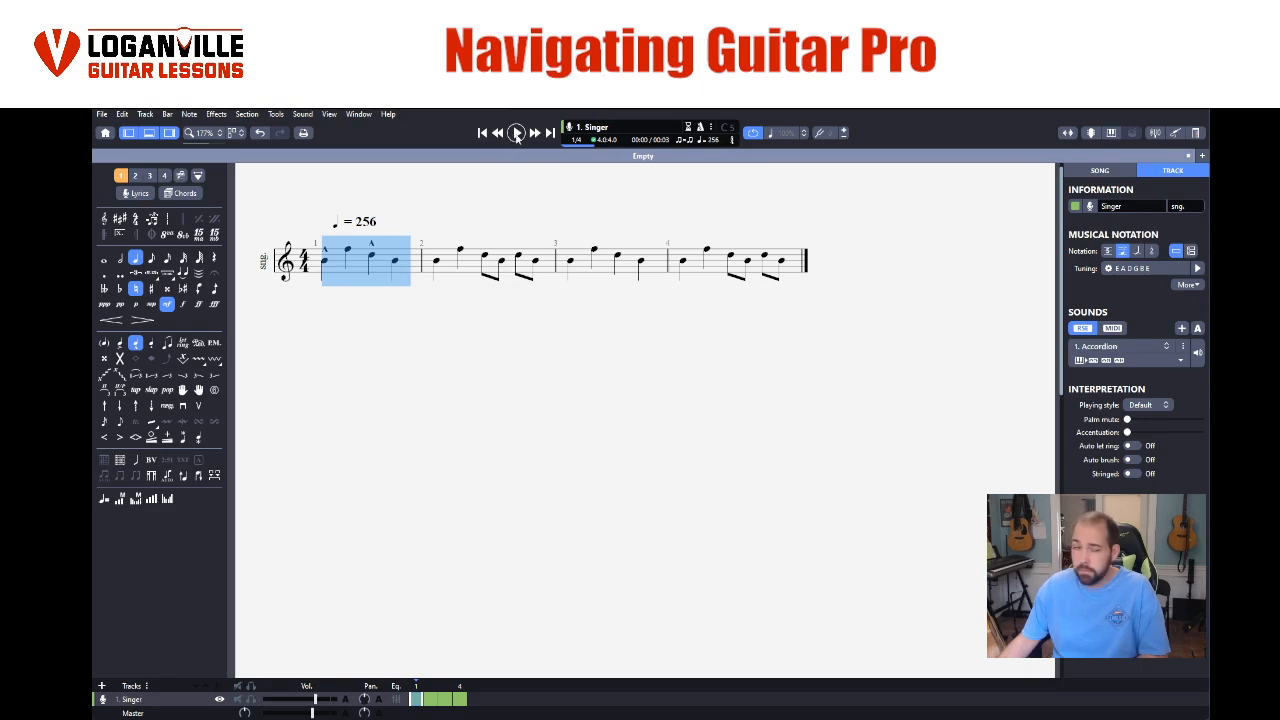
{"action": "left_click", "coordinate": [516, 133]}
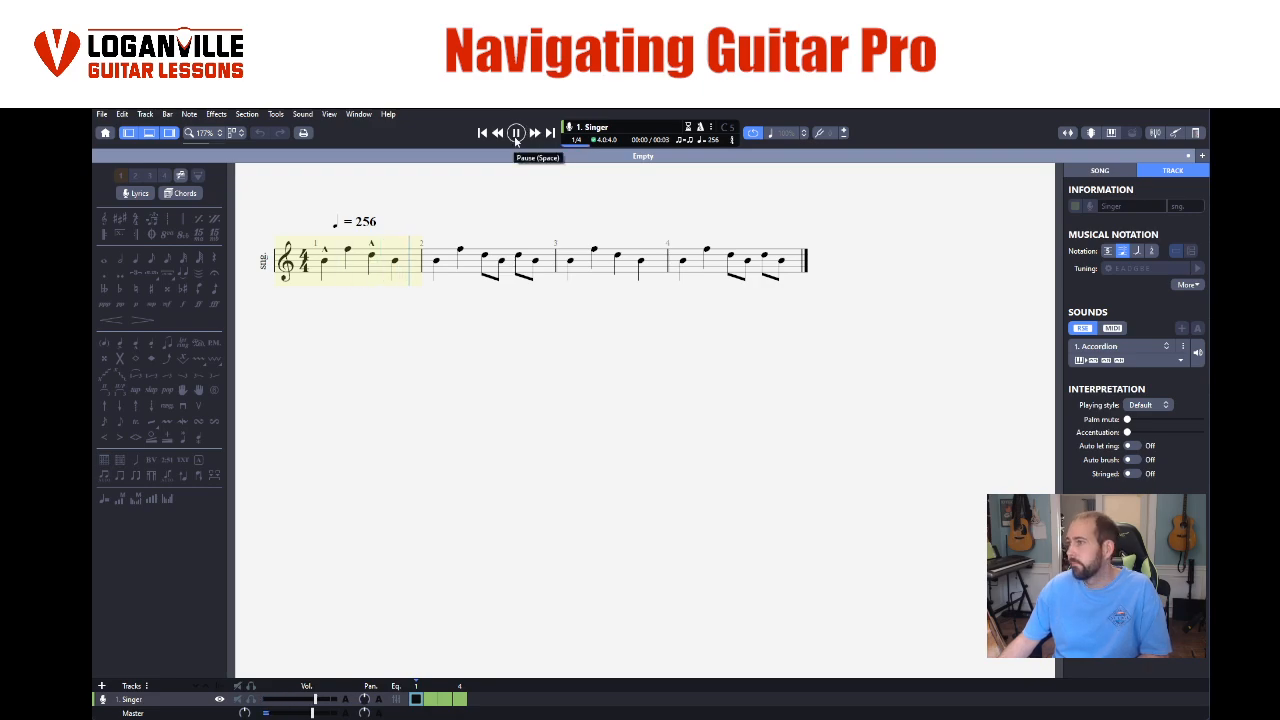
{"action": "left_click", "coordinate": [516, 133]}
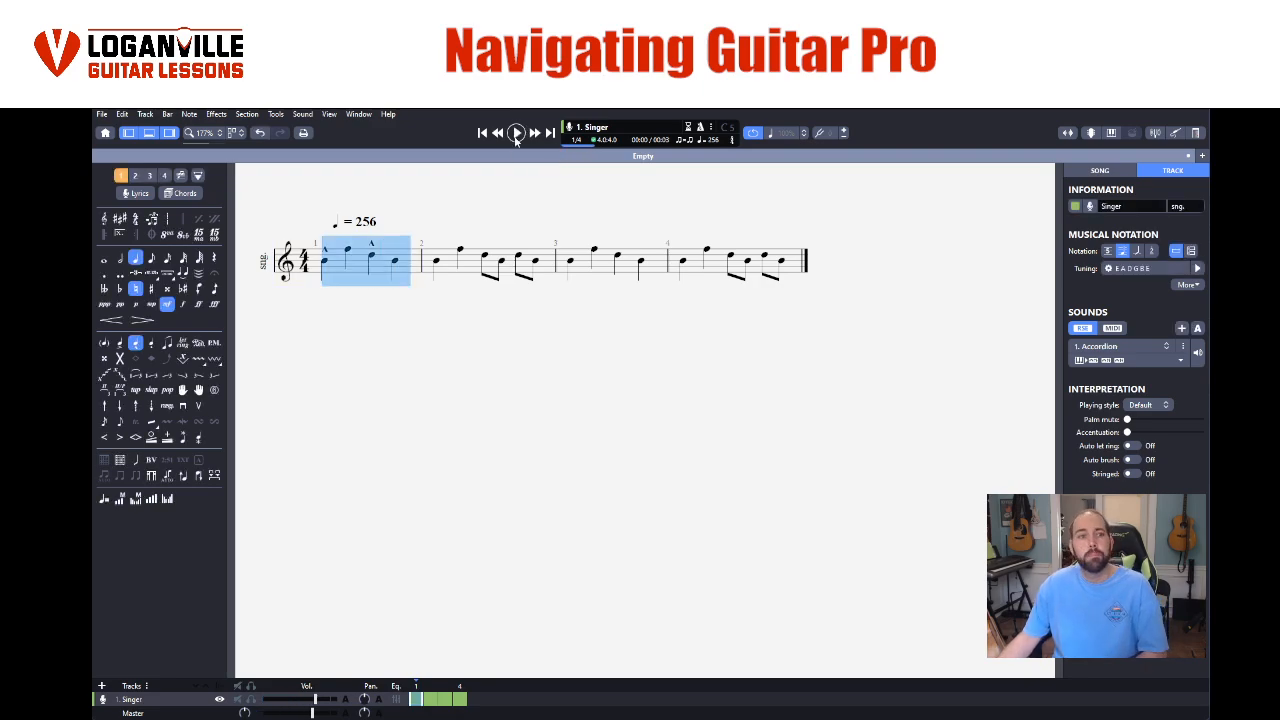
{"action": "left_click", "coordinate": [350, 254]}
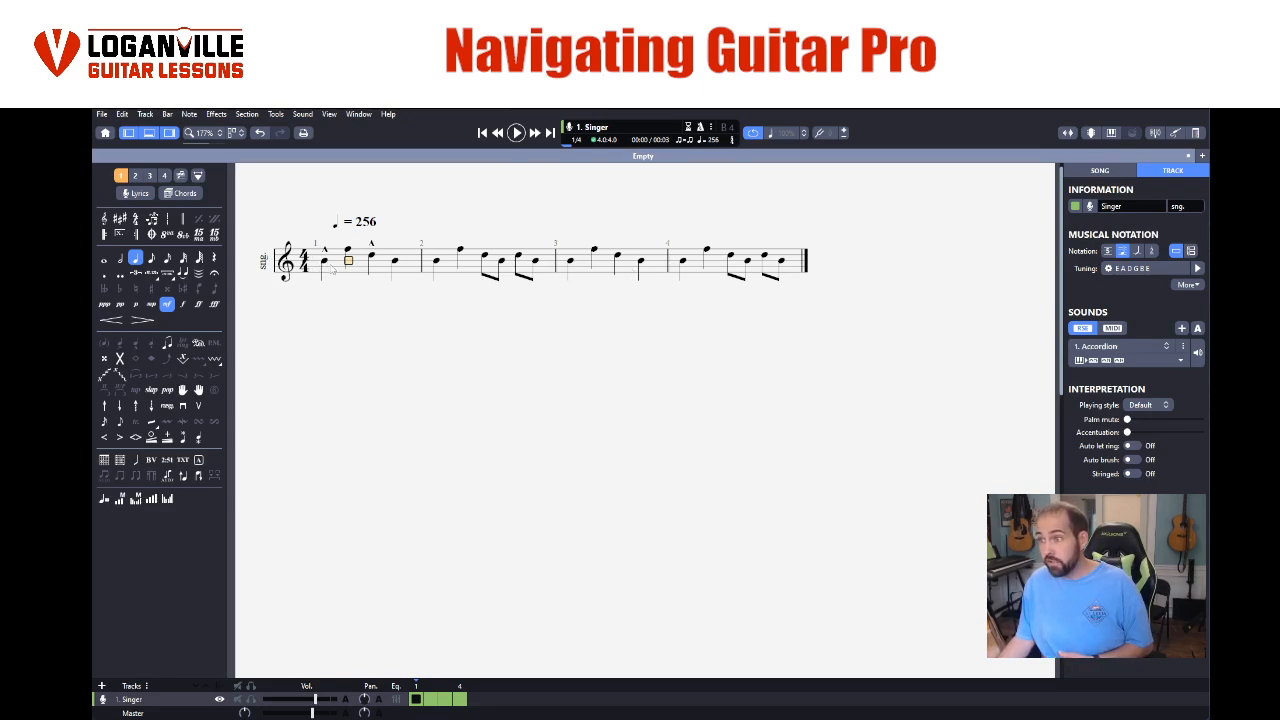
{"action": "left_click", "coordinate": [324, 262]}
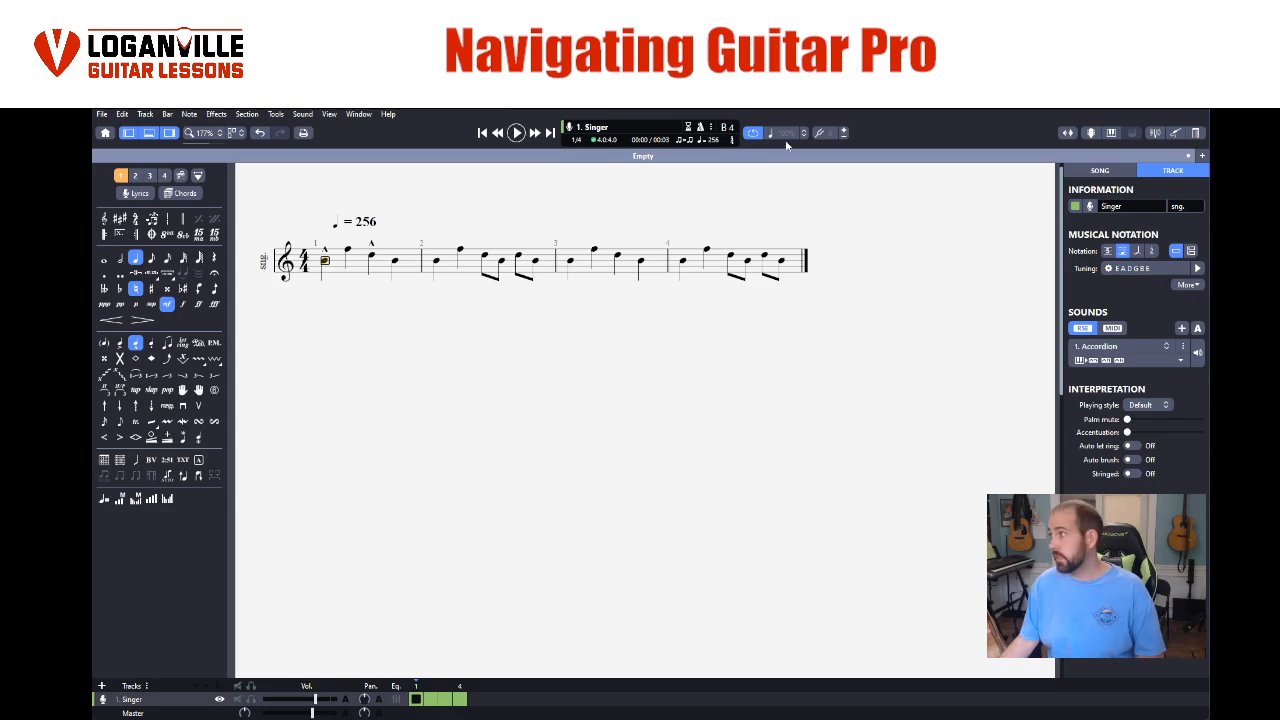
- Bring up the song's information and start editing its title
{"action": "left_click", "coordinate": [1118, 171]}
{"action": "left_click", "coordinate": [1172, 172]}
{"action": "left_click", "coordinate": [1092, 172]}
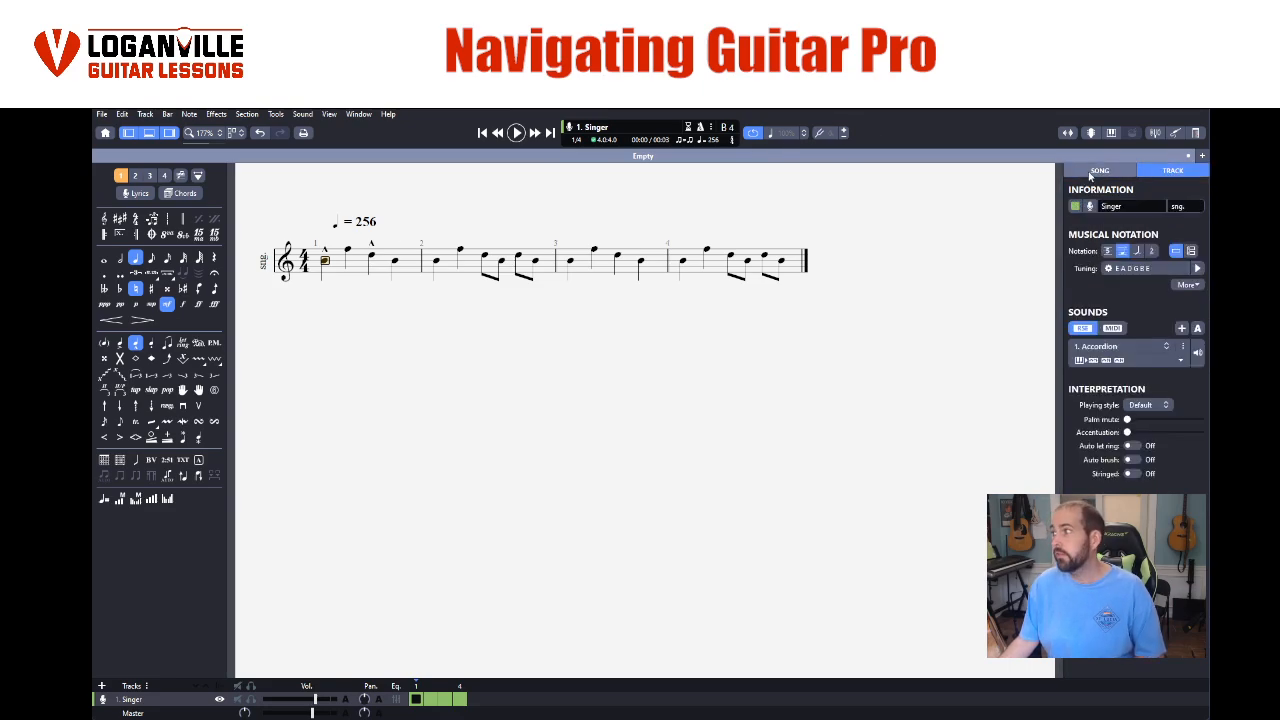
{"action": "left_click", "coordinate": [1102, 217]}
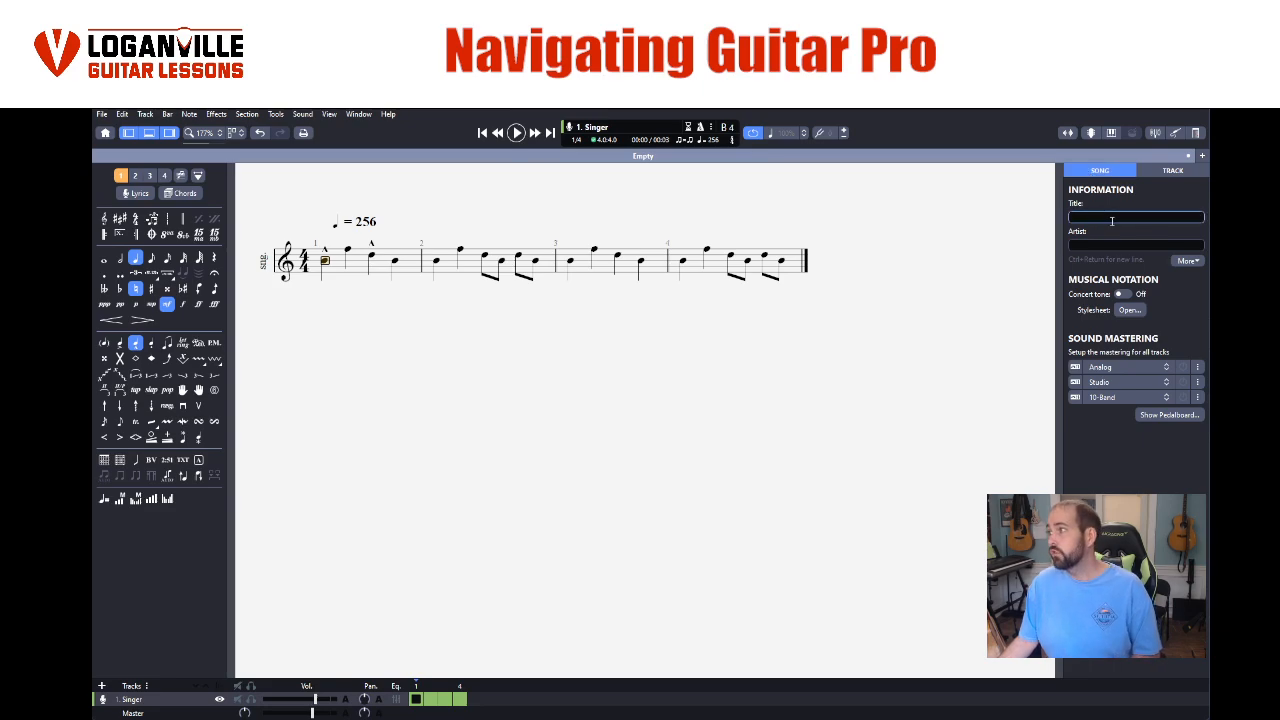
{"action": "type", "text": "jghjghjgjghj"}
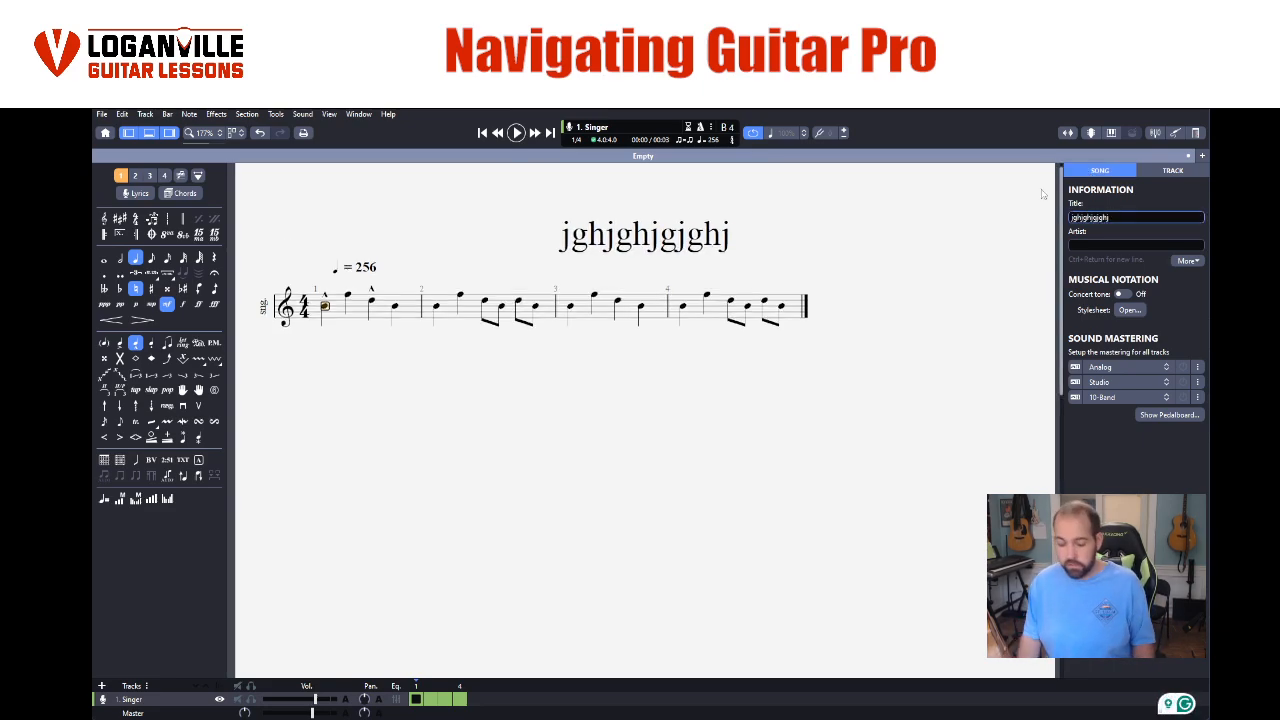
{"action": "key", "text": "BackSpace"}
{"action": "key", "text": "BackSpace"}
{"action": "key", "text": "BackSpace"}
{"action": "key", "text": "BackSpace"}
{"action": "key", "text": "BackSpace"}
{"action": "key", "text": "BackSpace"}
{"action": "key", "text": "BackSpace"}
{"action": "key", "text": "BackSpace"}
{"action": "key", "text": "BackSpace"}
{"action": "key", "text": "BackSpace"}
{"action": "key", "text": "BackSpace"}
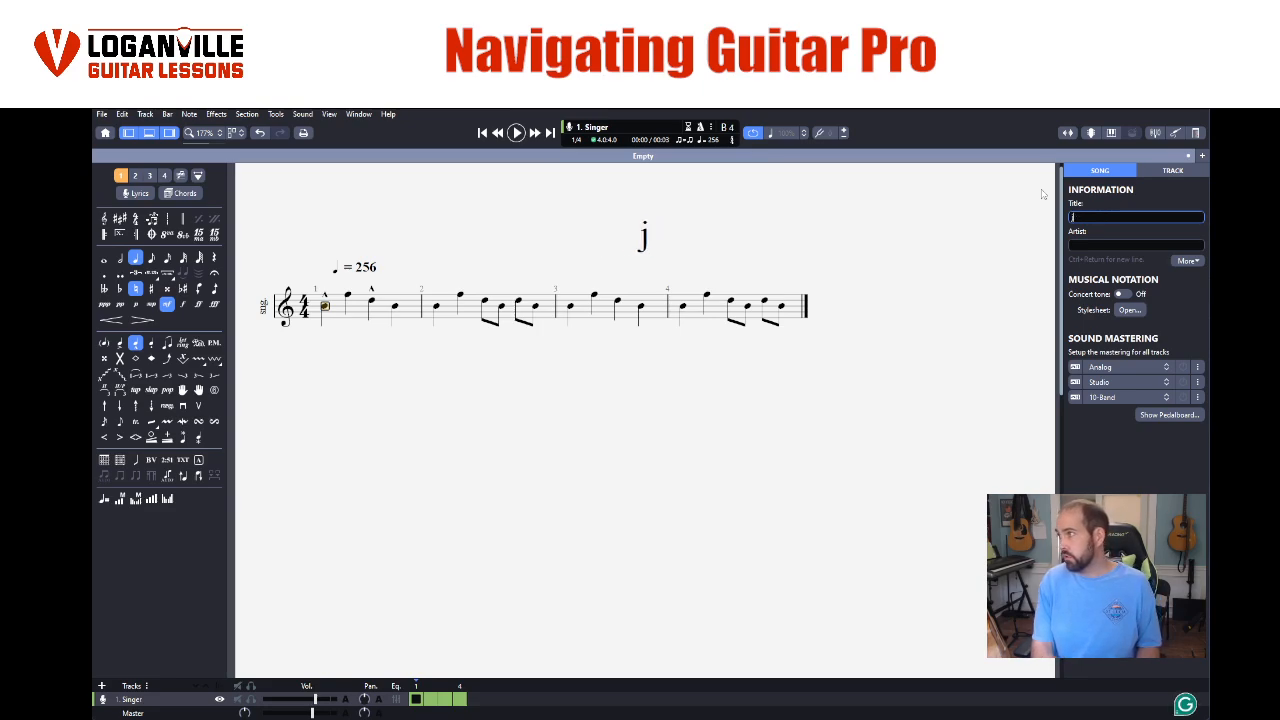
- Set the song title to My Musical Demo
{"action": "key", "text": "BackSpace"}
{"action": "type", "text": "My Musc"}
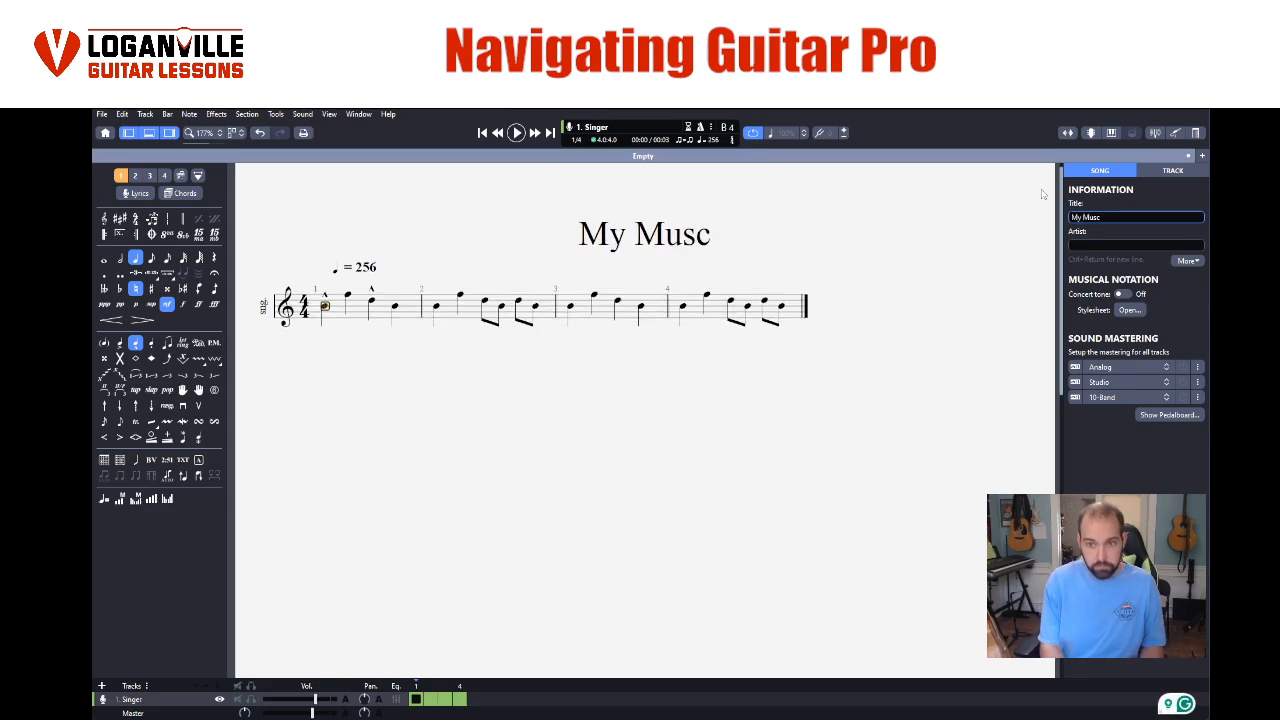
{"action": "key", "text": "BackSpace"}
{"action": "type", "text": "ical Demo"}
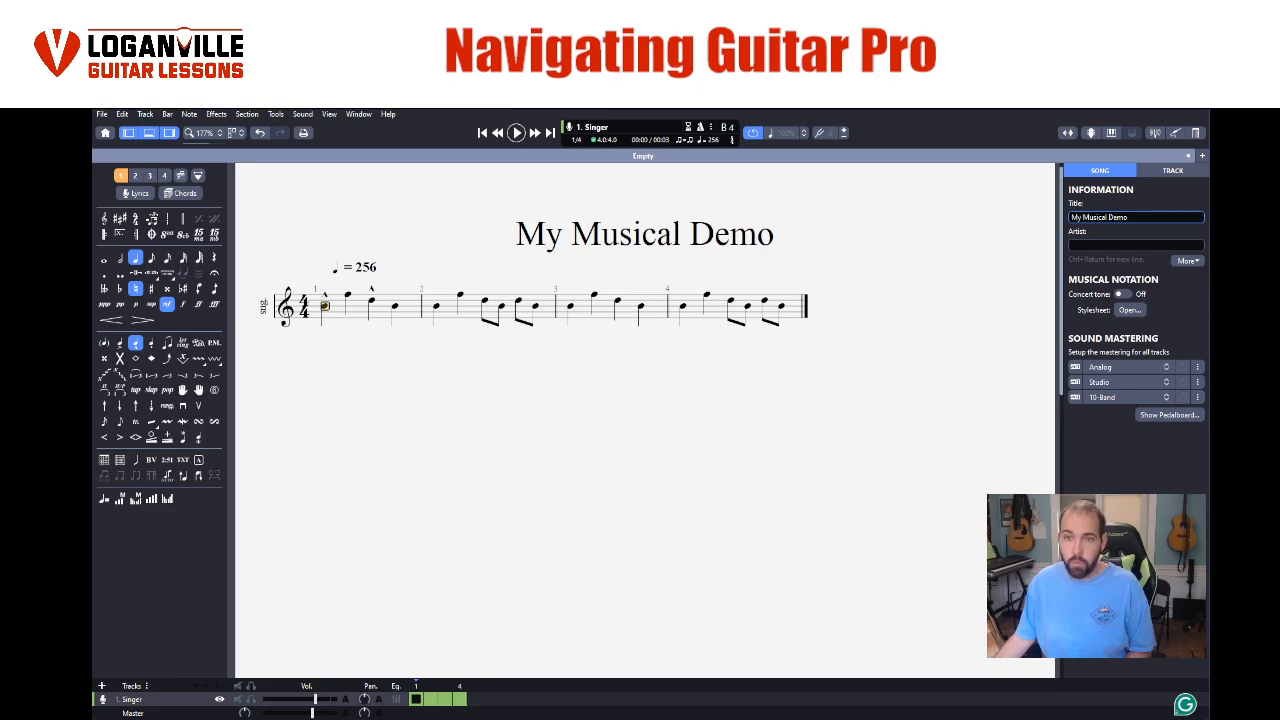
- Open the score's stylesheet settings and move the dialog below the staff so the music stays in view
{"action": "left_click", "coordinate": [1134, 312]}
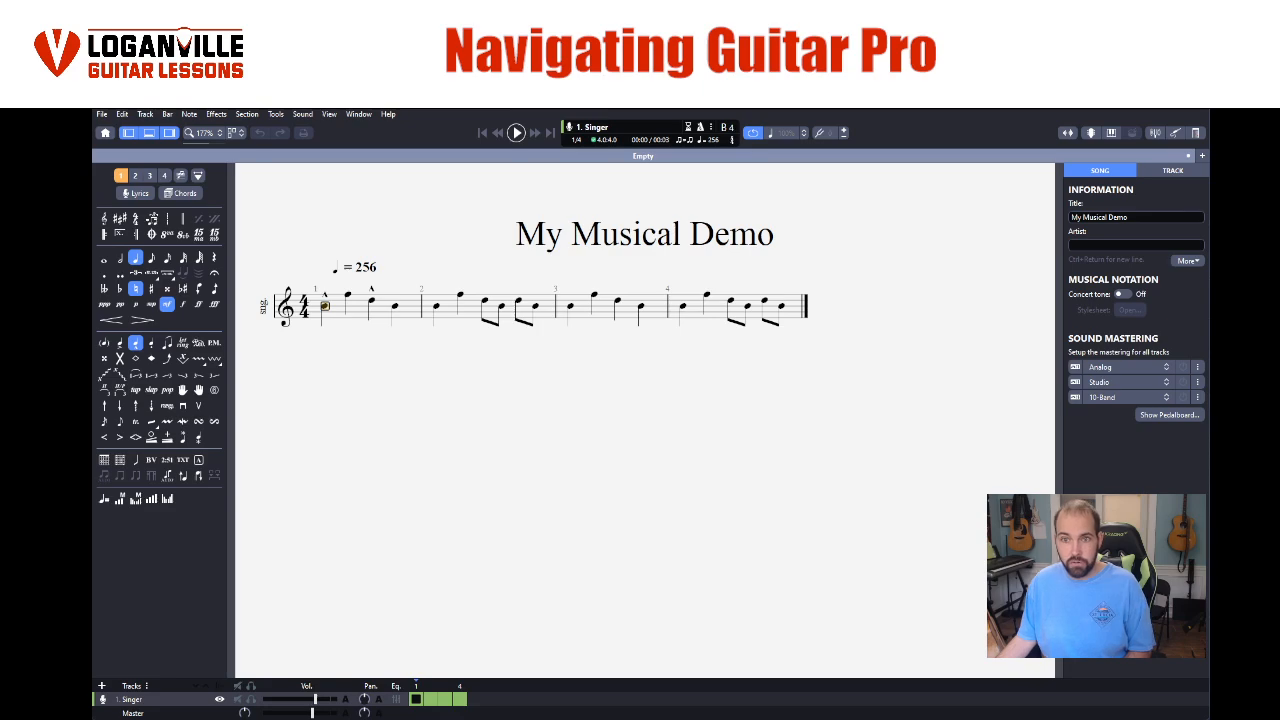
{"action": "left_click_drag", "start_coordinate": [389, 254], "coordinate": [587, 390]}
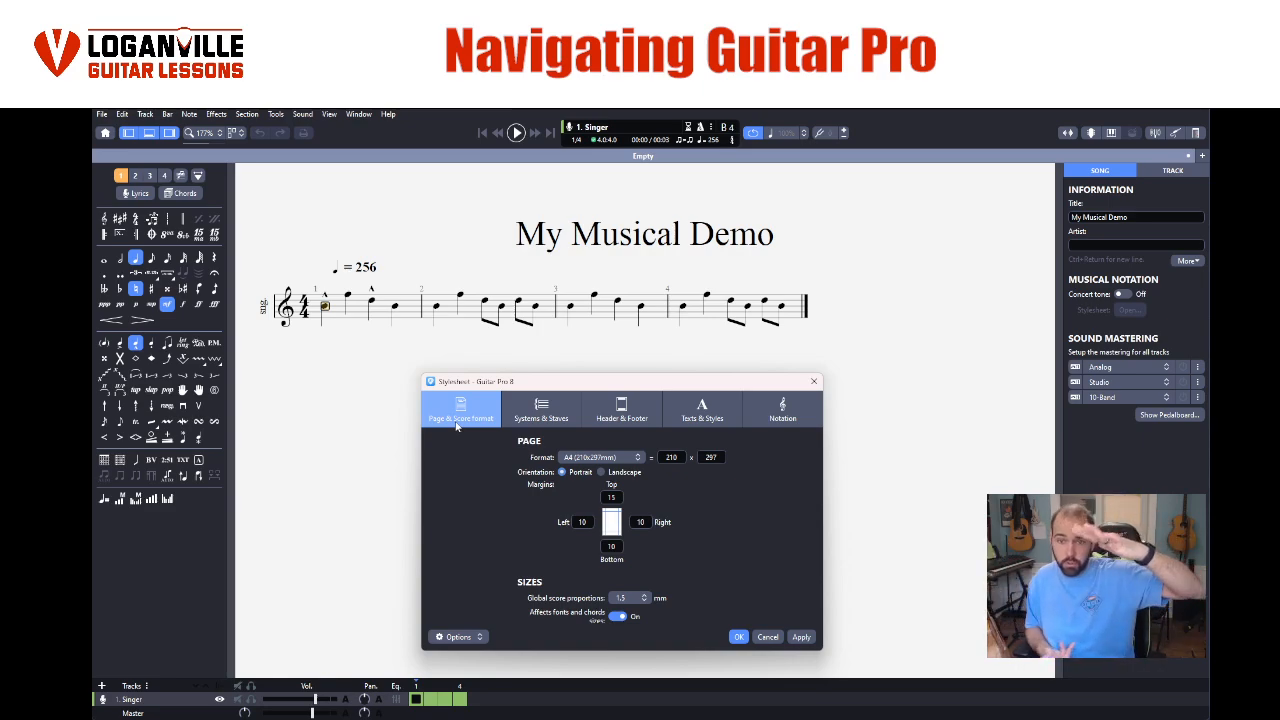
- Try landscape page orientation on the score and return it to portrait, applying each setting
{"action": "left_click", "coordinate": [612, 473]}
{"action": "left_click", "coordinate": [801, 637]}
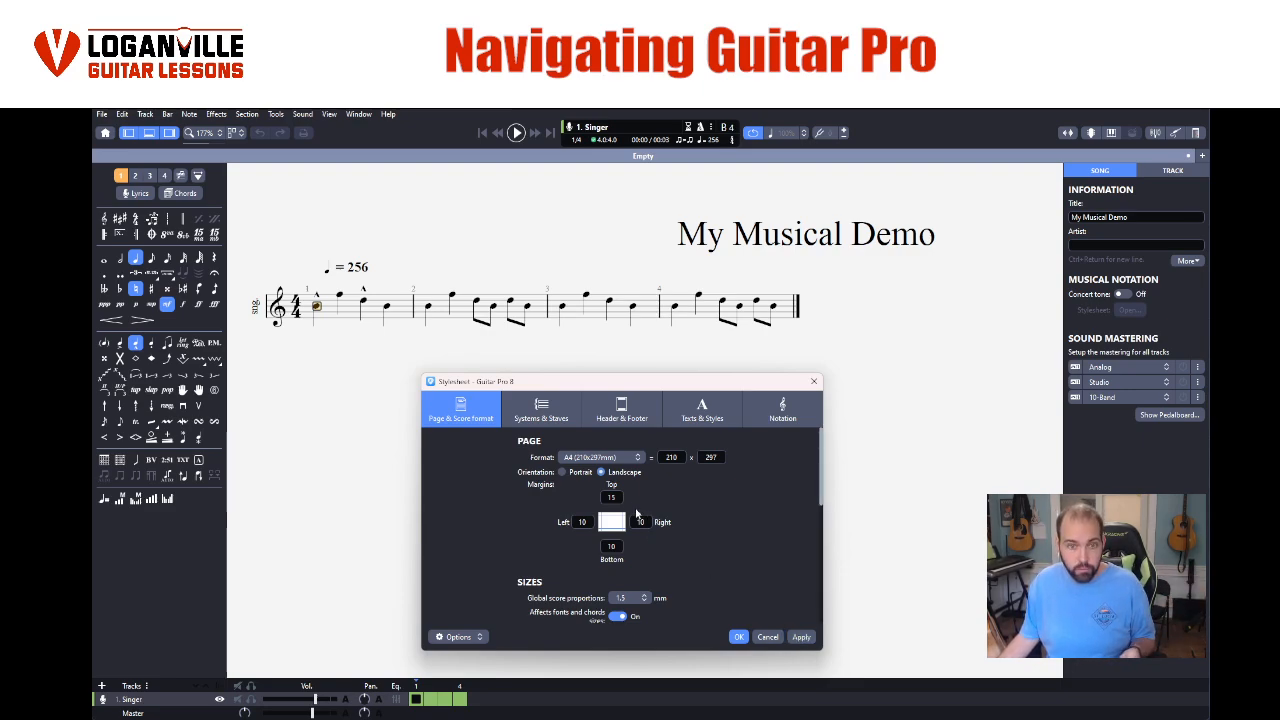
{"action": "left_click", "coordinate": [565, 473]}
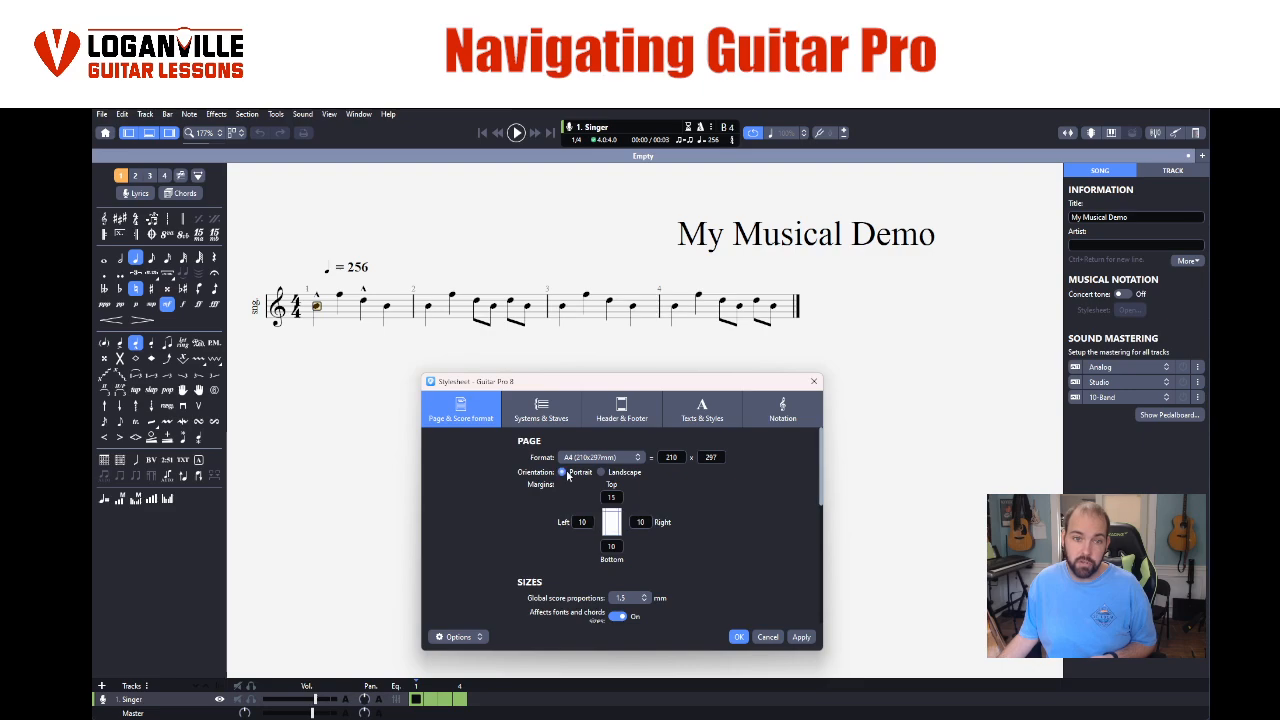
{"action": "left_click", "coordinate": [801, 638]}
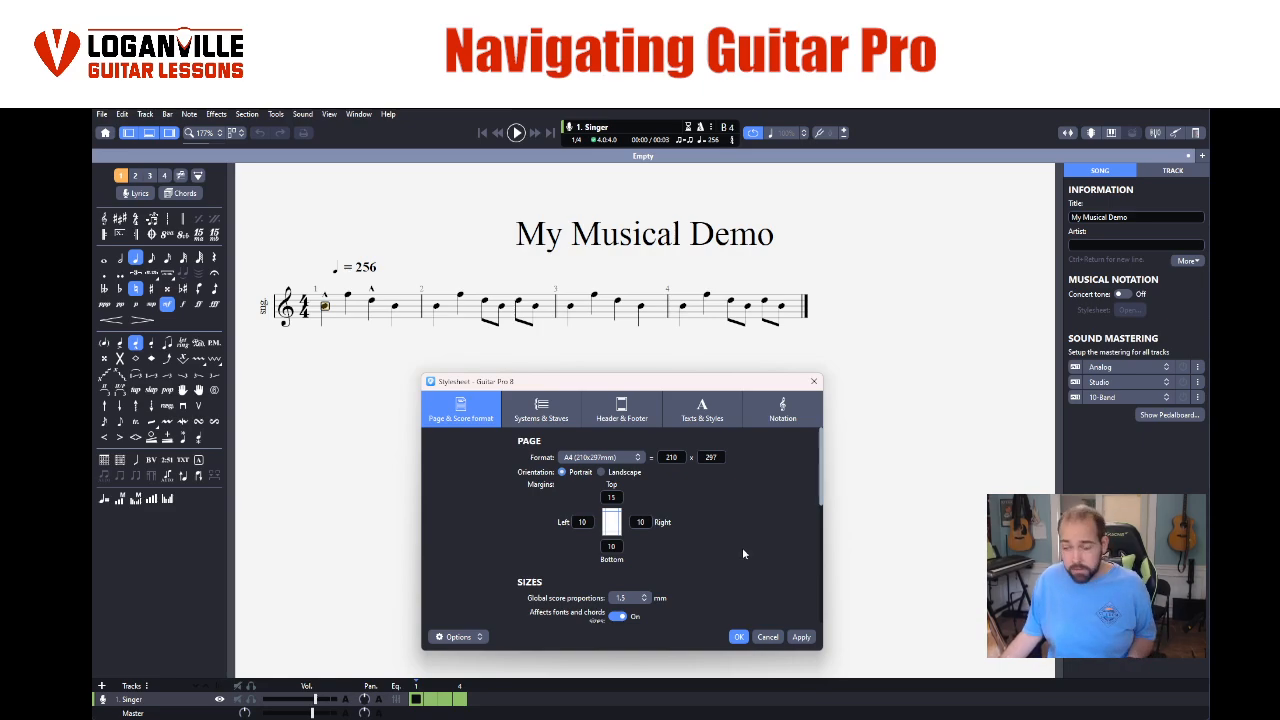
- Try global score proportions of 1.85 mm on the score and return them to 1.5 mm, applying each size
{"action": "left_click", "coordinate": [630, 598]}
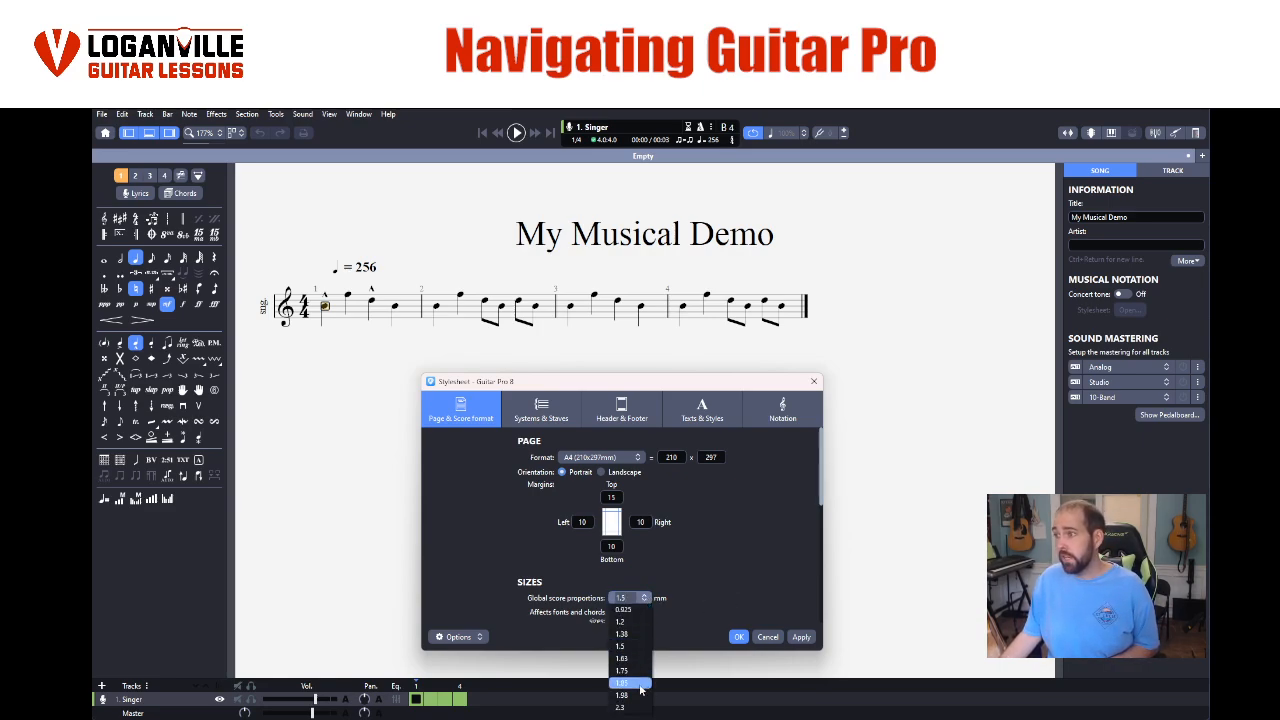
{"action": "left_click", "coordinate": [640, 683]}
{"action": "left_click", "coordinate": [802, 637]}
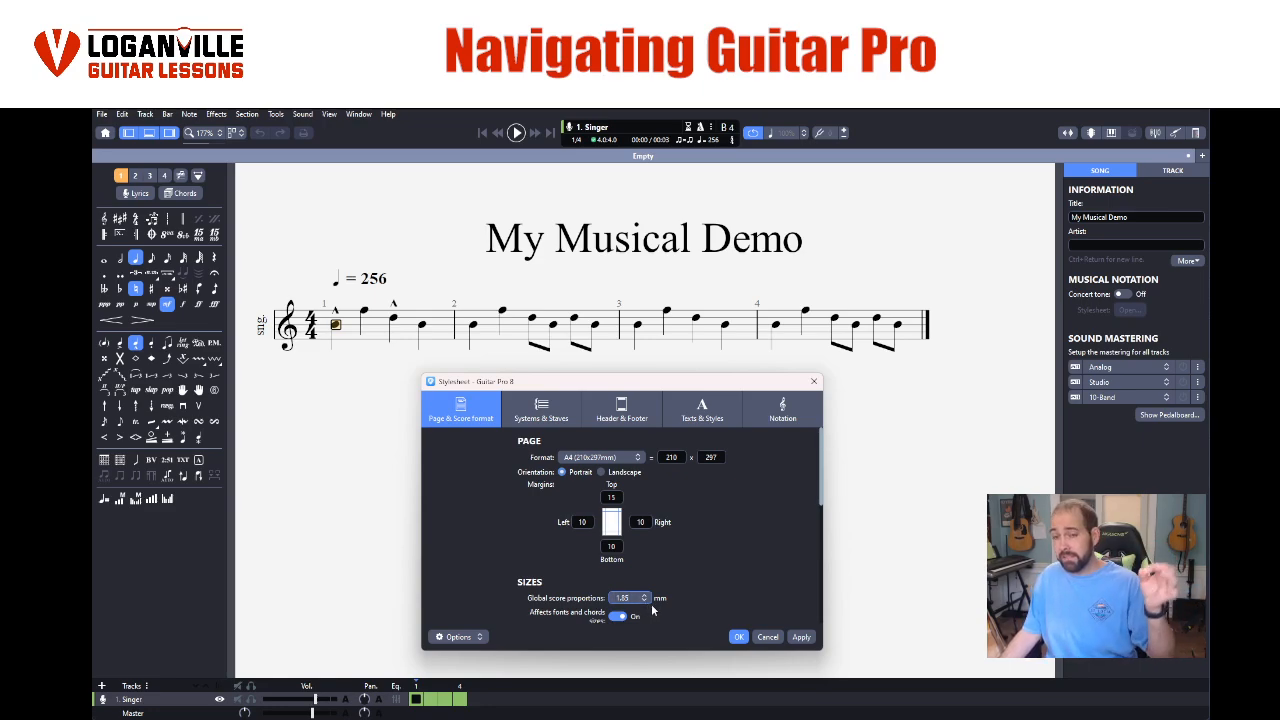
{"action": "left_click", "coordinate": [646, 600]}
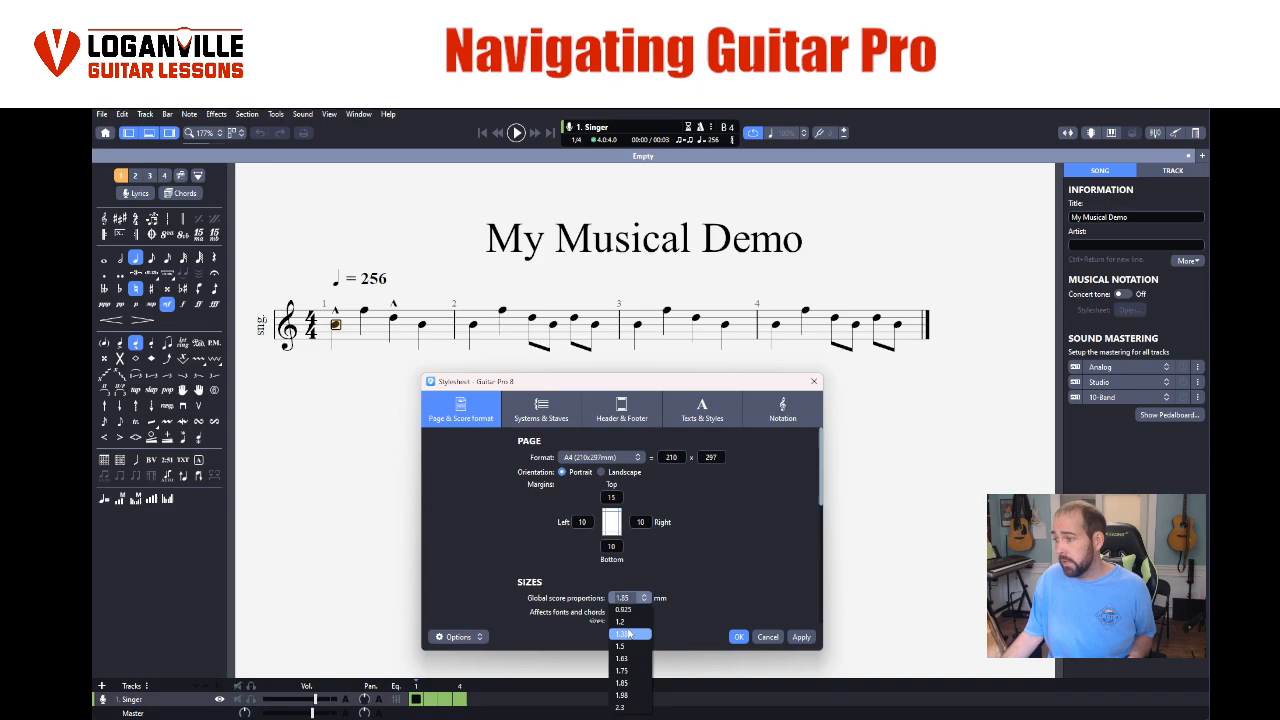
{"action": "left_click", "coordinate": [631, 648]}
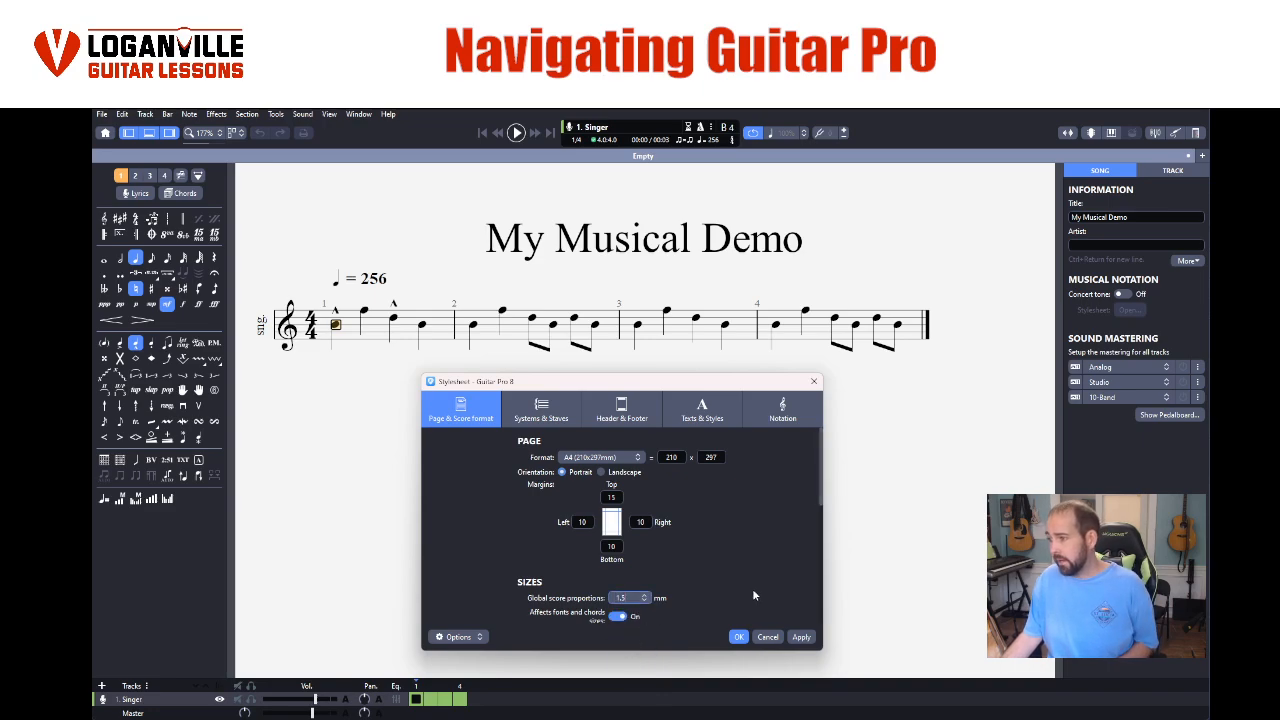
{"action": "left_click", "coordinate": [801, 637]}
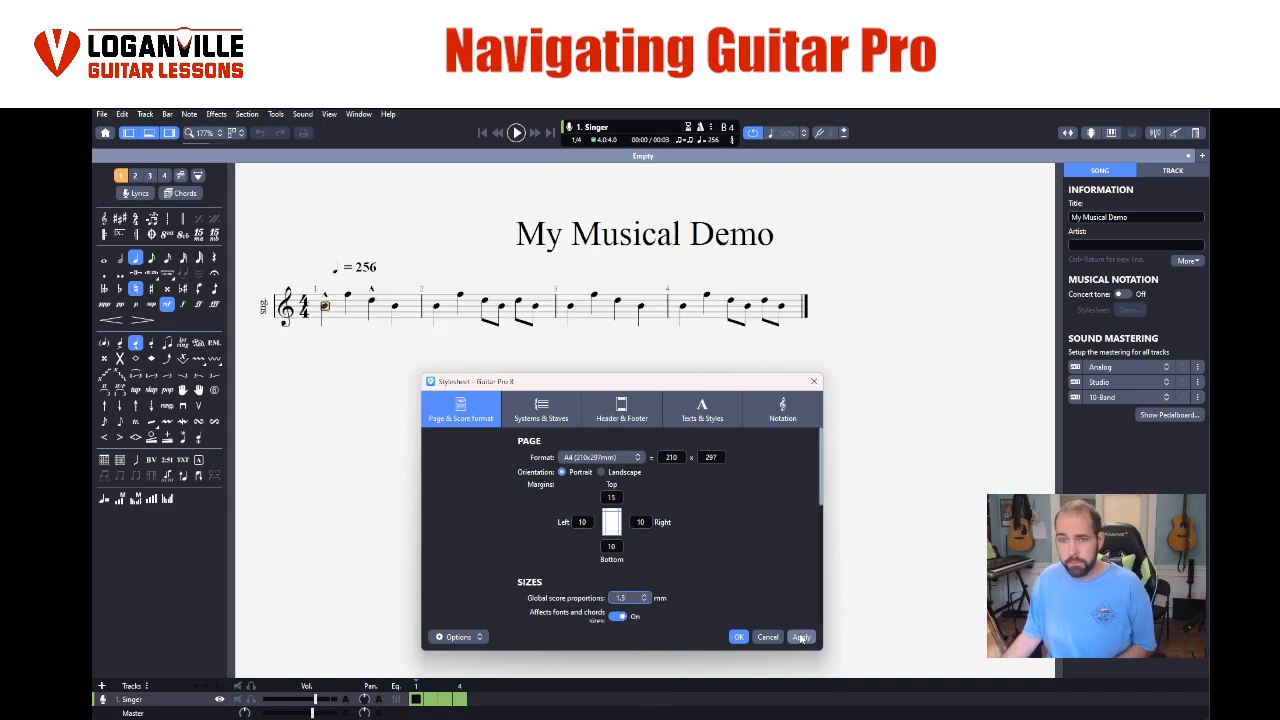
- Try the smaller global score proportions of 1.2 mm and restore 1.5 mm, applying each size
{"action": "left_click", "coordinate": [644, 598]}
{"action": "left_click", "coordinate": [630, 622]}
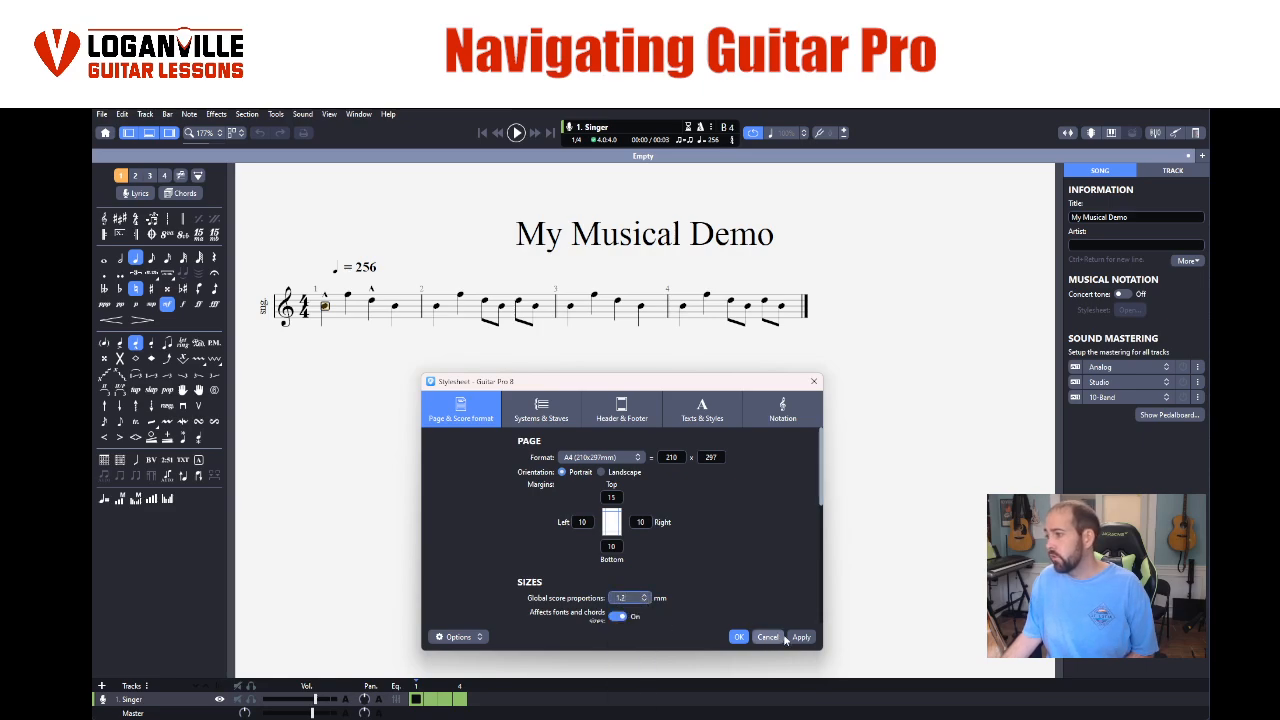
{"action": "left_click", "coordinate": [801, 637]}
{"action": "left_click", "coordinate": [644, 598]}
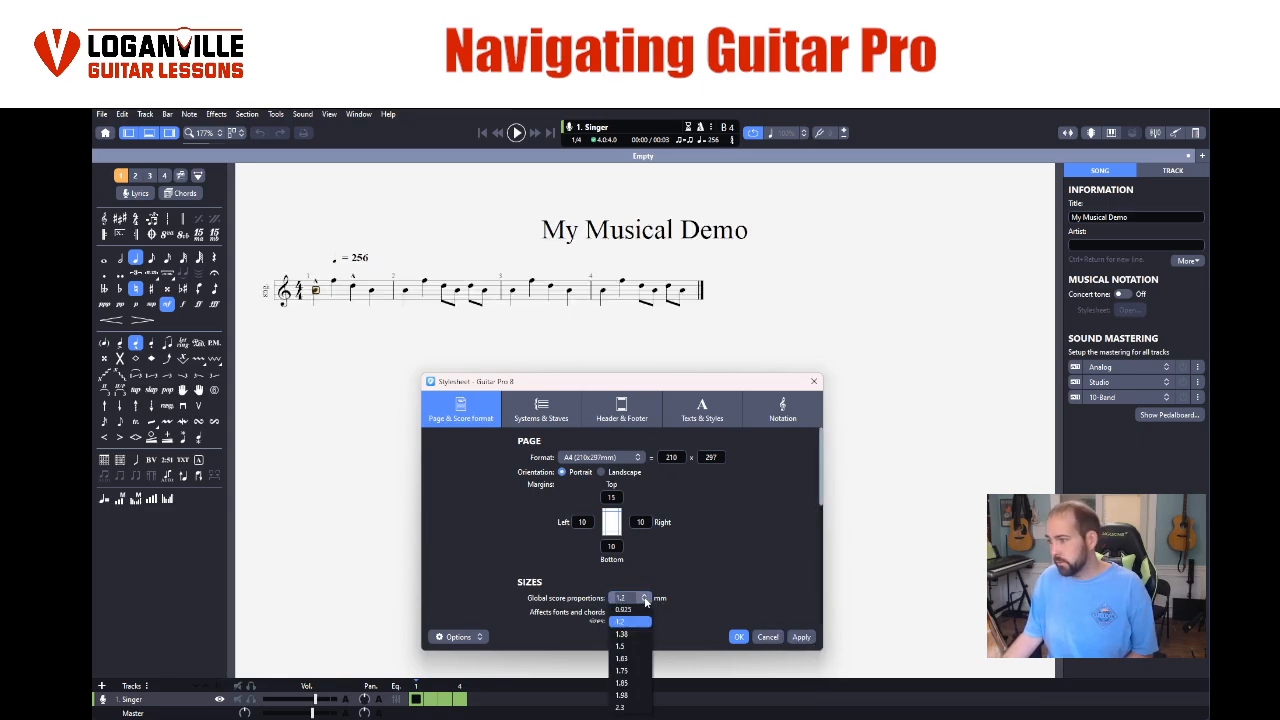
{"action": "left_click", "coordinate": [630, 650]}
{"action": "left_click", "coordinate": [795, 637]}
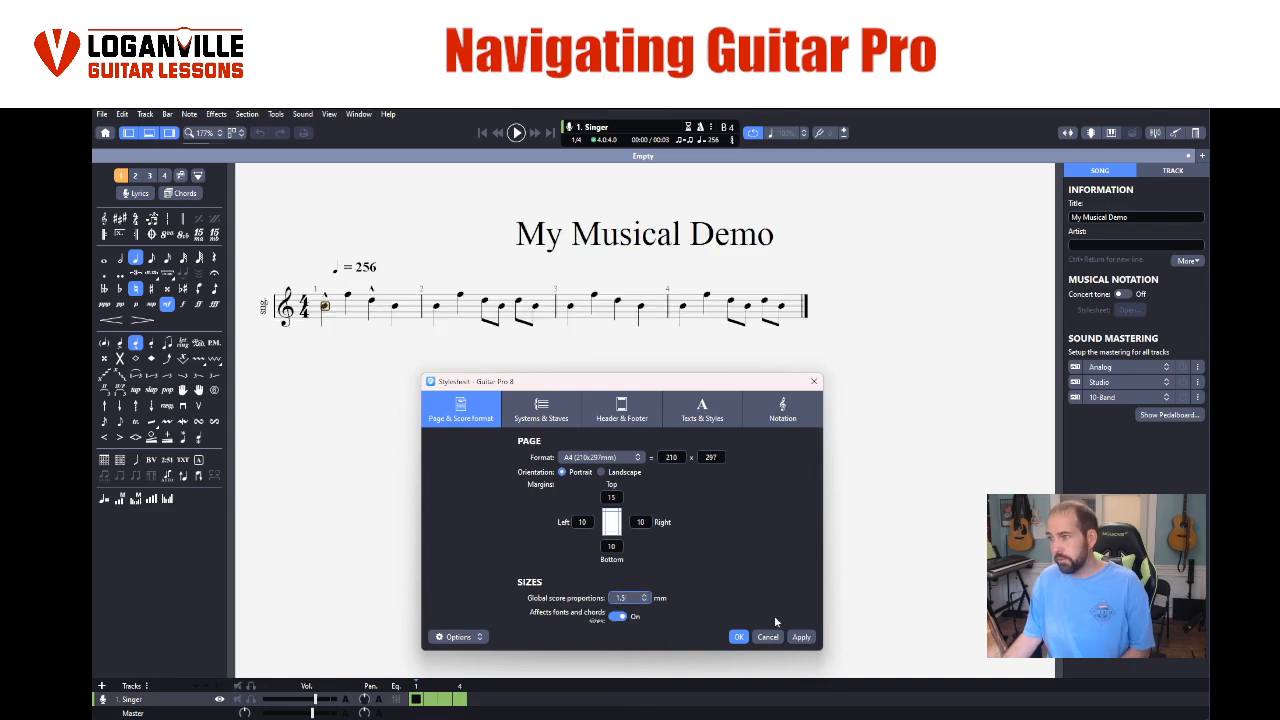
- Try a different staff line thickness in the systems and staves settings and restore it to 0.13 sp
{"action": "left_click", "coordinate": [551, 418]}
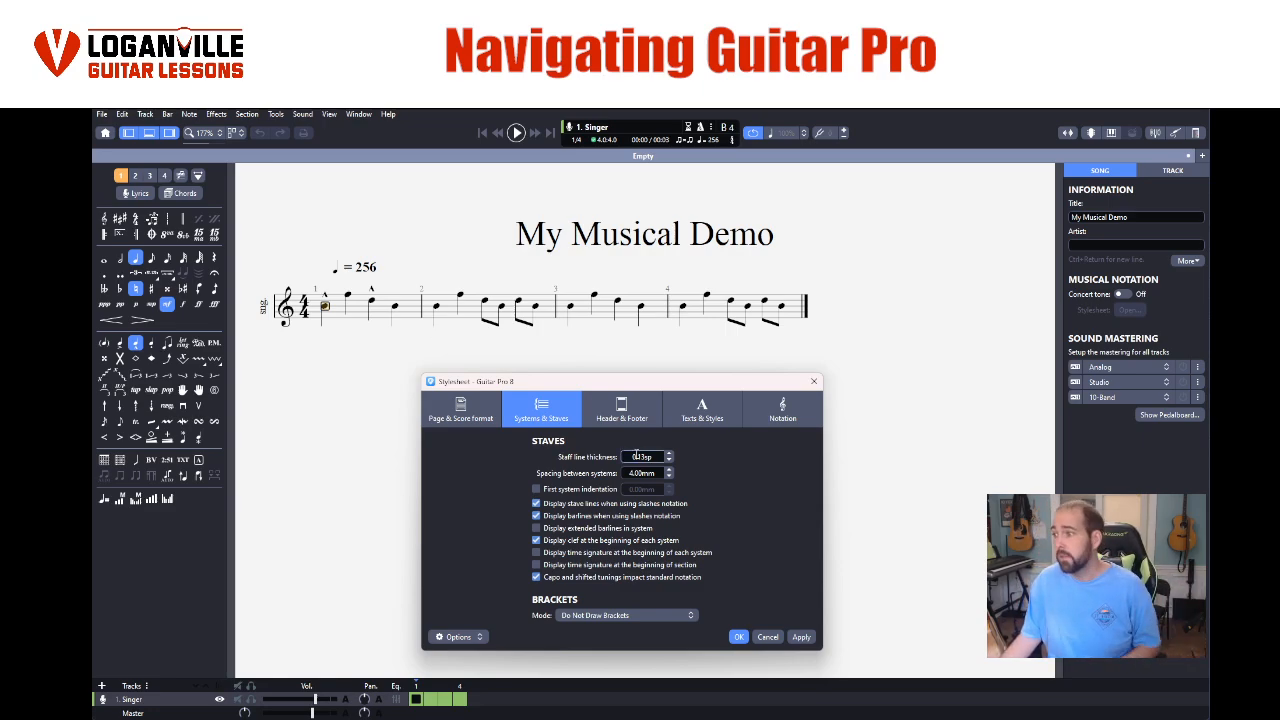
{"action": "left_click", "coordinate": [670, 460]}
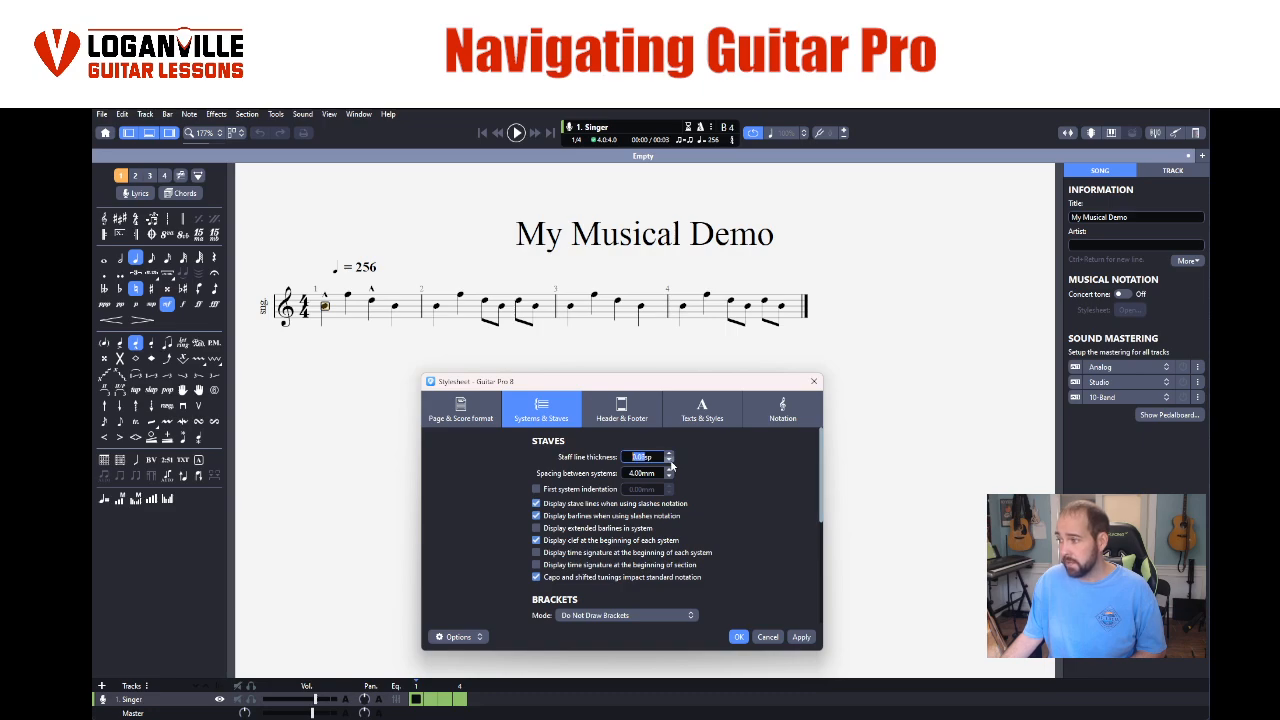
{"action": "left_click", "coordinate": [800, 638]}
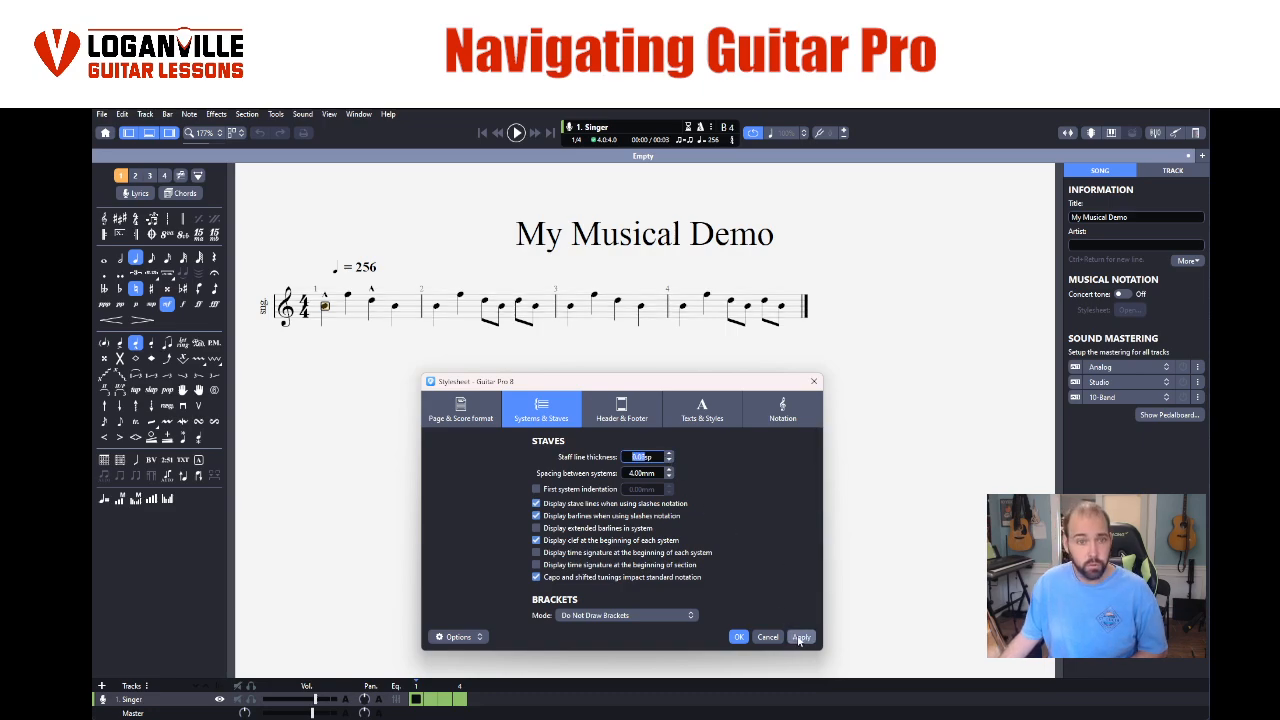
{"action": "left_click", "coordinate": [670, 461]}
{"action": "left_click", "coordinate": [801, 637]}
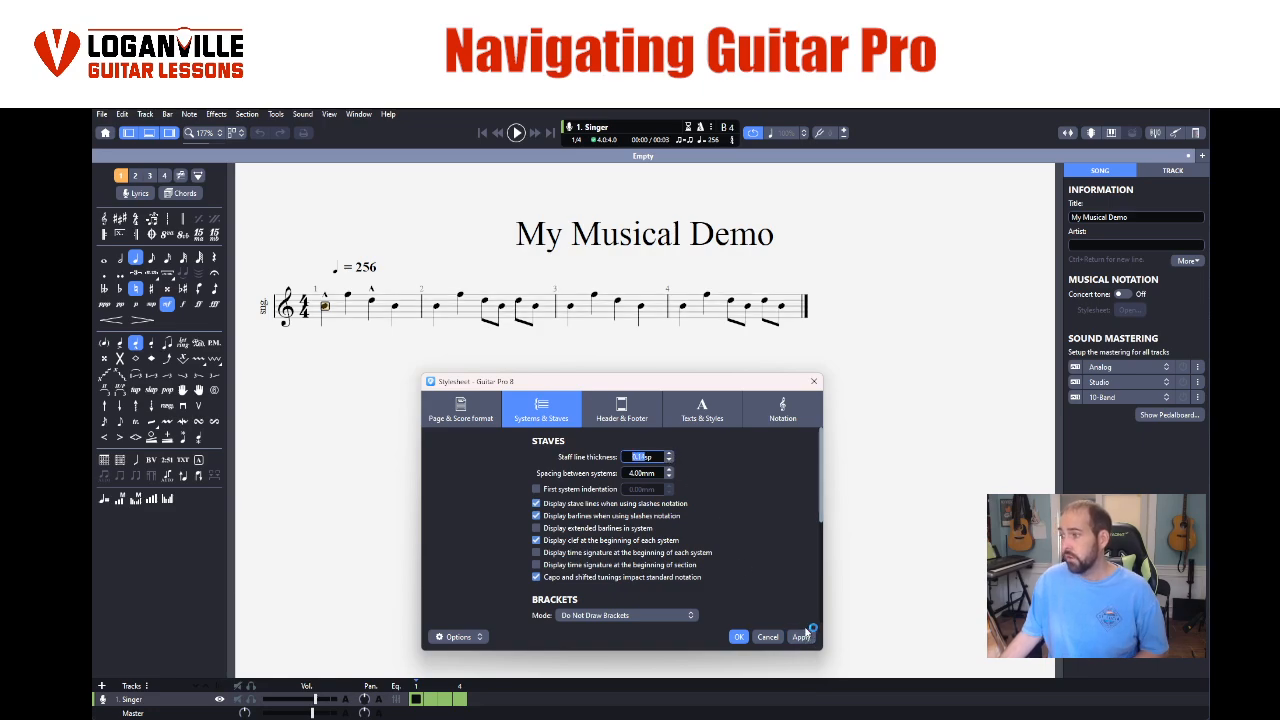
- Try Montserrat Medium as the header title's font in the stylesheet and apply it to the score
{"action": "left_click", "coordinate": [601, 405]}
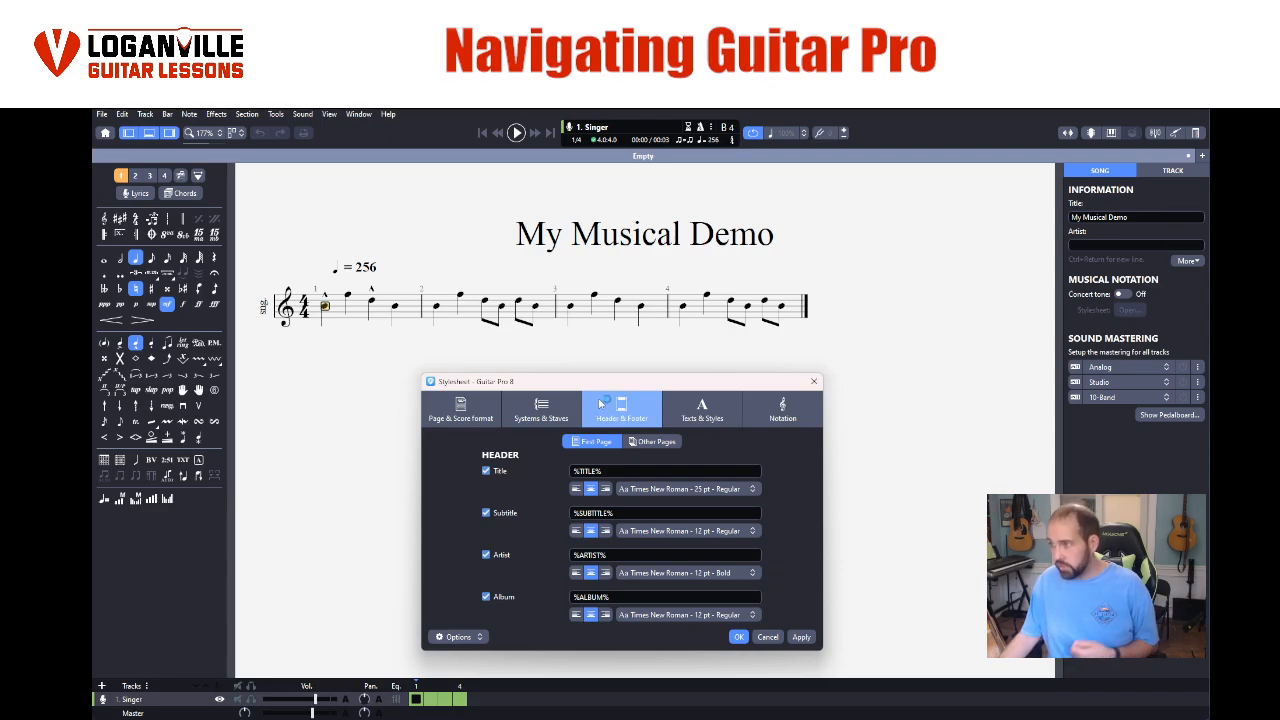
{"action": "left_click", "coordinate": [693, 489]}
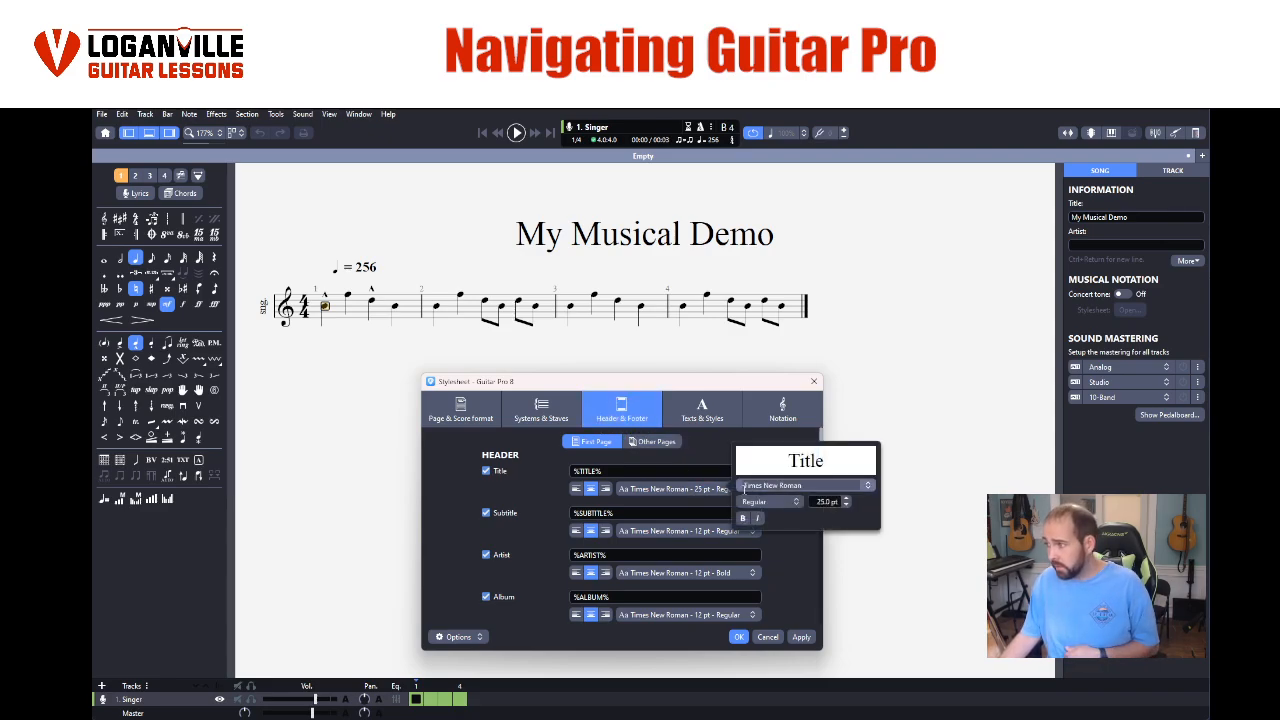
{"action": "left_click", "coordinate": [866, 485]}
{"action": "scroll", "coordinate": [802, 573], "scroll_direction": "up", "scroll_amount": 20}
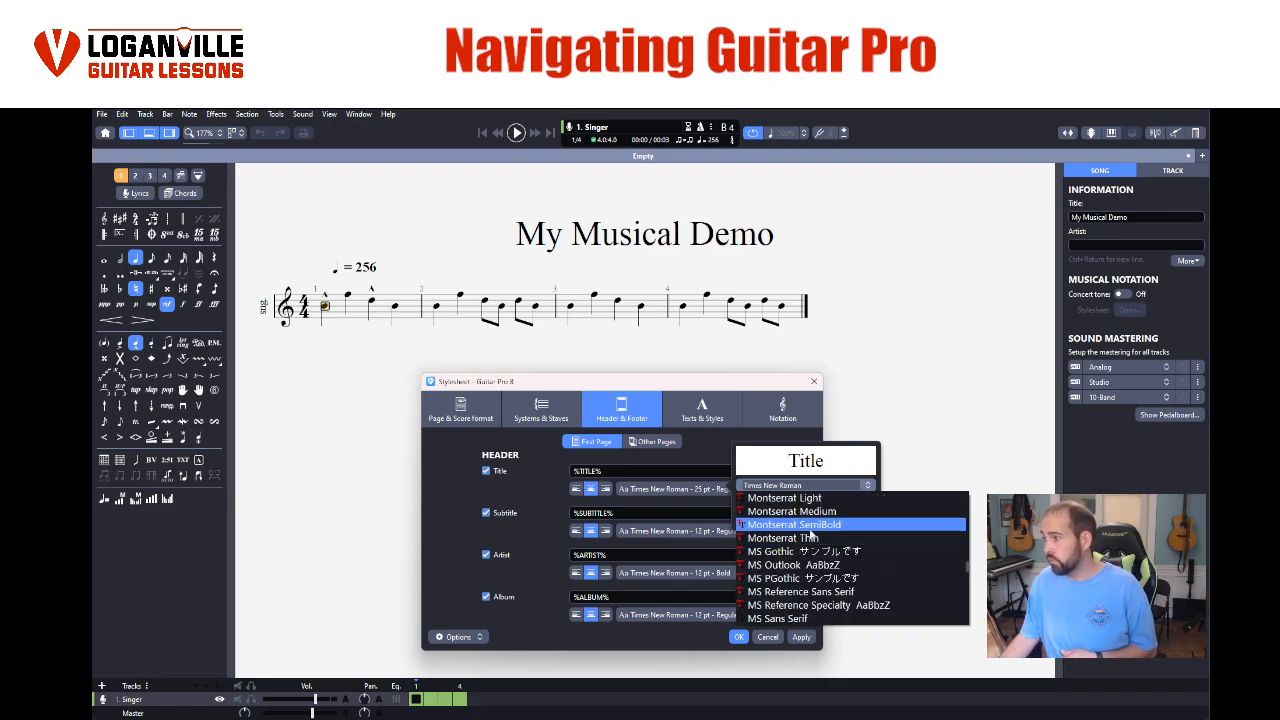
{"action": "left_click", "coordinate": [792, 511]}
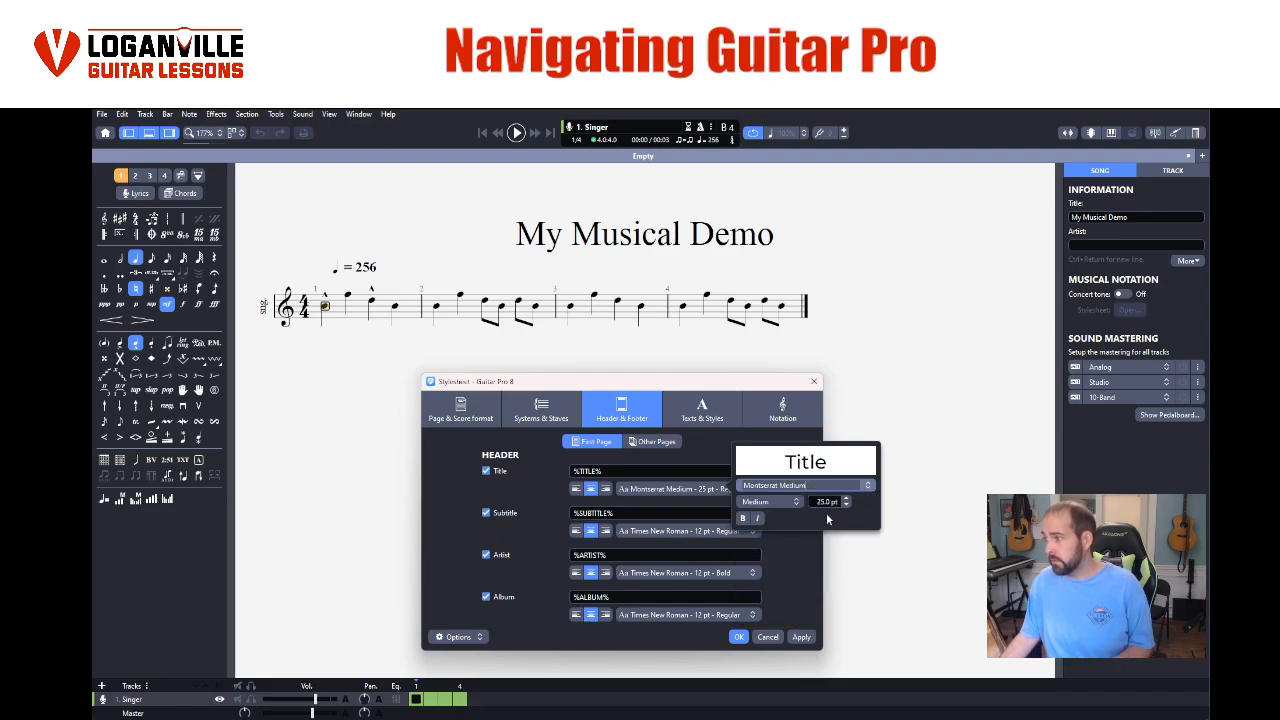
{"action": "left_click", "coordinate": [806, 637]}
{"action": "left_click", "coordinate": [802, 637]}
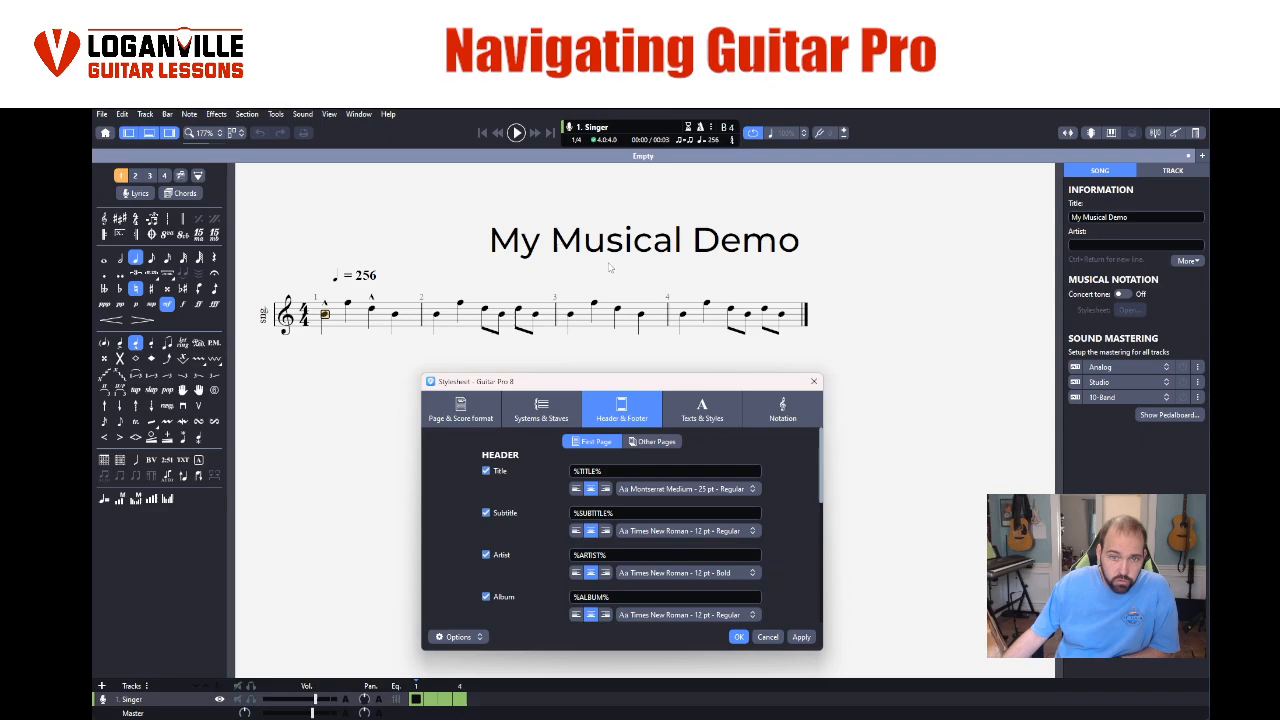
- Examine the stylesheet's text styles and its notation options for rhythm and symbols
{"action": "left_click", "coordinate": [702, 405]}
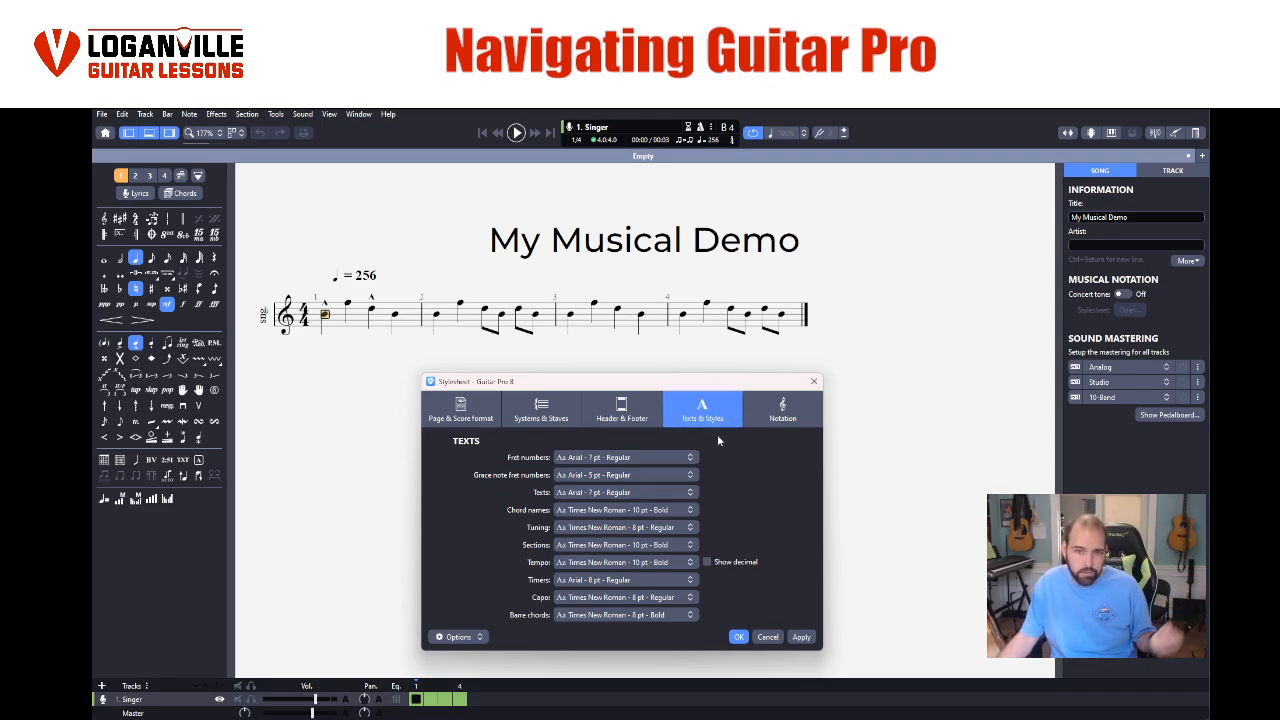
{"action": "left_click", "coordinate": [788, 410]}
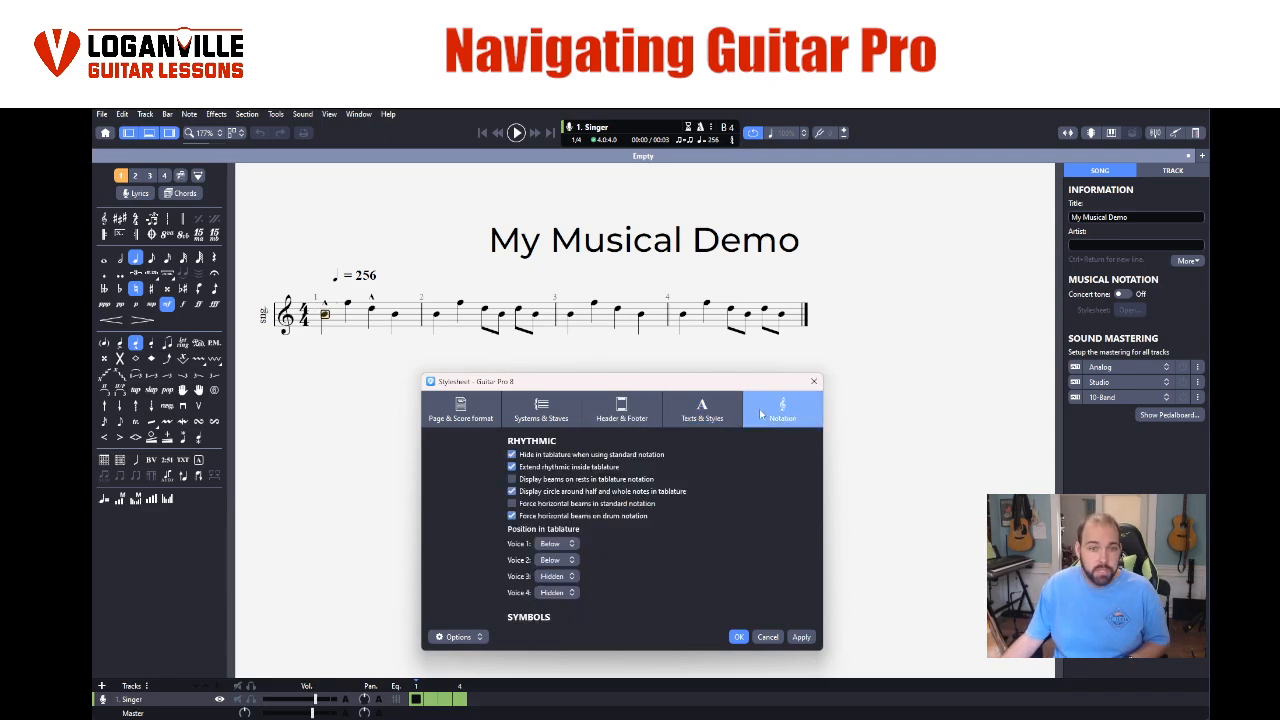
{"action": "scroll", "coordinate": [692, 455], "scroll_direction": "down", "scroll_amount": 3}
{"action": "scroll", "coordinate": [692, 455], "scroll_direction": "up", "scroll_amount": 3}
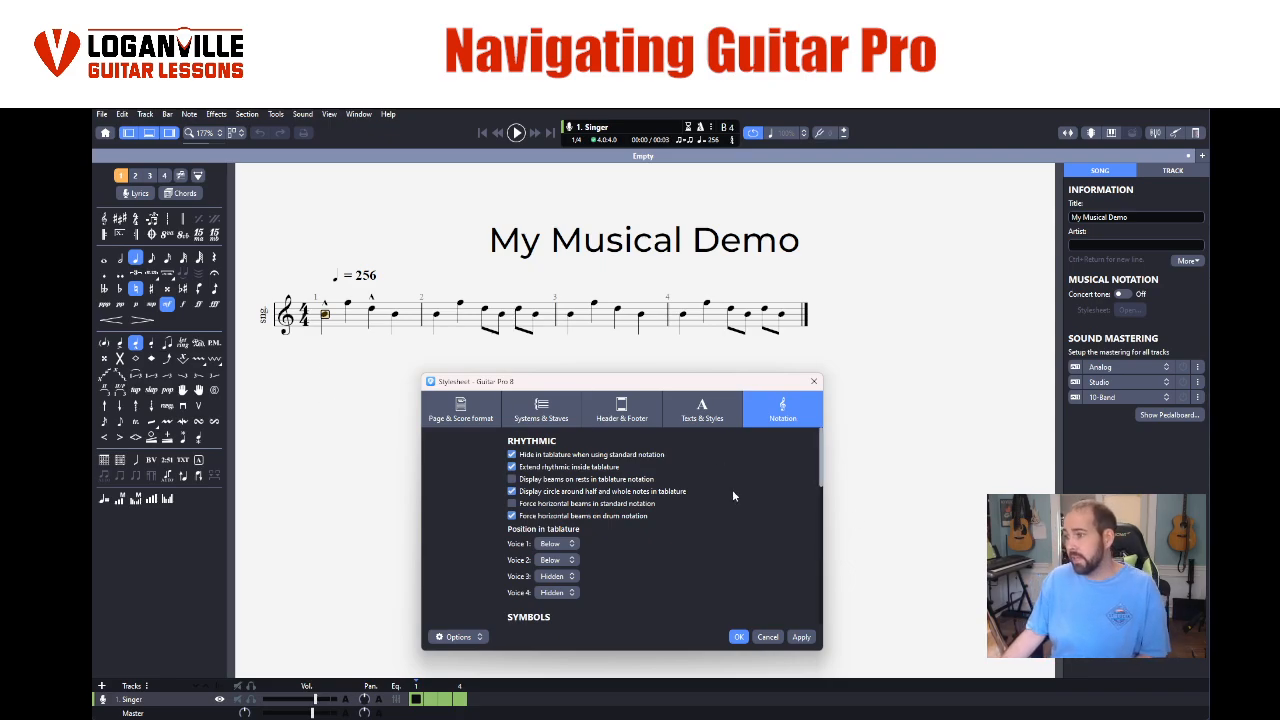
{"action": "scroll", "coordinate": [733, 494], "scroll_direction": "down", "scroll_amount": 10}
{"action": "scroll", "coordinate": [700, 500], "scroll_direction": "up", "scroll_amount": 10}
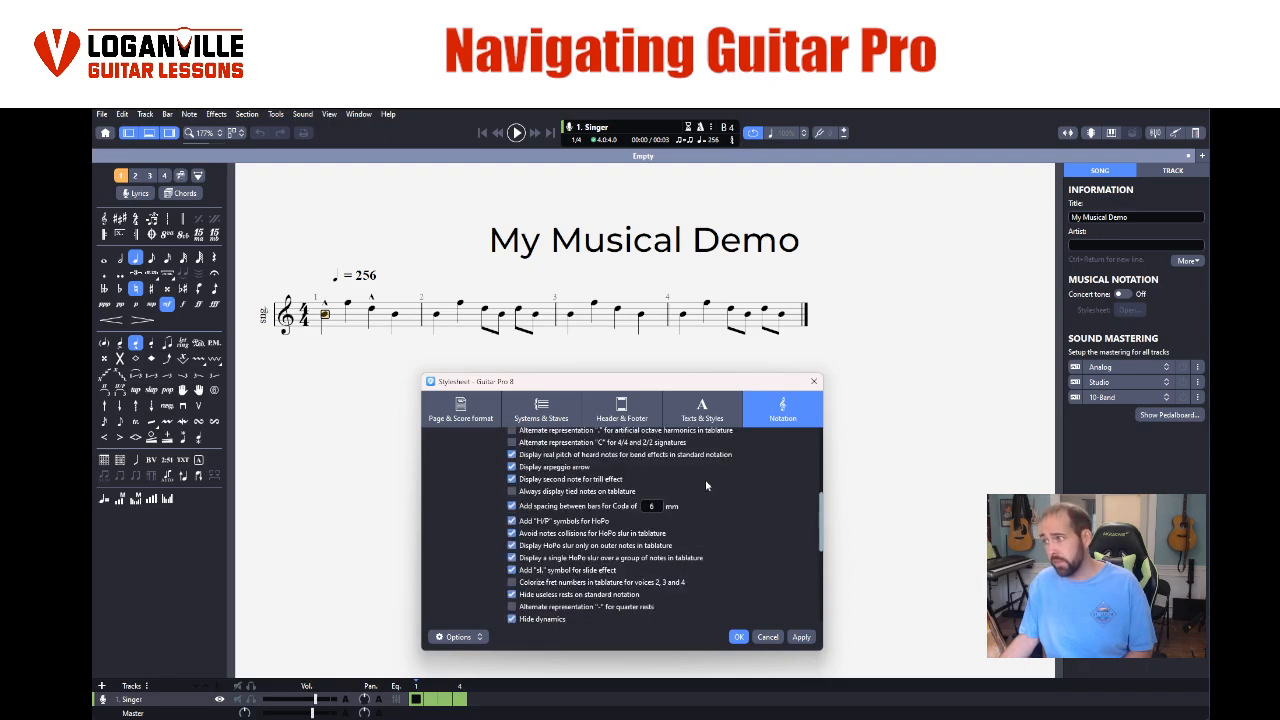
- Look back through the other stylesheet categories and close the stylesheet, discarding its changes
{"action": "left_click", "coordinate": [702, 410]}
{"action": "left_click", "coordinate": [622, 410]}
{"action": "left_click", "coordinate": [527, 406]}
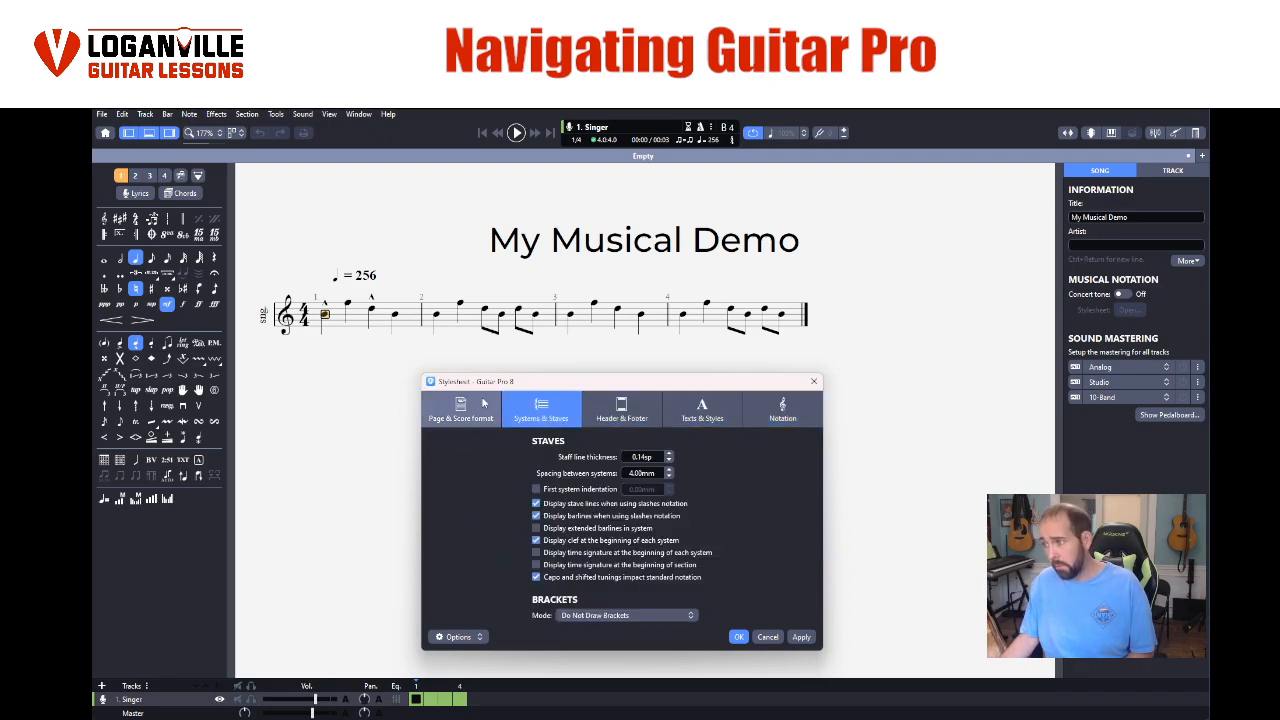
{"action": "left_click", "coordinate": [480, 404]}
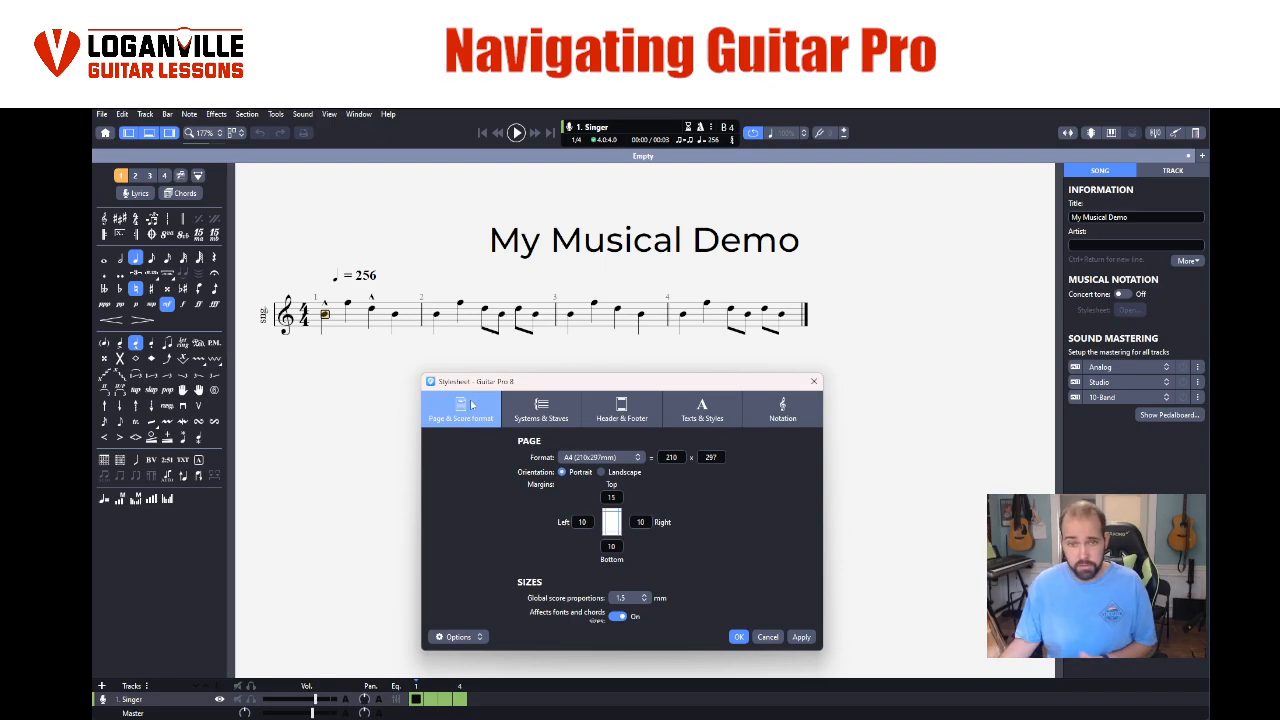
{"action": "left_click", "coordinate": [767, 638]}
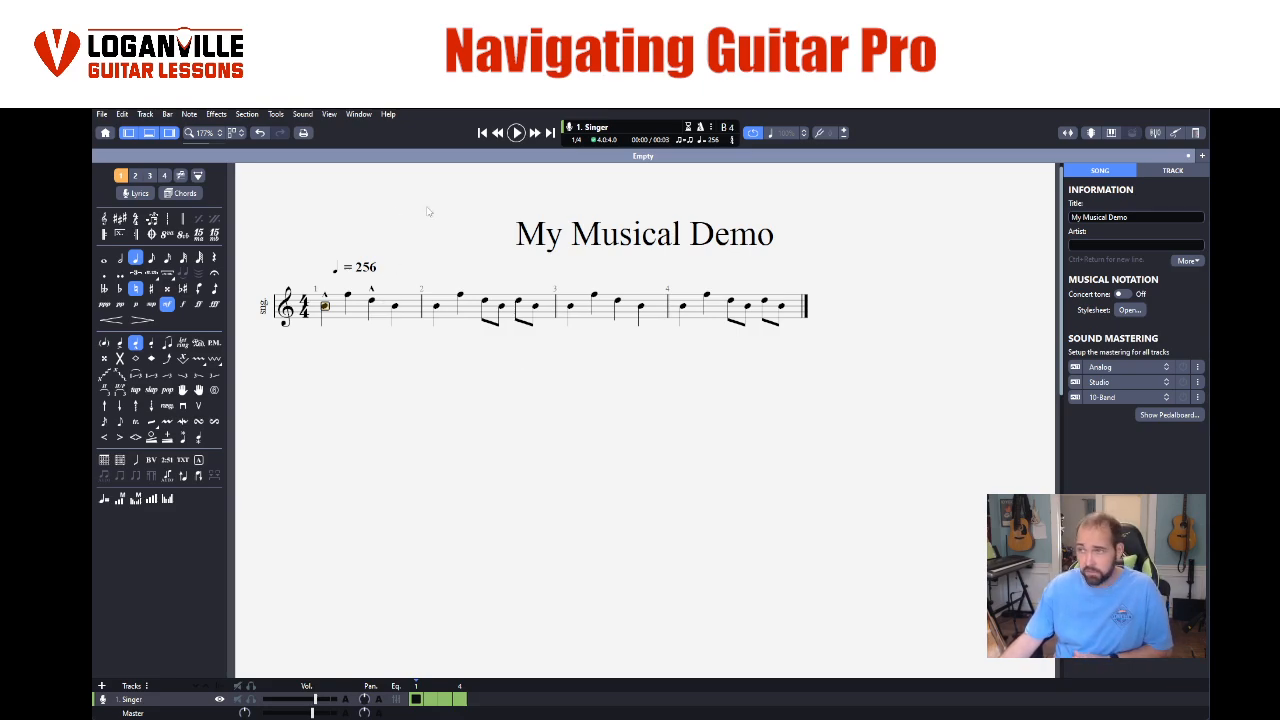
- Go to the Singer track's settings and show tablature together with its standard notation
{"action": "left_click", "coordinate": [1172, 172]}
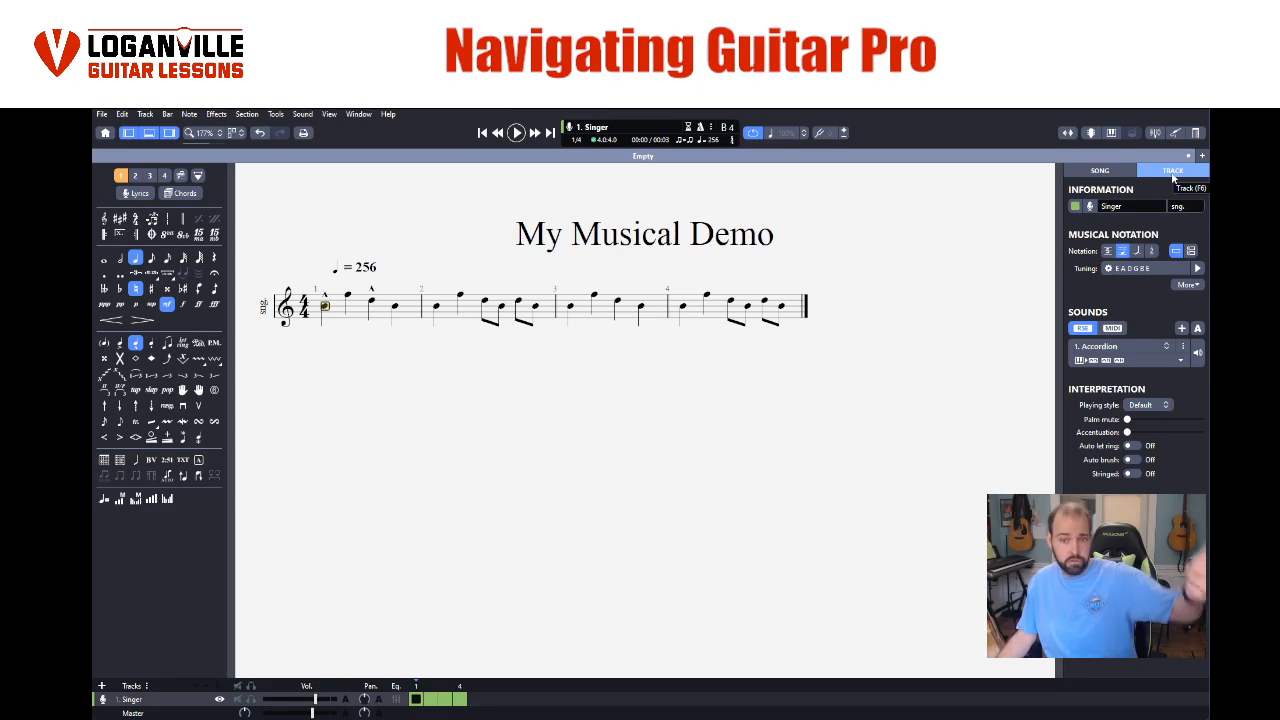
{"action": "left_click", "coordinate": [1169, 206]}
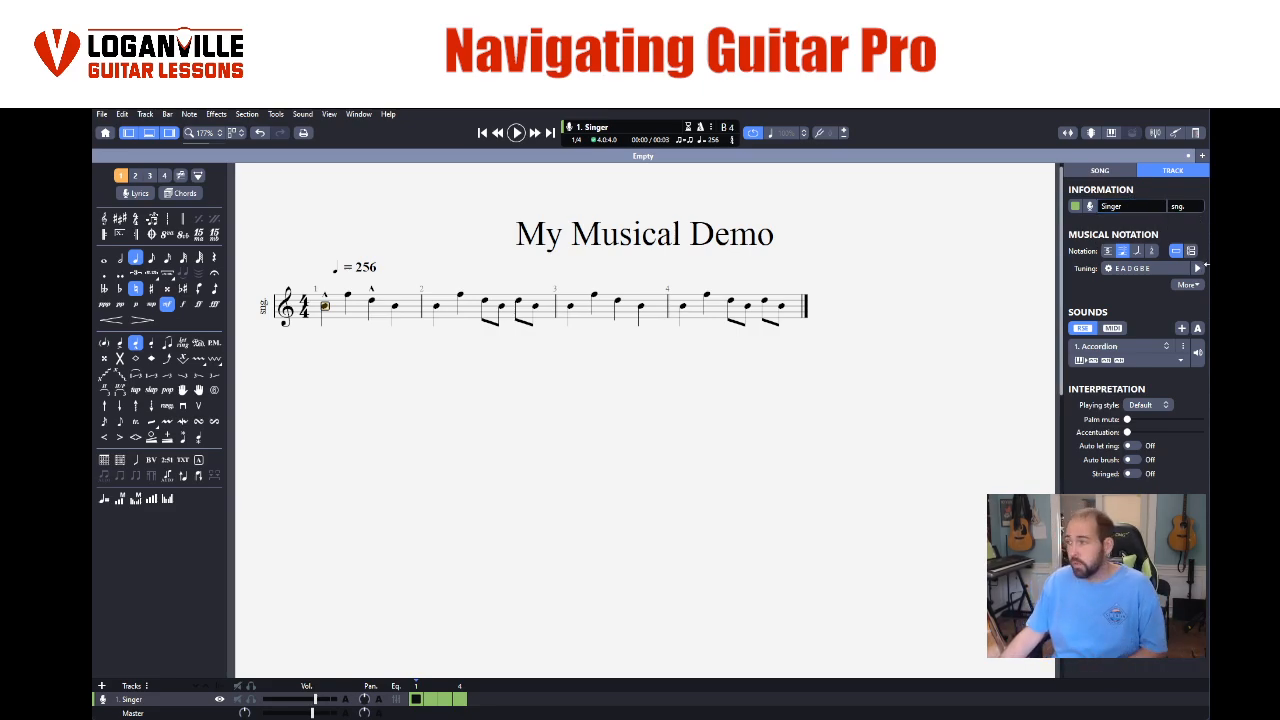
{"action": "left_click", "coordinate": [1106, 251]}
{"action": "left_click", "coordinate": [1109, 252]}
{"action": "left_click", "coordinate": [1111, 252]}
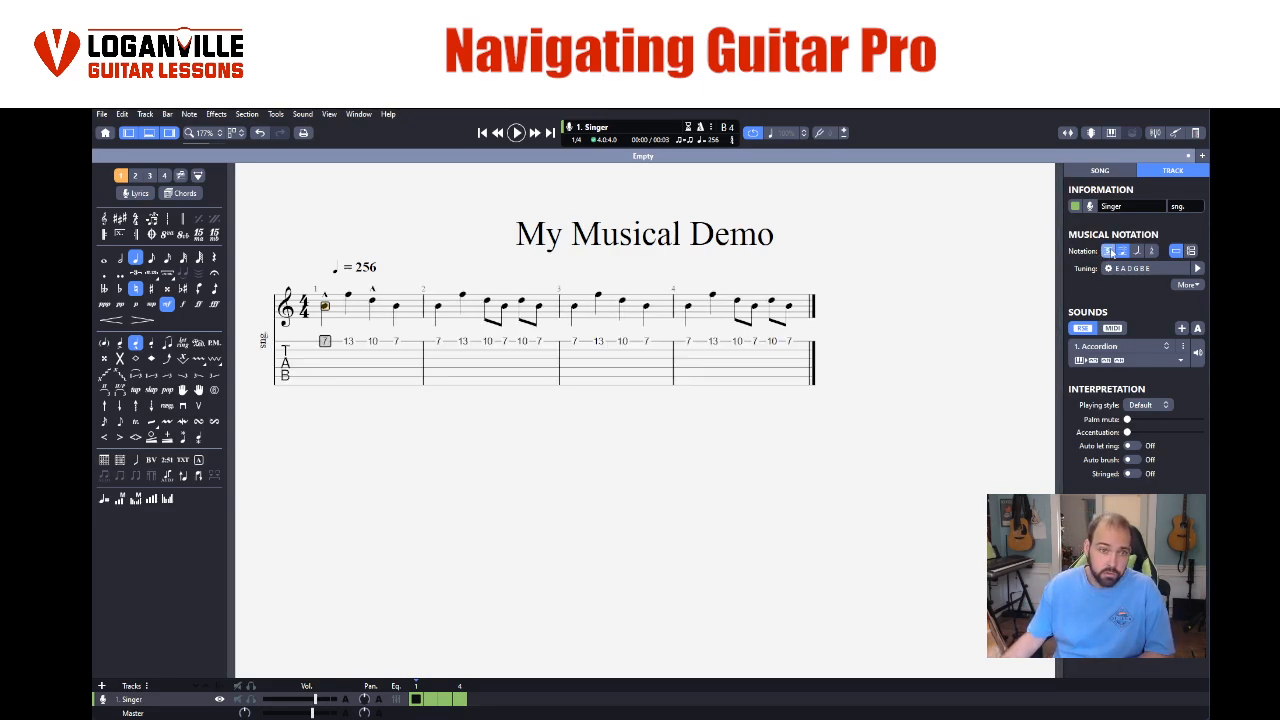
- Try the Singer track without tablature and restore it beneath the standard notation
{"action": "left_click", "coordinate": [1109, 252]}
{"action": "left_click", "coordinate": [1108, 251]}
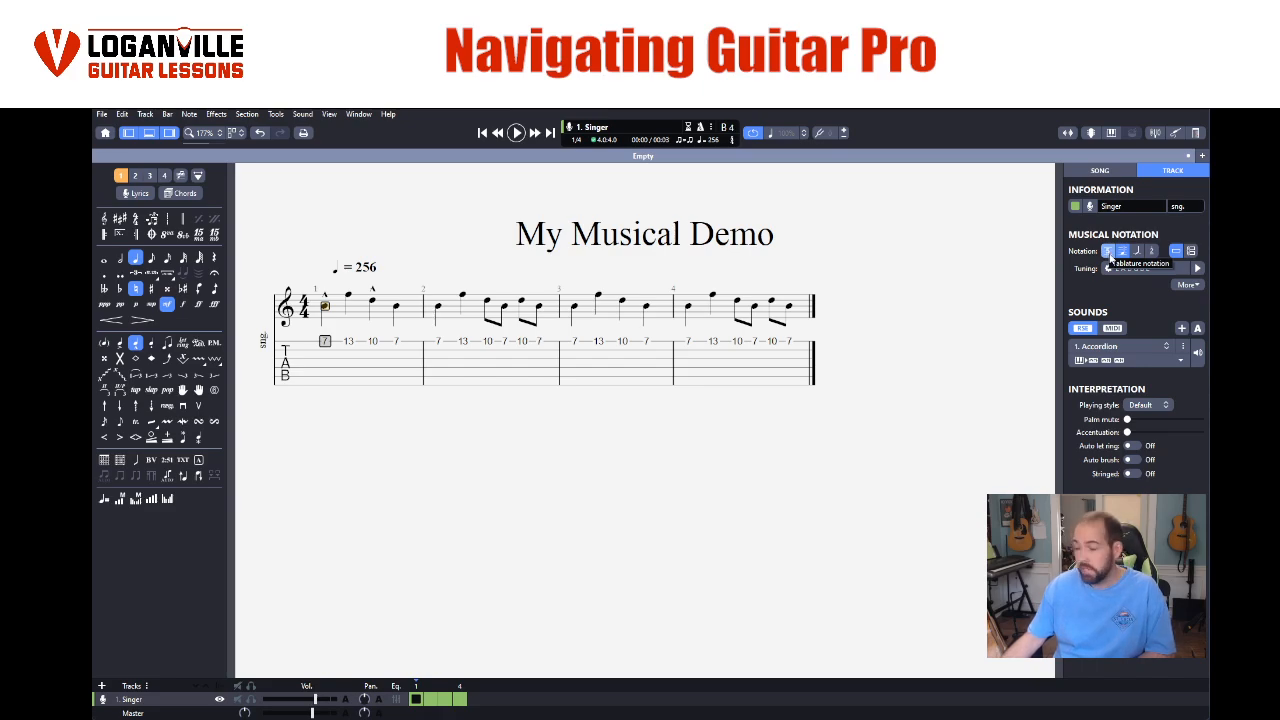
{"action": "left_click", "coordinate": [1109, 254]}
{"action": "left_click", "coordinate": [1109, 254]}
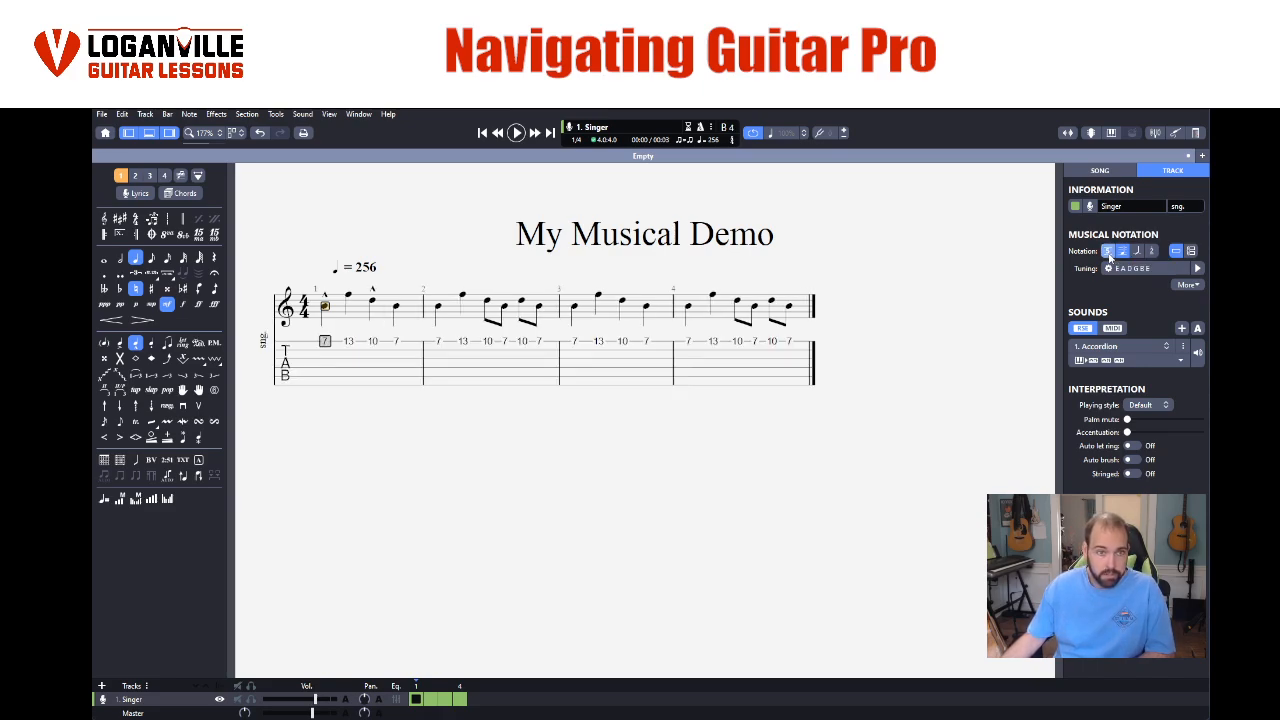
{"action": "left_click", "coordinate": [1109, 254]}
{"action": "left_click", "coordinate": [1109, 254]}
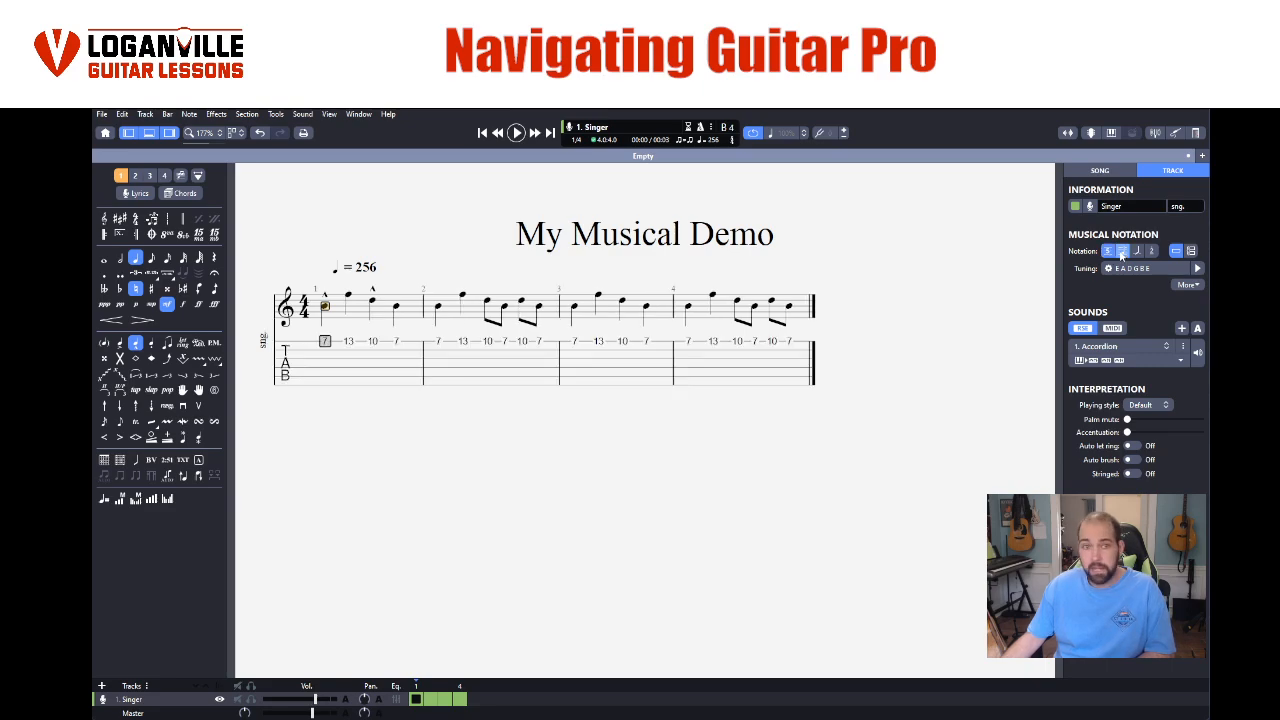
- Try hiding the standard notation so that only tablature is shown, and restore both staves
{"action": "left_click", "coordinate": [1122, 253]}
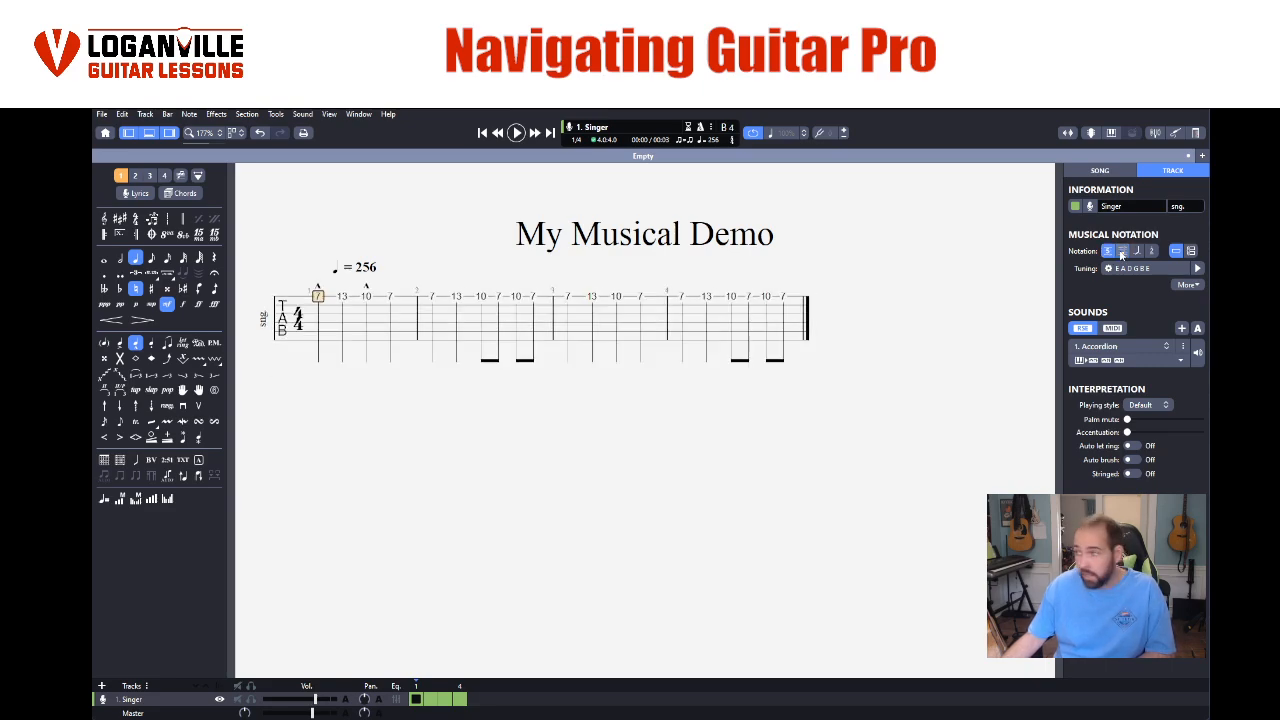
{"action": "left_click", "coordinate": [1121, 253]}
{"action": "left_click", "coordinate": [1121, 253]}
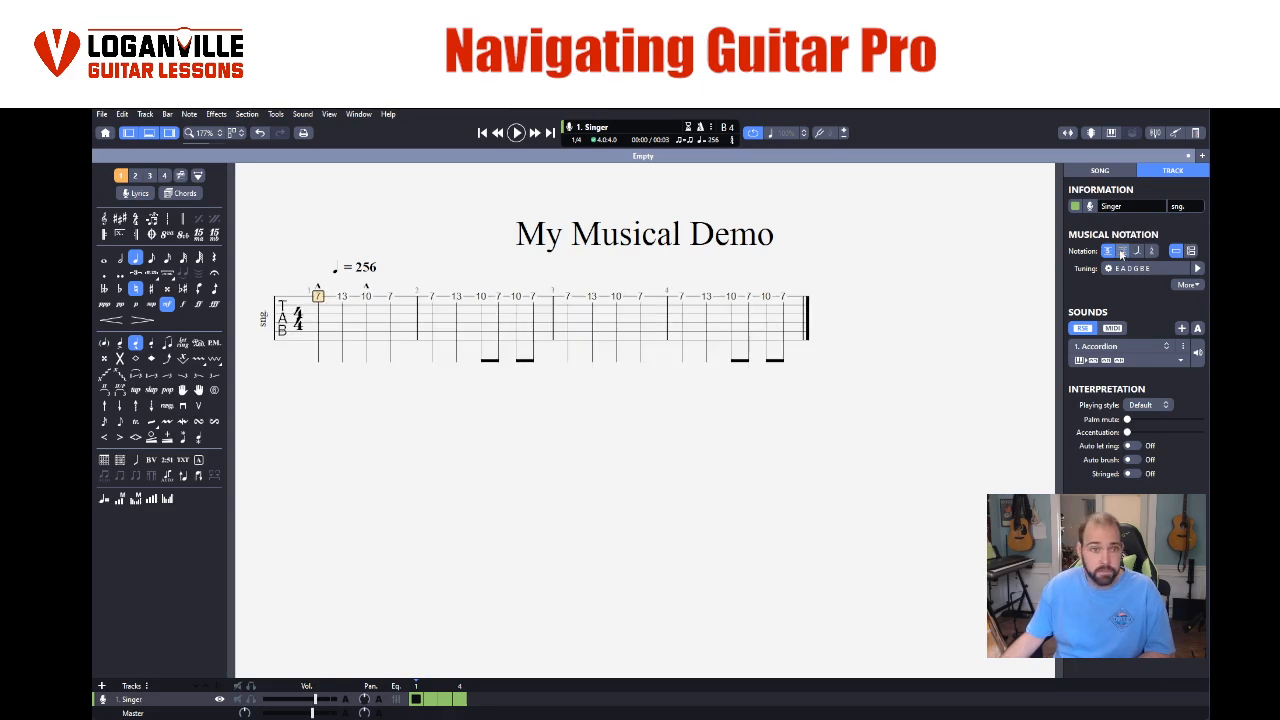
{"action": "left_click", "coordinate": [1121, 253]}
{"action": "left_click", "coordinate": [1121, 253]}
{"action": "left_click", "coordinate": [1121, 253]}
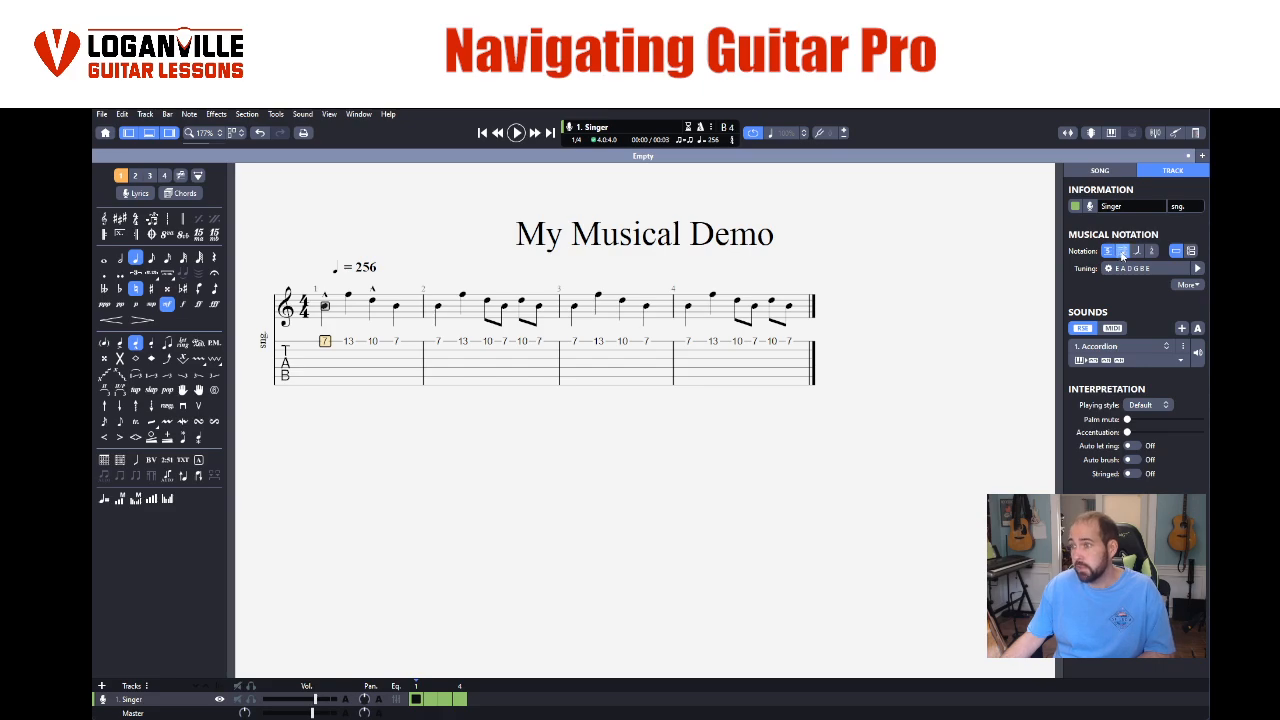
- Try slash notation paired with the tablature and with the standard notation on the Singer track
{"action": "left_click", "coordinate": [1121, 254]}
{"action": "left_click", "coordinate": [1119, 255]}
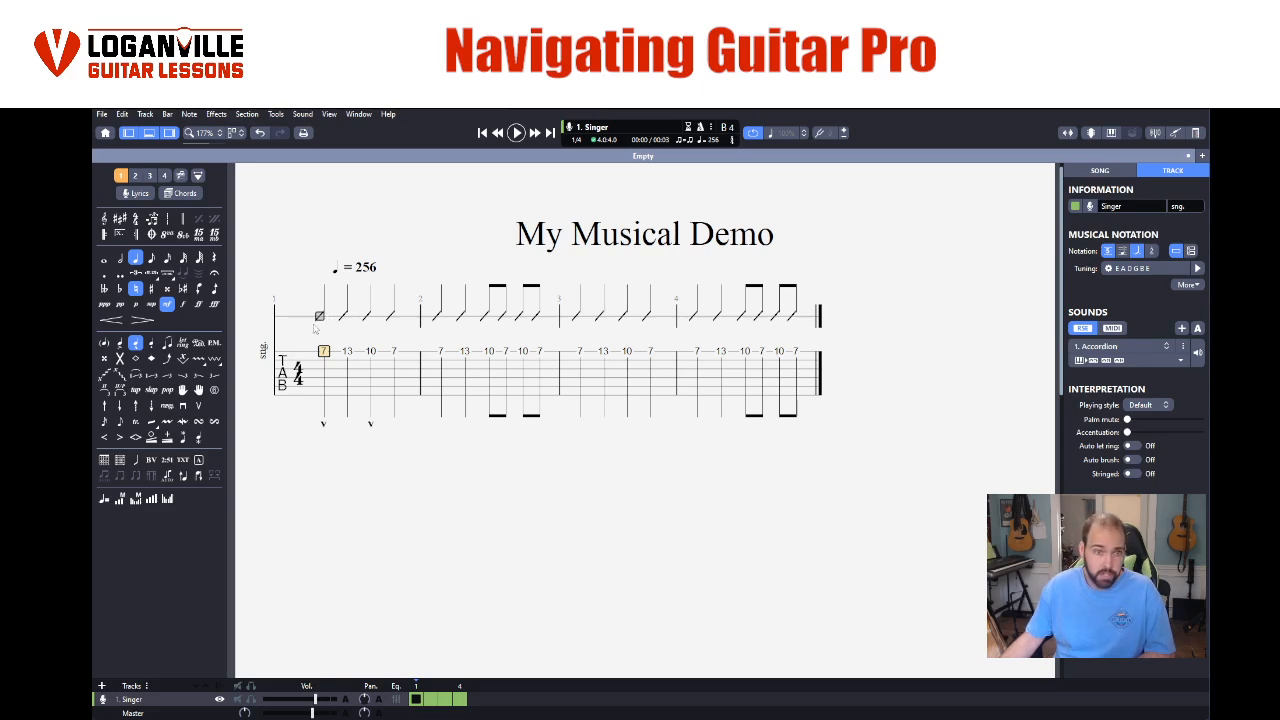
{"action": "left_click", "coordinate": [1122, 251]}
{"action": "left_click", "coordinate": [1122, 252]}
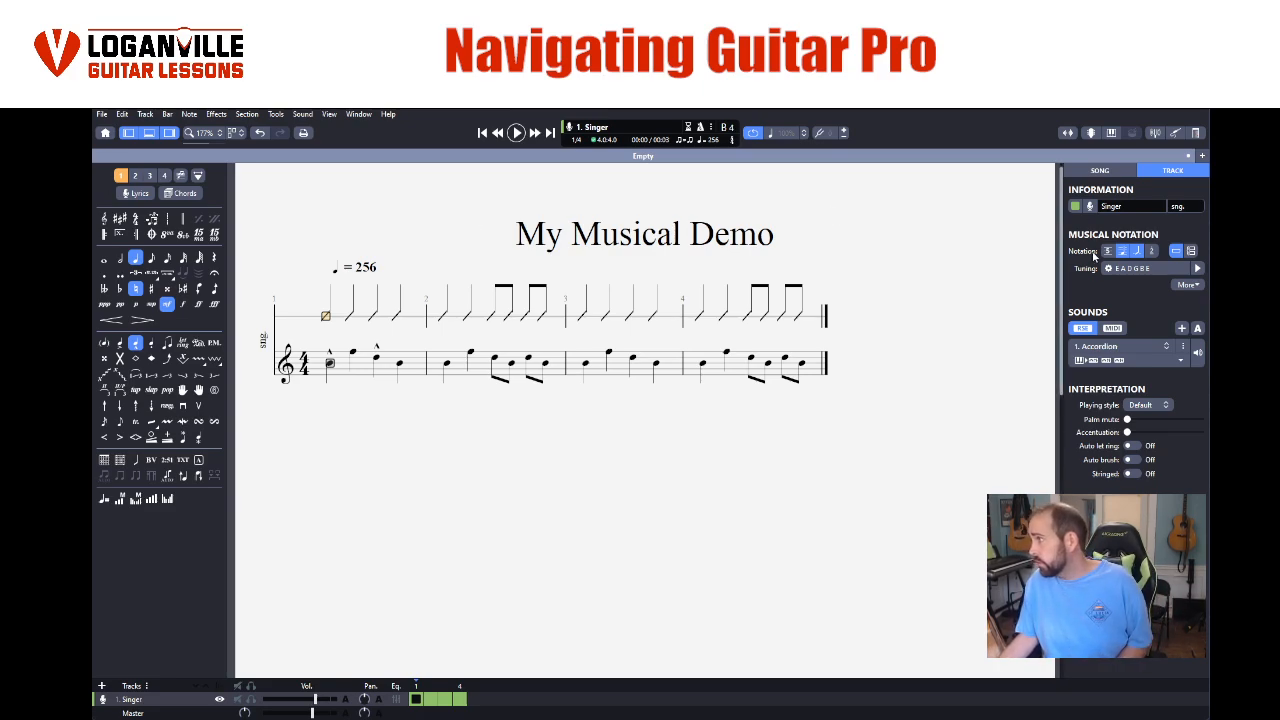
- Try slash notation alone, add numbered notation beneath it, and remove the numbered notation
{"action": "left_click", "coordinate": [1123, 252]}
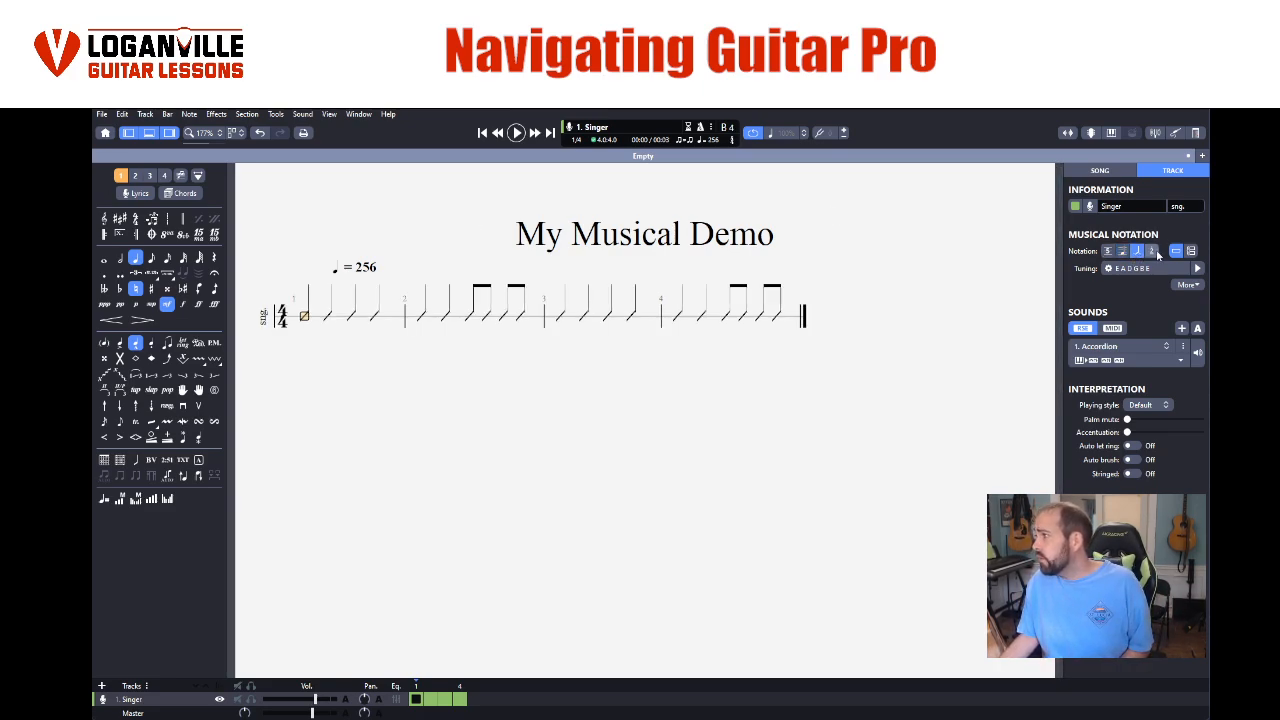
{"action": "left_click", "coordinate": [1151, 251]}
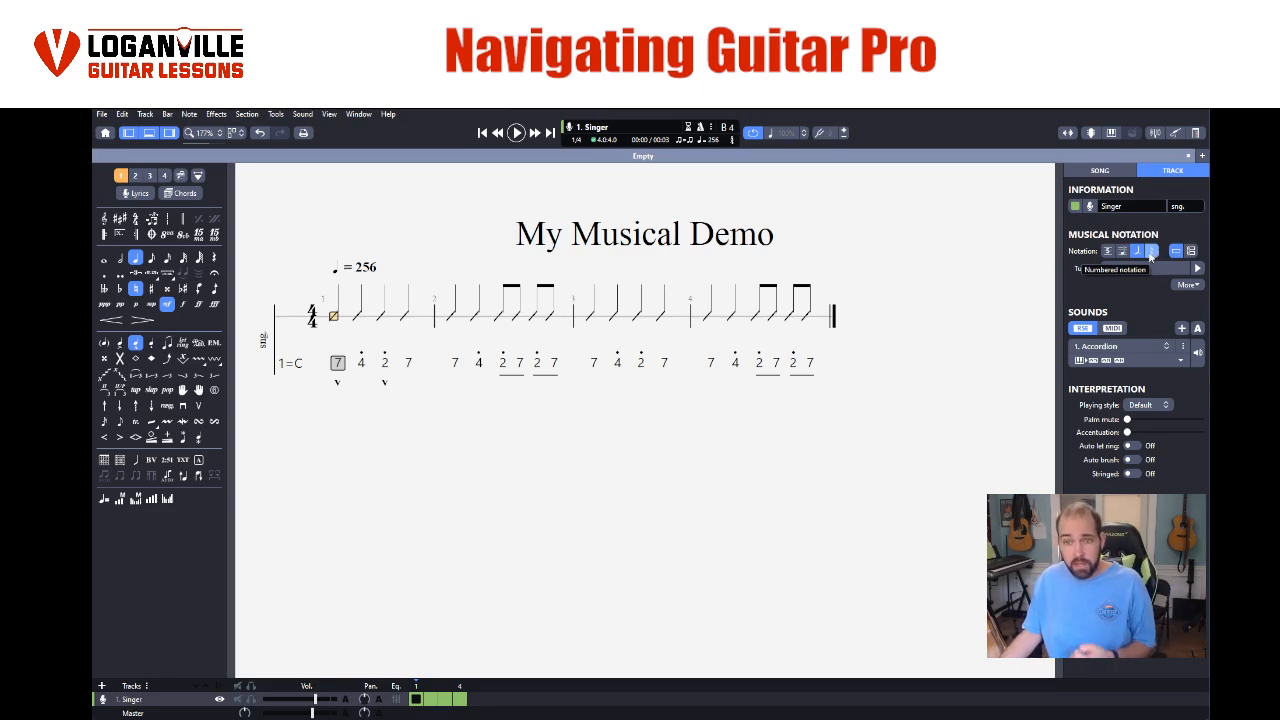
{"action": "left_click", "coordinate": [1151, 252]}
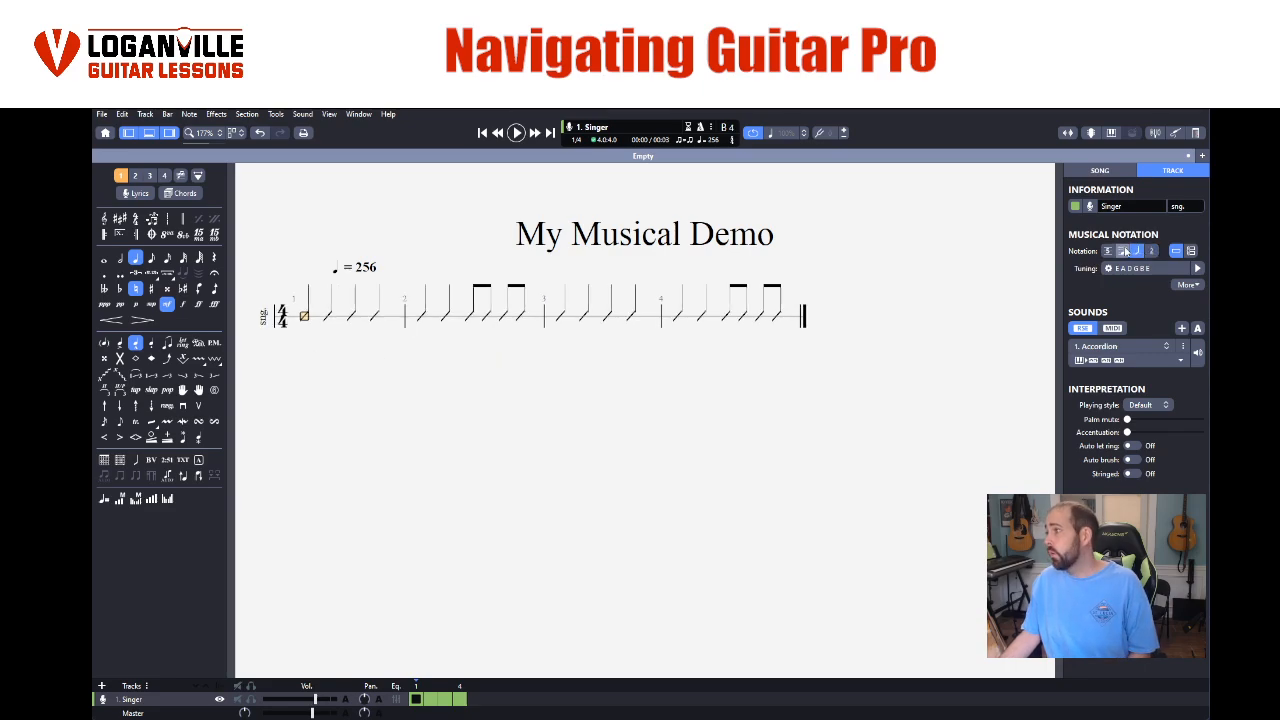
- Show the Singer track in tablature only, with slash and standard notation turned off
{"action": "left_click", "coordinate": [1109, 251]}
{"action": "left_click", "coordinate": [1122, 251]}
{"action": "left_click", "coordinate": [1108, 251]}
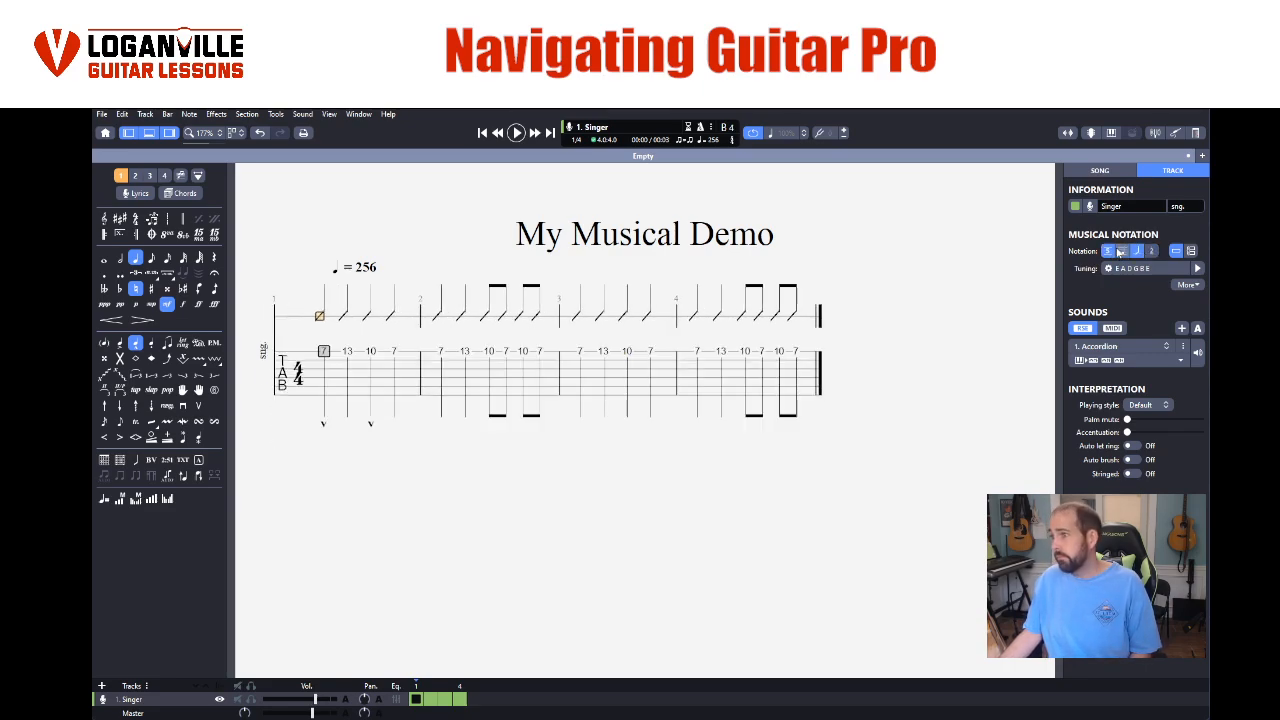
{"action": "left_click", "coordinate": [1136, 252]}
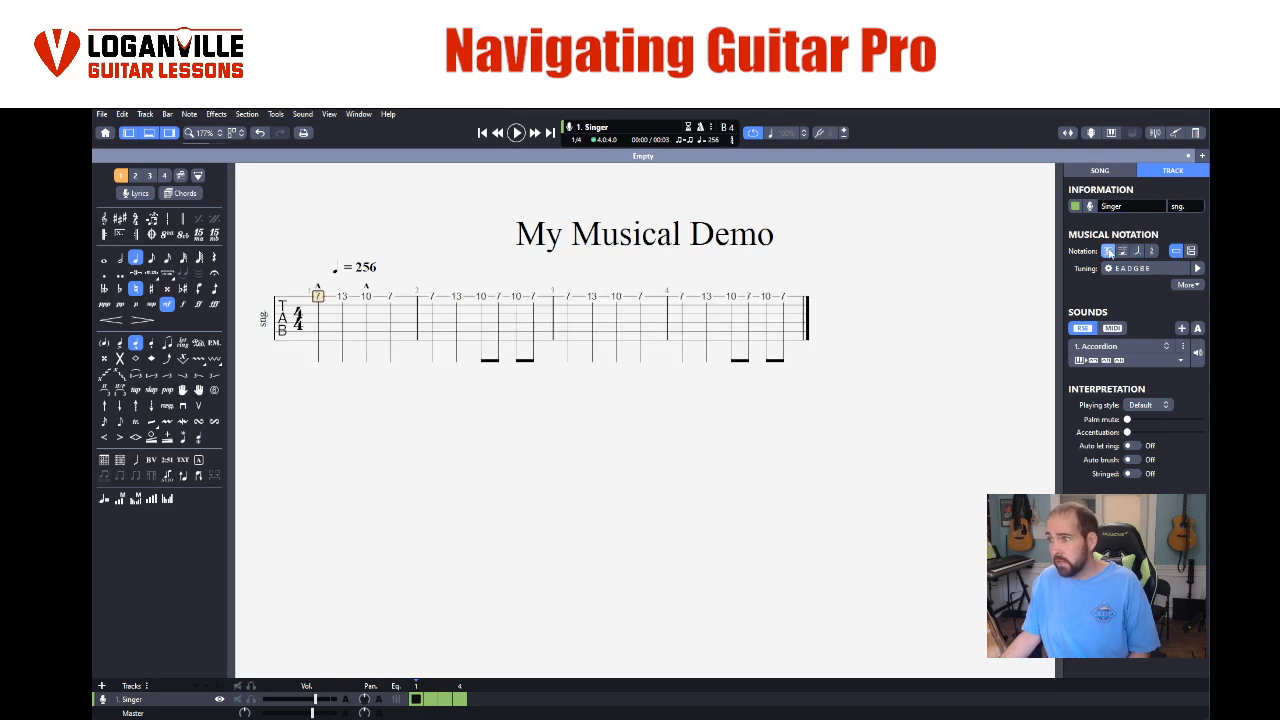
{"action": "left_click", "coordinate": [1109, 252]}
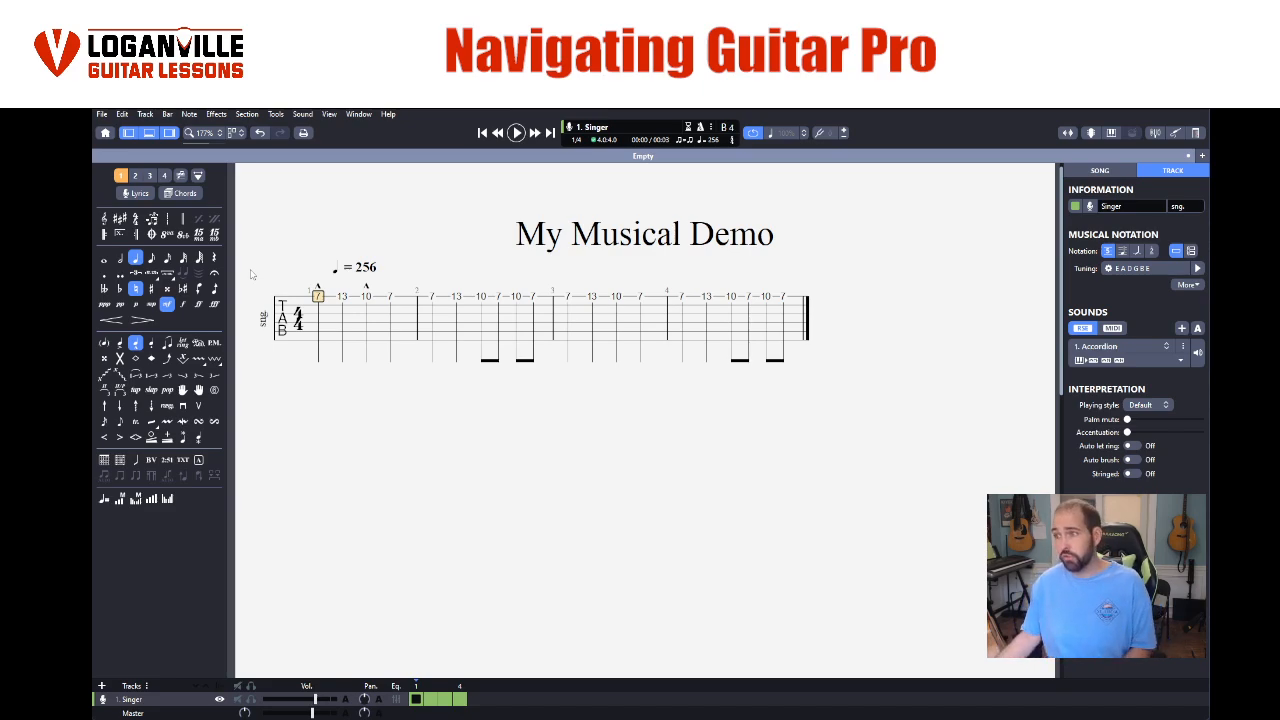
- Move the edit cursor up and down the tablature strings in the first bar
{"action": "key", "text": "Down"}
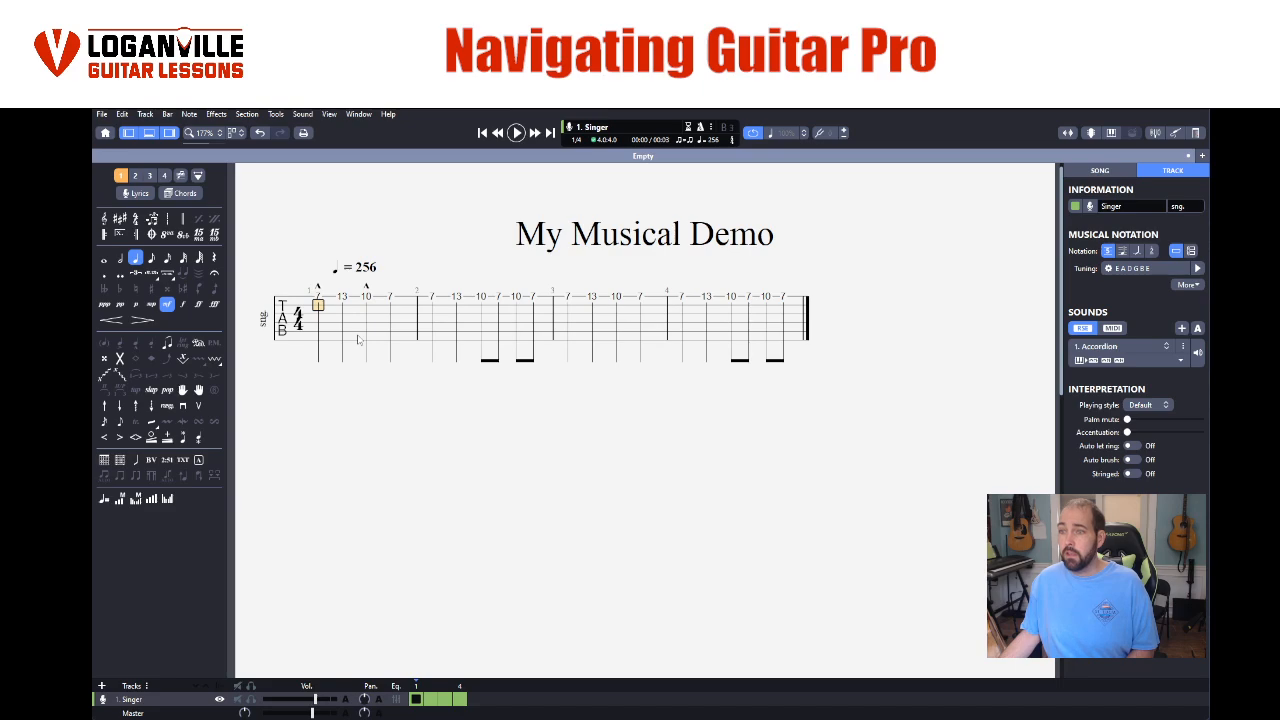
{"action": "key", "text": "Up"}
{"action": "key", "text": "Down"}
{"action": "key", "text": "Down"}
{"action": "key", "text": "Down"}
{"action": "key", "text": "Down"}
{"action": "key", "text": "Down"}
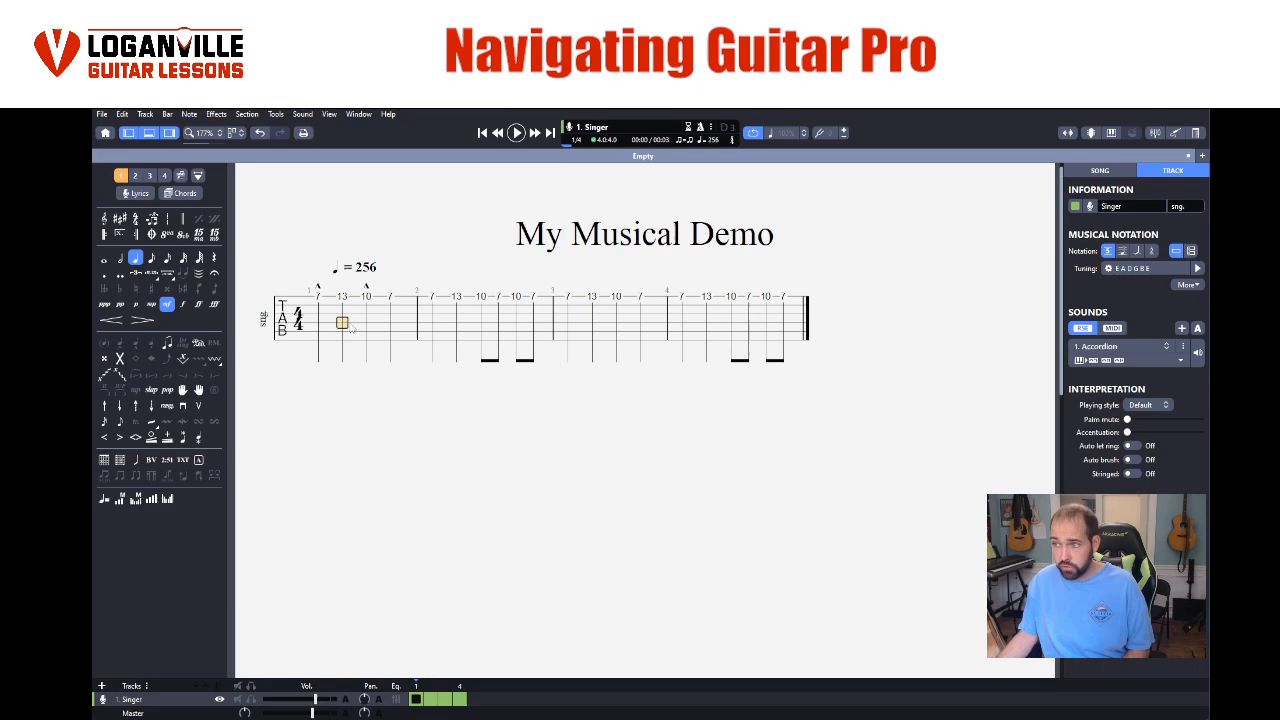
- Select different strings on the first bar's third beat, ending on the fret 10 note
{"action": "left_click", "coordinate": [365, 315]}
{"action": "left_click", "coordinate": [366, 299]}
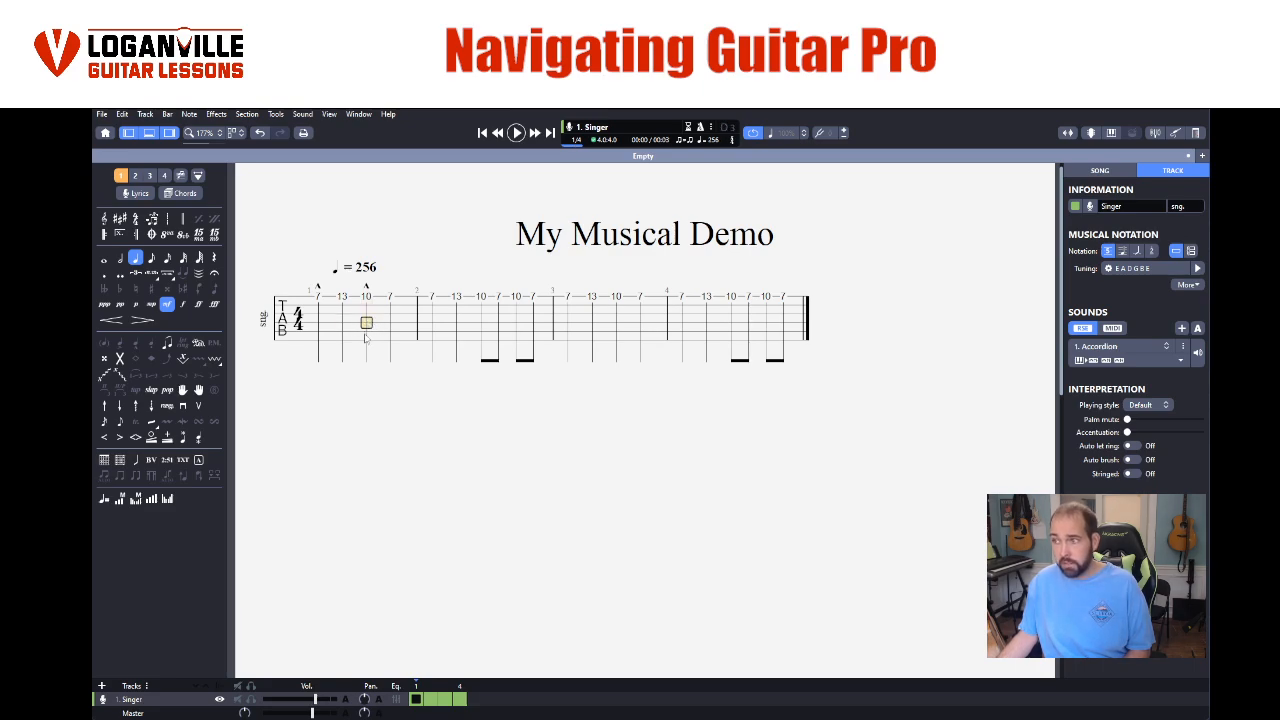
{"action": "left_click", "coordinate": [368, 332]}
{"action": "left_click", "coordinate": [370, 340]}
{"action": "left_click", "coordinate": [367, 331]}
{"action": "left_click", "coordinate": [368, 322]}
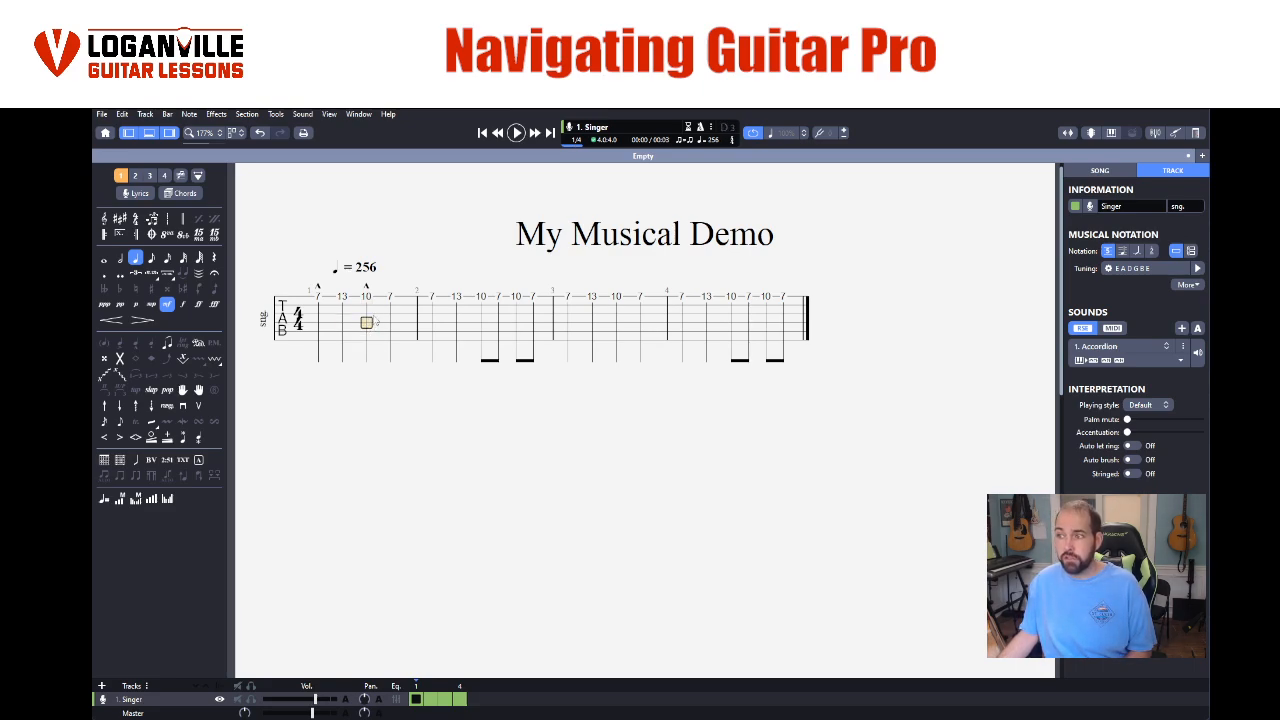
{"action": "left_click", "coordinate": [369, 313]}
{"action": "left_click", "coordinate": [366, 296]}
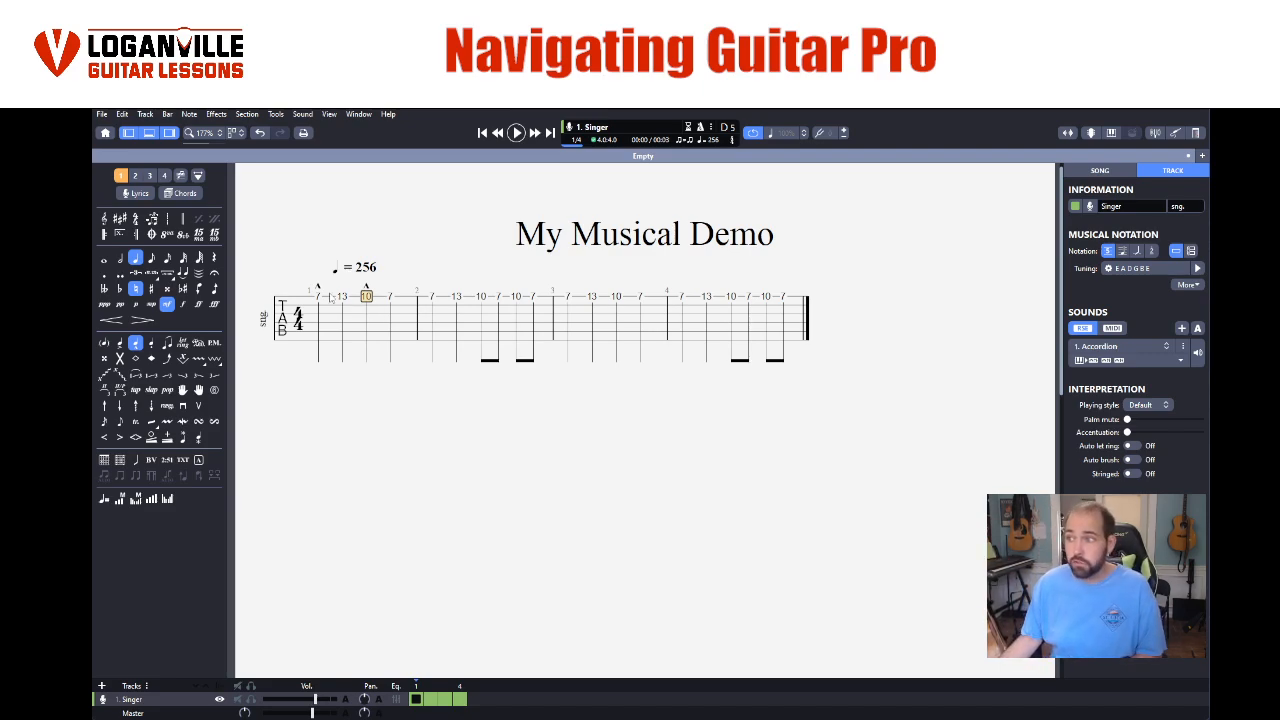
- Delete all notes in the four bars and enter fret 1 on both the low E and A strings at the first beat
{"action": "left_click_drag", "start_coordinate": [322, 298], "coordinate": [786, 310]}
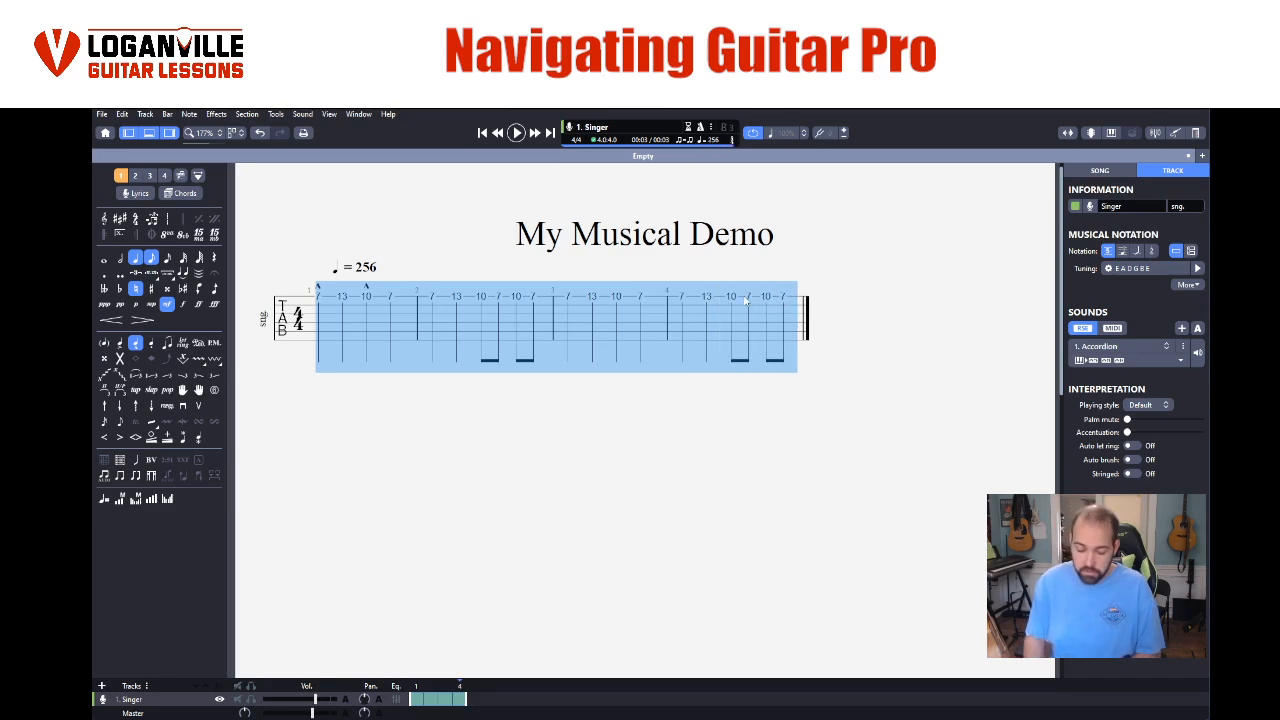
{"action": "key", "text": "Delete"}
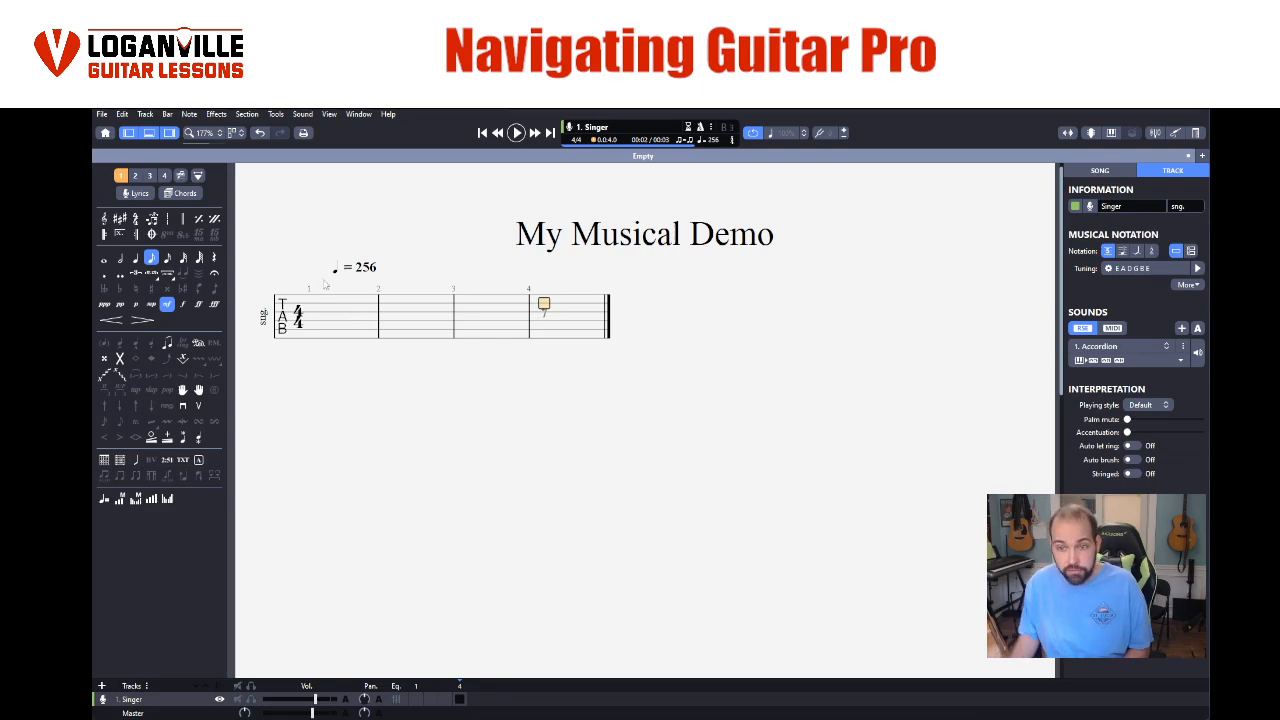
{"action": "left_click", "coordinate": [316, 340]}
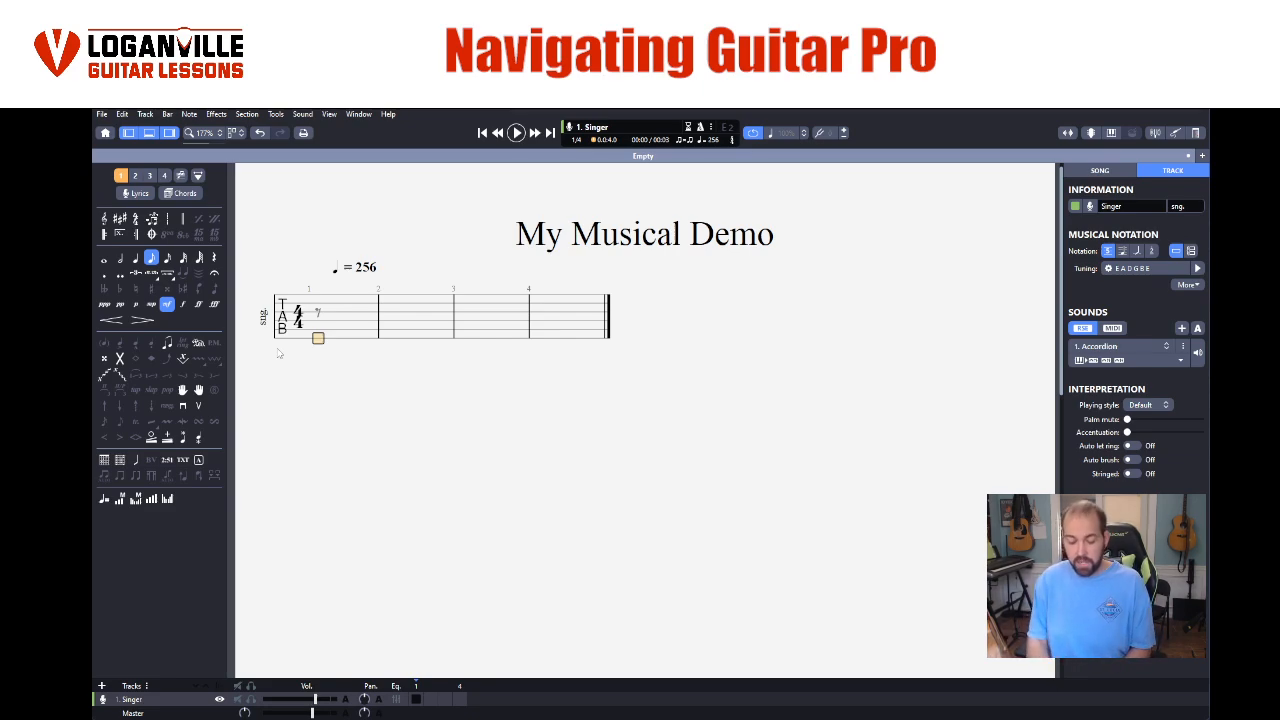
{"action": "type", "text": "1"}
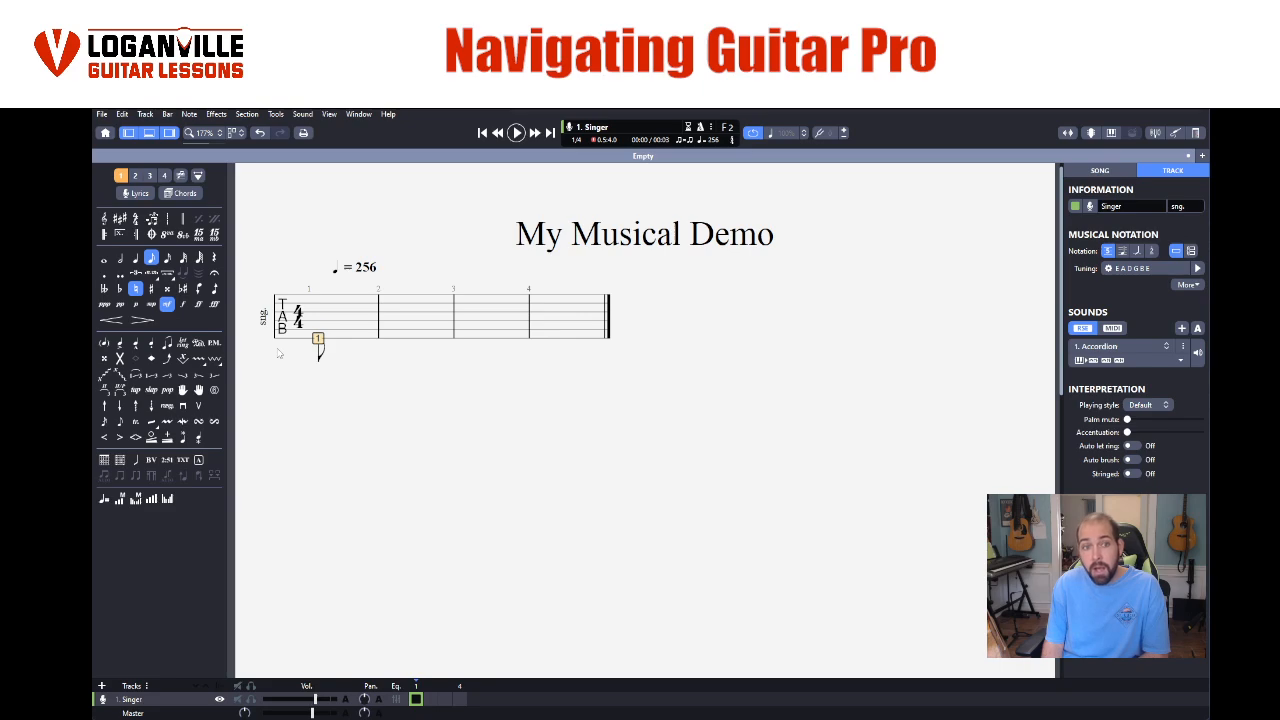
{"action": "key", "text": "Up"}
{"action": "type", "text": "1"}
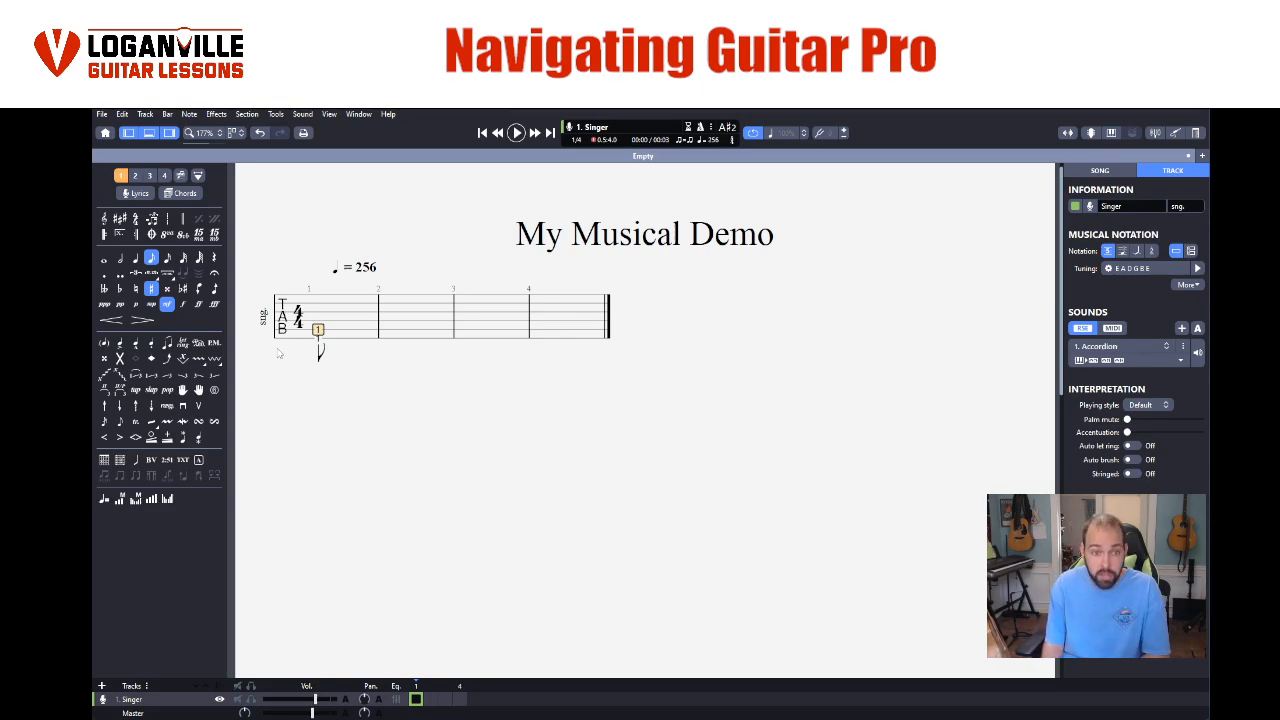
- Set the first bar's opening fret 1 chord to a quarter note
{"action": "key", "text": "Right"}
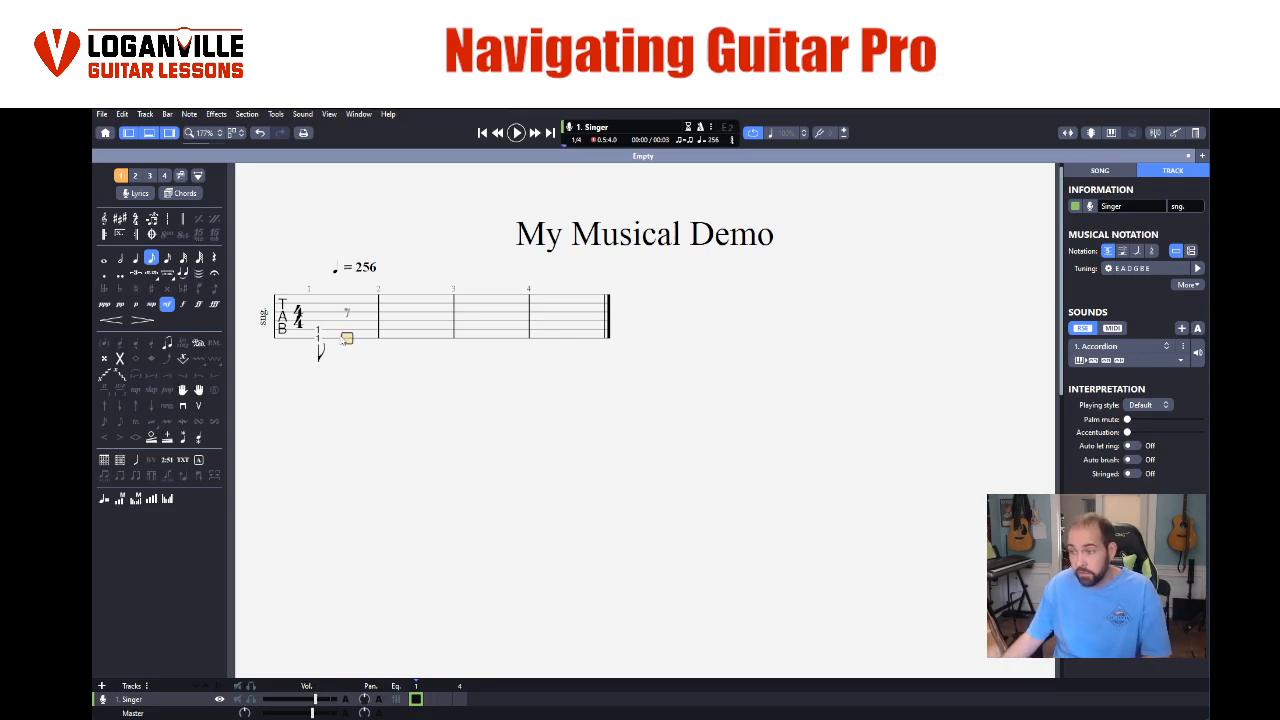
{"action": "key", "text": "Left"}
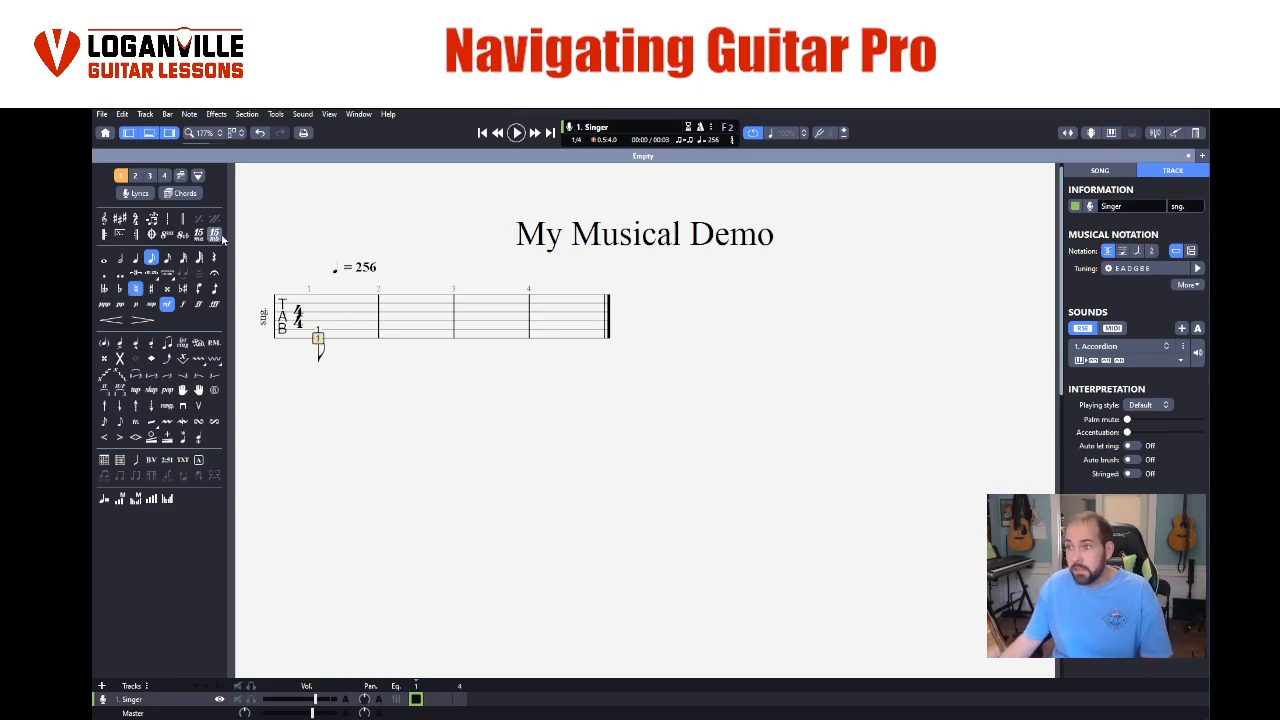
{"action": "left_click", "coordinate": [136, 258]}
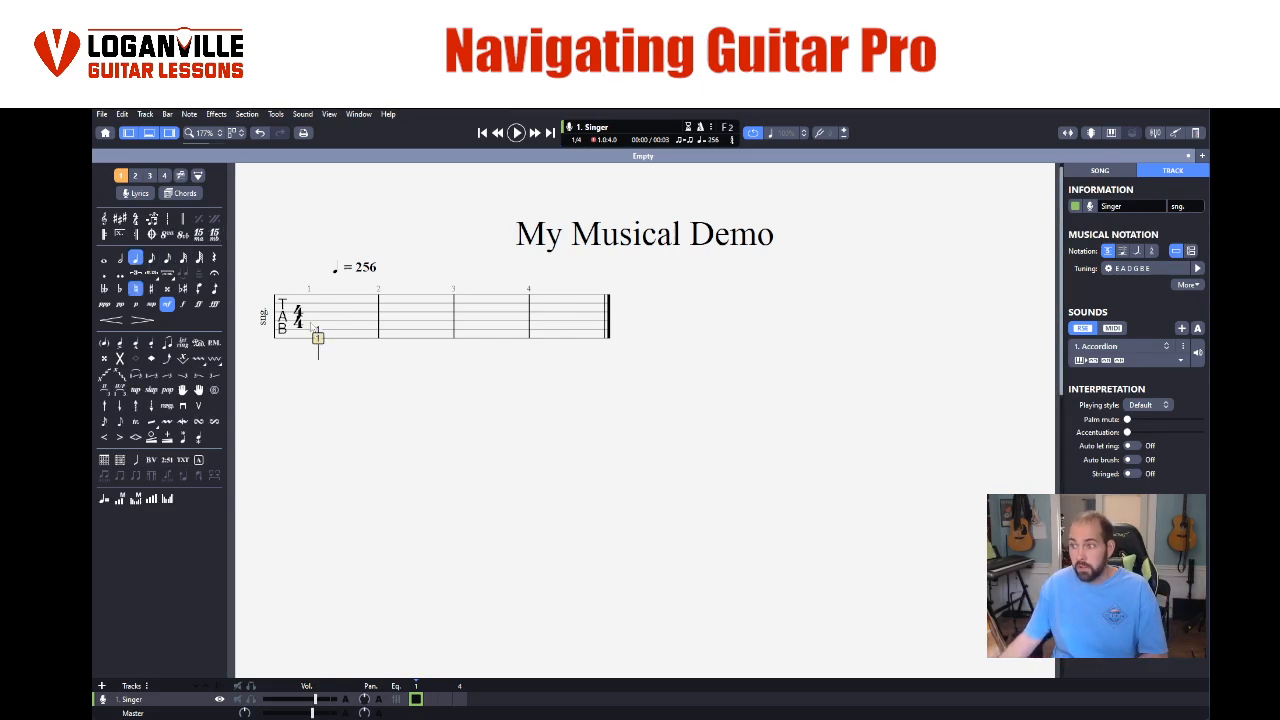
{"action": "left_click", "coordinate": [318, 338]}
{"action": "left_click", "coordinate": [332, 342]}
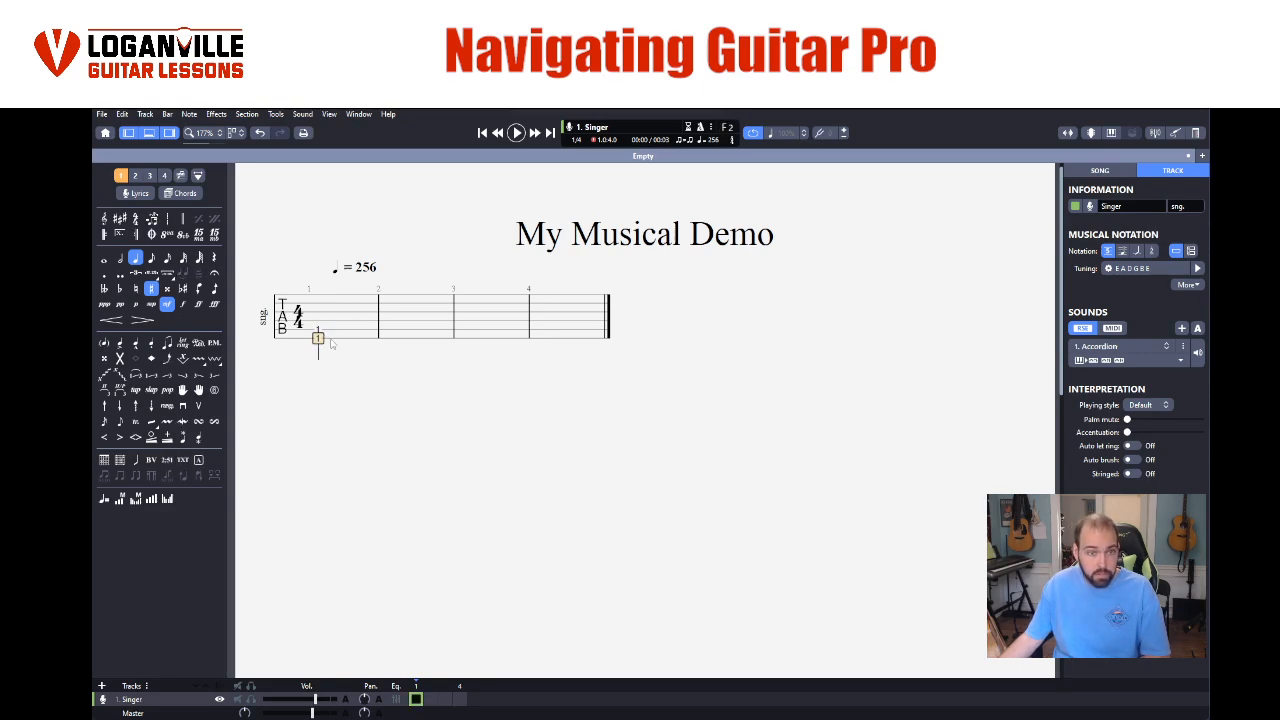
- Complete the first bar with quarter notes at fret 2 on the A string, fret 3 on D and fret 4 on G
{"action": "key", "text": "Right"}
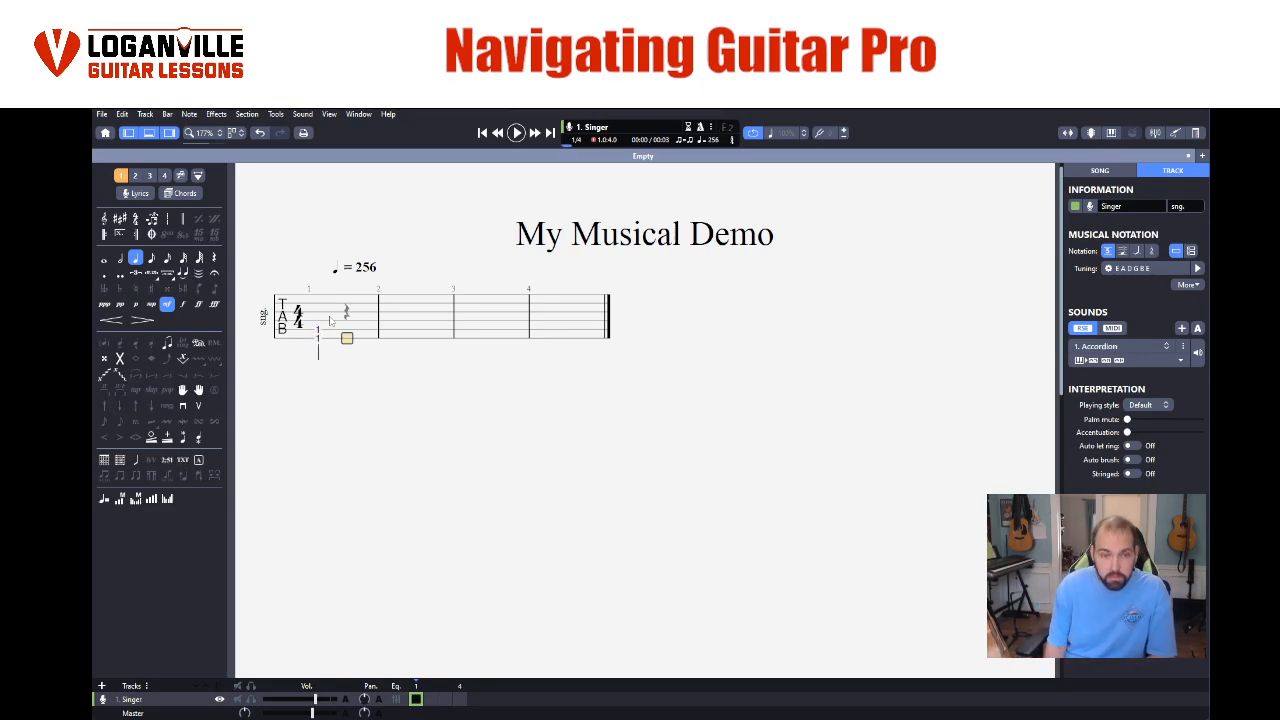
{"action": "key", "text": "Up"}
{"action": "key", "text": "2"}
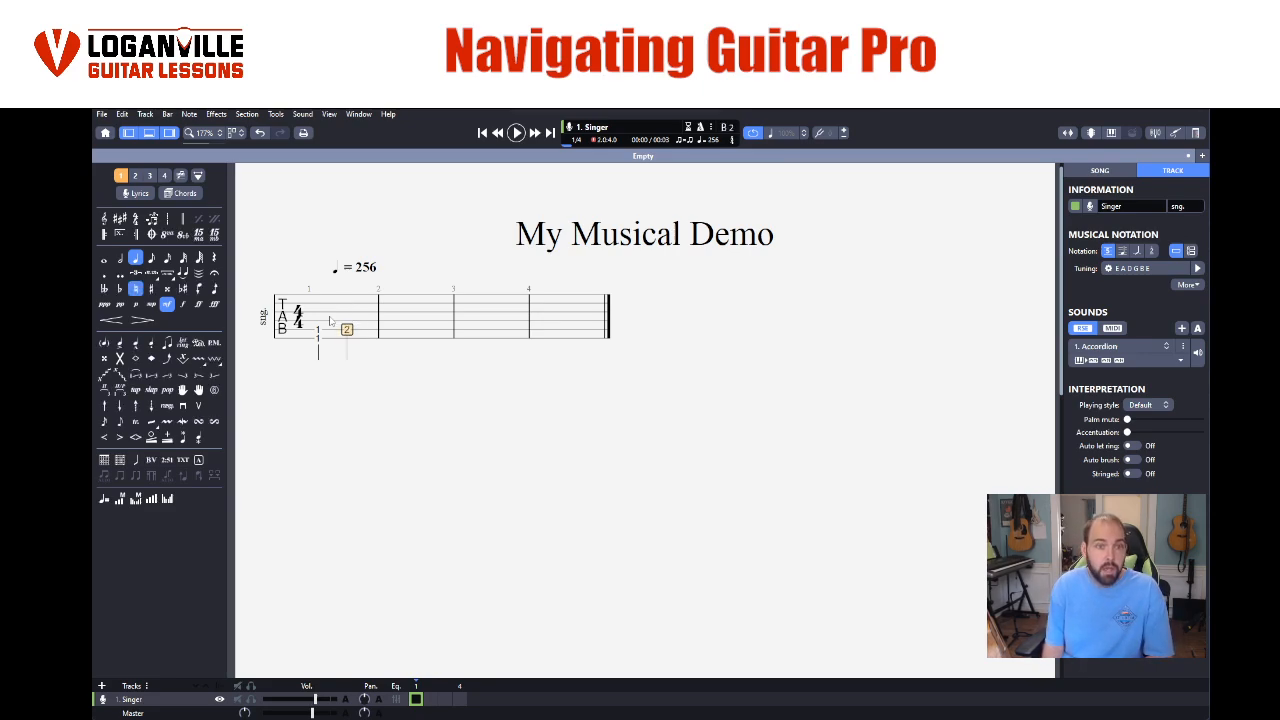
{"action": "key", "text": "Up"}
{"action": "key", "text": "Right"}
{"action": "key", "text": "3"}
{"action": "key", "text": "Right"}
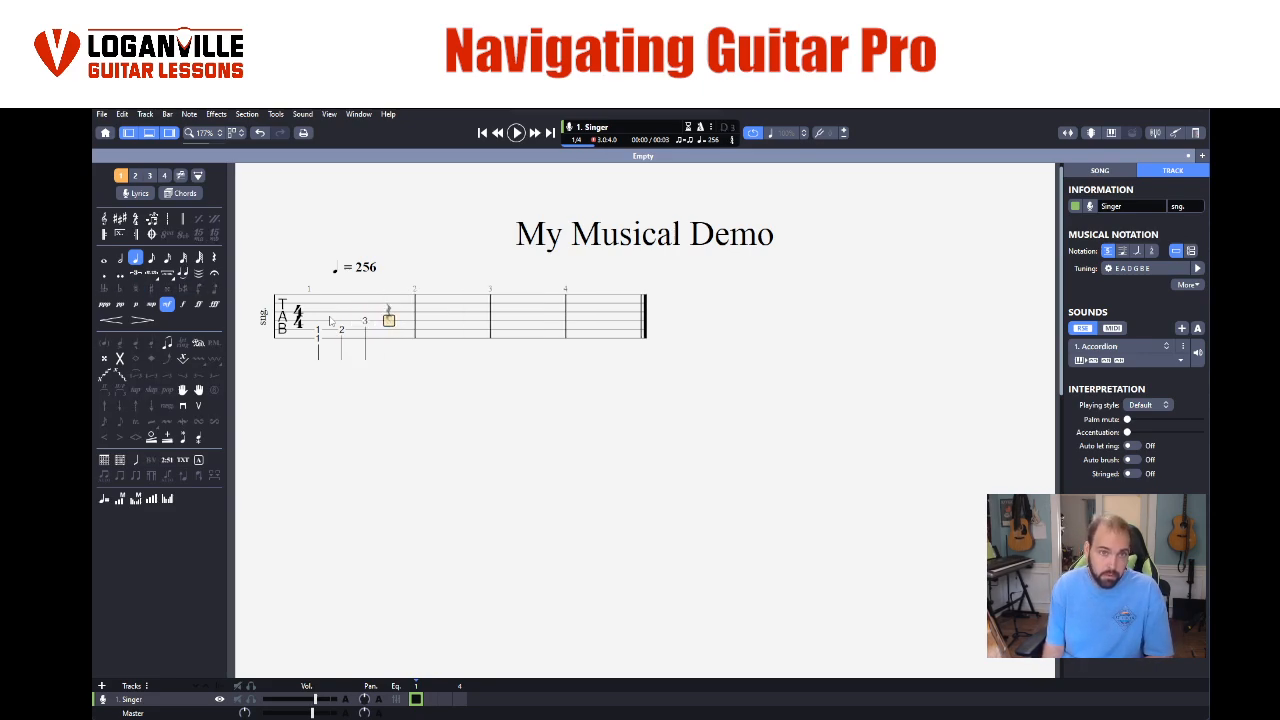
{"action": "key", "text": "Up"}
{"action": "key", "text": "4"}
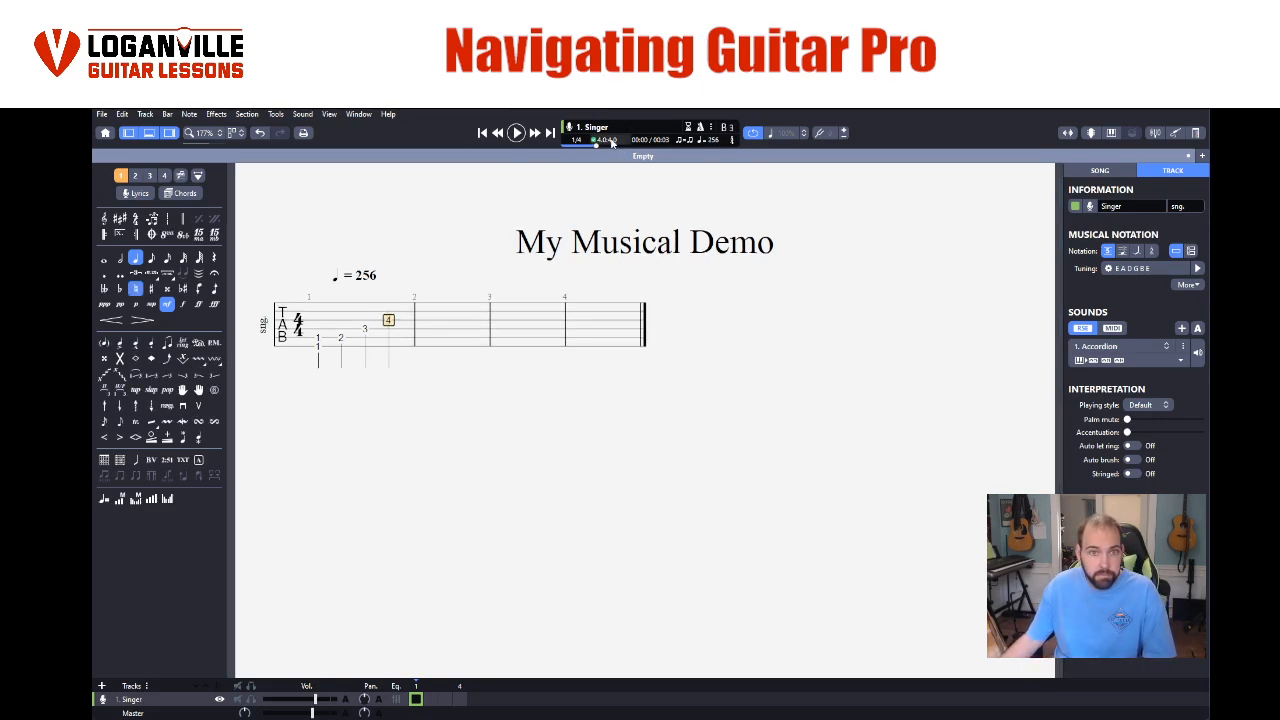
{"action": "key", "text": "Right"}
- Play the first bar's notes, change the track's sound to the Synth Lead during playback, and stop
{"action": "left_click_drag", "start_coordinate": [313, 339], "coordinate": [389, 338]}
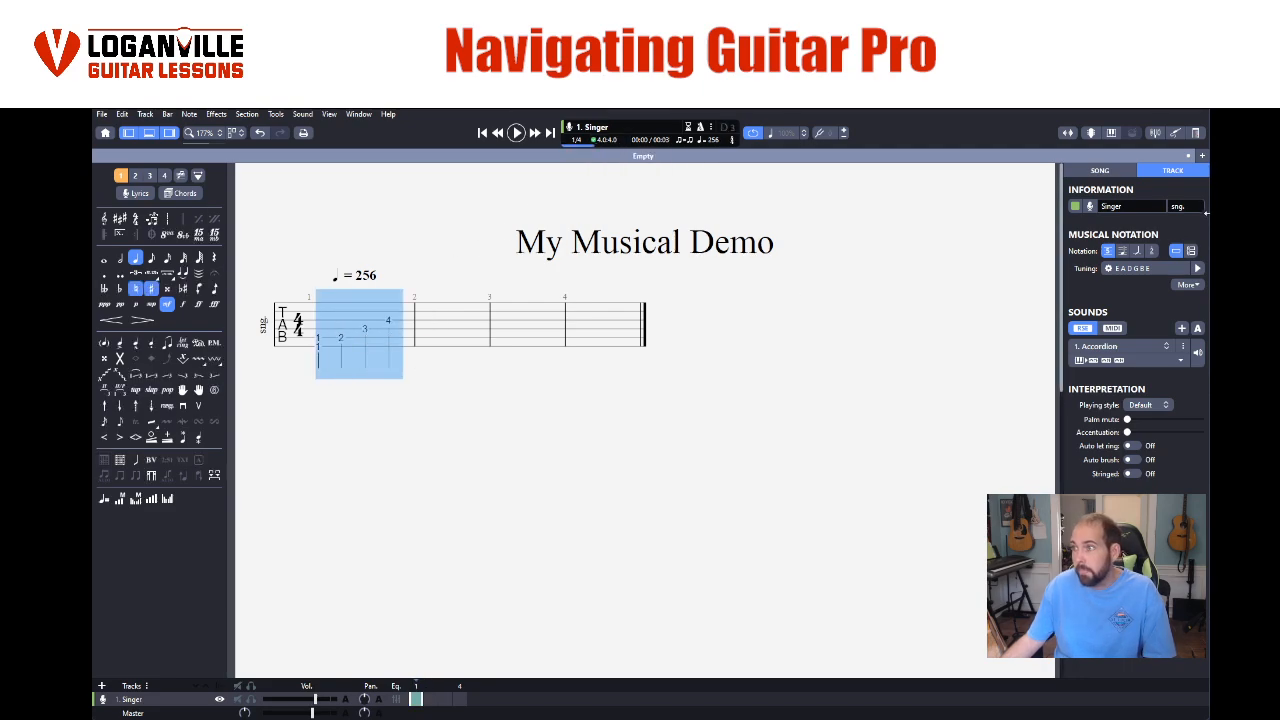
{"action": "left_click", "coordinate": [516, 132]}
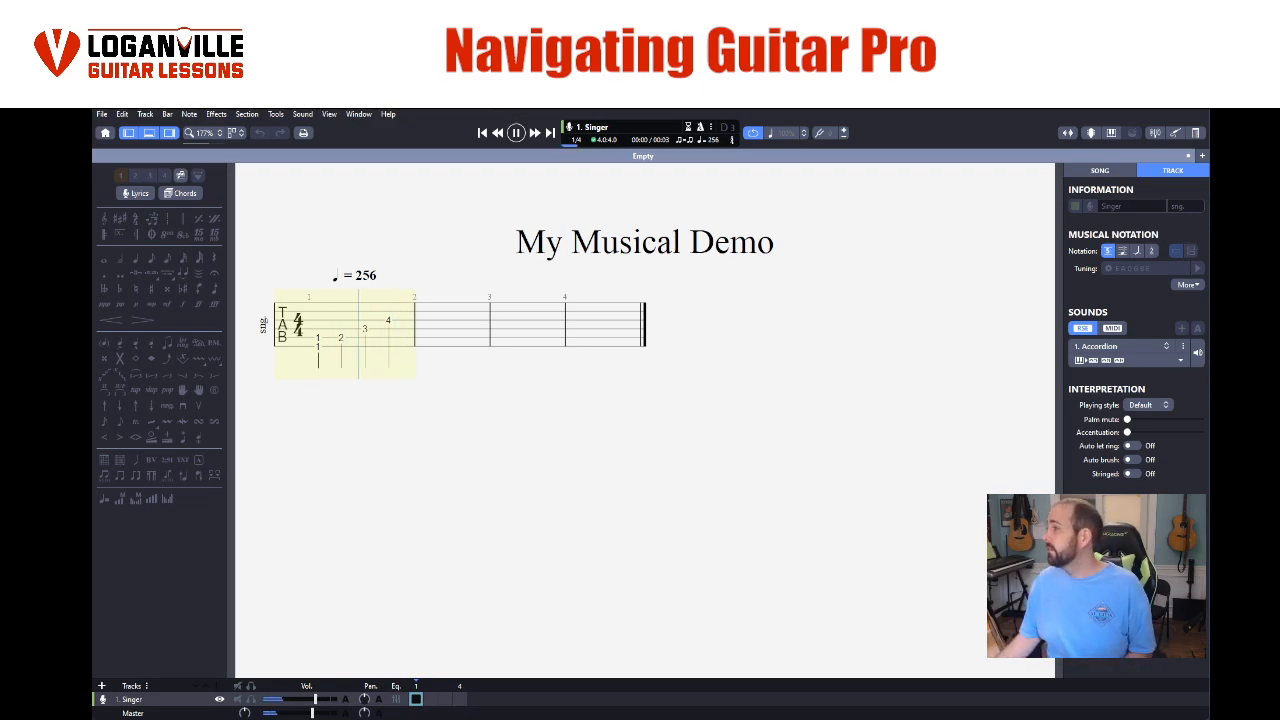
{"action": "left_click", "coordinate": [1107, 348]}
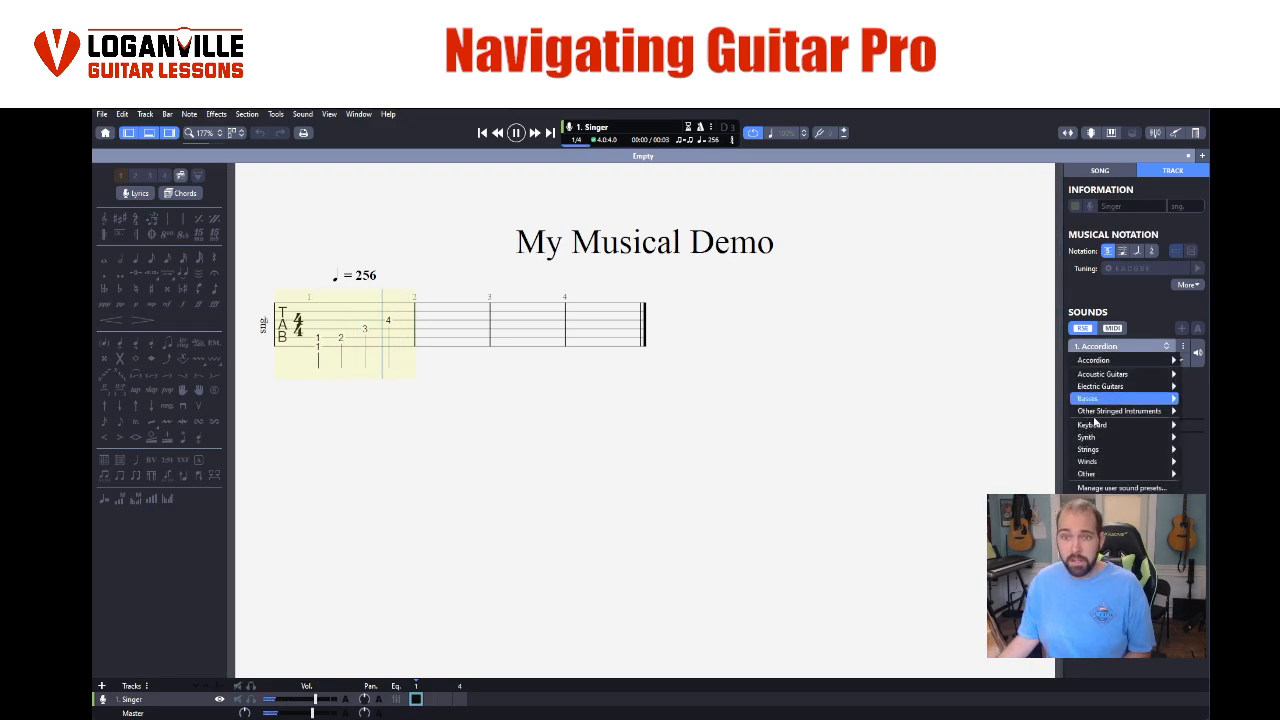
{"action": "mouse_move", "coordinate": [1090, 437]}
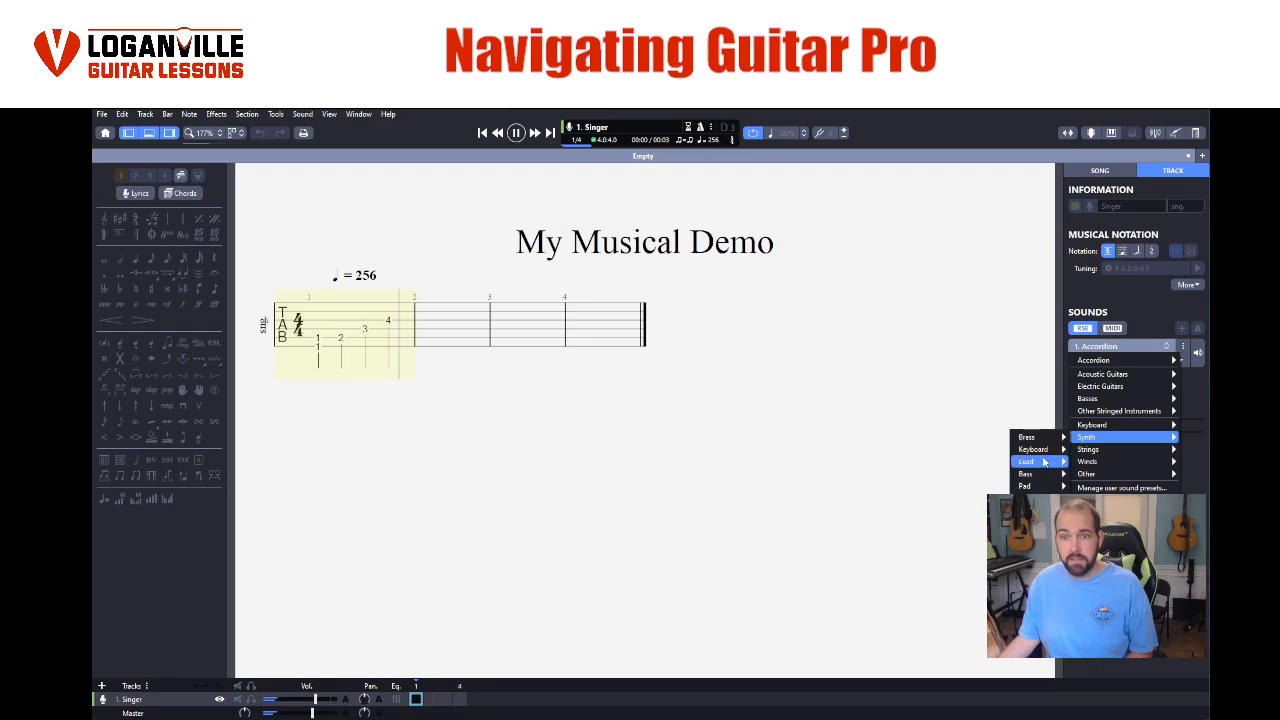
{"action": "mouse_move", "coordinate": [1044, 461]}
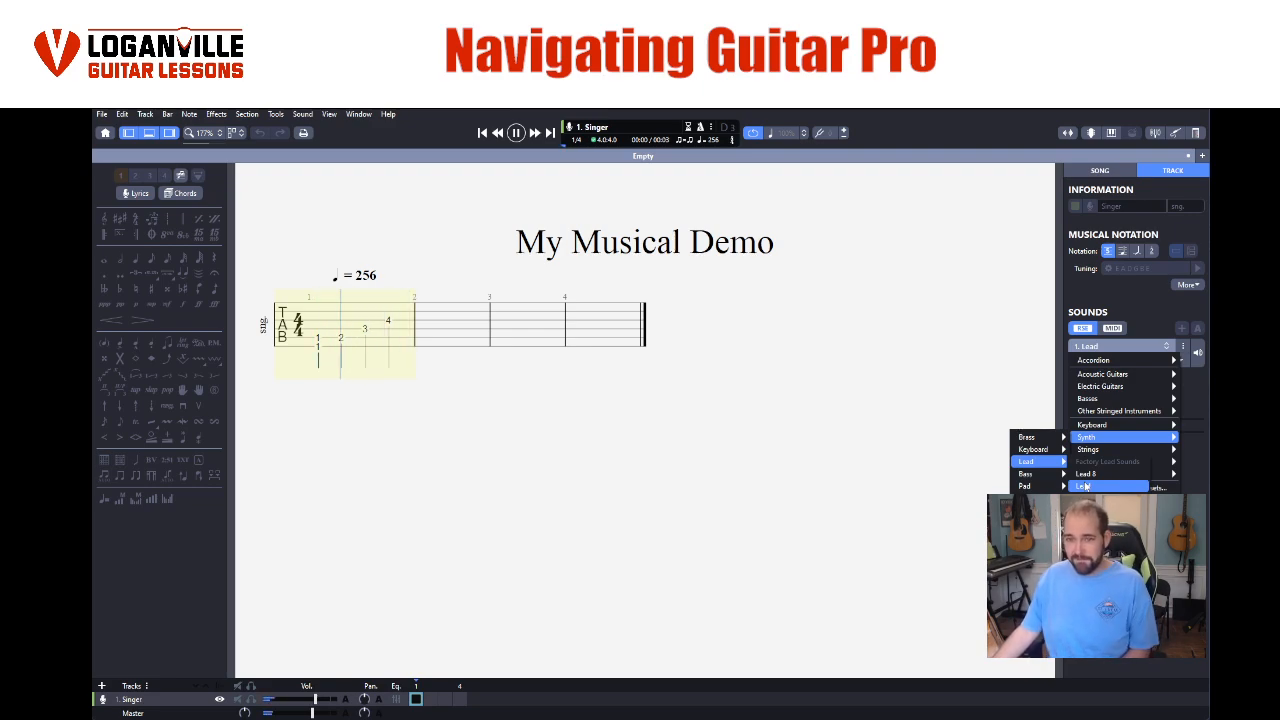
{"action": "left_click", "coordinate": [1083, 486]}
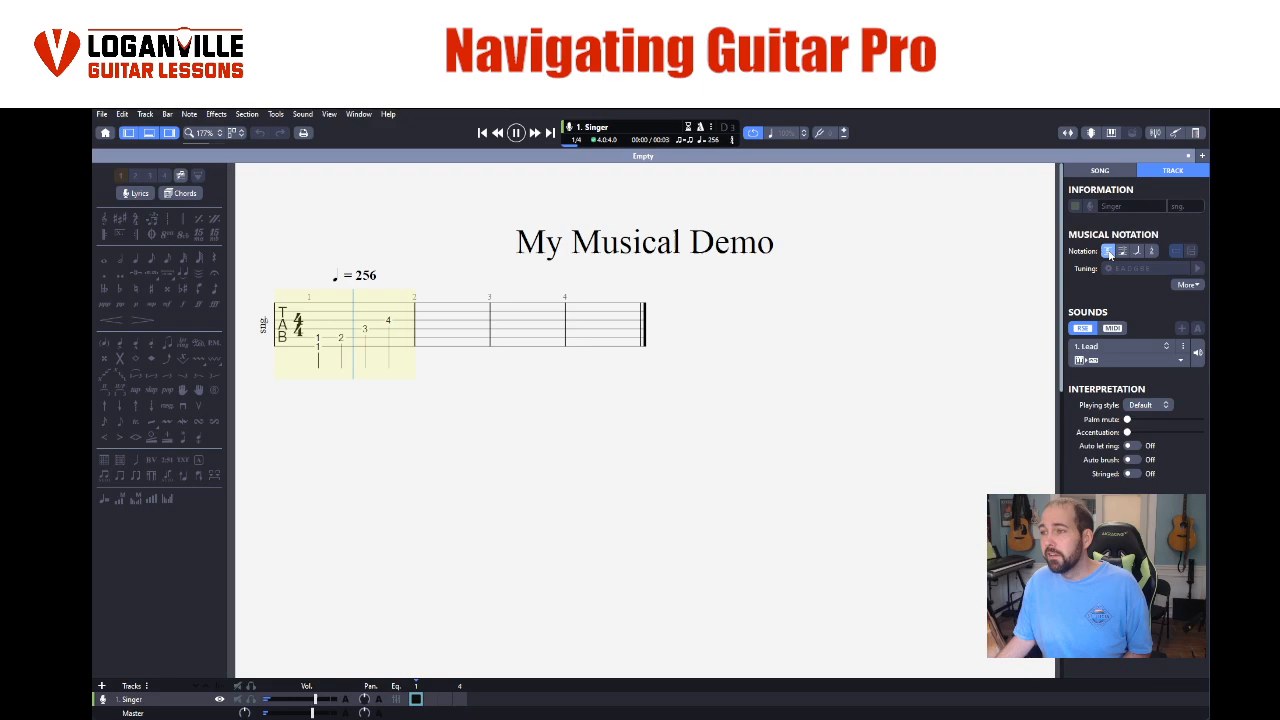
{"action": "key", "text": "space"}
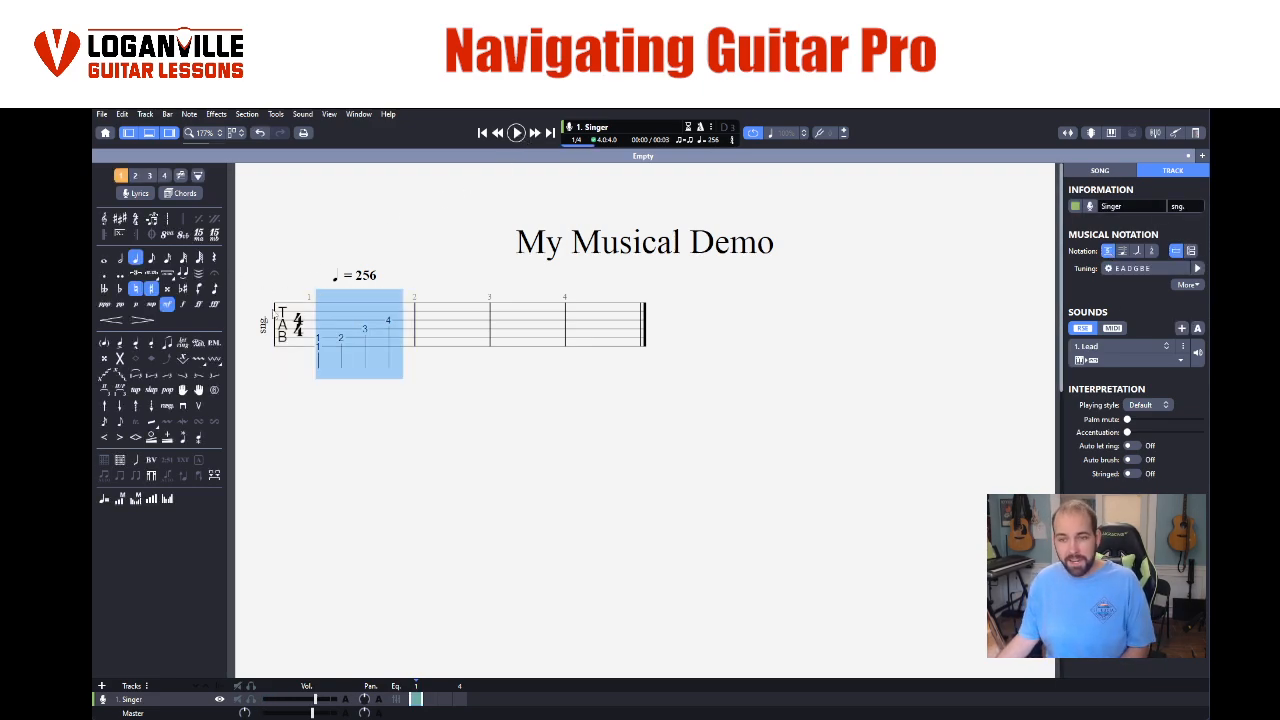
- Copy the first bar's notes into the second bar, and delete the pasted copy
{"action": "left_click", "coordinate": [389, 321]}
{"action": "left_click_drag", "start_coordinate": [321, 342], "coordinate": [380, 342]}
{"action": "right_click", "coordinate": [380, 342]}
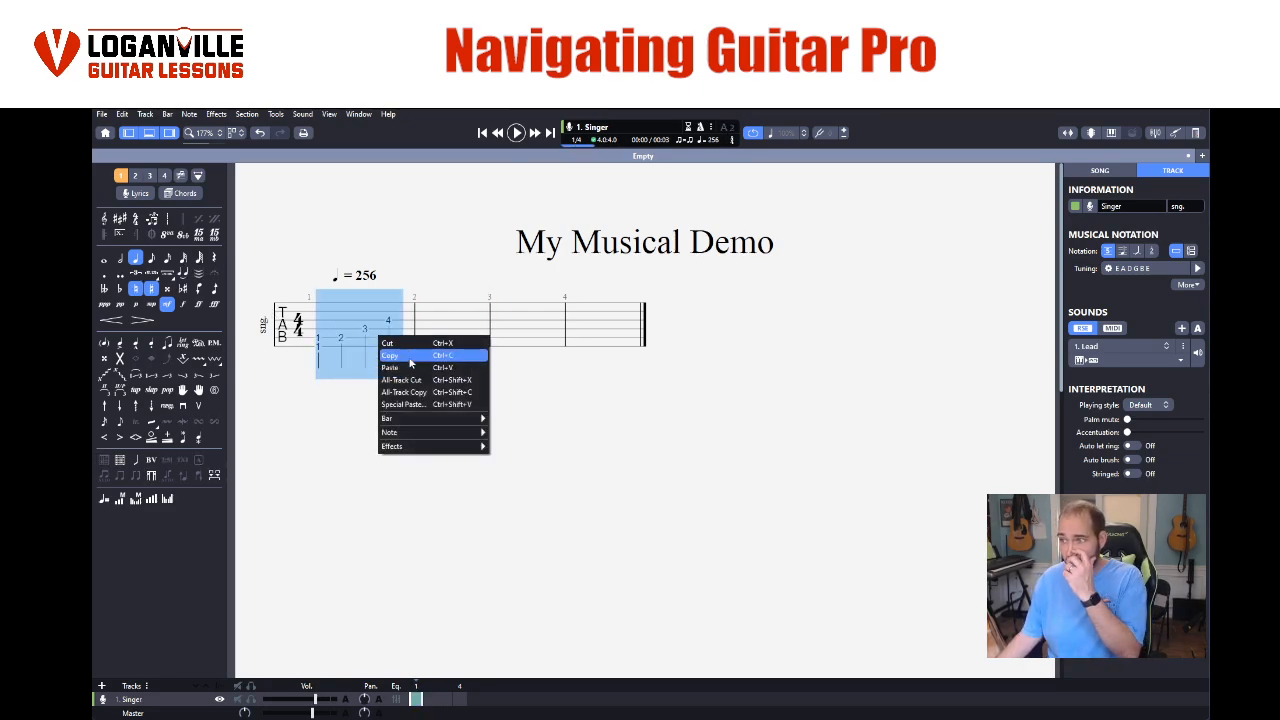
{"action": "left_click", "coordinate": [412, 356]}
{"action": "left_click", "coordinate": [443, 332]}
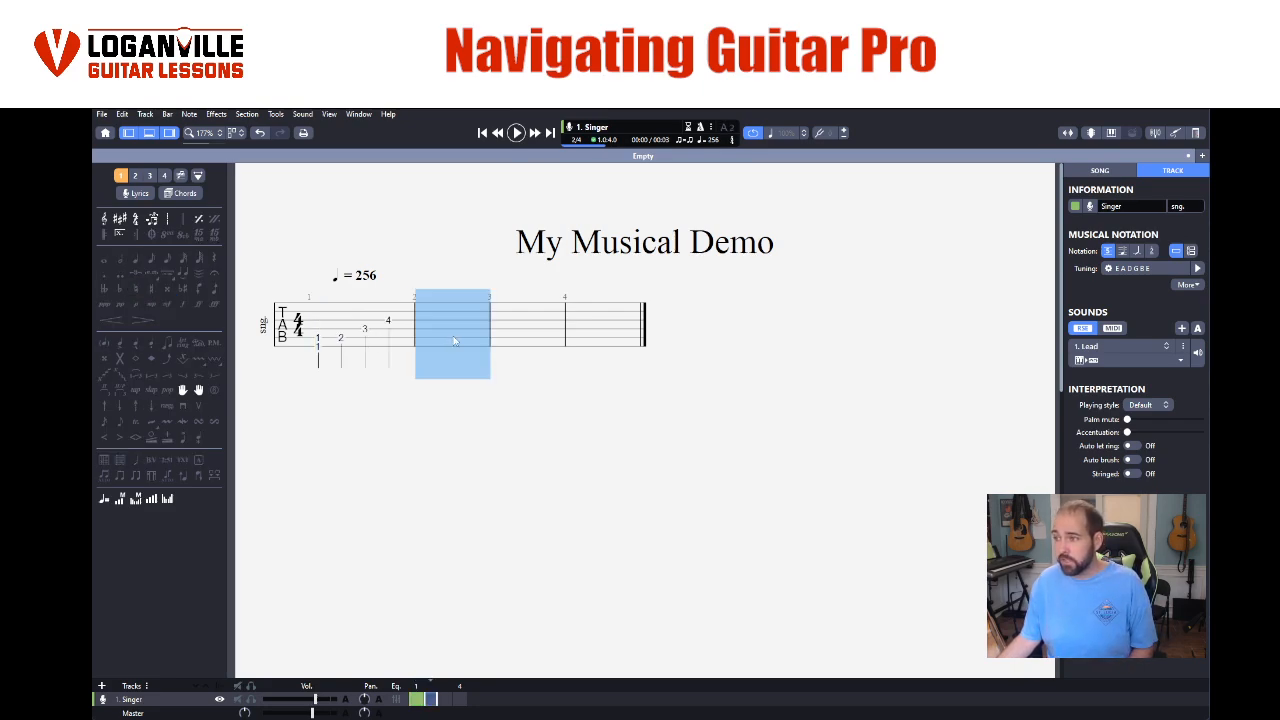
{"action": "right_click", "coordinate": [443, 335]}
{"action": "left_click", "coordinate": [466, 370]}
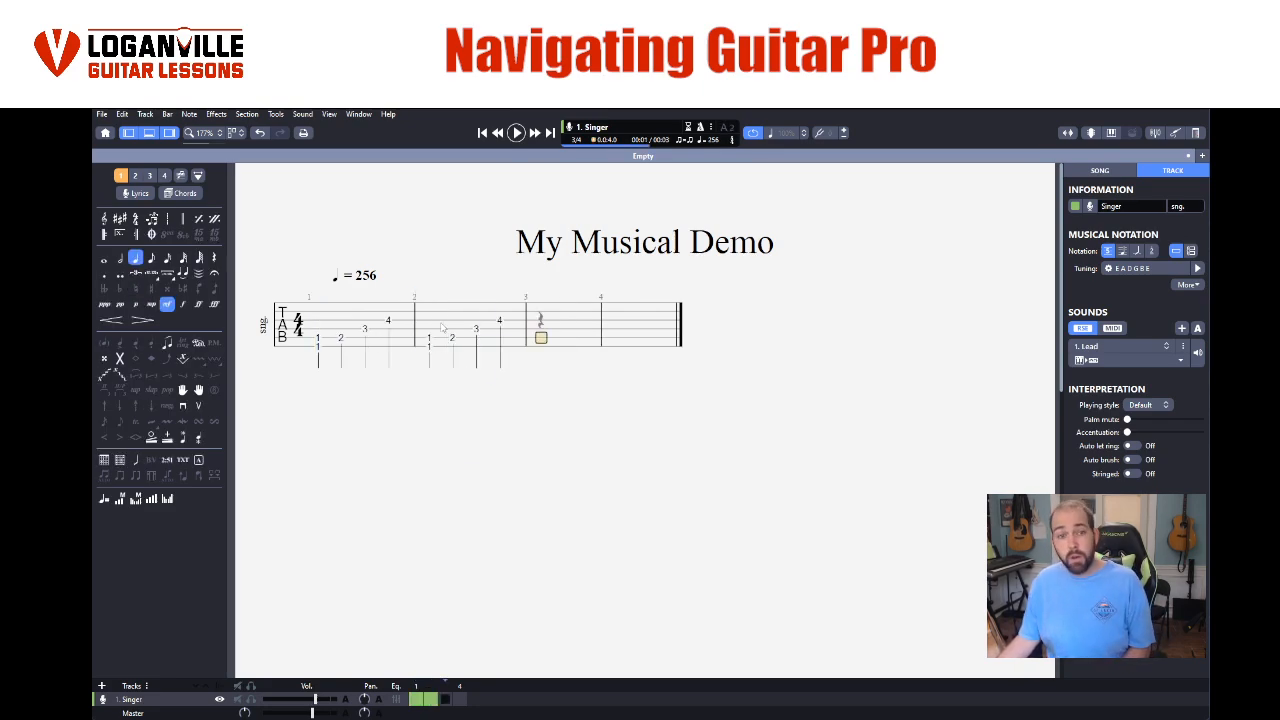
{"action": "left_click_drag", "start_coordinate": [433, 342], "coordinate": [497, 345]}
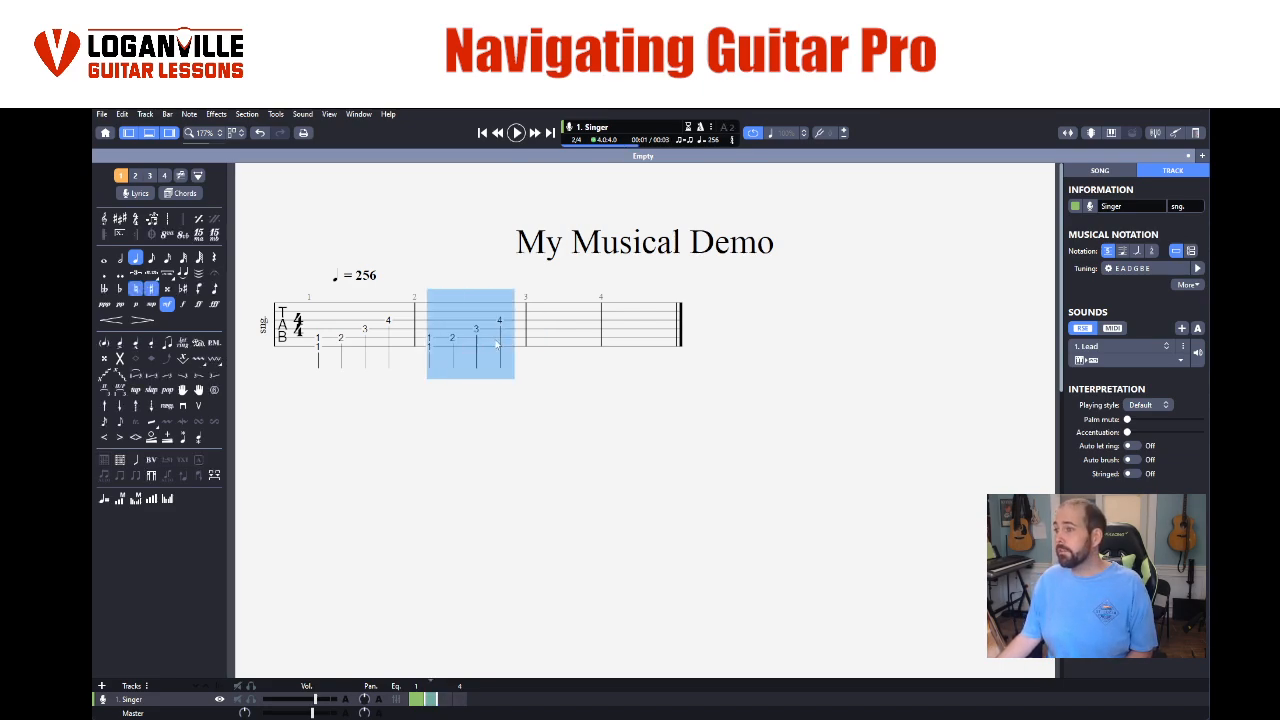
{"action": "key", "text": "Delete"}
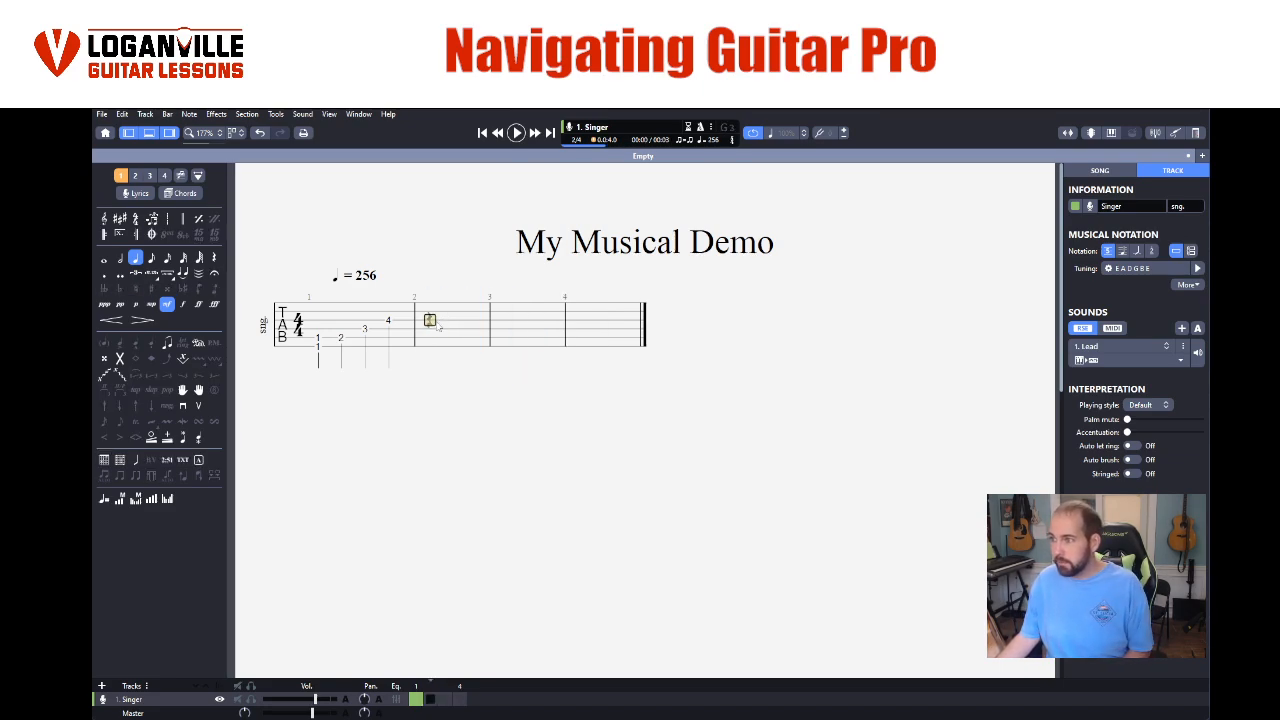
- Enter a descending second bar: fret 4 on G, fret 3 on D, fret 2 on A, and fret 1 on both A and low E
{"action": "type", "text": "4"}
{"action": "key", "text": "Right"}
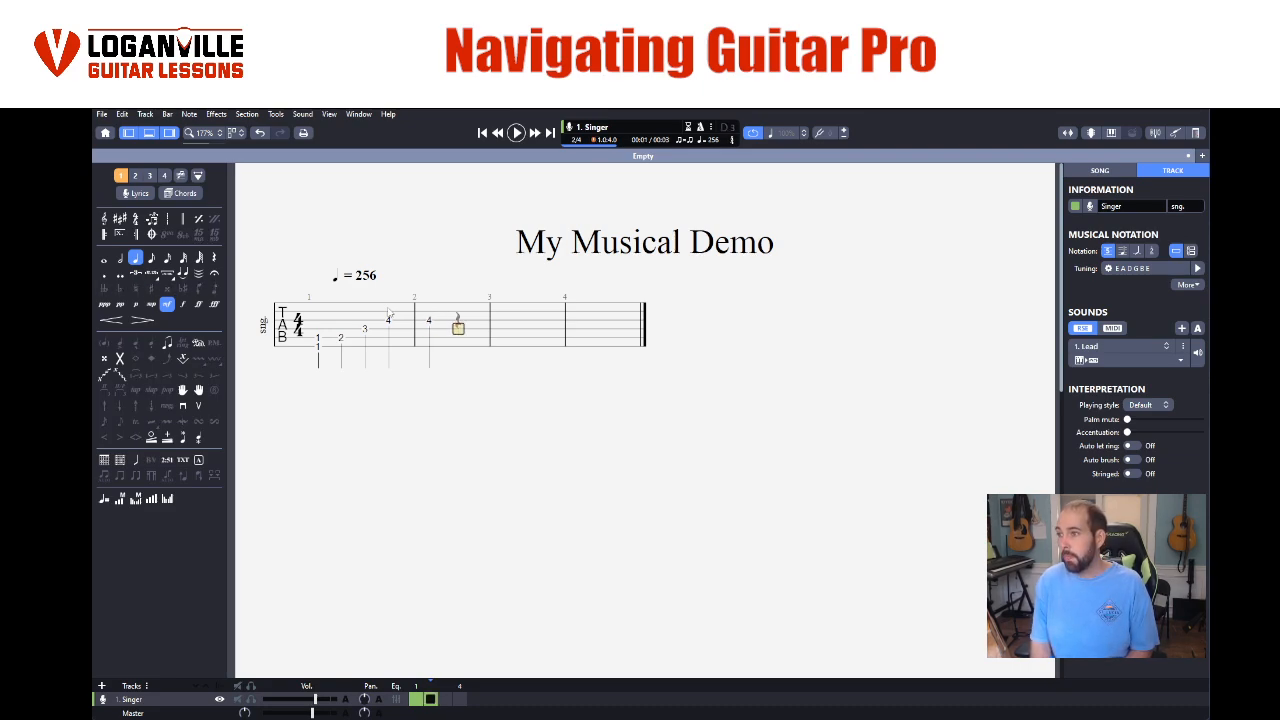
{"action": "key", "text": "Down"}
{"action": "type", "text": "3"}
{"action": "key", "text": "Down"}
{"action": "key", "text": "Right"}
{"action": "type", "text": "2"}
{"action": "key", "text": "Down"}
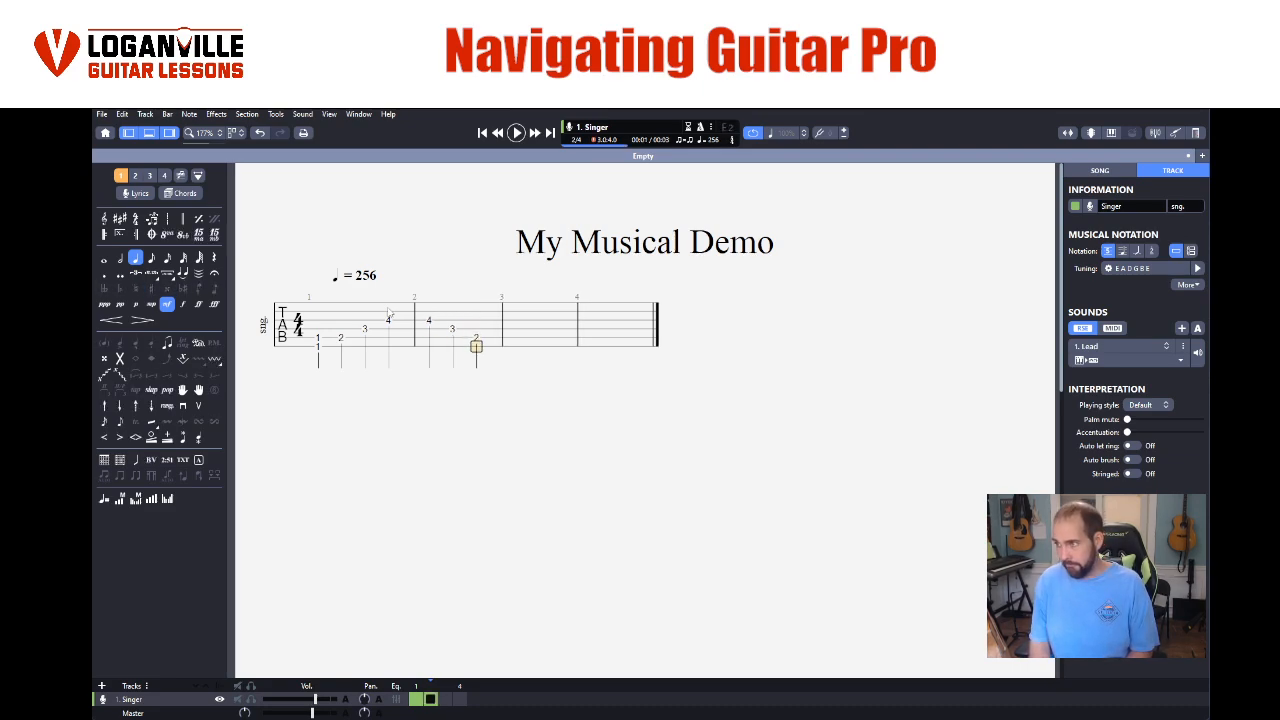
{"action": "key", "text": "Right"}
{"action": "type", "text": "0"}
{"action": "key", "text": "Up"}
{"action": "type", "text": "1"}
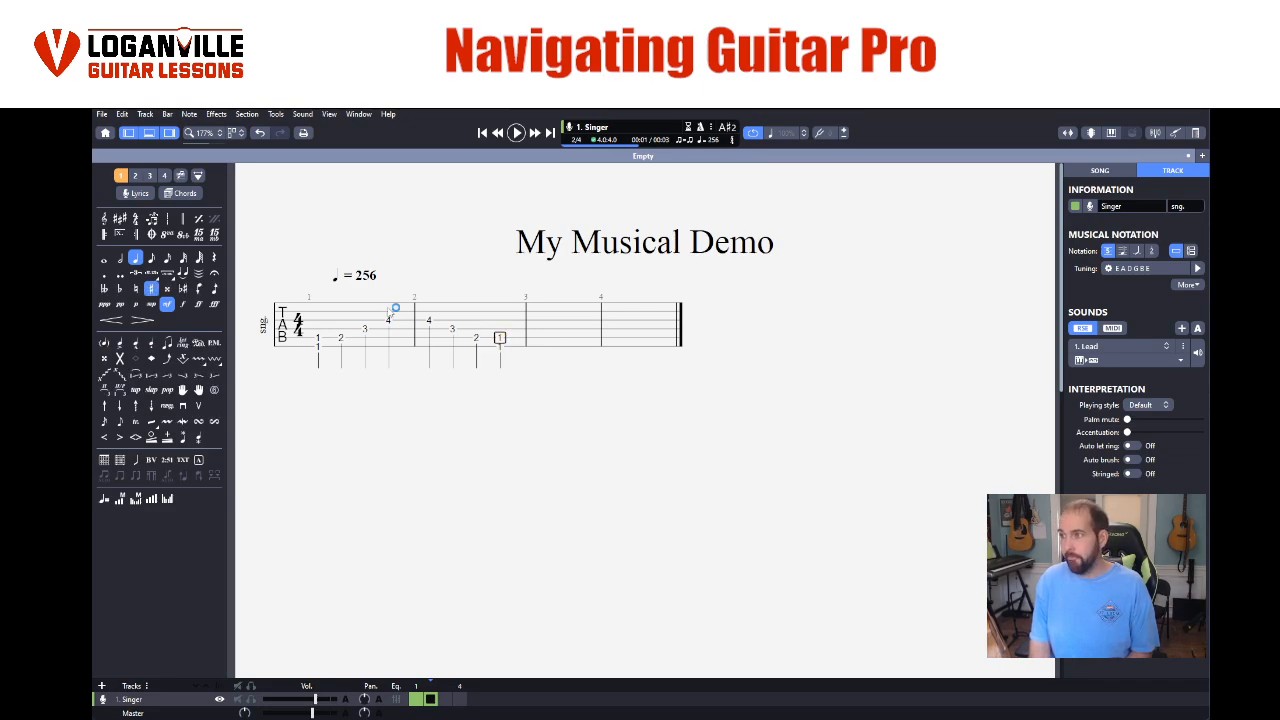
- Play back the first two bars and stop
{"action": "left_click_drag", "start_coordinate": [320, 338], "coordinate": [514, 340]}
{"action": "left_click", "coordinate": [516, 132]}
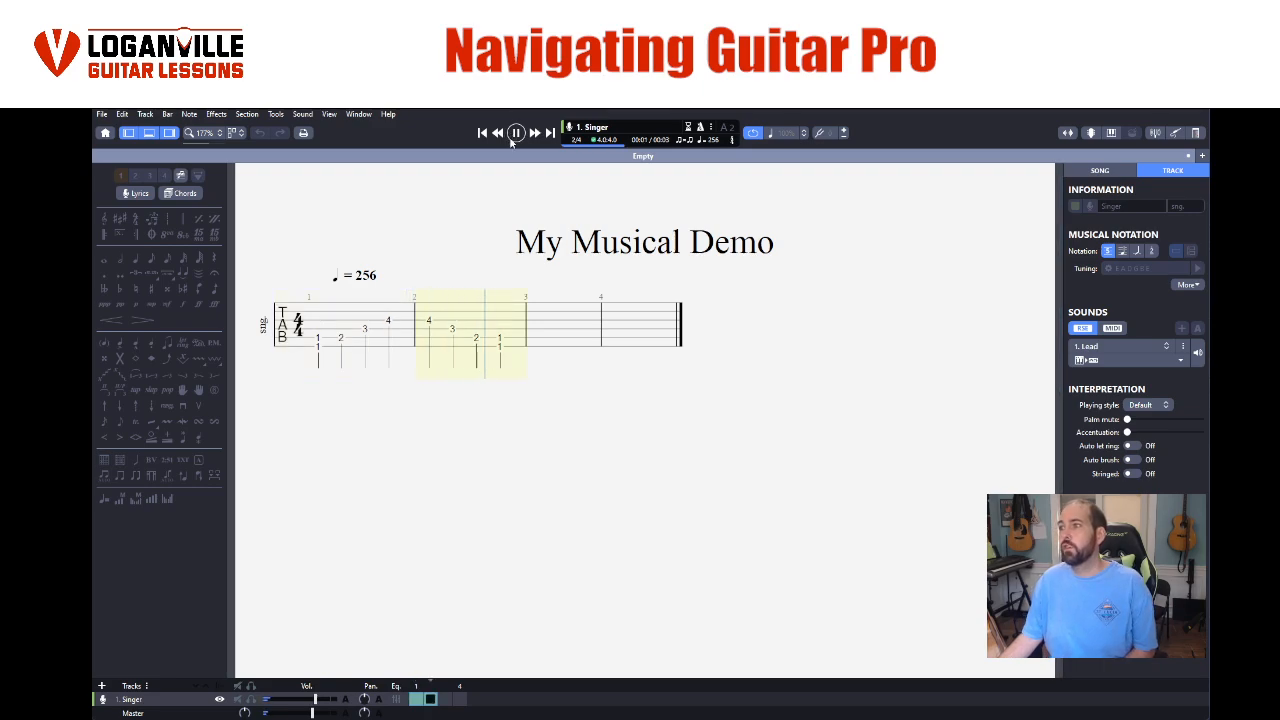
{"action": "left_click", "coordinate": [512, 135]}
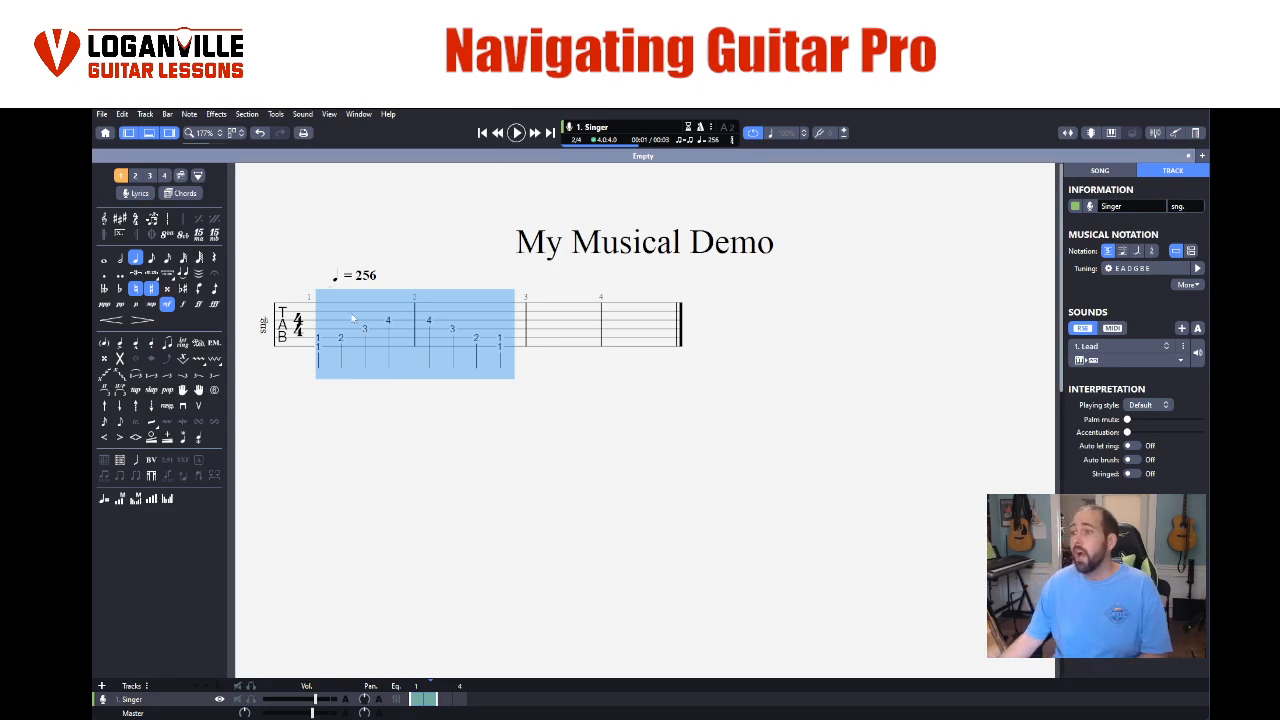
- Add a heavy accent to the first bar's opening chord
{"action": "left_click", "coordinate": [319, 339]}
{"action": "left_click", "coordinate": [322, 348]}
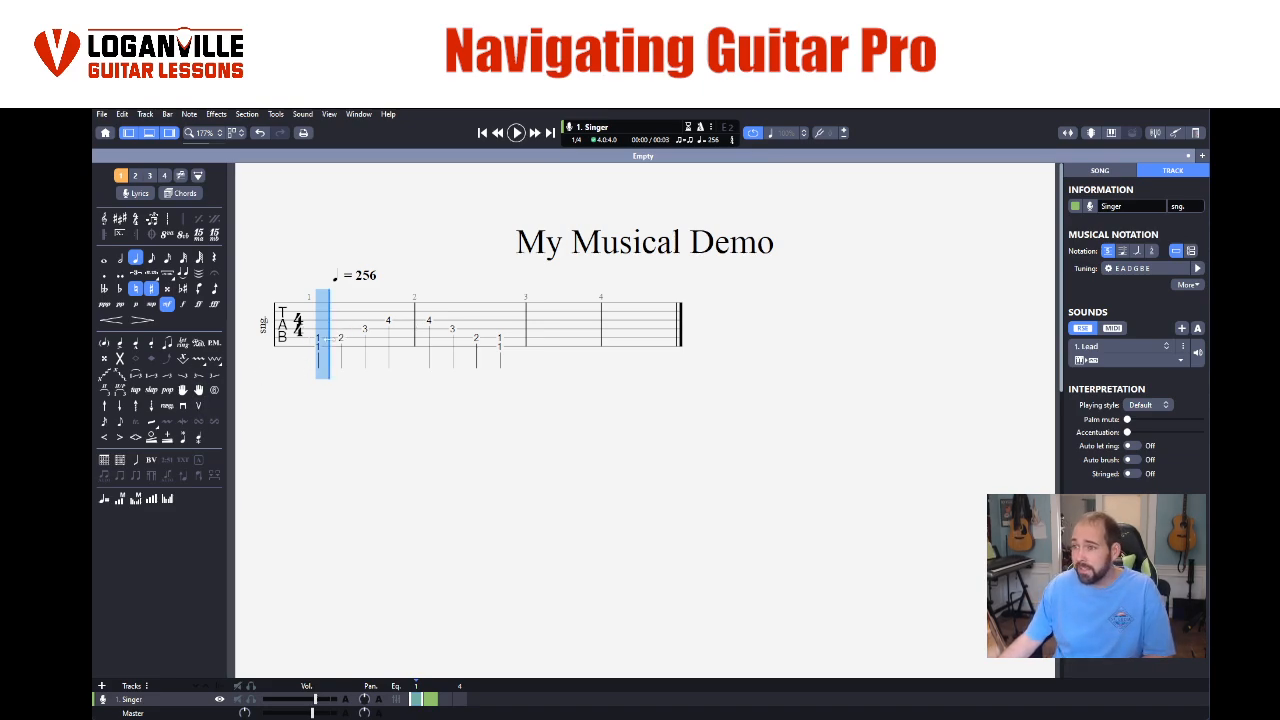
{"action": "left_click", "coordinate": [136, 344]}
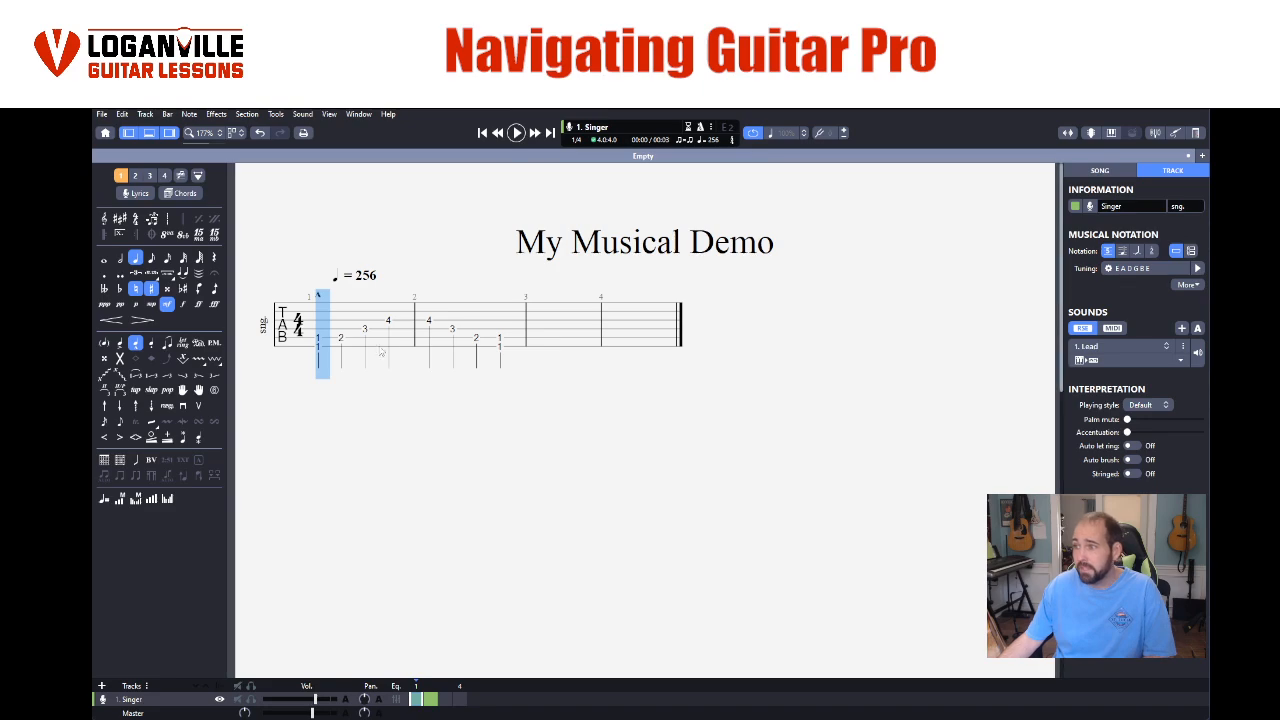
- Try a heavy accent on the second bar's last chord and undo it
{"action": "left_click", "coordinate": [500, 335]}
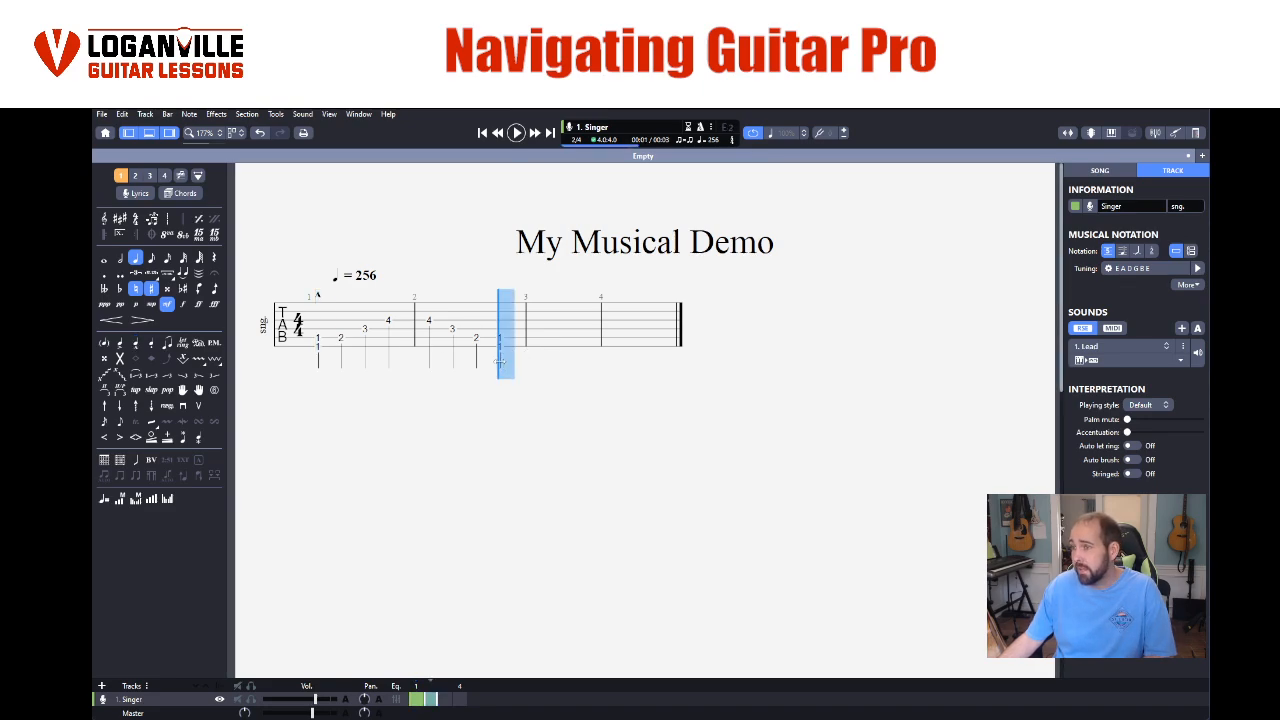
{"action": "left_click", "coordinate": [136, 344]}
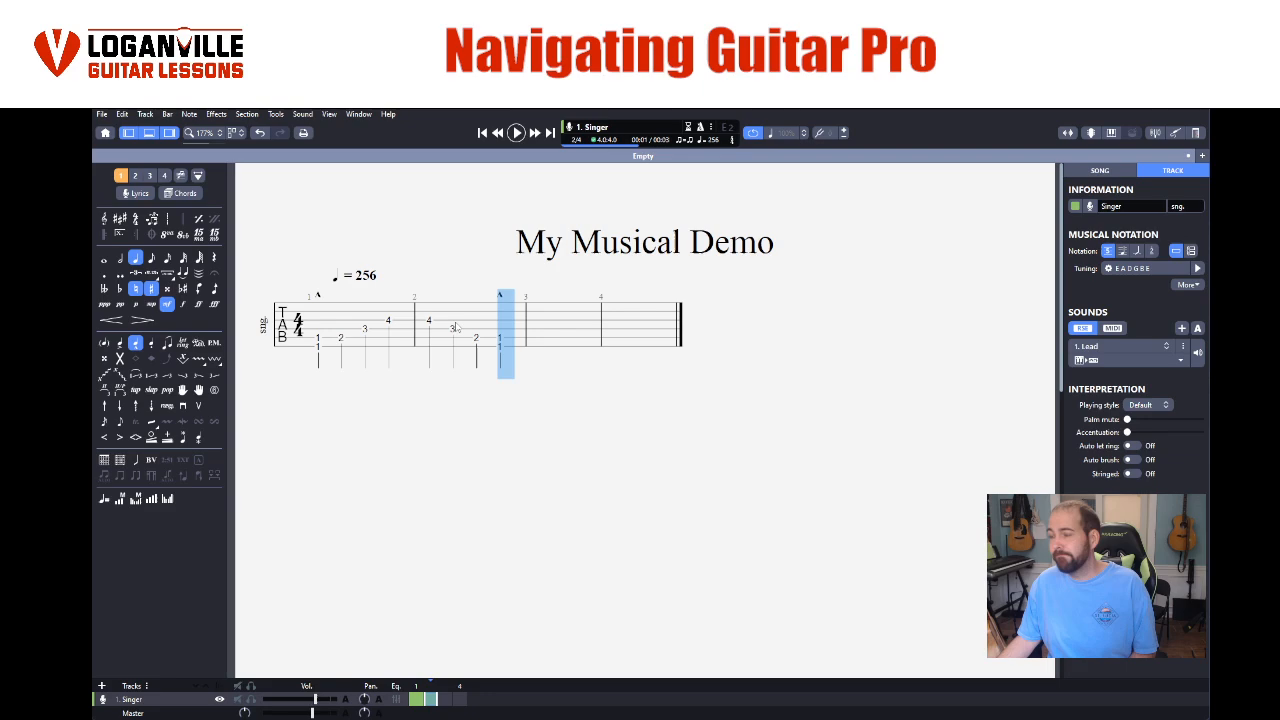
{"action": "key", "text": "ctrl+z"}
- Add a heavy accent to the second bar's first note
{"action": "left_click", "coordinate": [431, 320]}
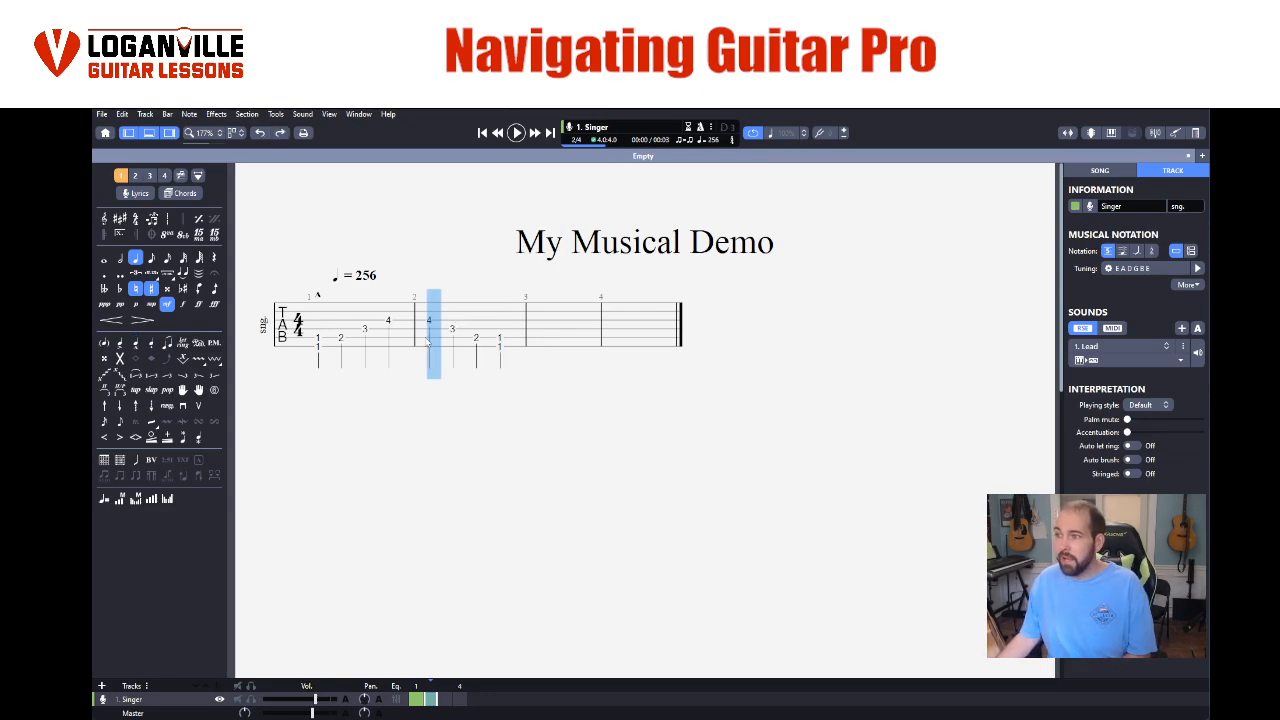
{"action": "left_click", "coordinate": [136, 344]}
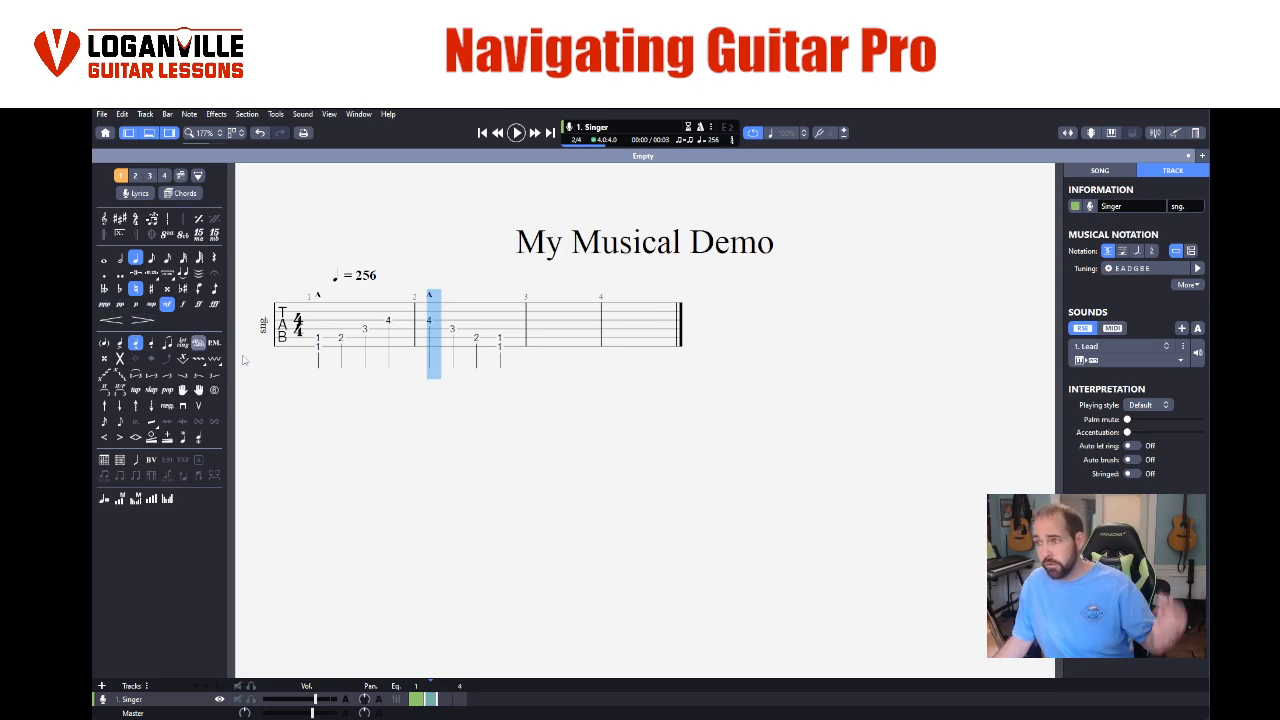
- Play back the two bars with their heavy accents and stop
{"action": "left_click_drag", "start_coordinate": [318, 334], "coordinate": [513, 362]}
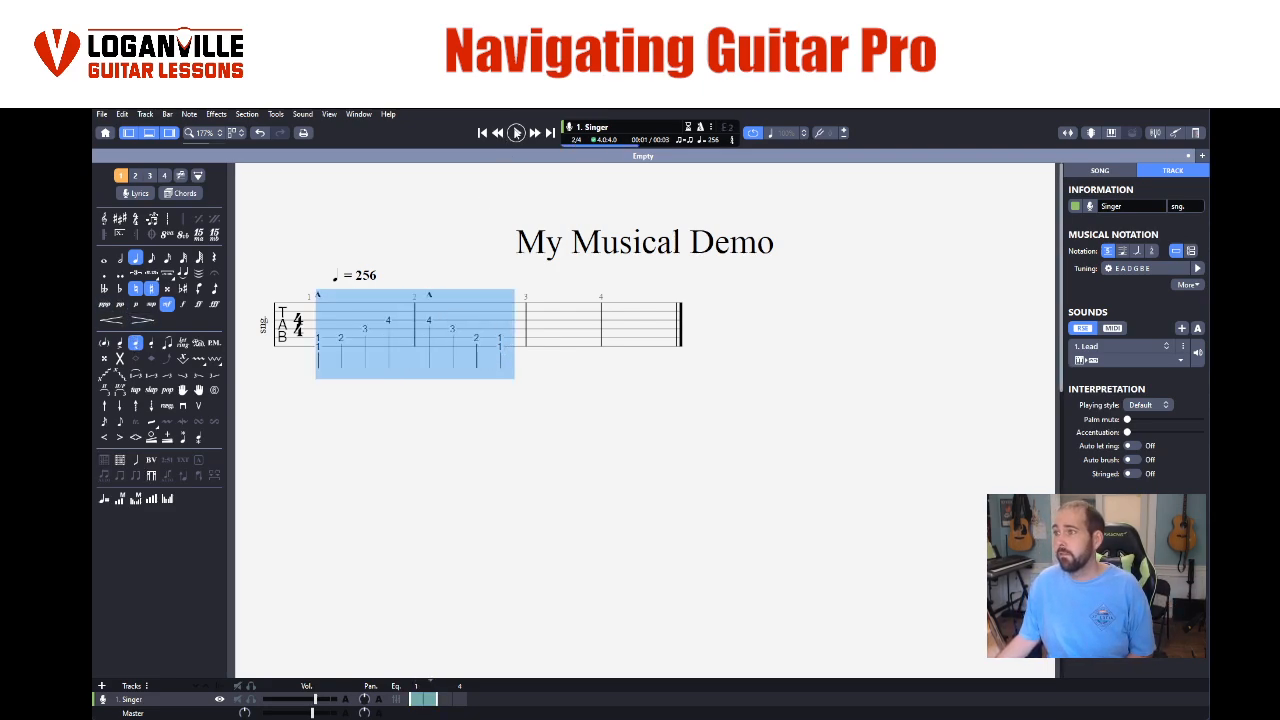
{"action": "left_click", "coordinate": [516, 132]}
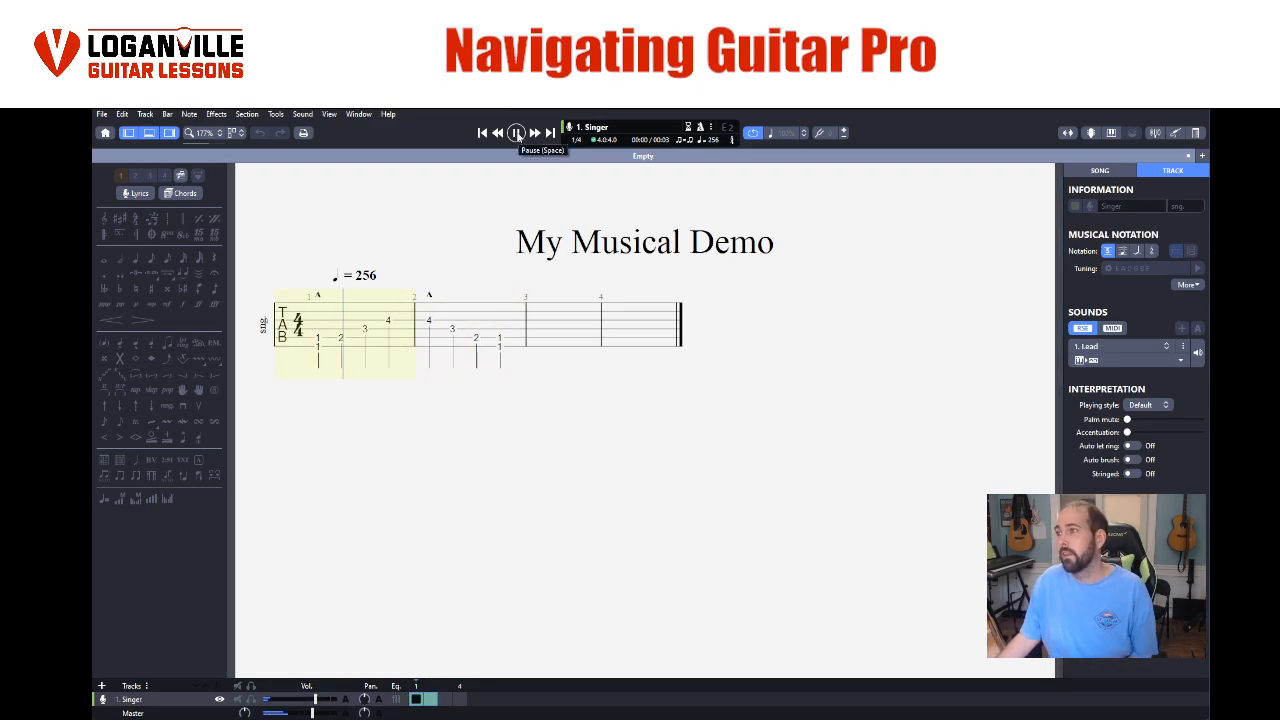
{"action": "left_click", "coordinate": [516, 133]}
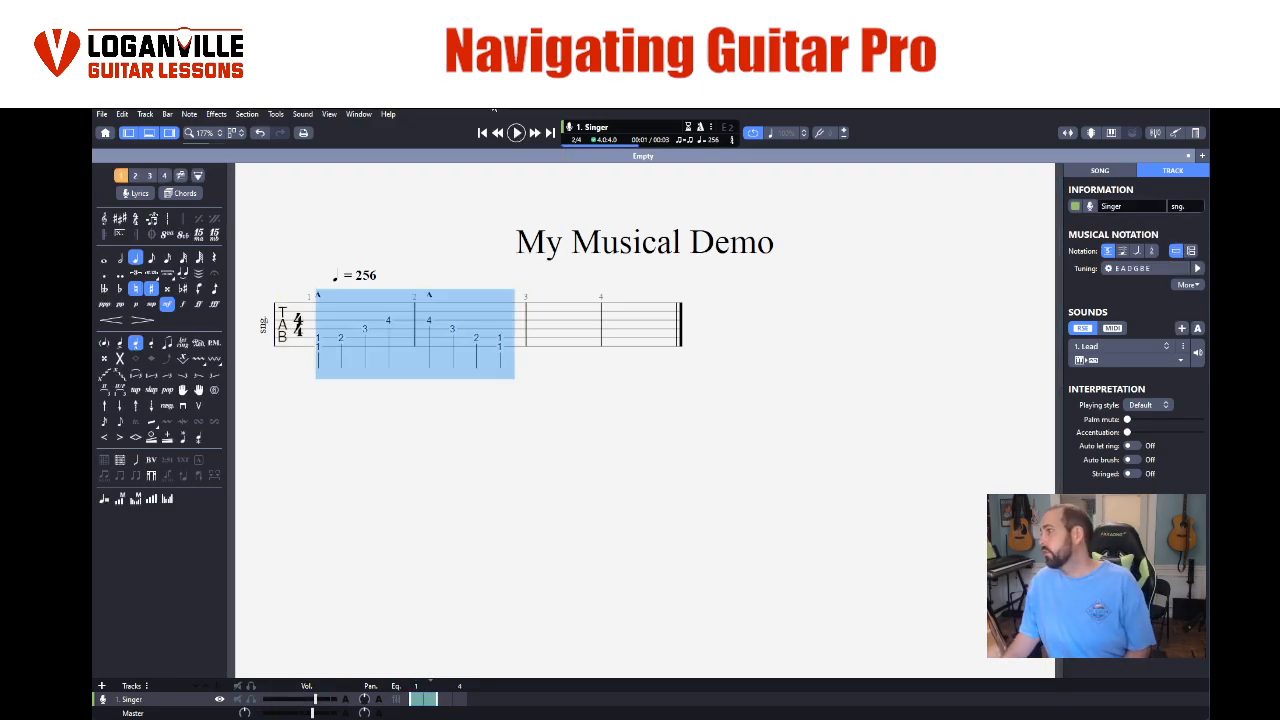
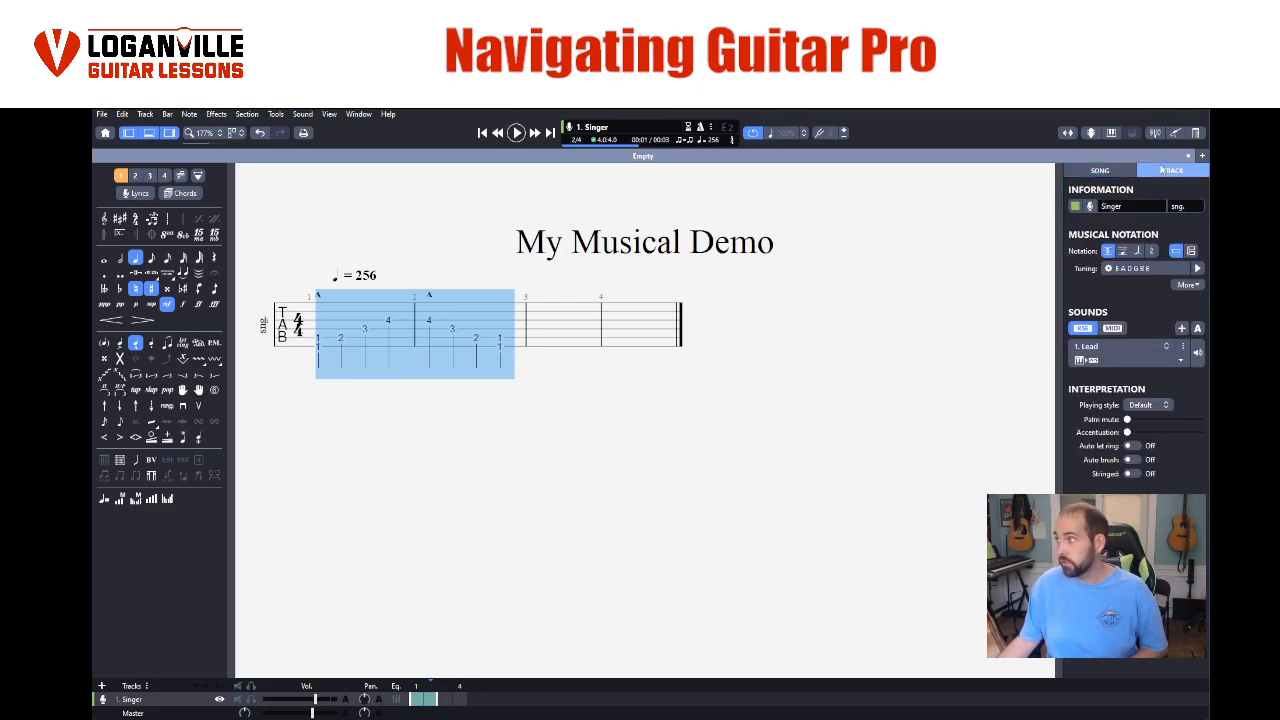
- Rename the Singer track as "Synth - Lead Melody"
{"action": "left_click_drag", "start_coordinate": [1135, 206], "coordinate": [1099, 206]}
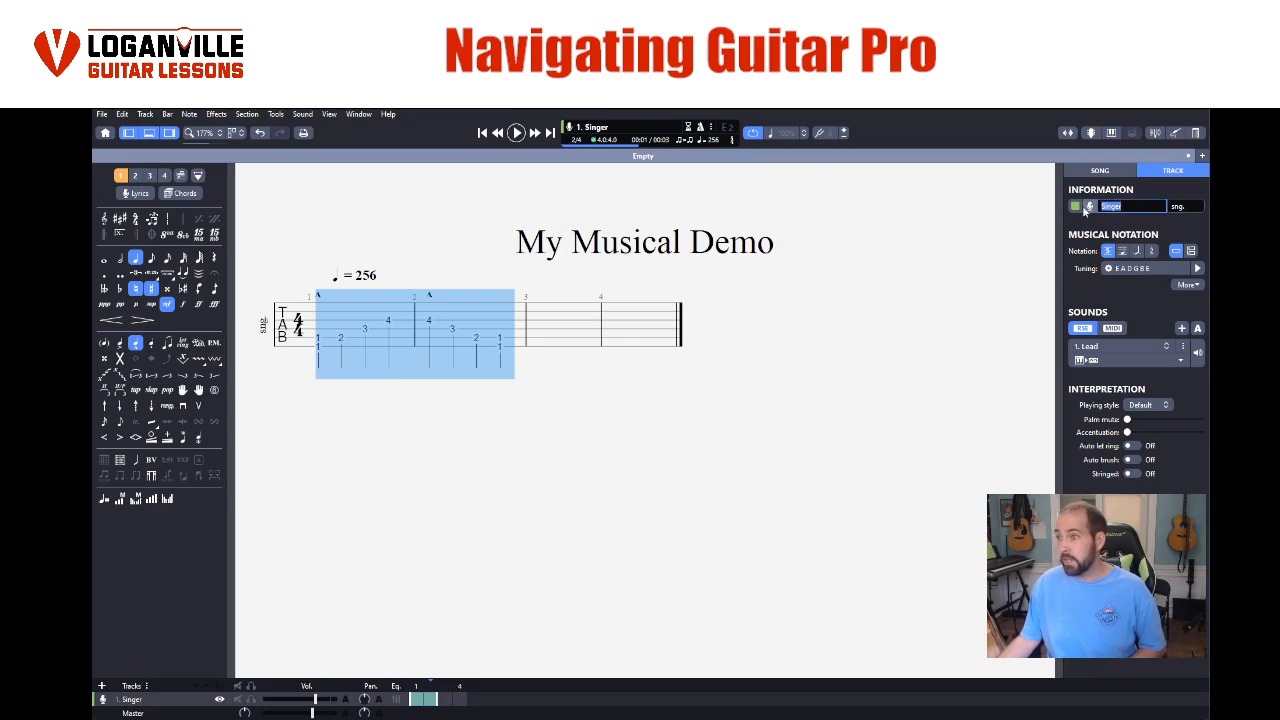
{"action": "type", "text": "S"}
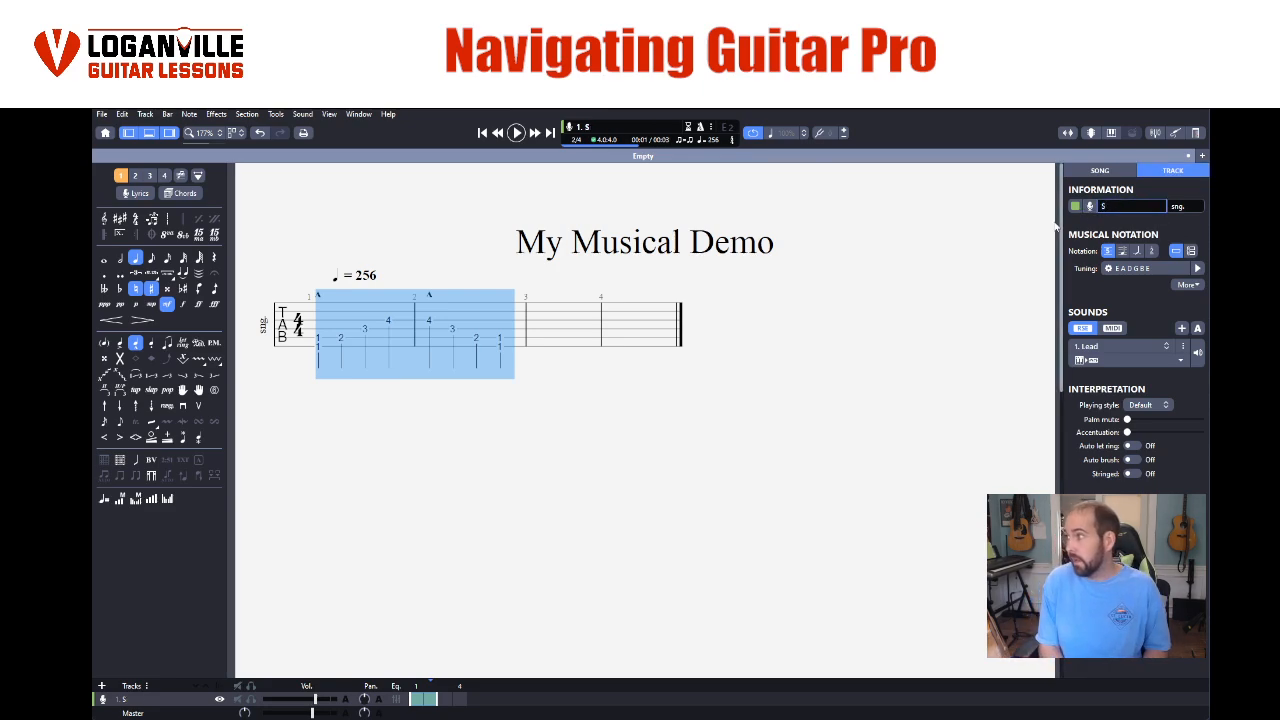
{"action": "type", "text": "ynth"}
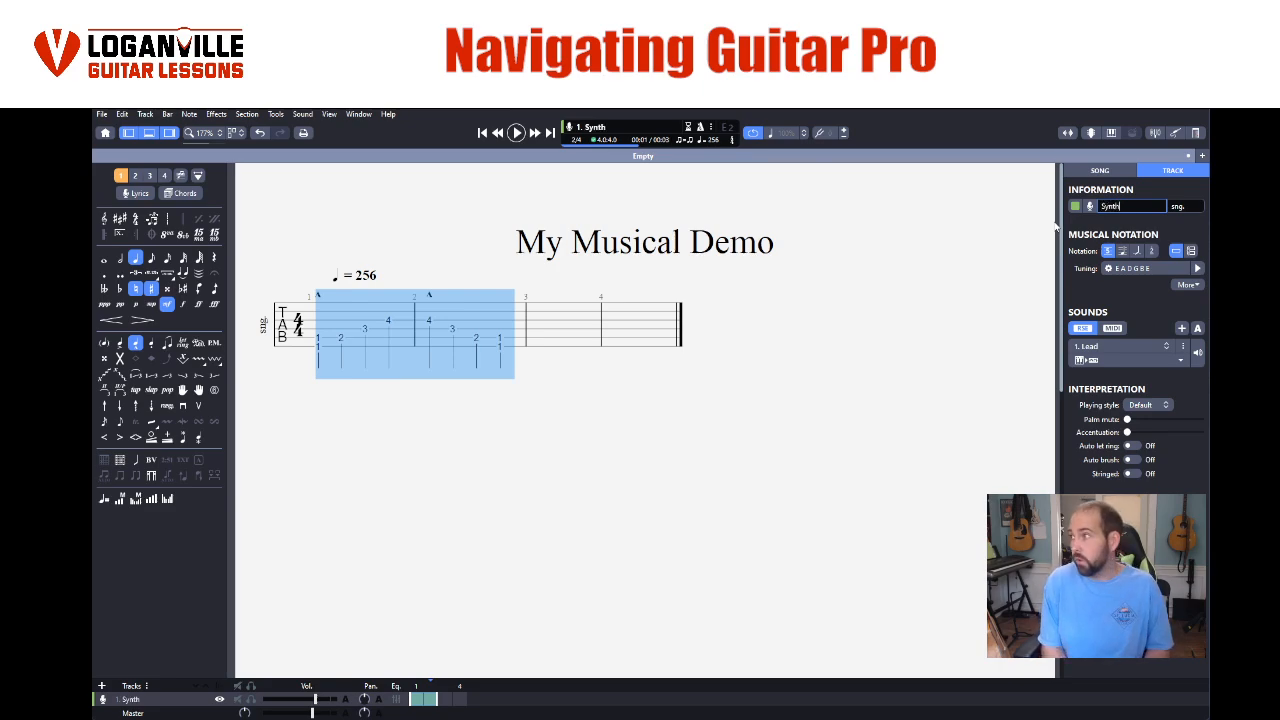
{"action": "type", "text": " - Lead M"}
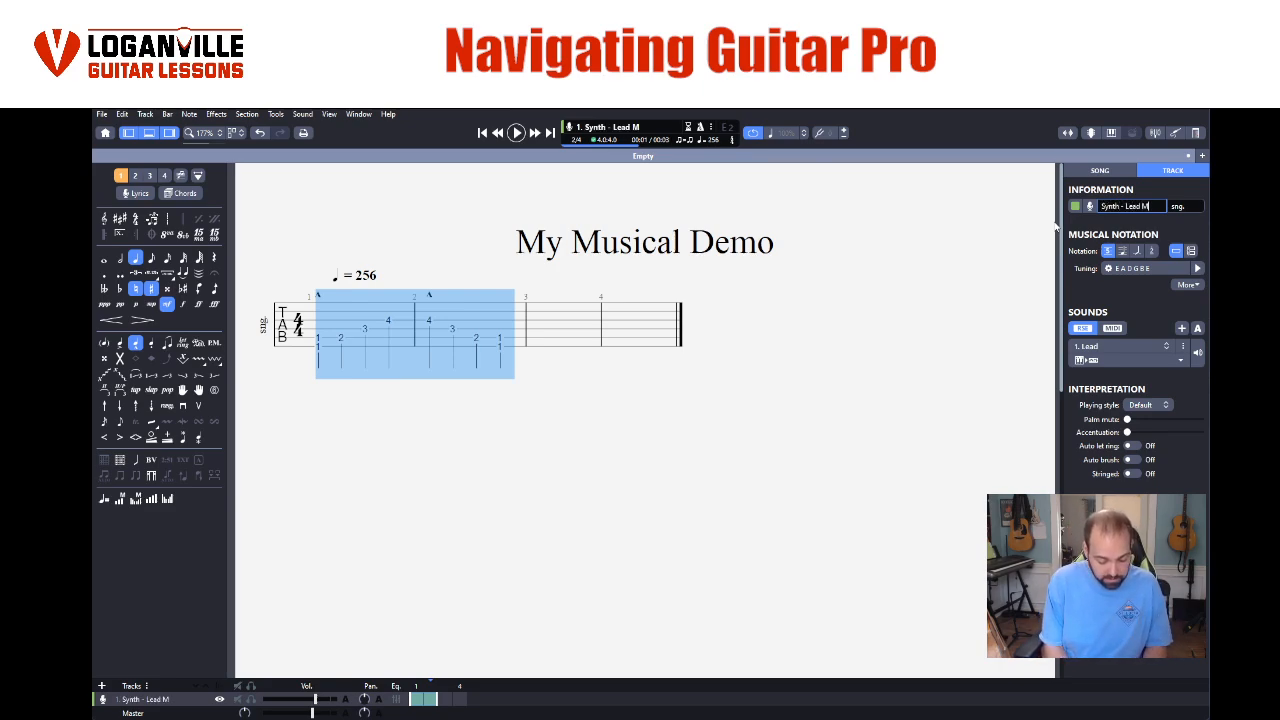
{"action": "type", "text": "elody"}
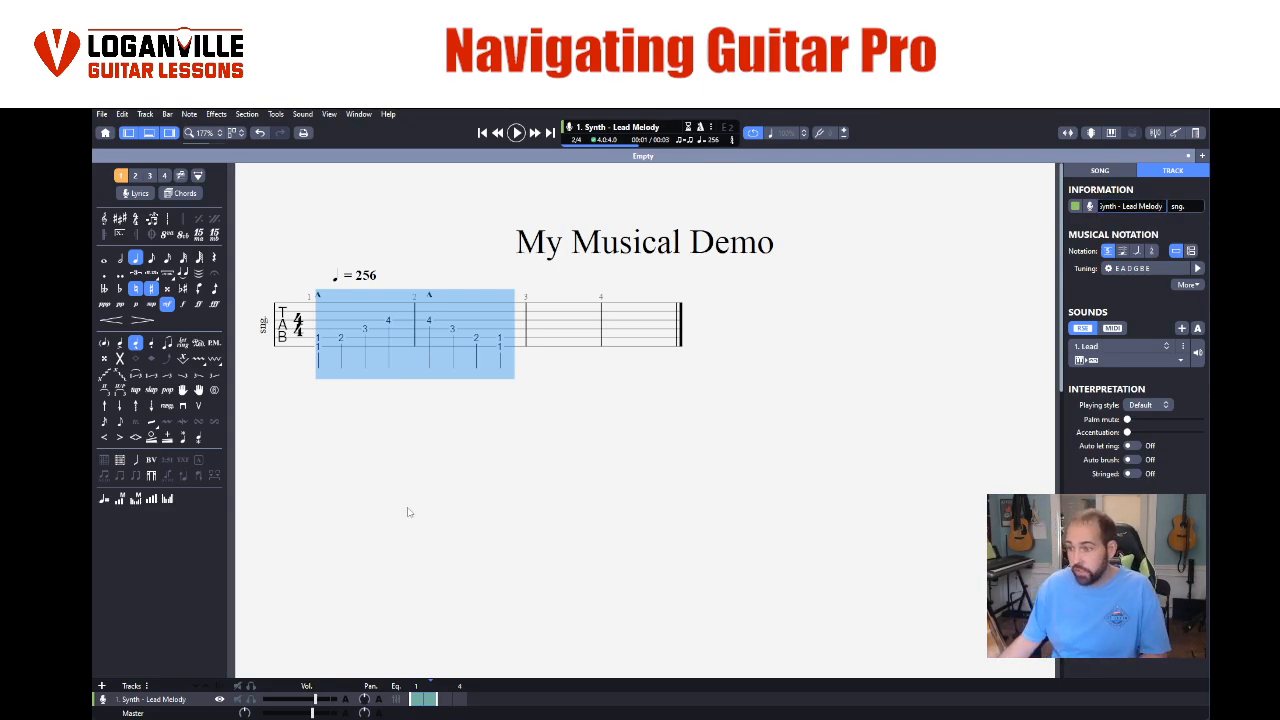
- Start adding a new track and choose the stringed Upright Bass as its instrument
{"action": "left_click", "coordinate": [101, 688]}
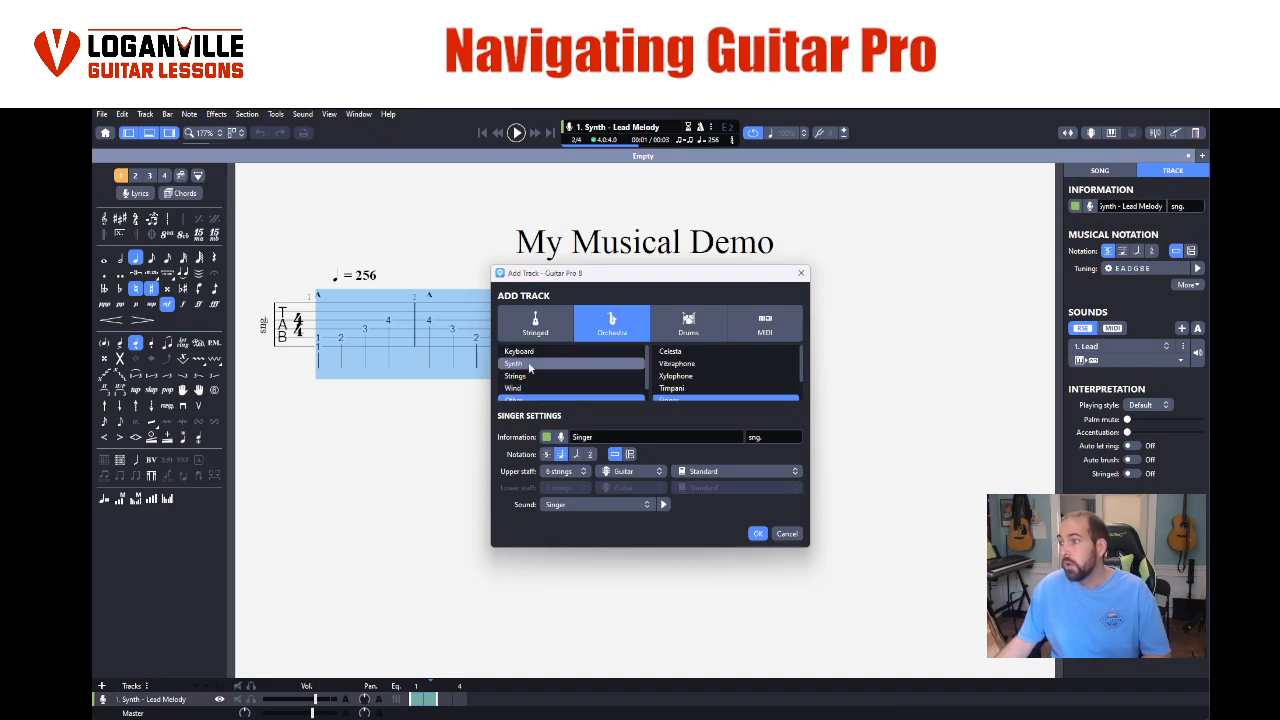
{"action": "scroll", "coordinate": [530, 372], "scroll_direction": "down", "scroll_amount": 1}
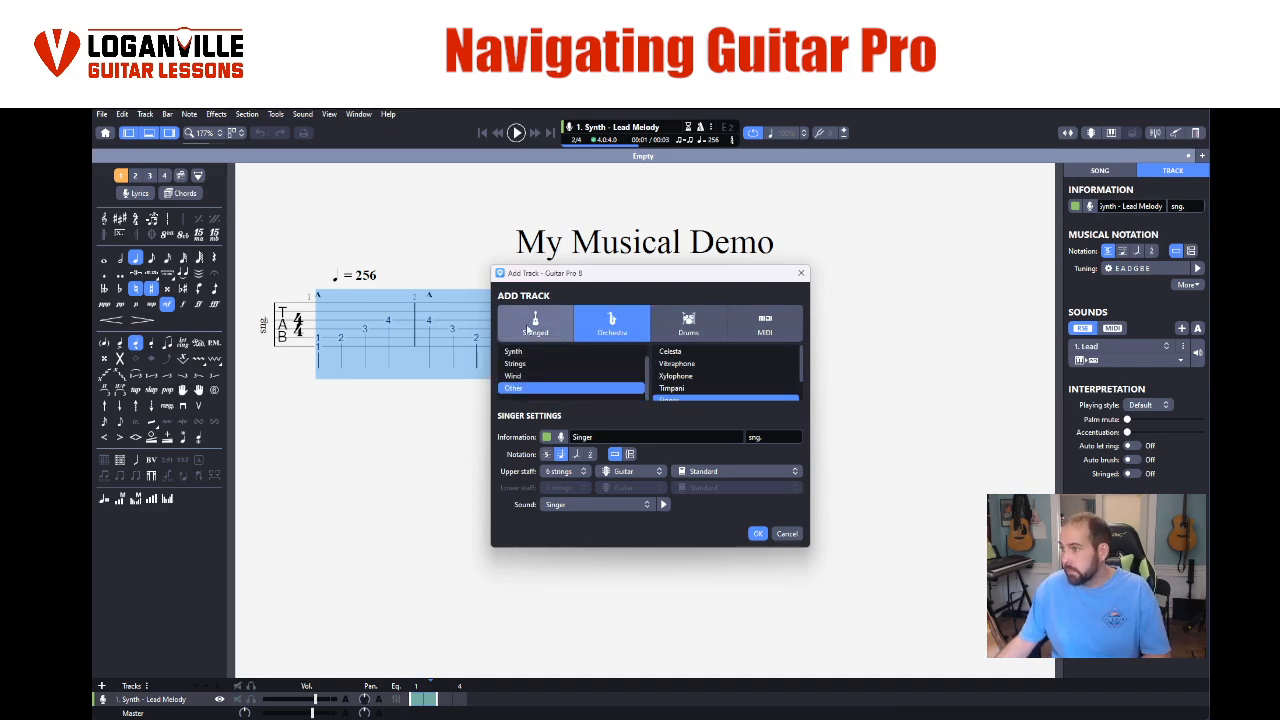
{"action": "left_click", "coordinate": [661, 320]}
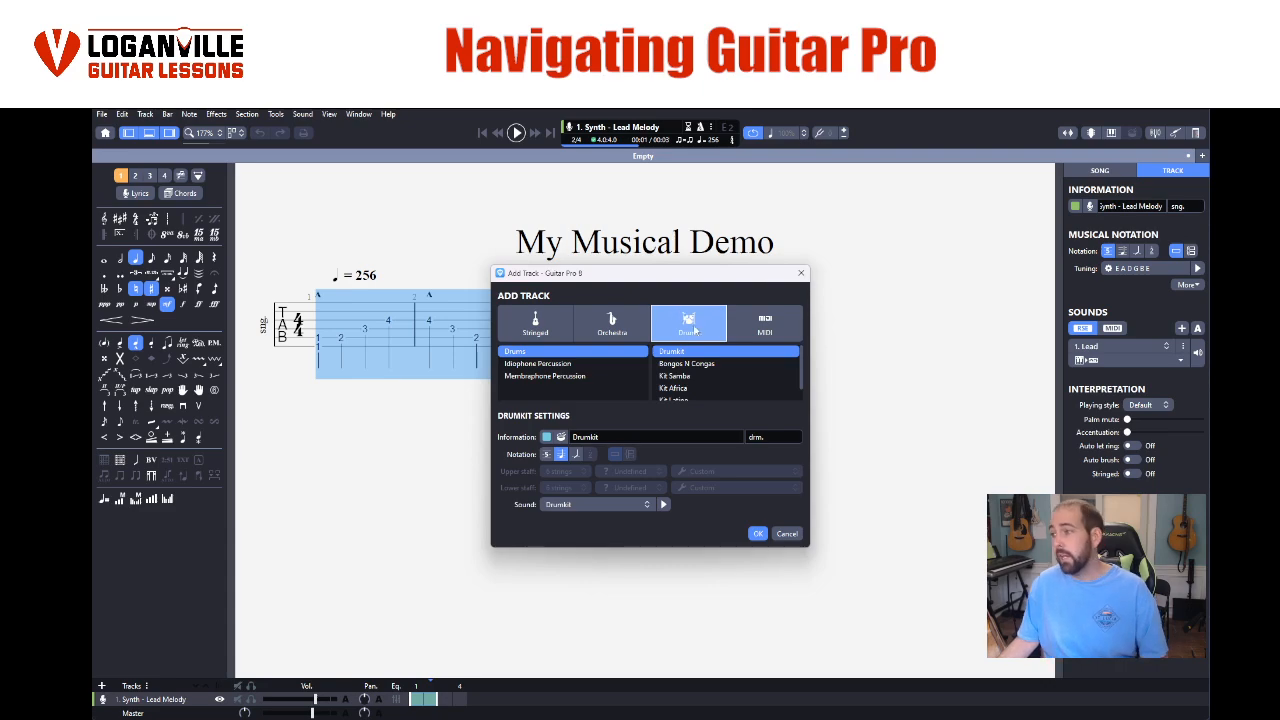
{"action": "left_click", "coordinate": [545, 322]}
{"action": "left_click", "coordinate": [514, 375]}
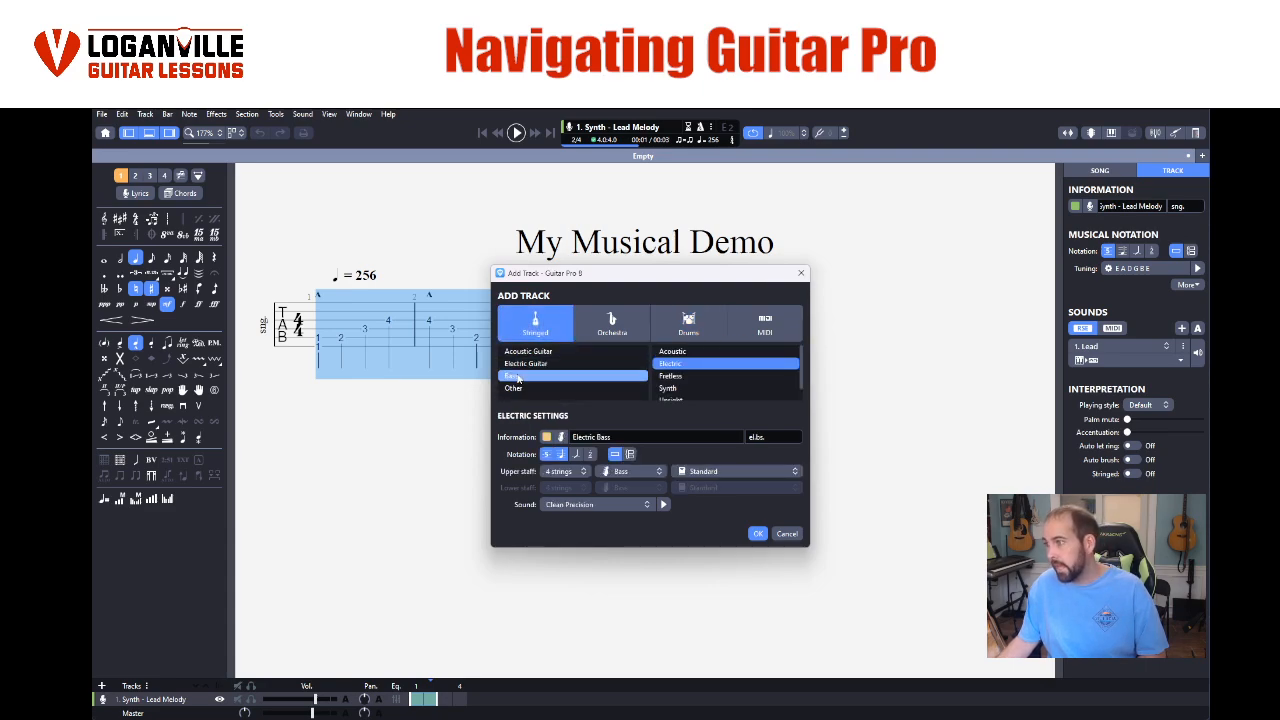
{"action": "left_click", "coordinate": [670, 390]}
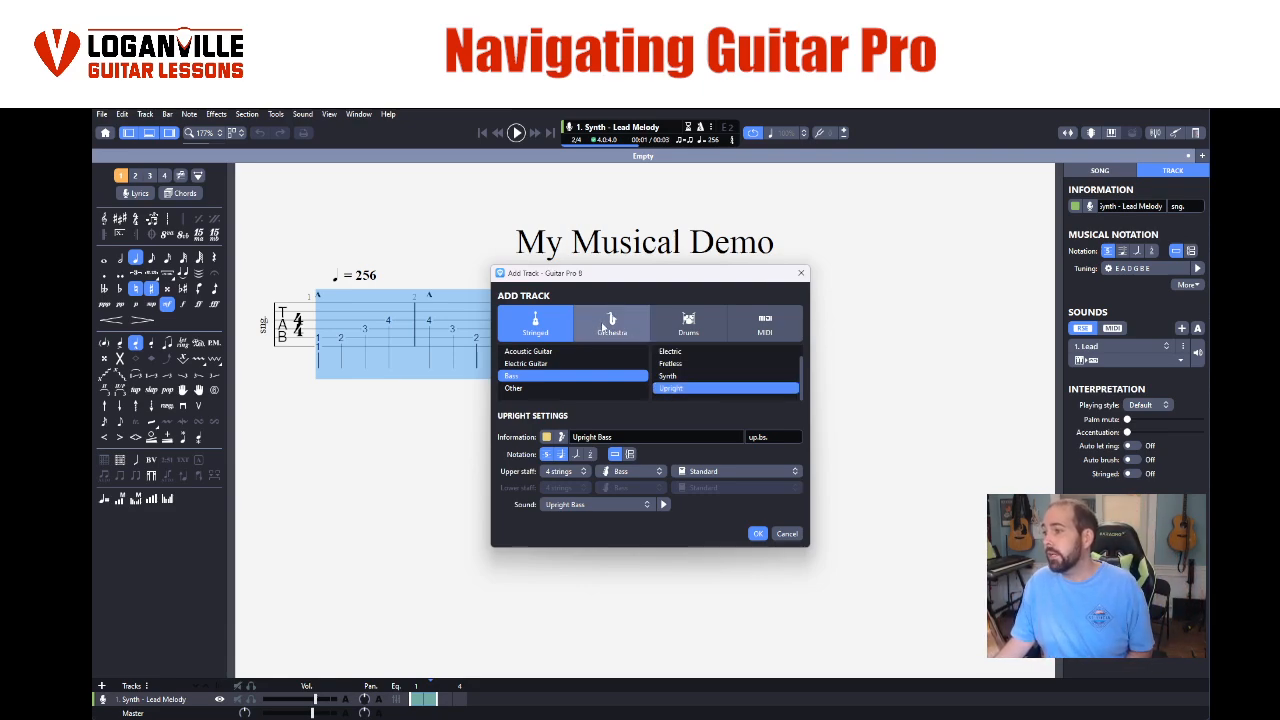
- Review the new bass track's string count, tuning and sound options, keeping 4 strings, Standard tuning and the Upright Bass sound
{"action": "left_click", "coordinate": [566, 472]}
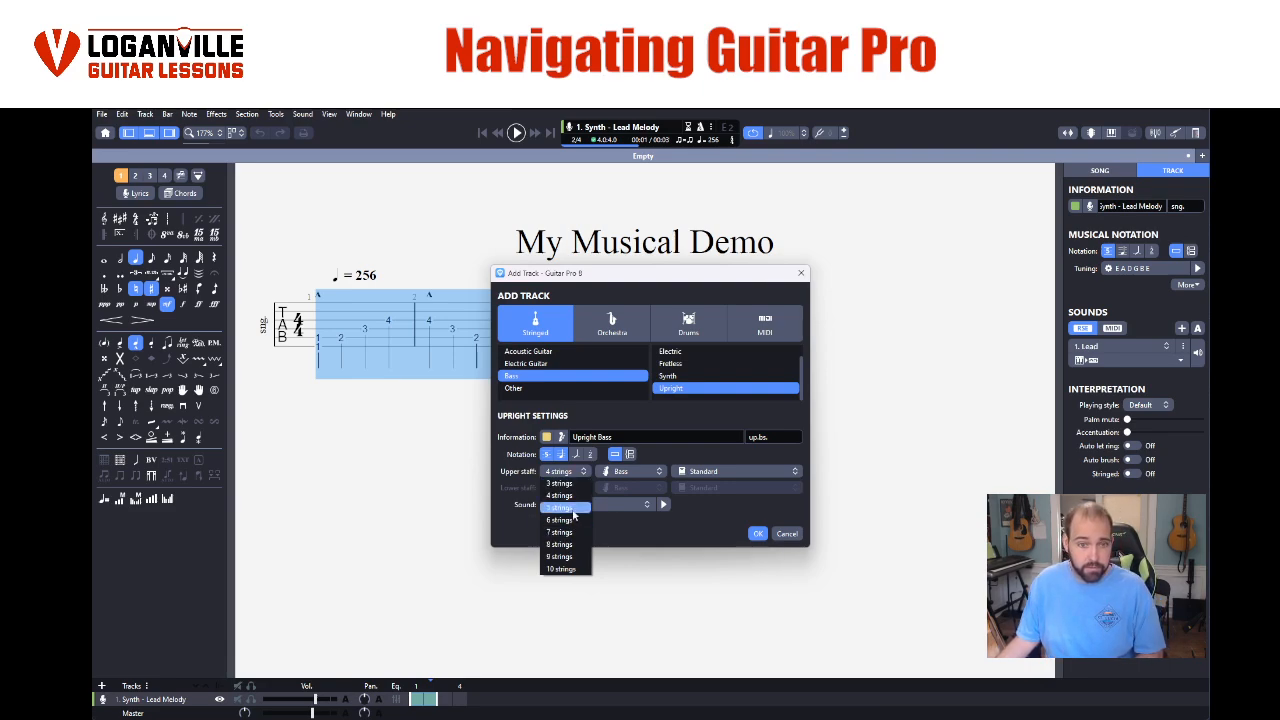
{"action": "left_click", "coordinate": [571, 497]}
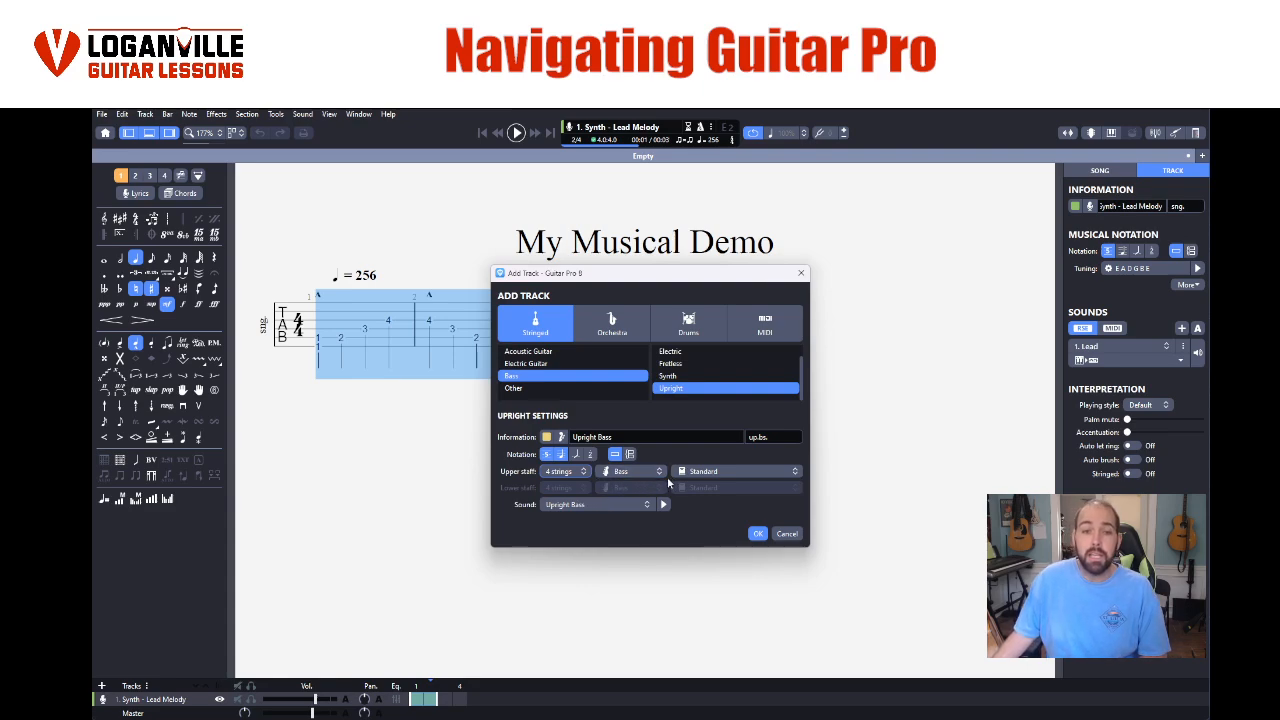
{"action": "left_click", "coordinate": [722, 472]}
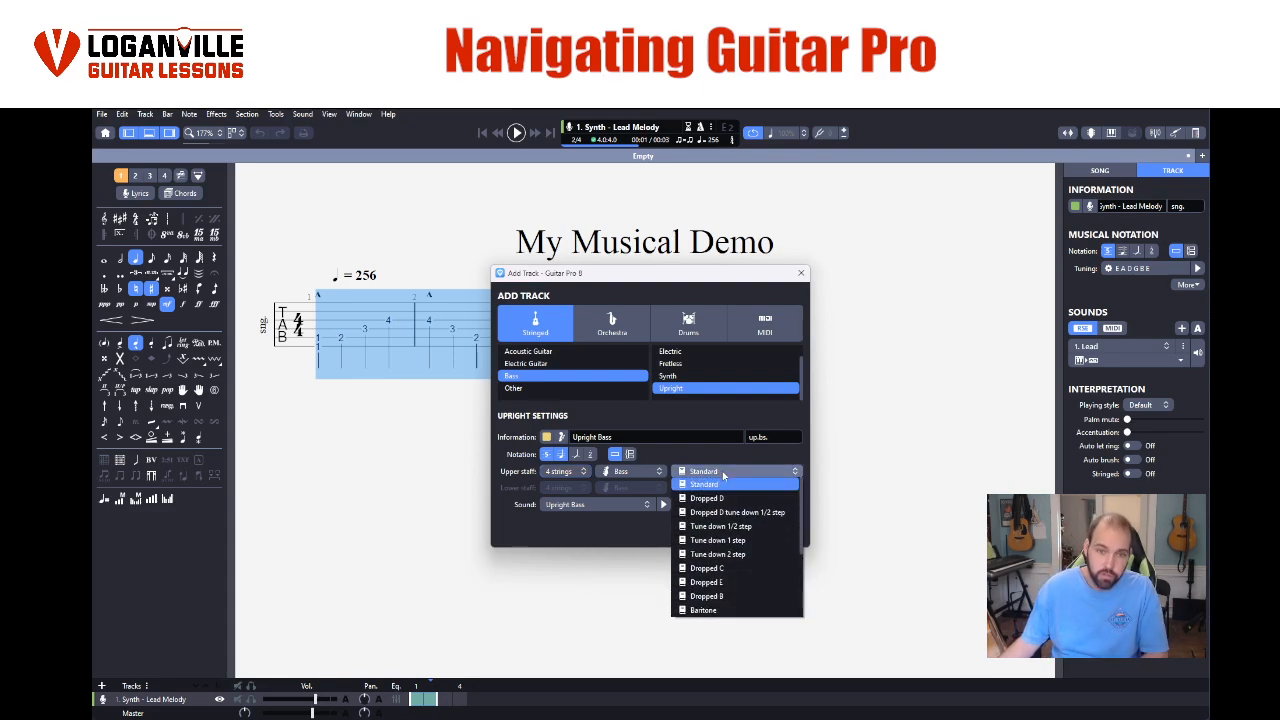
{"action": "left_click", "coordinate": [723, 478]}
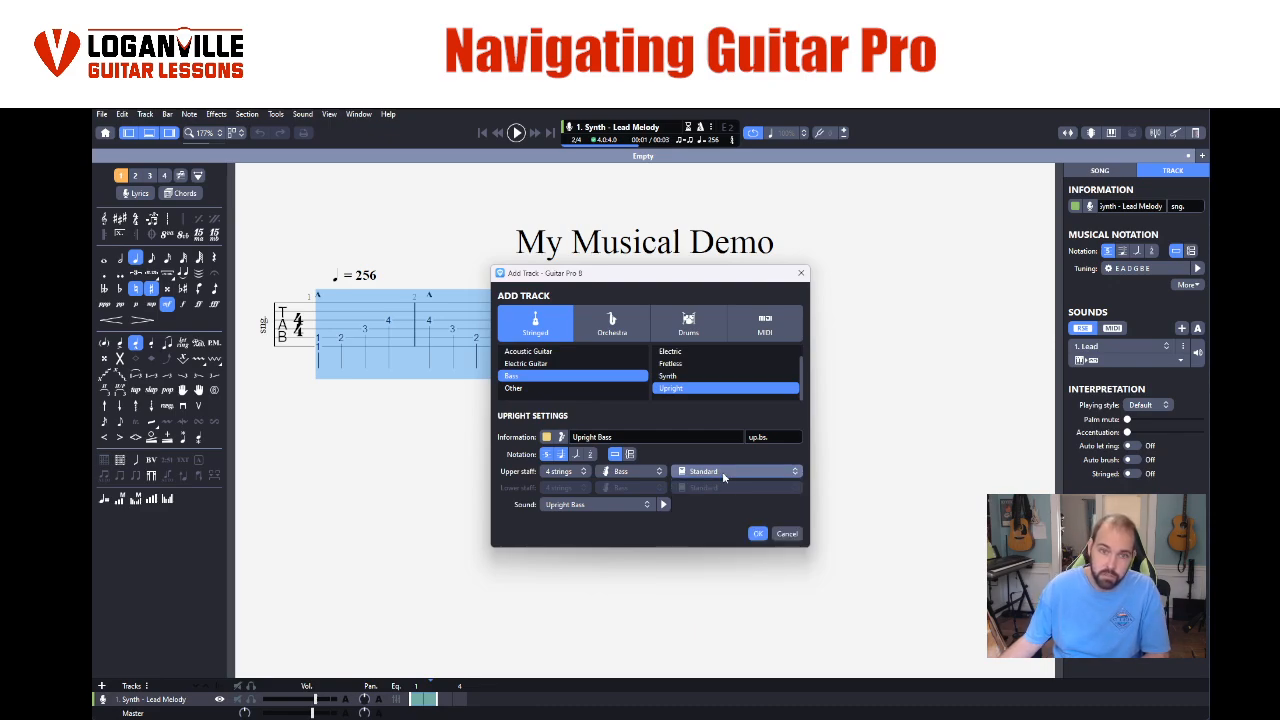
{"action": "left_click", "coordinate": [586, 505]}
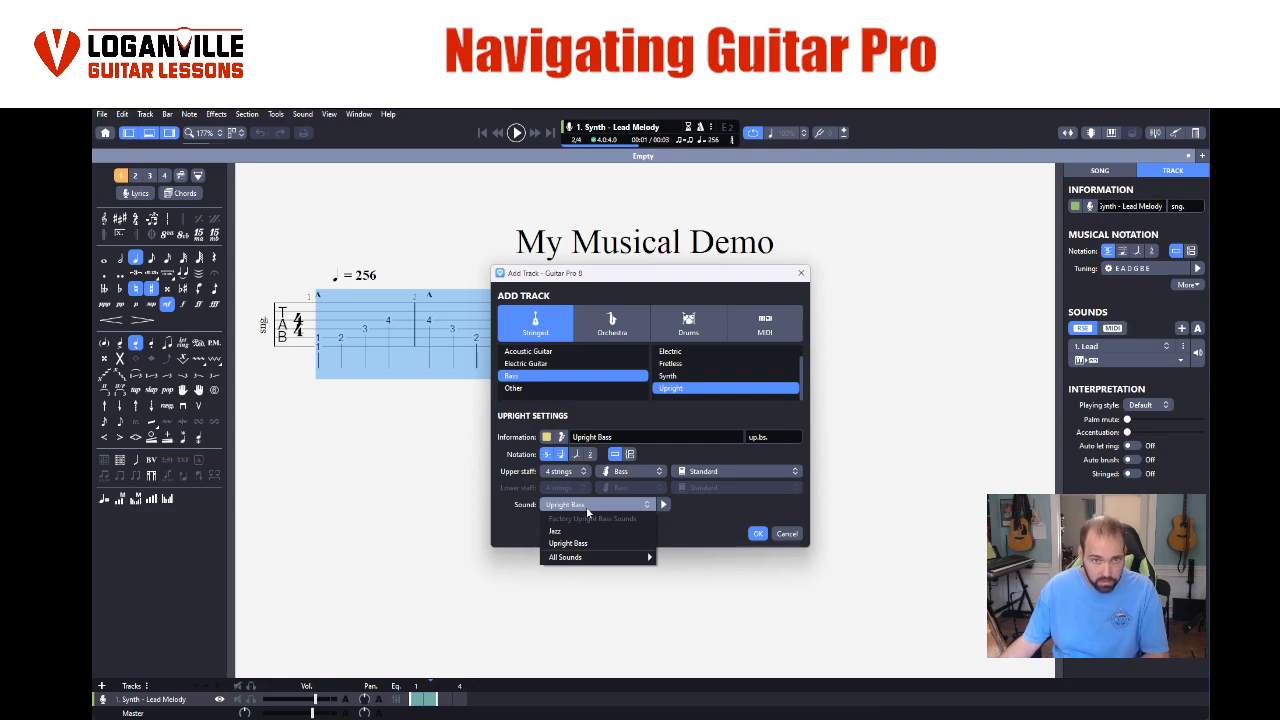
{"action": "left_click", "coordinate": [593, 508]}
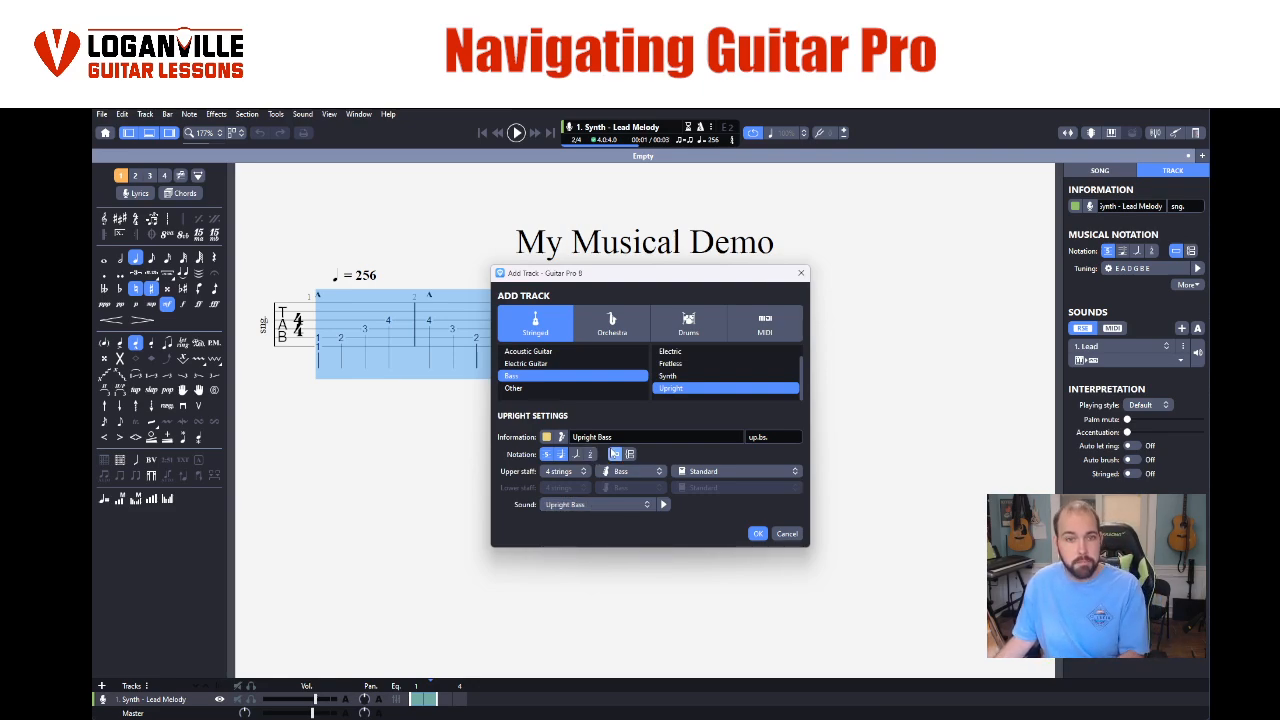
- Try light blue as the new bass track's colour and cancel the custom colour selection
{"action": "left_click", "coordinate": [547, 438]}
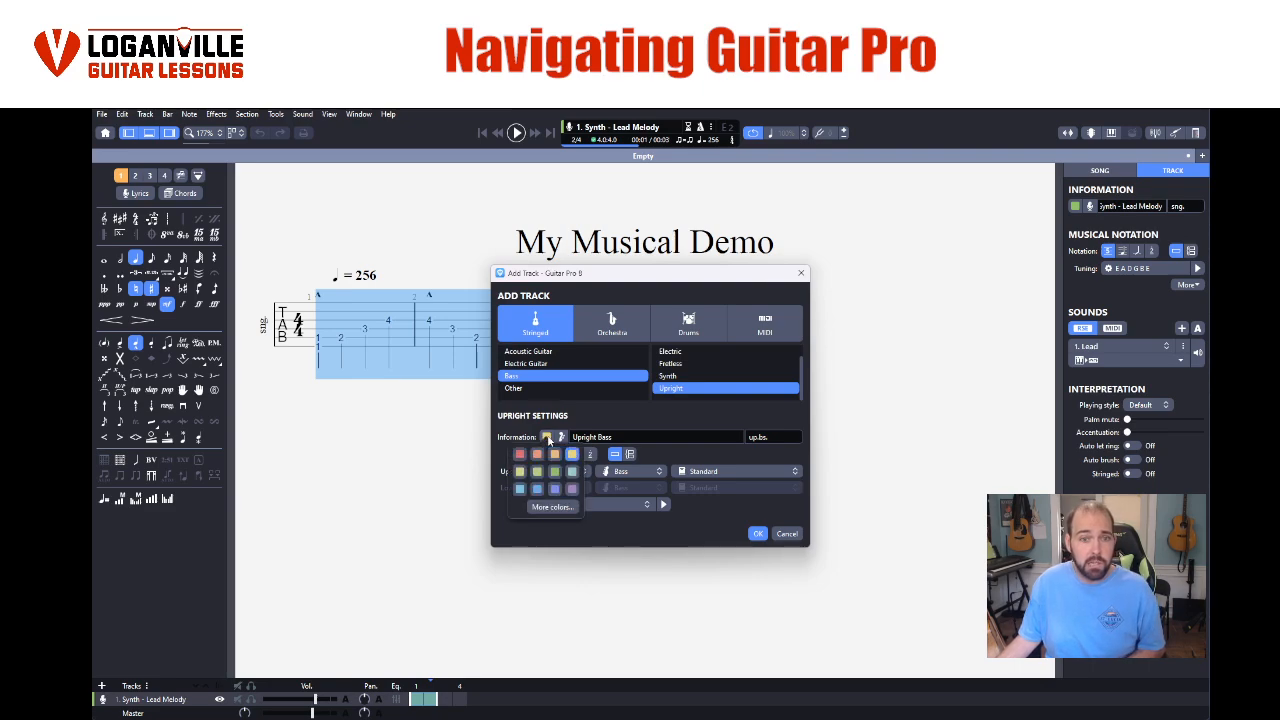
{"action": "left_click", "coordinate": [540, 494]}
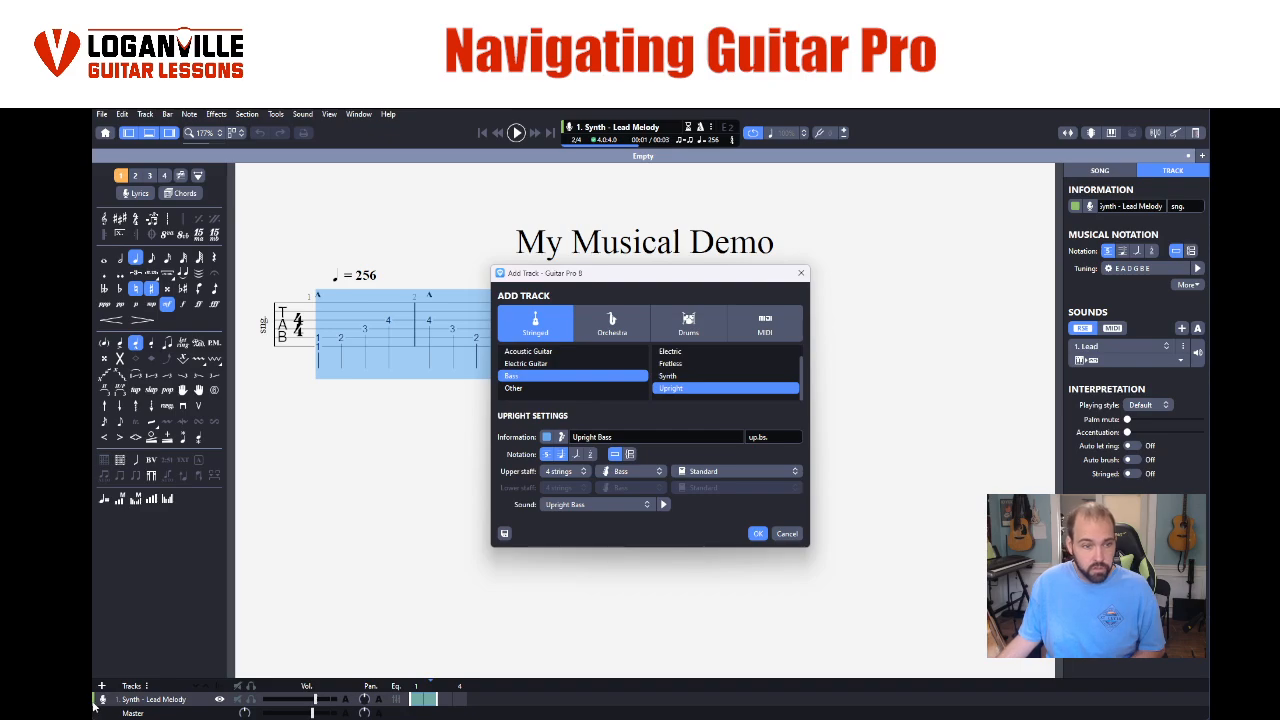
{"action": "left_click", "coordinate": [547, 438]}
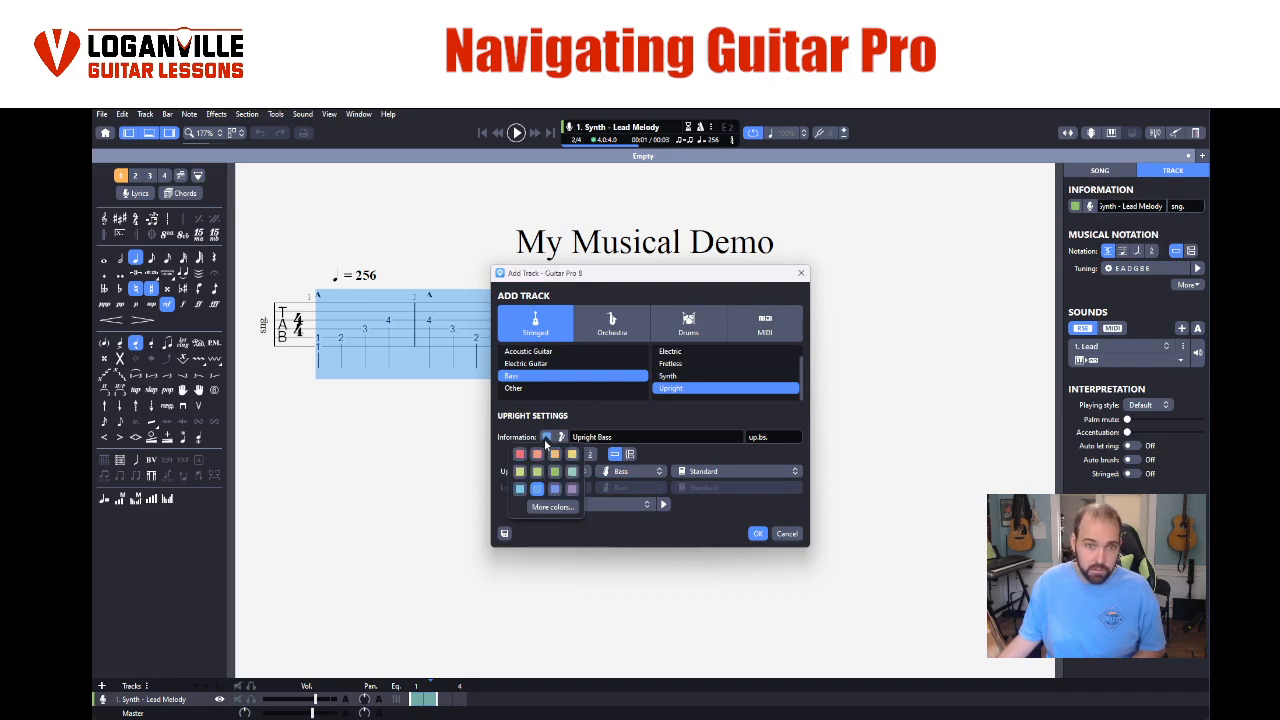
{"action": "left_click", "coordinate": [542, 505]}
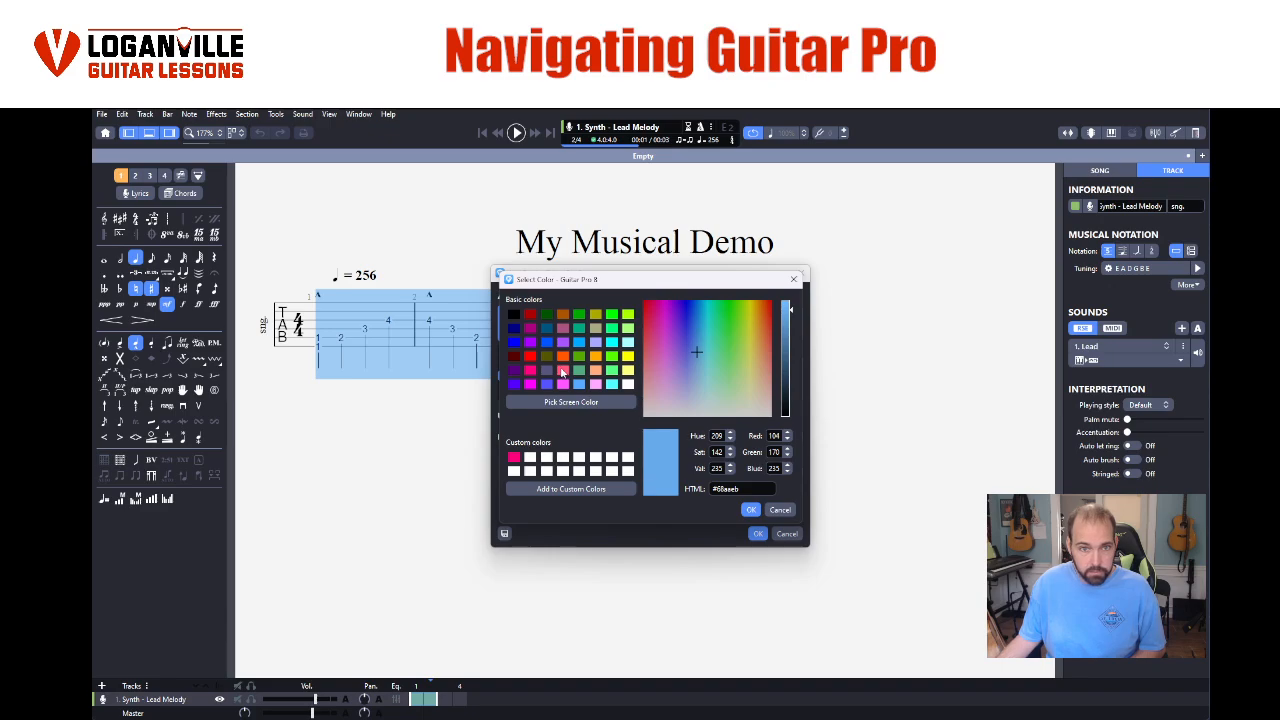
{"action": "left_click", "coordinate": [781, 510]}
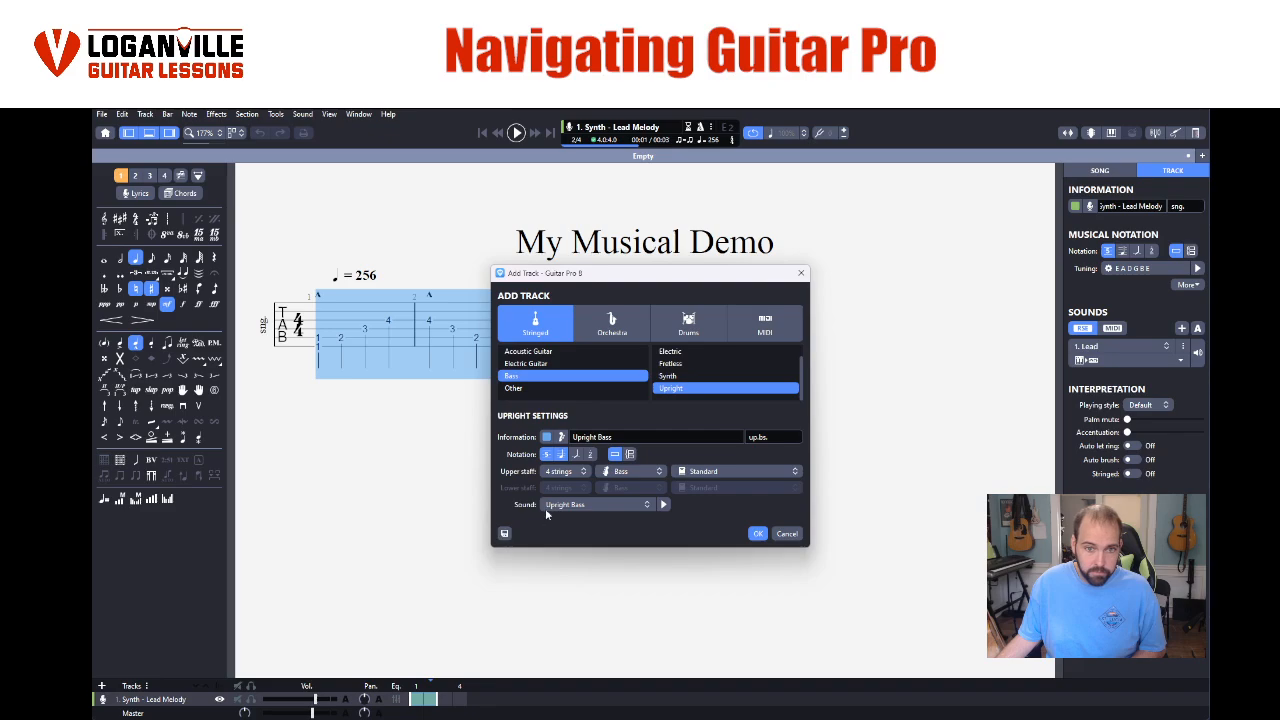
- Give the new bass track the custom brown colour #874510 and add it to the score
{"action": "left_click", "coordinate": [547, 442]}
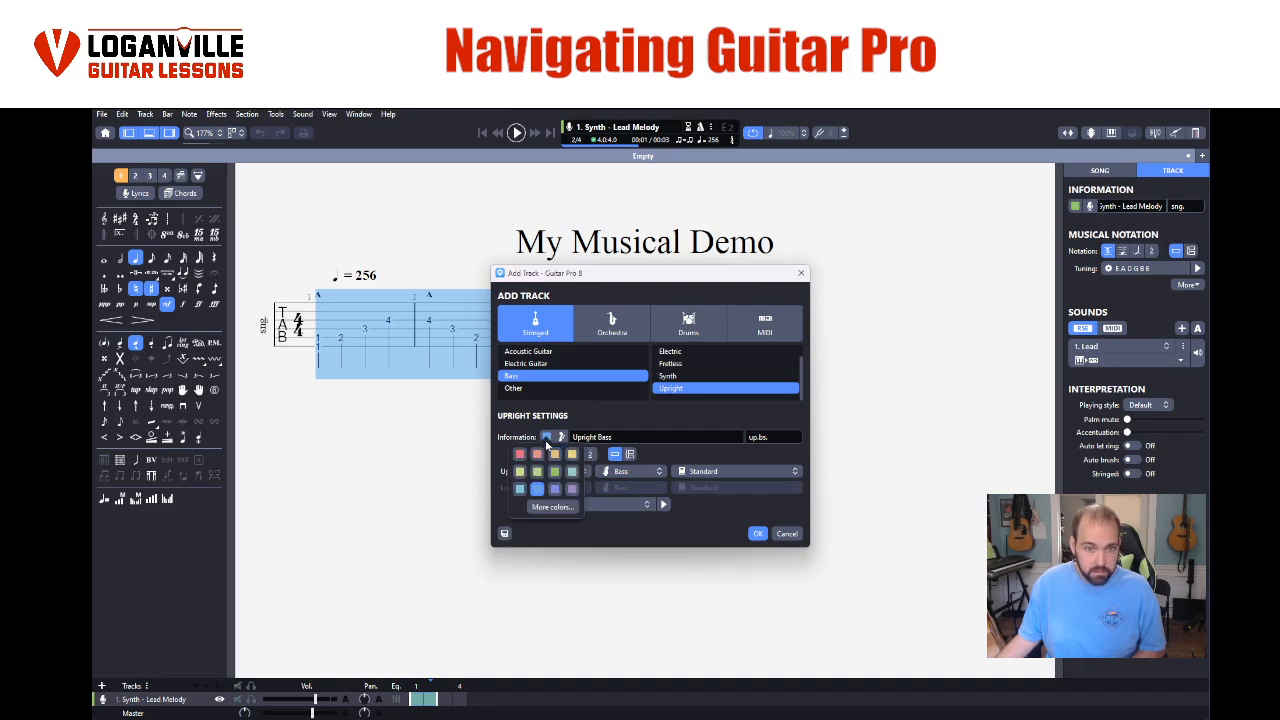
{"action": "left_click", "coordinate": [558, 509]}
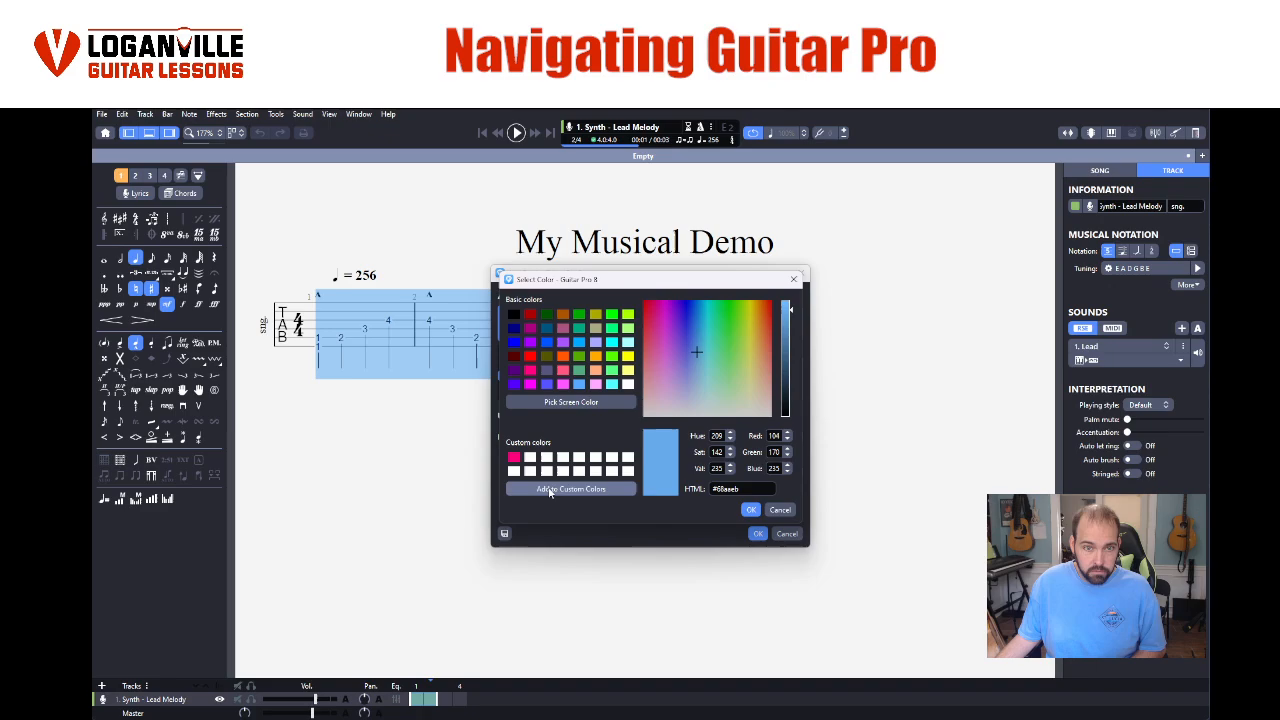
{"action": "left_click_drag", "start_coordinate": [700, 333], "coordinate": [793, 355]}
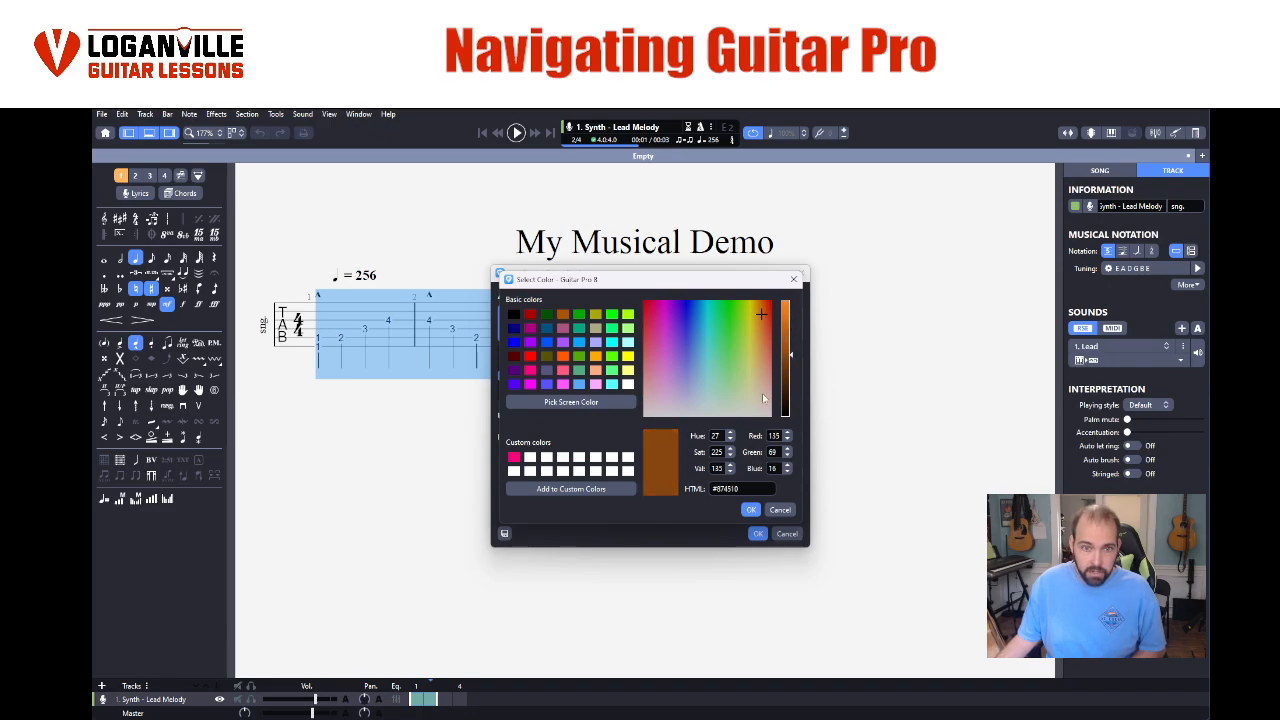
{"action": "left_click", "coordinate": [752, 510]}
{"action": "left_click", "coordinate": [758, 535]}
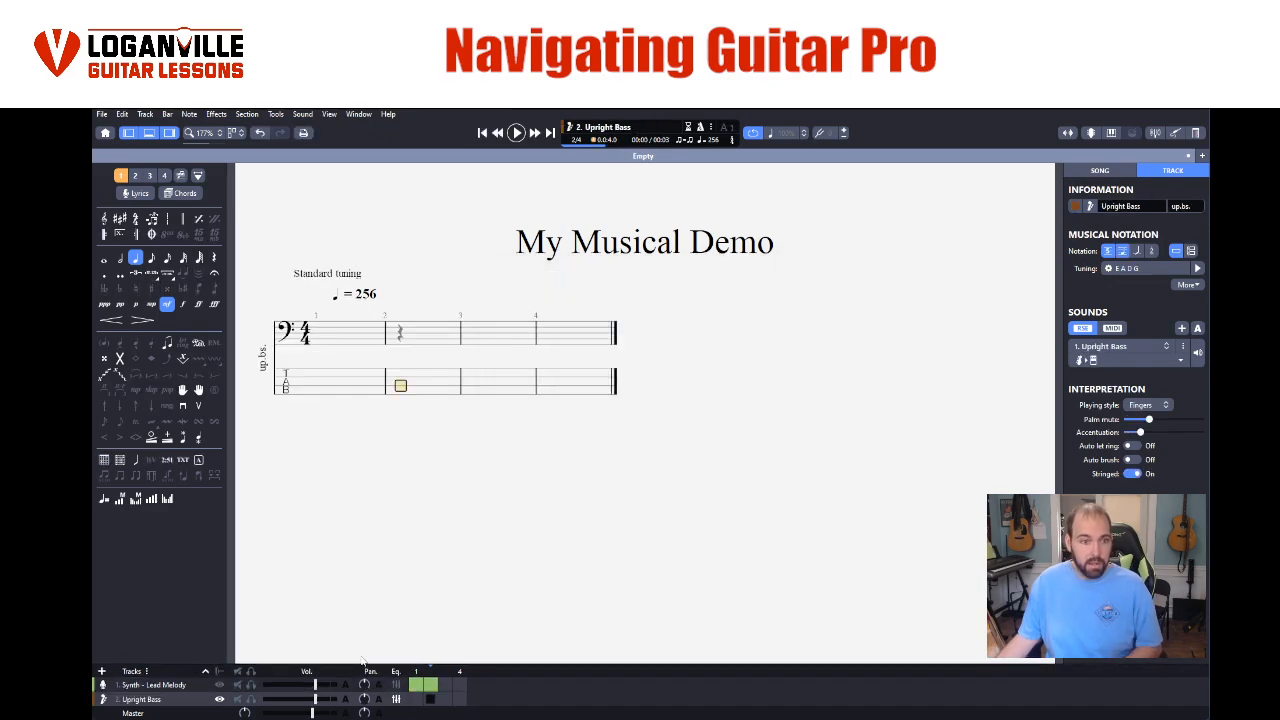
- View the lead melody track, return to the Upright Bass track and try a grand staff for it
{"action": "left_click", "coordinate": [182, 688]}
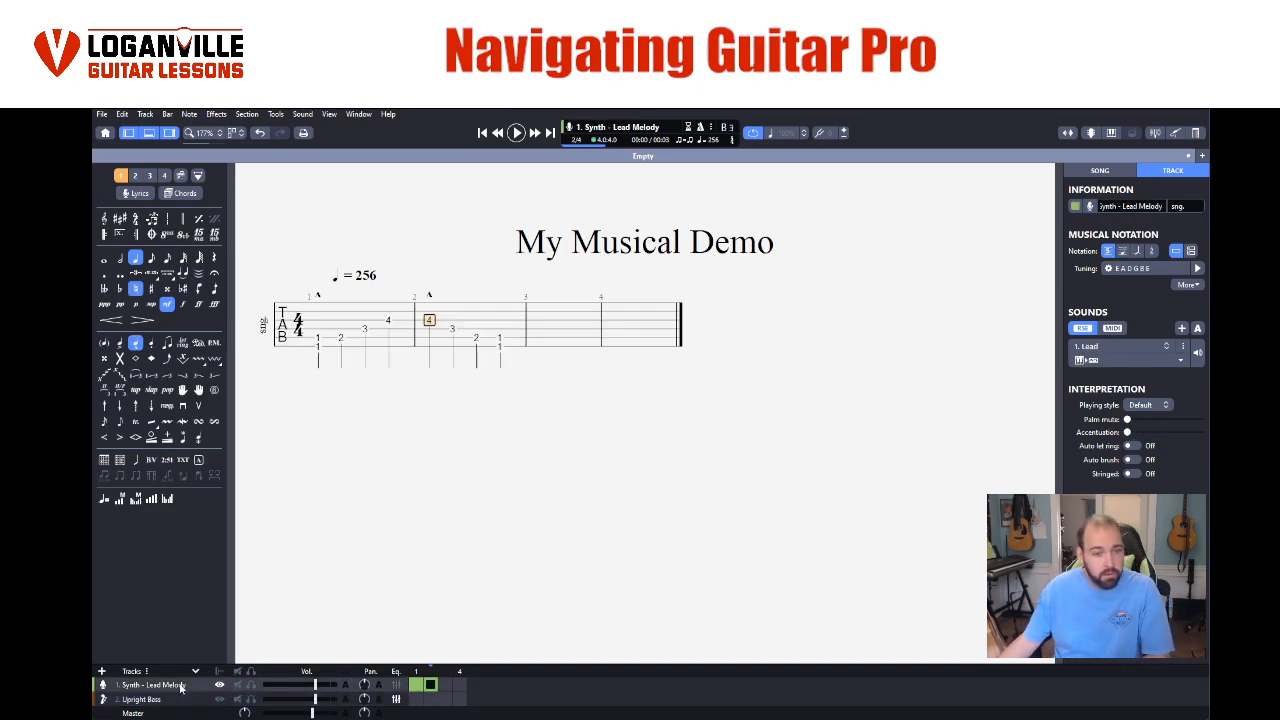
{"action": "left_click", "coordinate": [180, 698]}
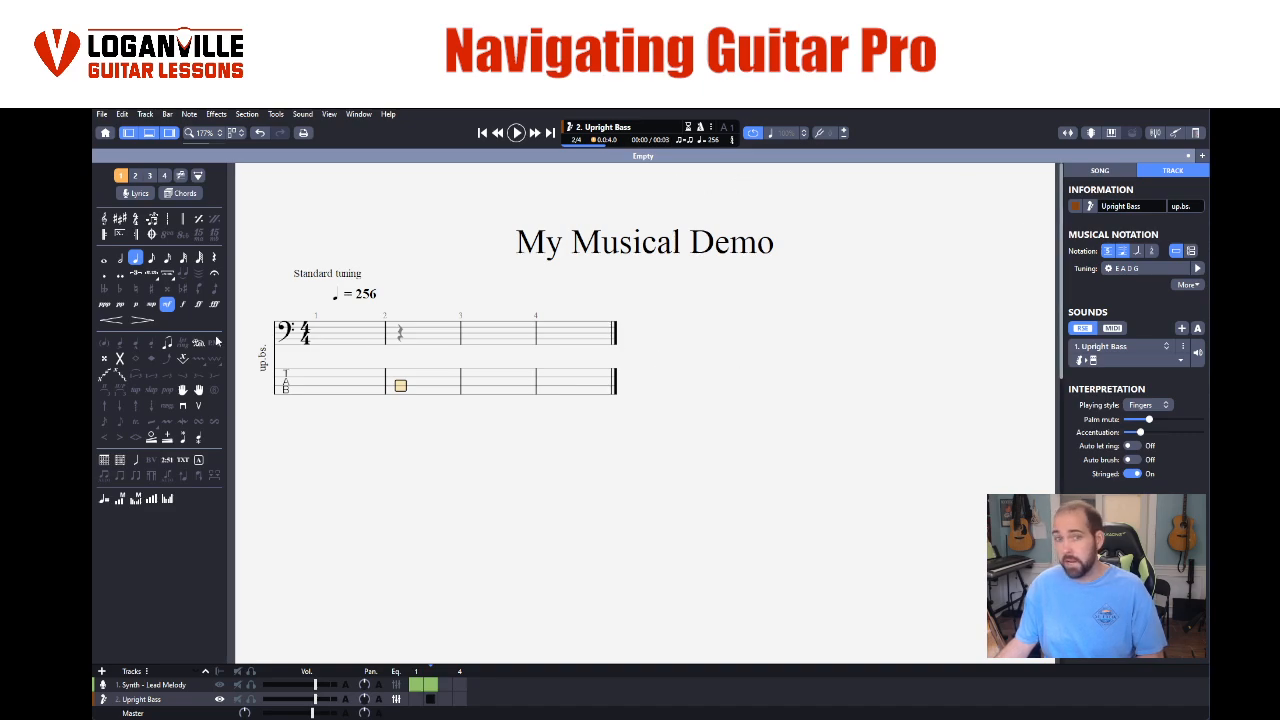
{"action": "left_click", "coordinate": [1100, 170]}
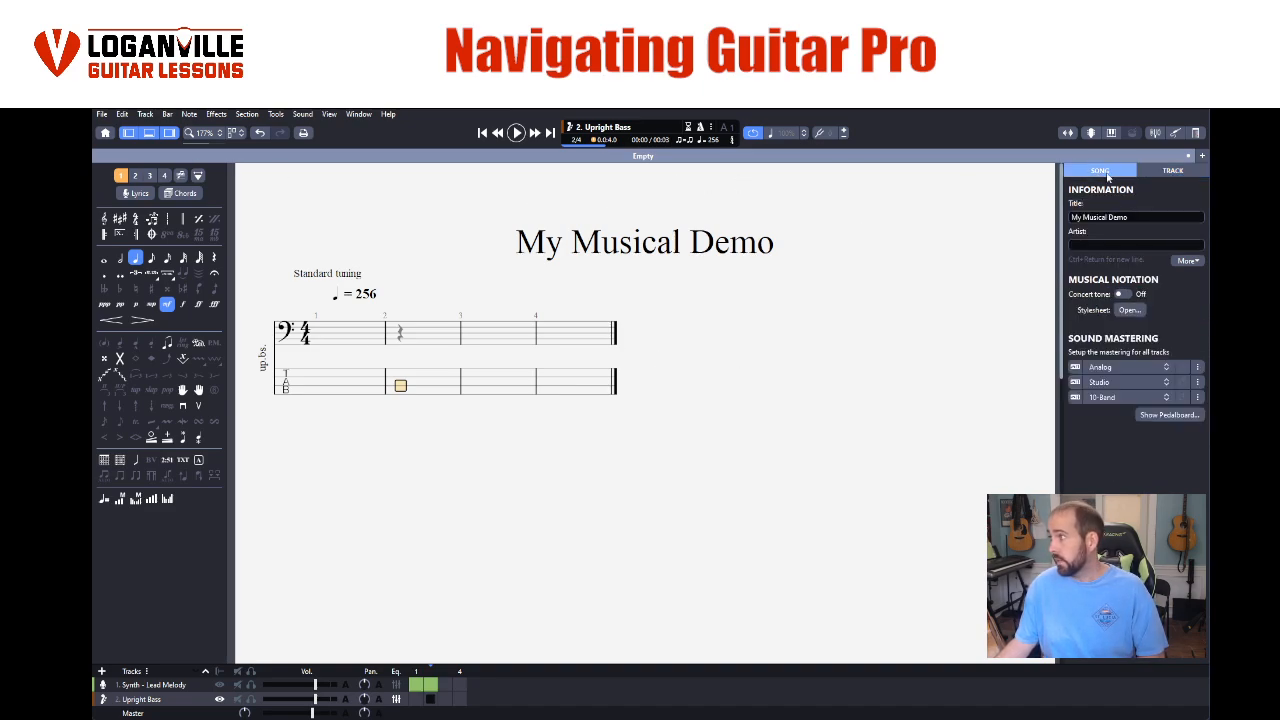
{"action": "left_click", "coordinate": [1172, 170]}
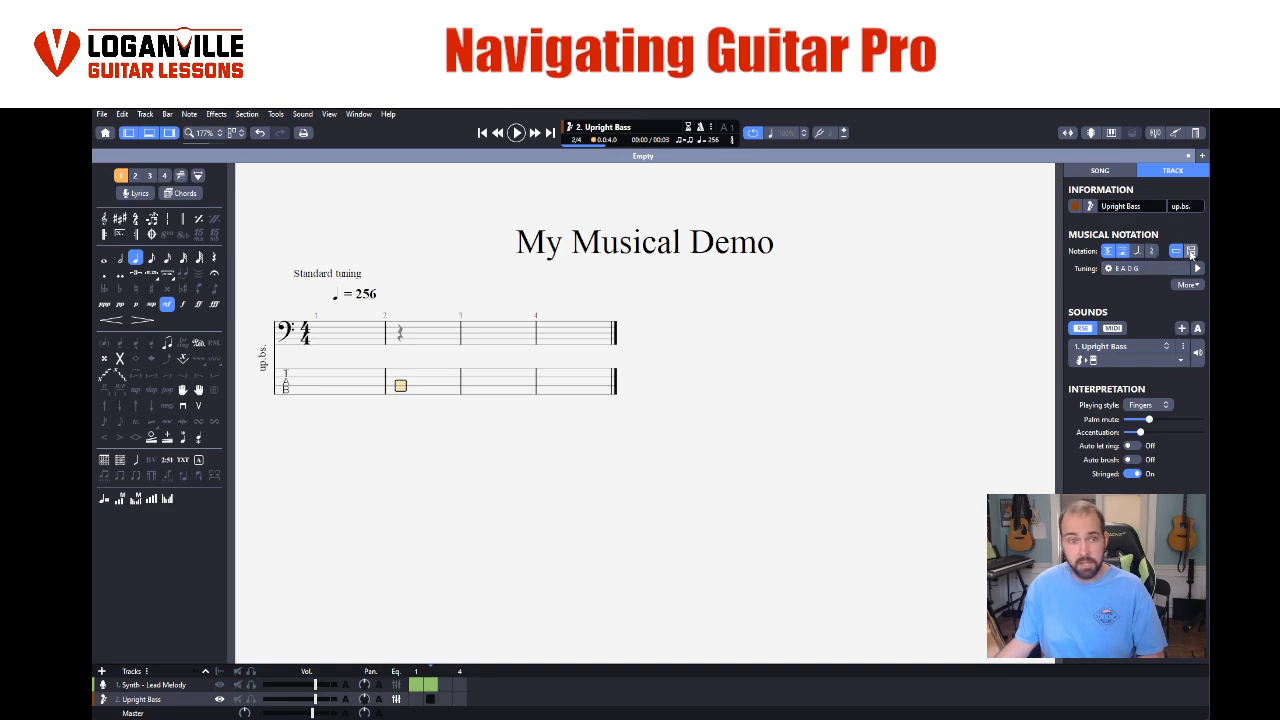
{"action": "left_click", "coordinate": [1191, 251]}
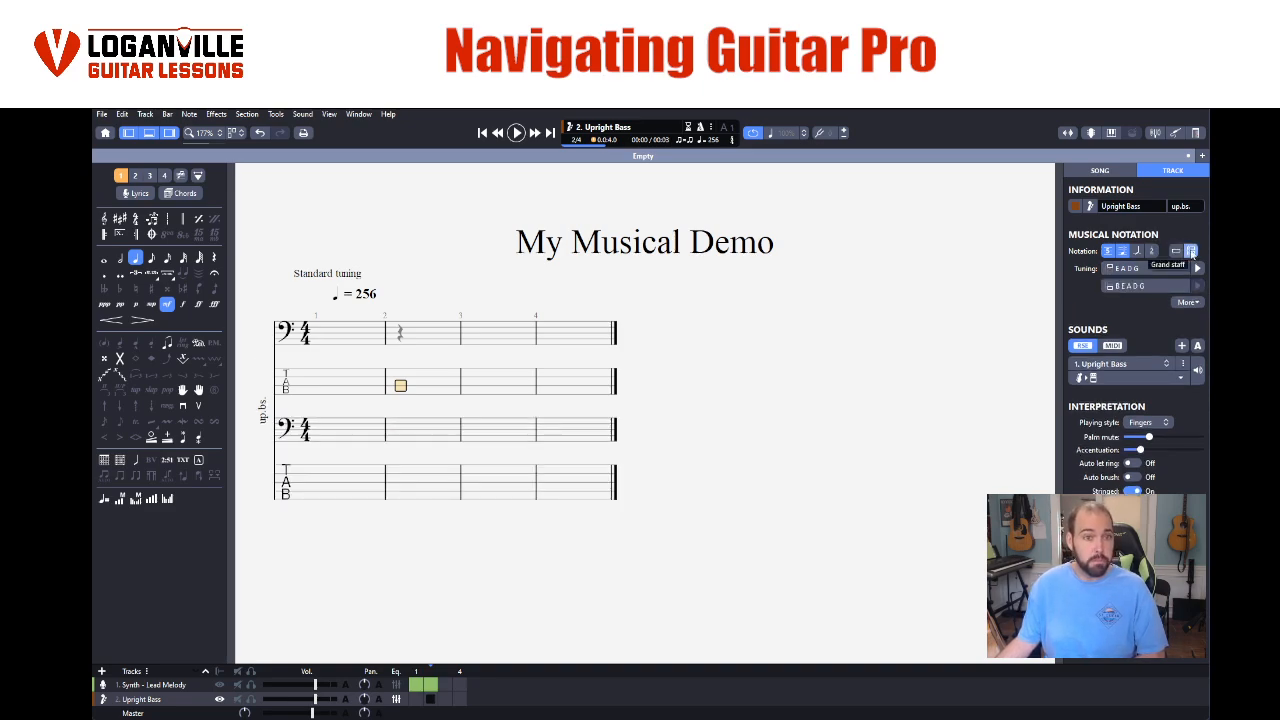
- Show the lead melody and Upright Bass tracks together in the score and place the cursor on the bass's lowest string in bar 1
{"action": "left_click", "coordinate": [147, 685]}
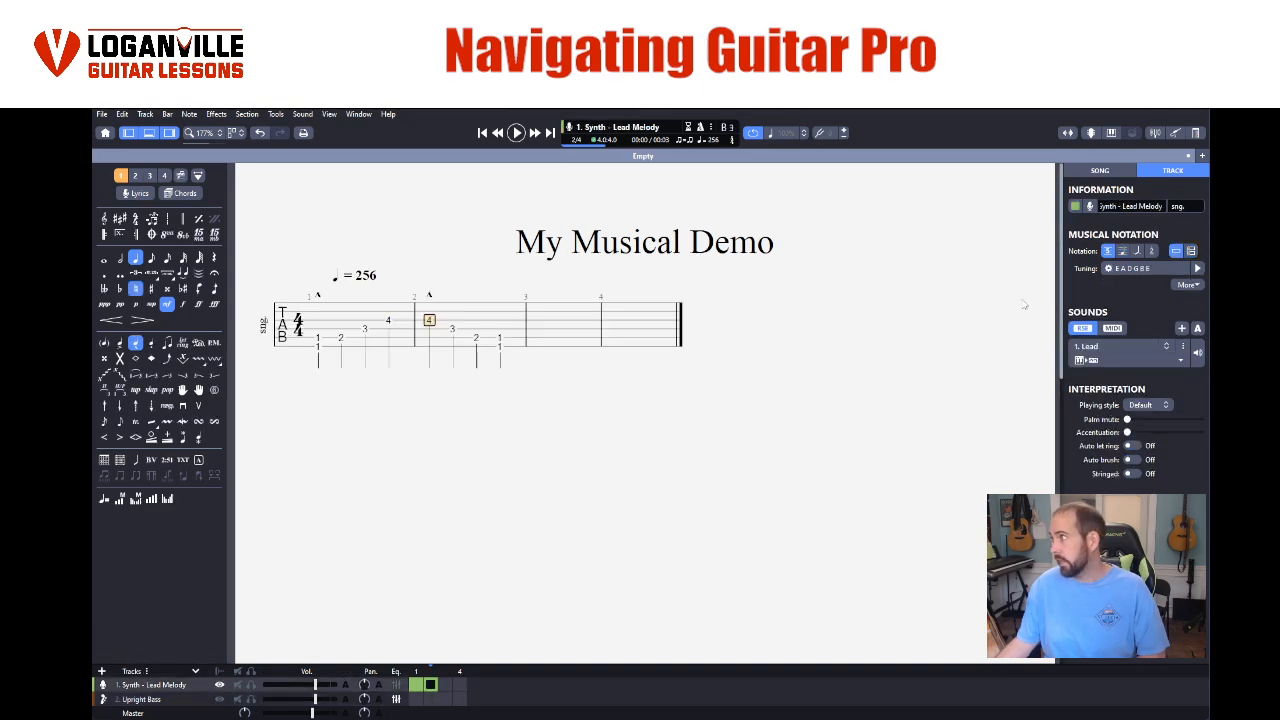
{"action": "left_click", "coordinate": [180, 703]}
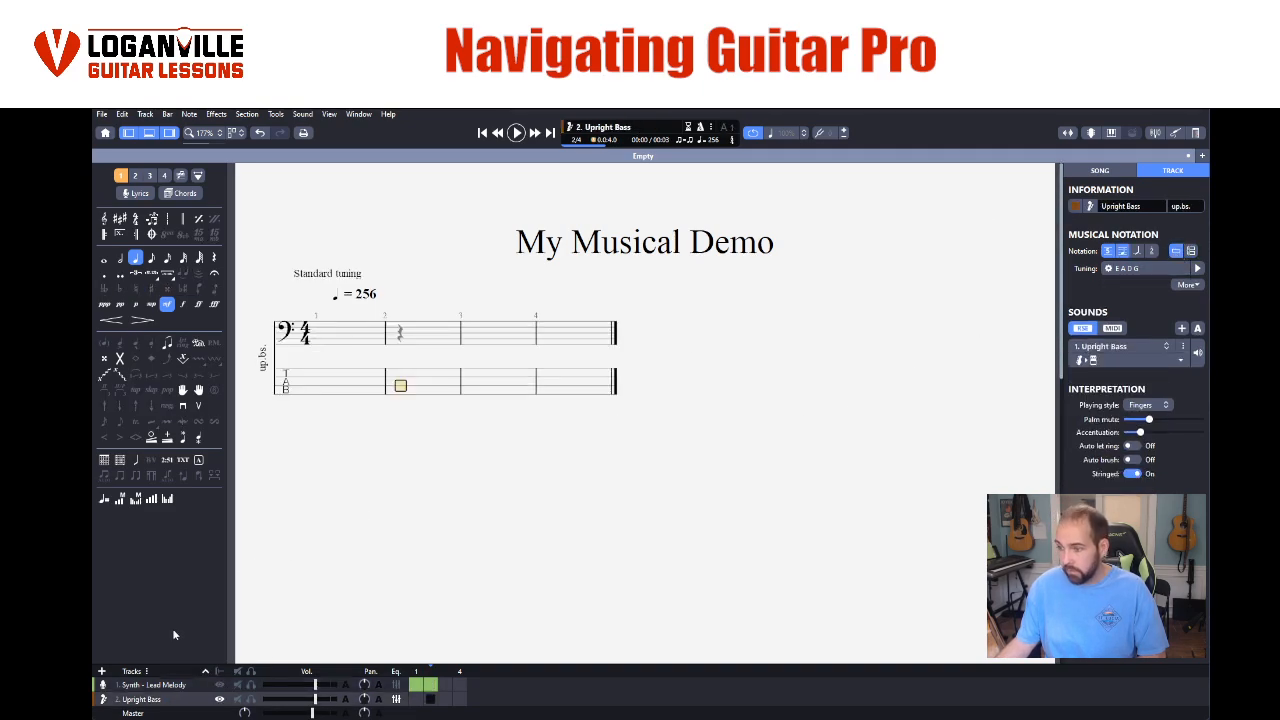
{"action": "left_click", "coordinate": [156, 685]}
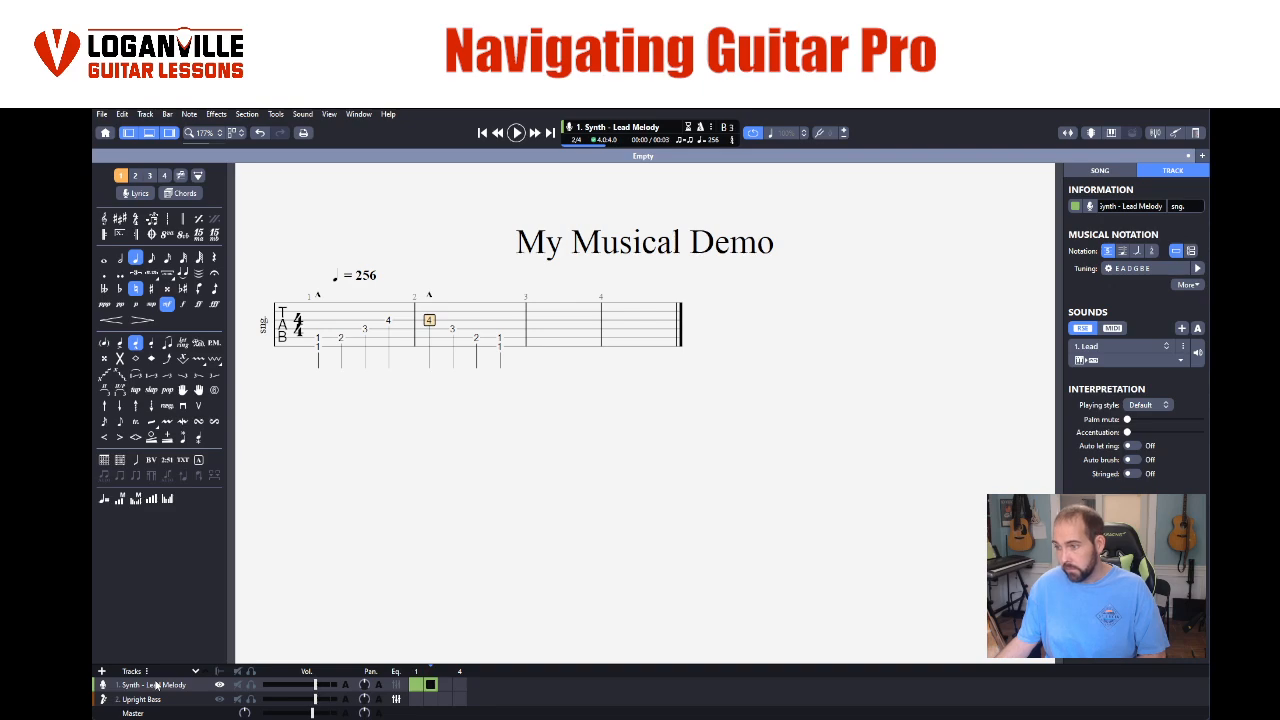
{"action": "left_click", "coordinate": [220, 672]}
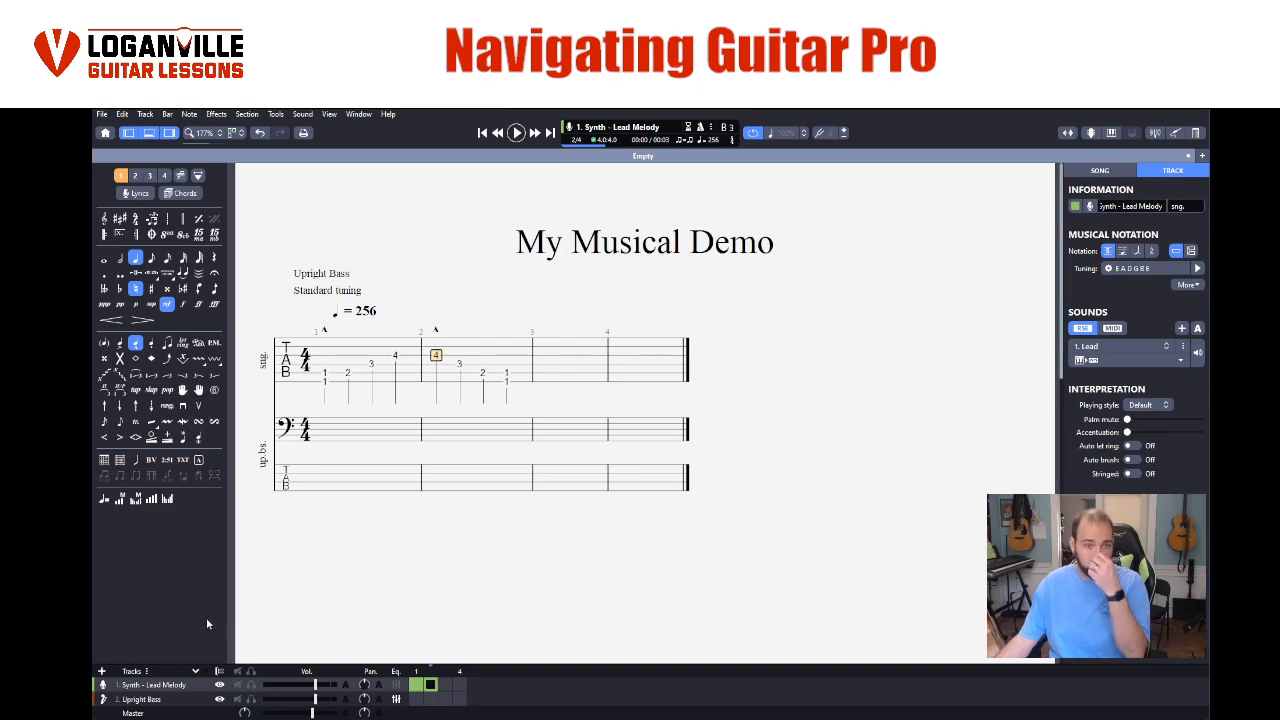
{"action": "left_click", "coordinate": [321, 490]}
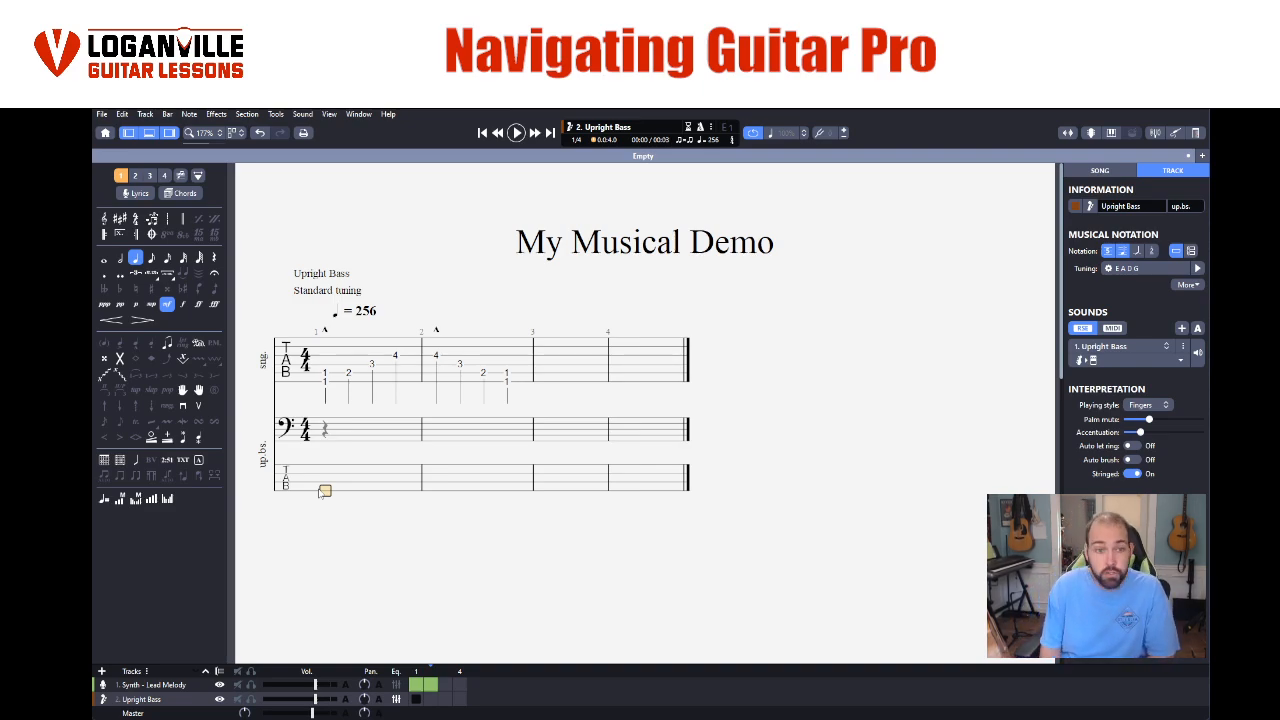
- Try a fret 1 note on the bass's lowest string in bar 1 and delete it
{"action": "type", "text": "1"}
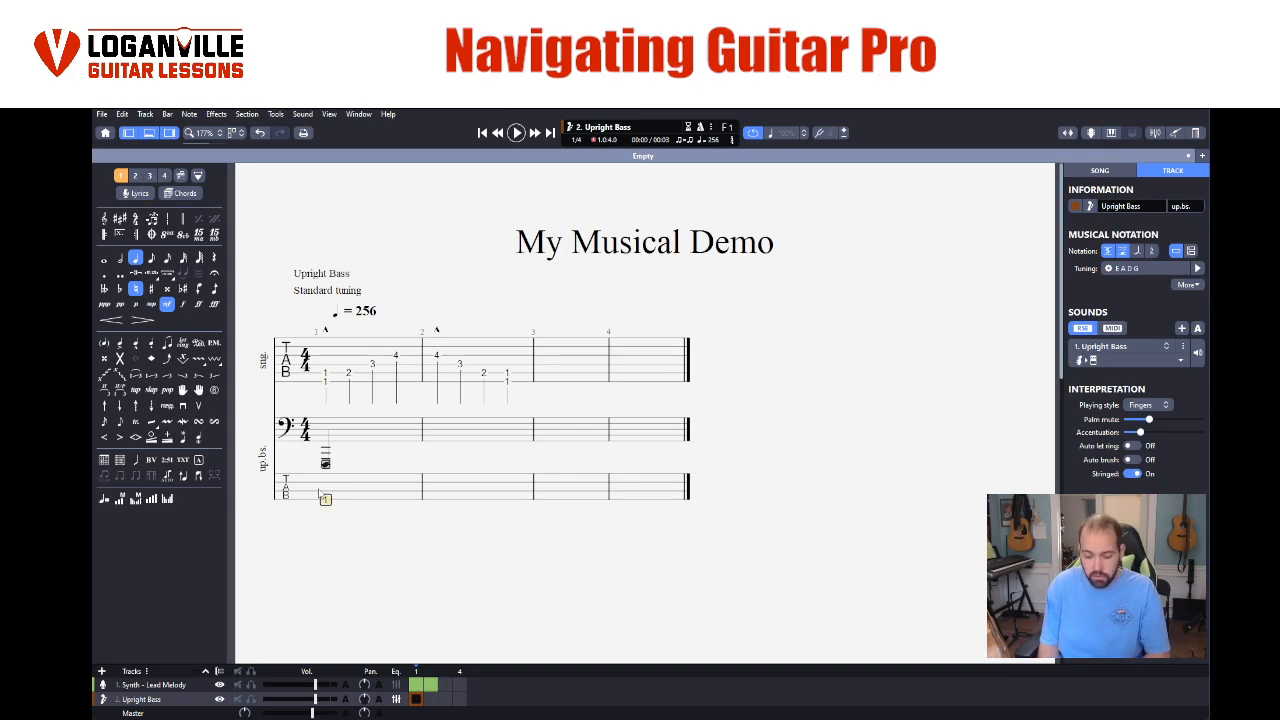
{"action": "key", "text": "Delete"}
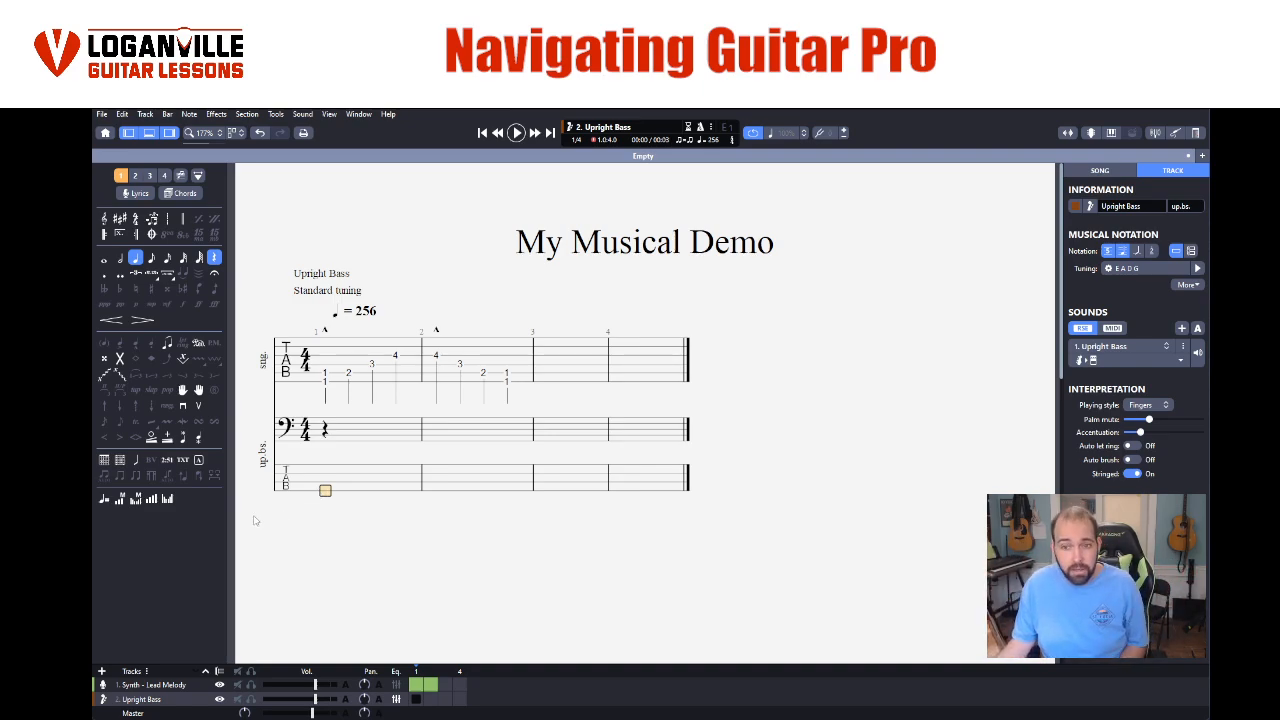
- Show the fretboard view below the score and use it to enter fret 3 on the D string in the bass's bar 1
{"action": "left_click", "coordinate": [331, 115]}
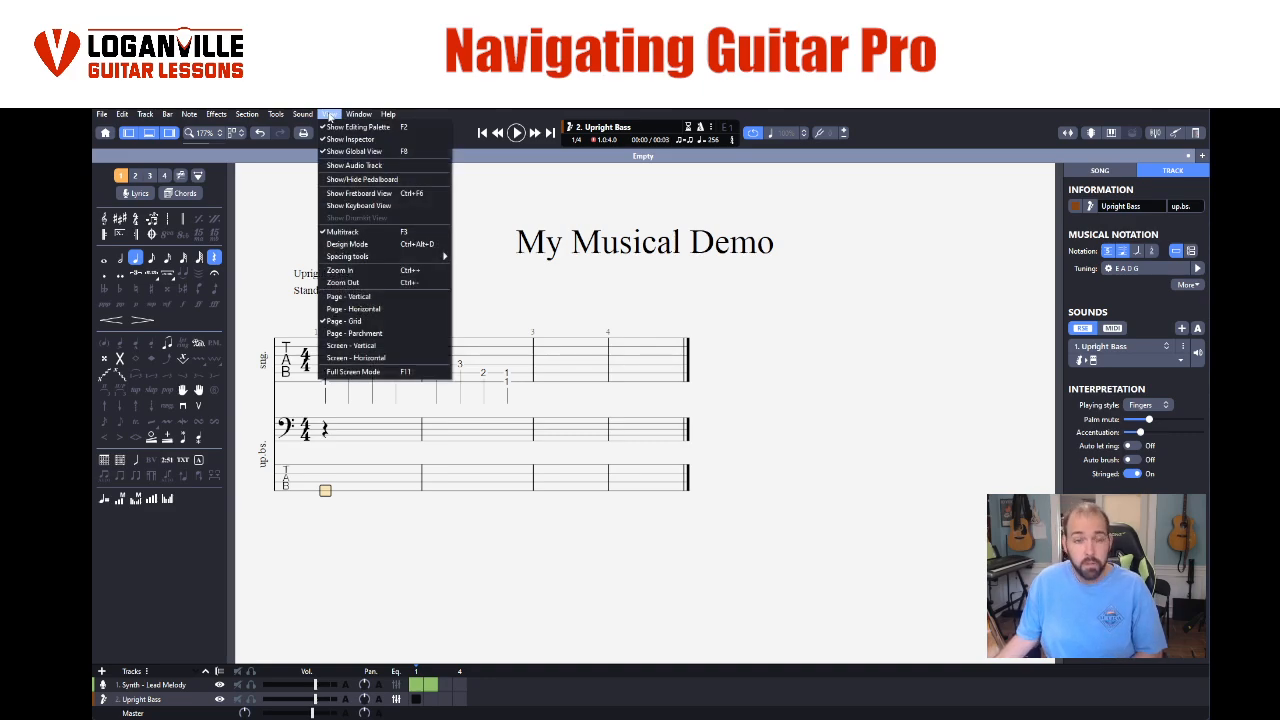
{"action": "left_click", "coordinate": [372, 193]}
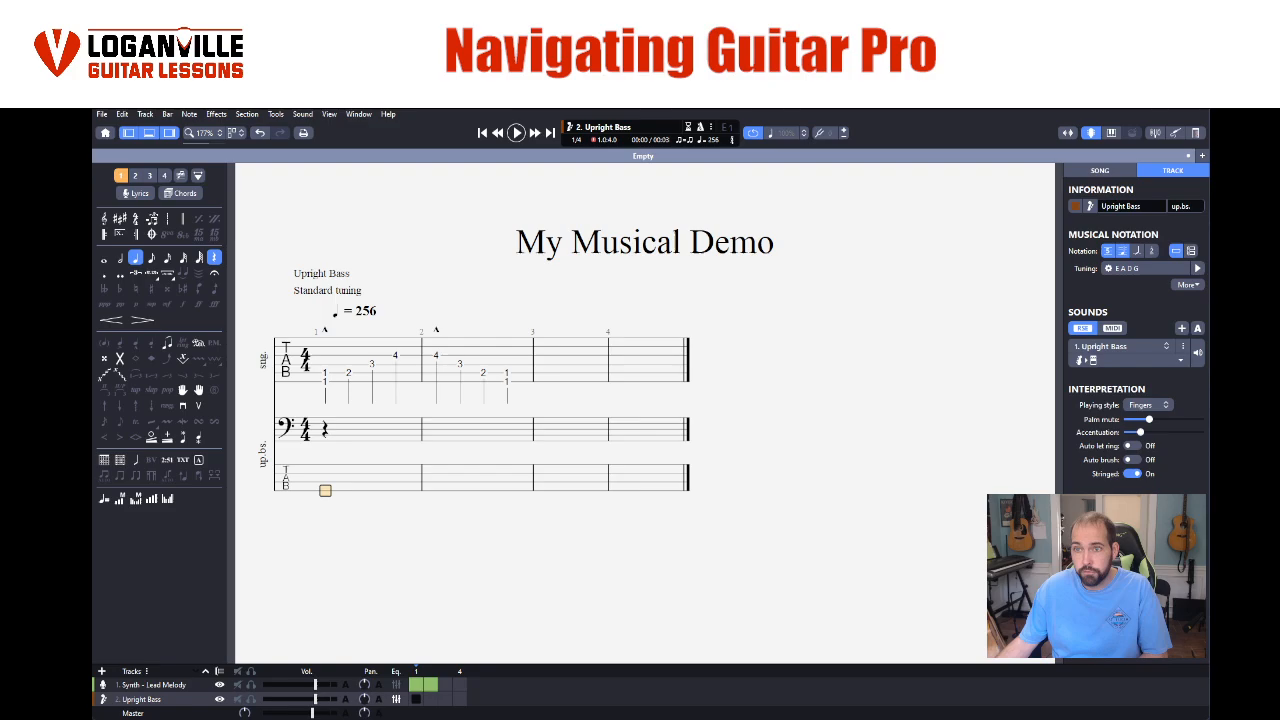
{"action": "left_click_drag", "start_coordinate": [94, 187], "coordinate": [622, 548]}
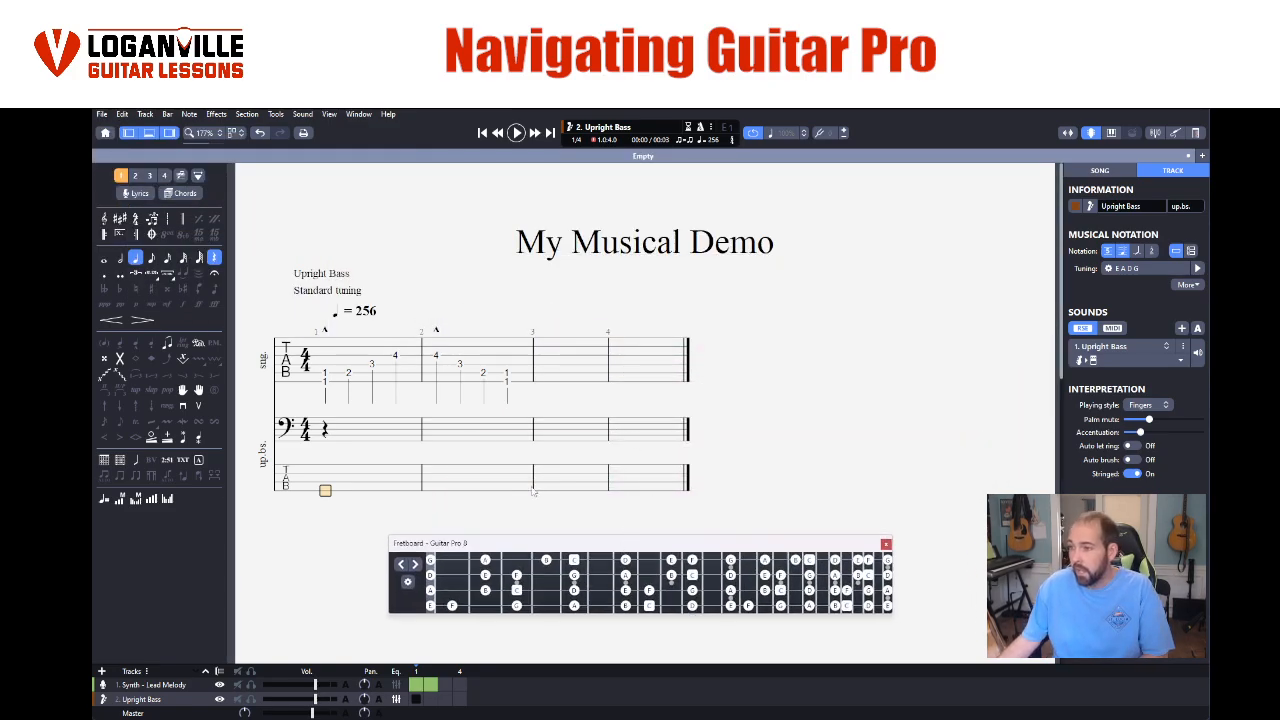
{"action": "left_click", "coordinate": [485, 577]}
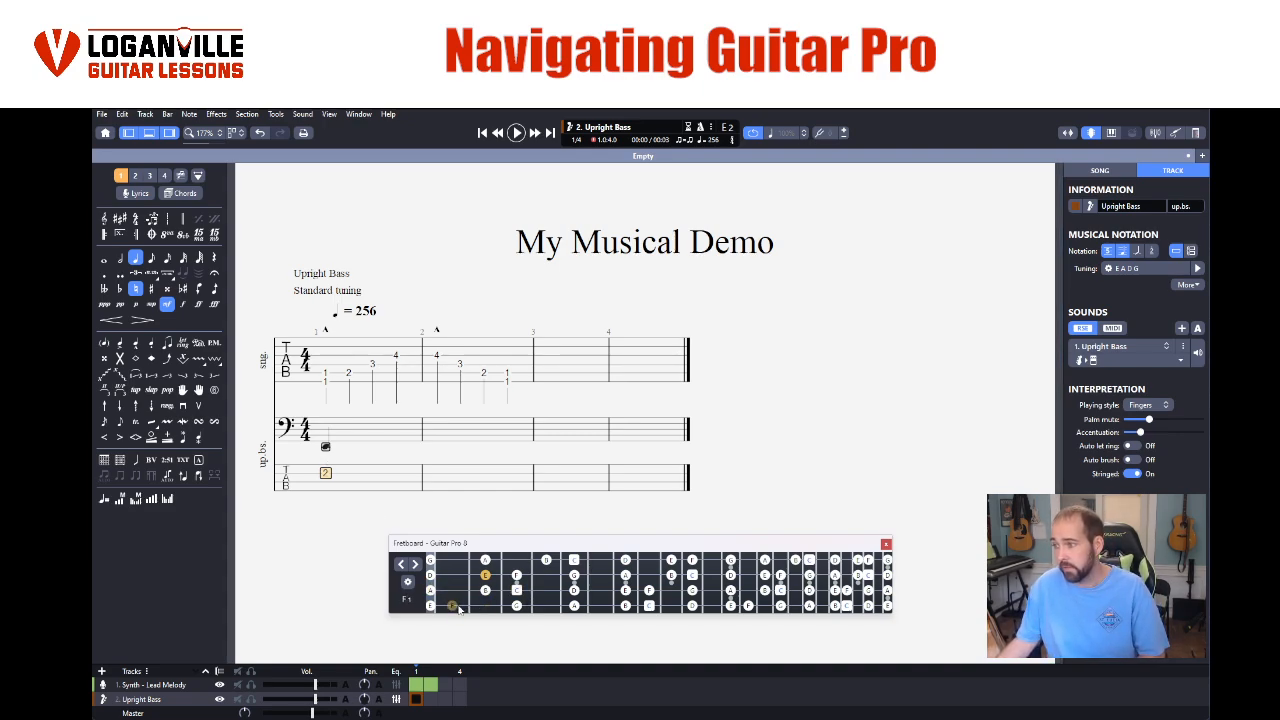
{"action": "left_click", "coordinate": [517, 579]}
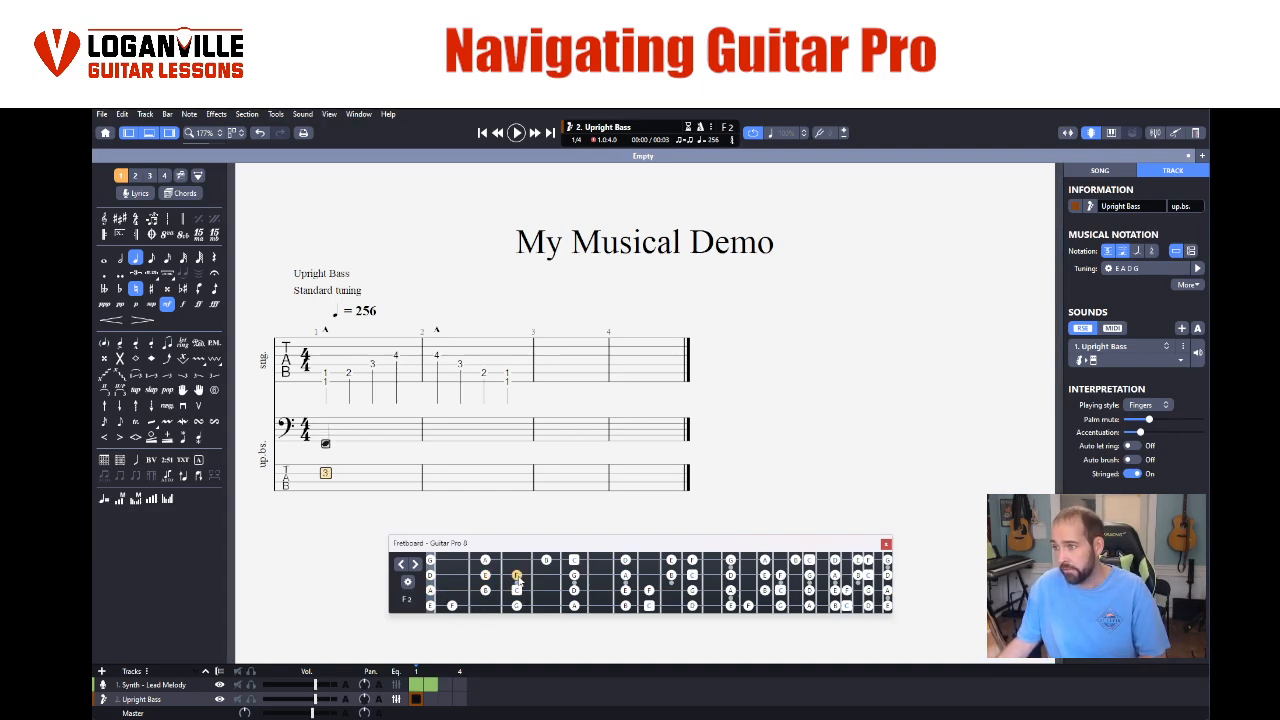
- Check the lead melody's notes on the fretboard and make the bass's bar 1 note a whole note
{"action": "left_click", "coordinate": [329, 390]}
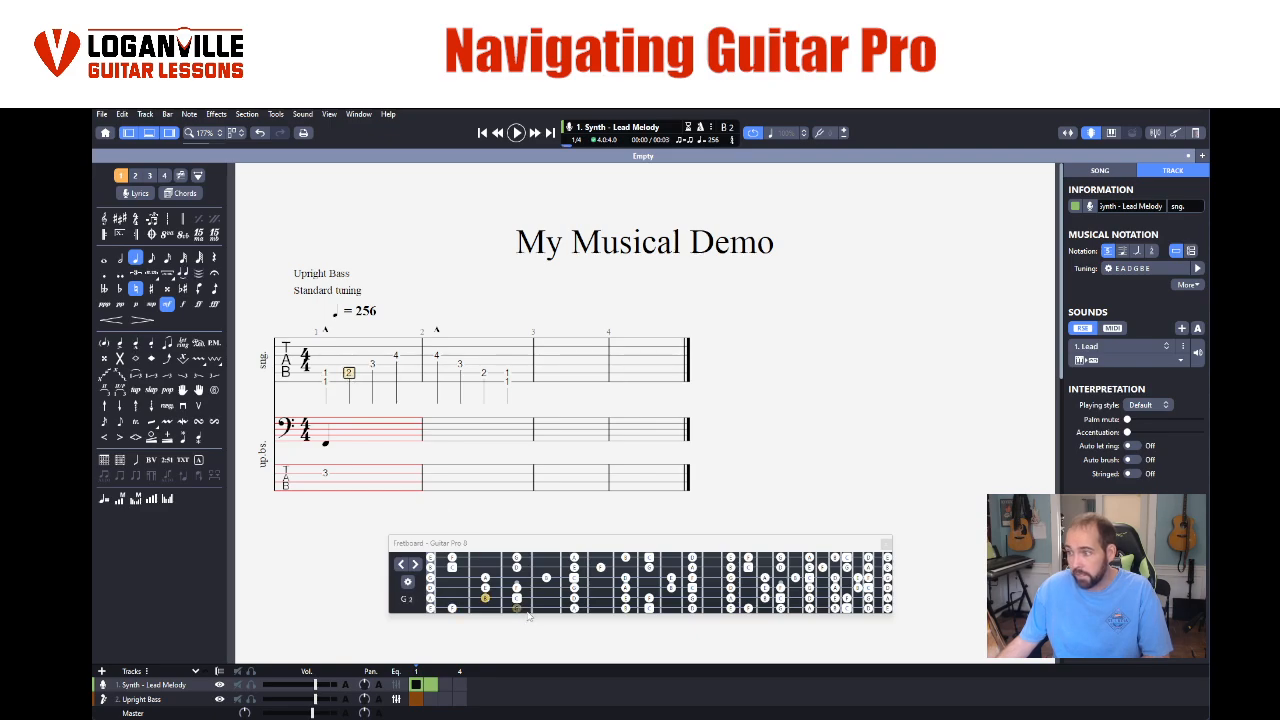
{"action": "left_click", "coordinate": [372, 364]}
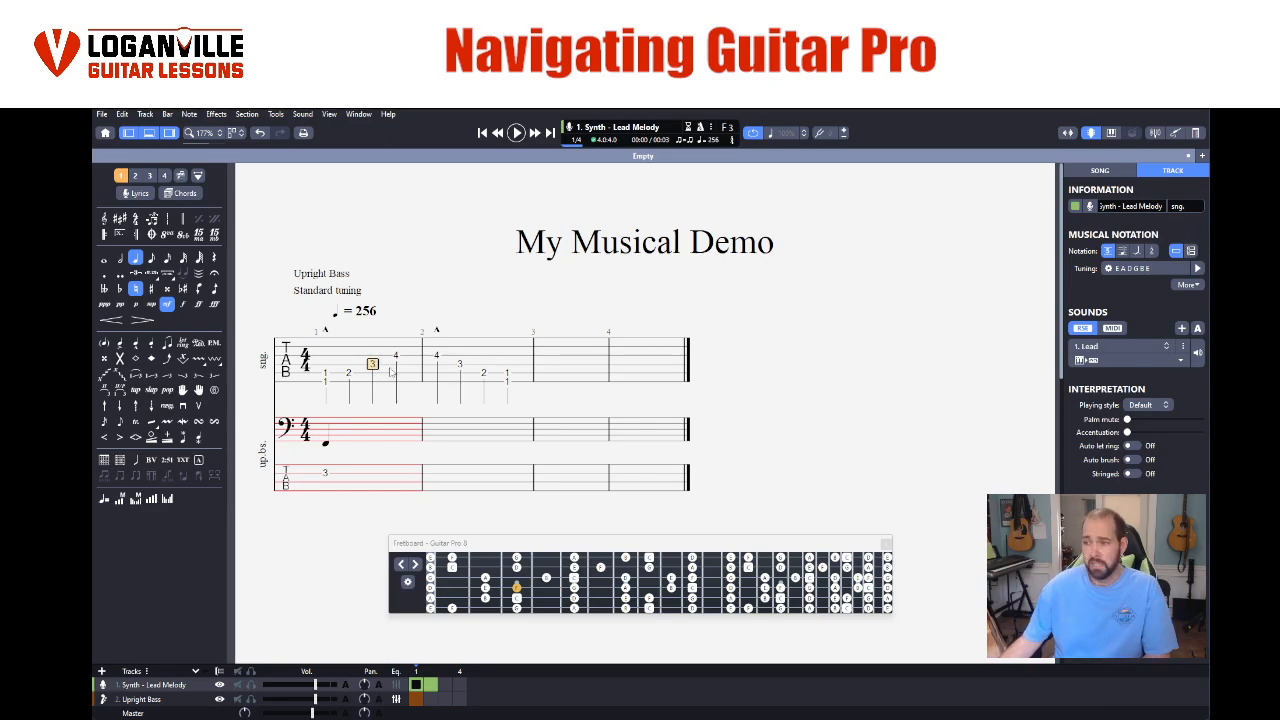
{"action": "left_click", "coordinate": [326, 474]}
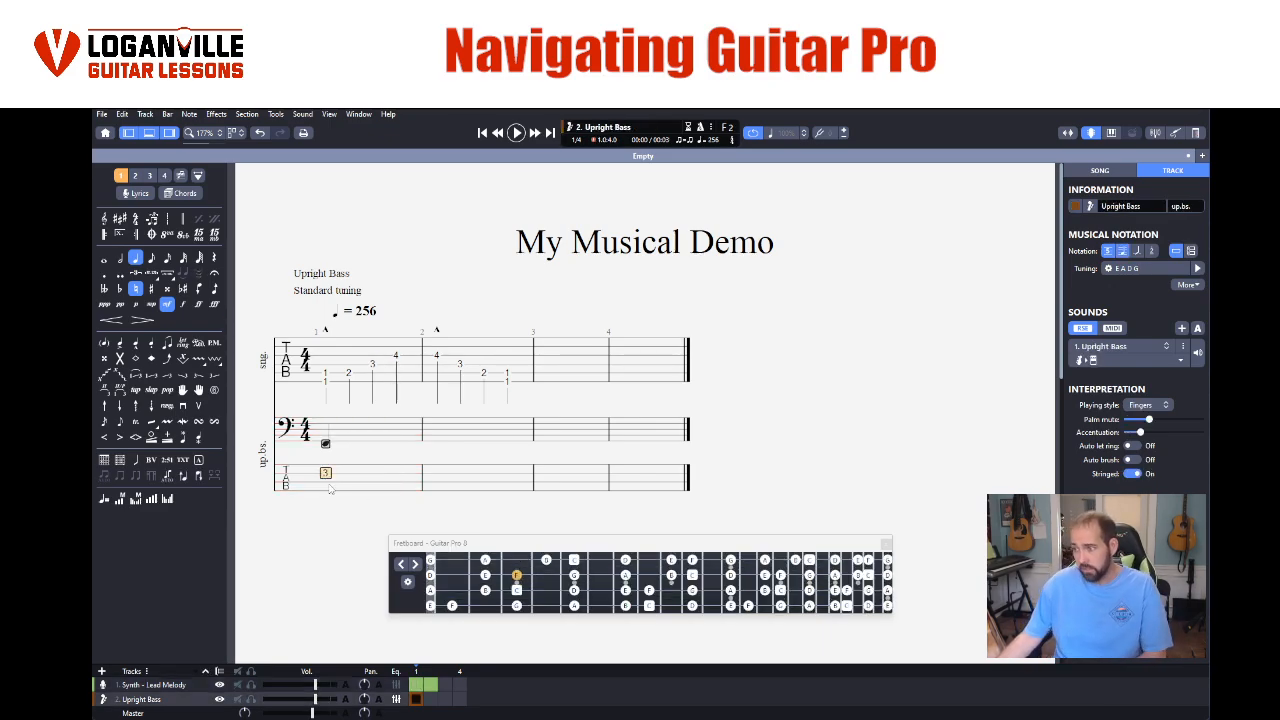
{"action": "left_click", "coordinate": [438, 360]}
{"action": "left_click", "coordinate": [325, 474]}
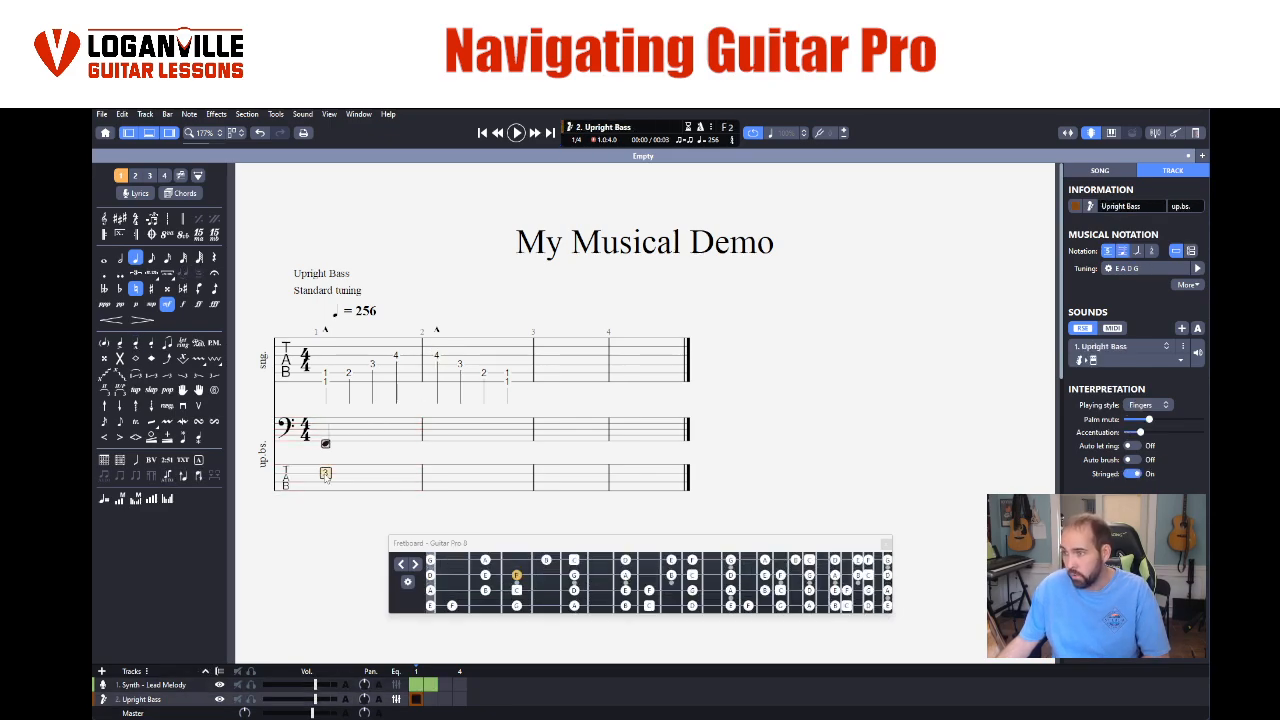
{"action": "left_click", "coordinate": [104, 260]}
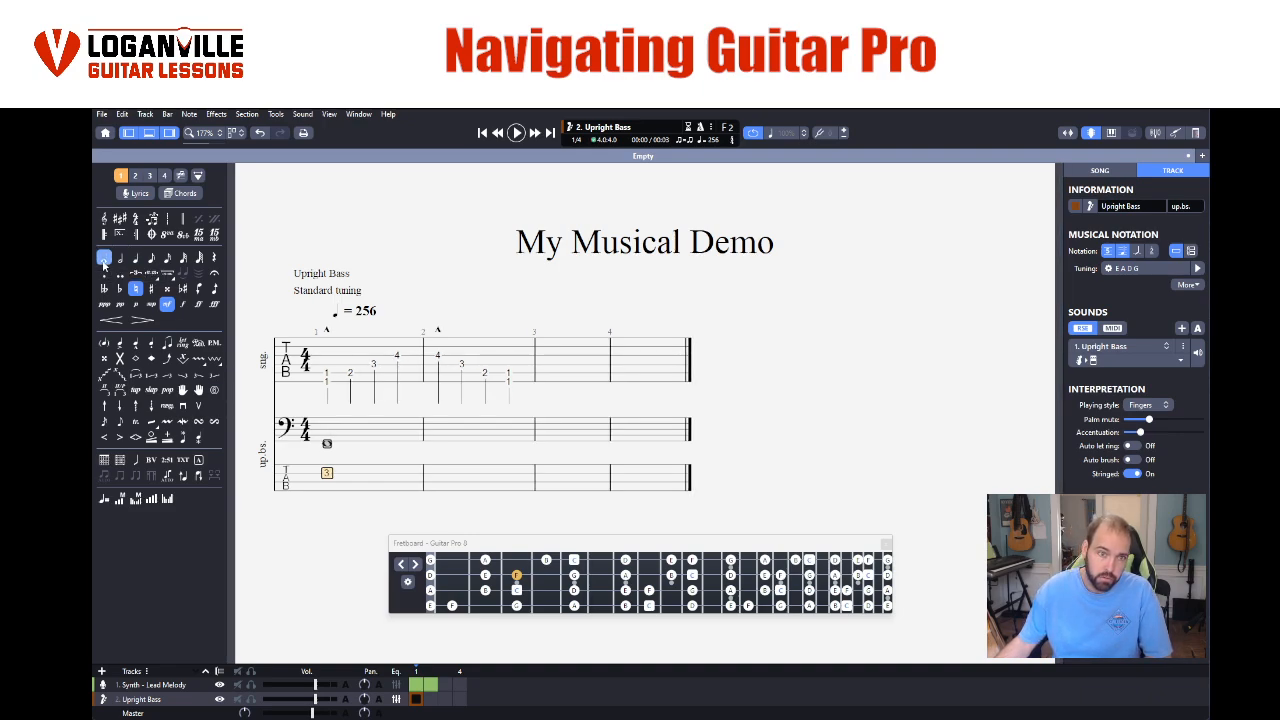
- Enter a whole note at fret 2 on the A string in the bass's bar 2, using the fretboard
{"action": "left_click", "coordinate": [438, 356]}
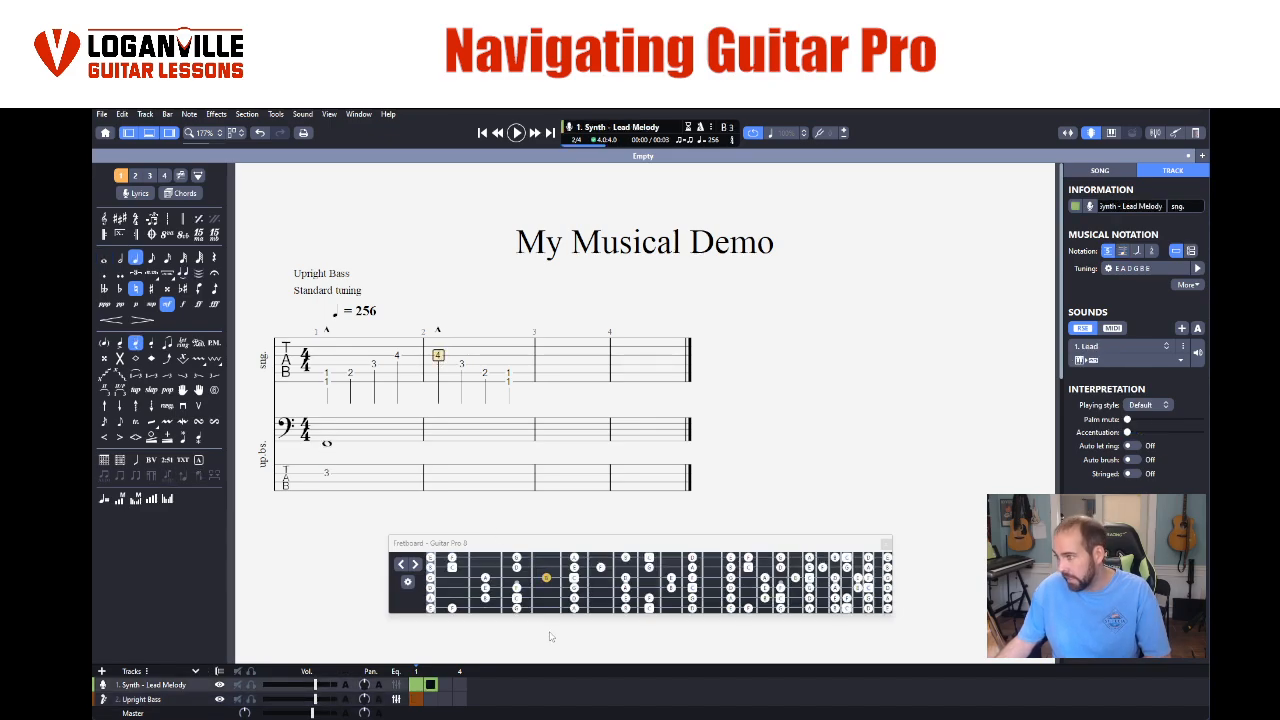
{"action": "double_click", "coordinate": [429, 477]}
{"action": "left_click", "coordinate": [753, 520]}
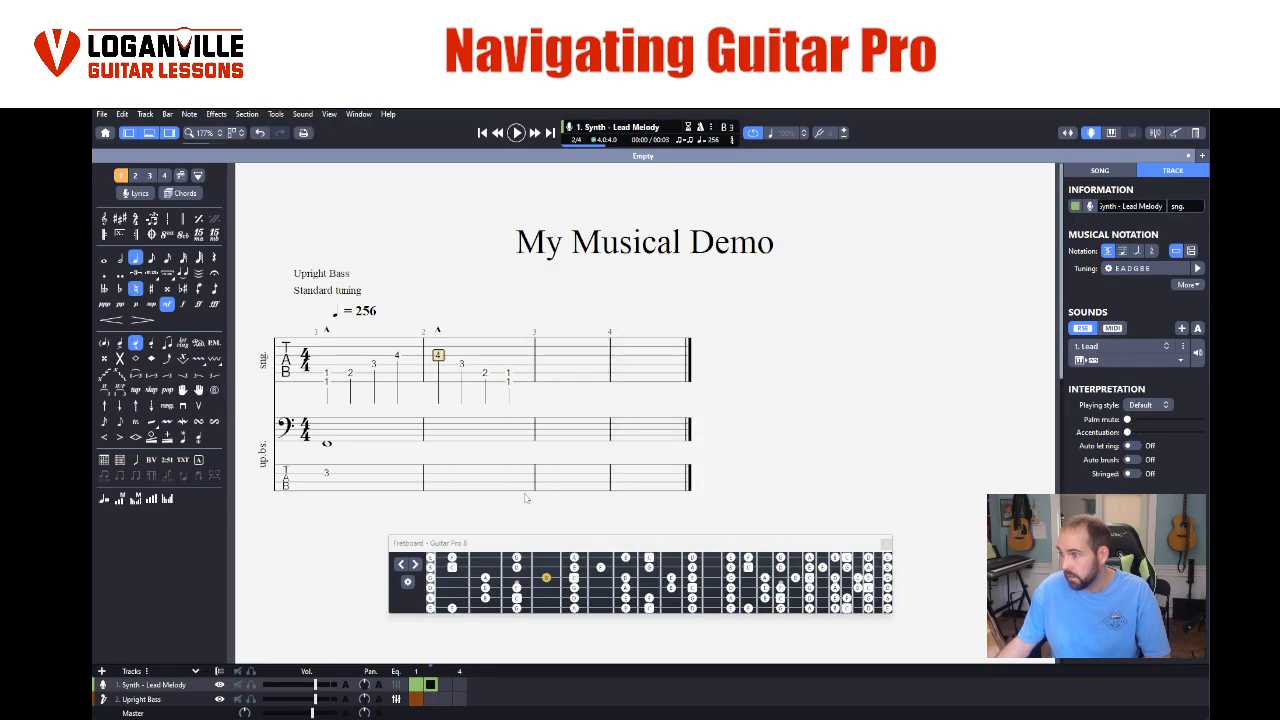
{"action": "left_click", "coordinate": [328, 473]}
{"action": "left_click", "coordinate": [437, 475]}
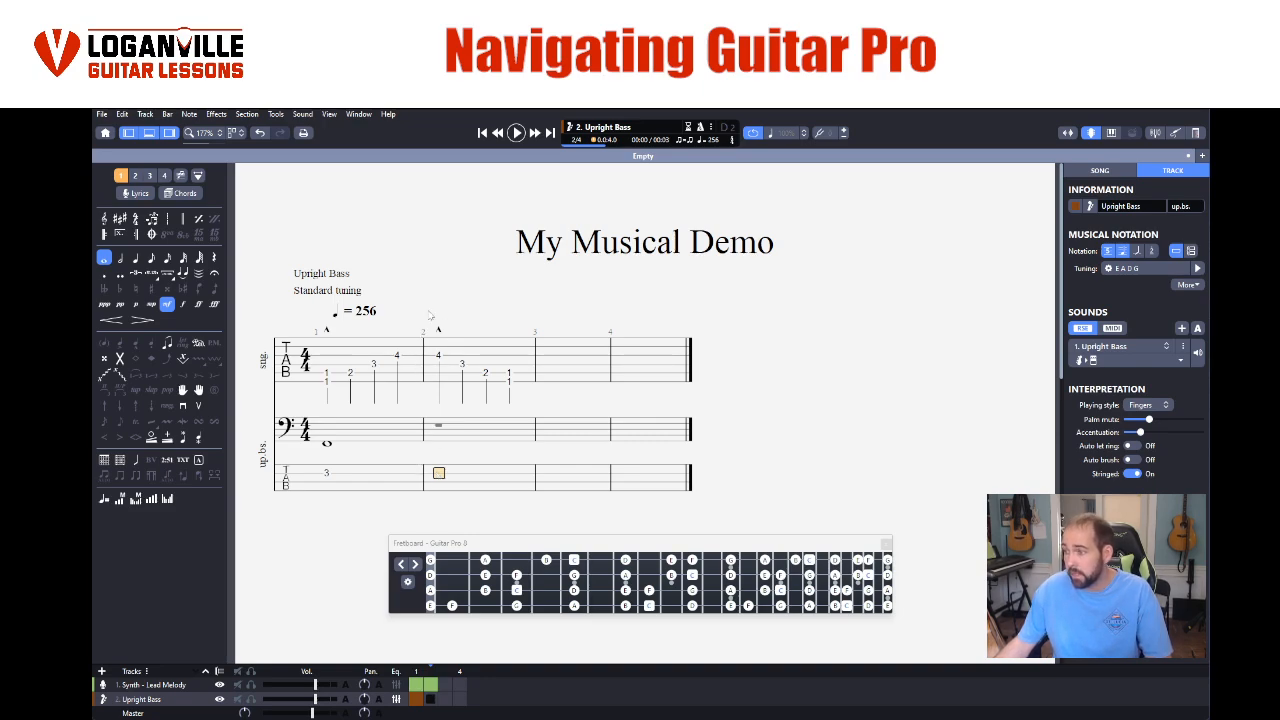
{"action": "left_click", "coordinate": [484, 591]}
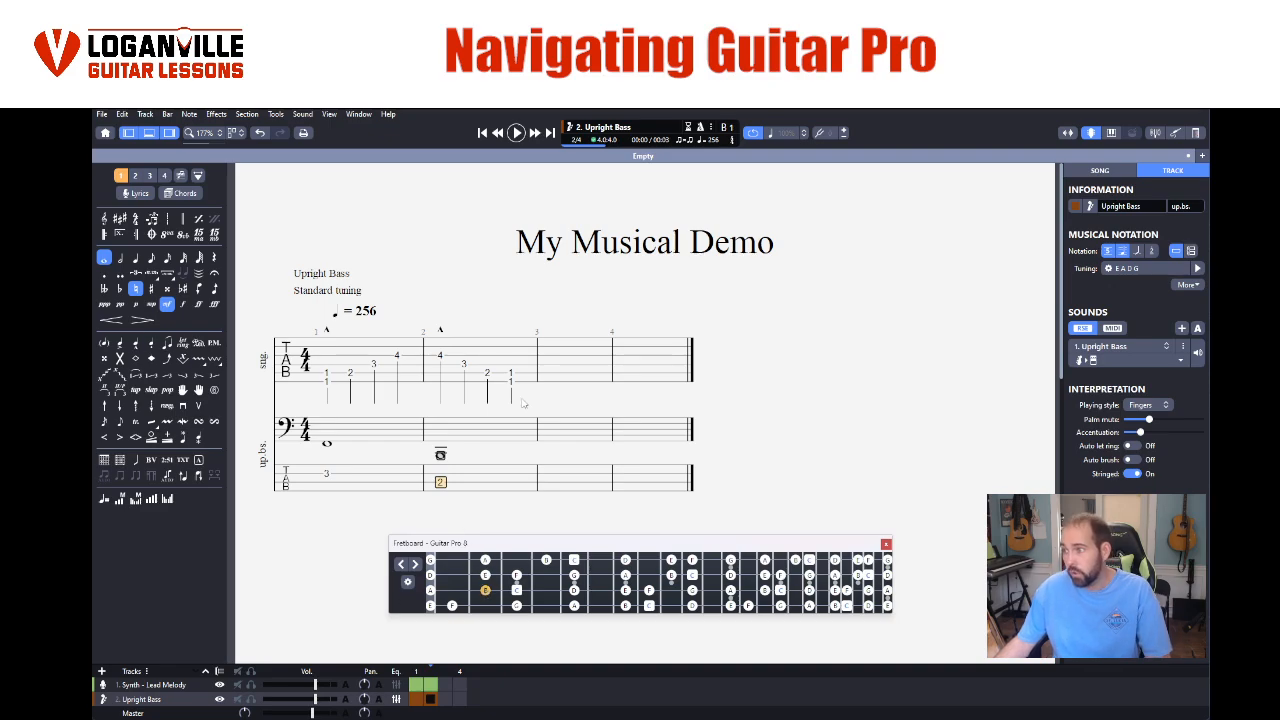
- Select the lead melody's notes across bars 1 and 2 and play the selection
{"action": "left_click", "coordinate": [577, 390]}
{"action": "left_click_drag", "start_coordinate": [322, 390], "coordinate": [474, 395]}
{"action": "left_click", "coordinate": [440, 457]}
{"action": "left_click_drag", "start_coordinate": [326, 378], "coordinate": [522, 384]}
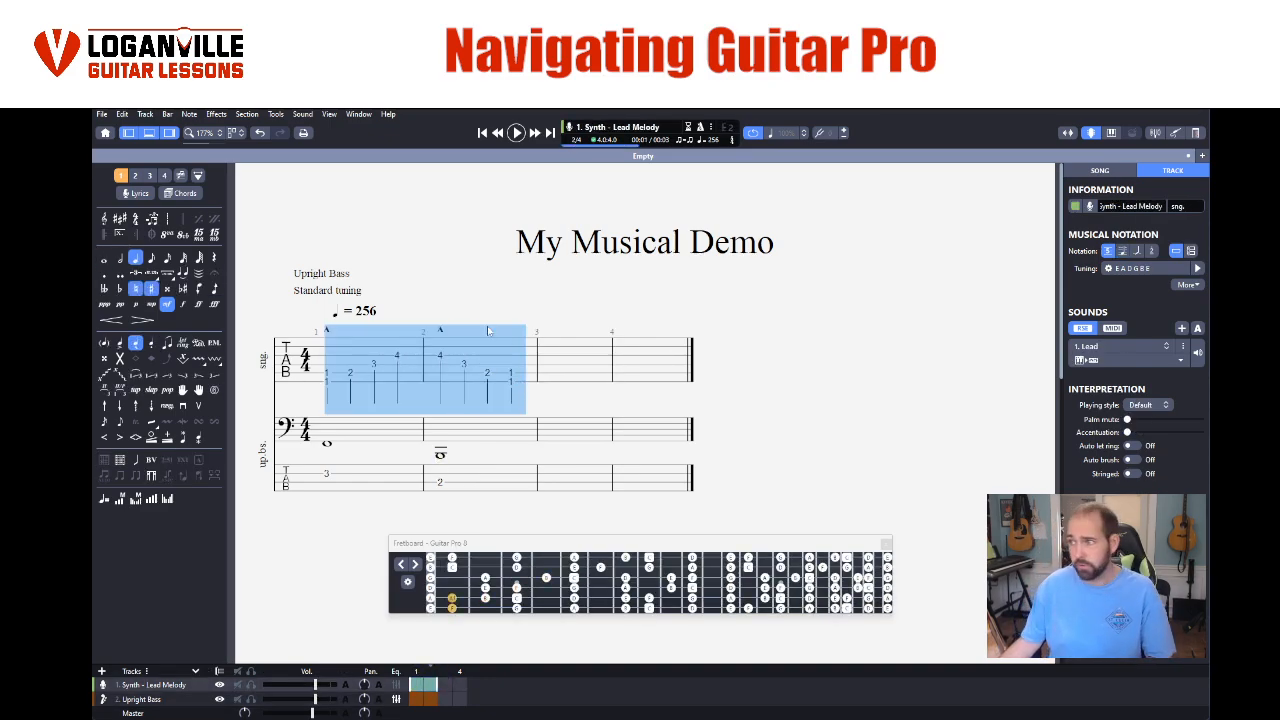
{"action": "left_click", "coordinate": [516, 133]}
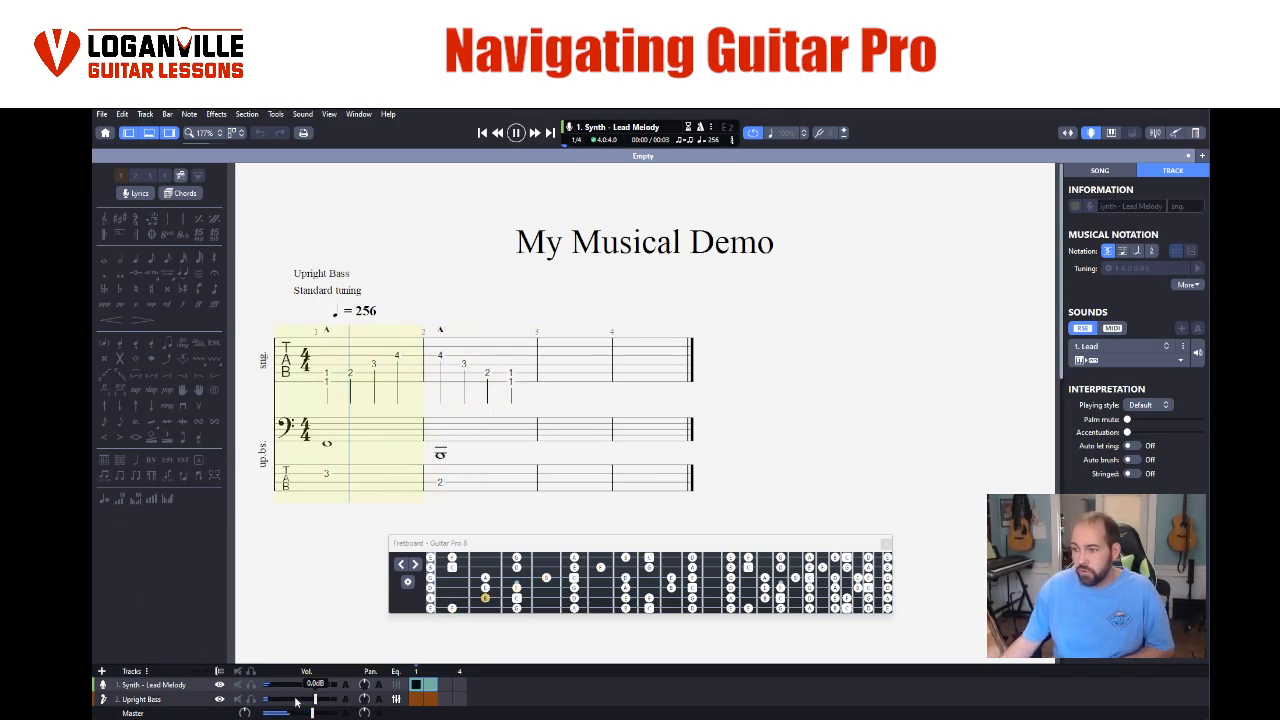
- Raise the Upright Bass track's volume and lower the lead melody track's volume during playback
{"action": "mouse_move", "coordinate": [315, 700]}
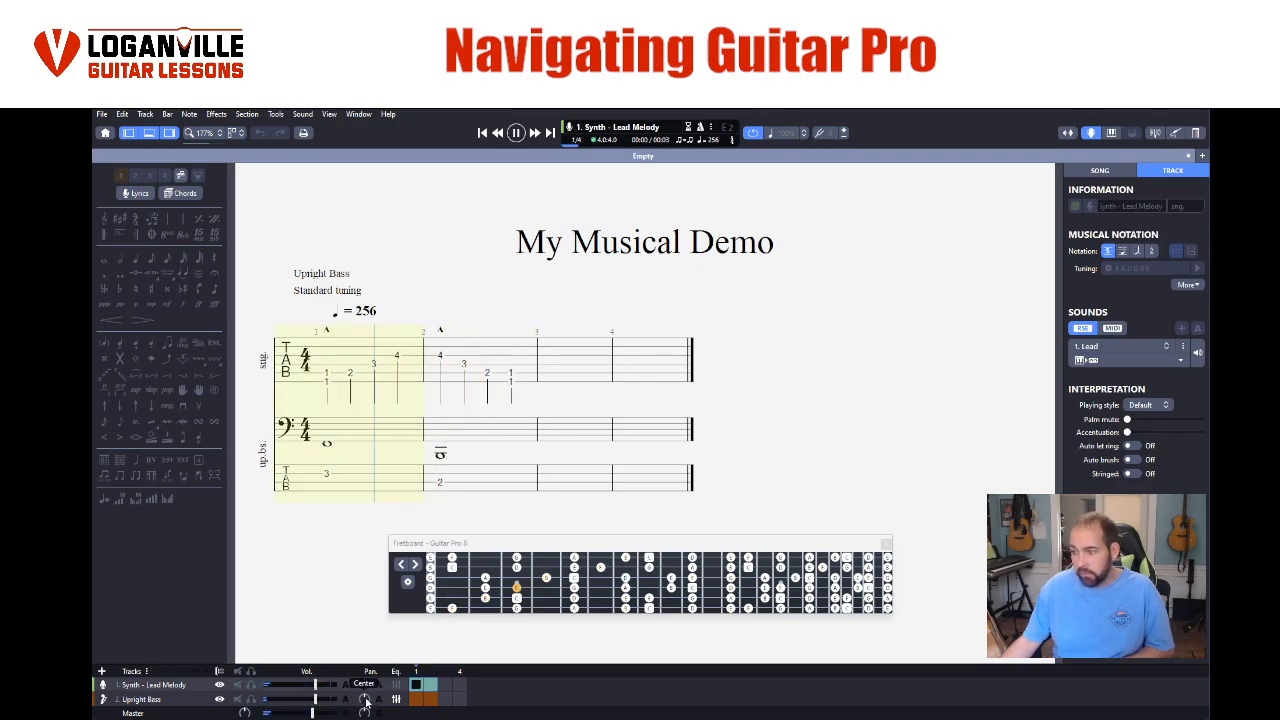
{"action": "left_click_drag", "start_coordinate": [307, 704], "coordinate": [330, 706]}
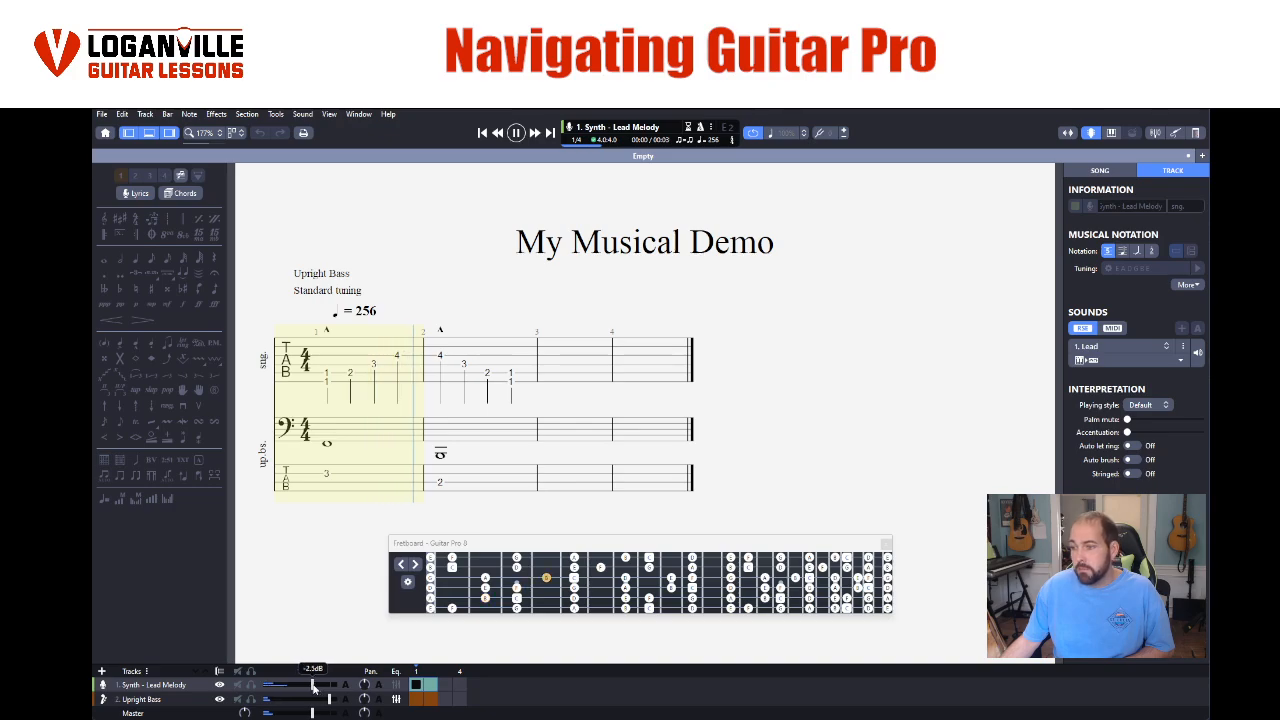
{"action": "left_click_drag", "start_coordinate": [316, 686], "coordinate": [295, 687]}
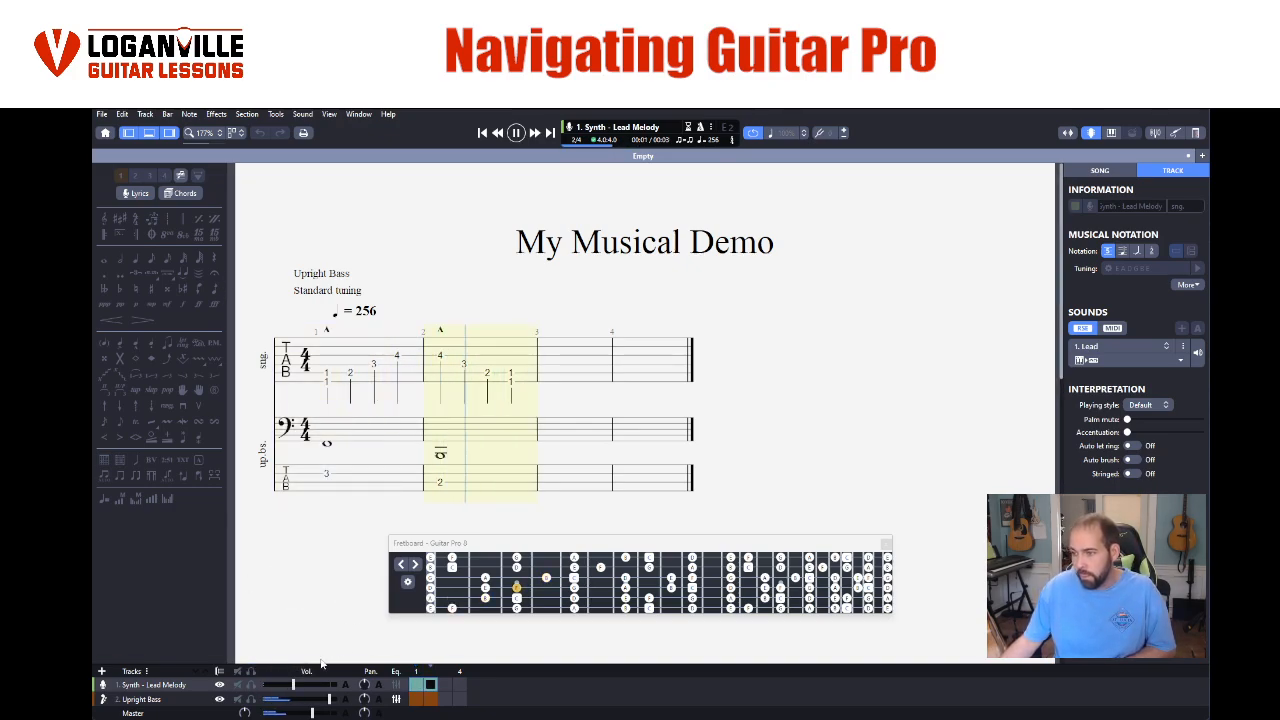
{"action": "mouse_move", "coordinate": [296, 689]}
{"action": "left_click_drag", "start_coordinate": [296, 689], "coordinate": [308, 688]}
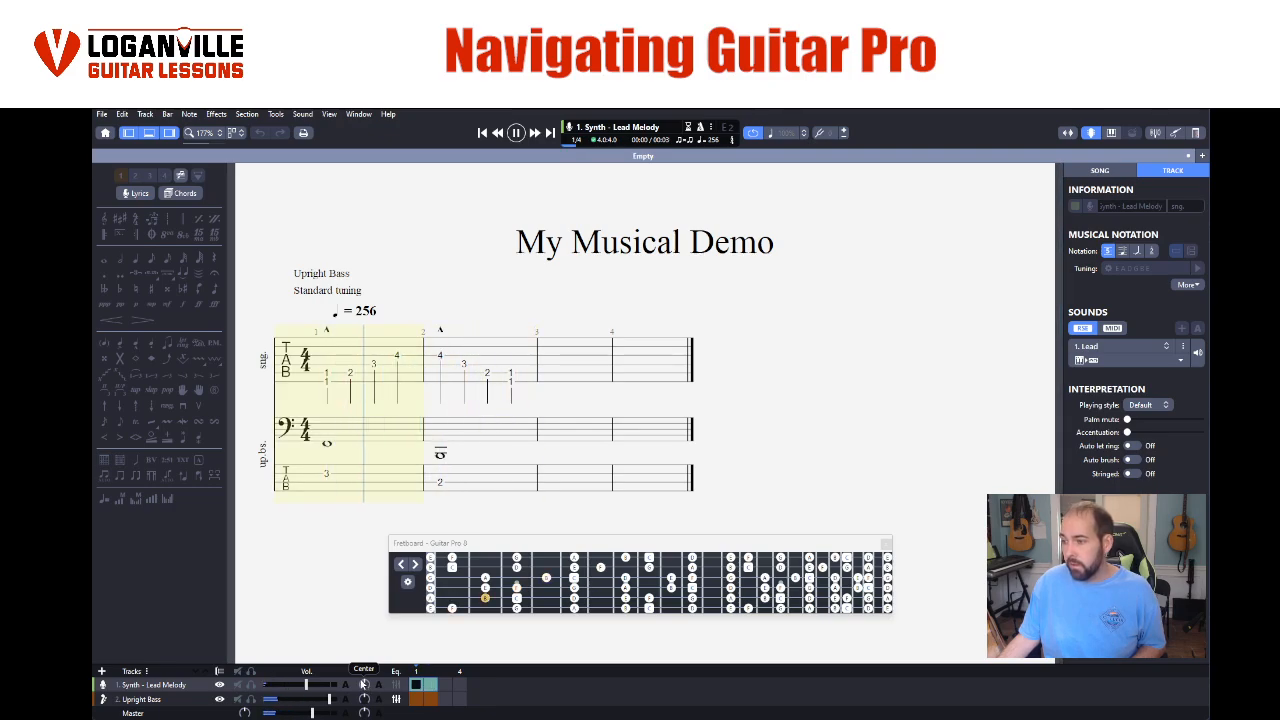
- Try panning the lead melody track to either side, leave it panned left and stop playback
{"action": "left_click_drag", "start_coordinate": [364, 684], "coordinate": [363, 710]}
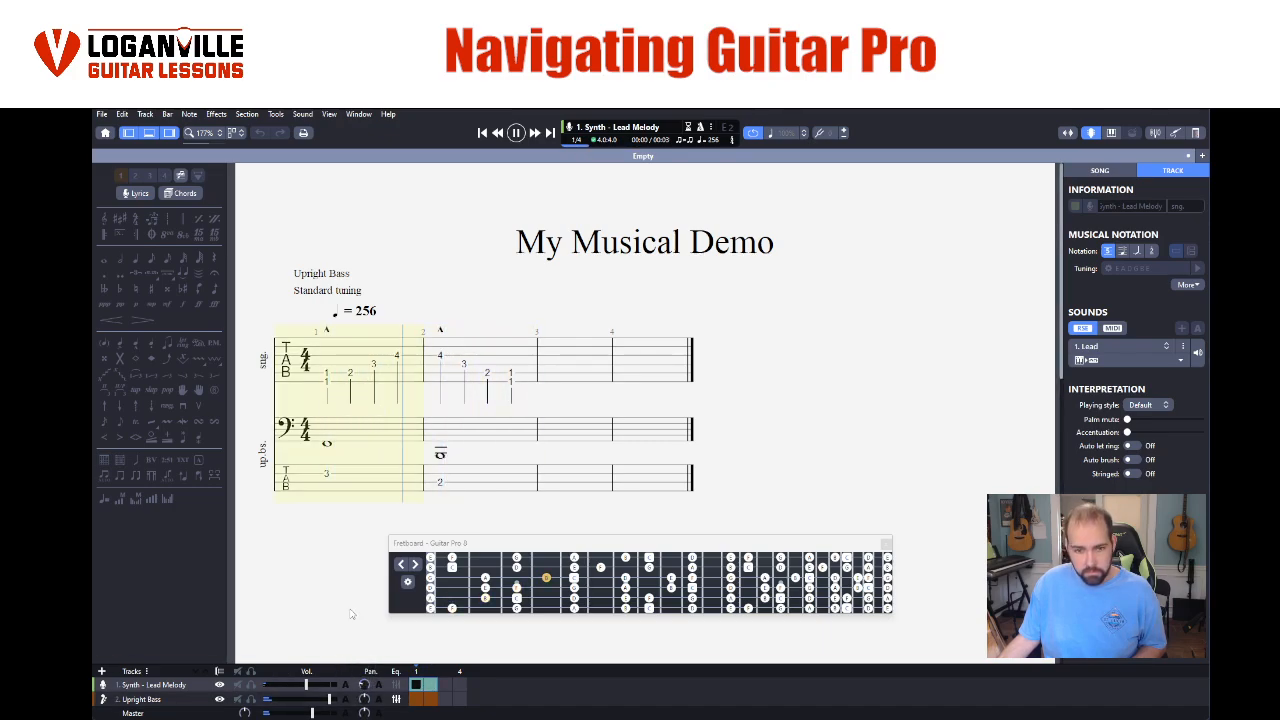
{"action": "mouse_move", "coordinate": [365, 684]}
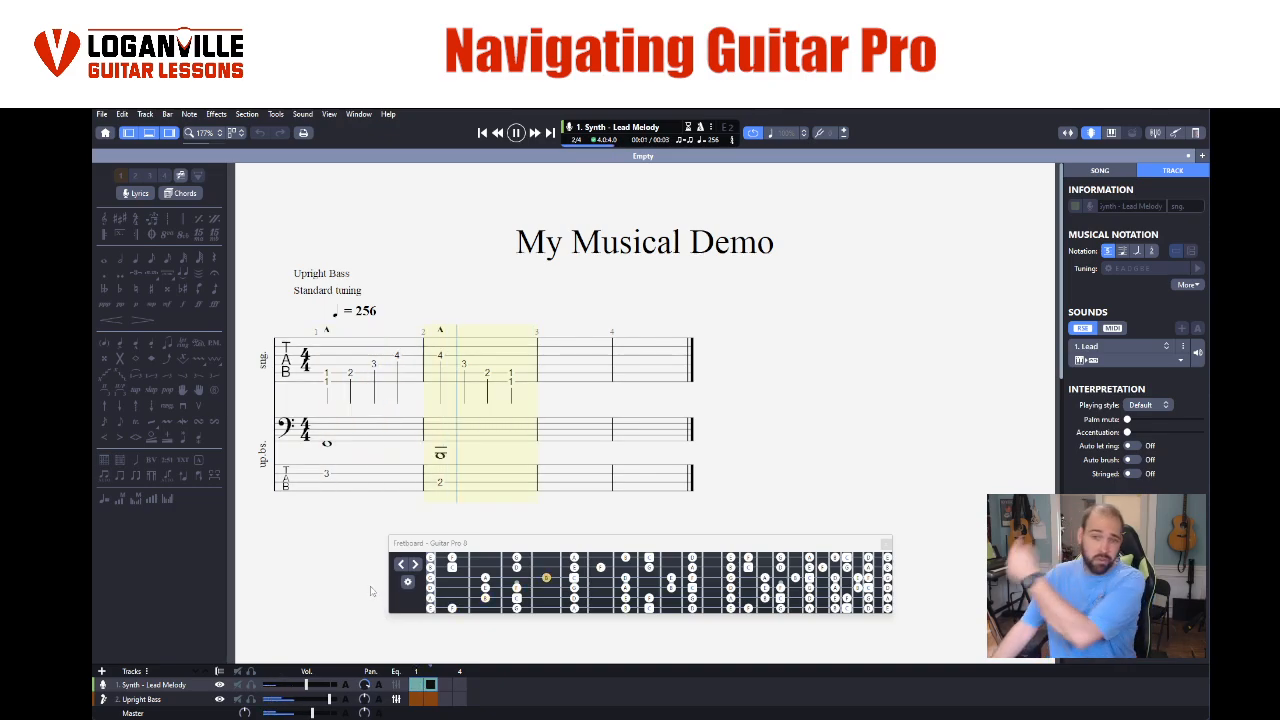
{"action": "left_click_drag", "start_coordinate": [364, 685], "coordinate": [364, 704]}
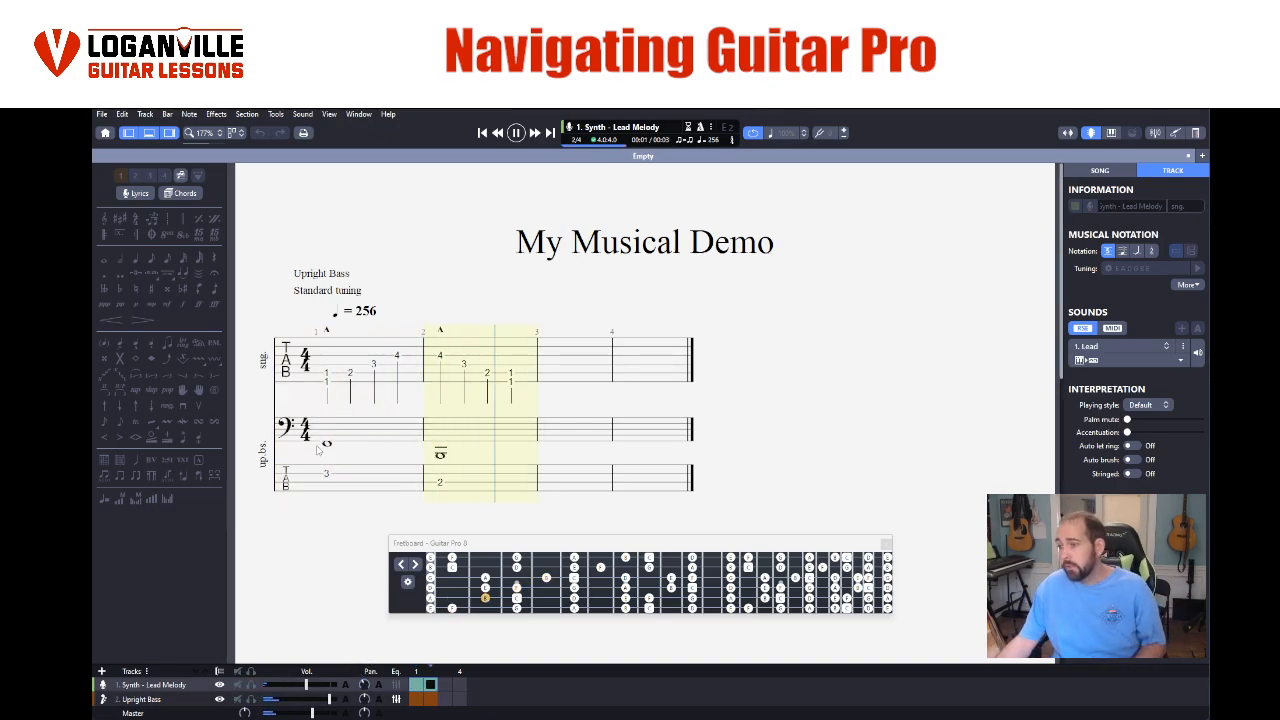
{"action": "key", "text": "space"}
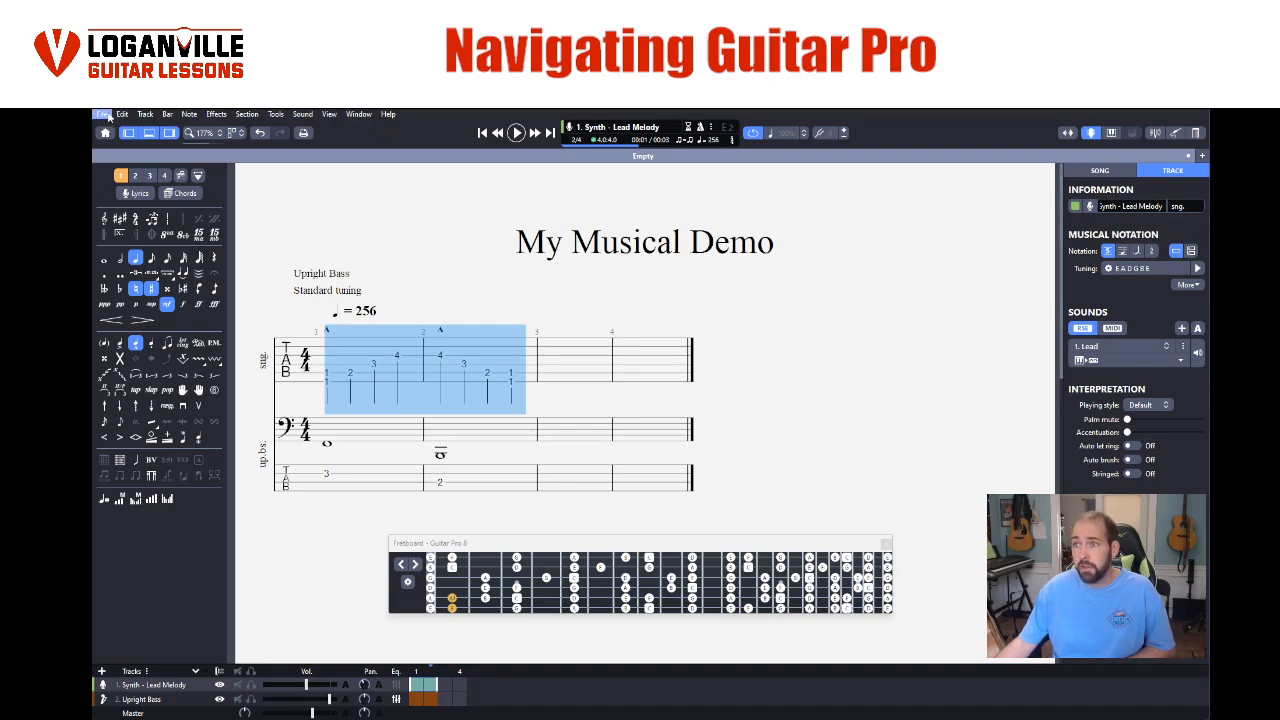
{"action": "left_click", "coordinate": [102, 114]}
{"action": "left_click", "coordinate": [120, 155]}
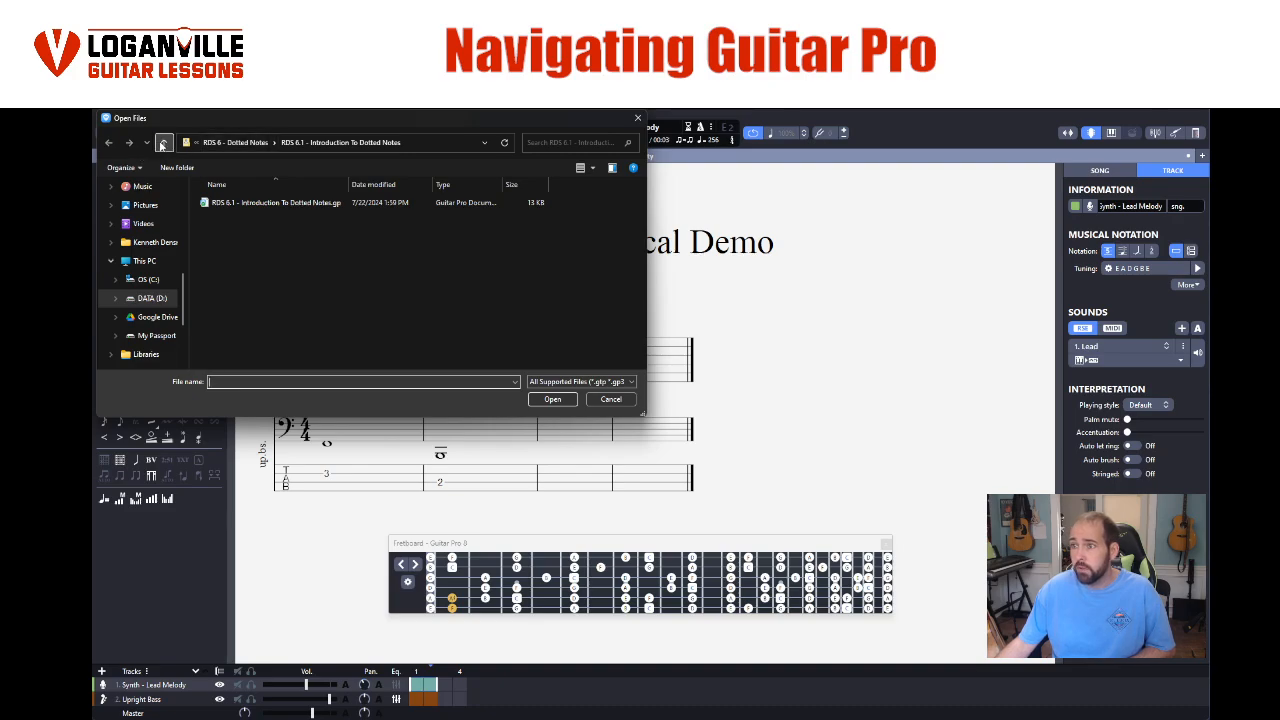
{"action": "left_click", "coordinate": [611, 399]}
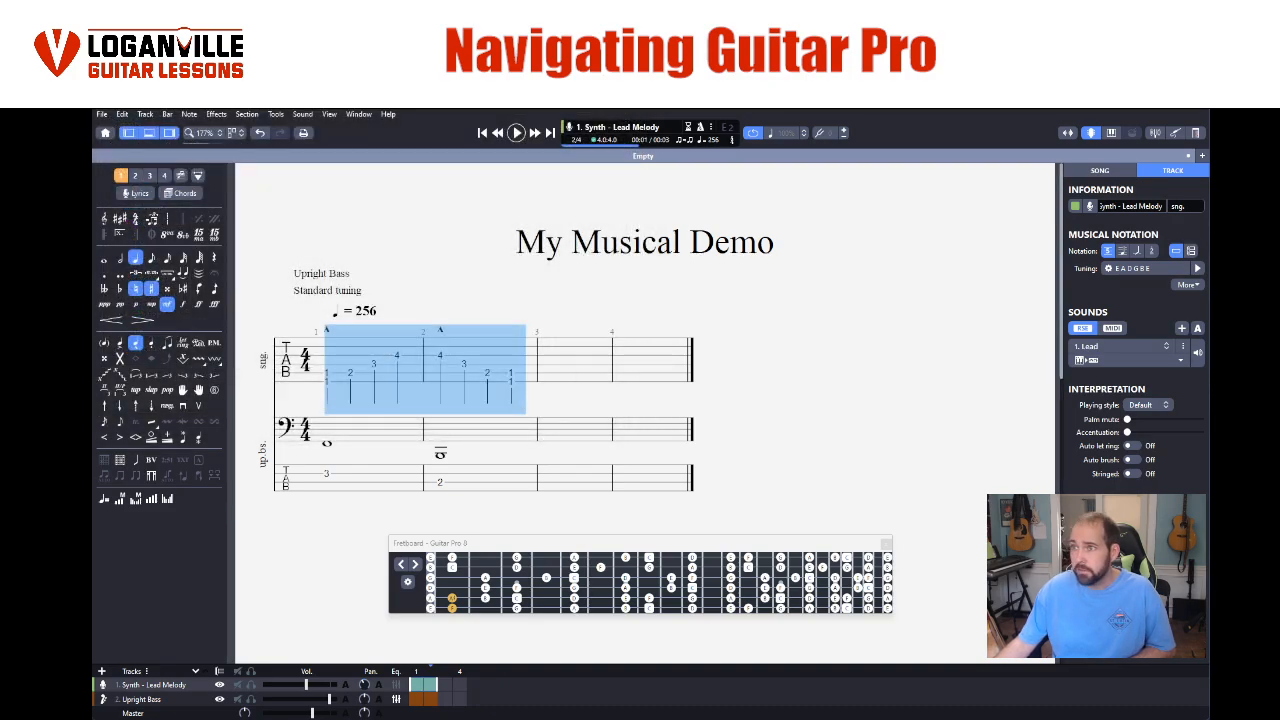
- Open the recent file Chuck Berry - Johnny B Goode.gp and close the fretboard view
{"action": "left_click", "coordinate": [103, 115]}
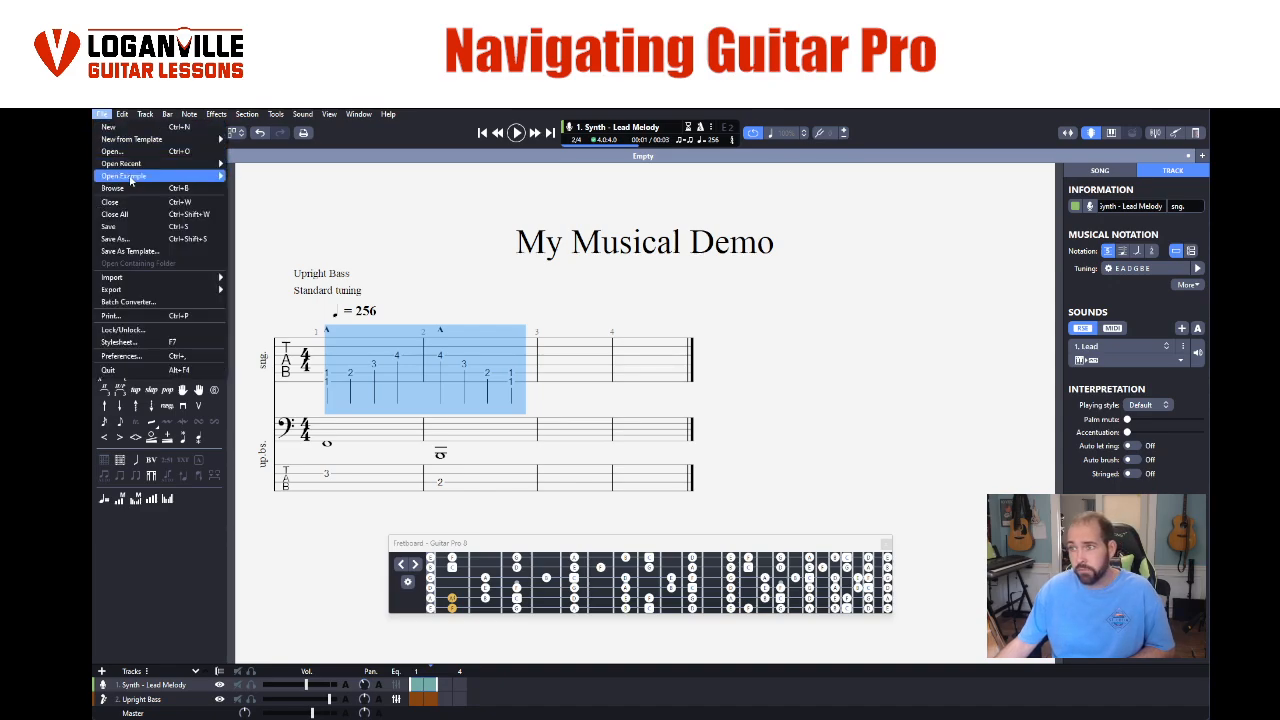
{"action": "mouse_move", "coordinate": [125, 164]}
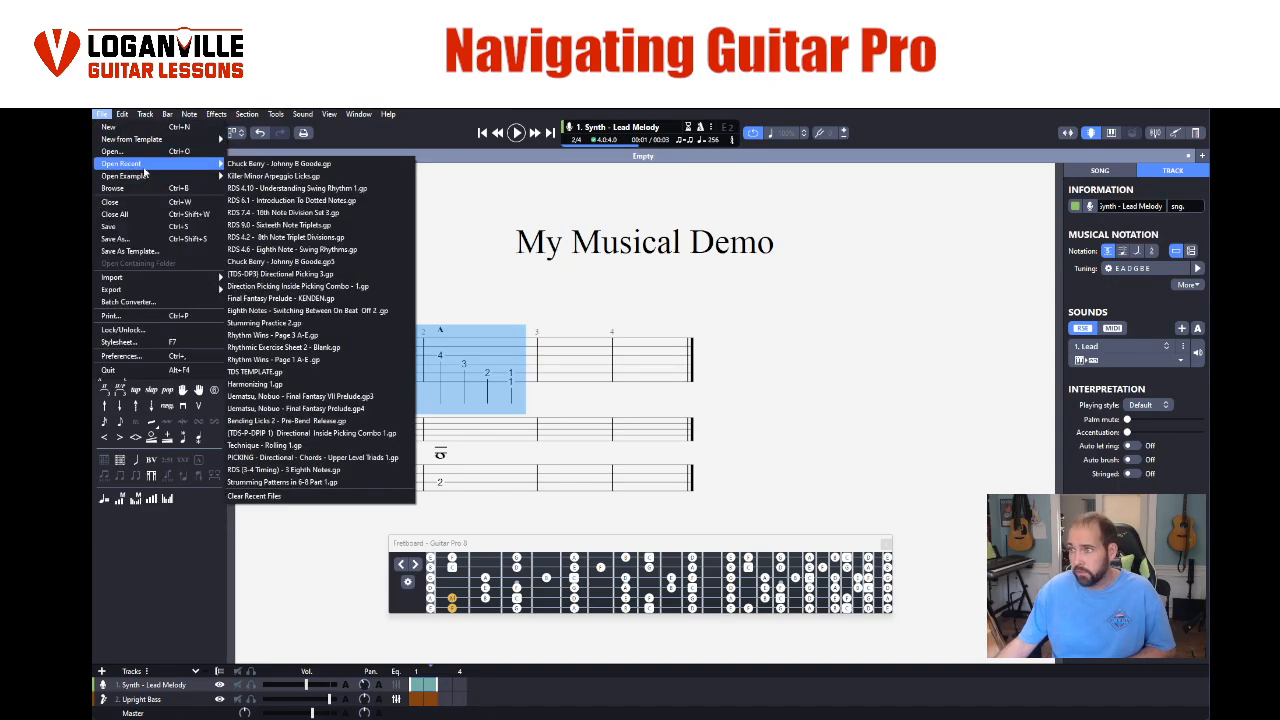
{"action": "left_click", "coordinate": [270, 164]}
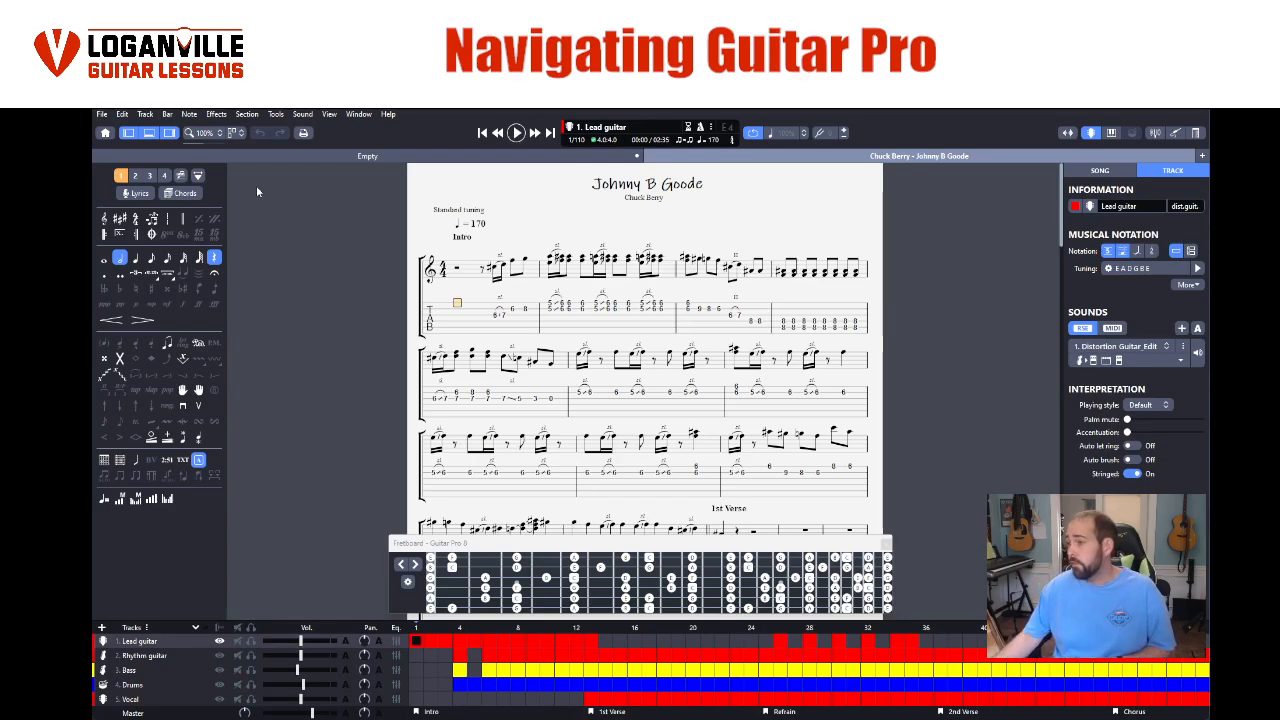
{"action": "left_click", "coordinate": [884, 543]}
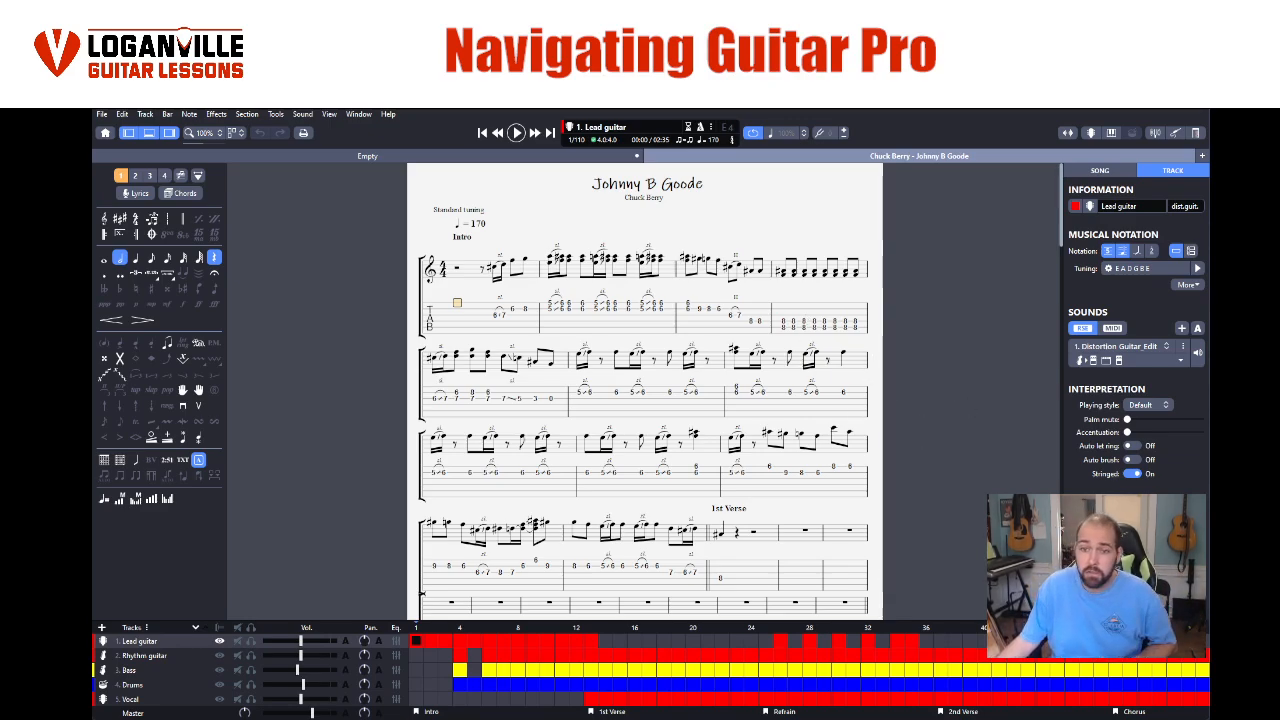
- Play the song briefly and view its Rhythm guitar, Bass, Drums and Vocal tracks in turn
{"action": "key", "text": "space"}
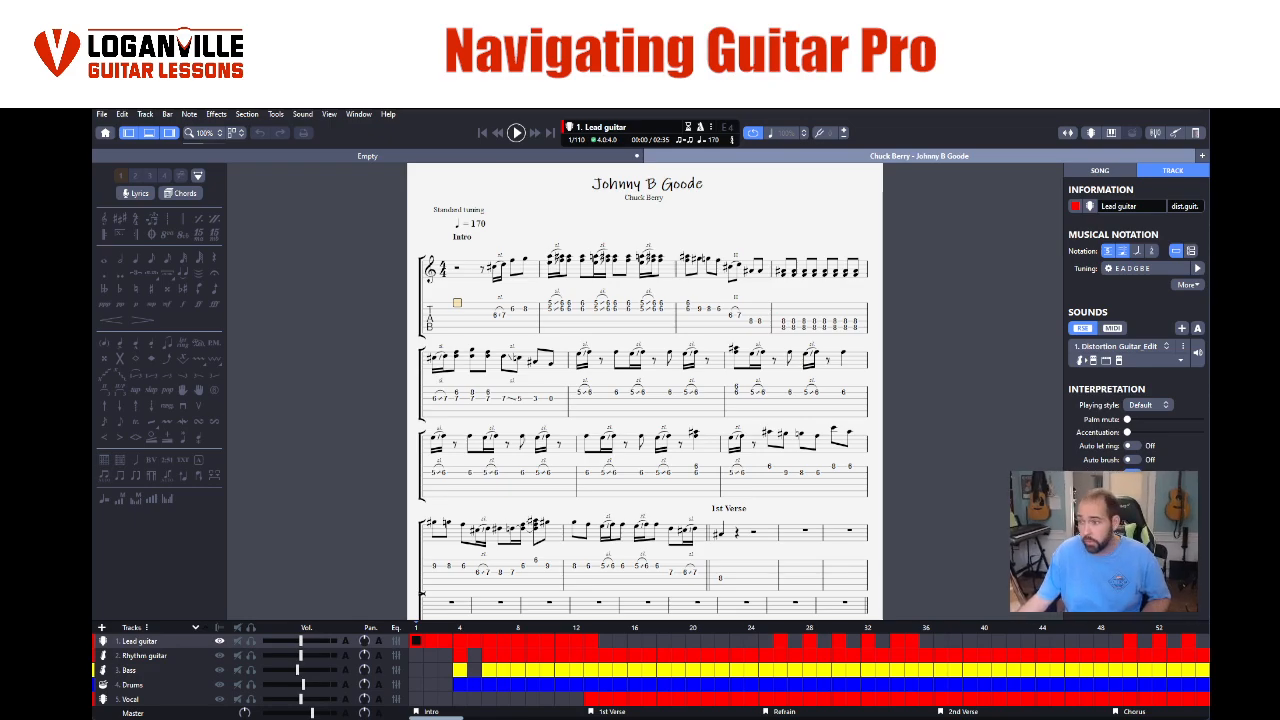
{"action": "left_click", "coordinate": [131, 656]}
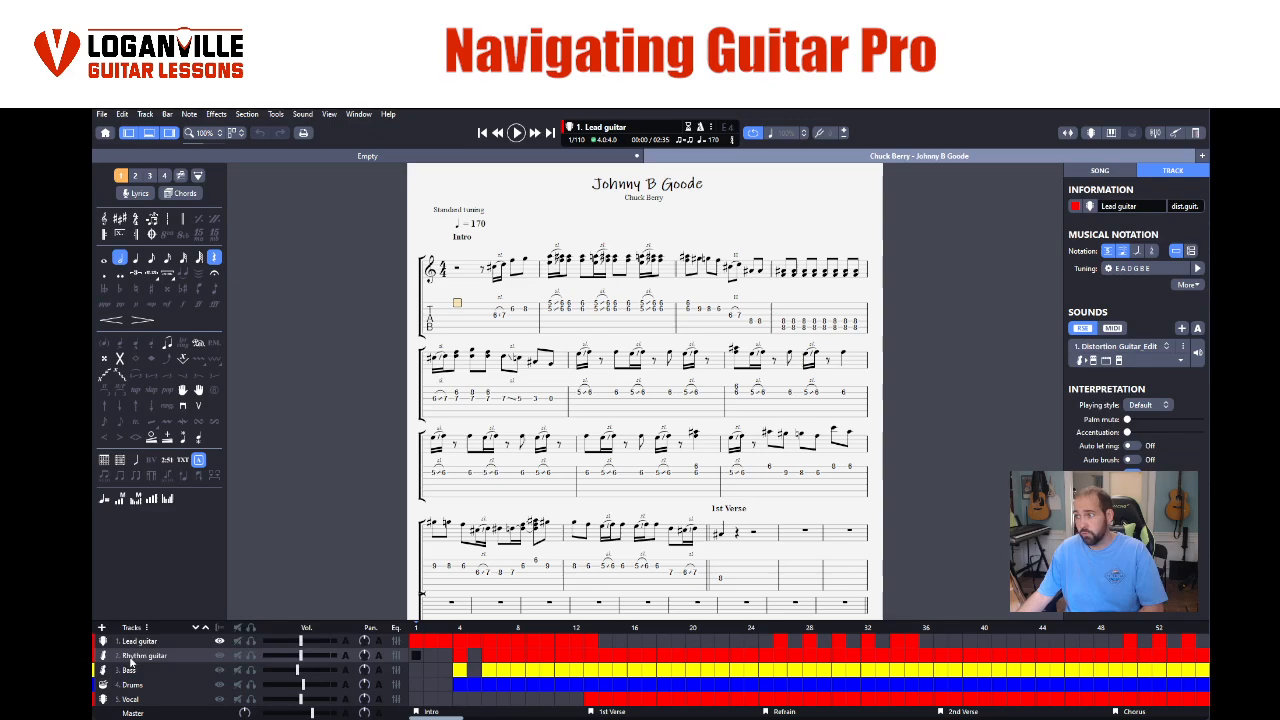
{"action": "left_click", "coordinate": [132, 670]}
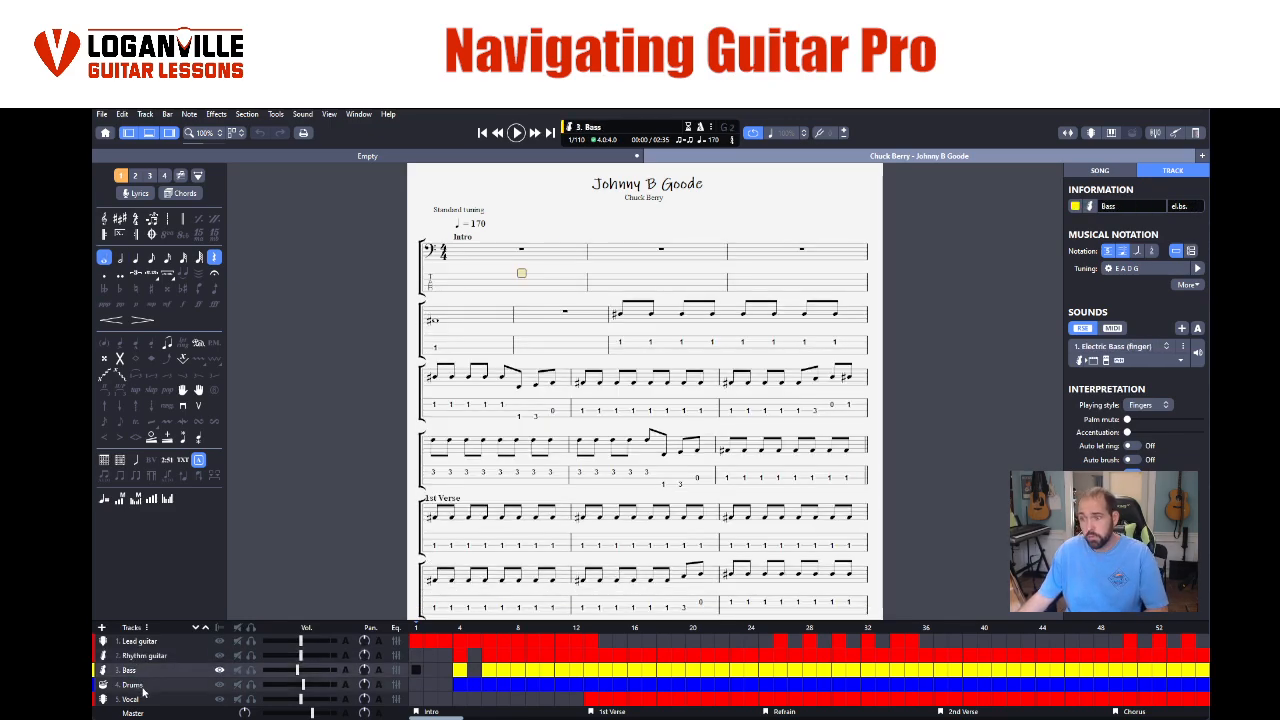
{"action": "left_click", "coordinate": [134, 684]}
{"action": "left_click", "coordinate": [144, 700]}
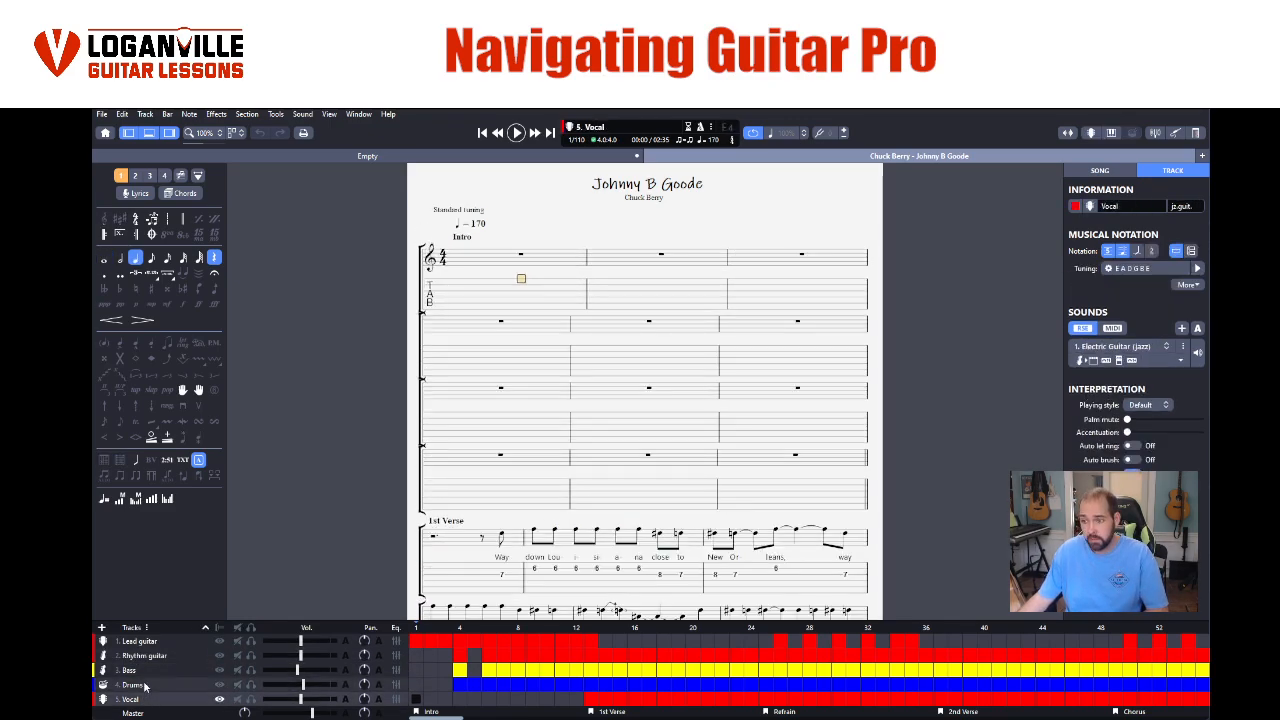
- Show the Lead guitar track and display its score as standard notation only, as tablature only, and with both again
{"action": "left_click", "coordinate": [141, 641]}
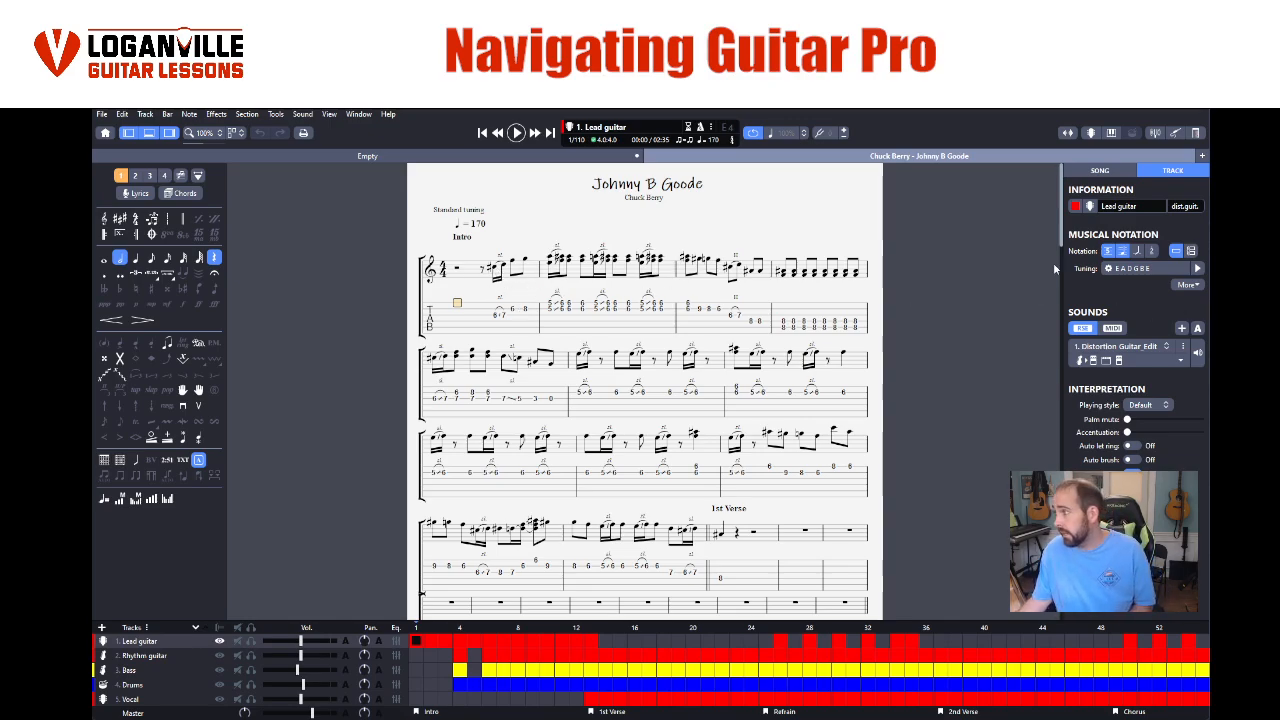
{"action": "left_click", "coordinate": [1108, 251]}
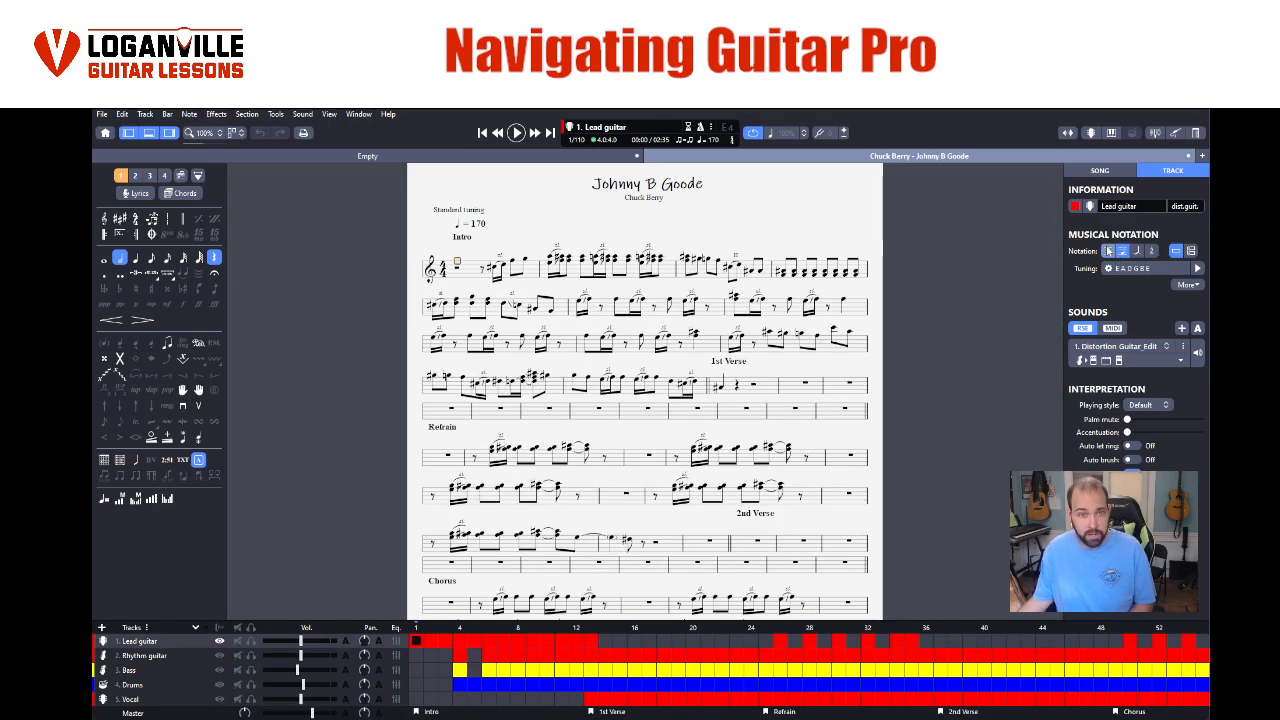
{"action": "left_click", "coordinate": [1108, 251]}
{"action": "left_click", "coordinate": [1123, 254]}
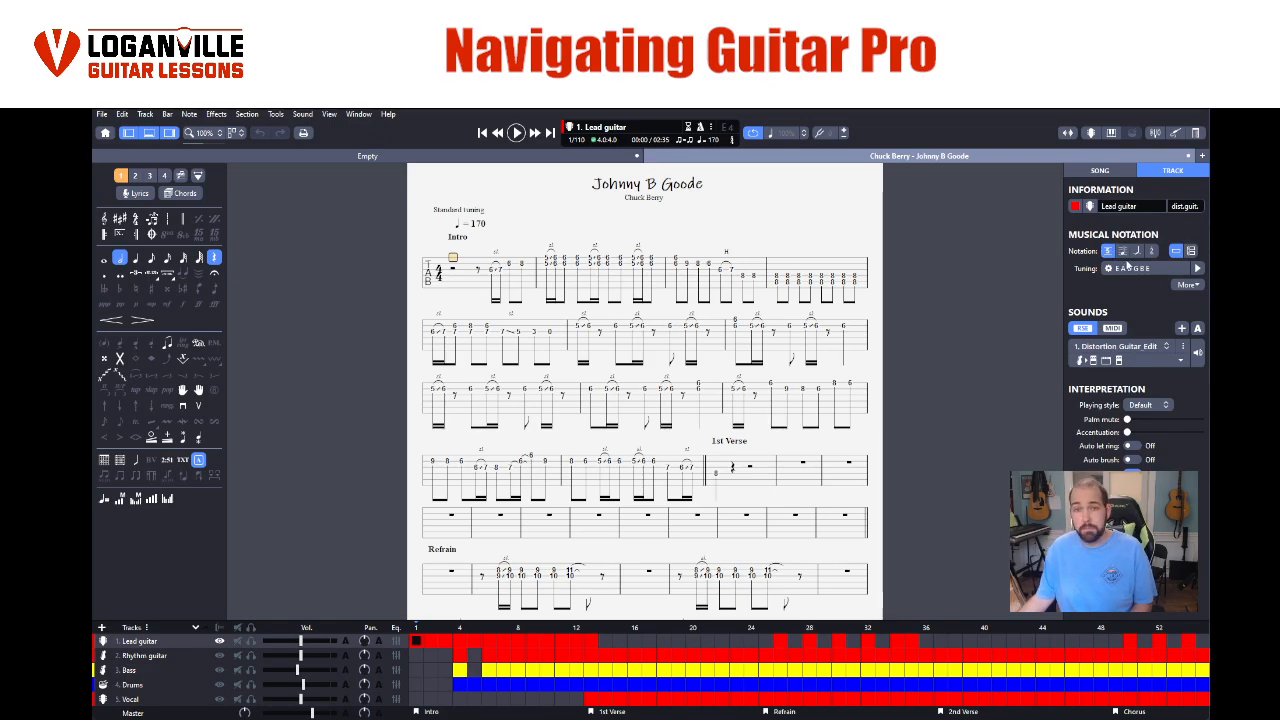
{"action": "left_click", "coordinate": [1107, 251]}
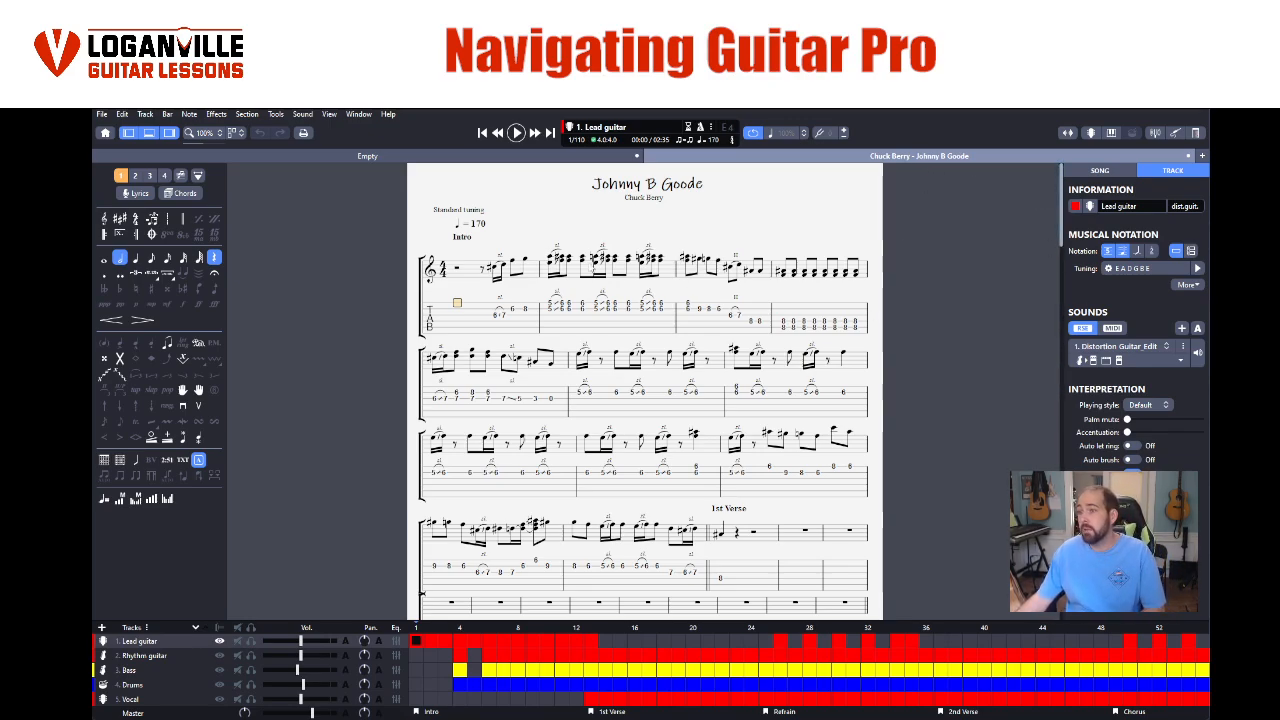
- Play the Lead guitar intro from the first bar and stop in bar 3
{"action": "left_click", "coordinate": [465, 306]}
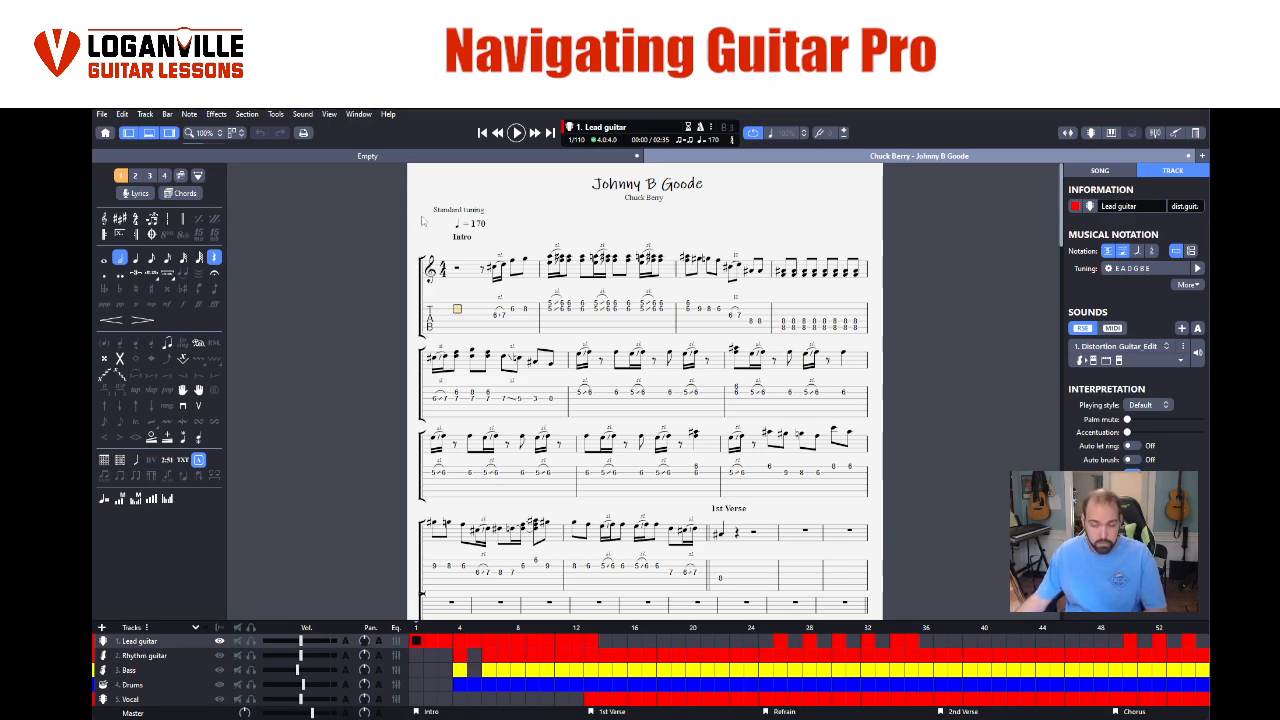
{"action": "key", "text": "space"}
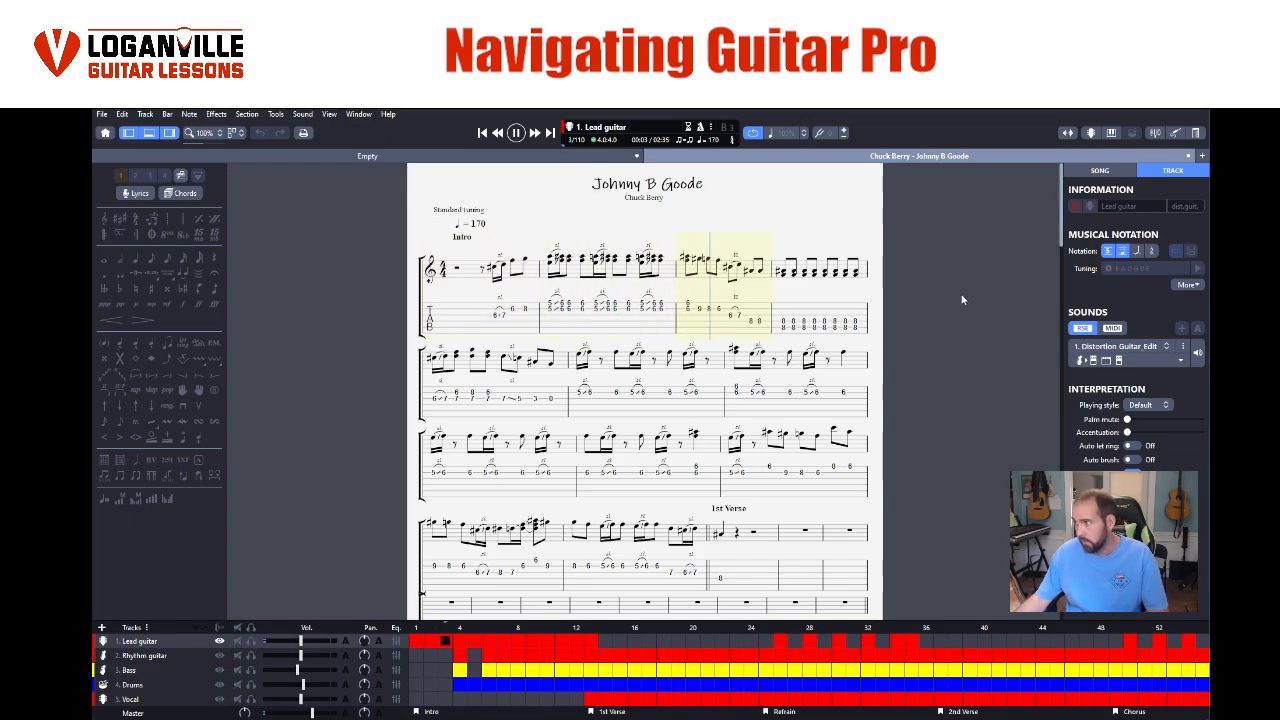
{"action": "key", "text": "space"}
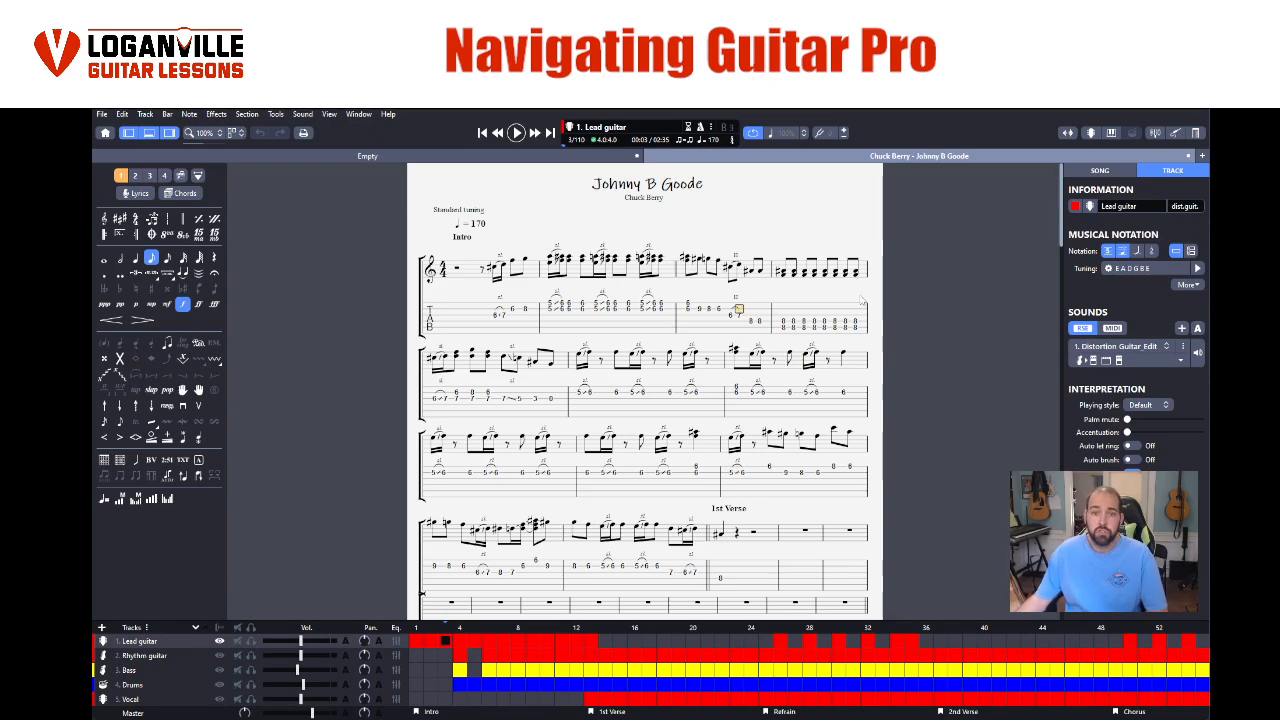
- Play from Lead guitar bar 12 into the 1st Verse, follow the Rhythm guitar track instead, and stop playback
{"action": "left_click", "coordinate": [588, 557]}
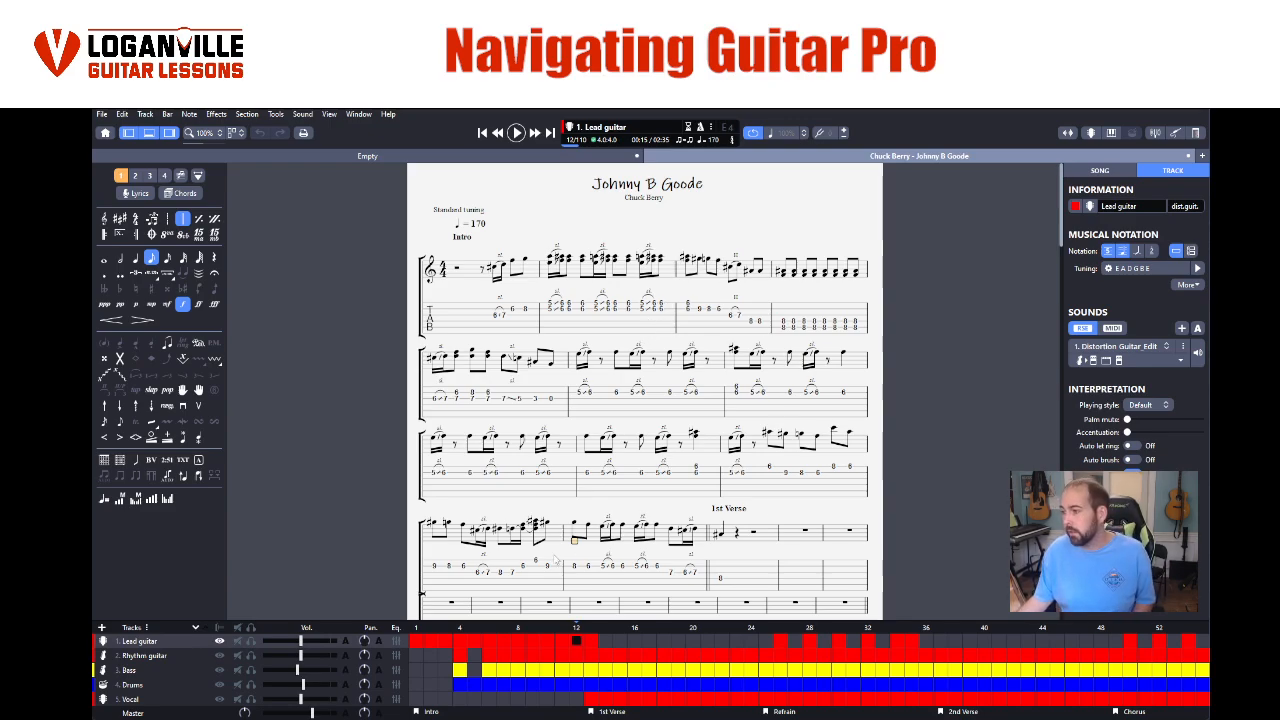
{"action": "left_click_drag", "start_coordinate": [573, 556], "coordinate": [768, 575]}
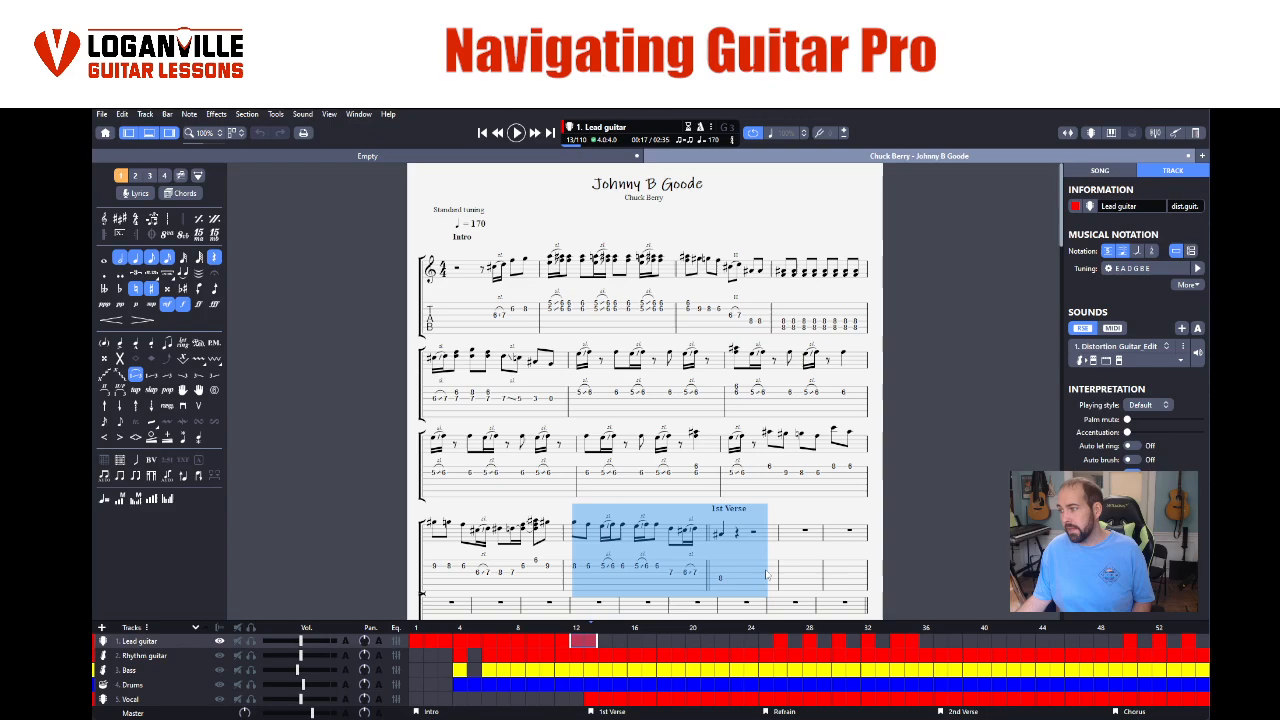
{"action": "left_click", "coordinate": [751, 577]}
{"action": "left_click", "coordinate": [573, 561]}
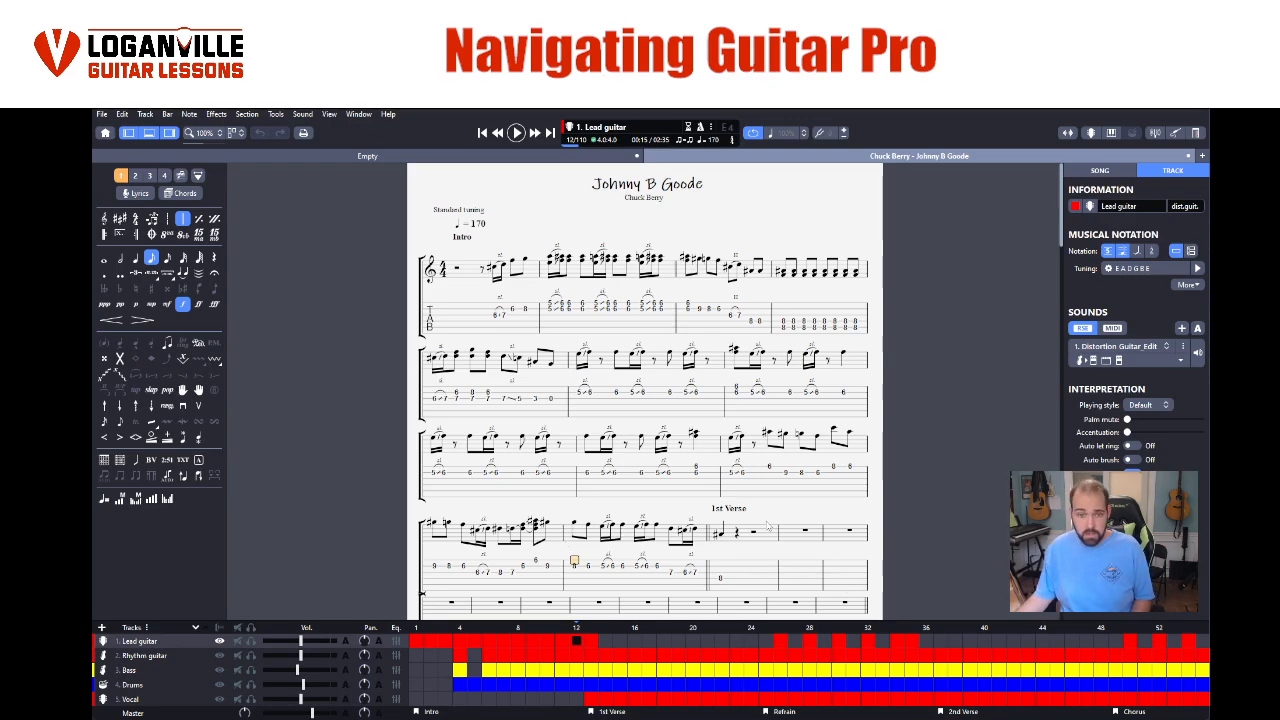
{"action": "key", "text": "space"}
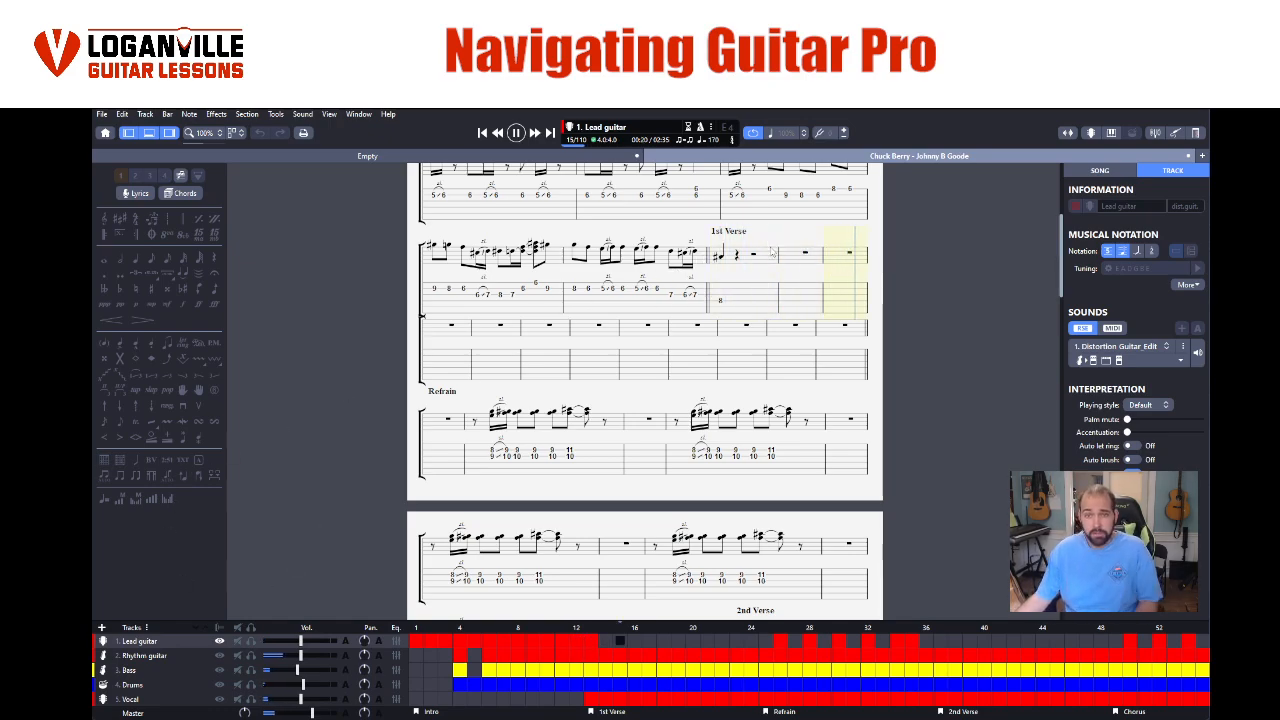
{"action": "left_click", "coordinate": [135, 656]}
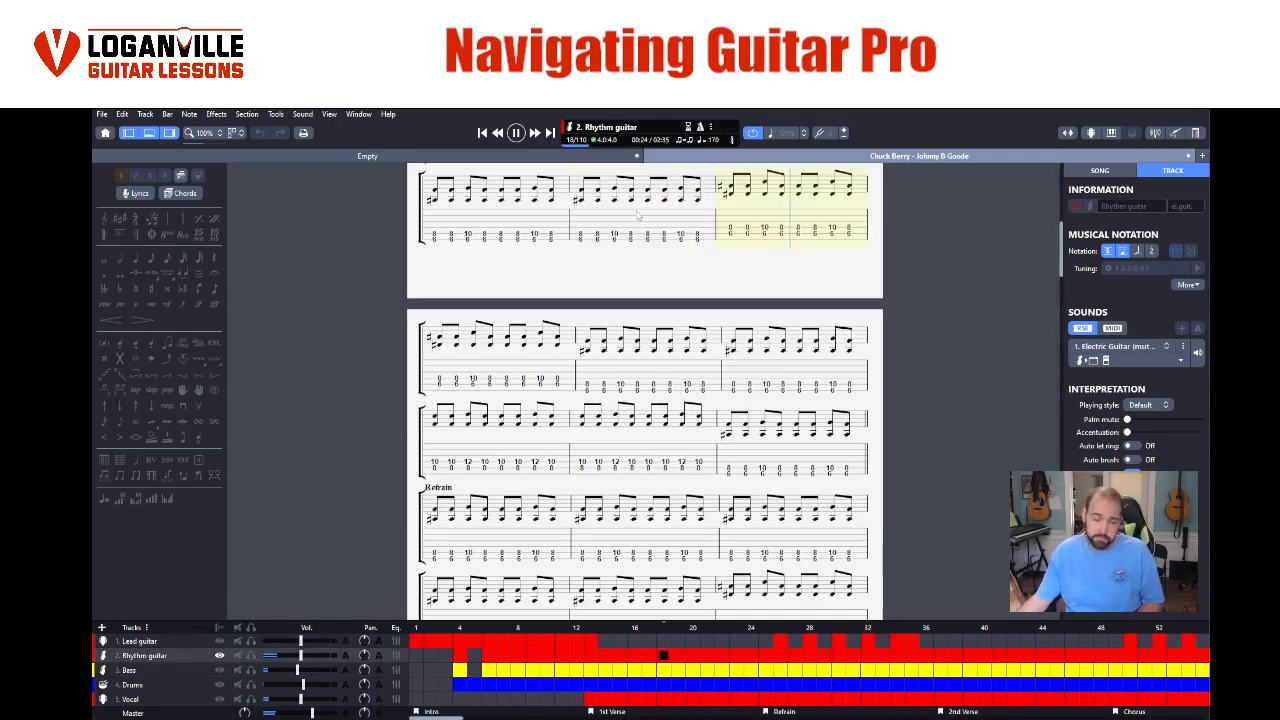
{"action": "scroll", "coordinate": [705, 336], "scroll_direction": "up", "scroll_amount": 3}
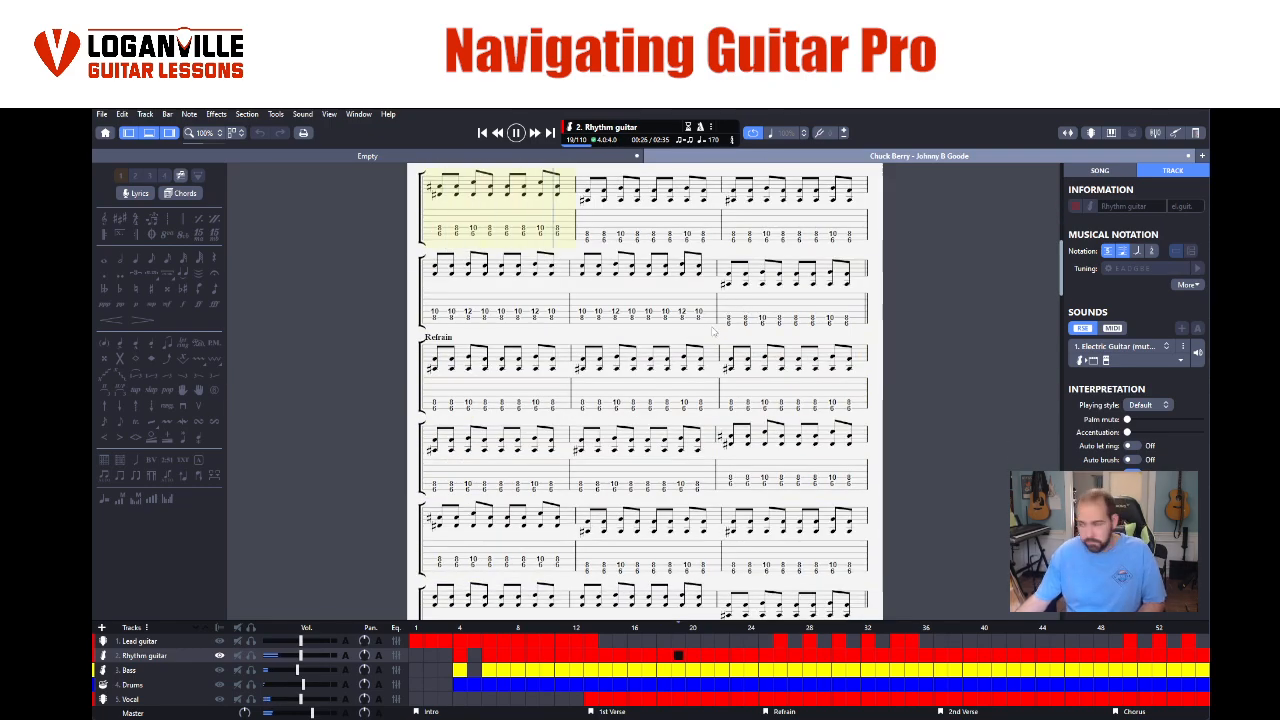
{"action": "key", "text": "space"}
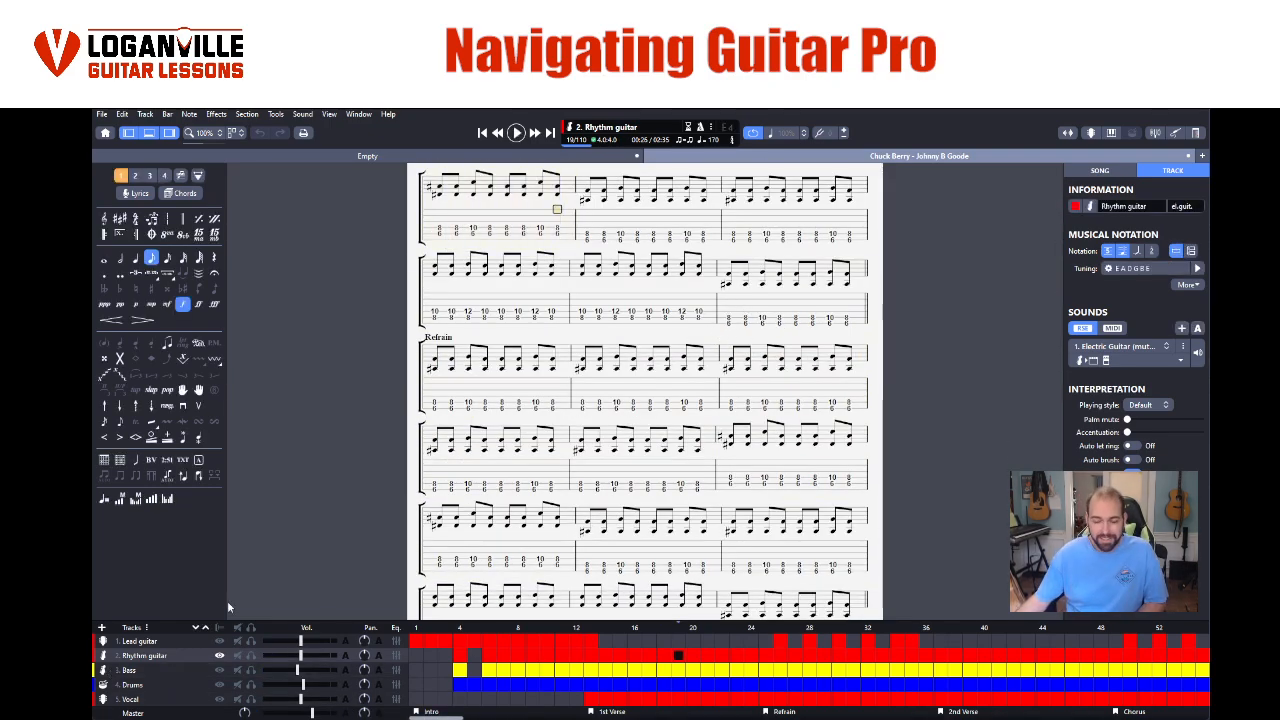
- View the Drums track's score and return to the beginning of the Lead guitar track
{"action": "left_click", "coordinate": [145, 685]}
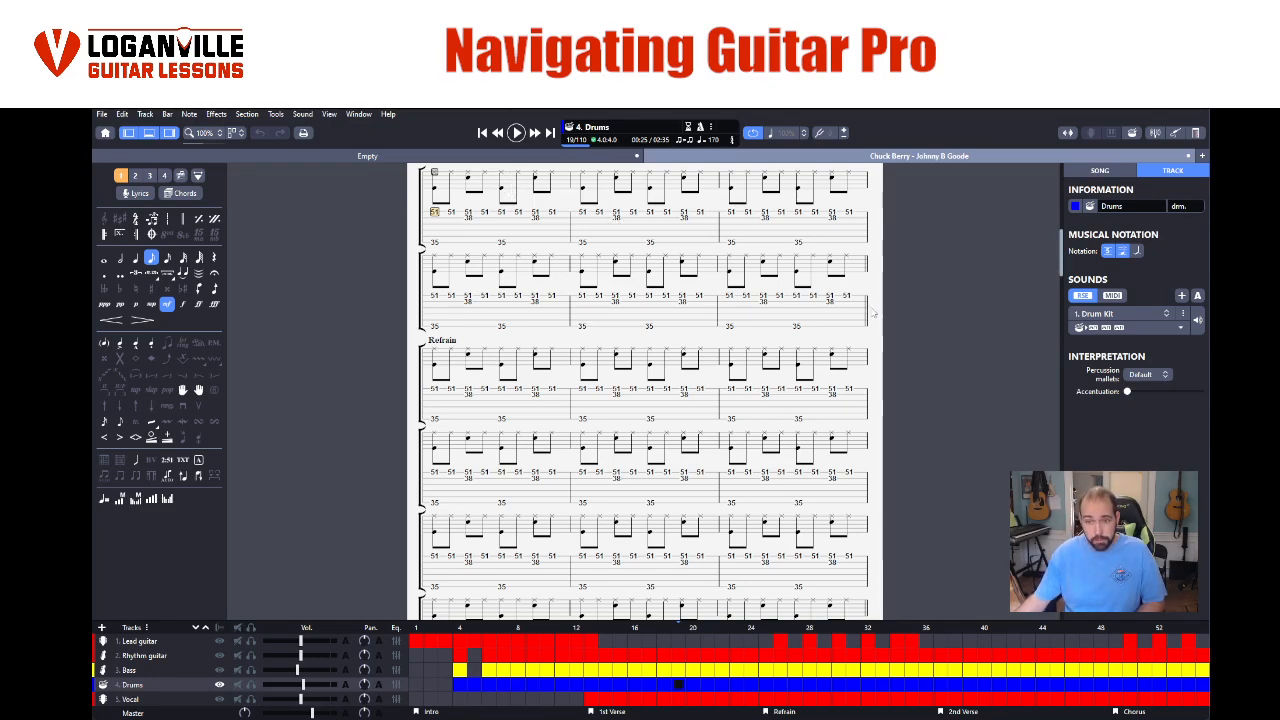
{"action": "scroll", "coordinate": [800, 310], "scroll_direction": "up", "scroll_amount": 5}
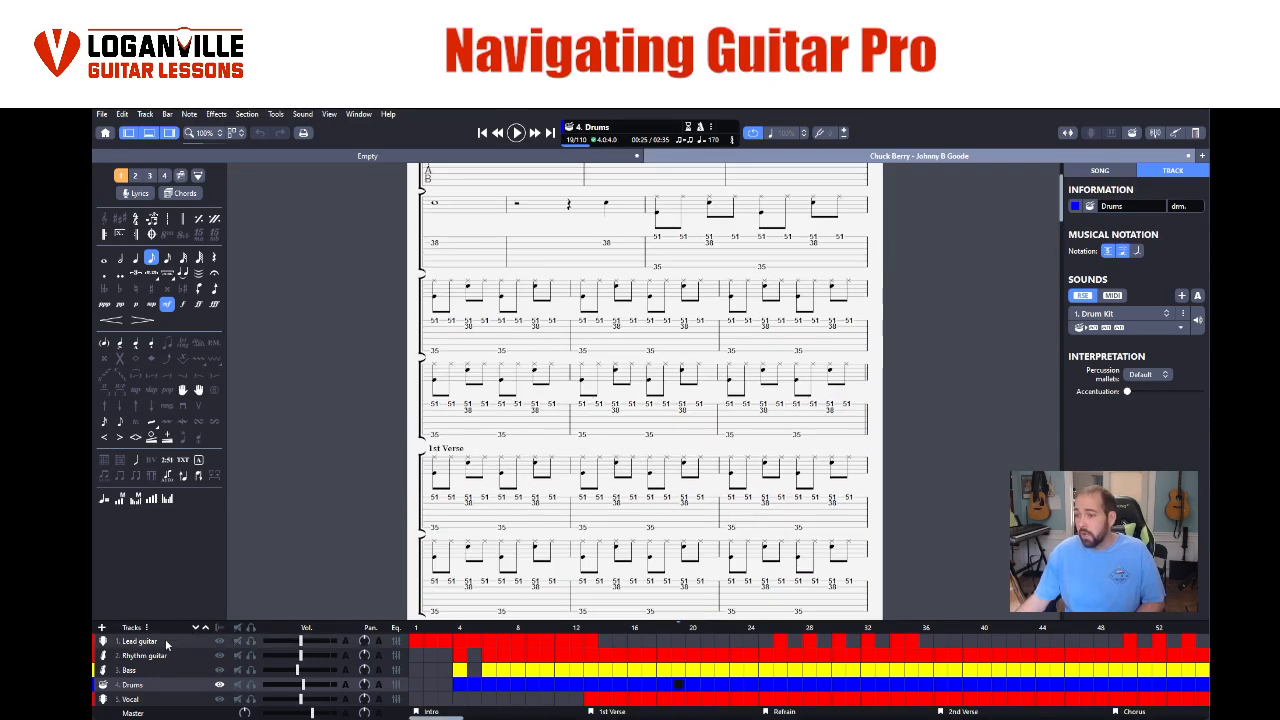
{"action": "left_click", "coordinate": [150, 641]}
{"action": "scroll", "coordinate": [349, 500], "scroll_direction": "up", "scroll_amount": 3}
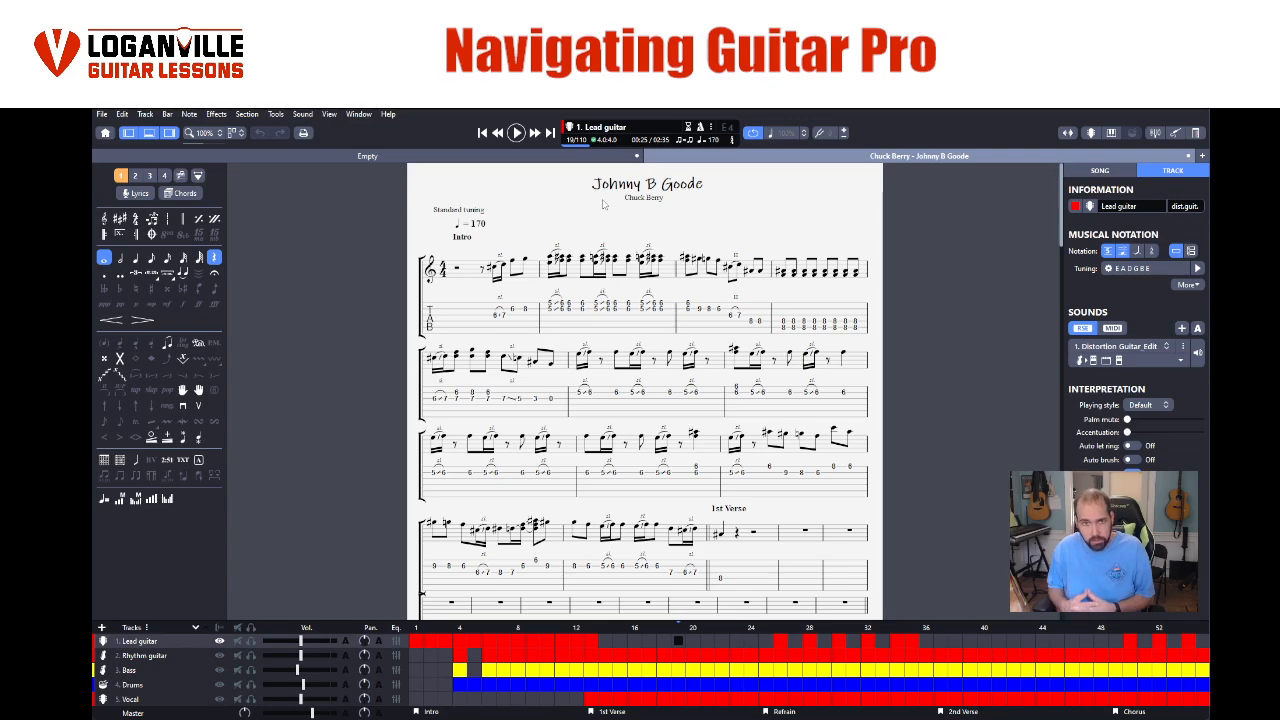
- Select bar 2 of the Lead guitar intro, play it as a loop, and stop playback
{"action": "left_click_drag", "start_coordinate": [526, 307], "coordinate": [675, 314]}
{"action": "left_click", "coordinate": [566, 308]}
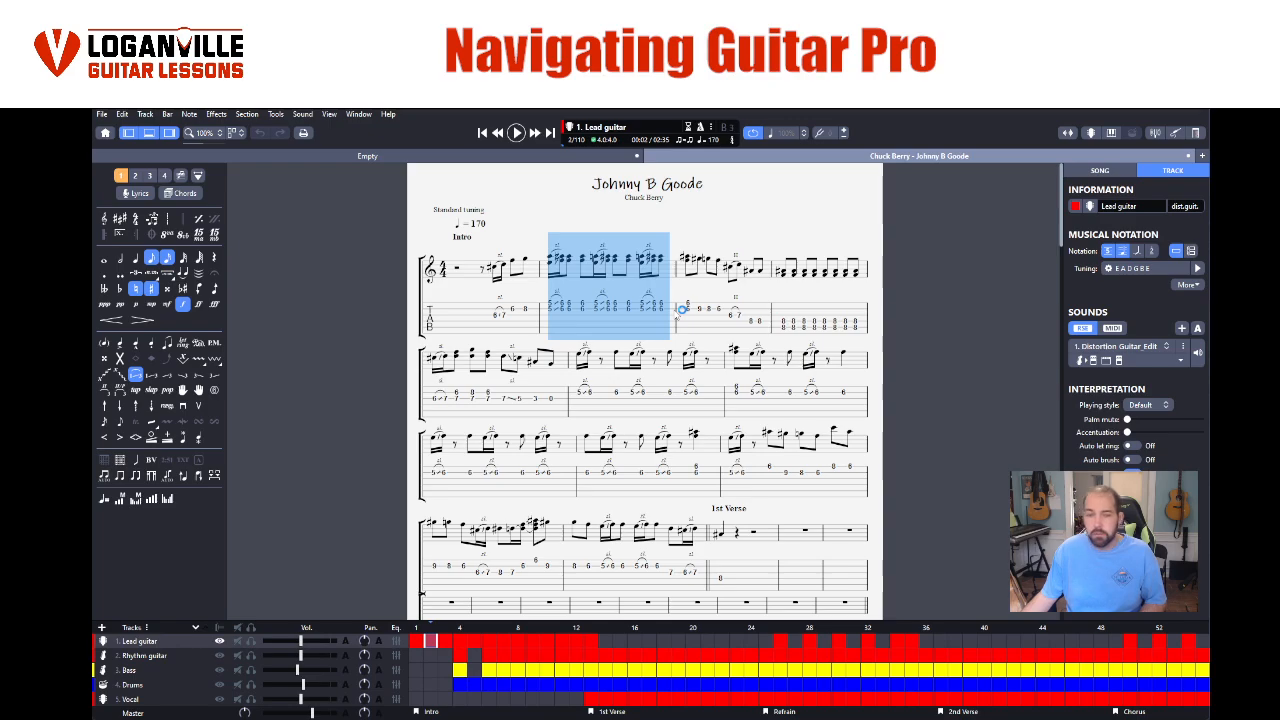
{"action": "key", "text": "space"}
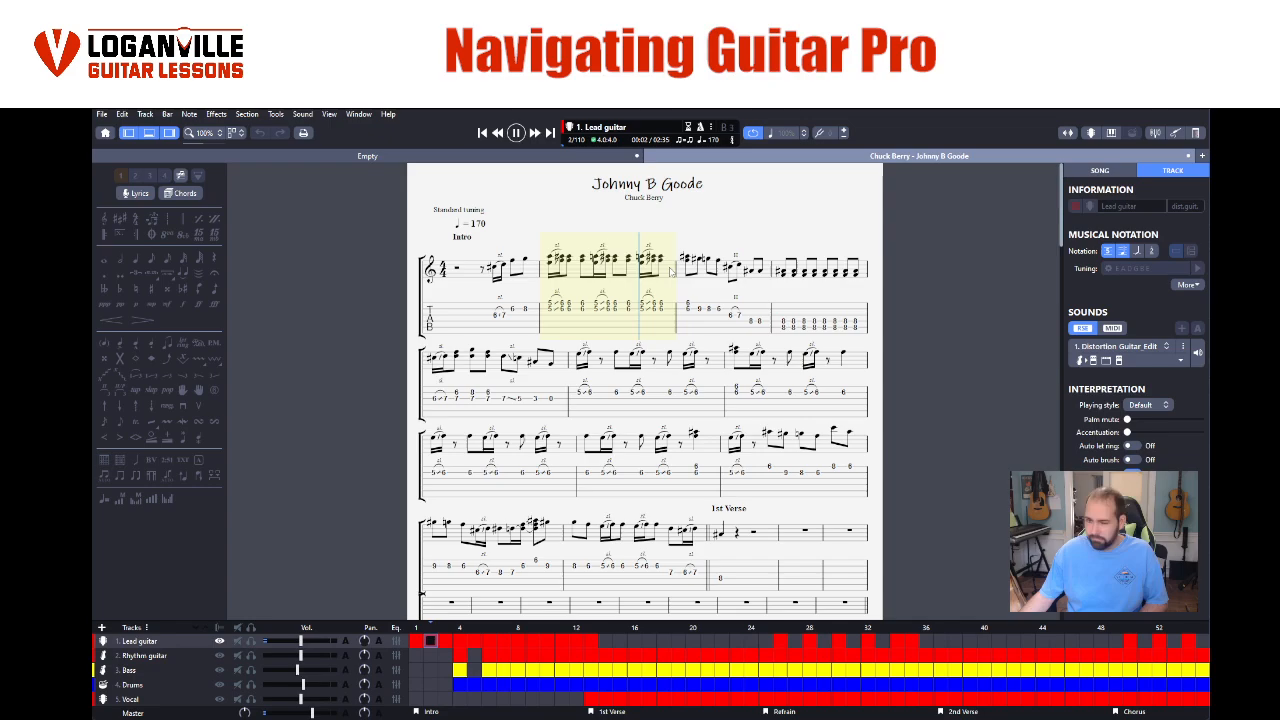
{"action": "key", "text": "space"}
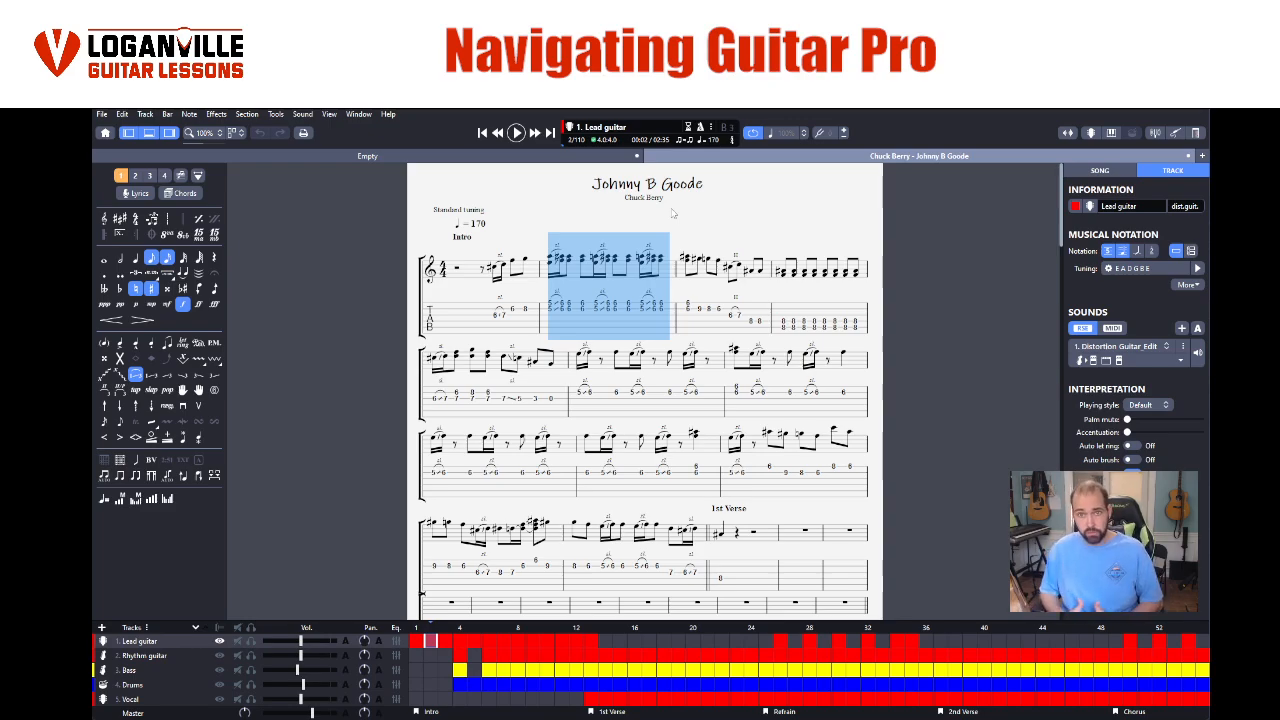
- Play the looped bar at 60%, 50% and 25% relative speed in turn, and stop playback
{"action": "left_click", "coordinate": [804, 134]}
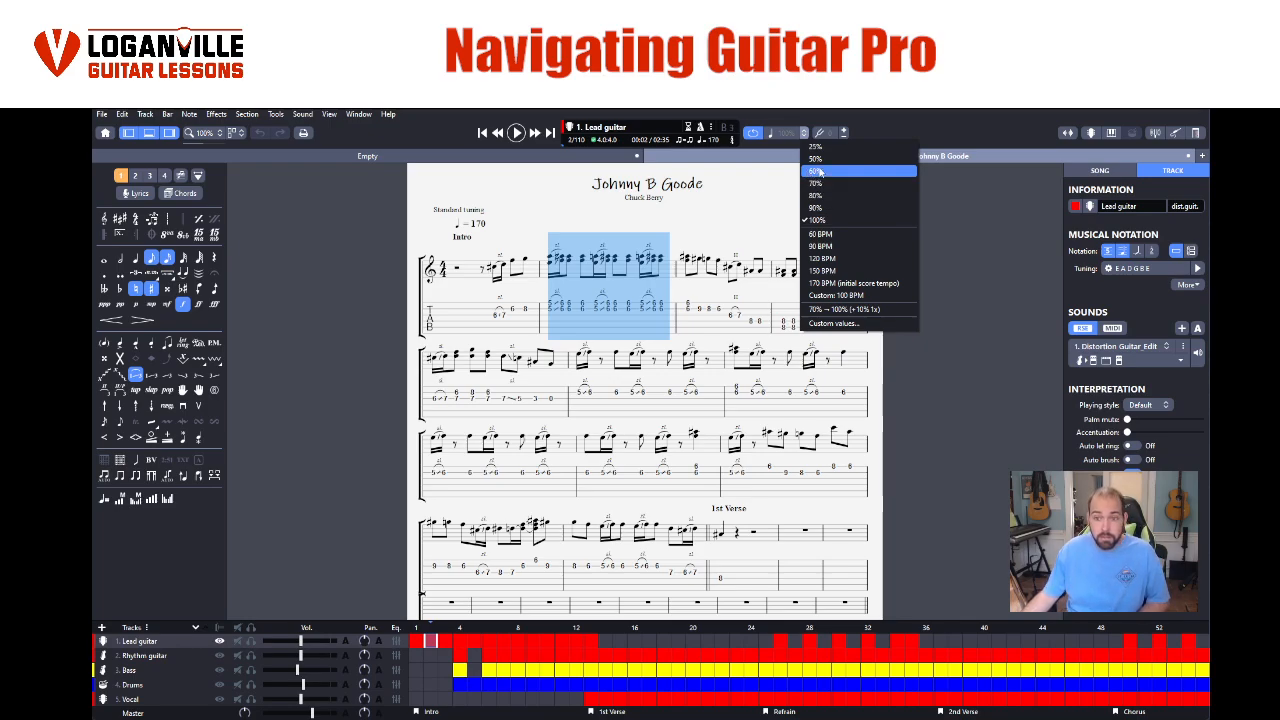
{"action": "left_click", "coordinate": [821, 173]}
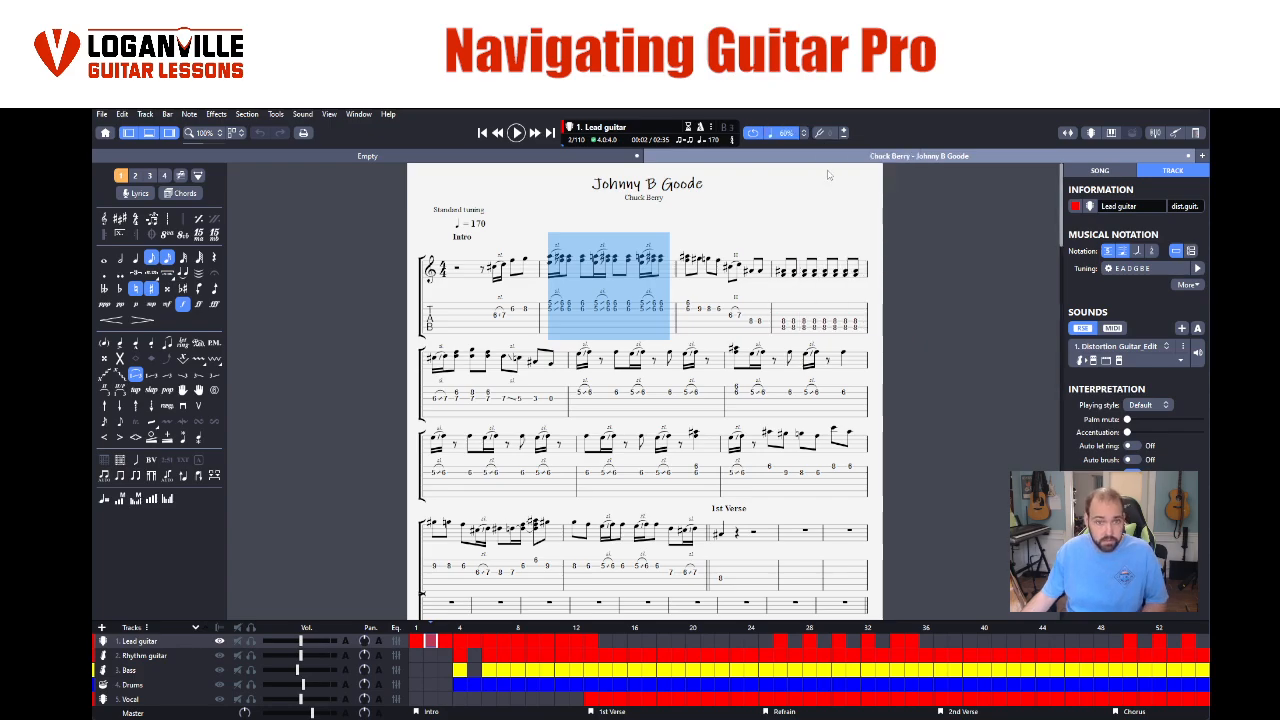
{"action": "key", "text": "space"}
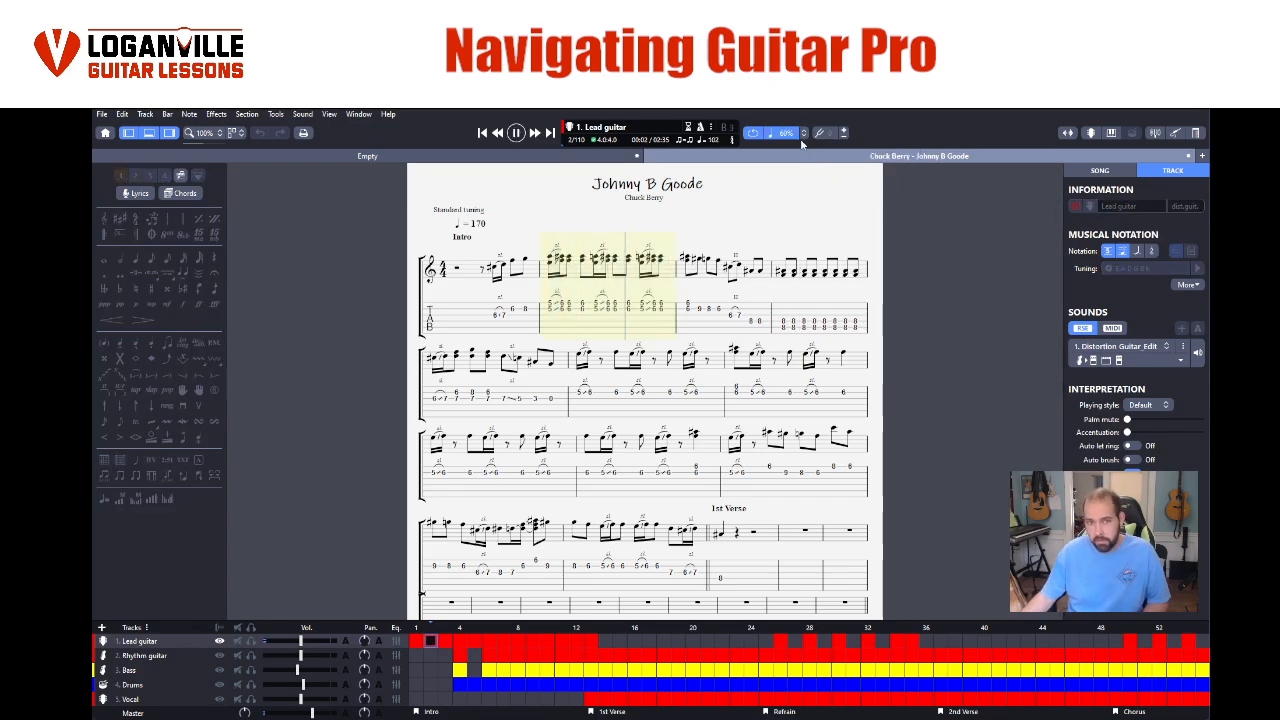
{"action": "left_click", "coordinate": [802, 137]}
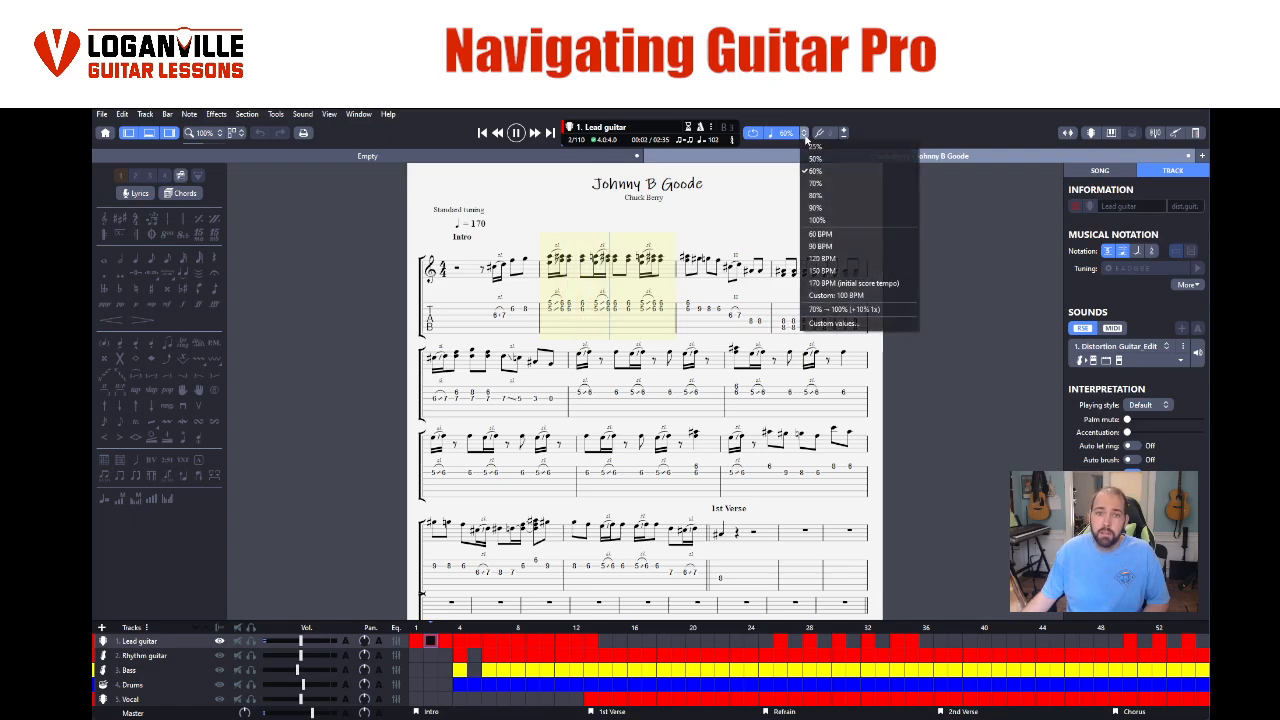
{"action": "left_click", "coordinate": [820, 160]}
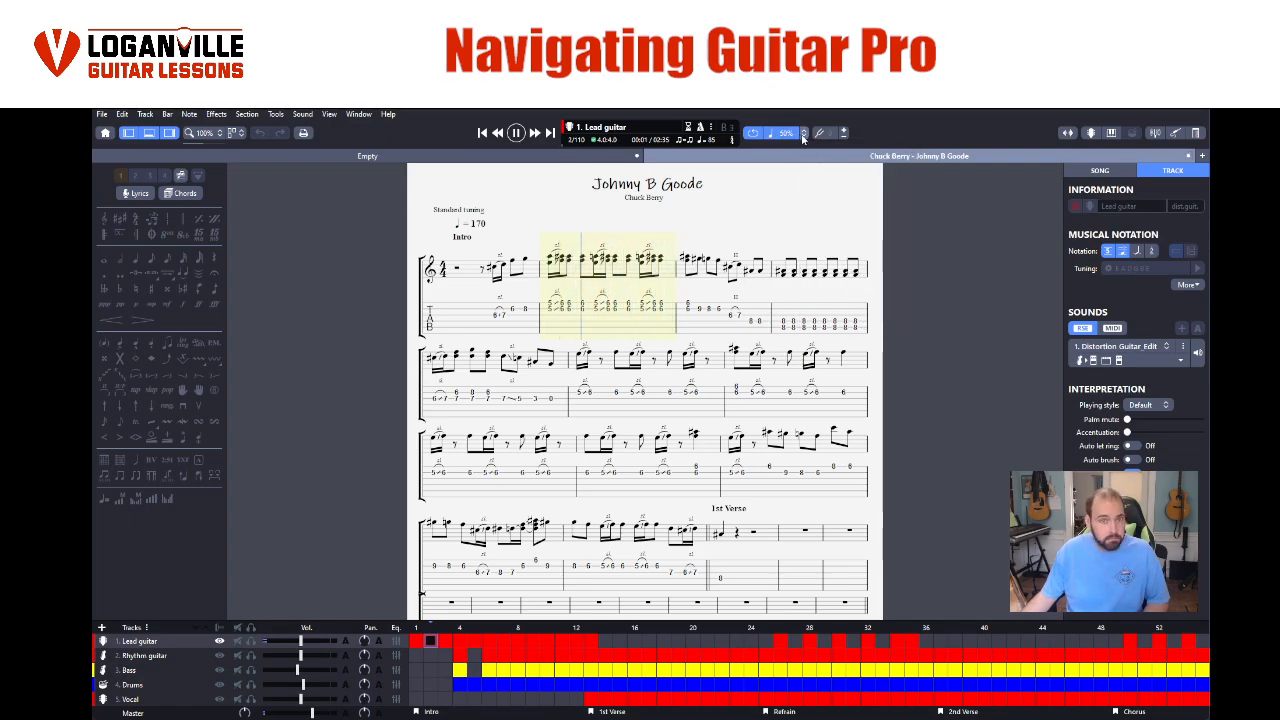
{"action": "left_click", "coordinate": [802, 137]}
{"action": "left_click", "coordinate": [806, 150]}
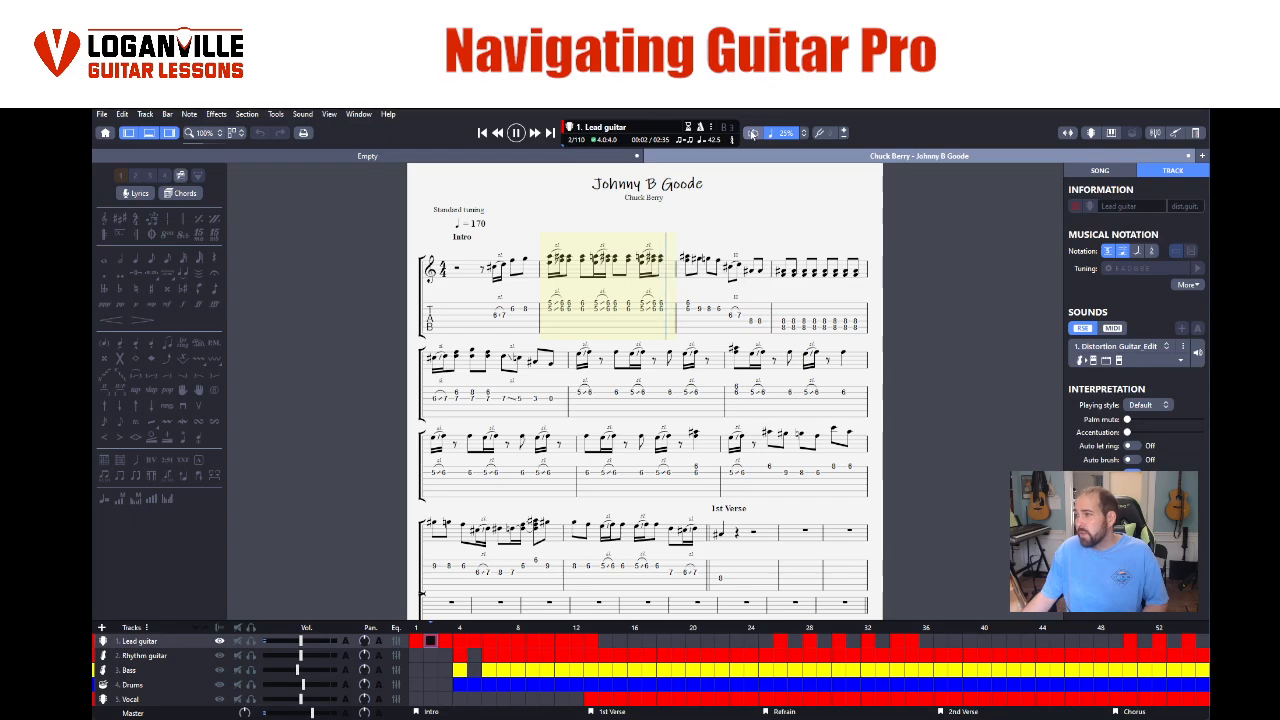
{"action": "key", "text": "space"}
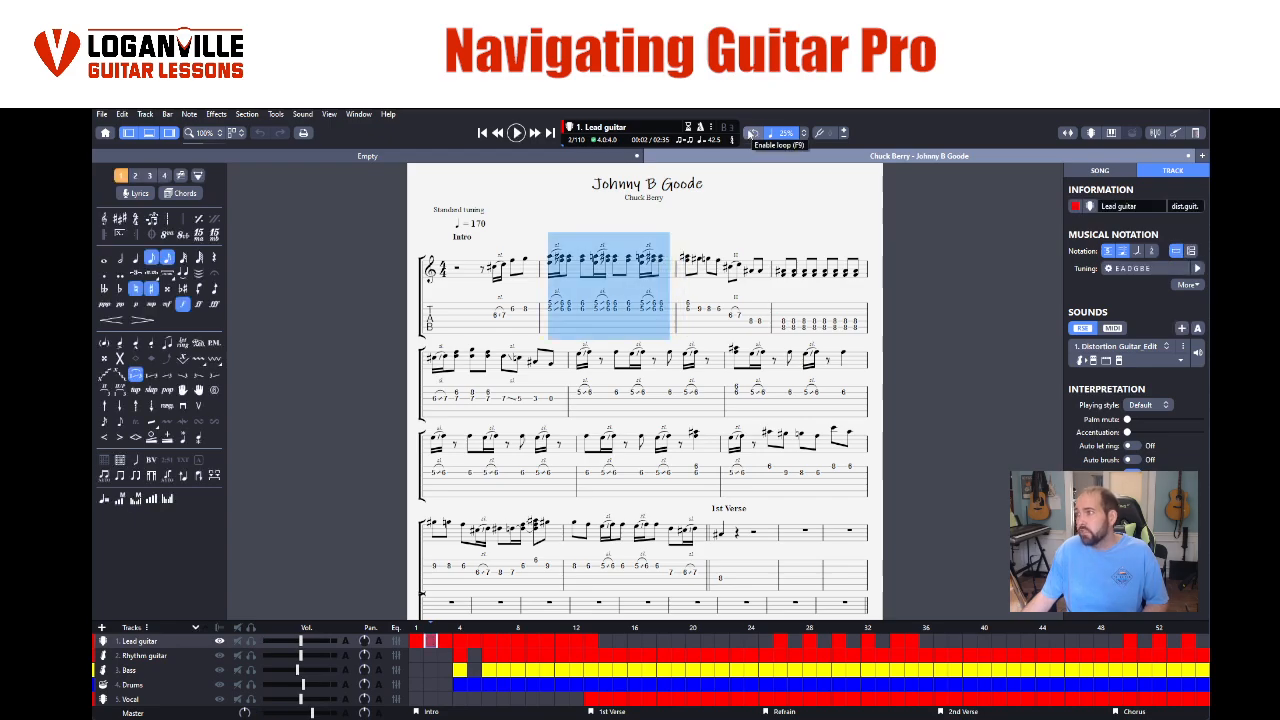
- Enable looping, set the playback speed to 100%, play the selected bar and stop
{"action": "left_click", "coordinate": [753, 135]}
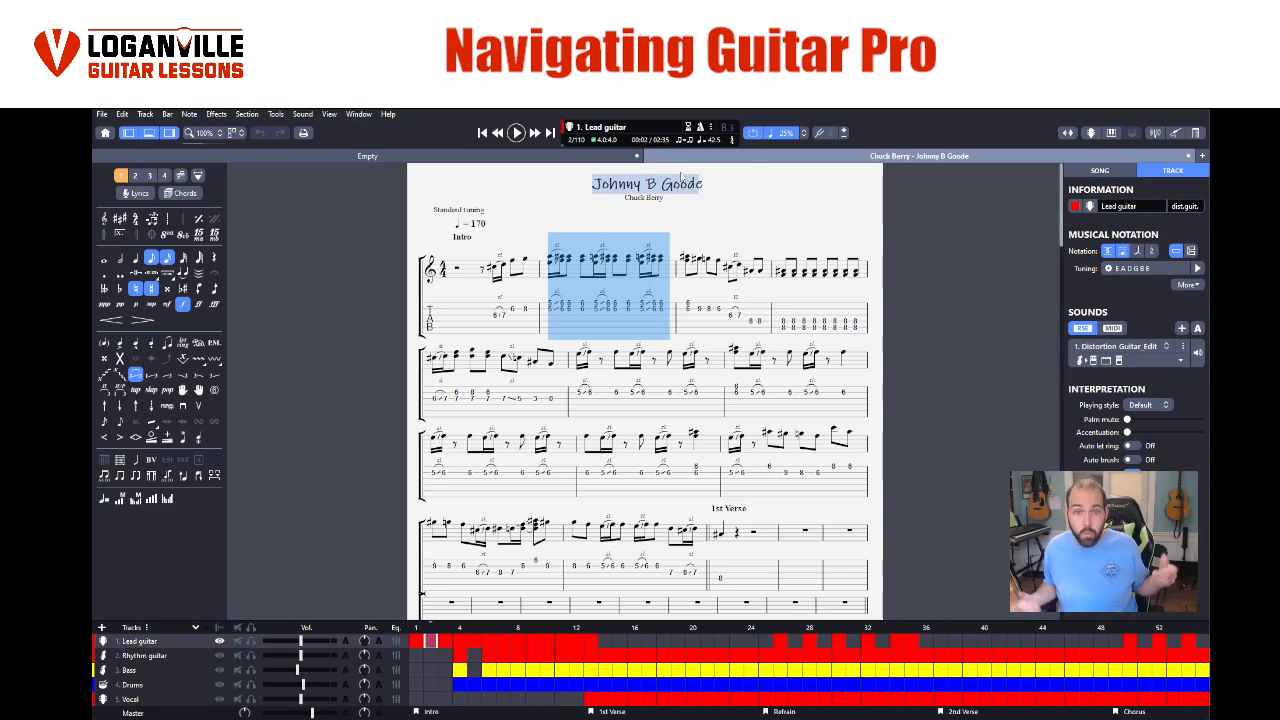
{"action": "left_click", "coordinate": [803, 133]}
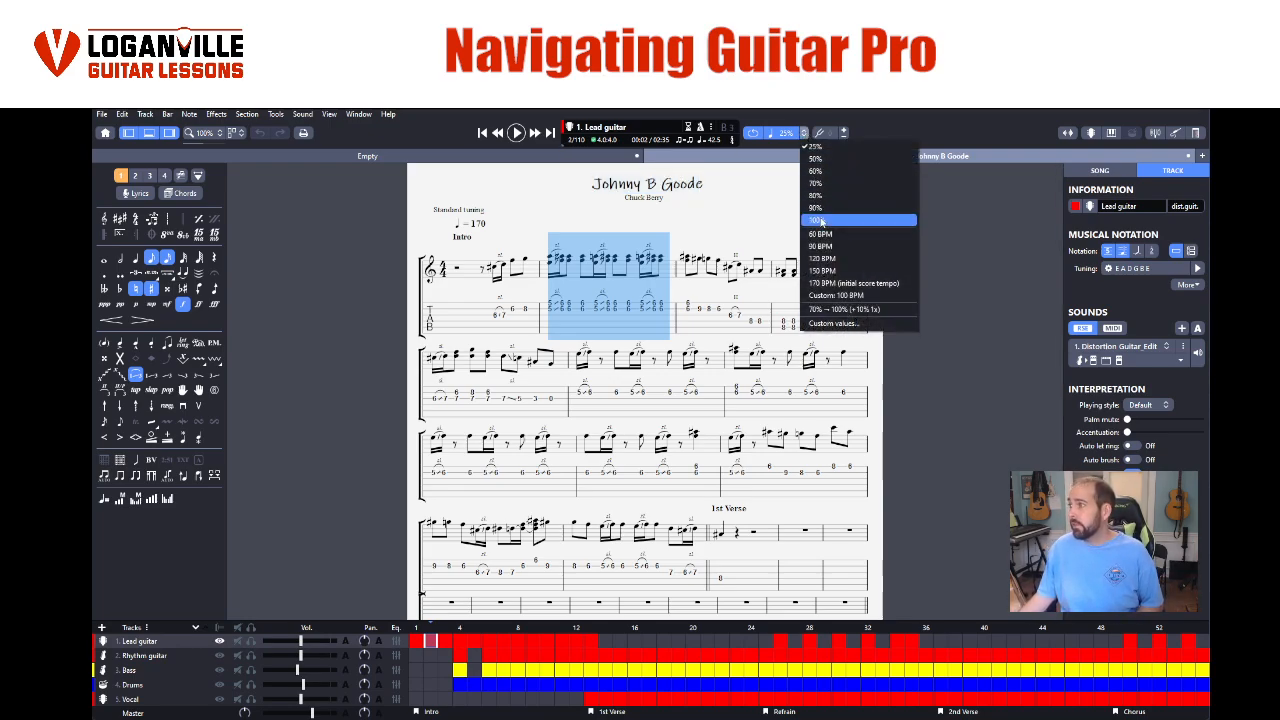
{"action": "left_click", "coordinate": [816, 219]}
{"action": "left_click", "coordinate": [516, 133]}
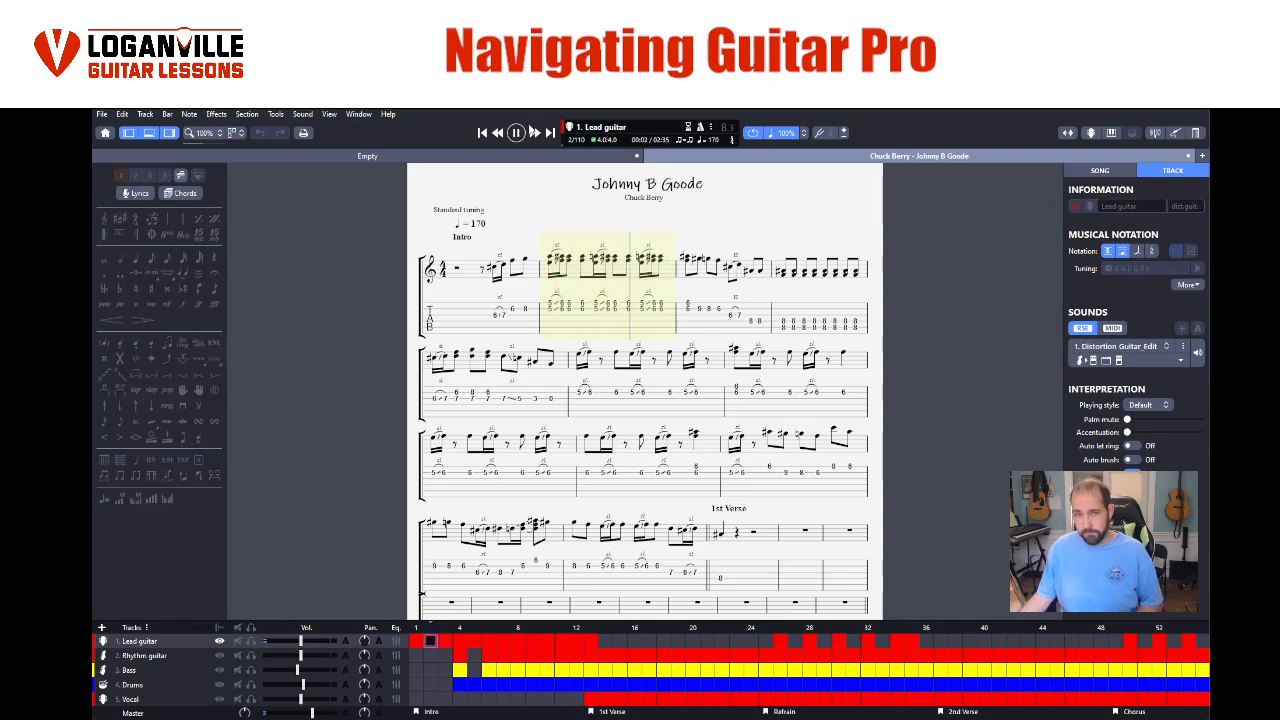
{"action": "key", "text": "space"}
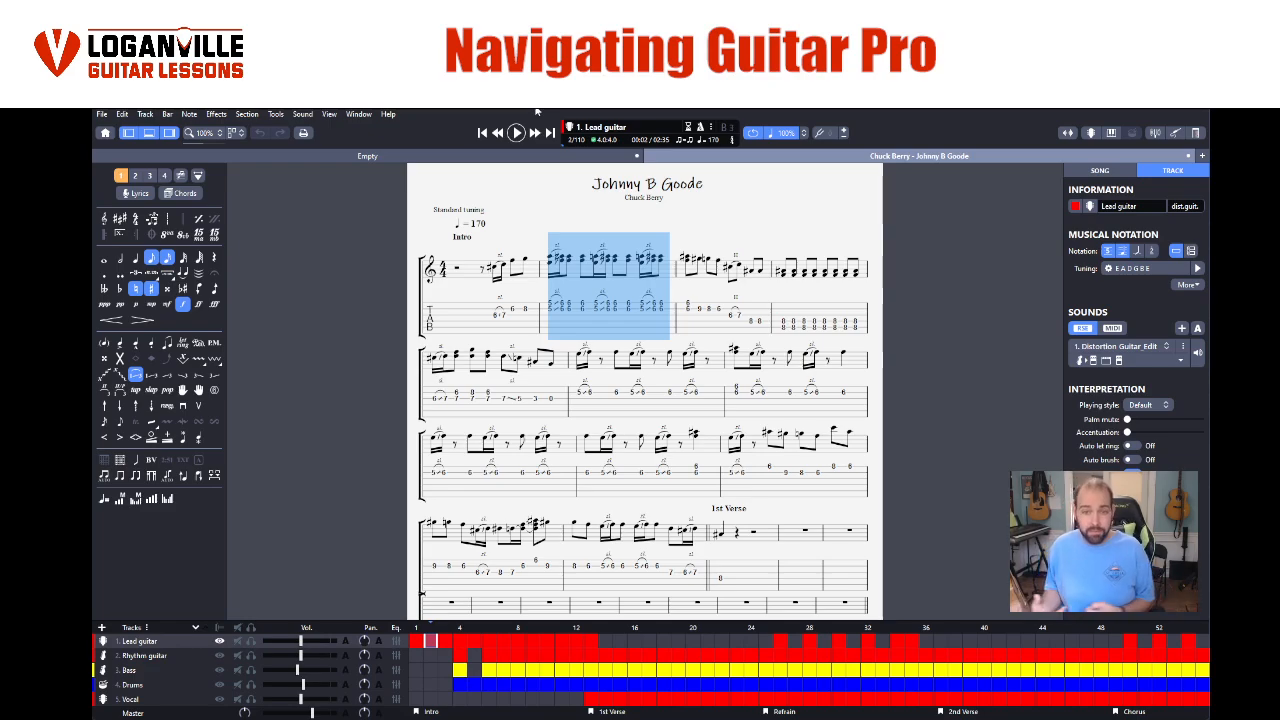
- Open the custom speed settings, choose Progressive Speed and set its range from 33% to 75%
{"action": "left_click", "coordinate": [803, 133]}
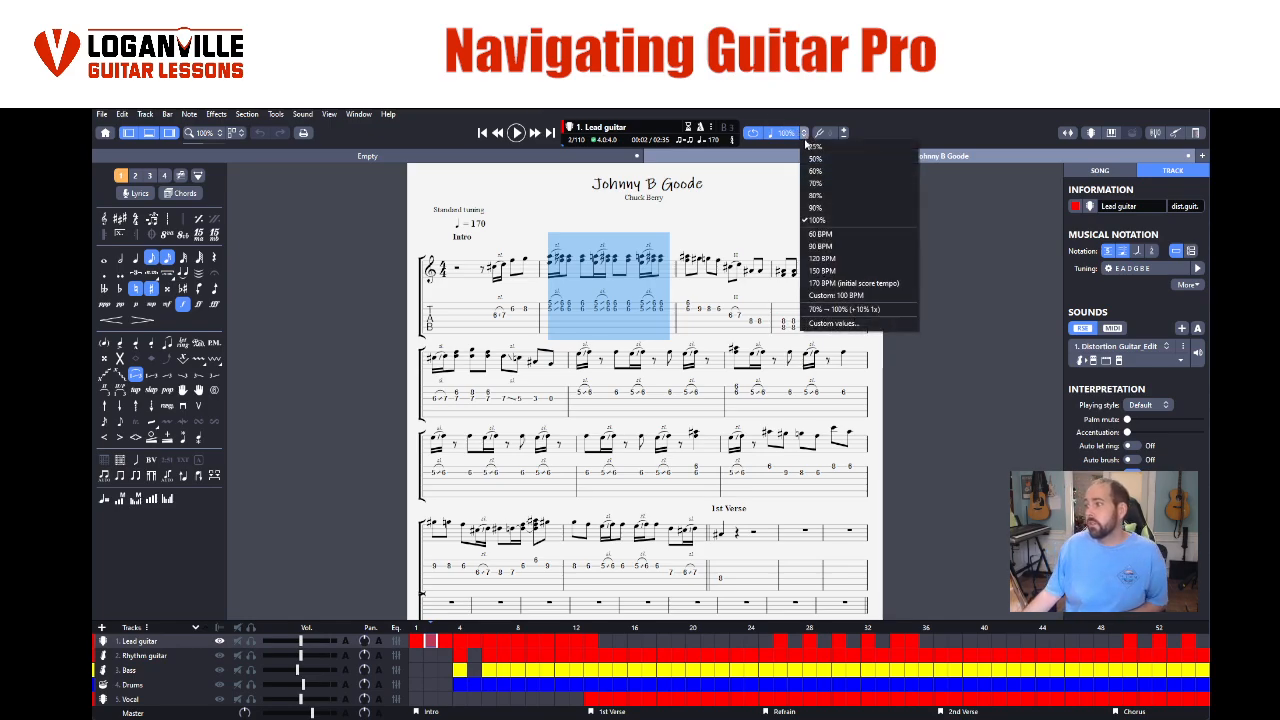
{"action": "left_click", "coordinate": [831, 332]}
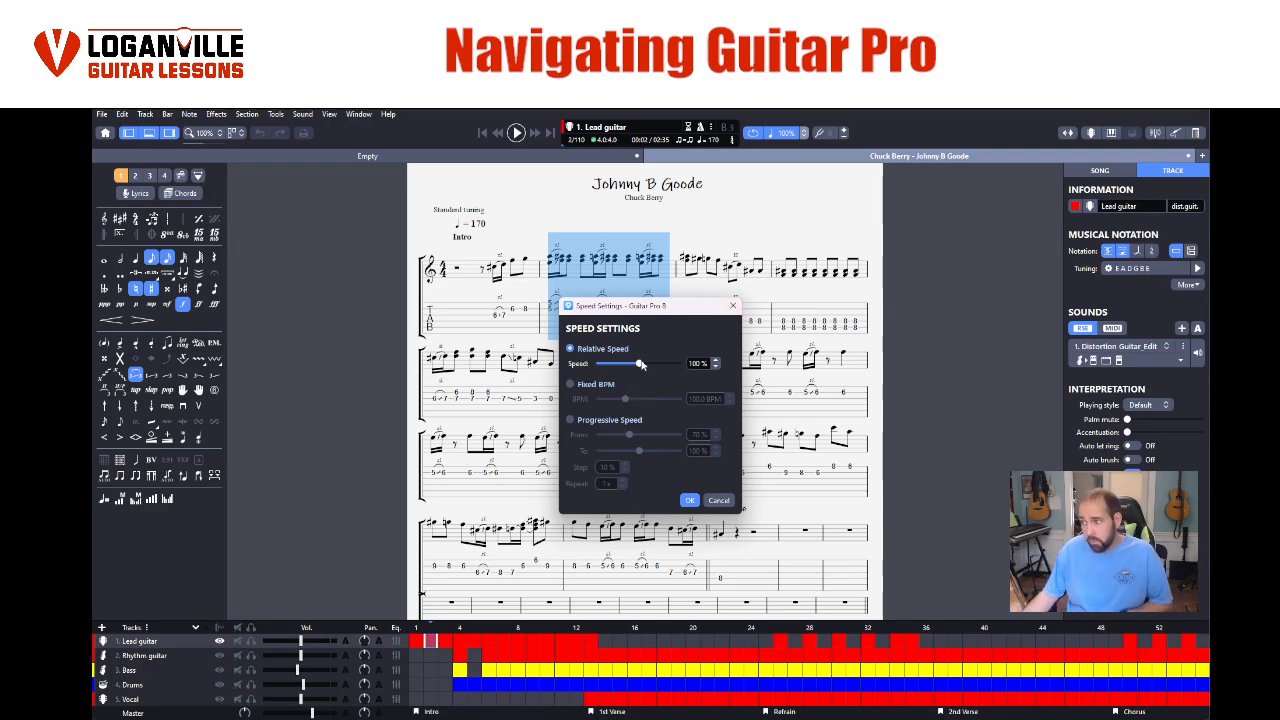
{"action": "left_click_drag", "start_coordinate": [641, 364], "coordinate": [626, 366]}
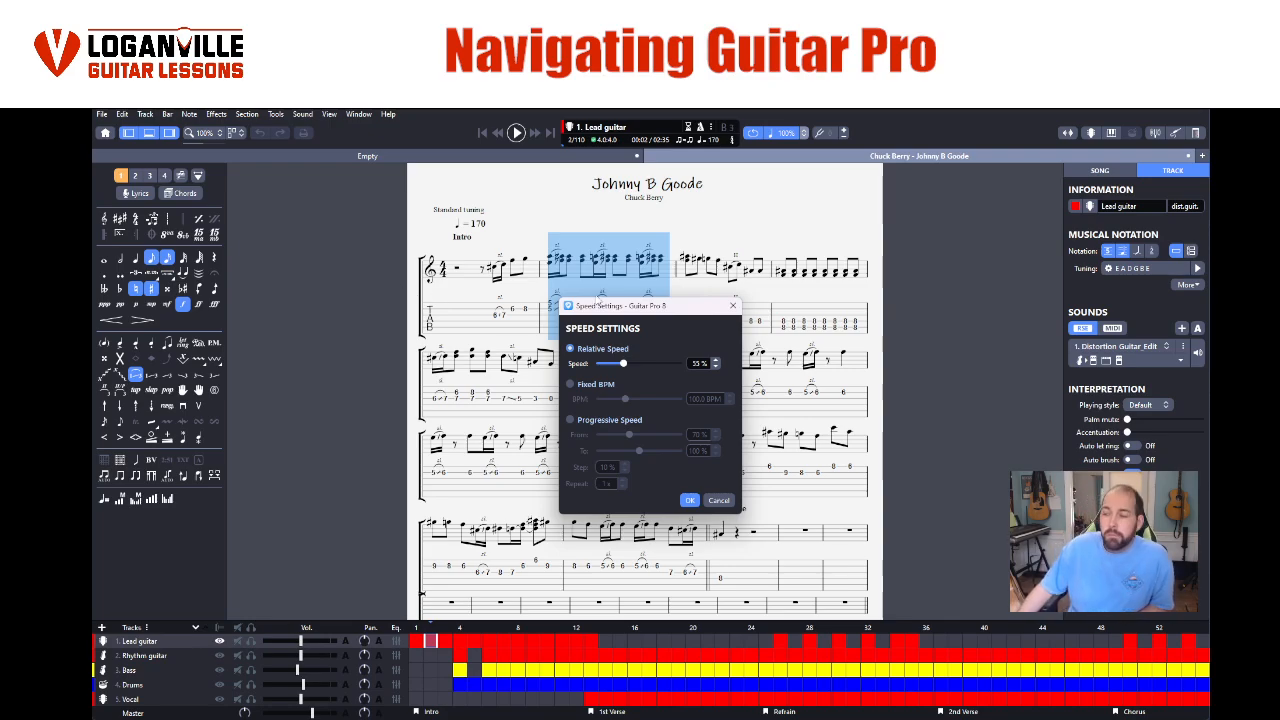
{"action": "left_click", "coordinate": [572, 420]}
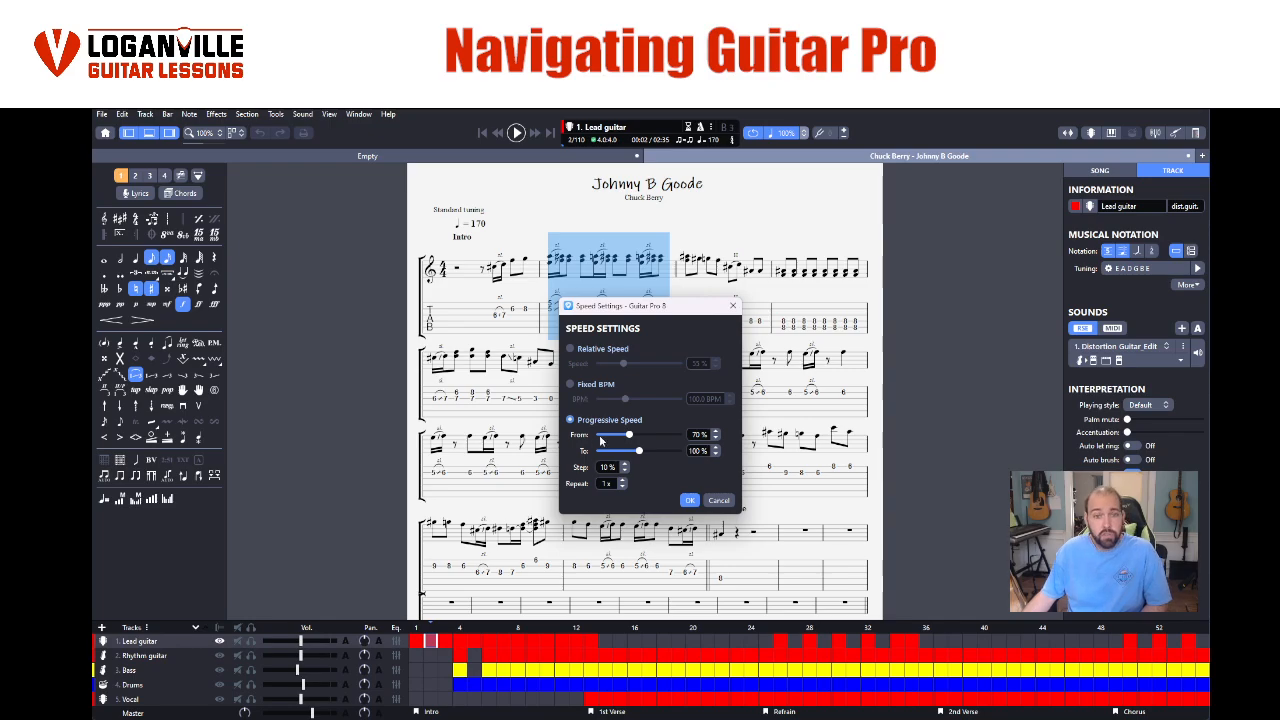
{"action": "left_click_drag", "start_coordinate": [621, 440], "coordinate": [618, 437]}
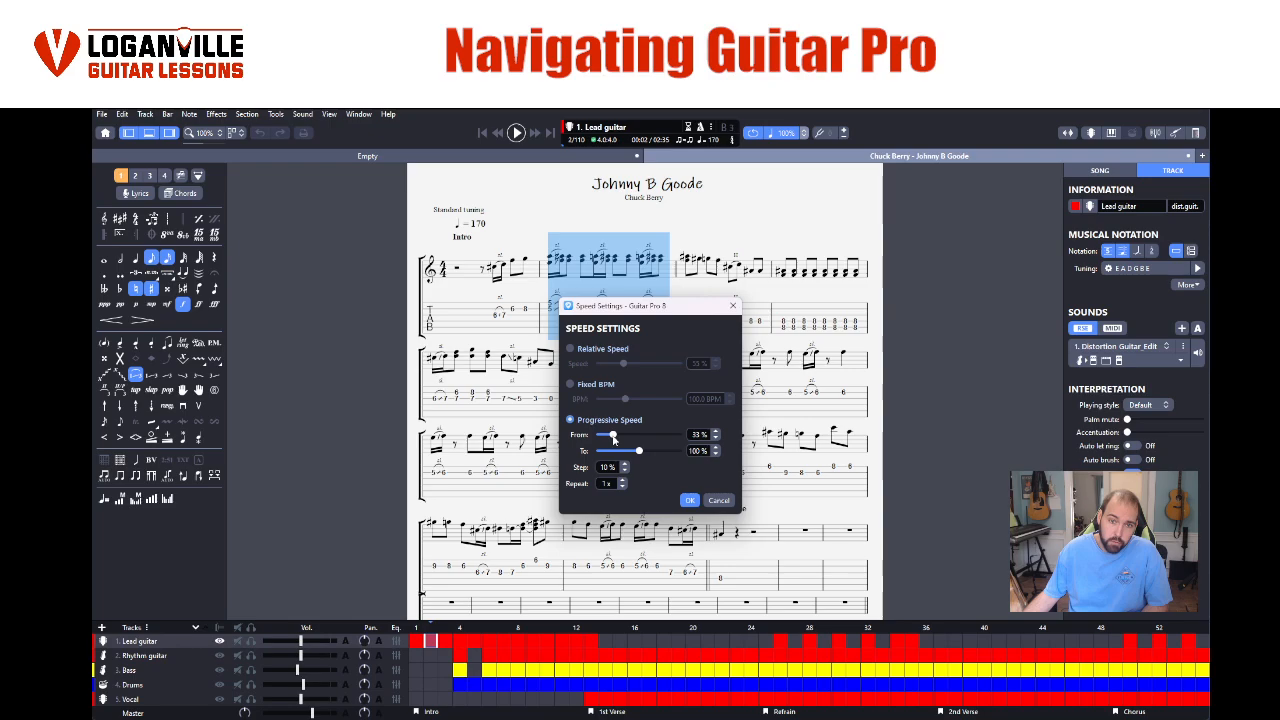
{"action": "double_click", "coordinate": [693, 451]}
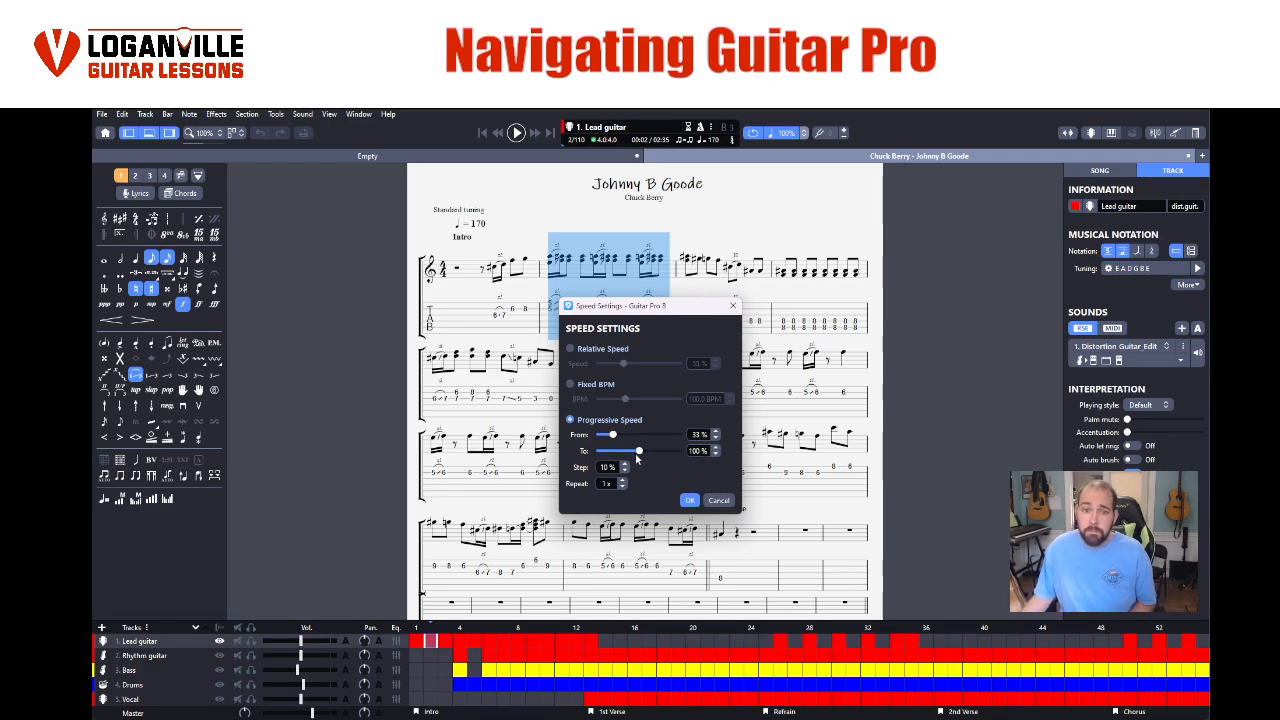
{"action": "left_click_drag", "start_coordinate": [643, 449], "coordinate": [630, 455]}
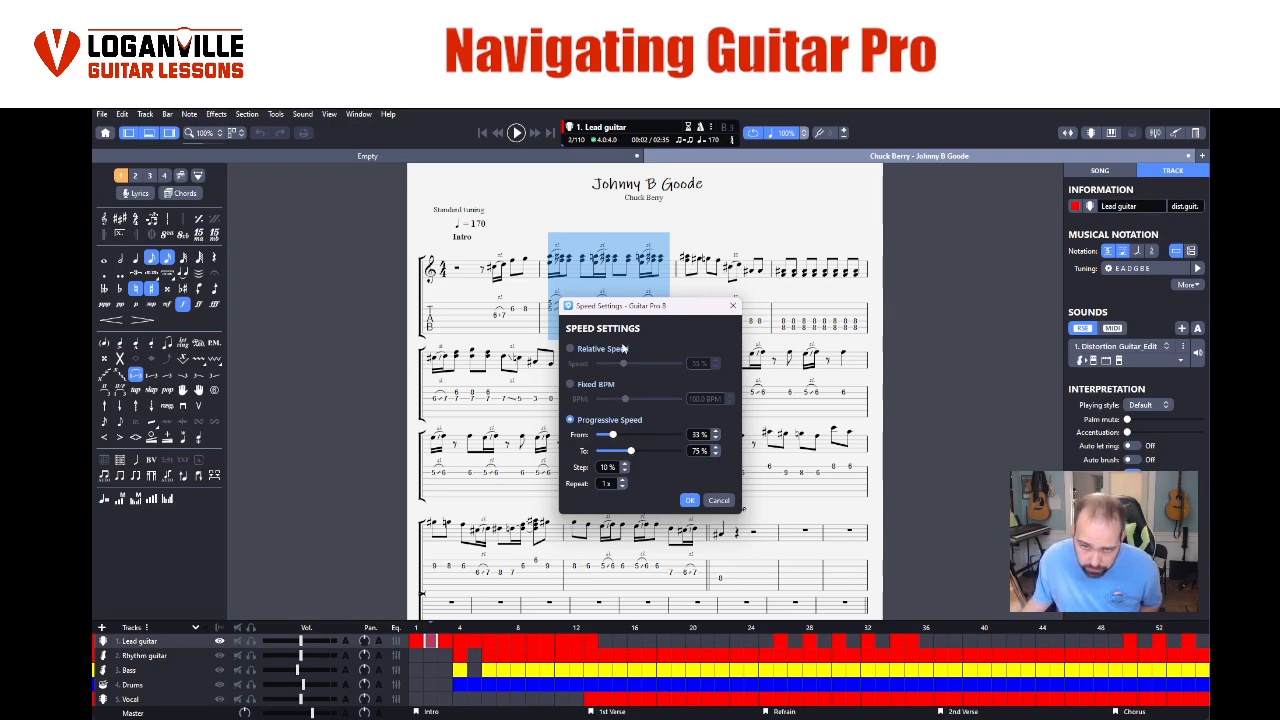
- Set the progressive speed to rise from 30% to 80% in 20% steps, repeating each 2x, and apply it
{"action": "left_click", "coordinate": [625, 470]}
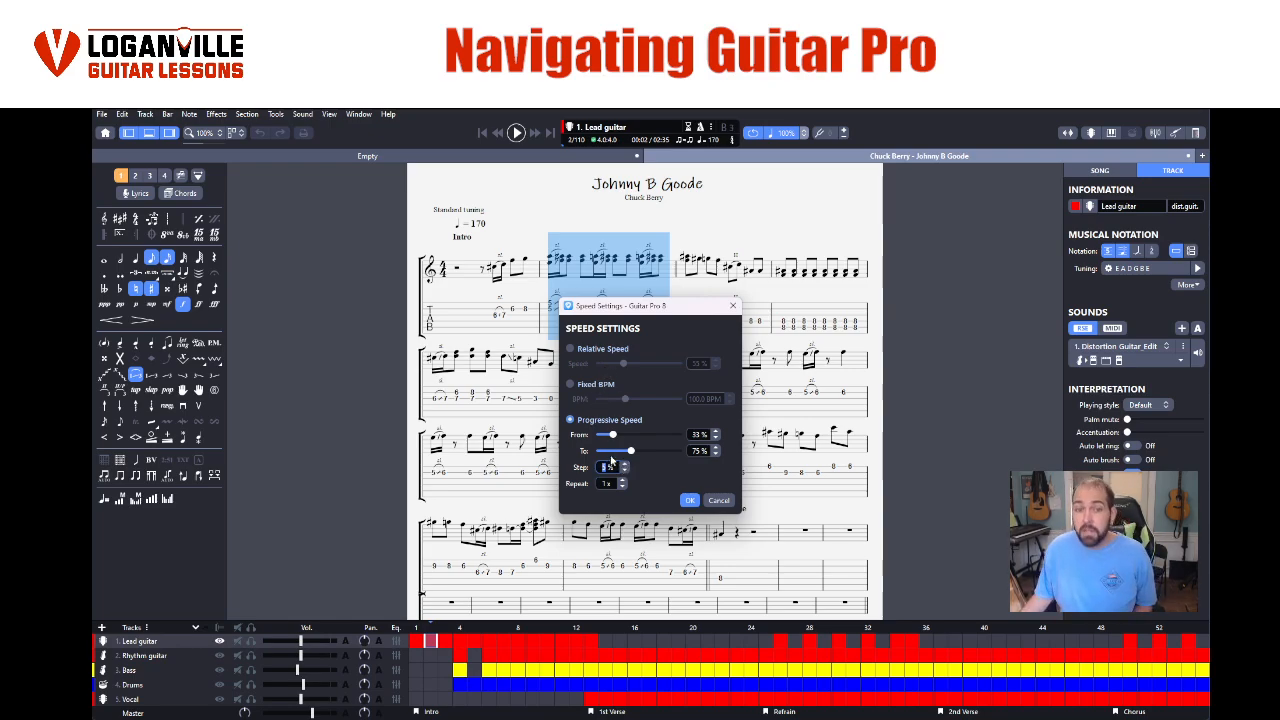
{"action": "left_click", "coordinate": [623, 483]}
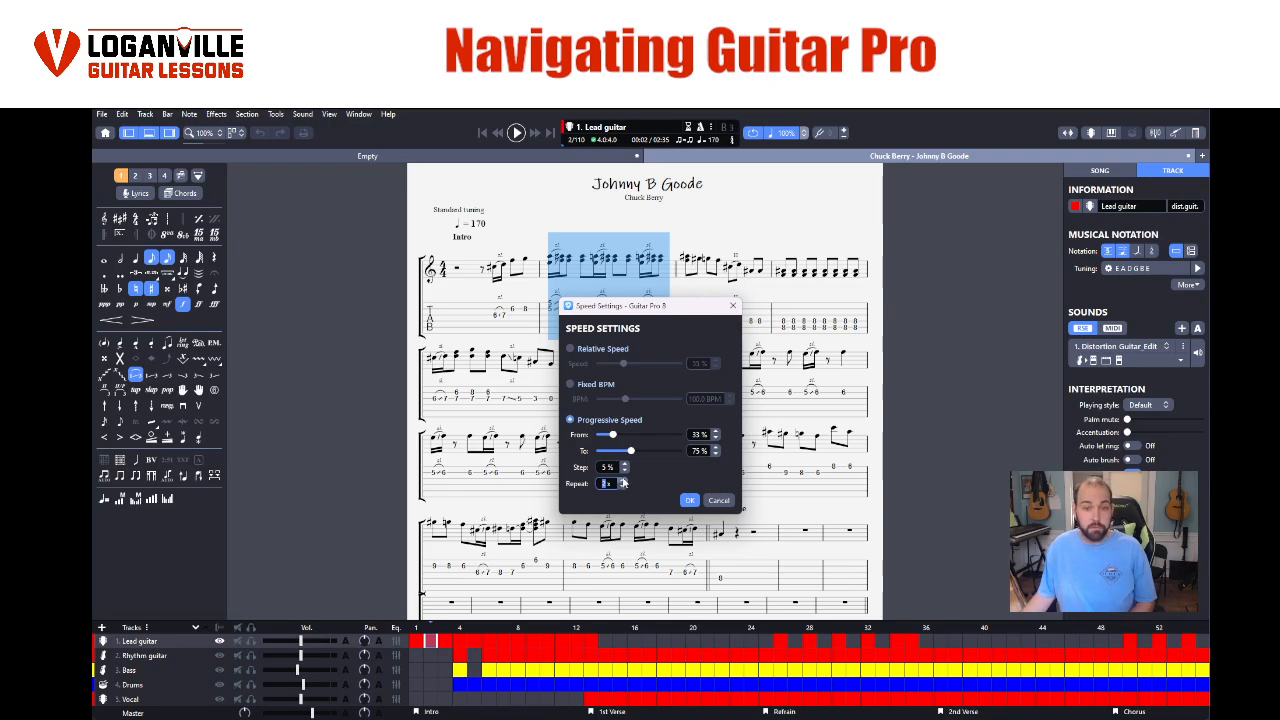
{"action": "left_click", "coordinate": [624, 467]}
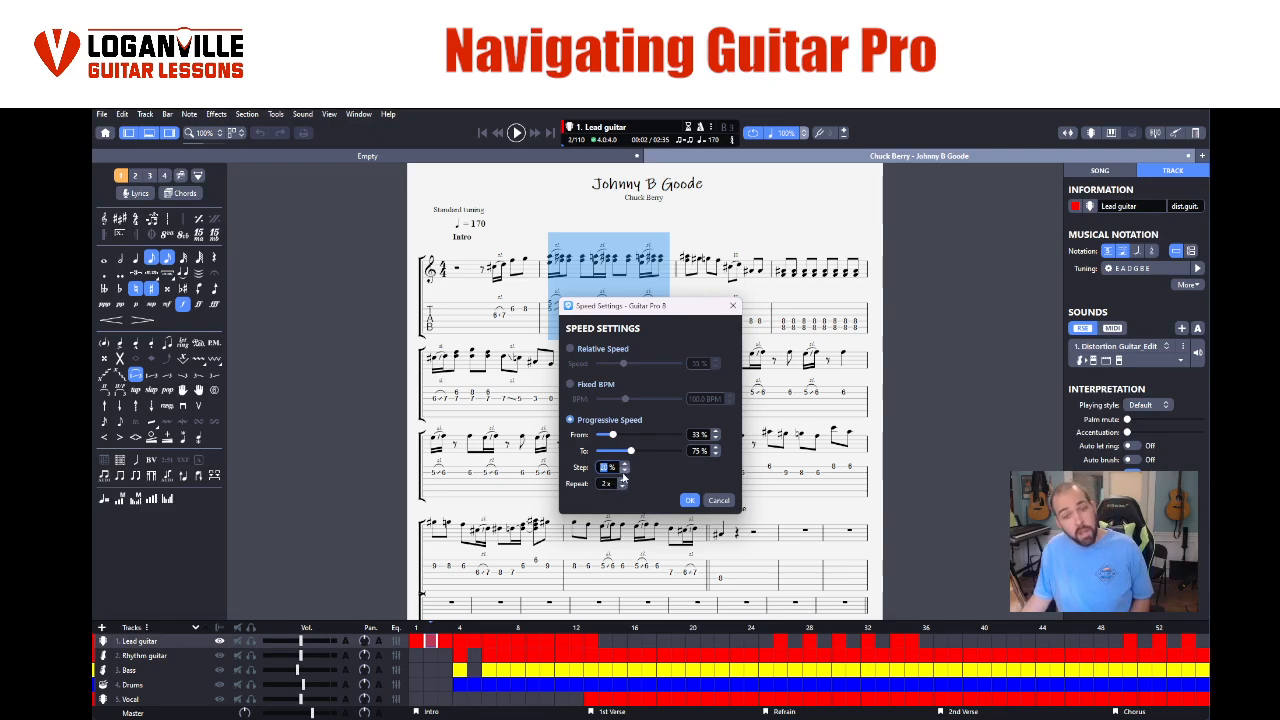
{"action": "left_click", "coordinate": [715, 438]}
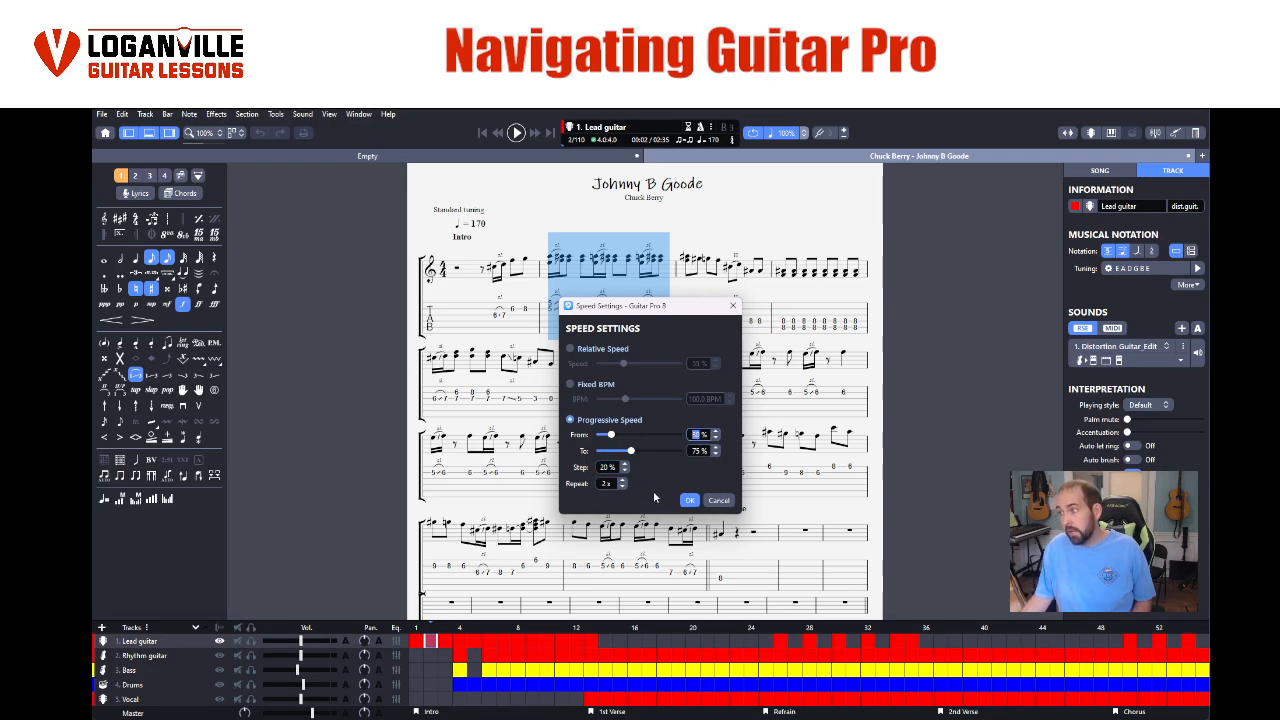
{"action": "left_click", "coordinate": [716, 452]}
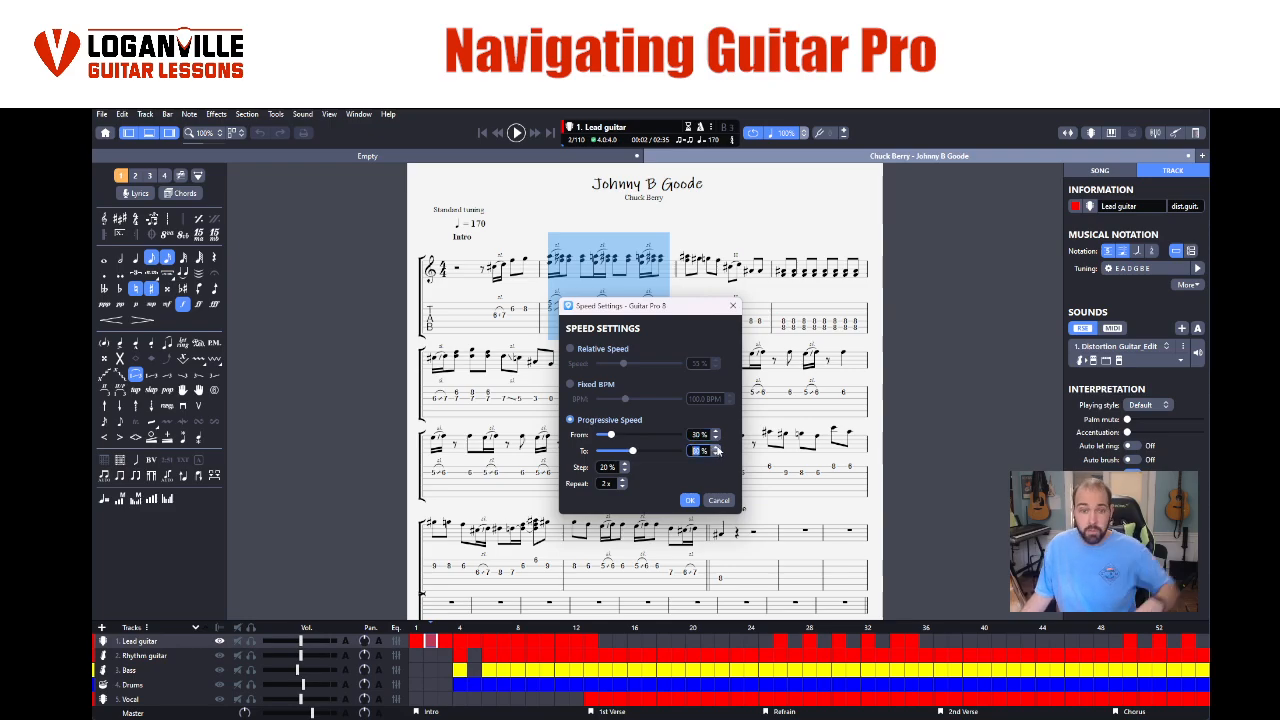
{"action": "left_click", "coordinate": [689, 500]}
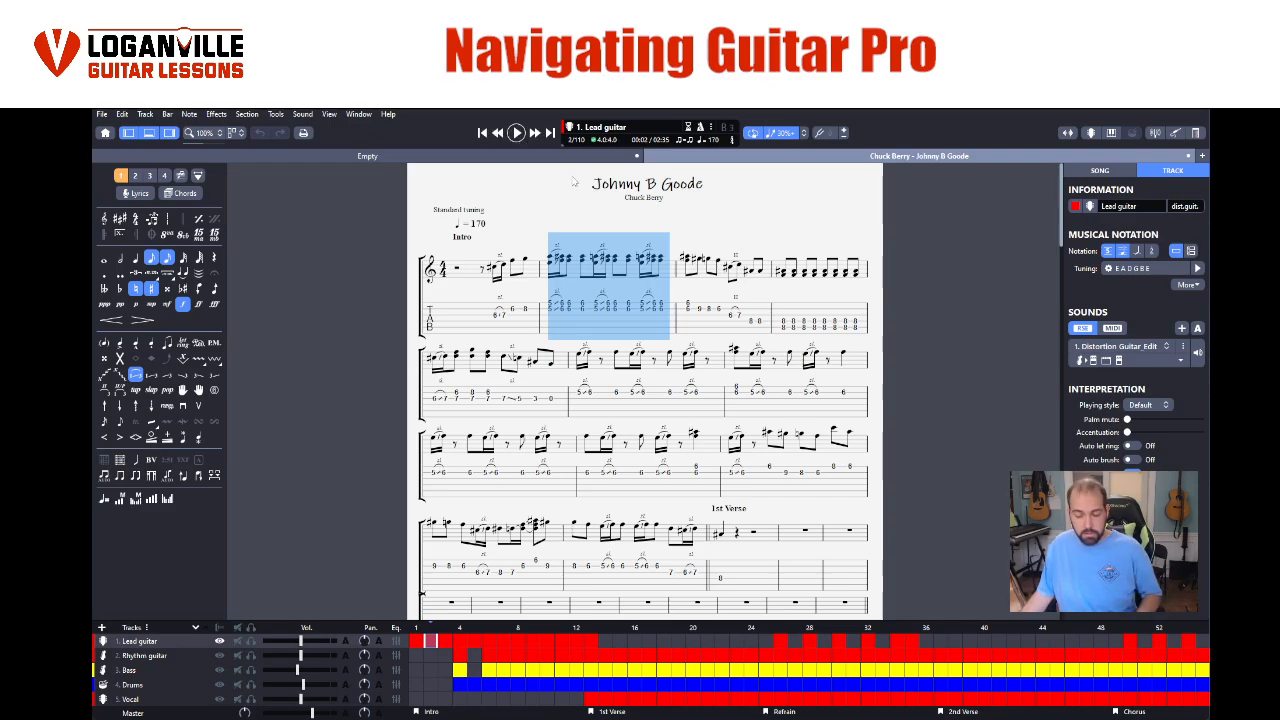
- Play the looped bar with the progressive speed and switch the relative speed to 60% during playback
{"action": "key", "text": "space"}
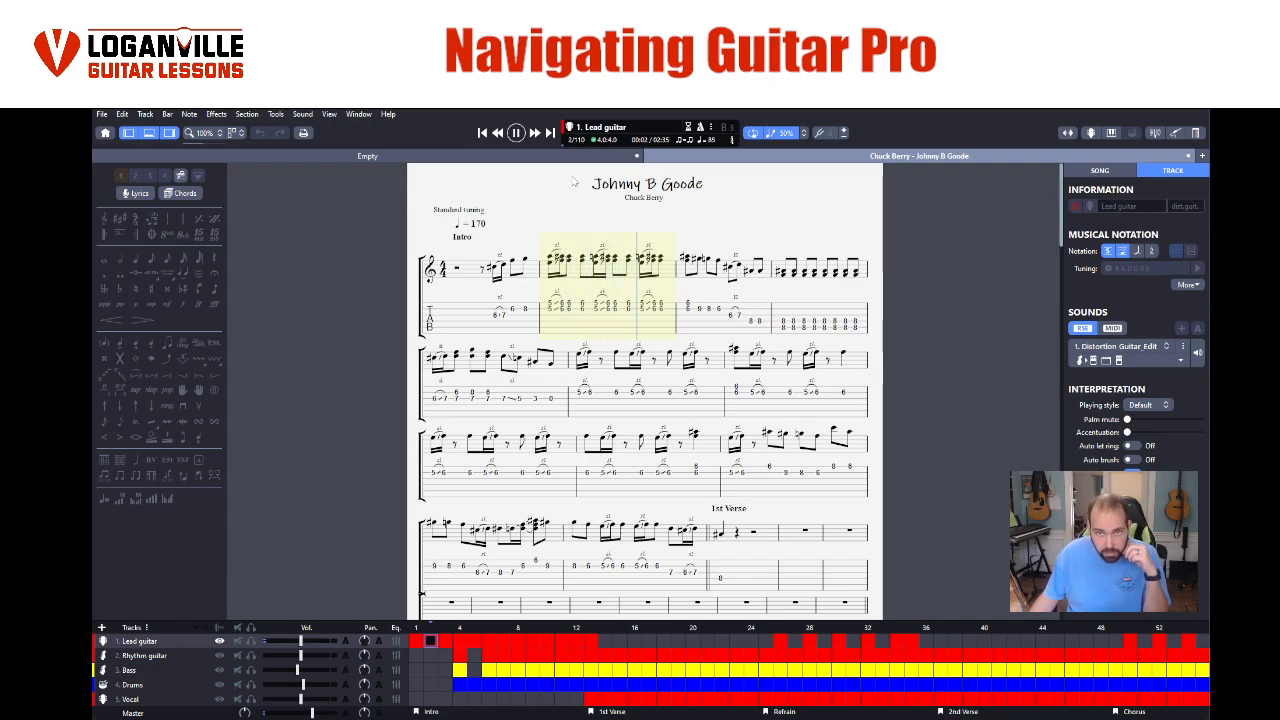
{"action": "left_click", "coordinate": [803, 133]}
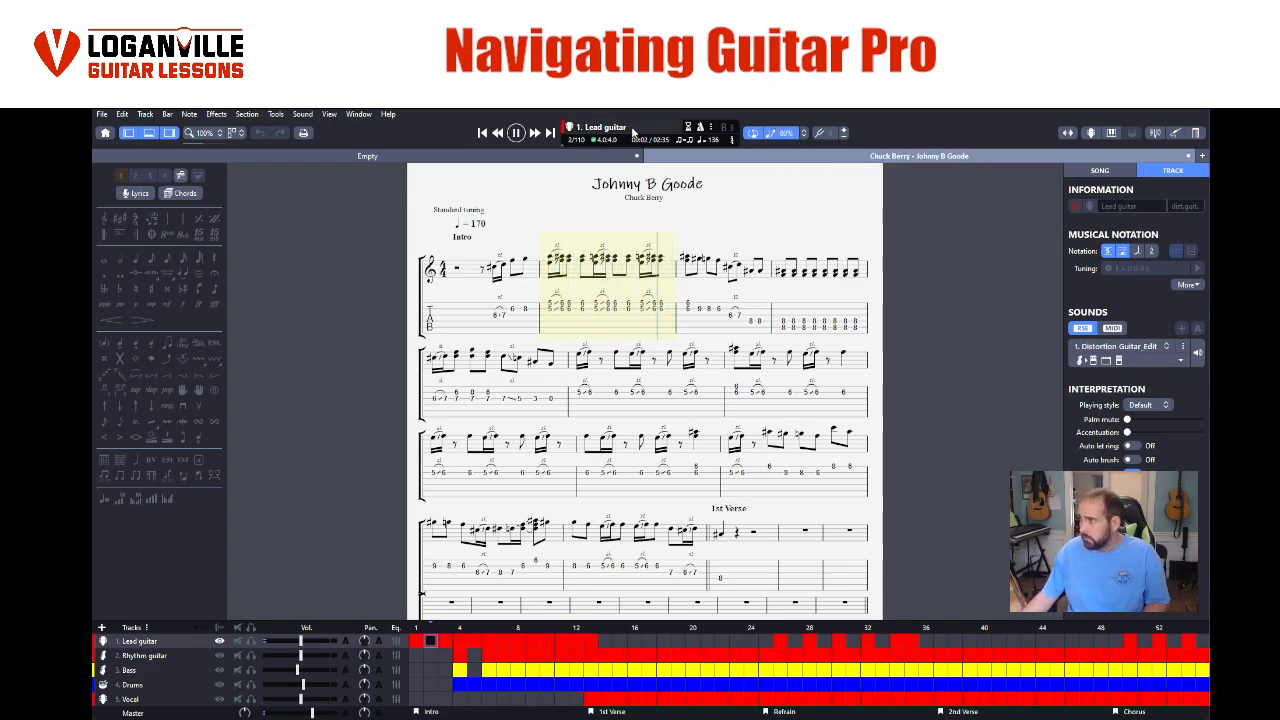
{"action": "left_click", "coordinate": [769, 138]}
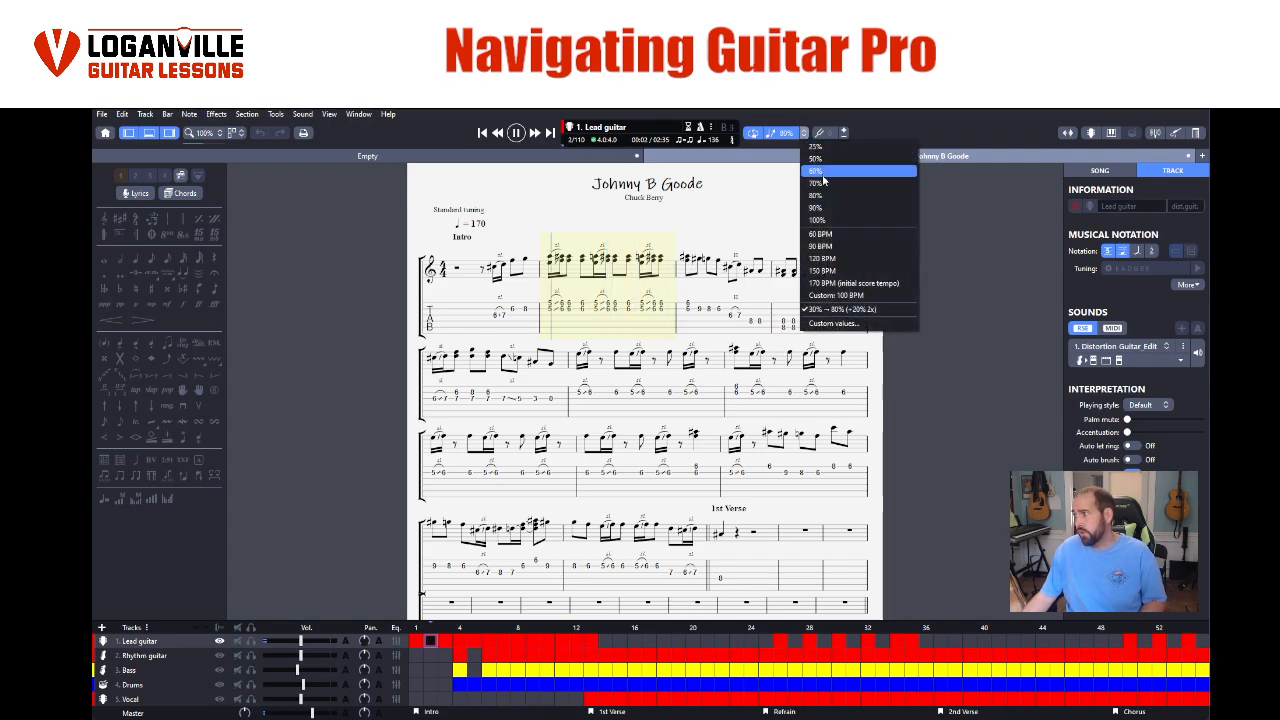
{"action": "left_click", "coordinate": [822, 172]}
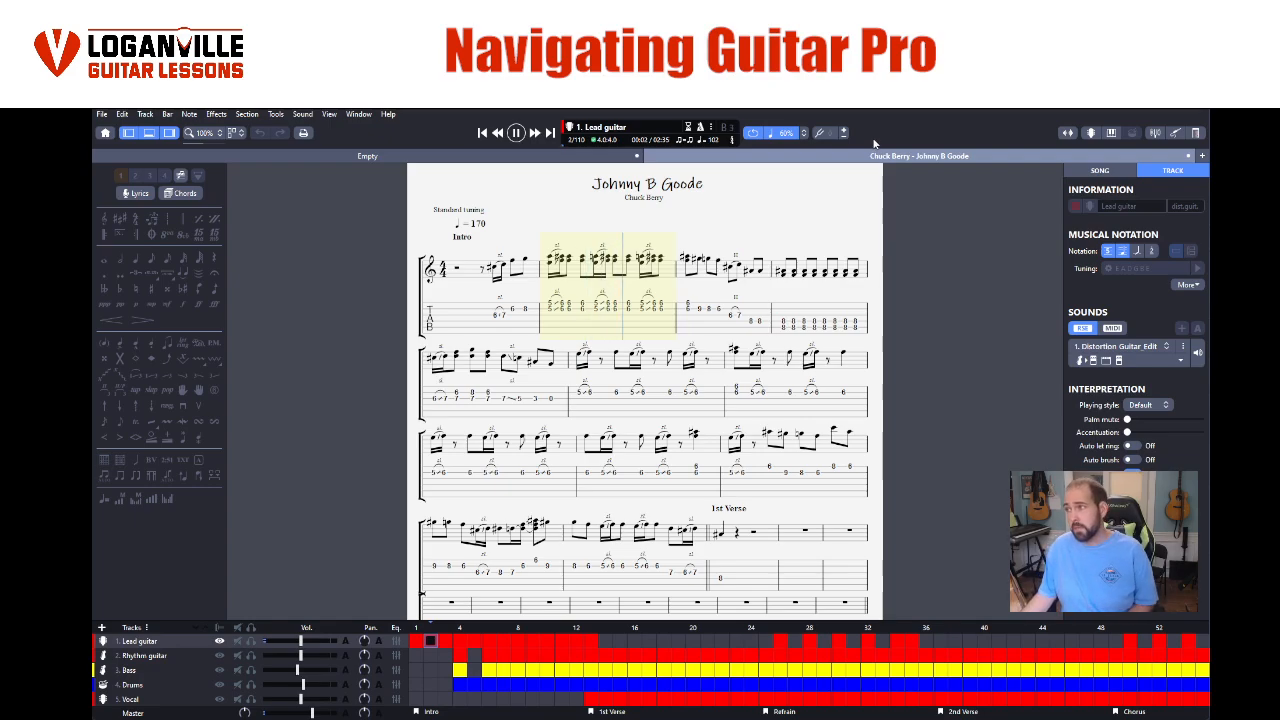
- Activate the metronome, lower its volume, switch off the visual metronome and set the count-in duration to 2 bars
{"action": "left_click", "coordinate": [699, 128]}
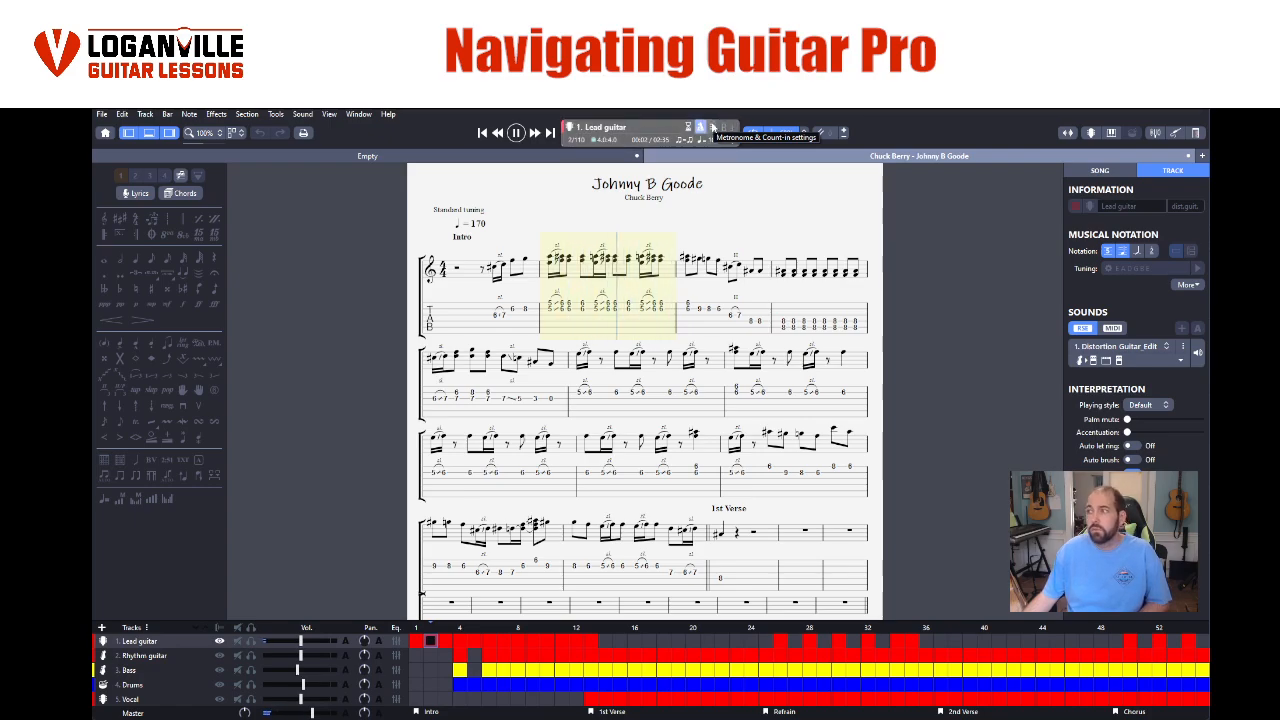
{"action": "left_click", "coordinate": [713, 128]}
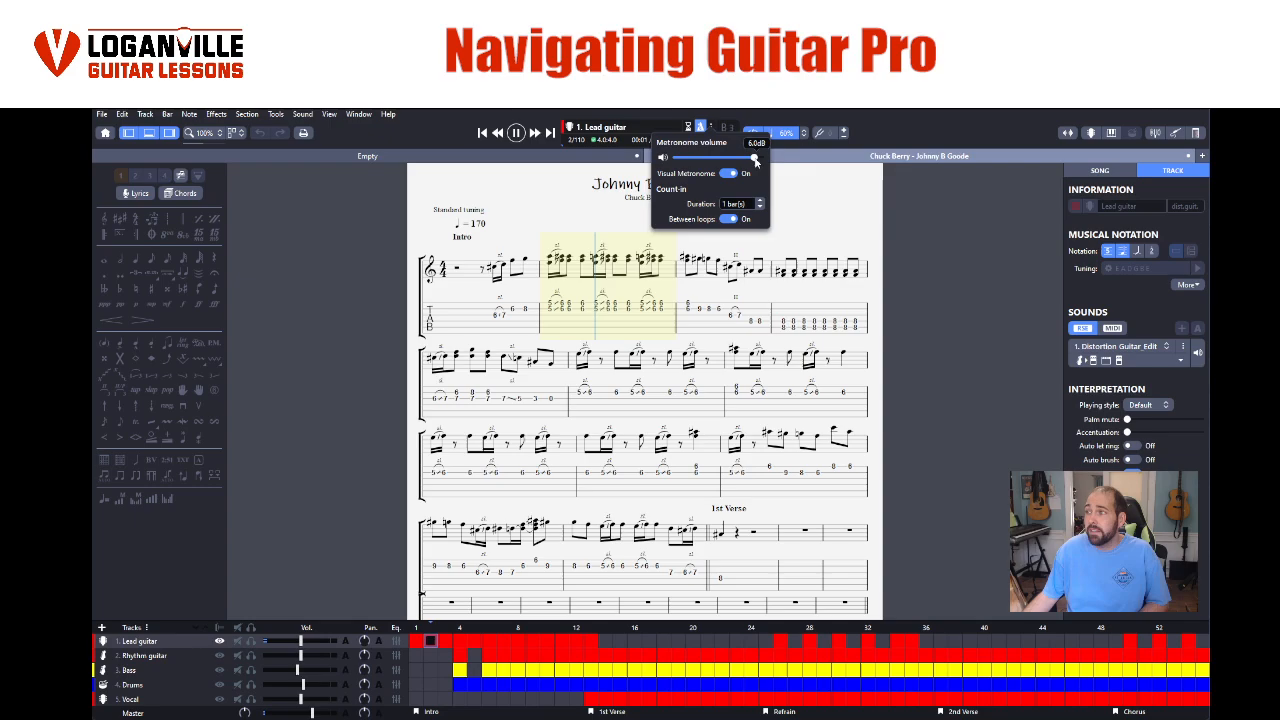
{"action": "left_click", "coordinate": [713, 133]}
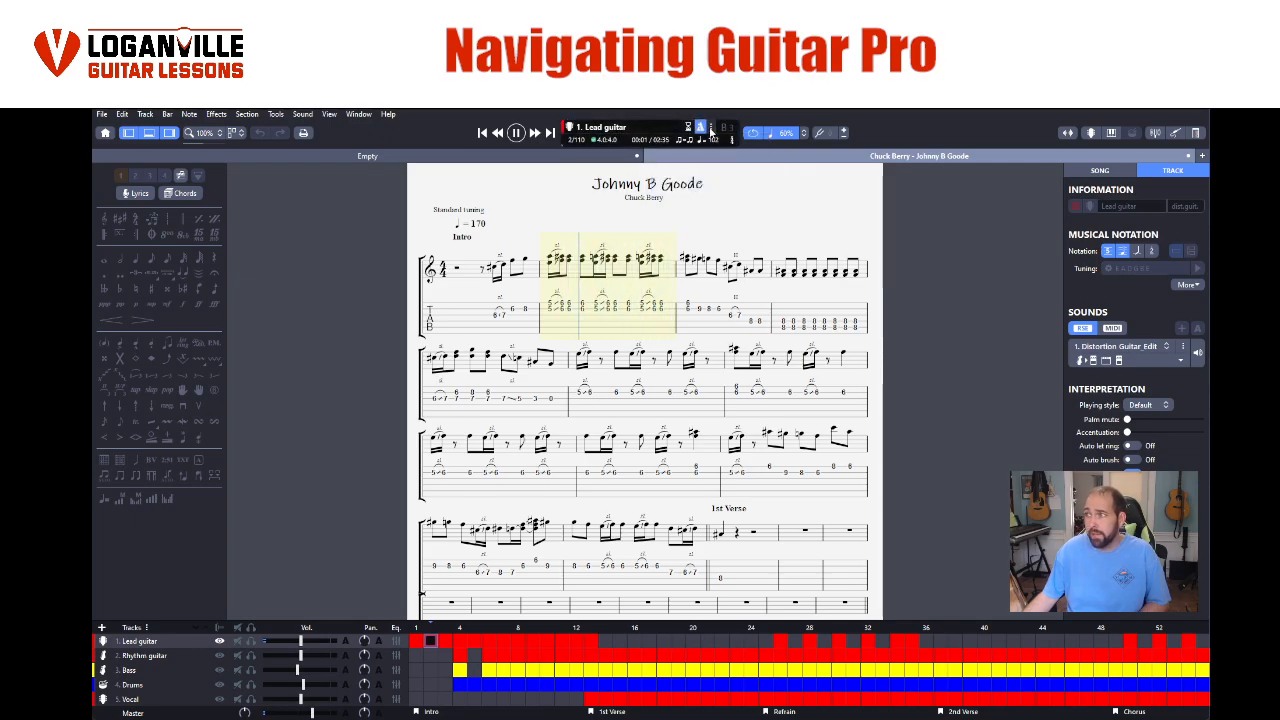
{"action": "left_click", "coordinate": [713, 133]}
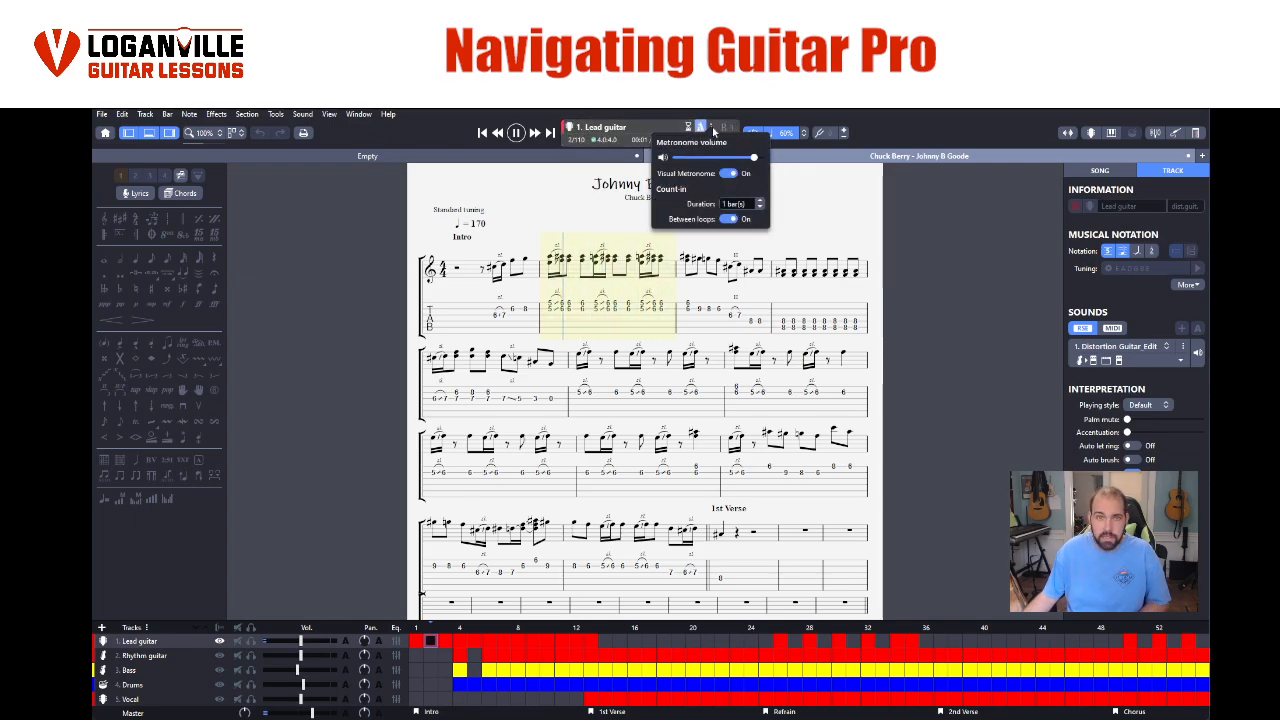
{"action": "left_click_drag", "start_coordinate": [725, 158], "coordinate": [722, 159]}
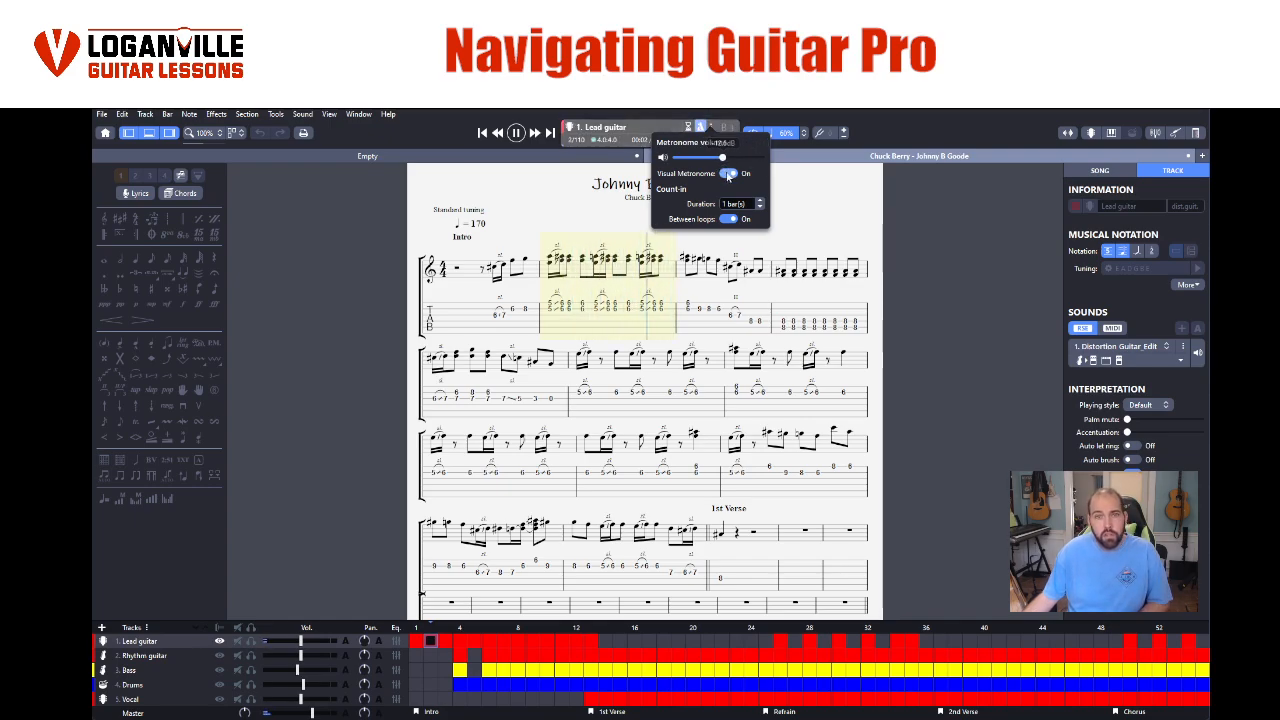
{"action": "left_click", "coordinate": [729, 174]}
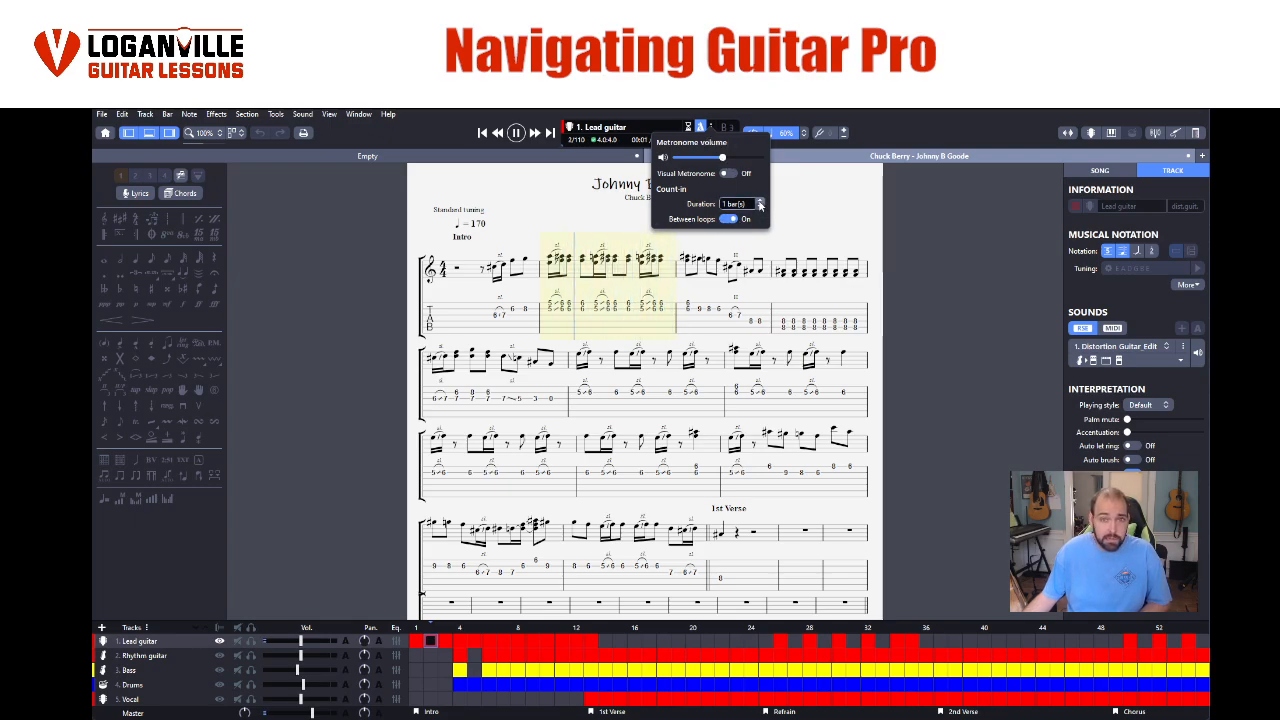
{"action": "left_click", "coordinate": [758, 200]}
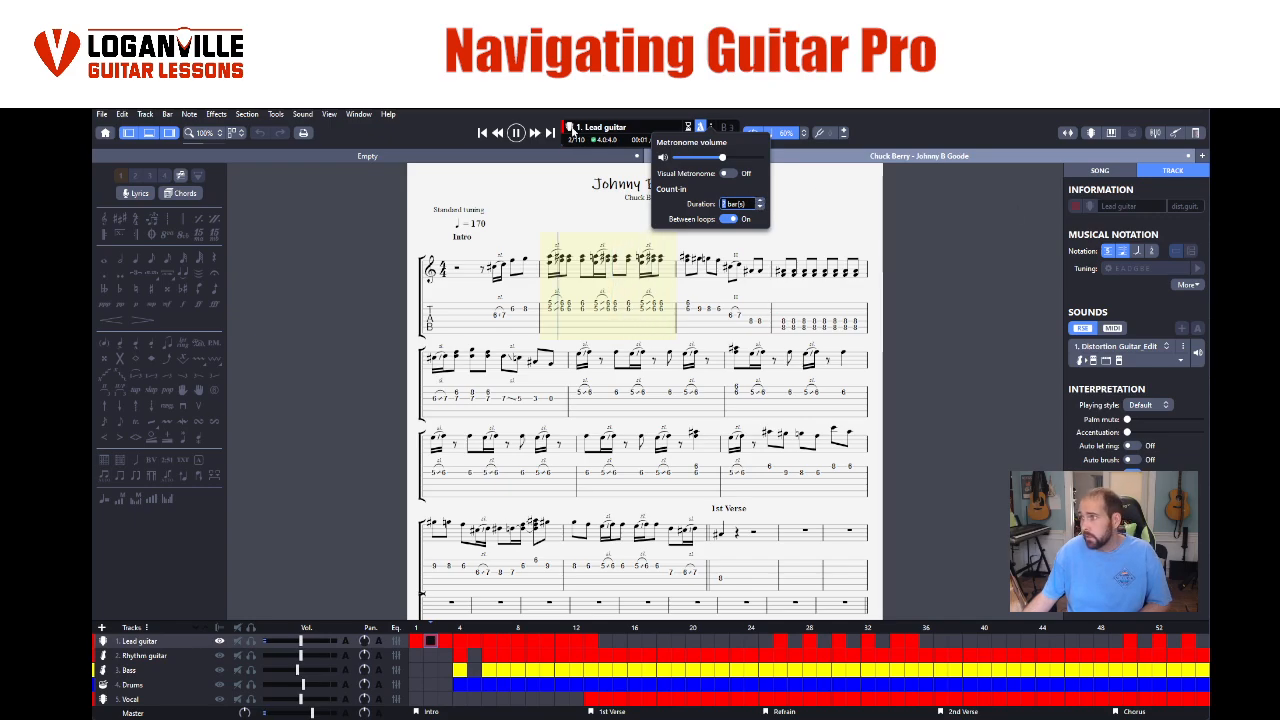
- Deactivate the metronome, play the looped bar without it and stop playback
{"action": "left_click", "coordinate": [516, 133]}
{"action": "left_click", "coordinate": [516, 137]}
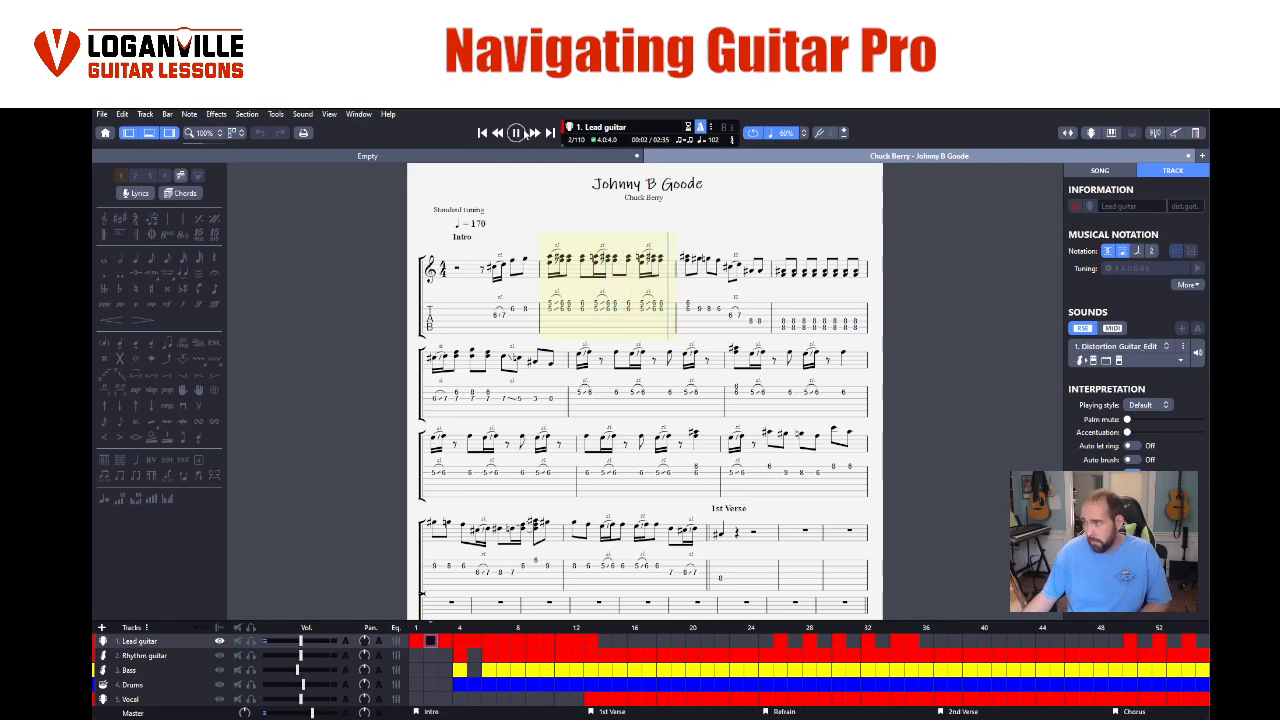
{"action": "left_click", "coordinate": [517, 133]}
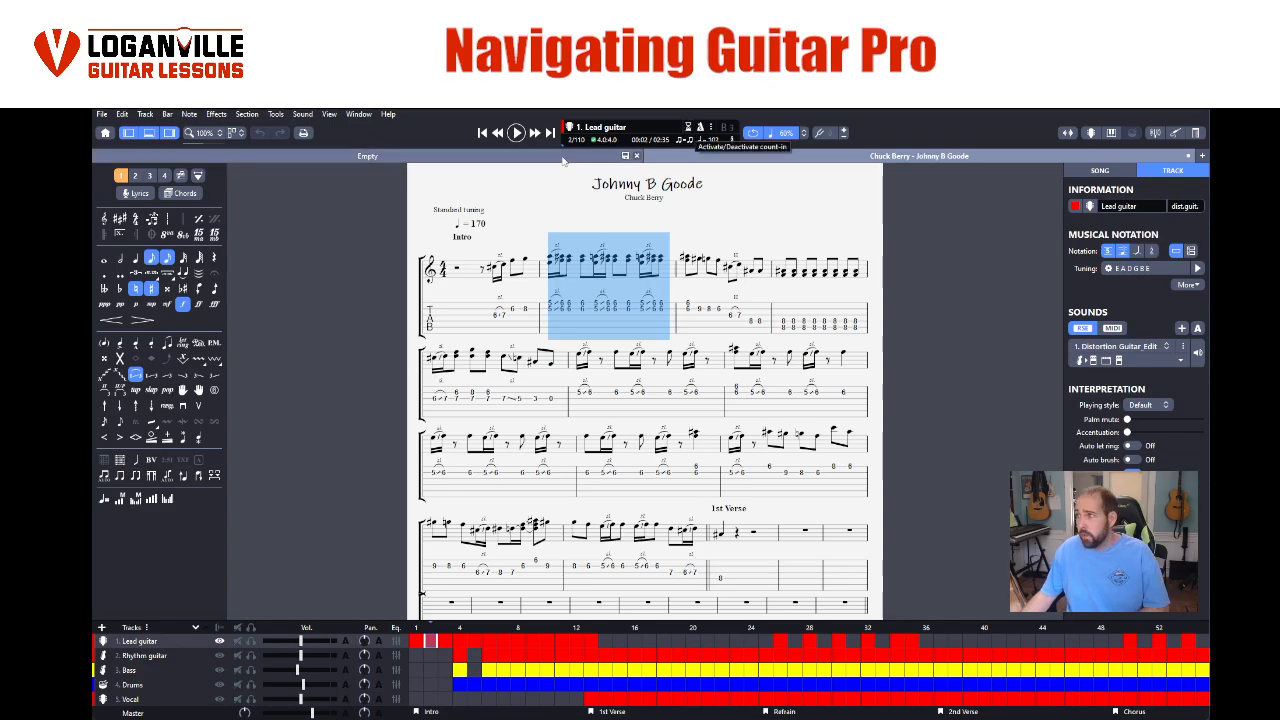
{"action": "left_click", "coordinate": [516, 133]}
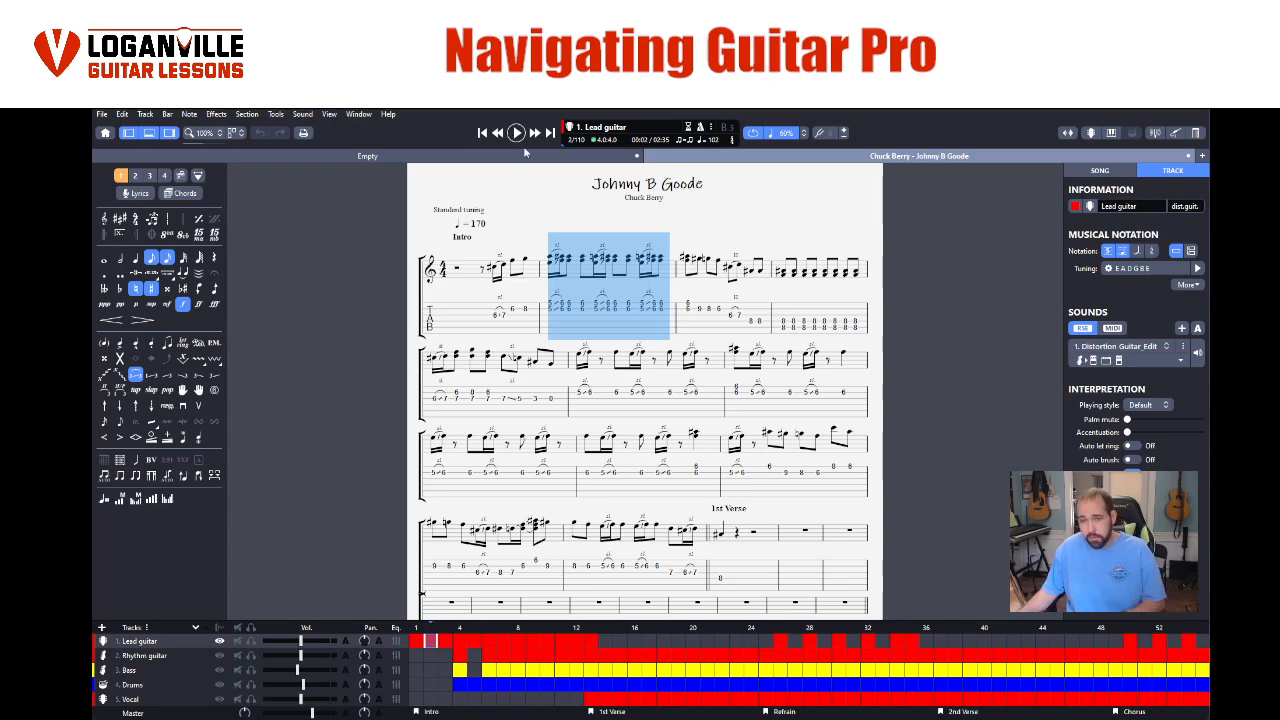
{"action": "key", "text": "space"}
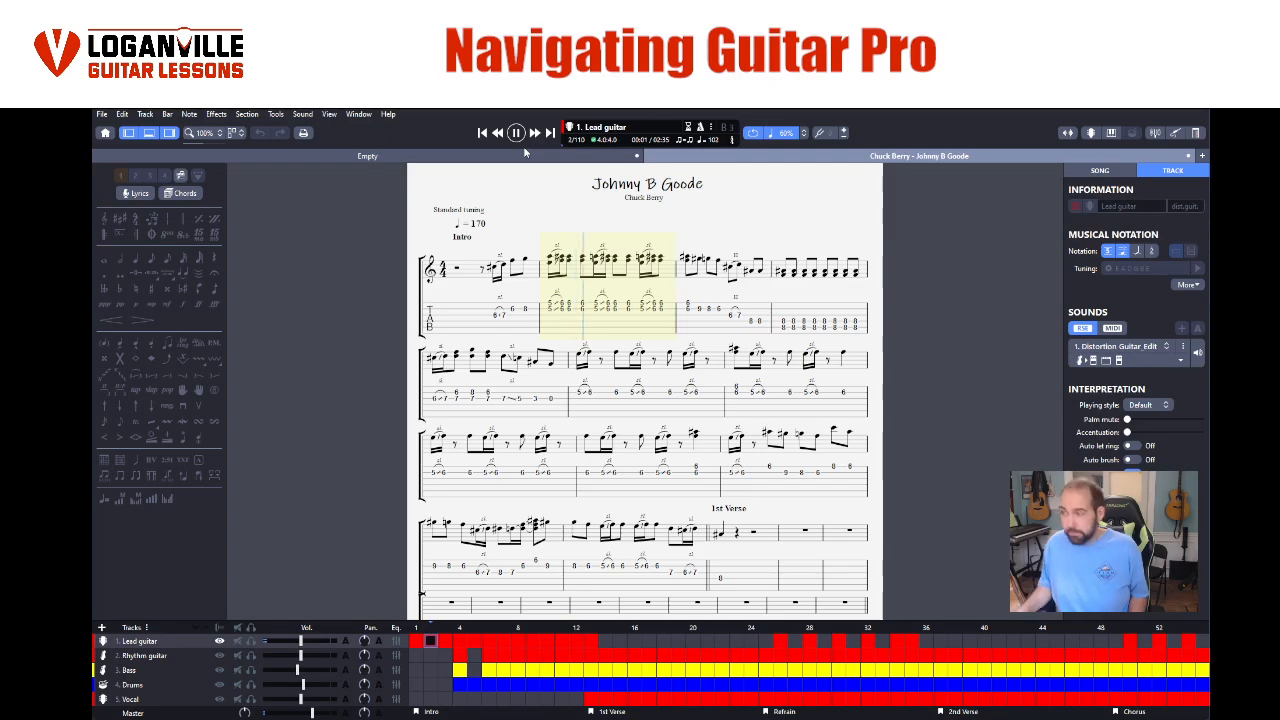
{"action": "key", "text": "space"}
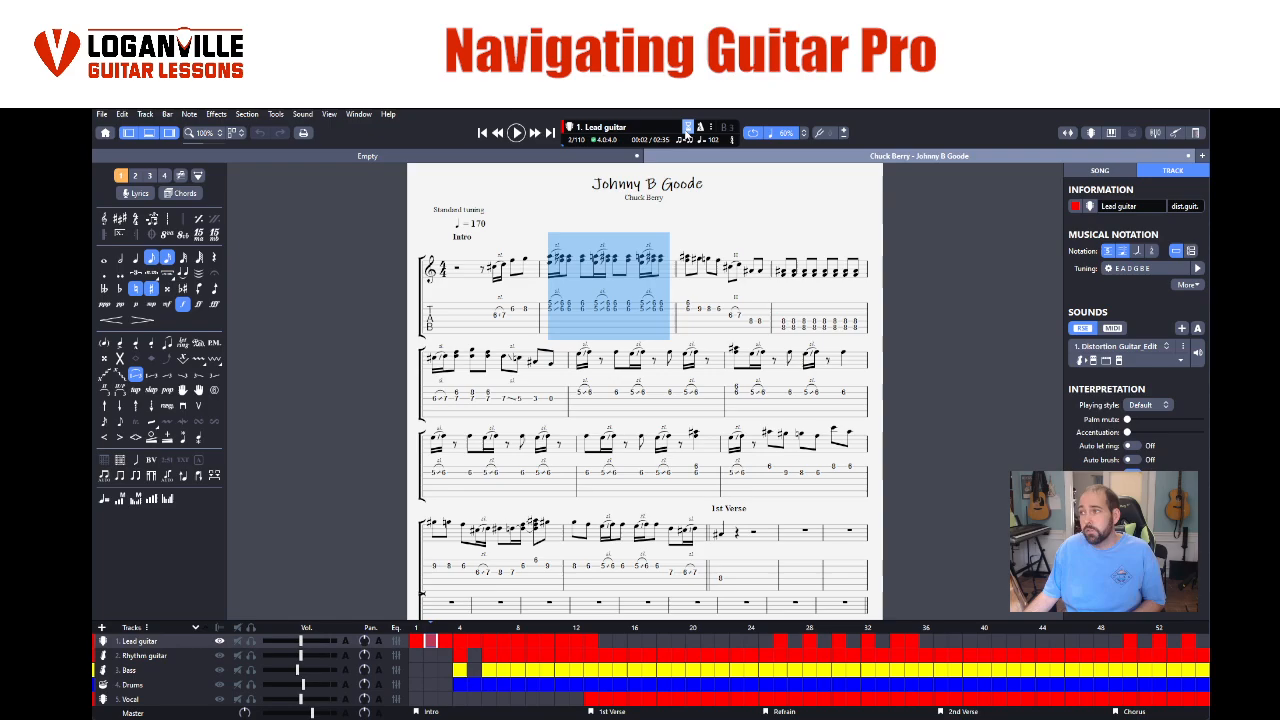
- Activate the count-in, play and stop the looped bar, check the count-in settings and restart playback
{"action": "key", "text": "space"}
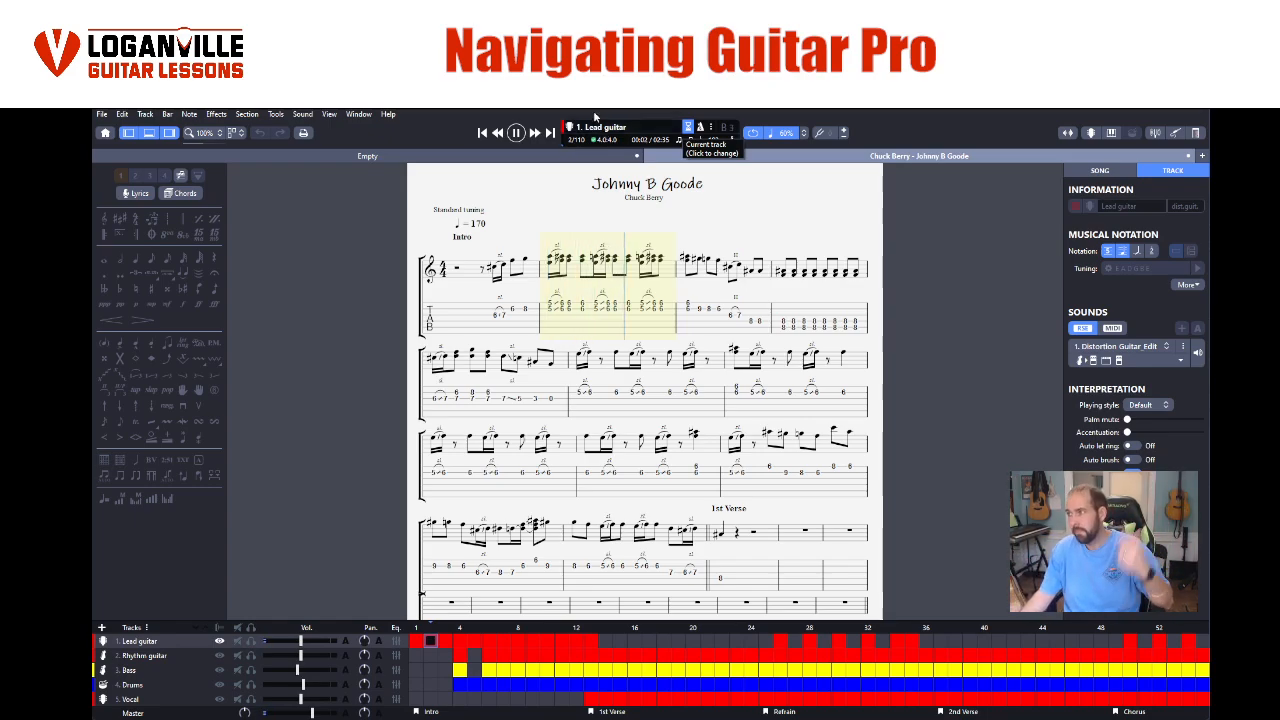
{"action": "key", "text": "space"}
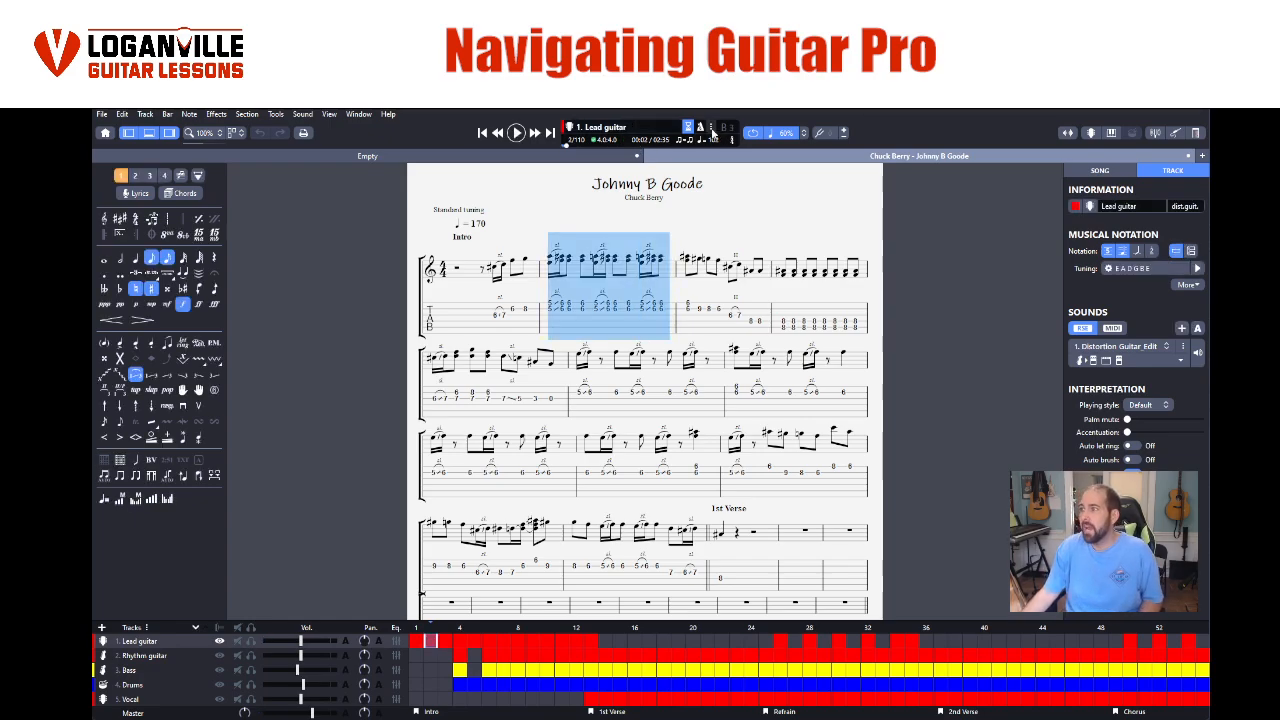
{"action": "left_click", "coordinate": [711, 128]}
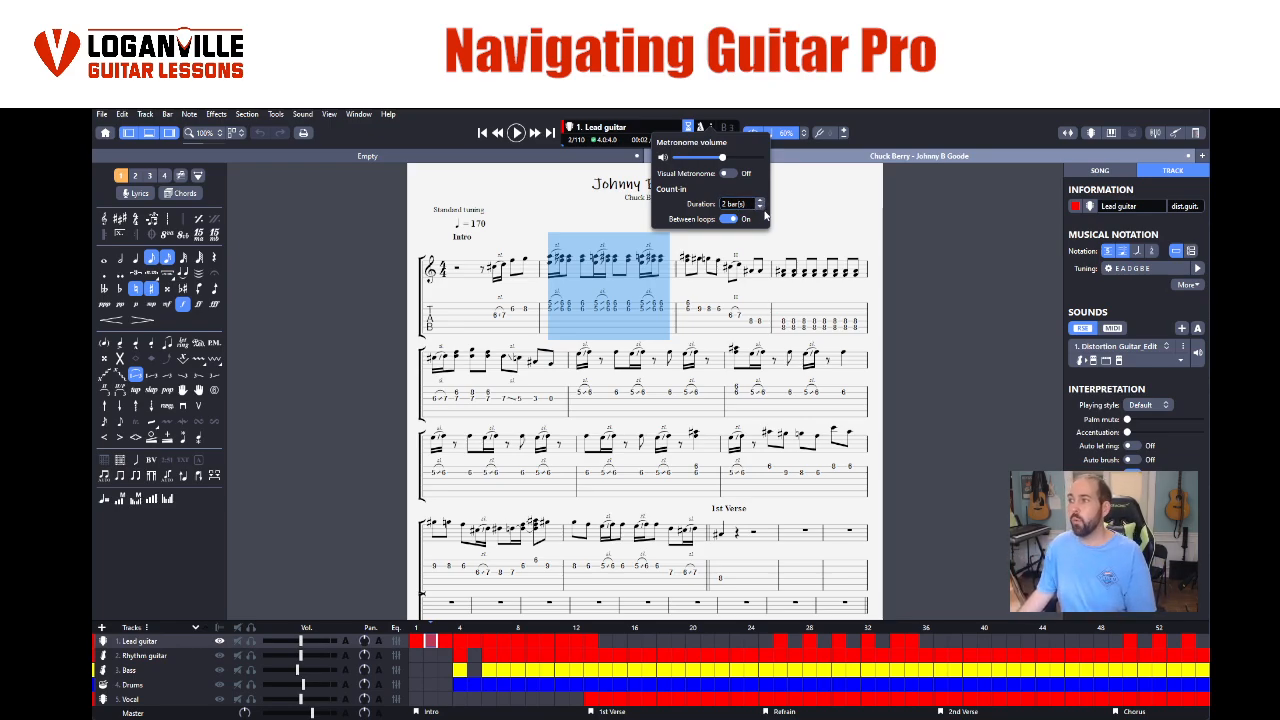
{"action": "left_click", "coordinate": [516, 133]}
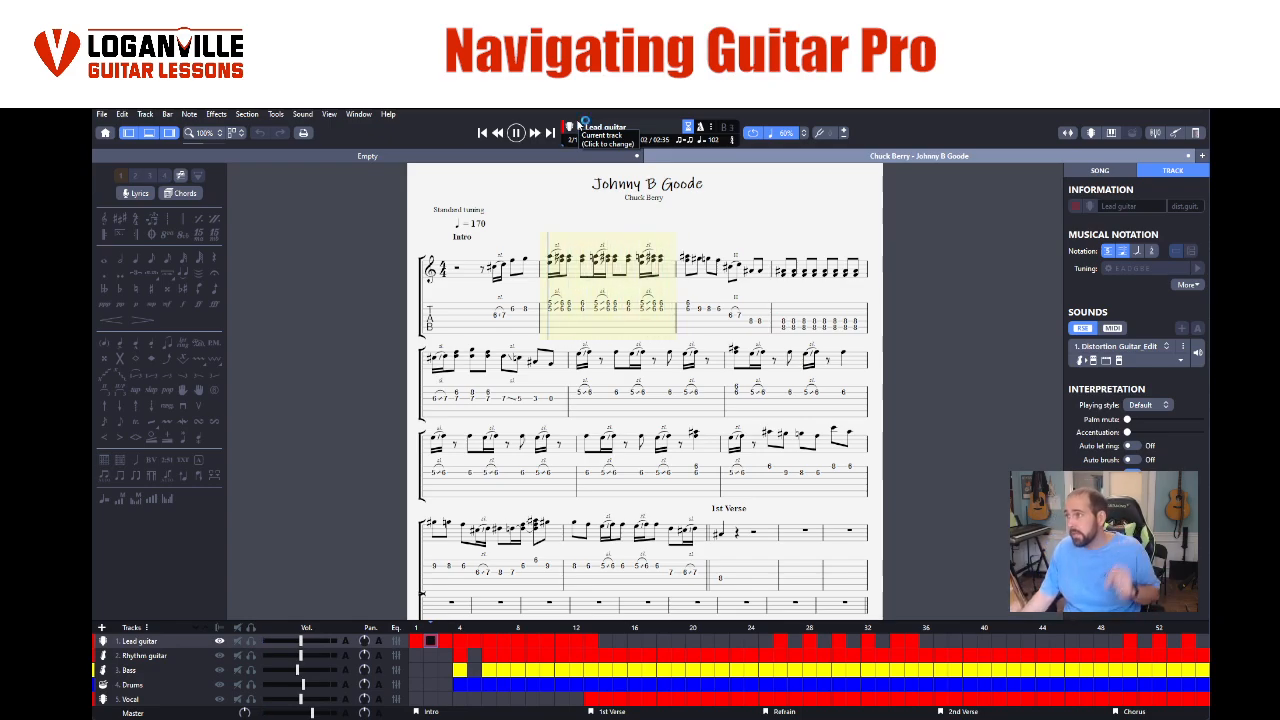
- Set the count-in duration to 1 bar, switch off the count-in between loops, and audition the looped bar
{"action": "left_click", "coordinate": [714, 128]}
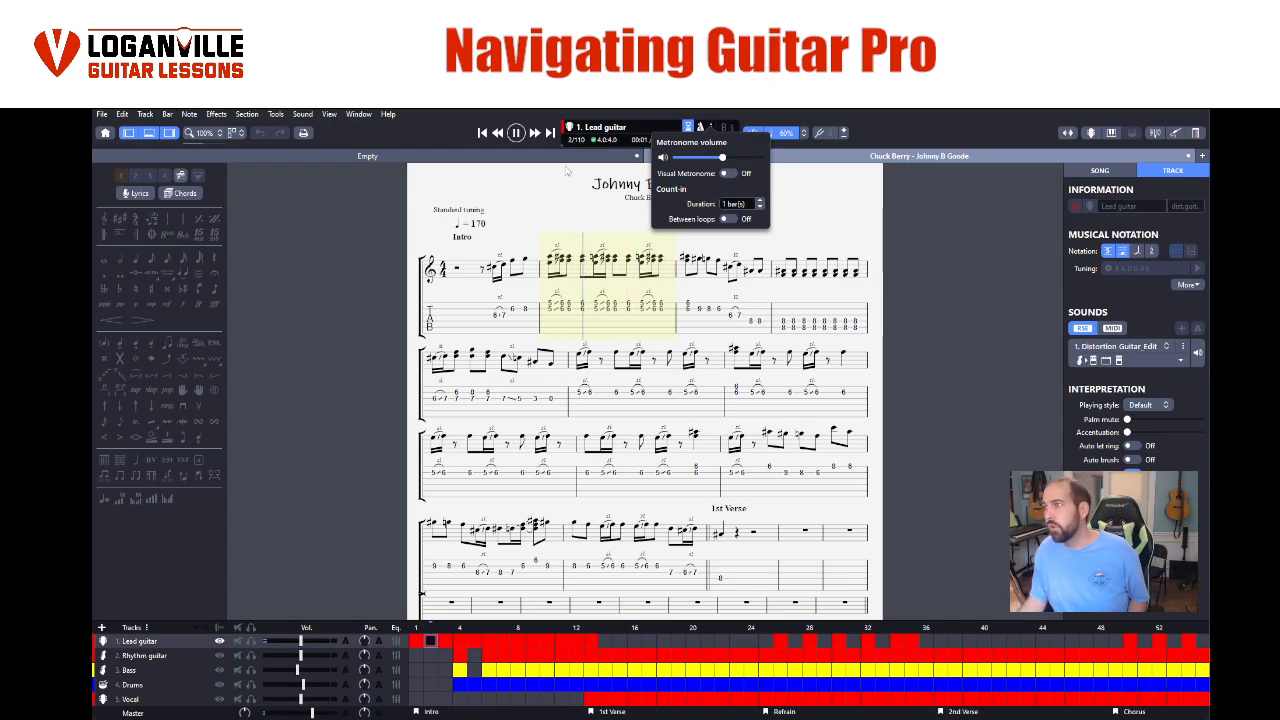
{"action": "left_click", "coordinate": [520, 164]}
{"action": "left_click", "coordinate": [516, 133]}
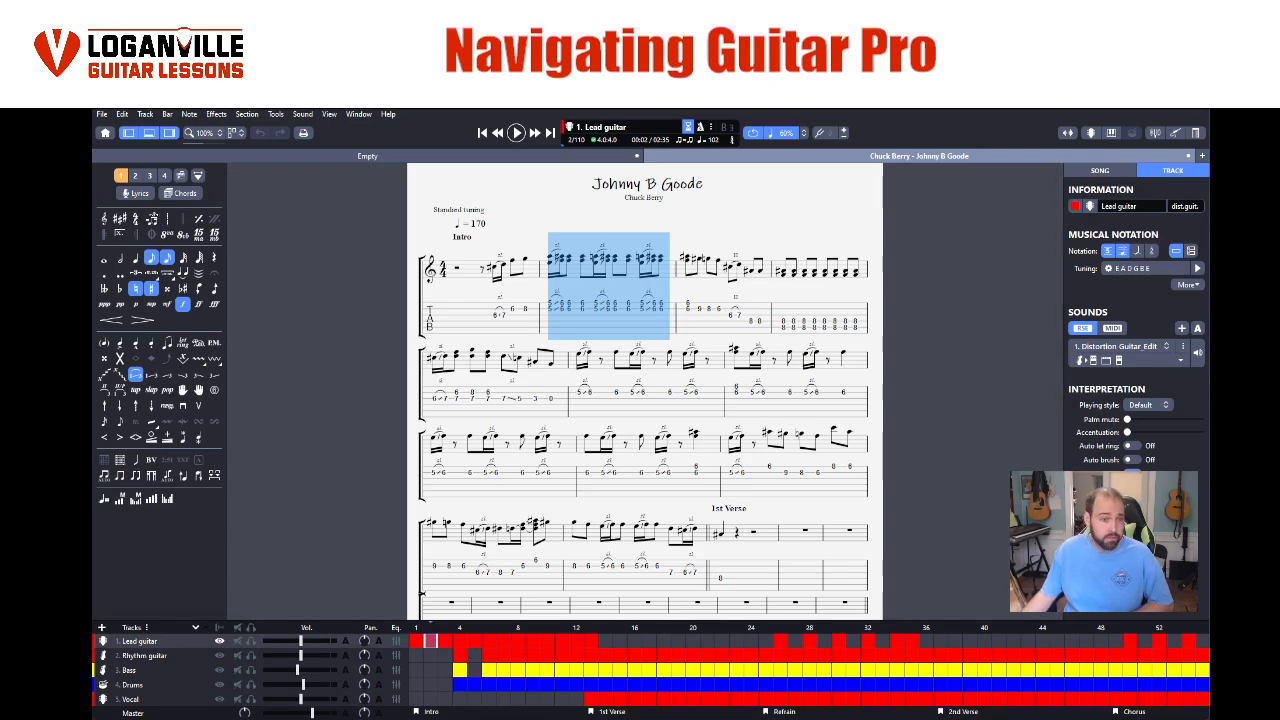
{"action": "key", "text": "space"}
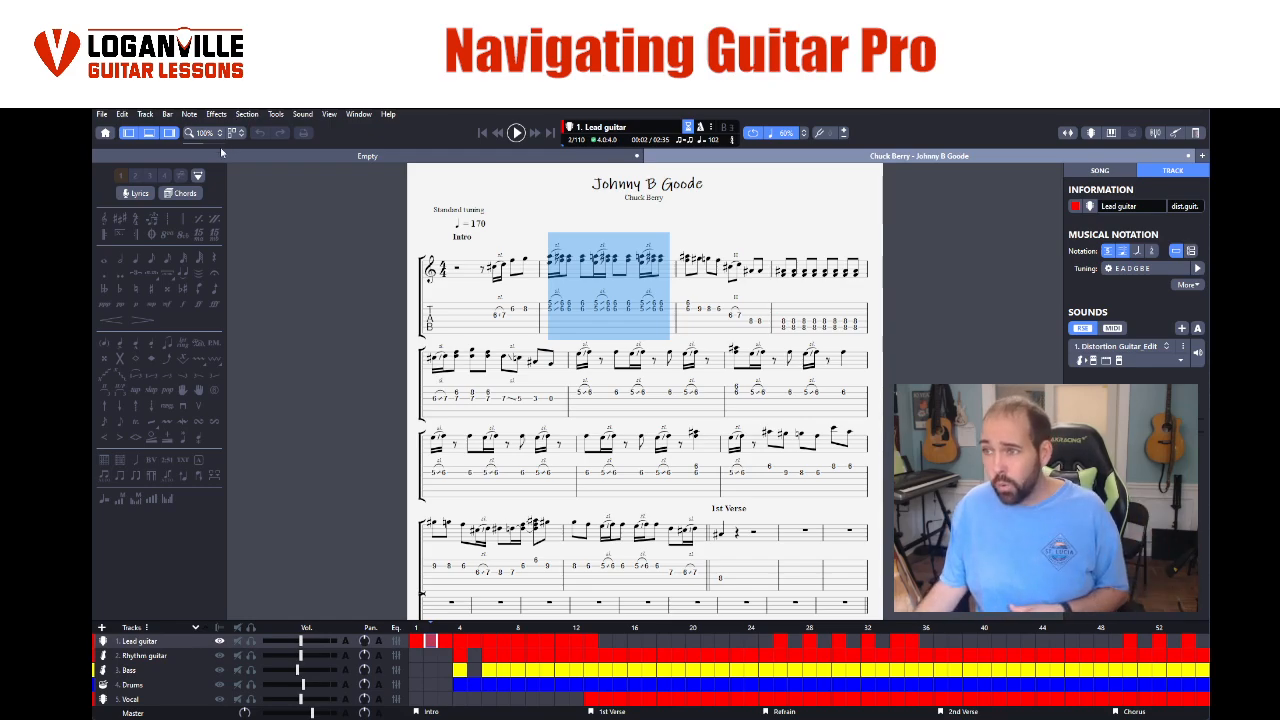
- Open the chord tool for the selected bar of the Lead guitar track
{"action": "left_click", "coordinate": [186, 196]}
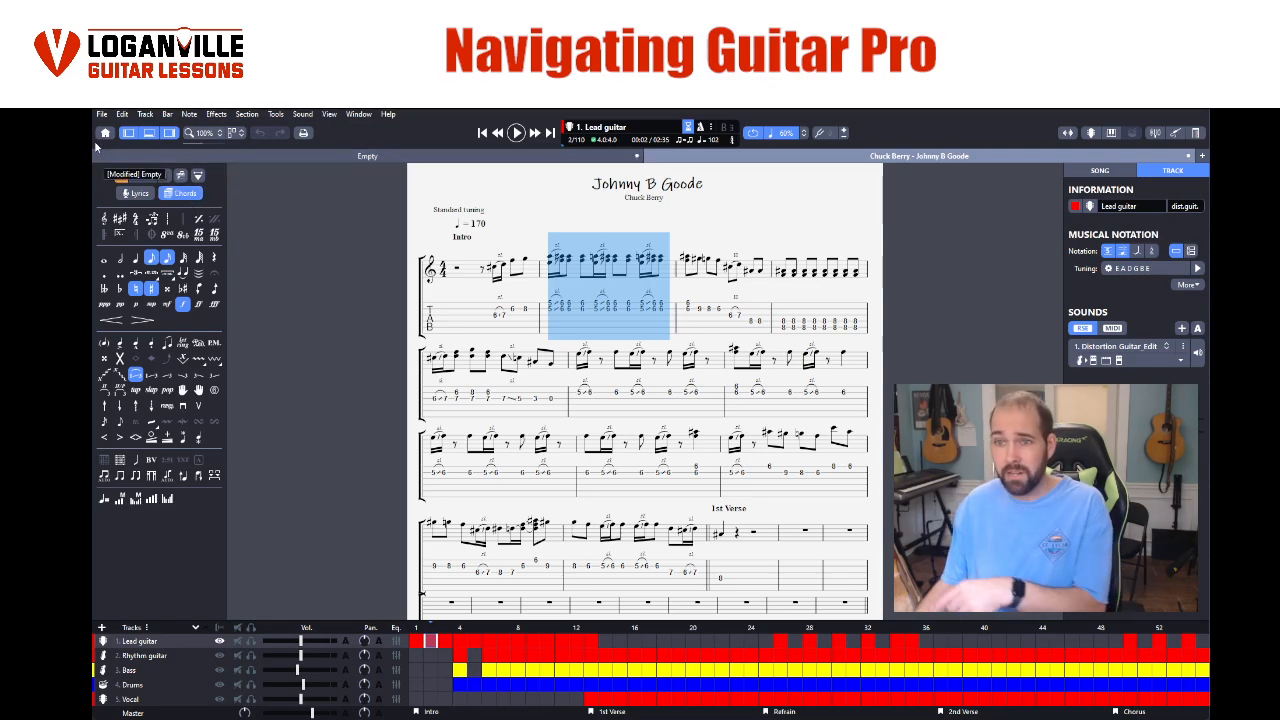